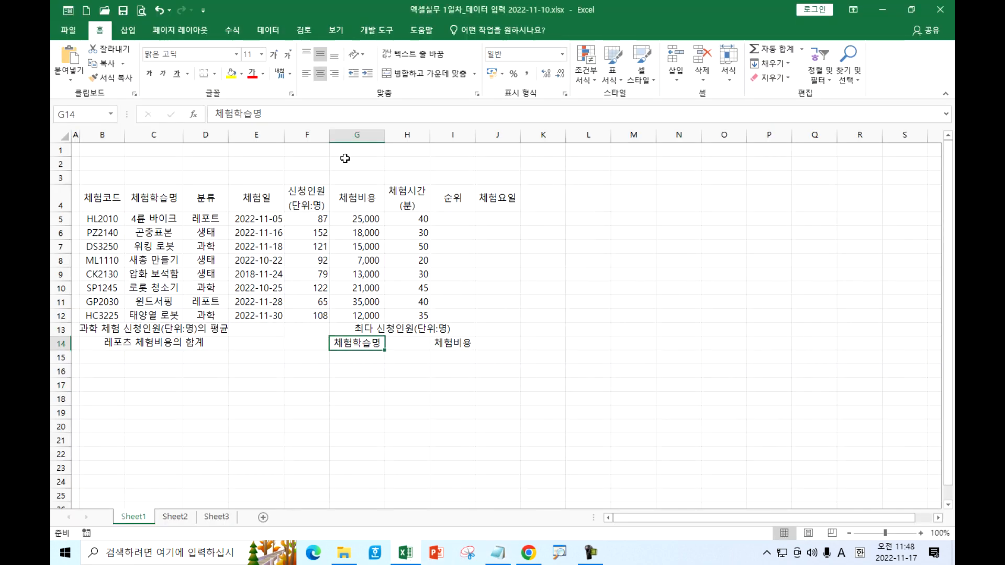
drag(336, 150, 490, 176)
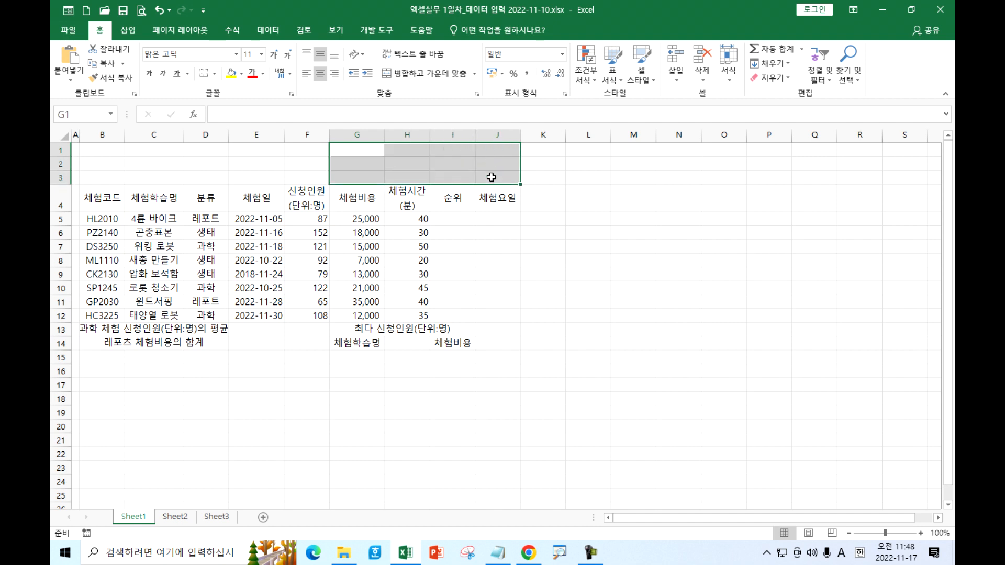
click(514, 257)
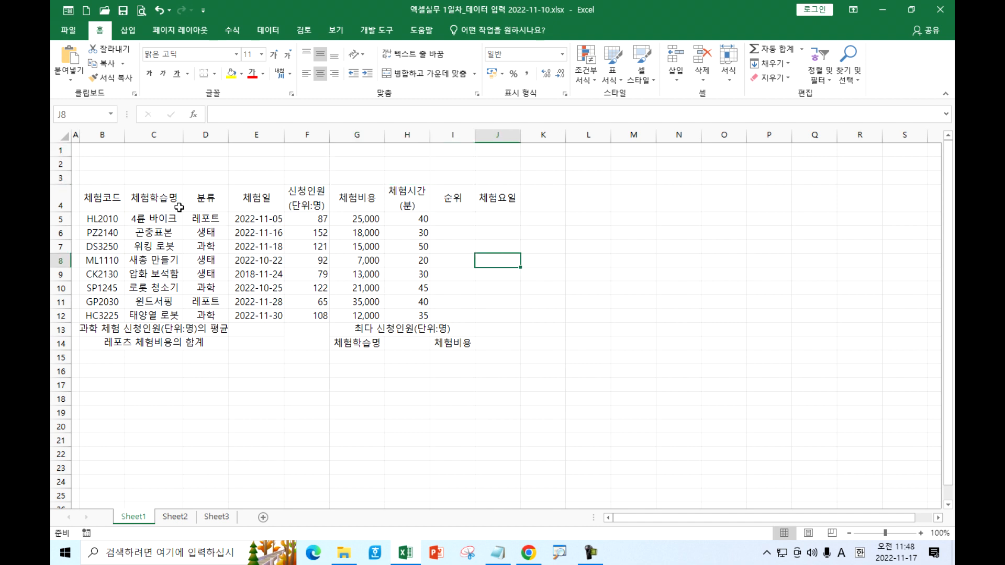
drag(113, 156, 321, 177)
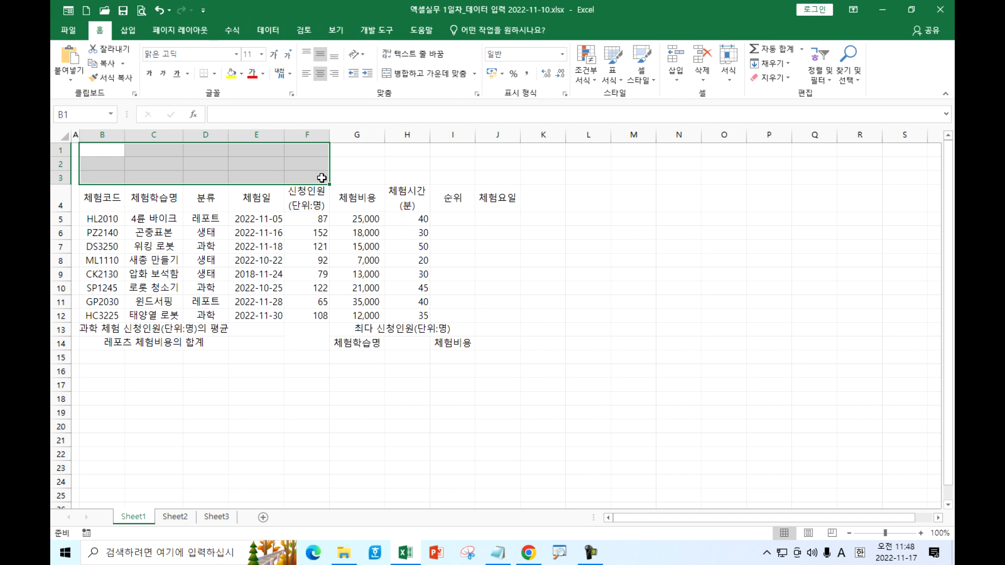
drag(110, 198, 501, 343)
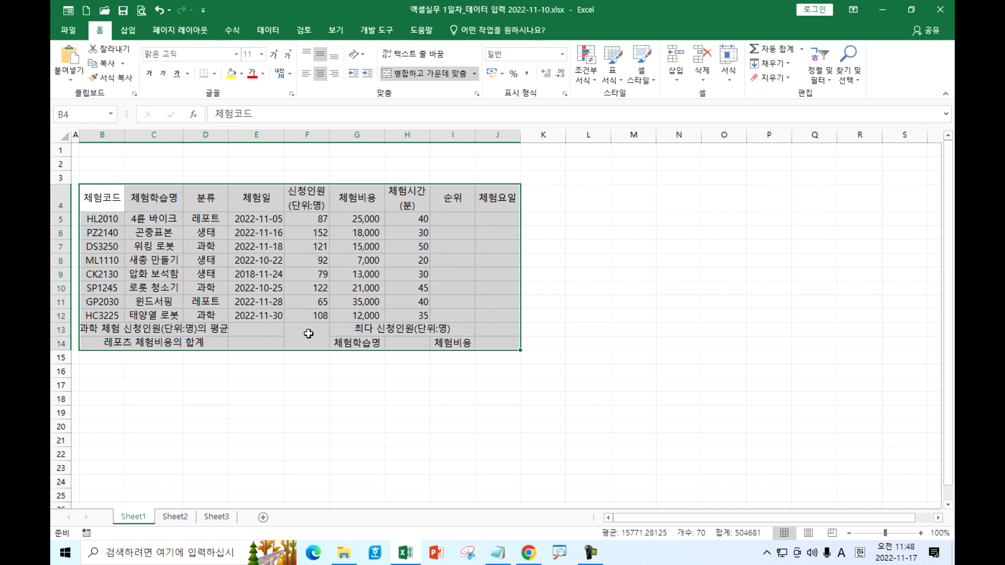
click(308, 333)
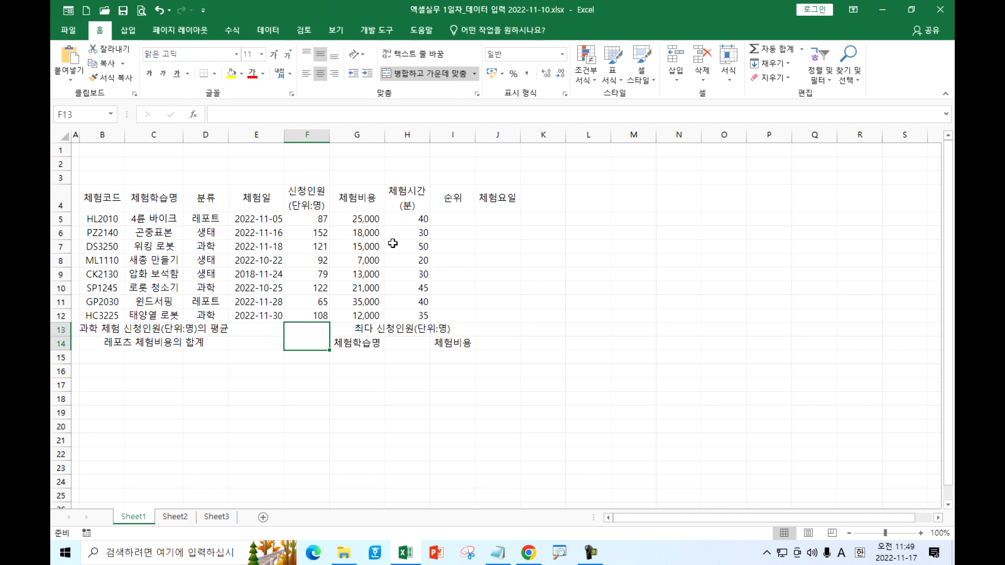
Select the header row B4:J4 together with the separate label cells G14 and I14.
drag(97, 198, 499, 198)
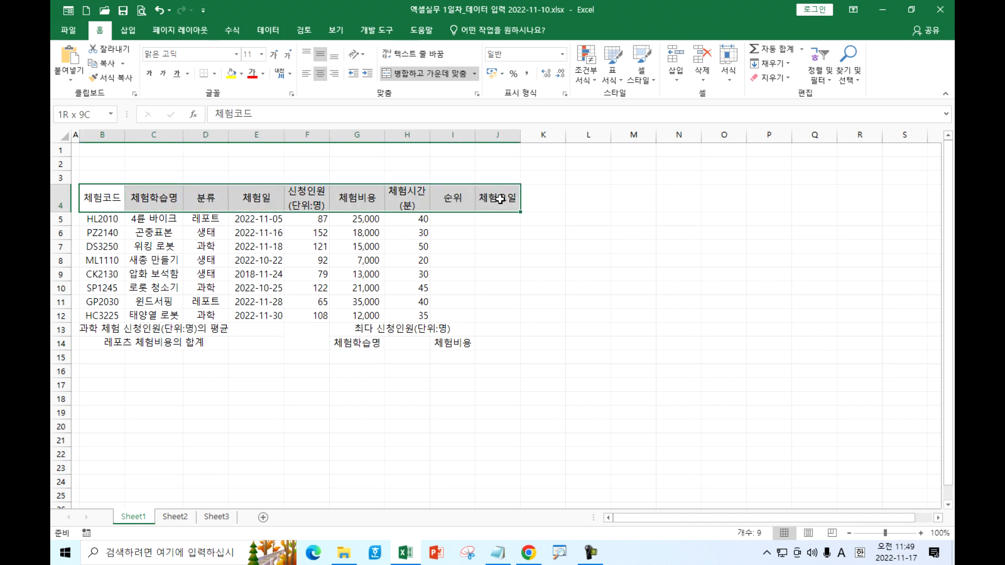
drag(500, 199, 500, 199)
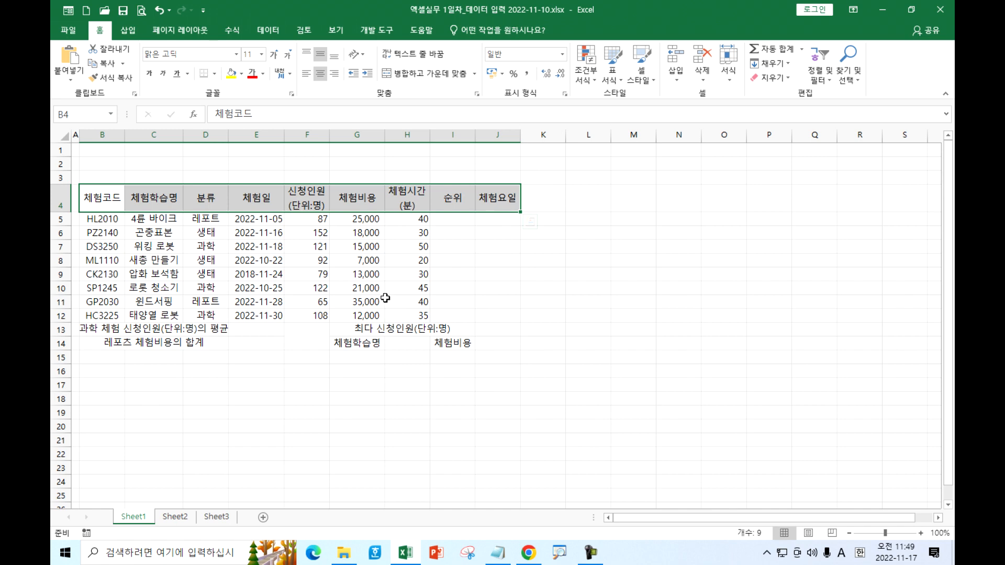
click(354, 343)
ctrl+click(460, 345)
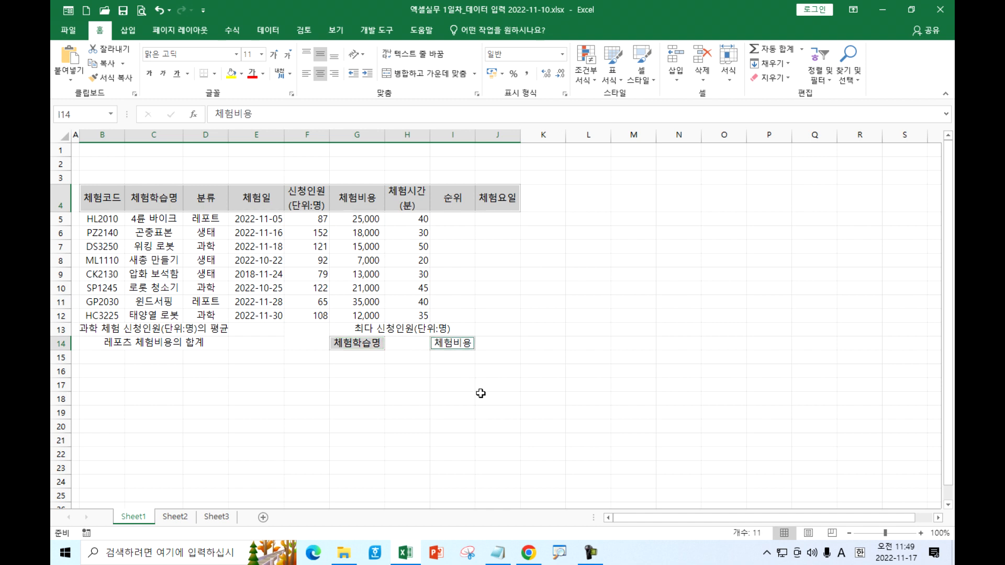
drag(94, 197, 498, 197)
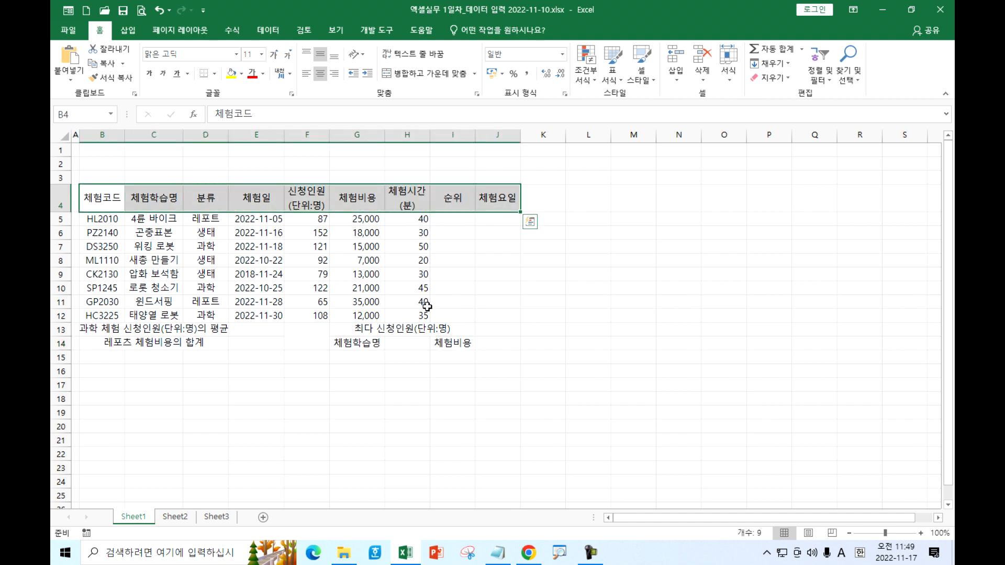
ctrl+click(357, 342)
ctrl+click(450, 344)
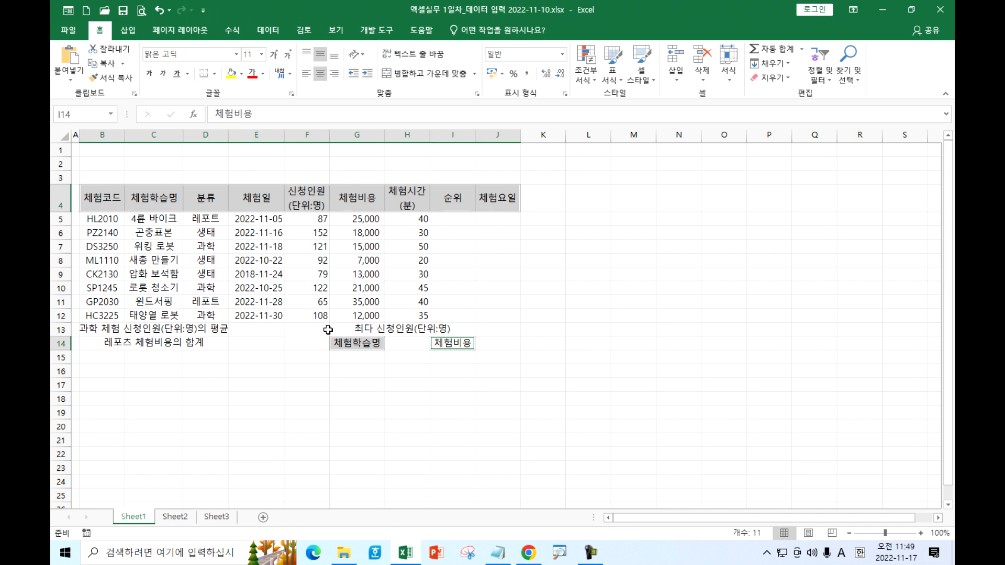
Fill the header row B4:J4 and the label cells G14 and I14 with the standard orange color.
drag(92, 195, 497, 199)
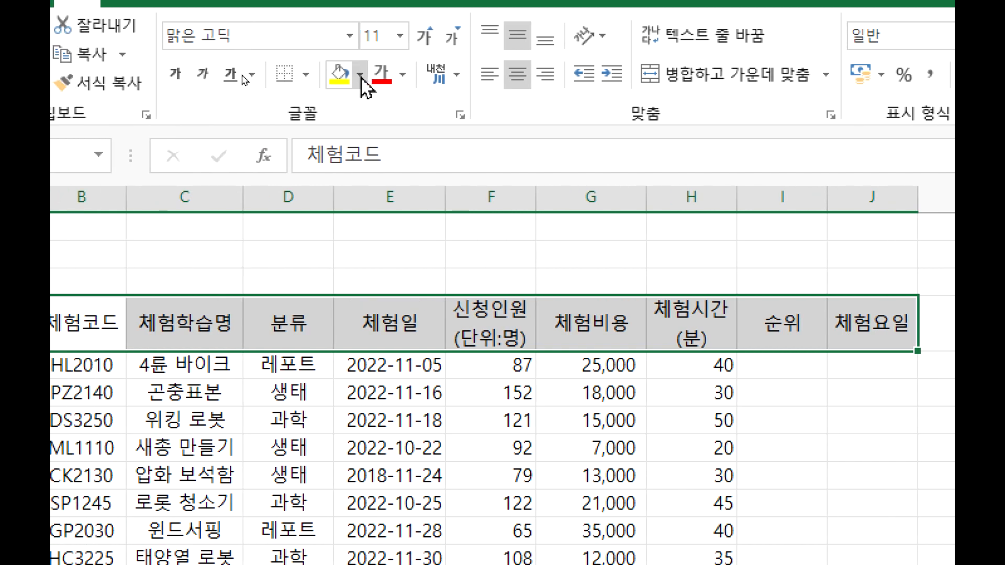
click(361, 76)
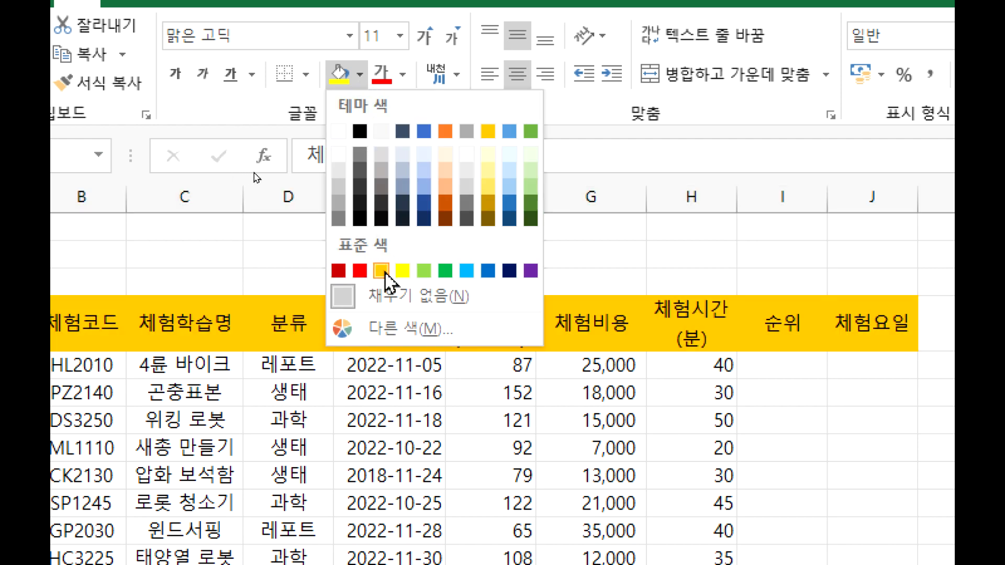
click(381, 271)
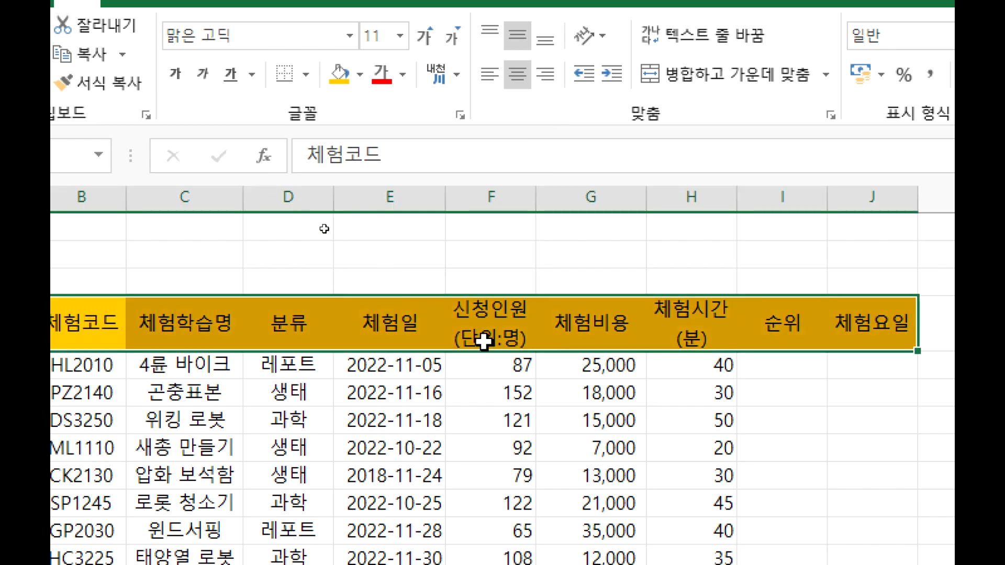
click(618, 403)
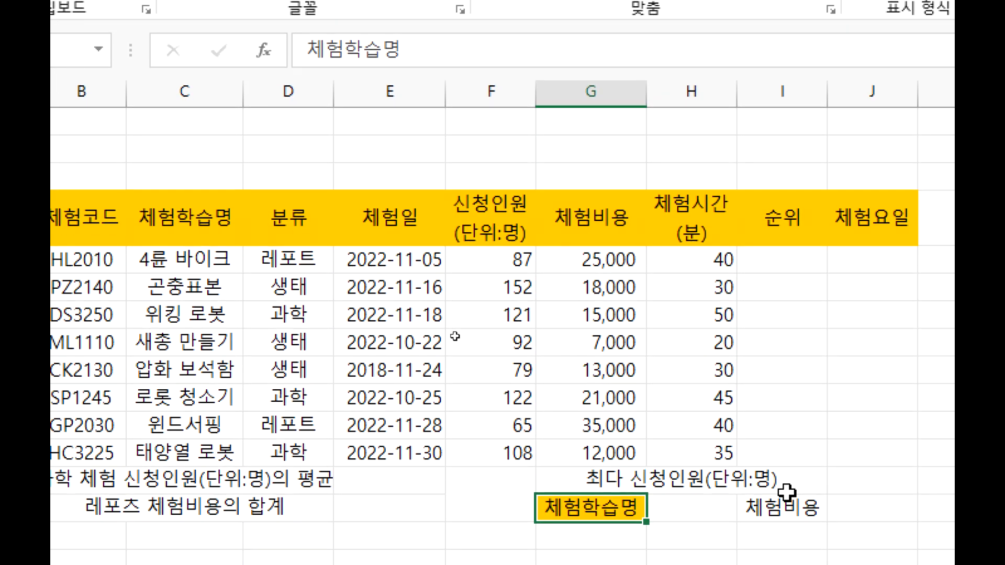
click(795, 564)
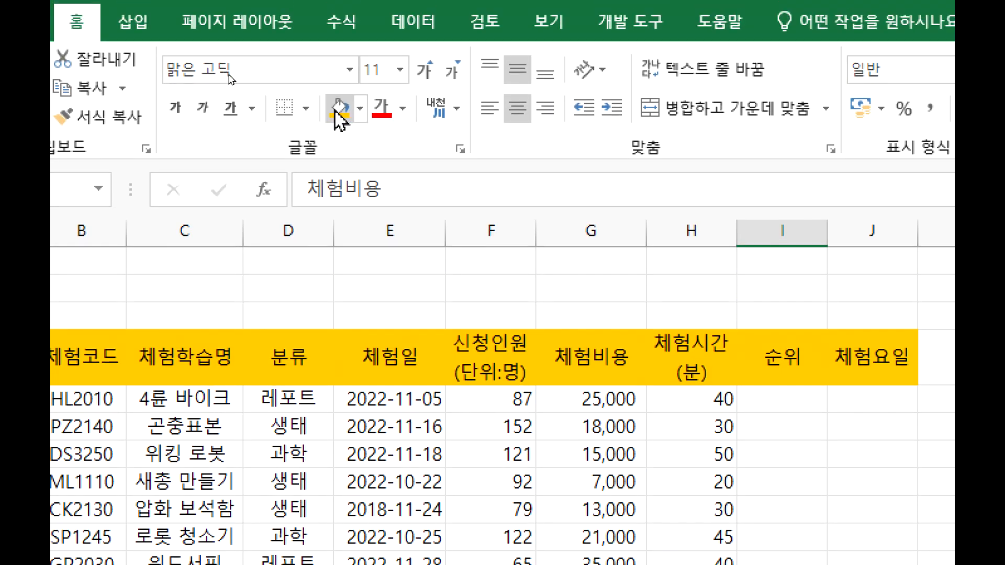
Examine the fill palette and the standard and custom colors in the Colors dialog, leaving the fill of cell I14 as it is.
click(360, 111)
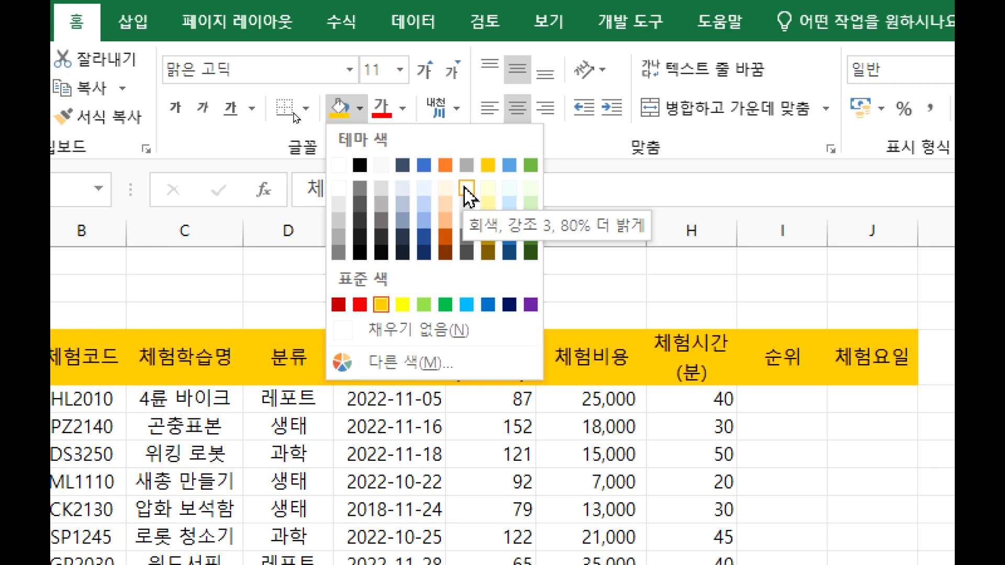
click(412, 366)
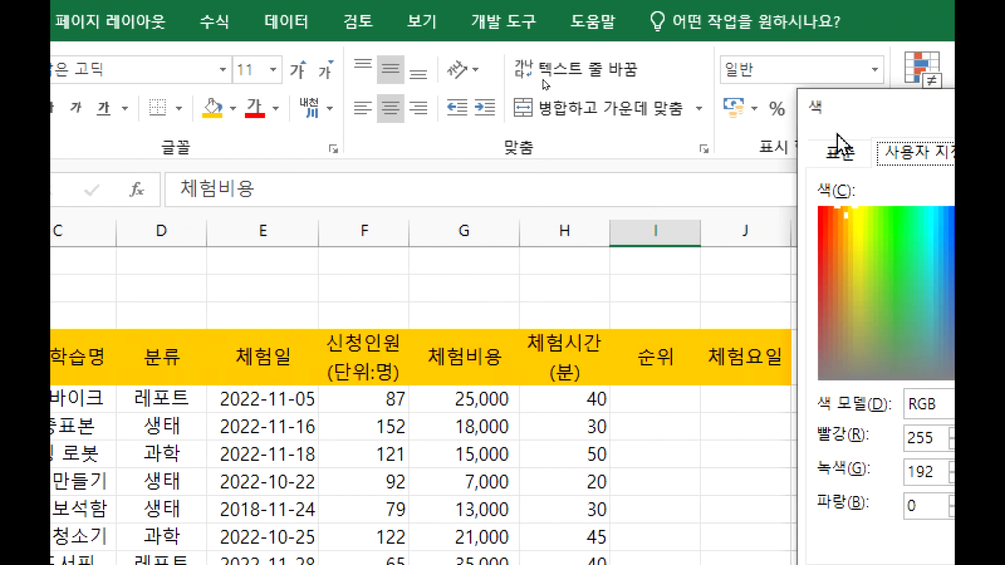
drag(835, 108, 211, 73)
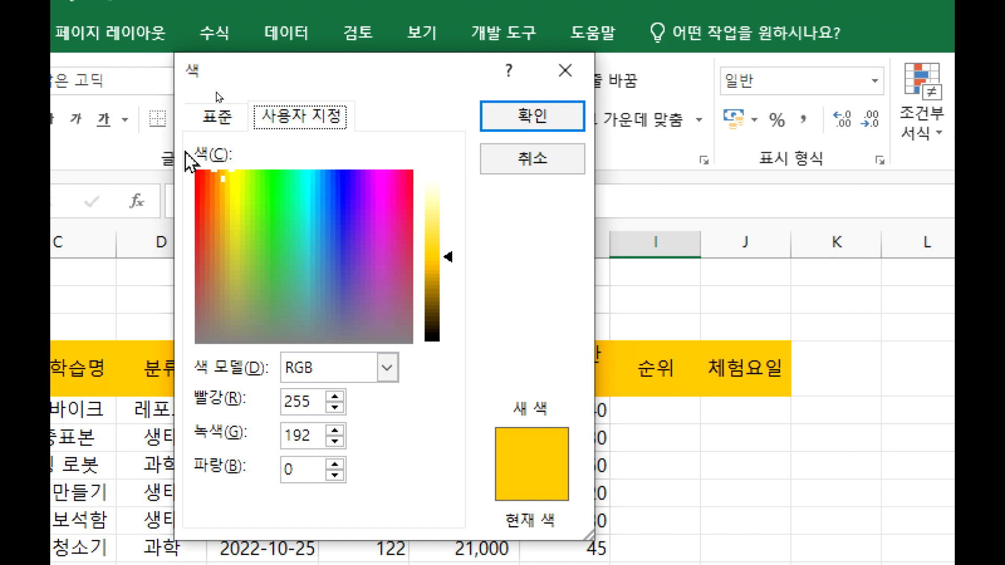
click(230, 125)
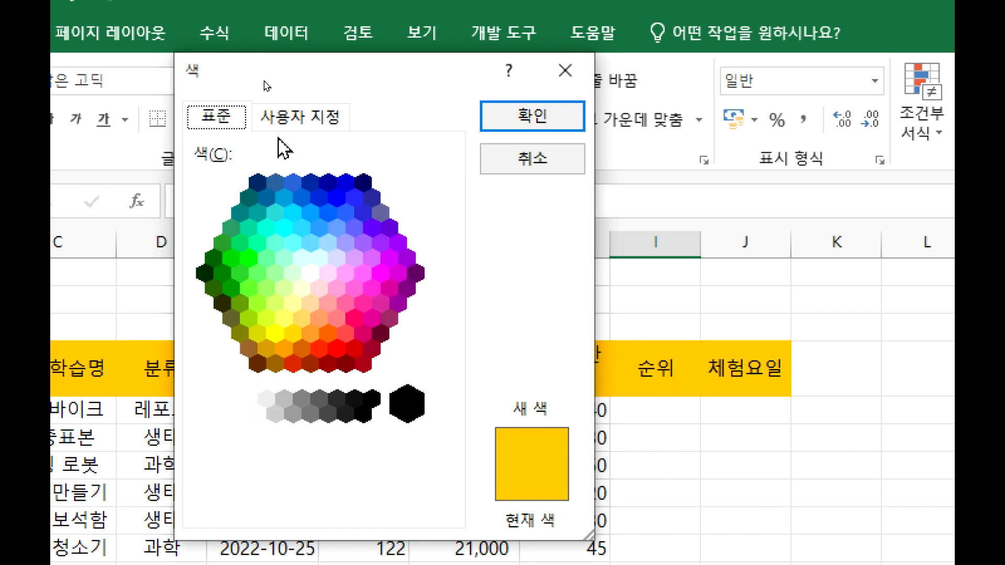
click(283, 119)
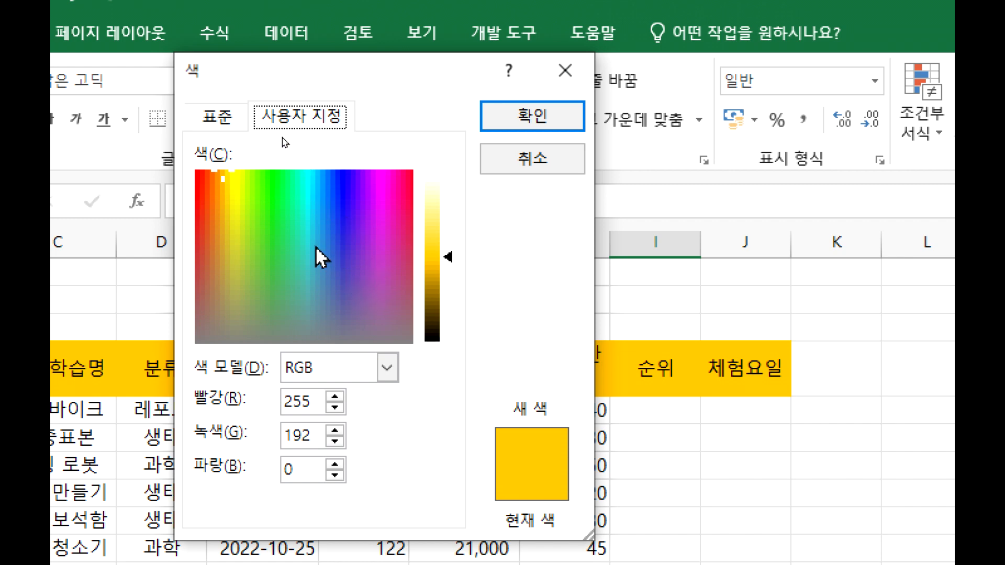
click(220, 118)
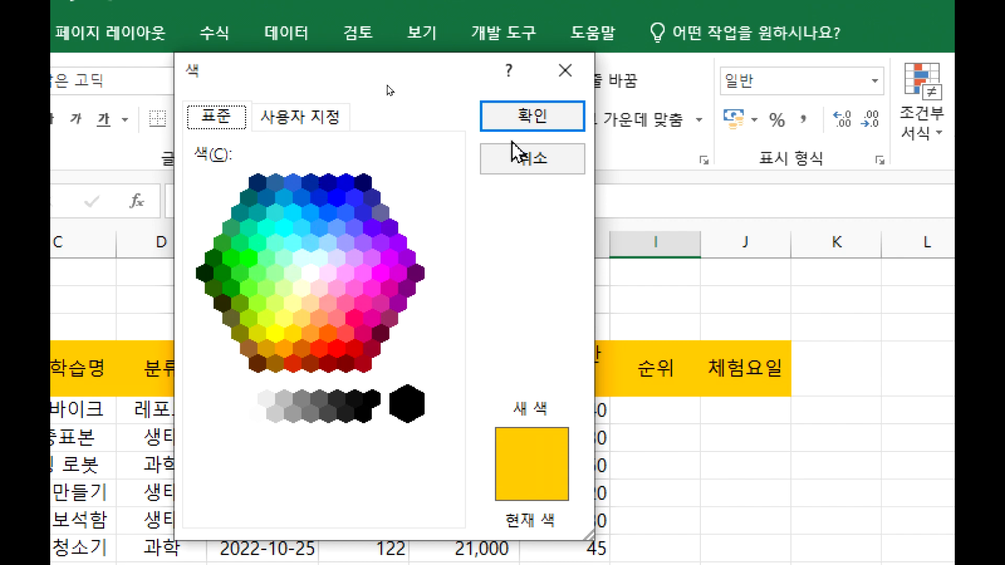
click(547, 163)
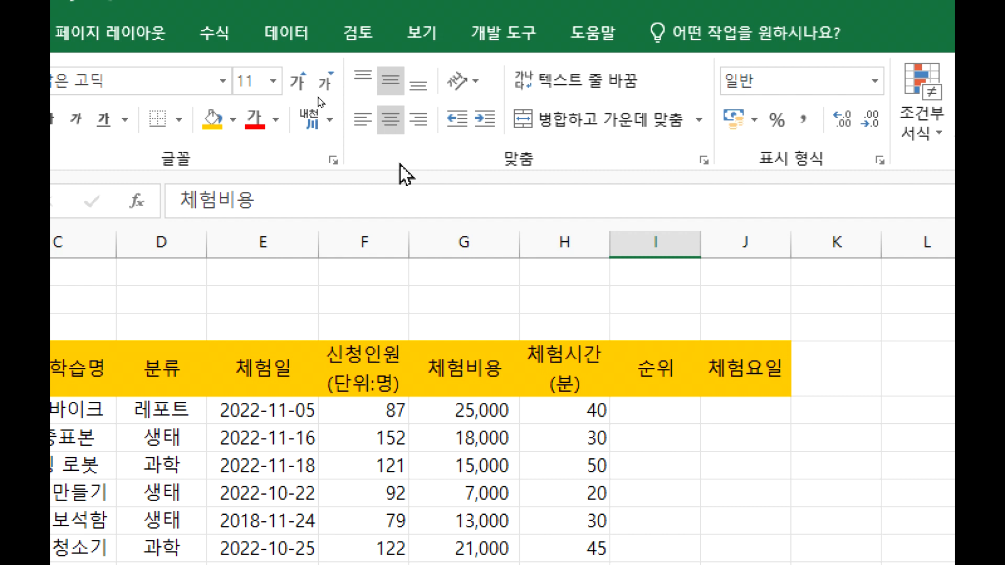
click(233, 120)
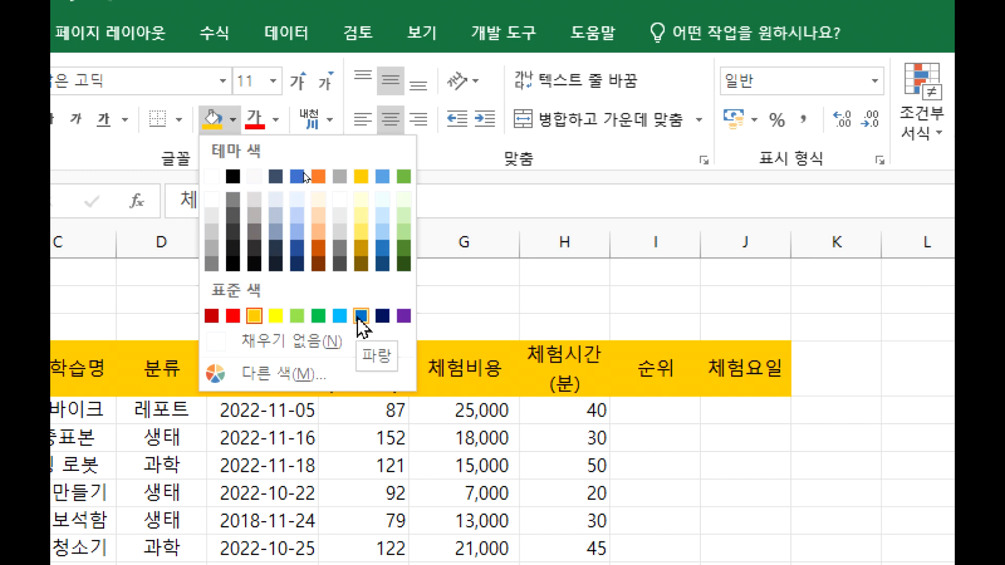
click(633, 373)
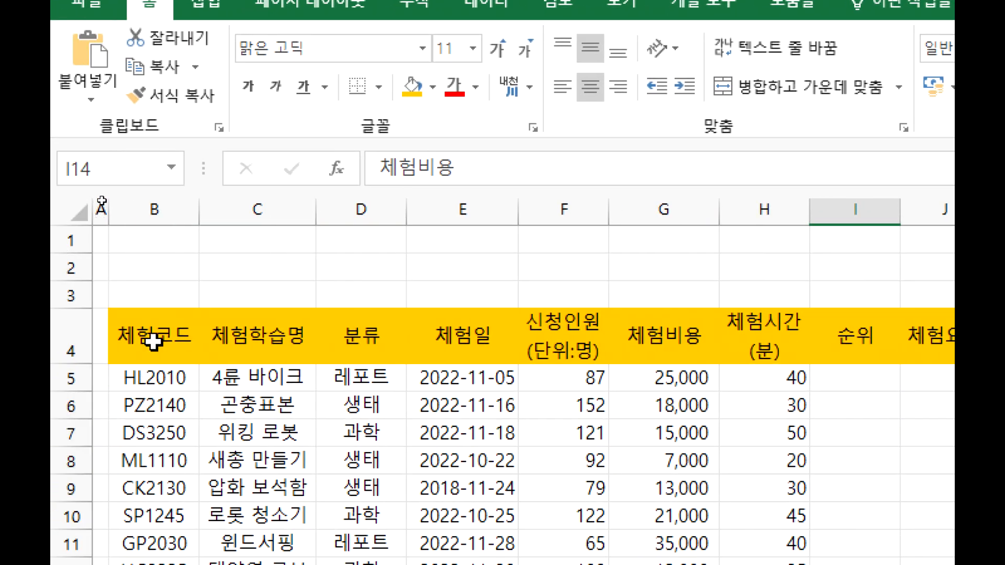
Select the header row B4:J4 plus the separate cells G14, I14, G17 and I17, and cycle the active cell through the selection.
drag(153, 343, 908, 361)
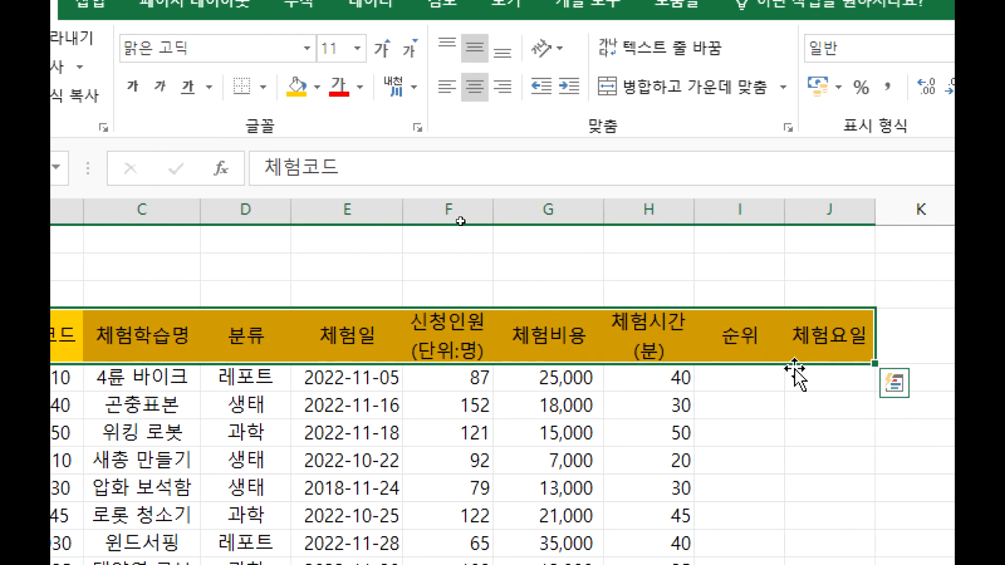
scroll(759, 392, down, 5)
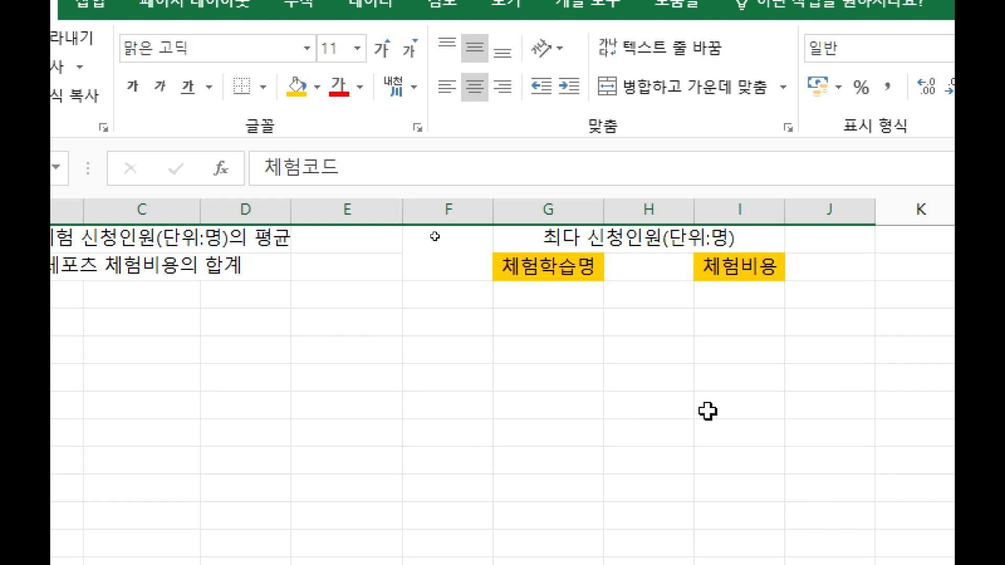
click(562, 272)
ctrl+click(735, 269)
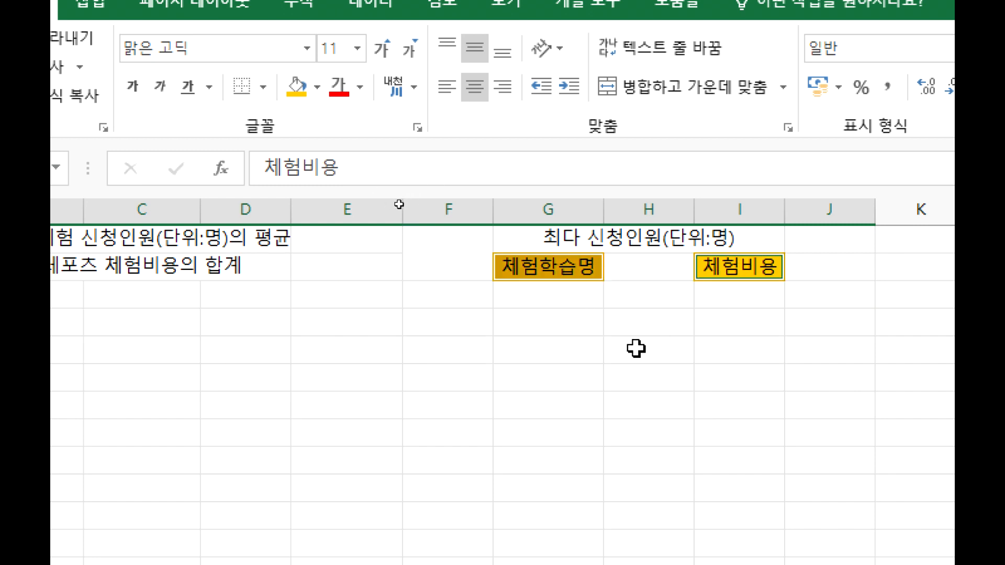
click(557, 352)
ctrl+click(736, 353)
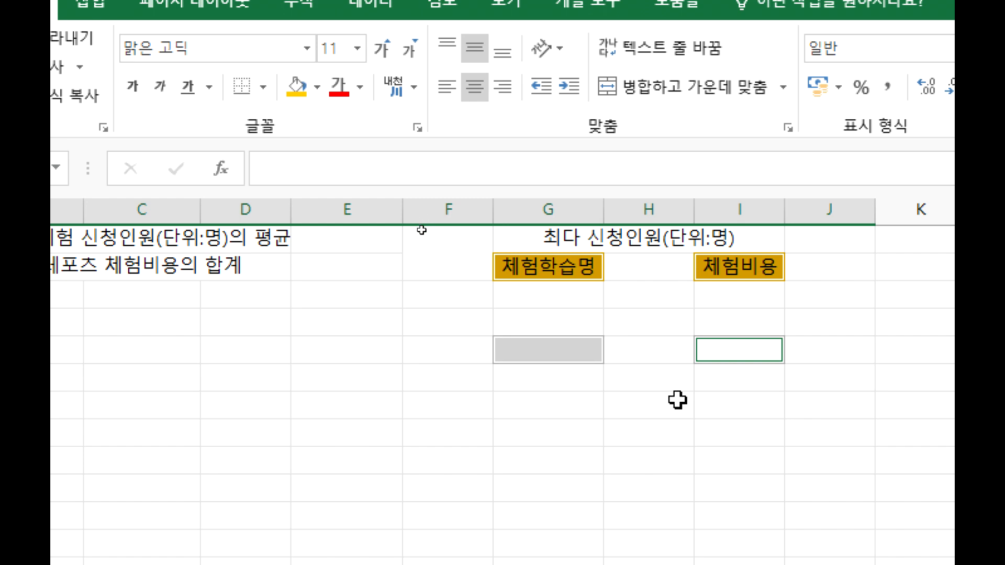
key(Tab)
scroll(674, 402, down, 1)
key(Tab)
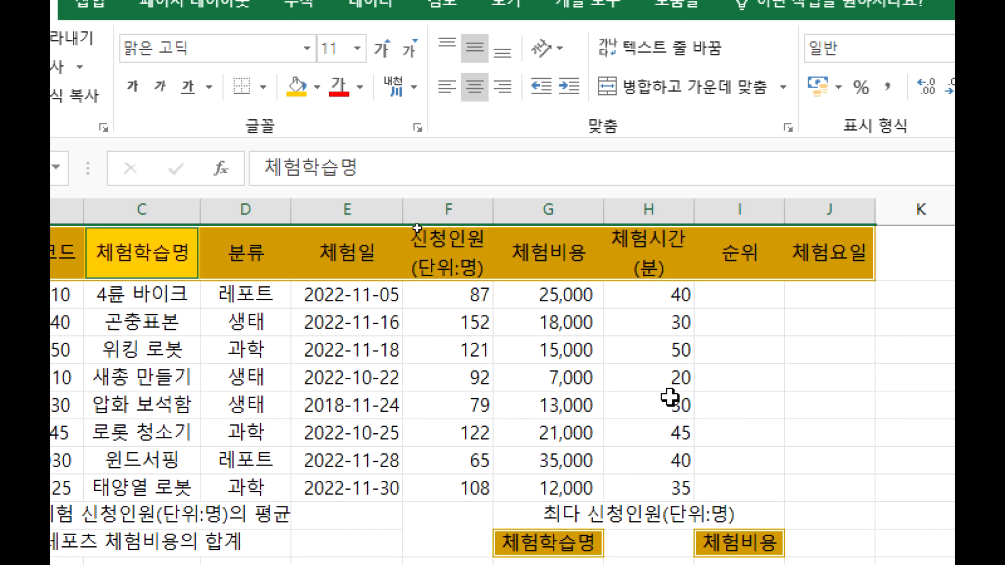
drag(141, 253, 650, 260)
scroll(585, 385, down, 5)
click(602, 267)
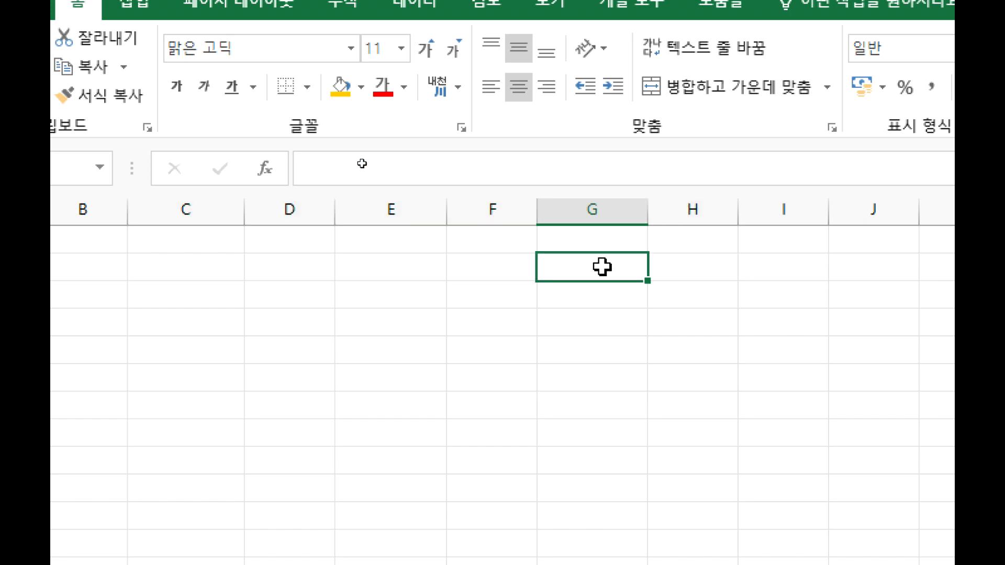
click(765, 271)
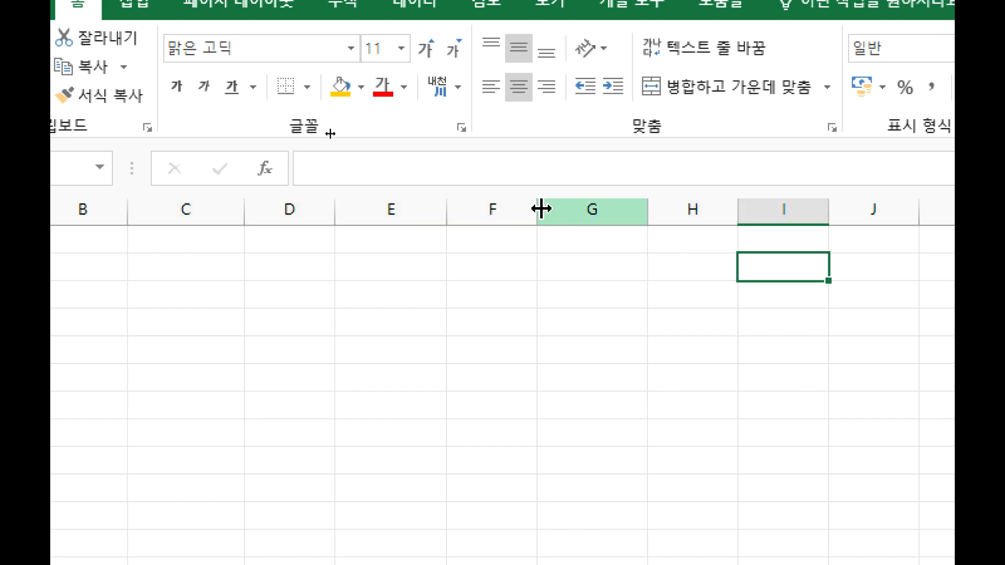
scroll(485, 278, up, 5)
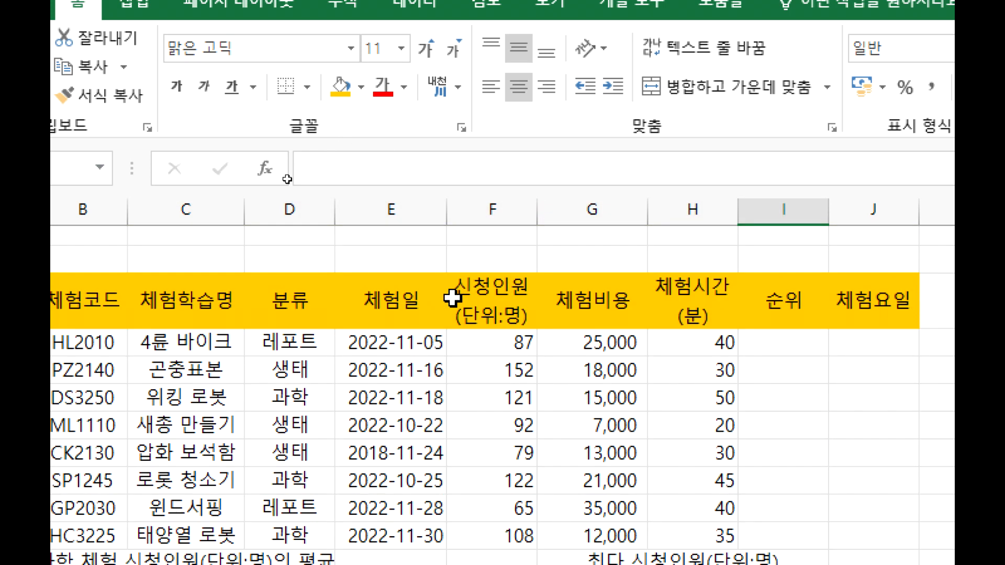
Apply all borders and a thick outside border to the whole table in B4:J14.
click(54, 335)
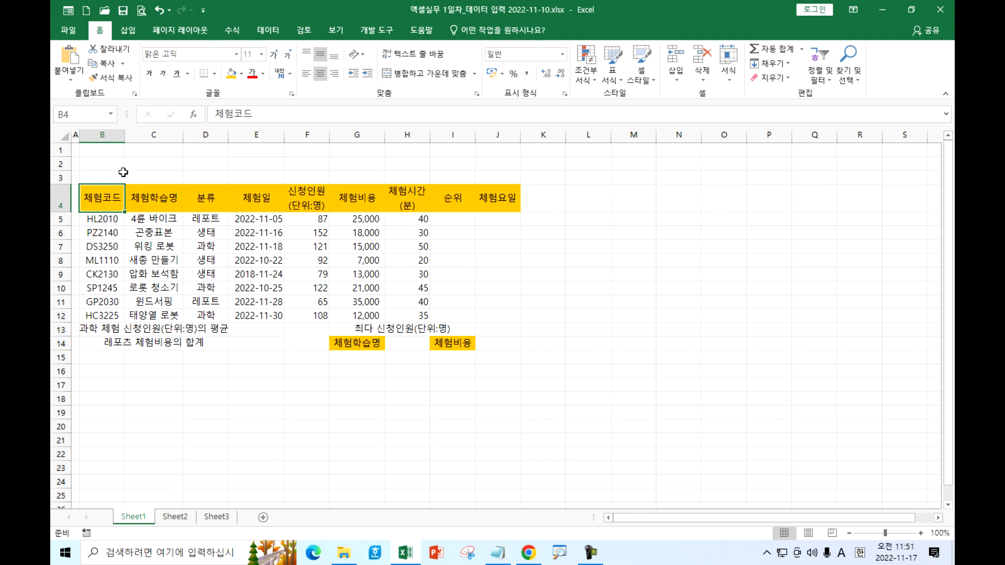
mouse_move(86, 197)
mouse_down()
mouse_move(367, 232)
mouse_move(487, 345)
mouse_move(429, 328)
mouse_up()
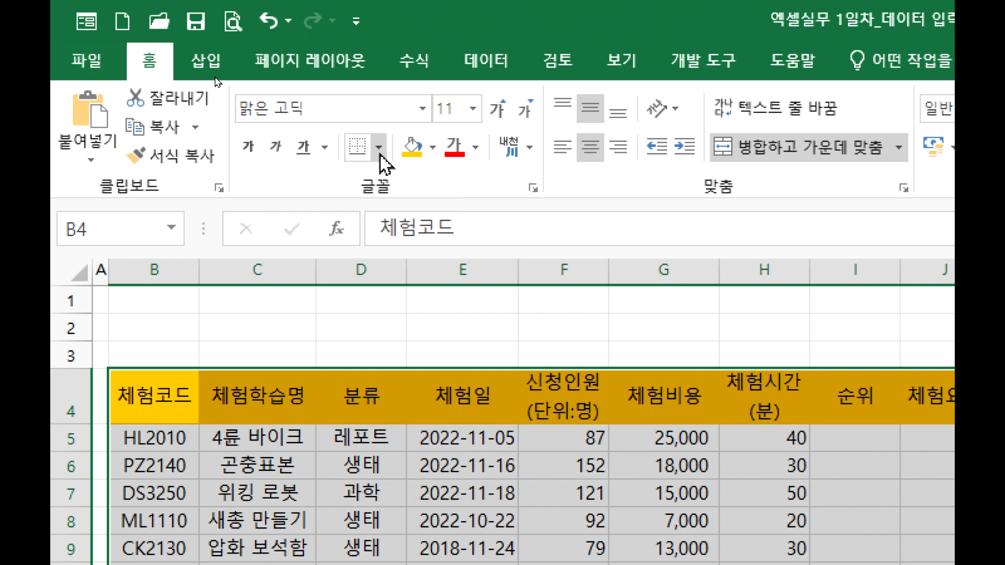
click(378, 151)
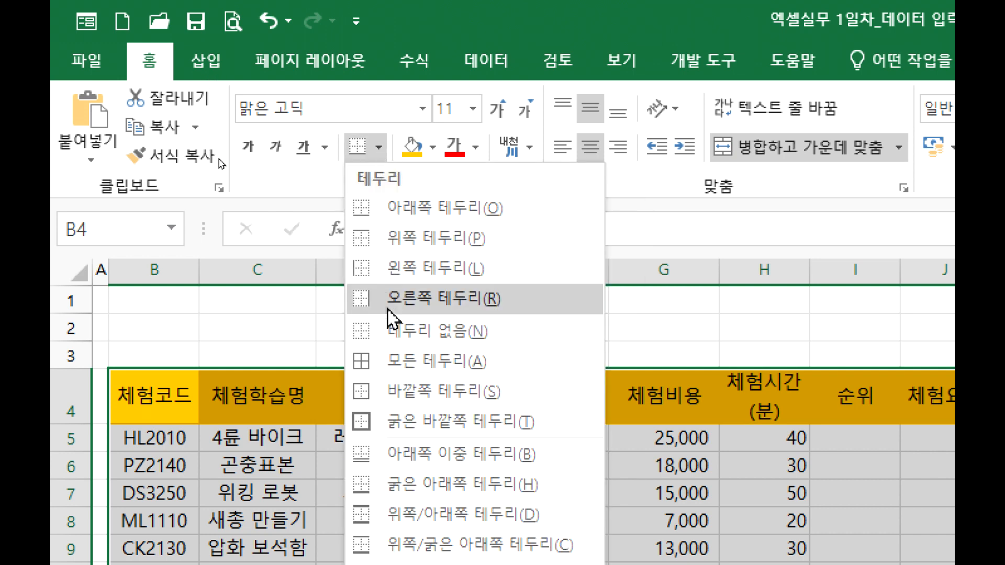
click(393, 364)
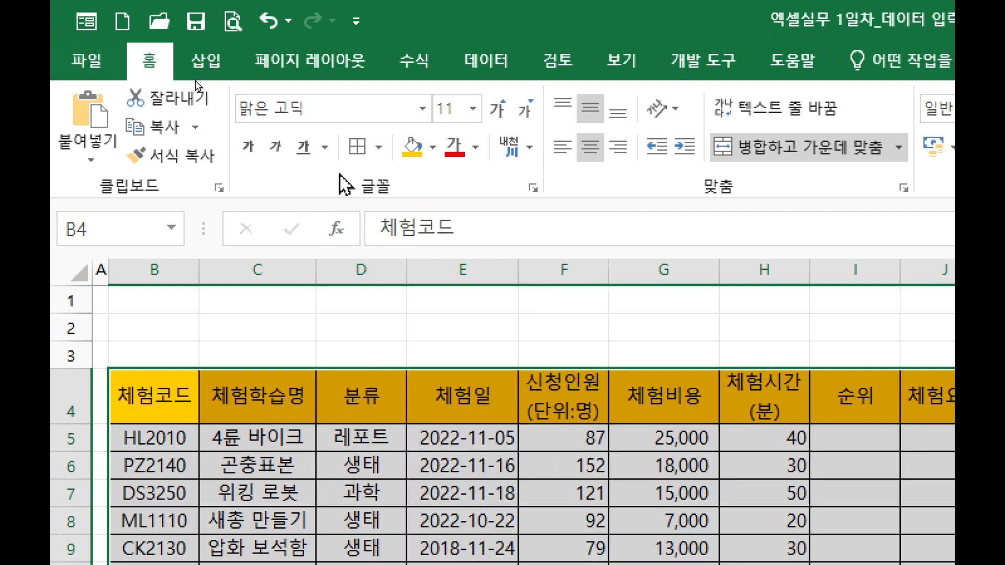
click(379, 148)
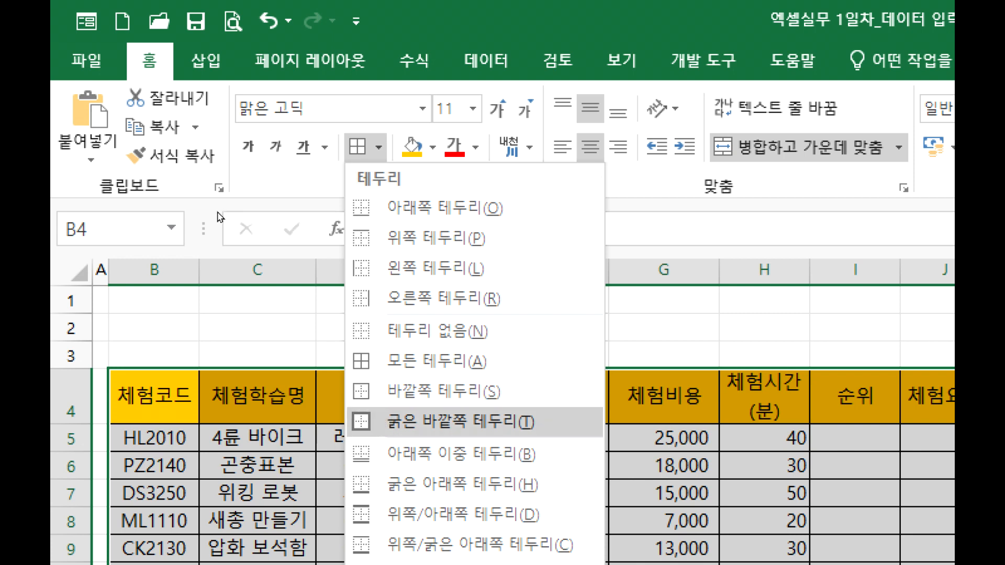
click(390, 433)
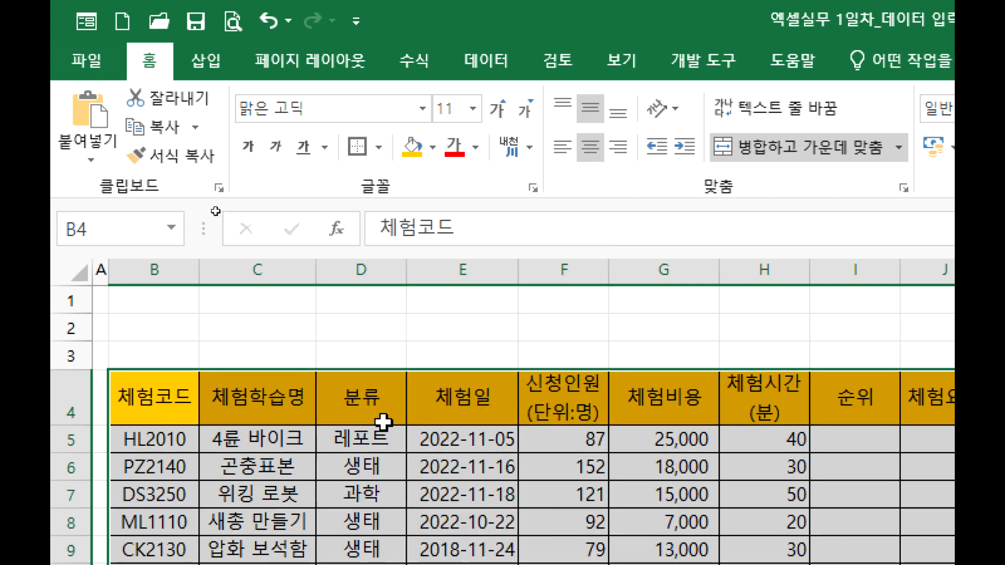
click(267, 332)
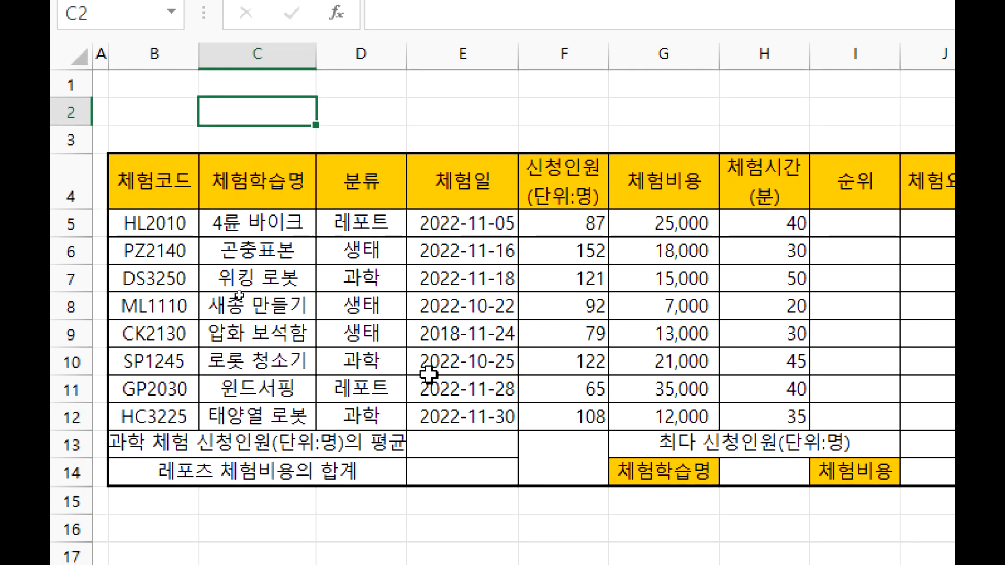
Apply a thick outside border around the data rows B5:J12.
drag(162, 222, 913, 307)
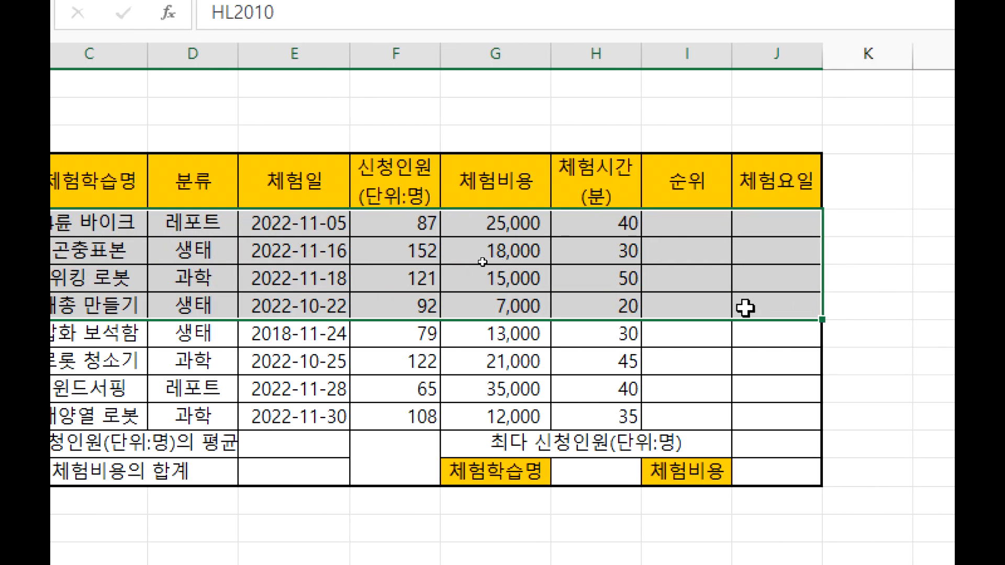
drag(745, 308, 766, 419)
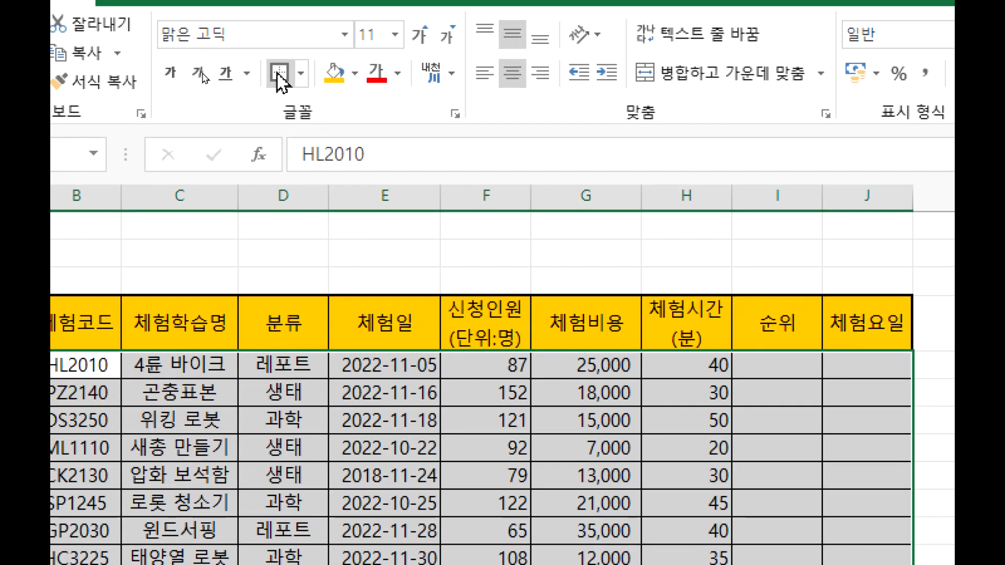
click(281, 79)
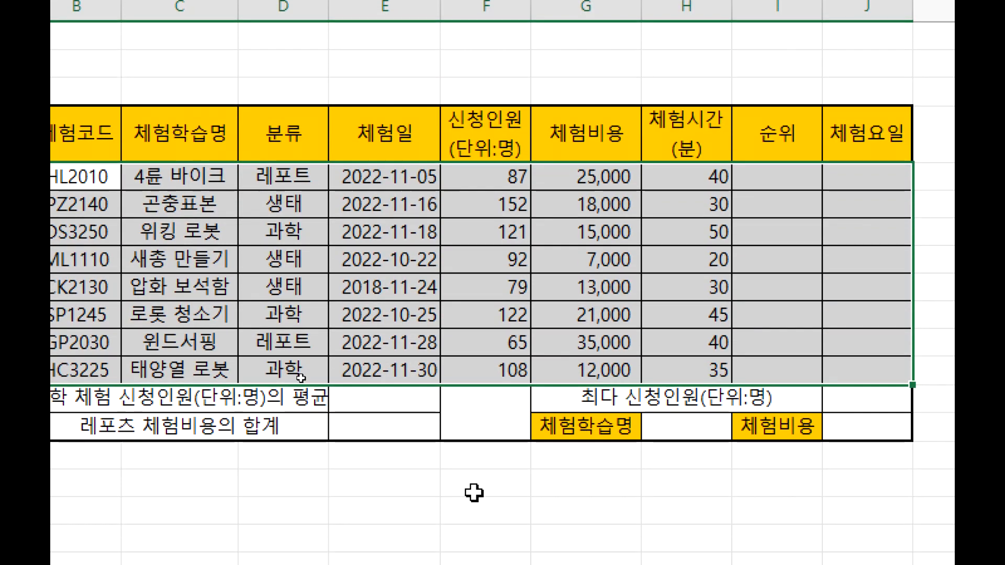
click(475, 555)
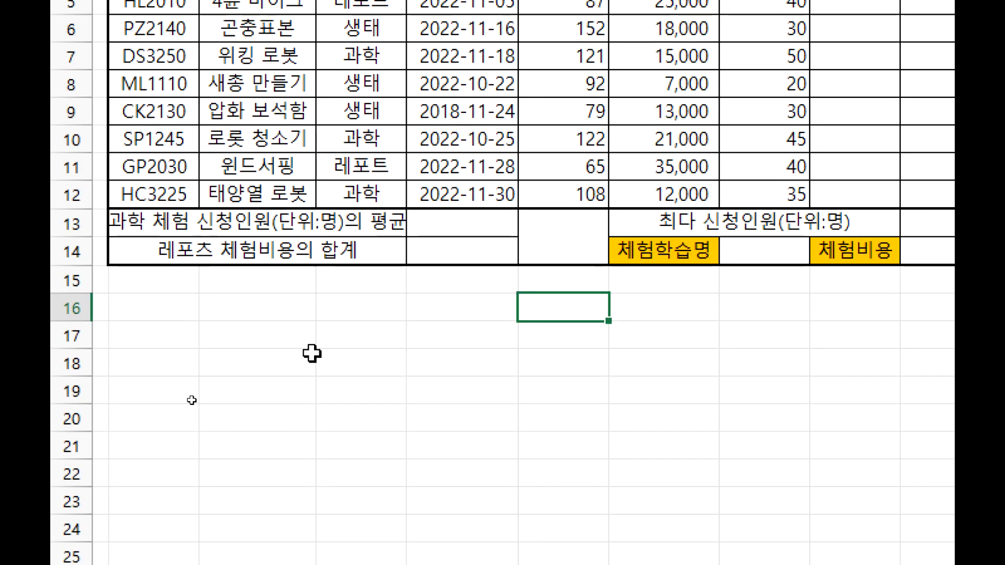
Apply all borders and a thick outside border to the empty range C18:E21 below the table.
drag(311, 353, 420, 455)
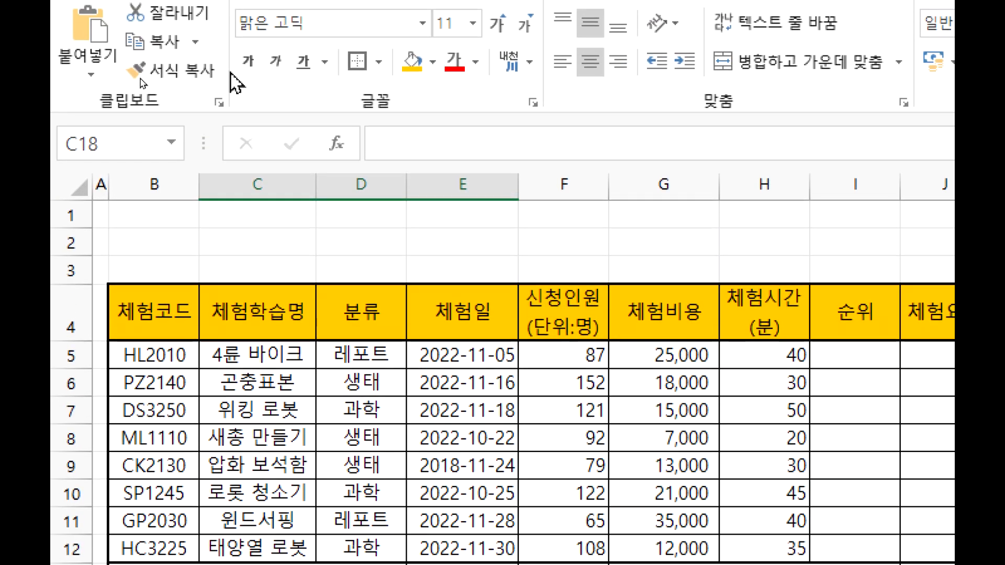
click(380, 65)
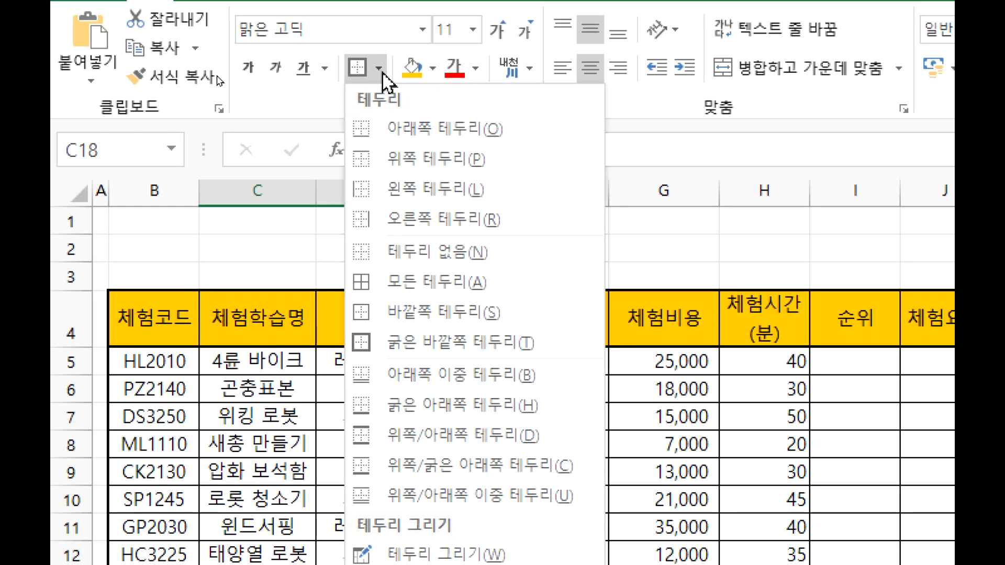
click(411, 283)
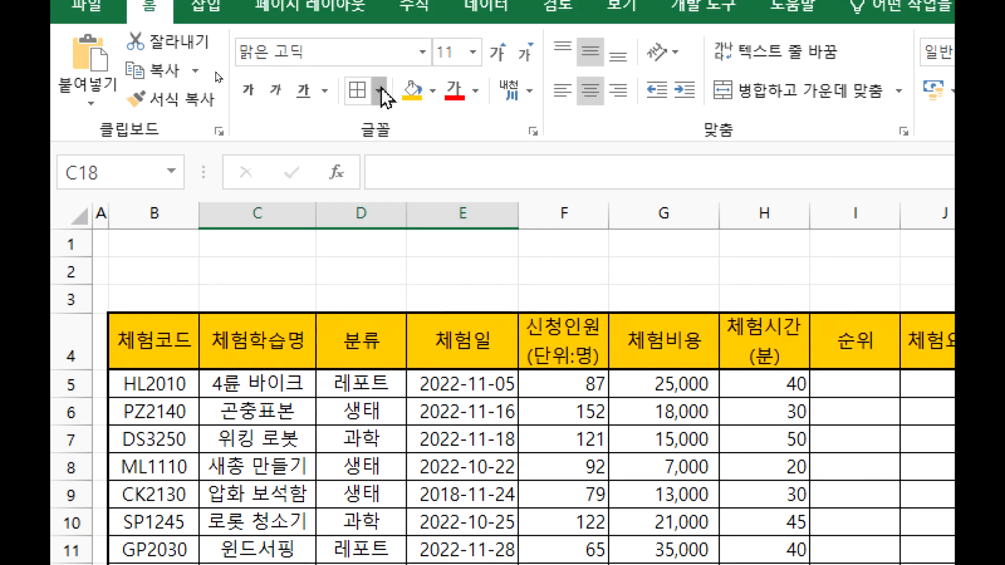
click(378, 20)
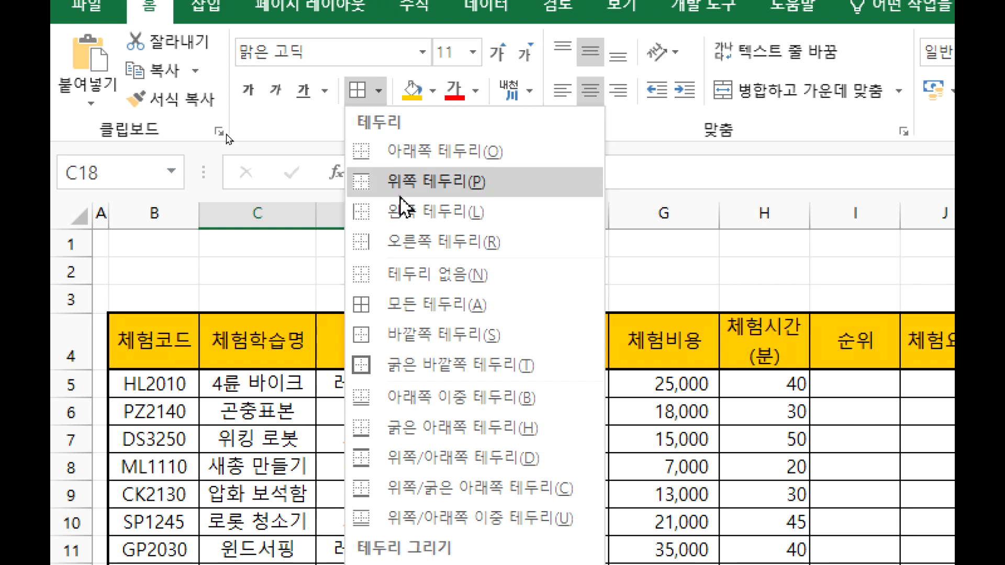
click(412, 372)
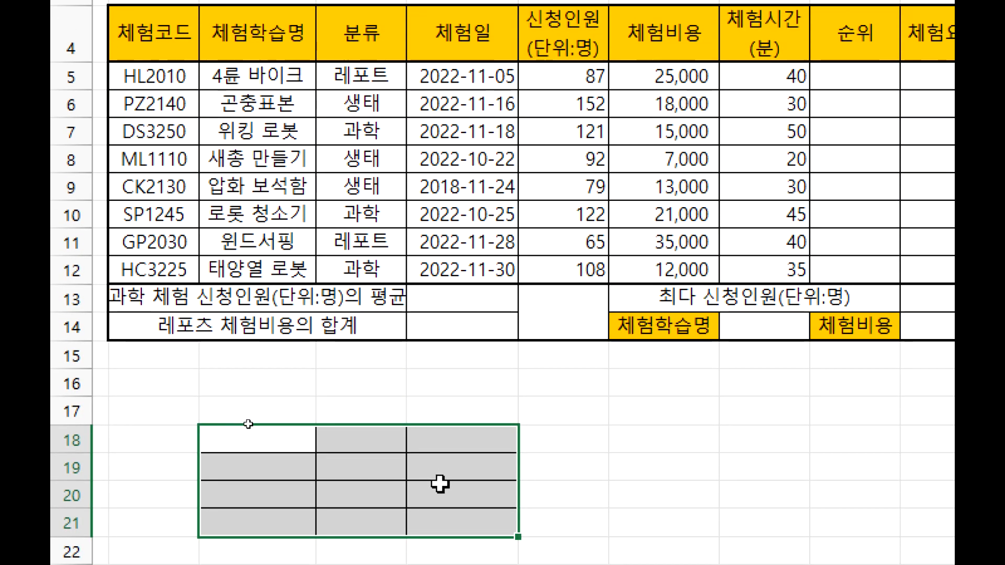
click(665, 488)
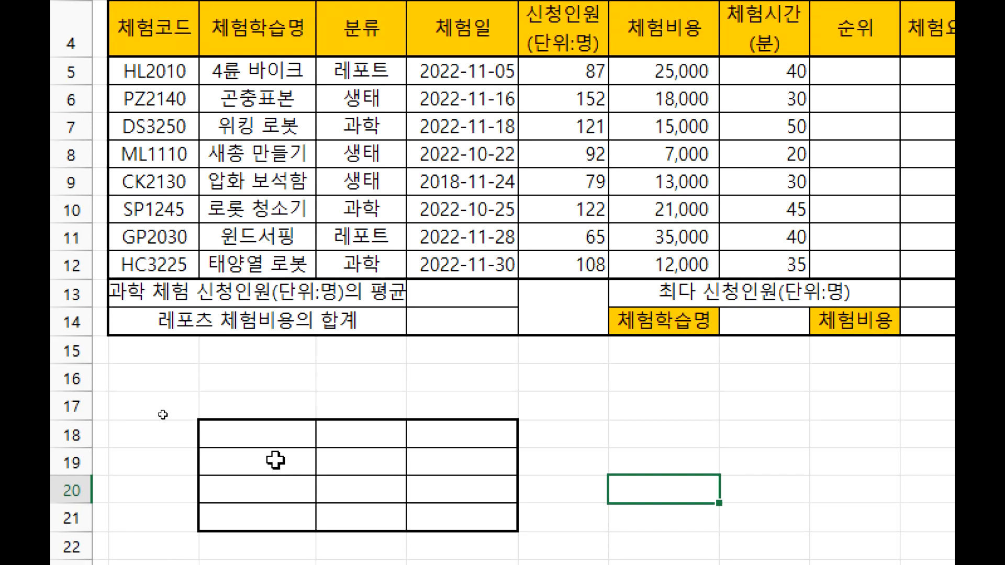
Apply a thick outside border around row C19:E19 of the practice grid.
click(349, 464)
drag(350, 460, 444, 460)
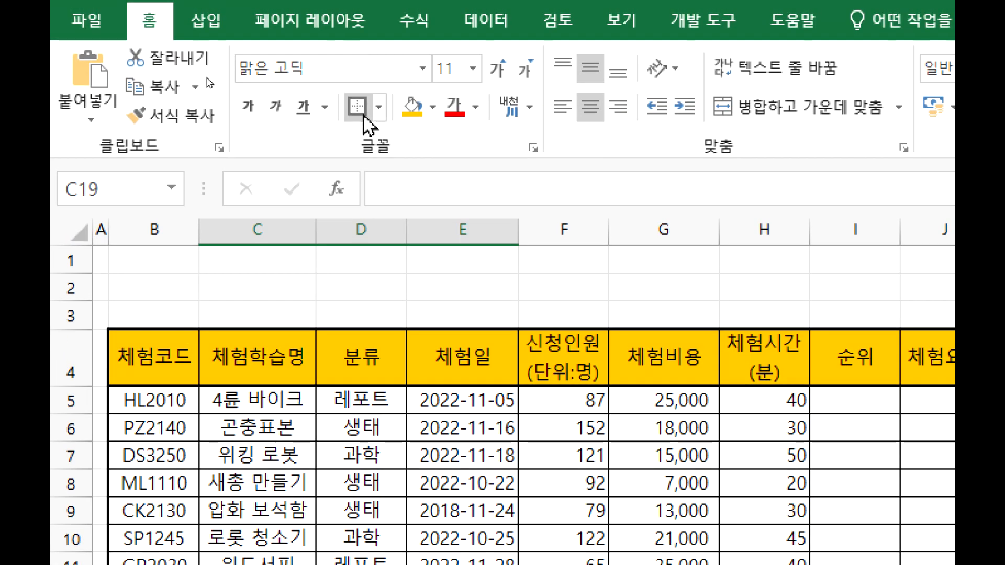
click(365, 117)
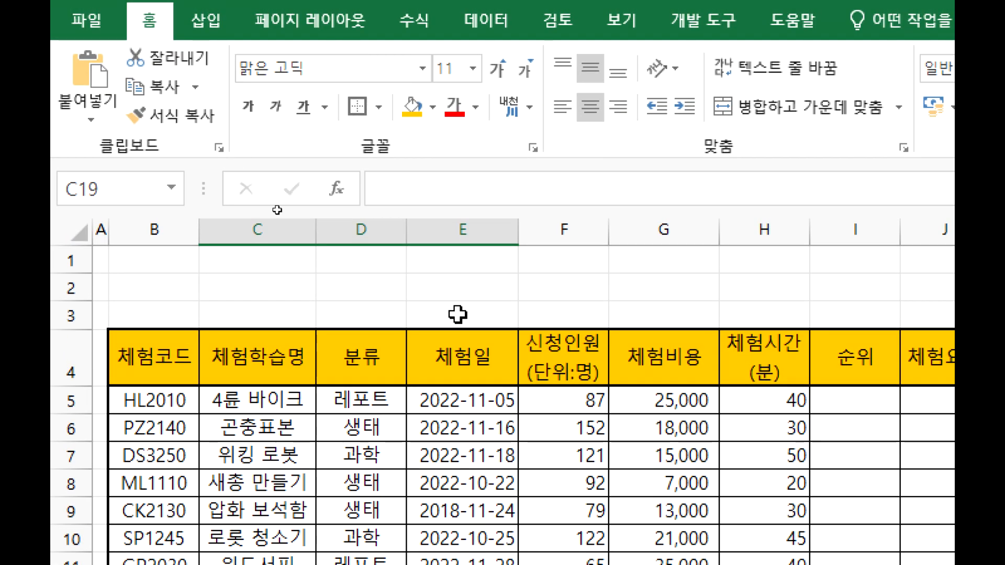
click(660, 408)
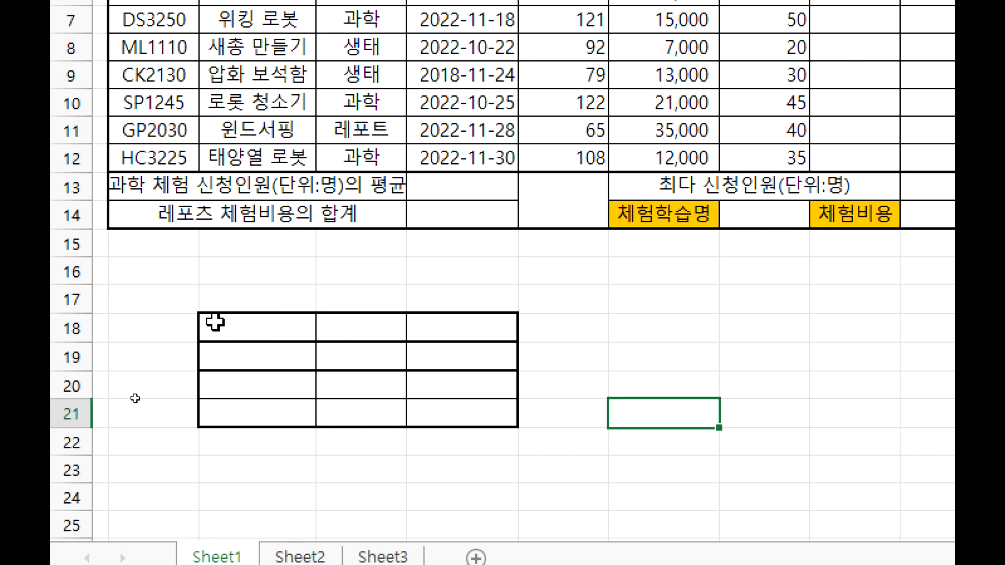
Remove all borders from the practice range C18:E21.
drag(248, 320, 487, 410)
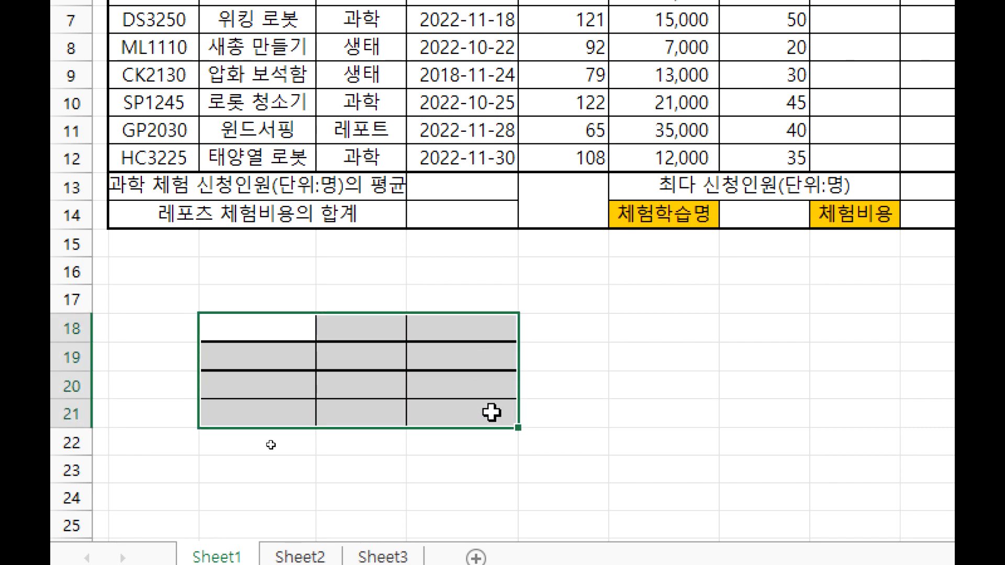
scroll(300, 54, up, 2)
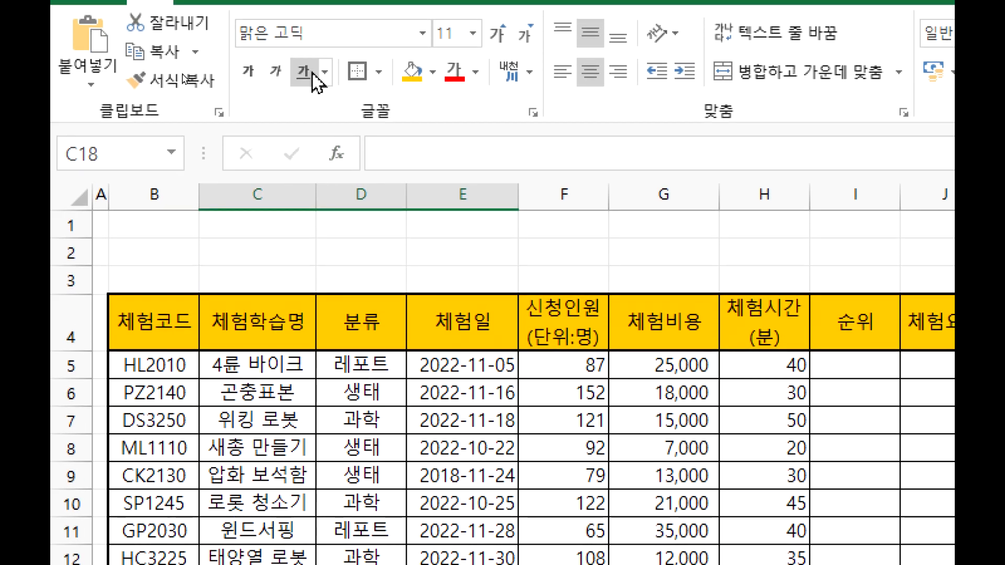
click(379, 74)
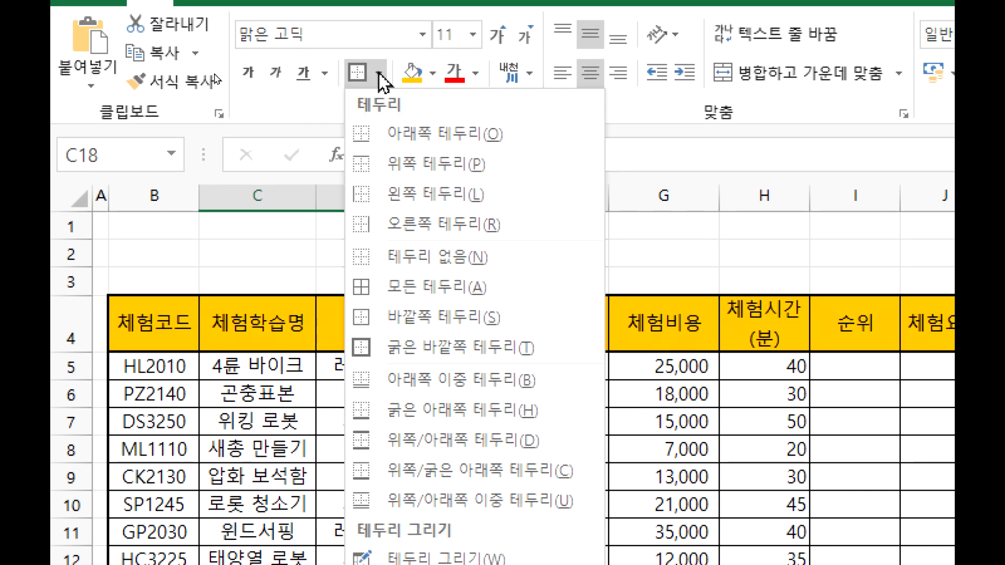
click(418, 265)
click(586, 334)
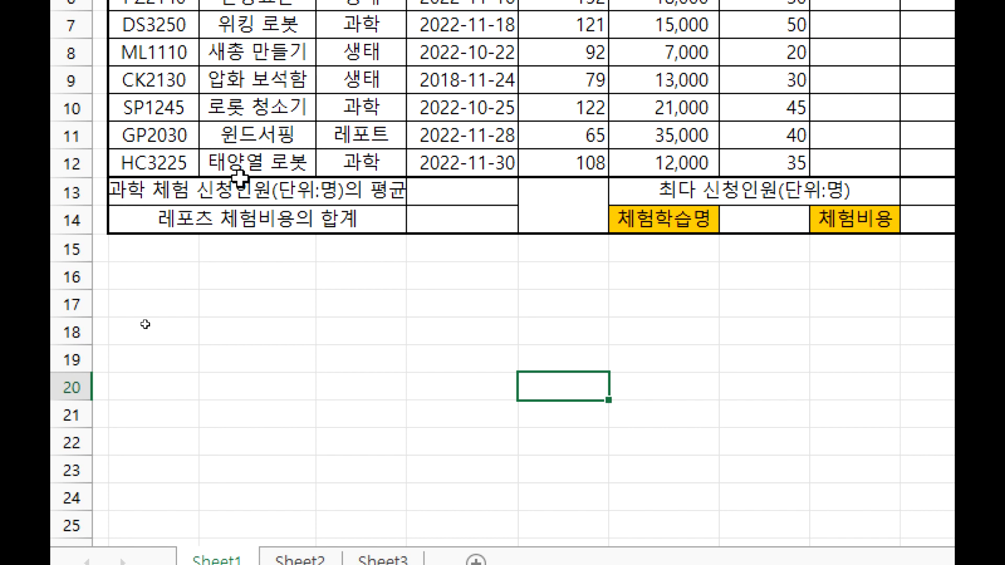
Select the merged cell F13:F14 and look through the available border options, leaving its borders as they are.
click(574, 200)
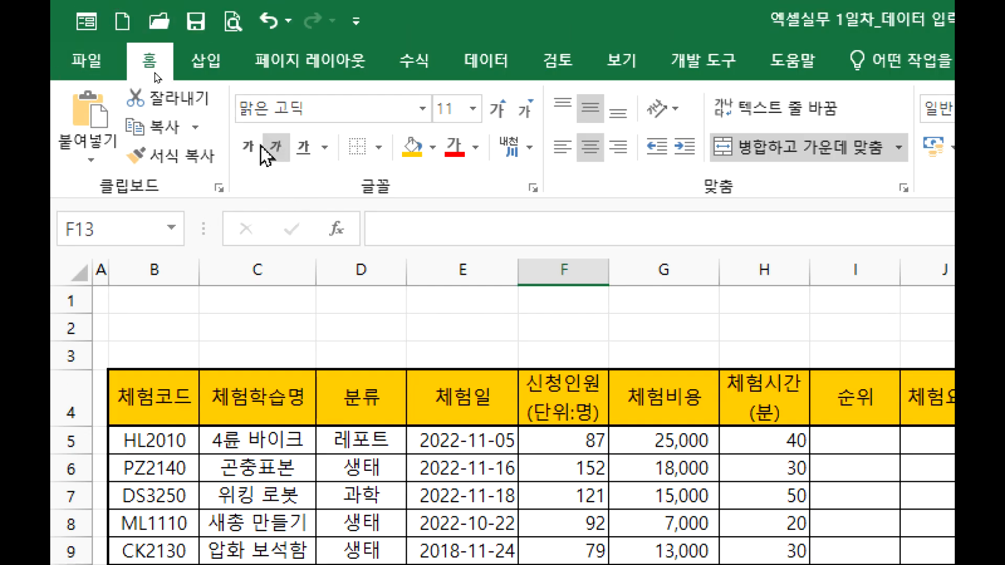
click(378, 149)
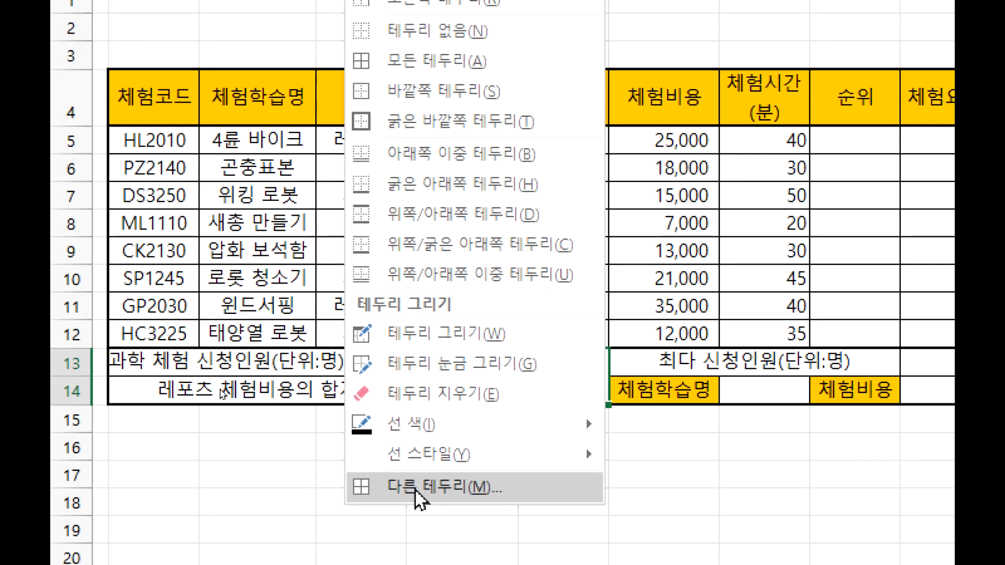
click(247, 424)
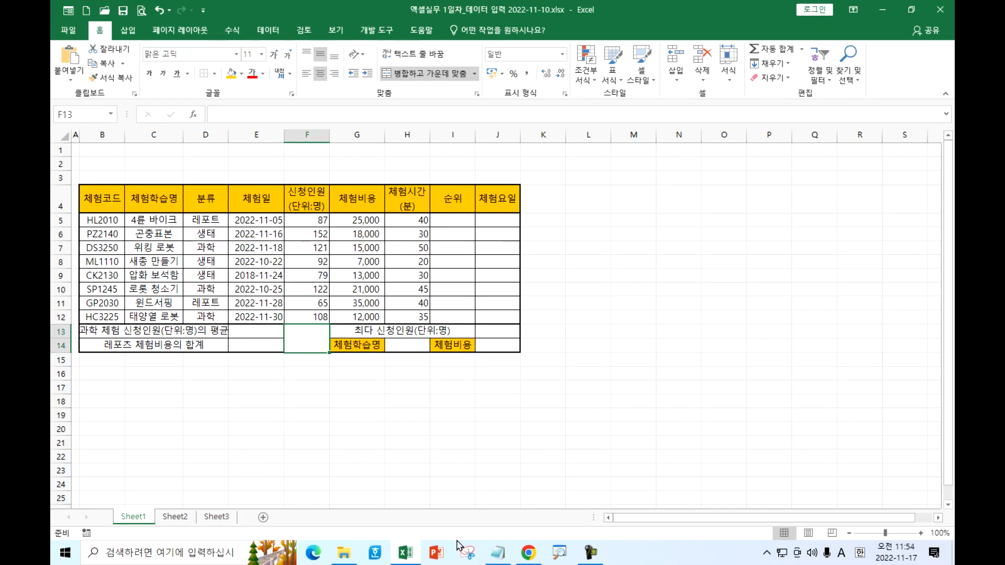
Switch to Notepad and add the line "엑셀에서 서식지정(꾸미기 작업)" below the session list, separated by a blank line.
click(498, 553)
click(707, 60)
click(585, 243)
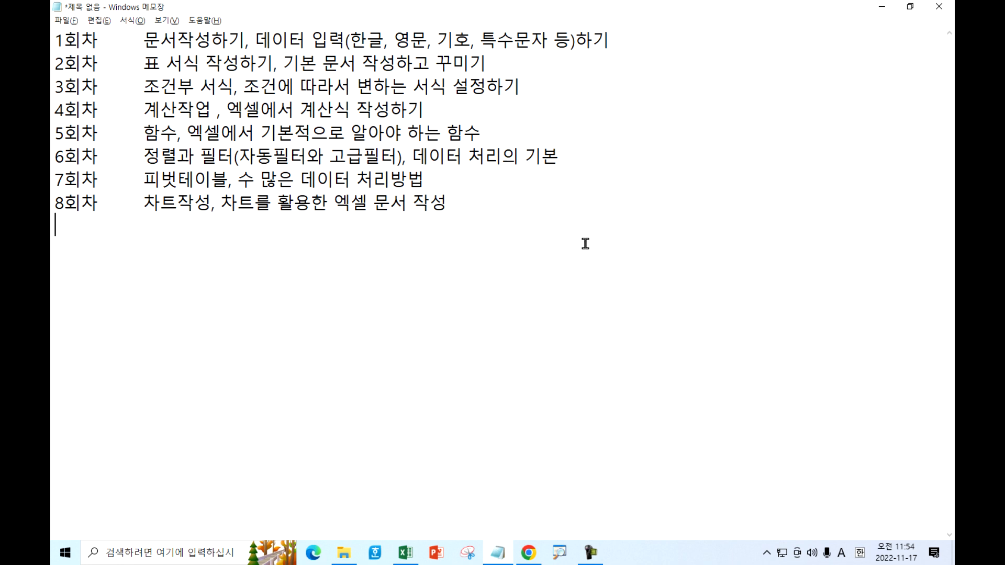
text(dprt)
key(shift+Home)
key(Hangul)
text(엑)
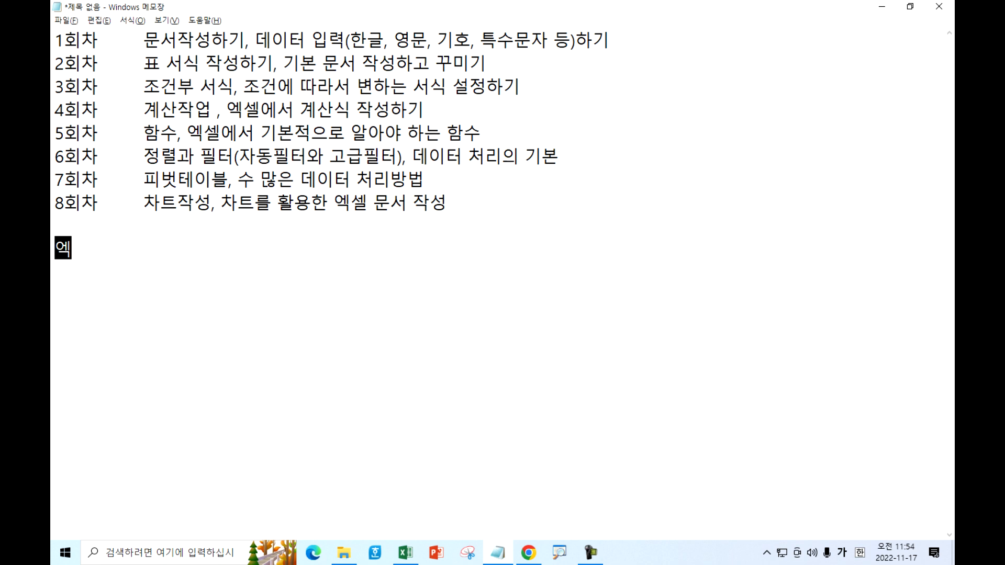
text(셀에서 서식지정)
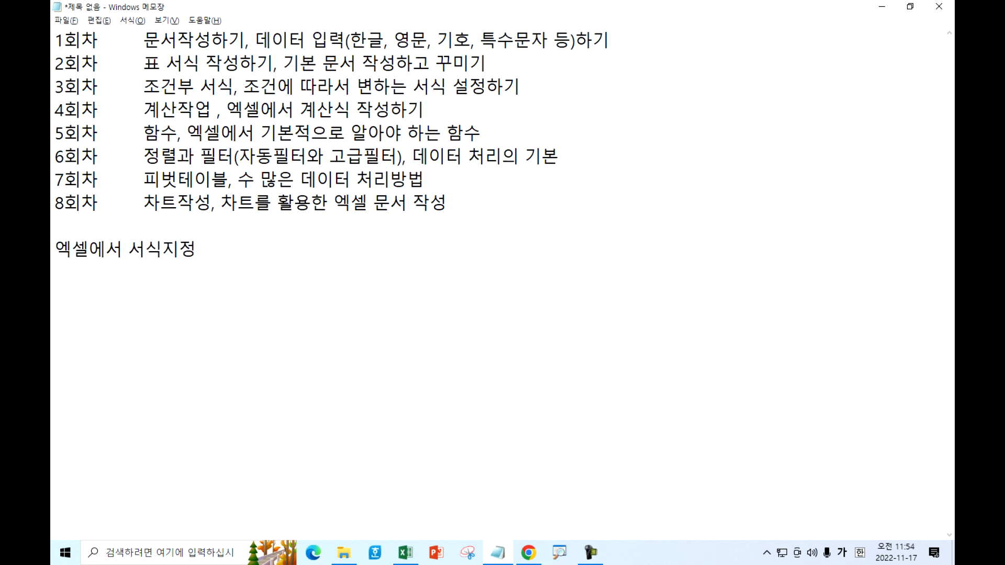
text(()
text(꾸미;)
text(기 작업))
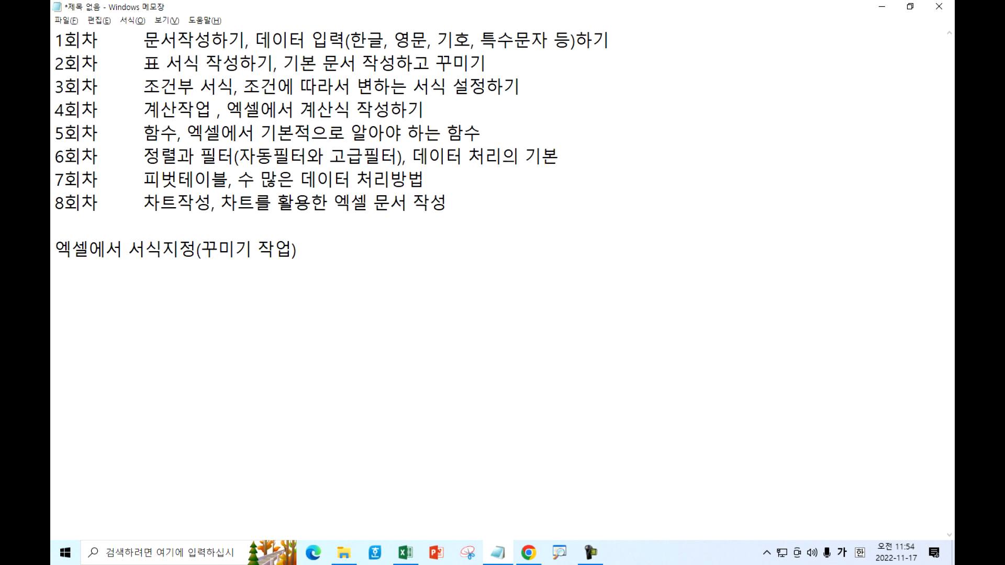
Switch to Excel and examine the ways to reach the cell formatting settings for merged cell F13:F14 without changing them.
key(alt+Tab)
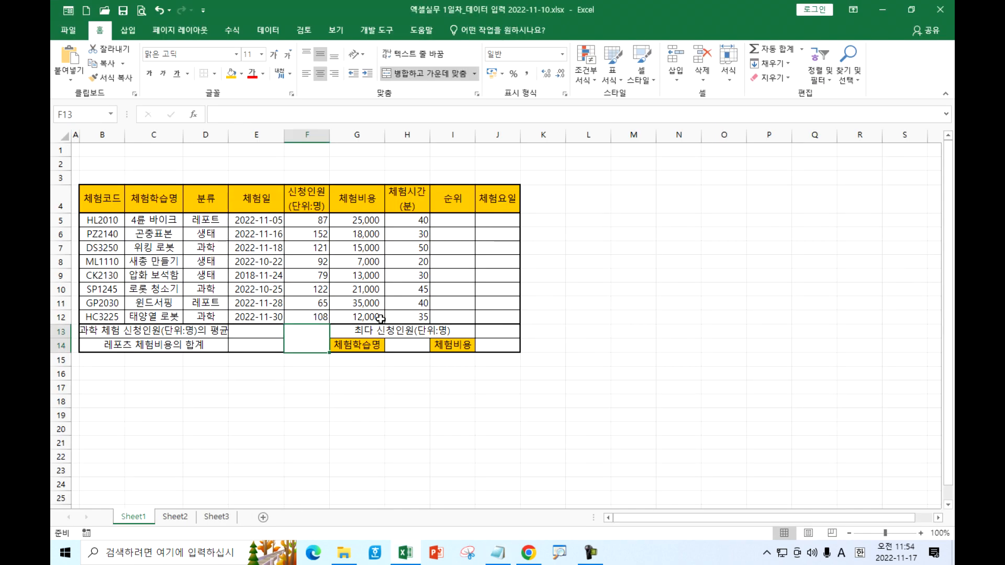
right_click(304, 342)
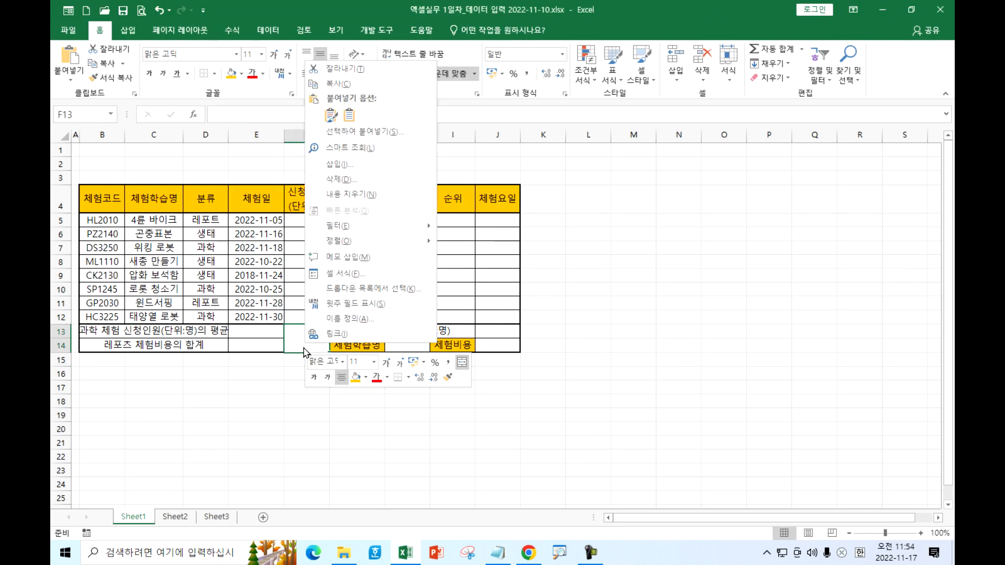
key(Escape)
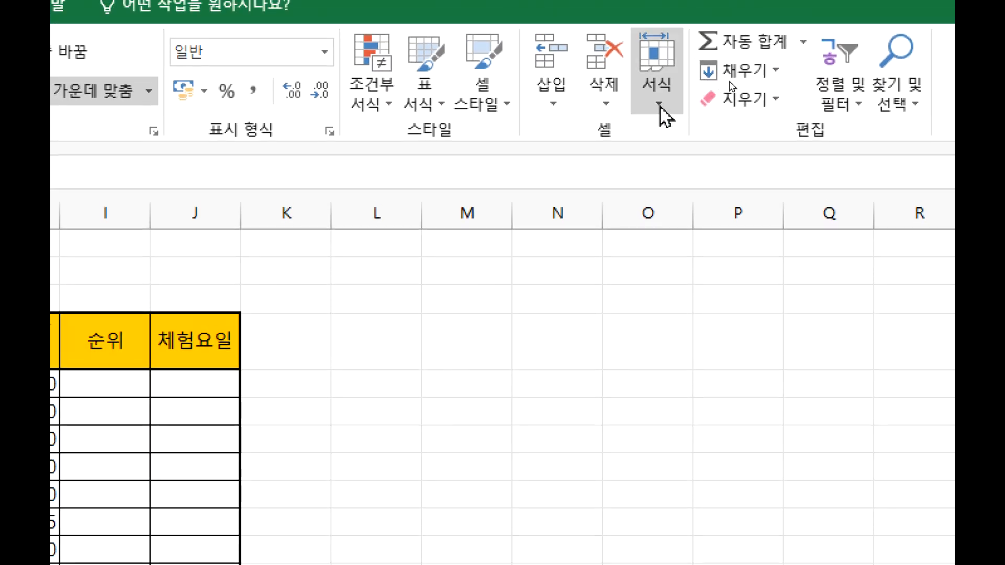
click(660, 108)
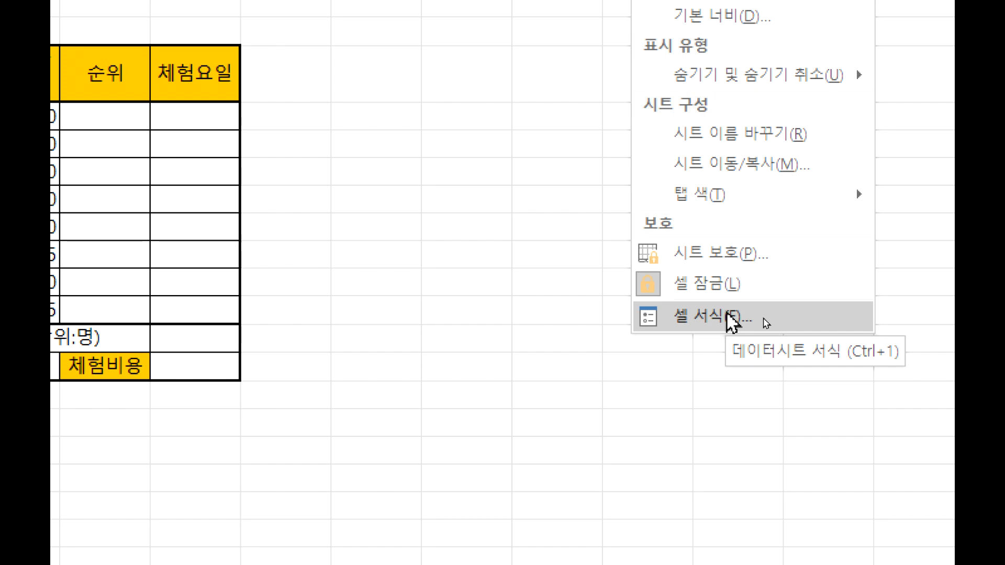
key(Escape)
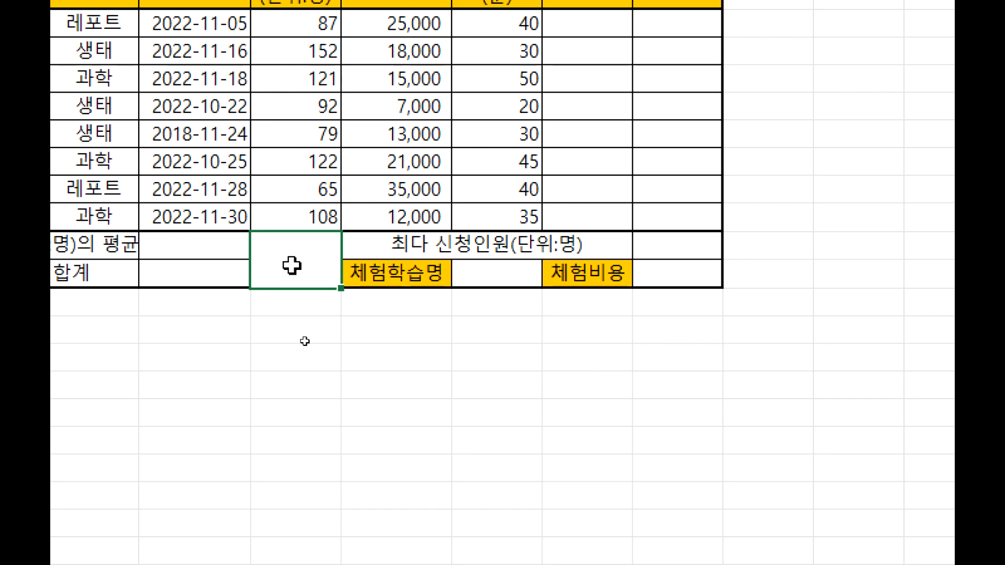
key(ctrl+1)
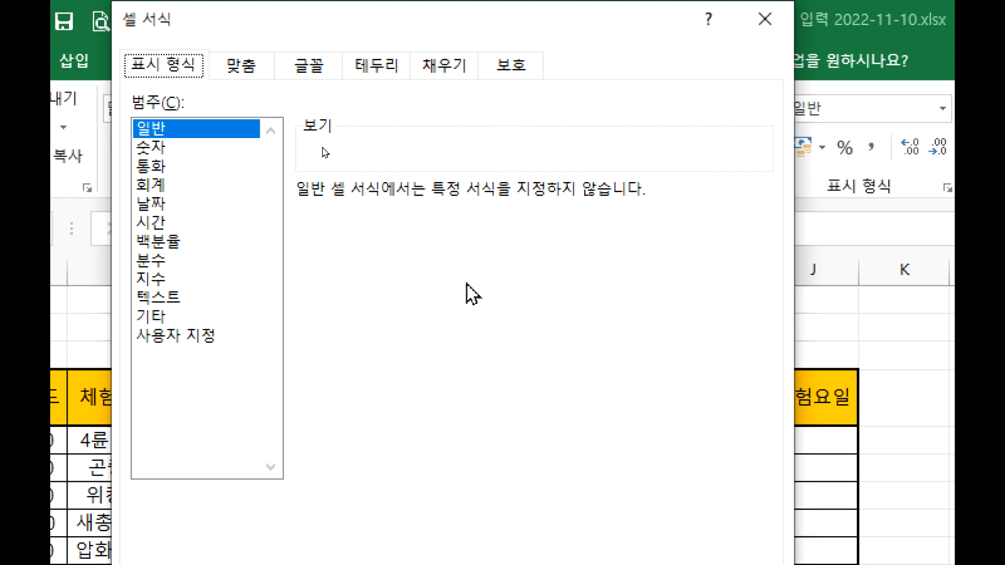
key(Escape)
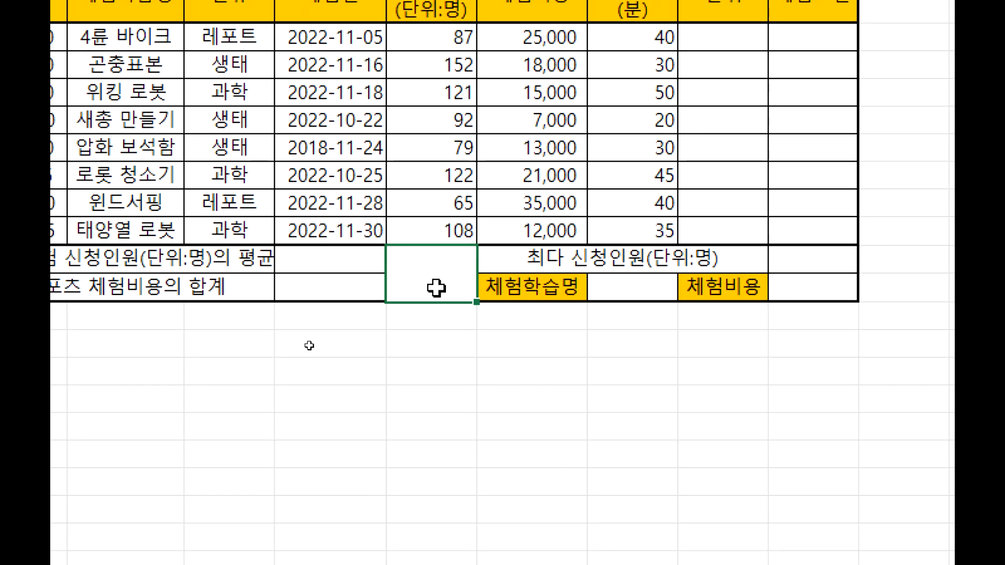
key(ctrl+1)
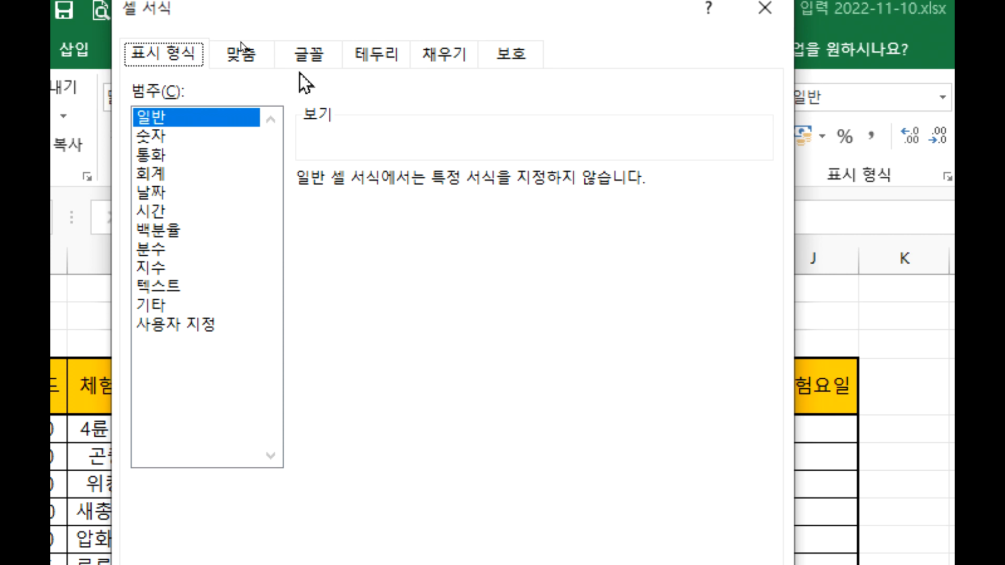
key(Escape)
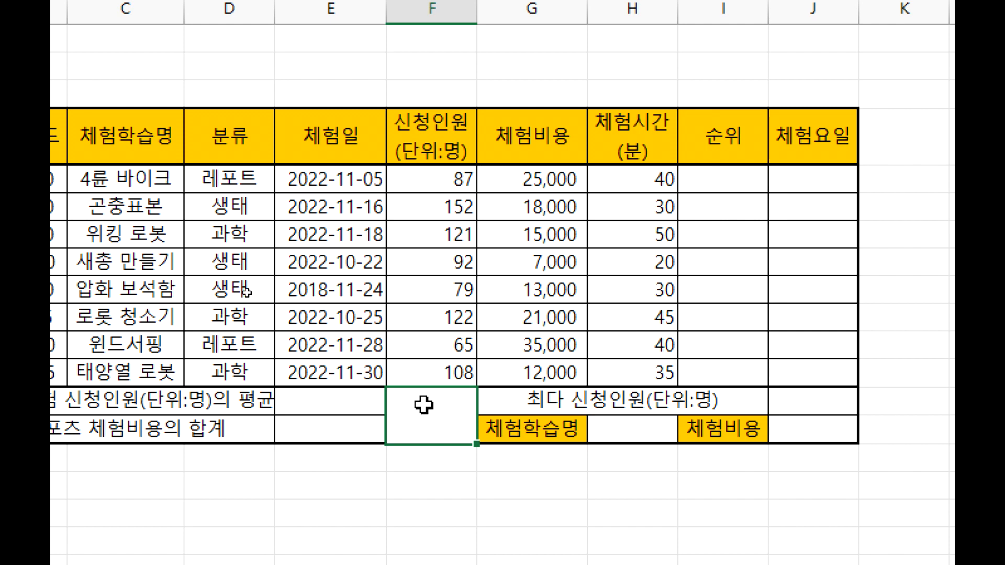
Select the table range B4:J14 and compare its detailed border settings with the quick border options, leaving its borders as they are.
drag(162, 148, 924, 427)
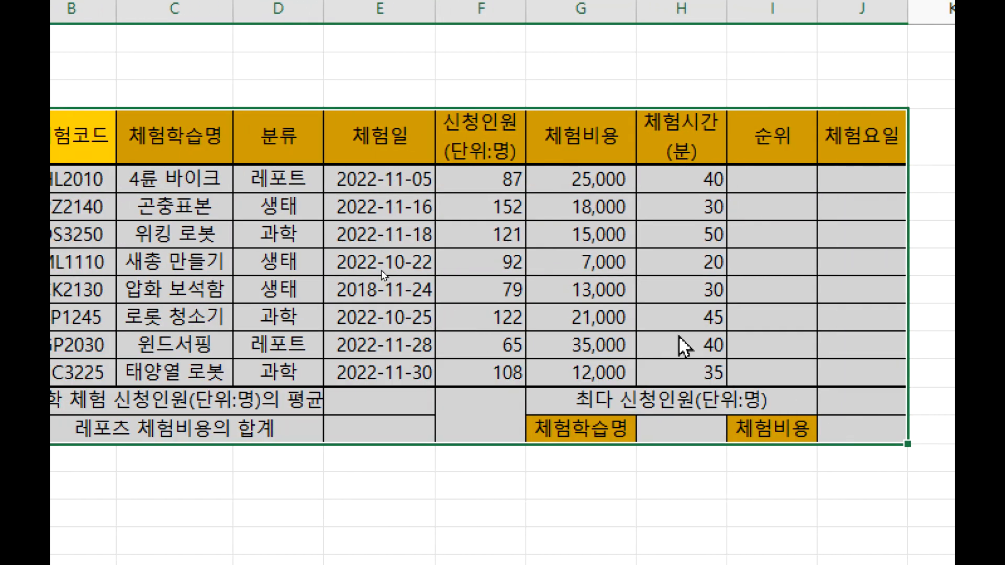
key(ctrl+1)
click(425, 66)
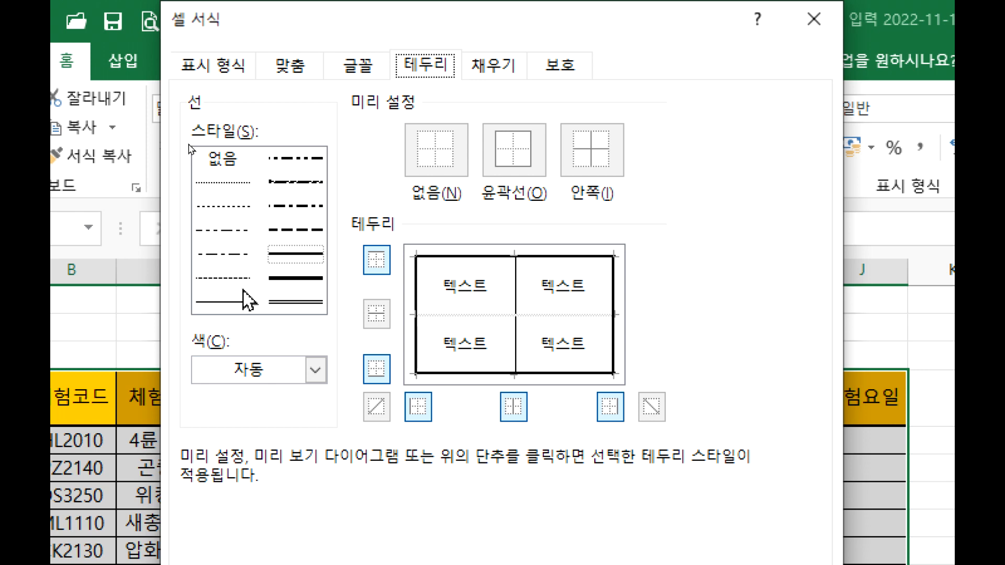
key(Escape)
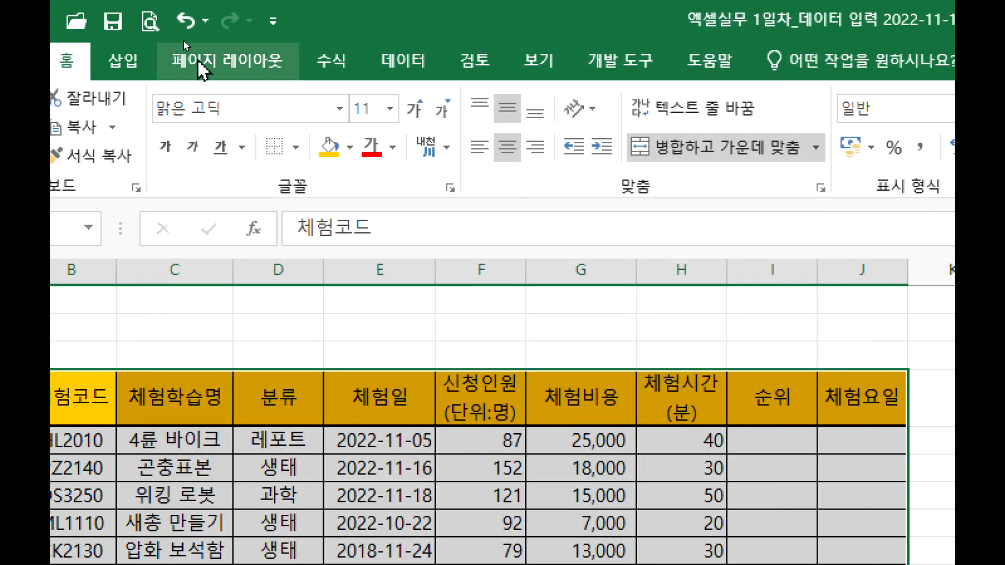
click(296, 147)
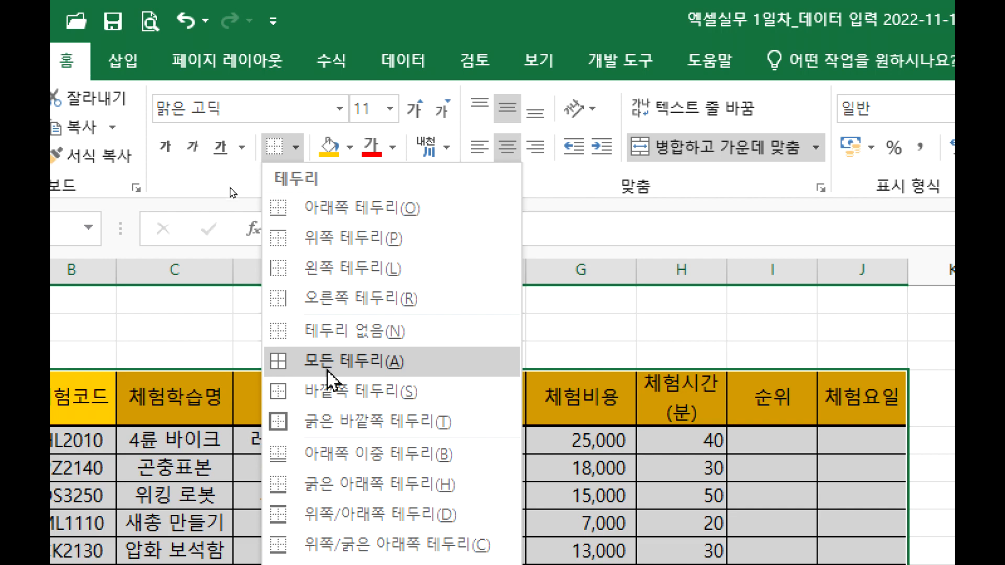
click(335, 425)
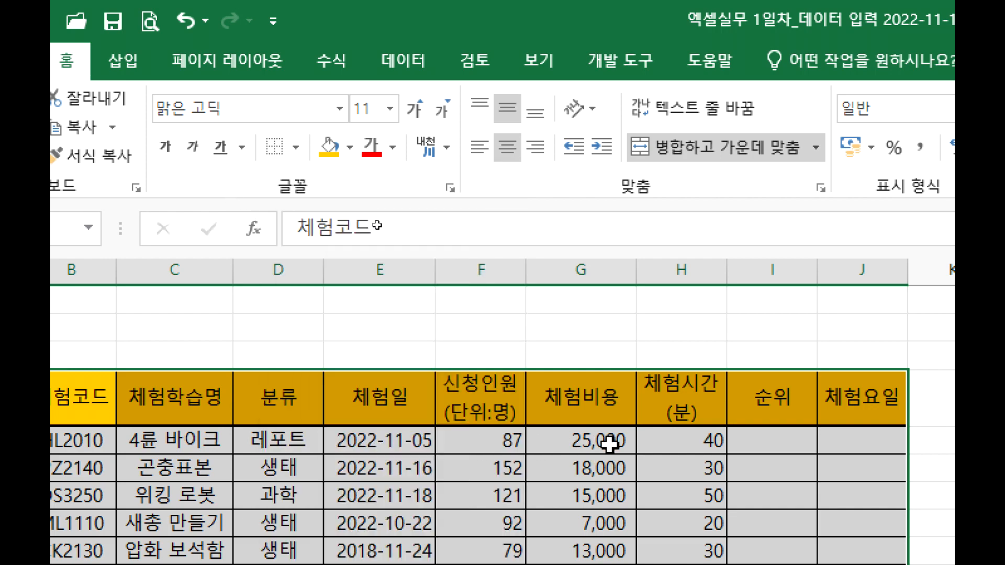
Select merged cell F13:F14 and look through its number, alignment, font, border, fill and protection format settings.
click(483, 255)
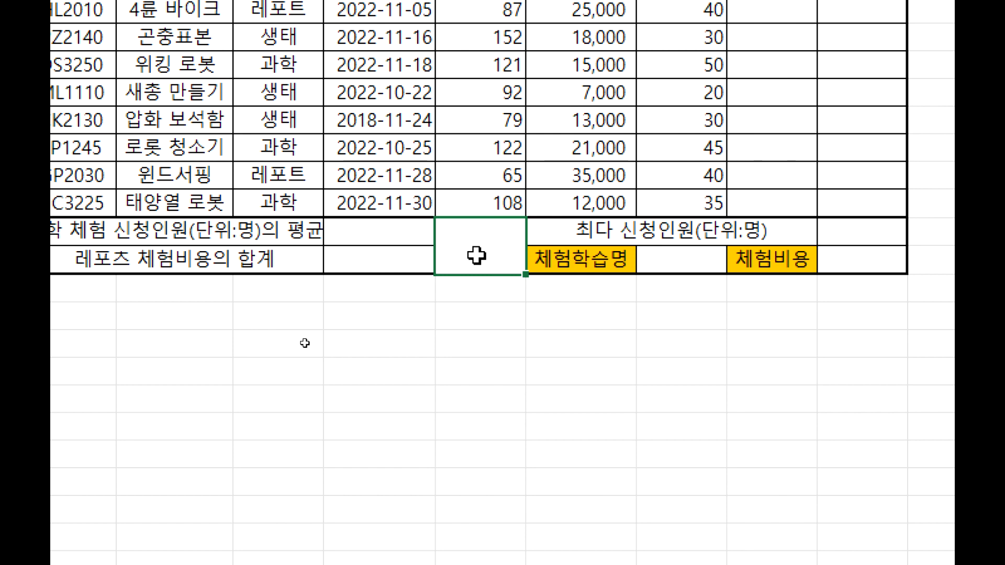
key(ctrl+1)
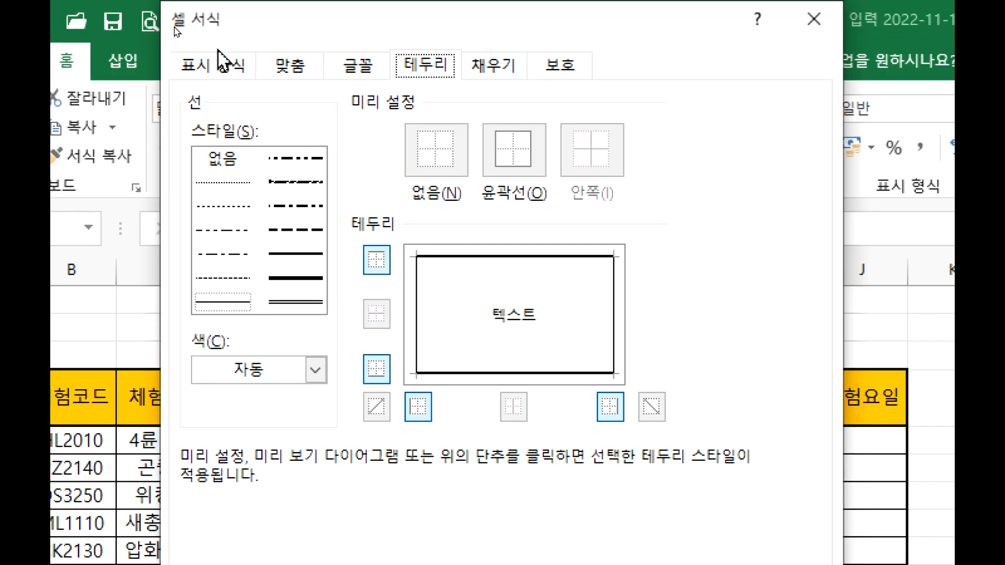
click(214, 65)
click(282, 78)
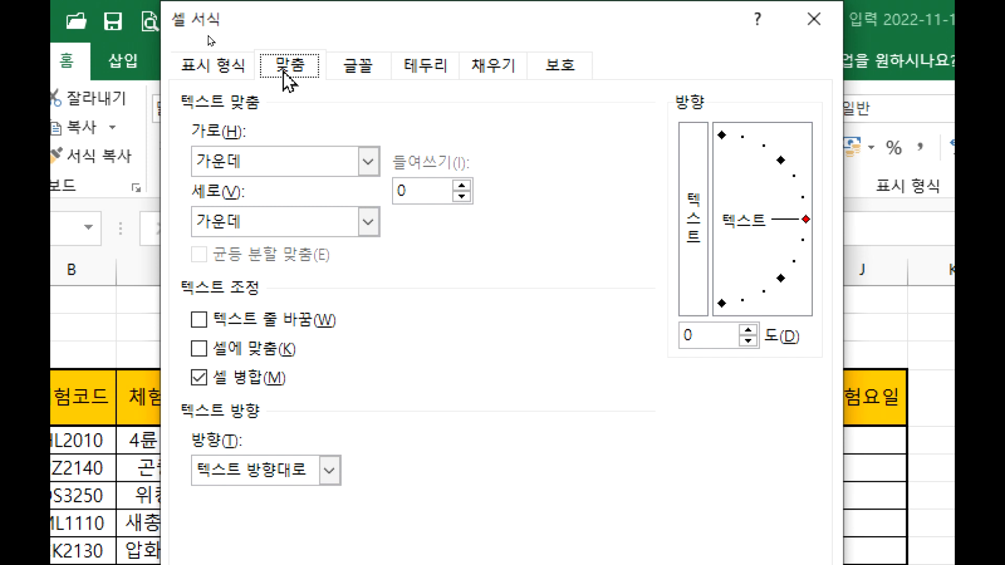
click(358, 73)
click(425, 71)
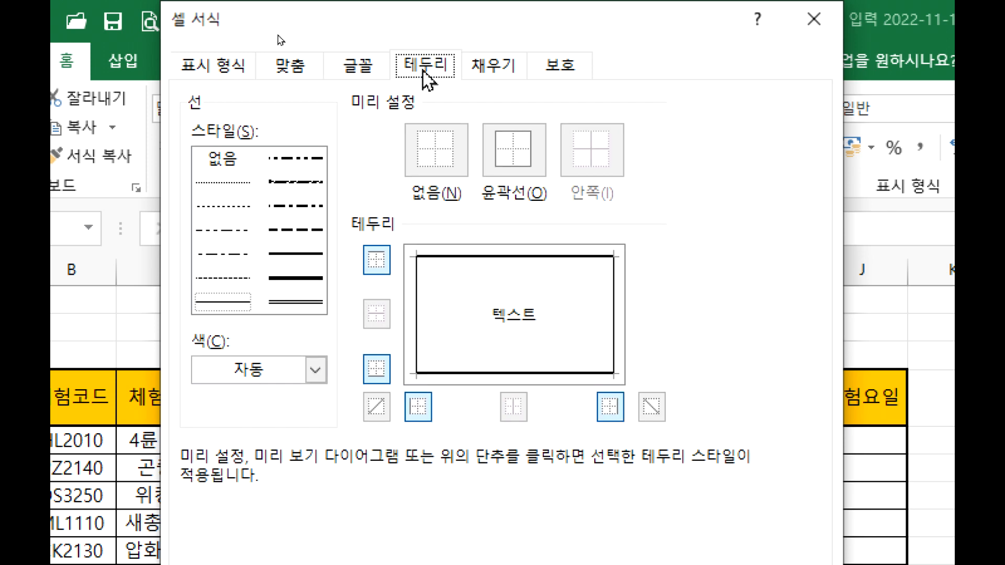
click(495, 67)
click(586, 73)
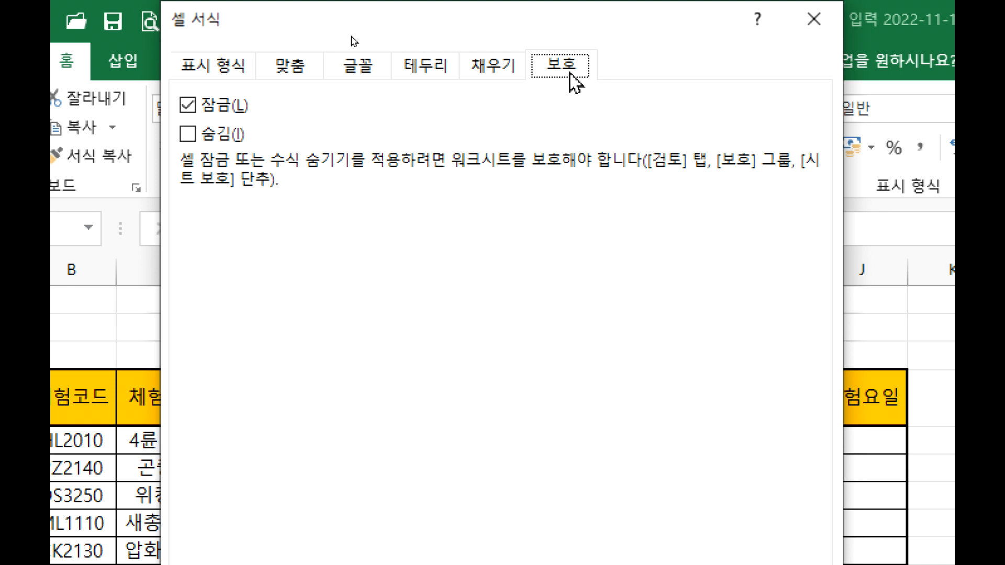
Review the fill, border, font, alignment and custom number format options for F13:F14 and leave them all unchanged.
click(486, 74)
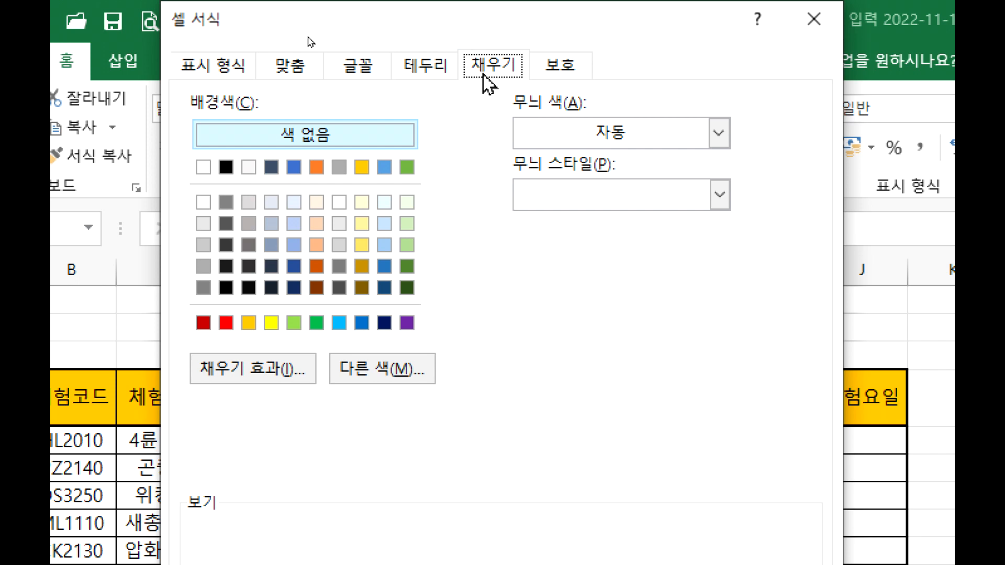
drag(458, 18, 588, 69)
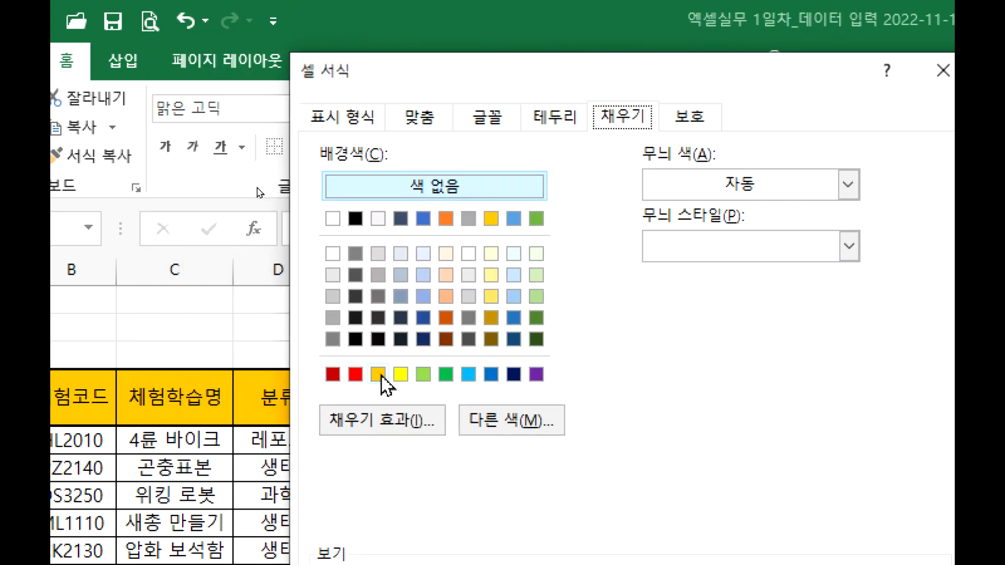
click(570, 122)
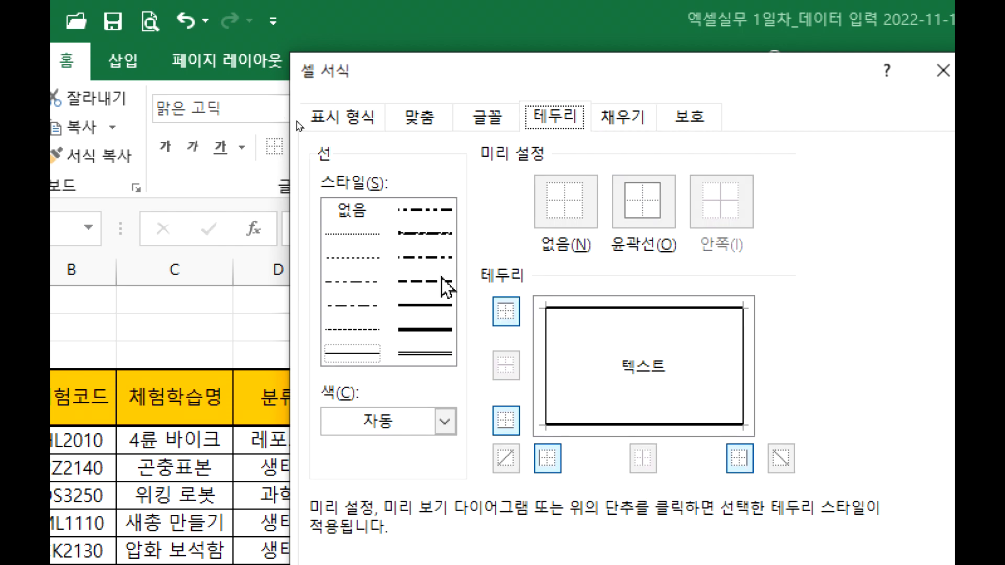
click(501, 119)
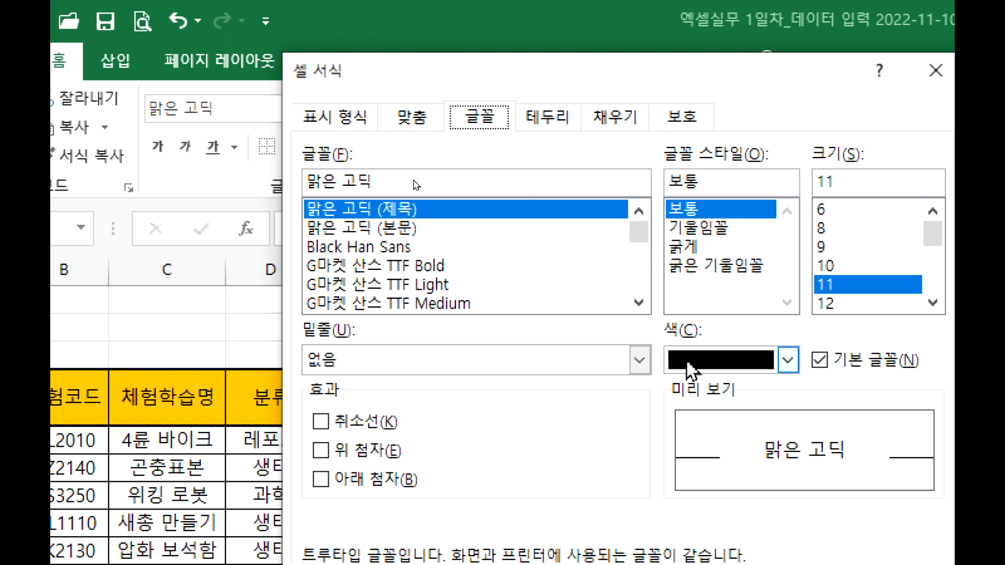
click(403, 120)
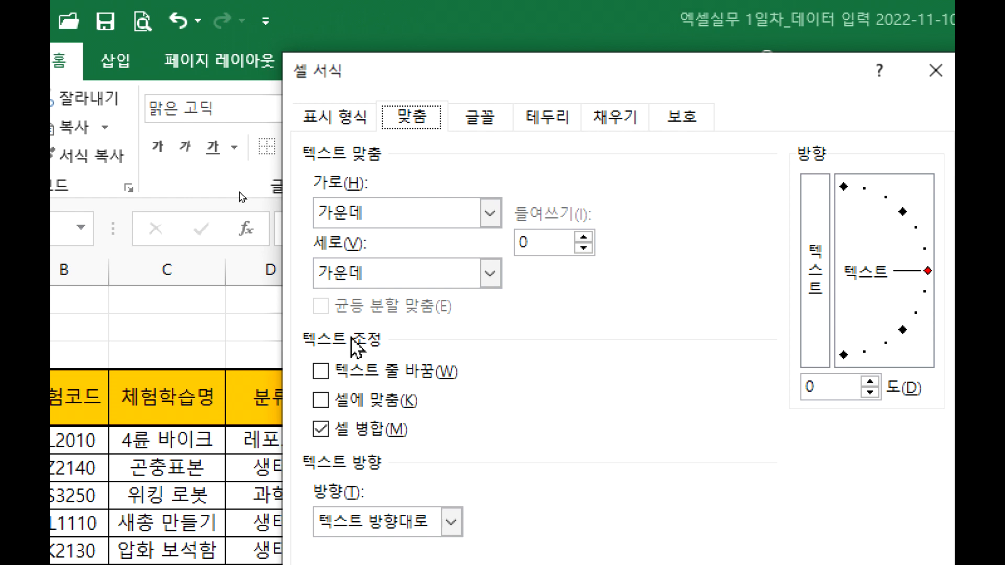
click(360, 116)
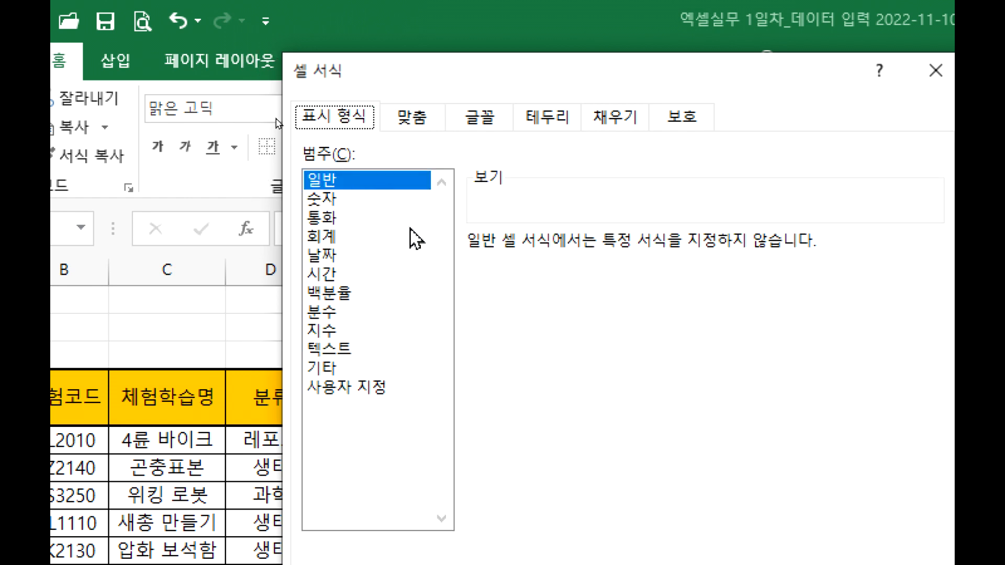
click(344, 400)
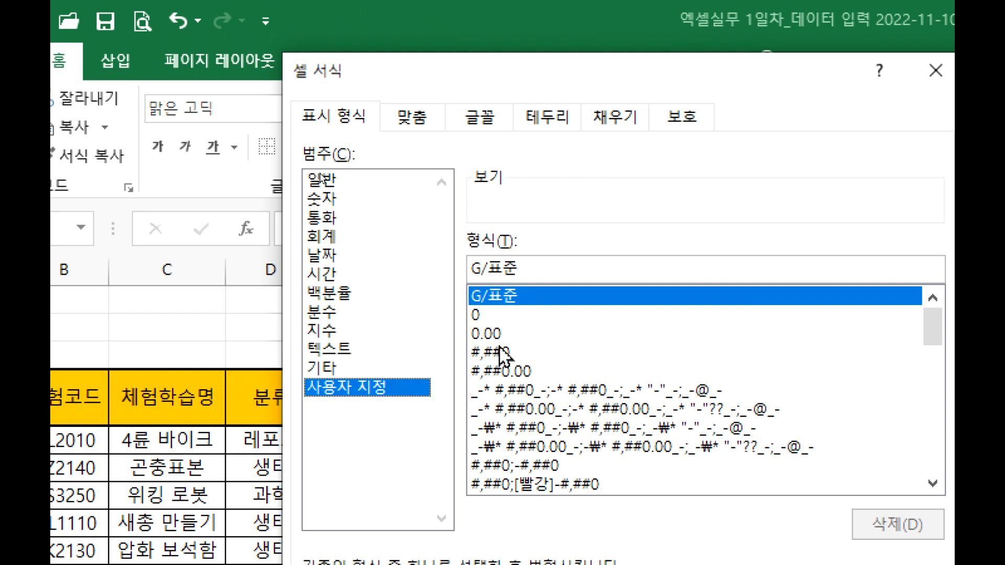
key(Escape)
key(ctrl+1)
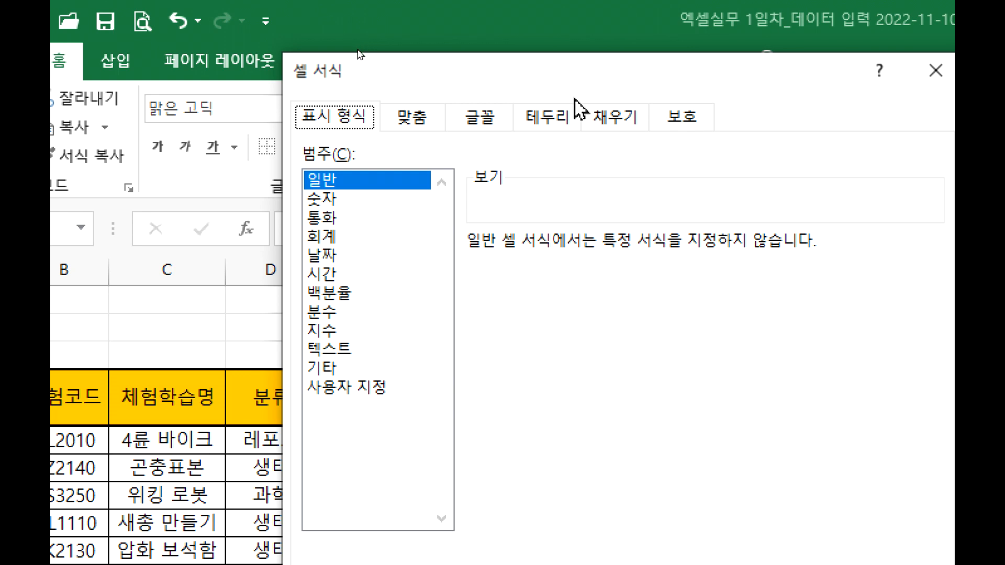
key(Escape)
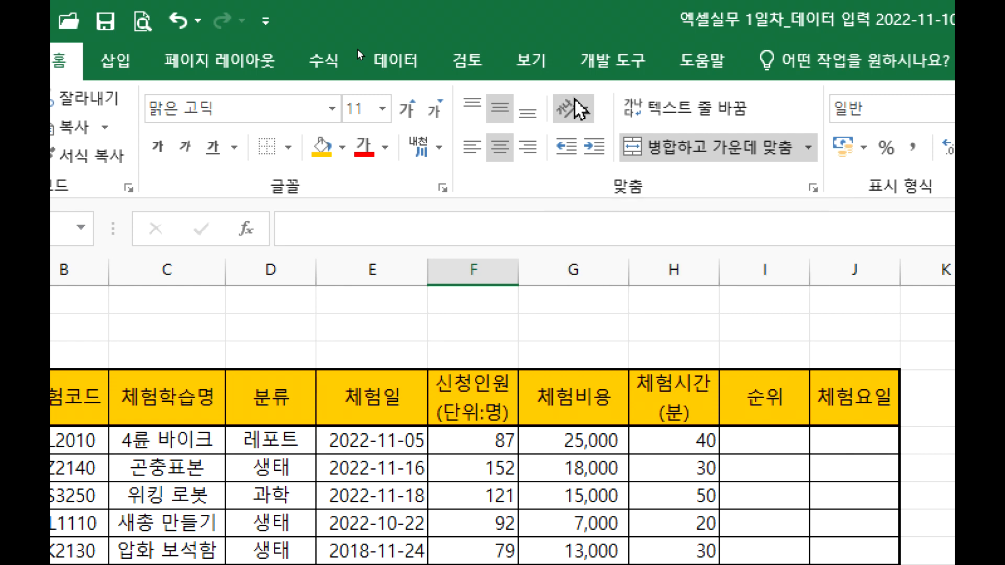
Add both diagonal borders in a thin solid line to merged cell F13:F14 so they cross as an X.
key(ctrl+1)
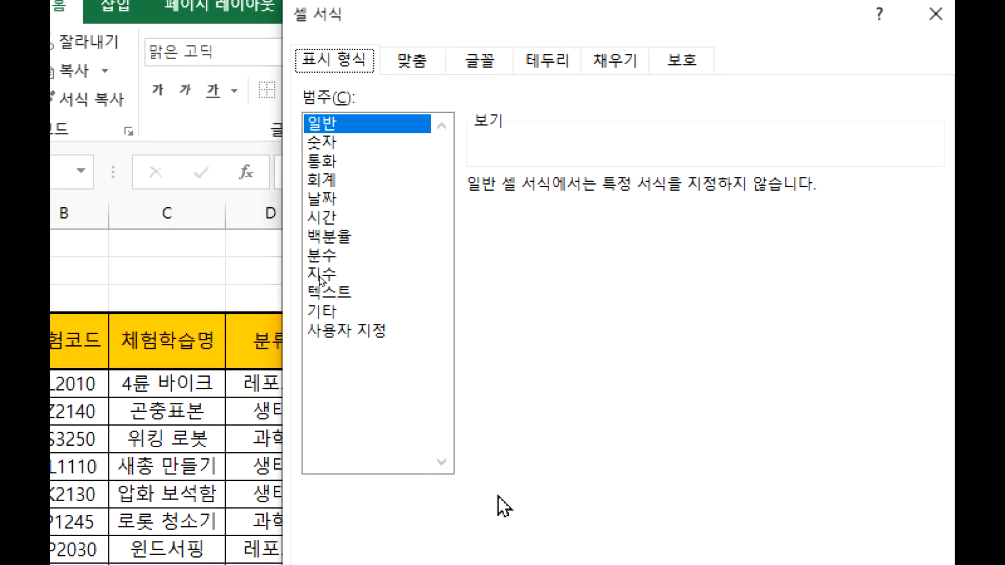
click(553, 73)
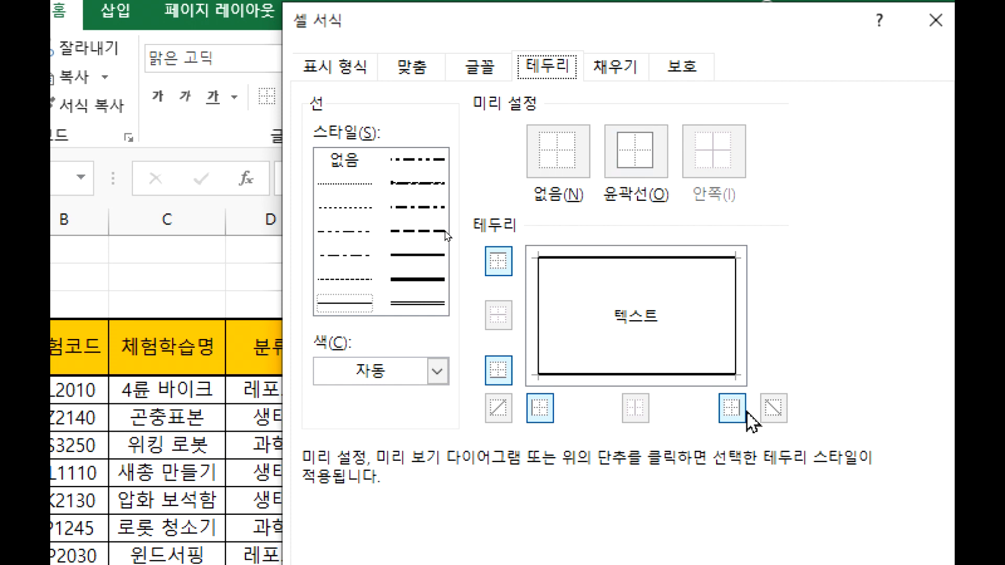
click(773, 408)
click(498, 408)
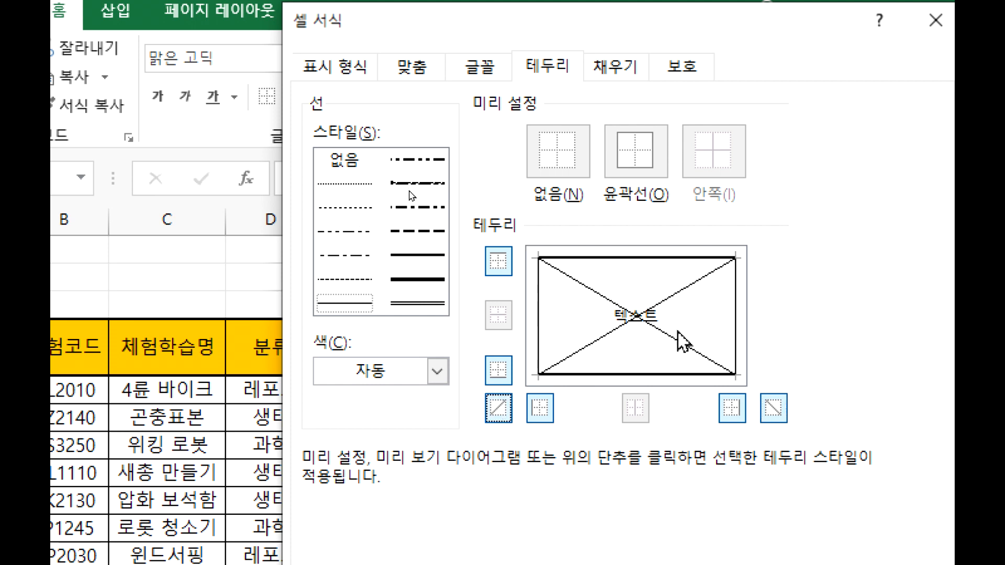
click(773, 408)
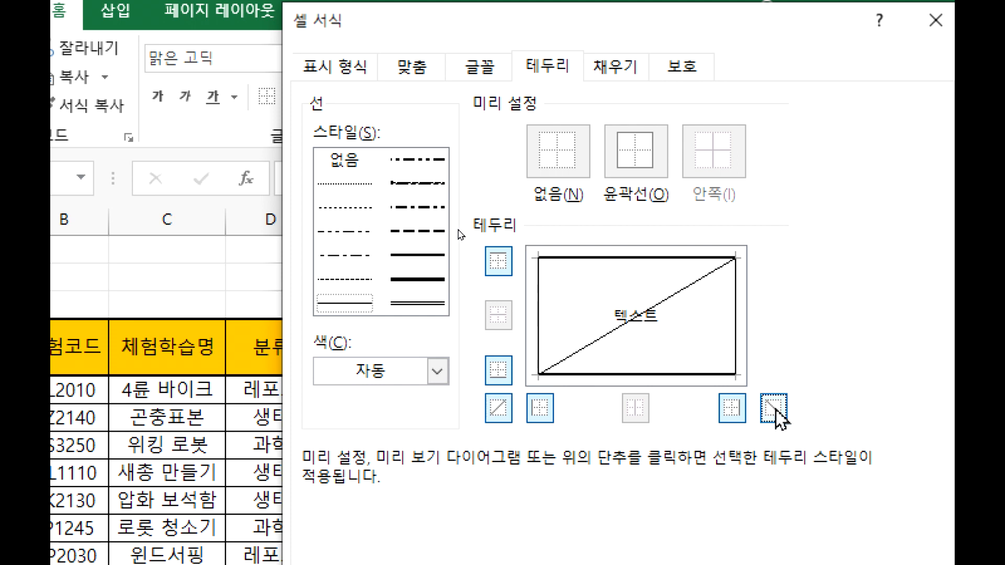
click(498, 409)
click(498, 413)
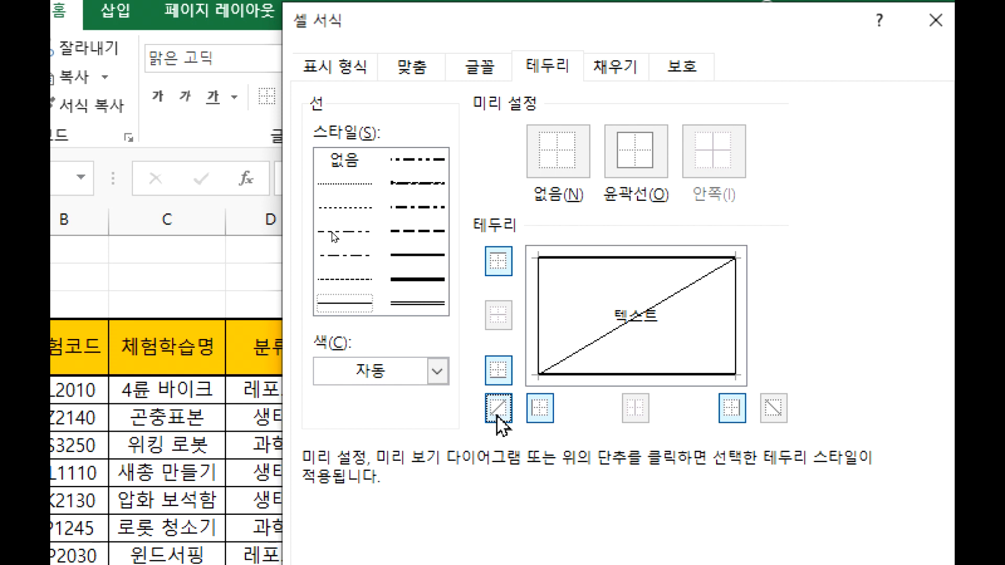
click(773, 408)
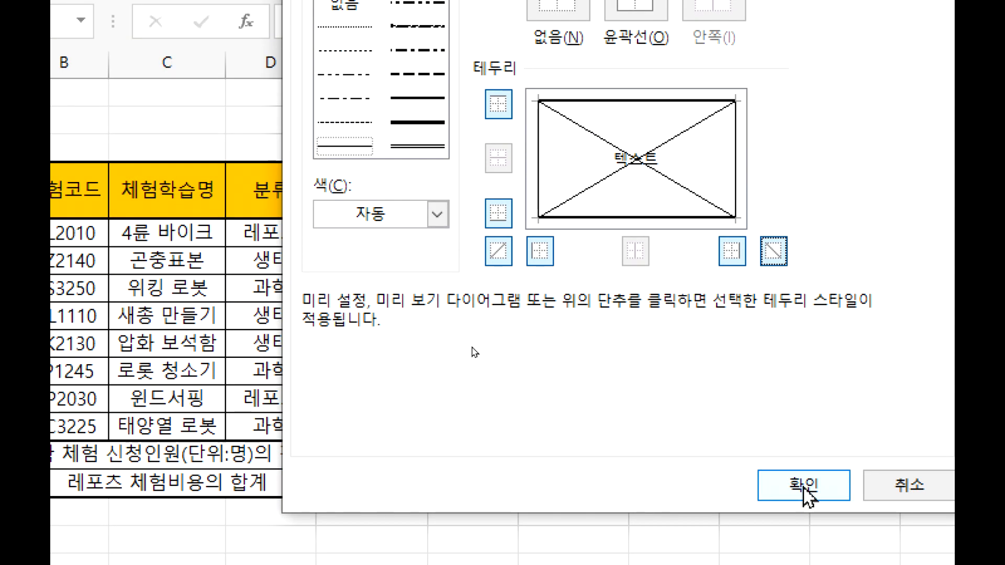
click(805, 489)
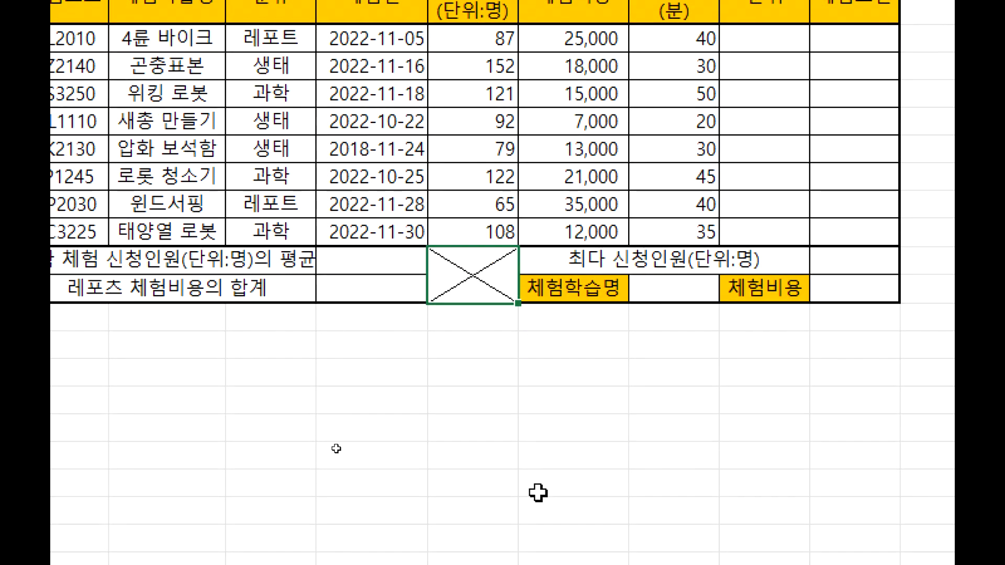
Examine the border line styles for empty cell F18, trying the dotted, thin solid and double styles without applying any border.
click(476, 397)
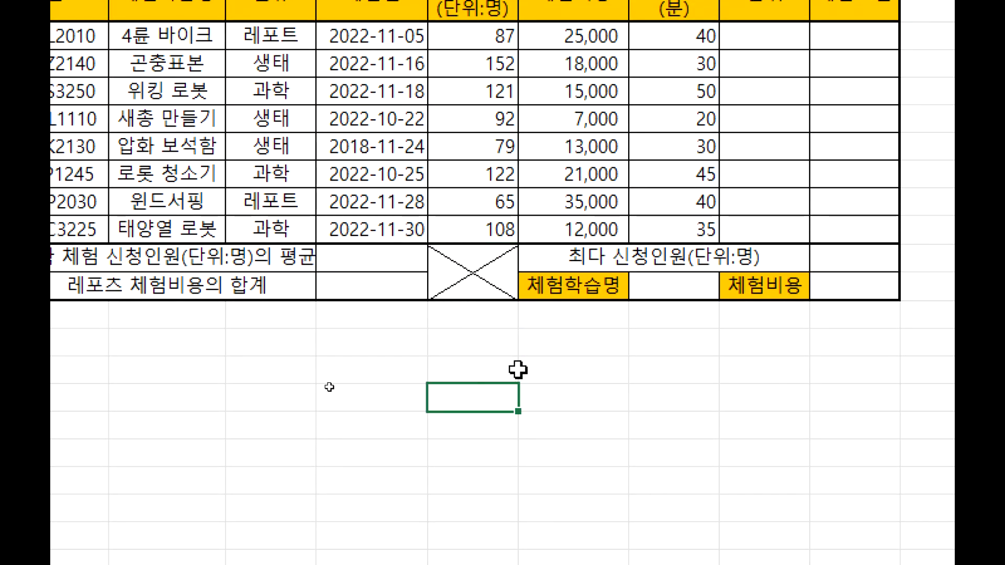
key(ctrl+1)
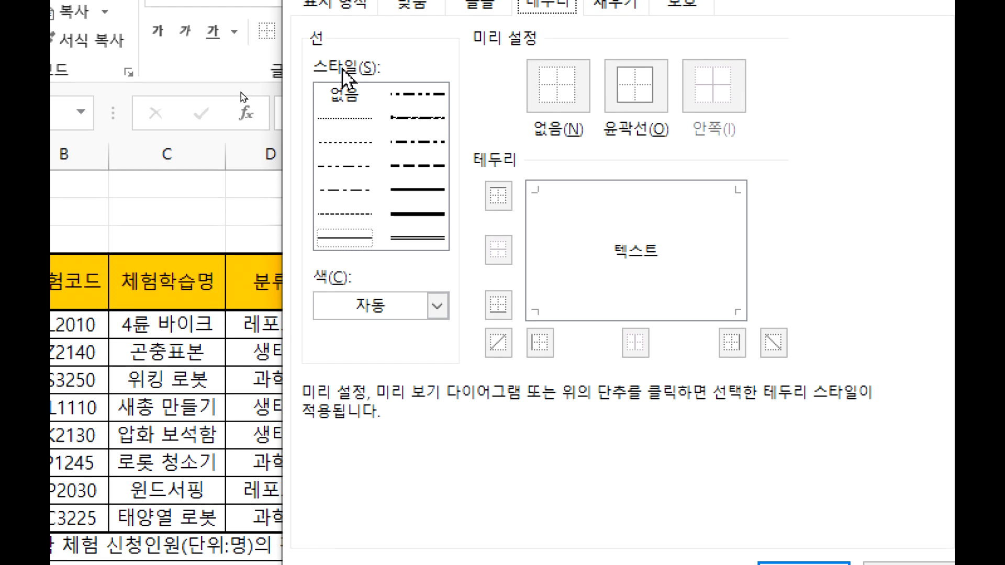
click(350, 124)
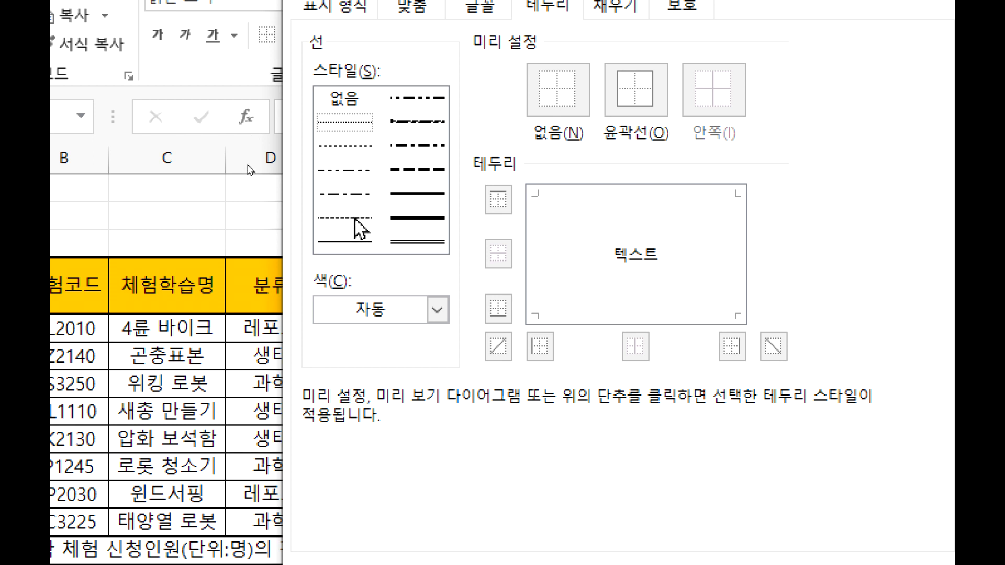
click(357, 243)
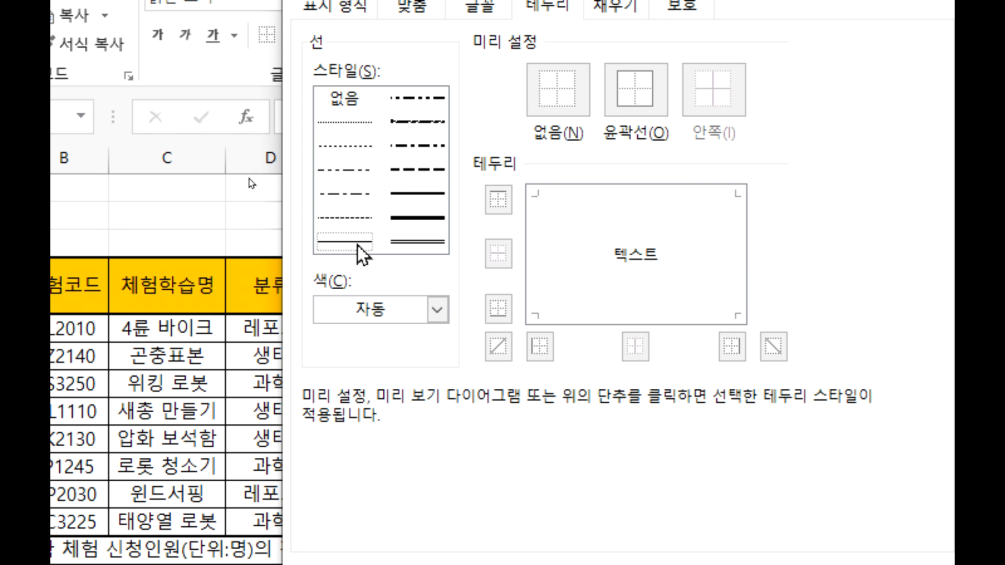
click(412, 245)
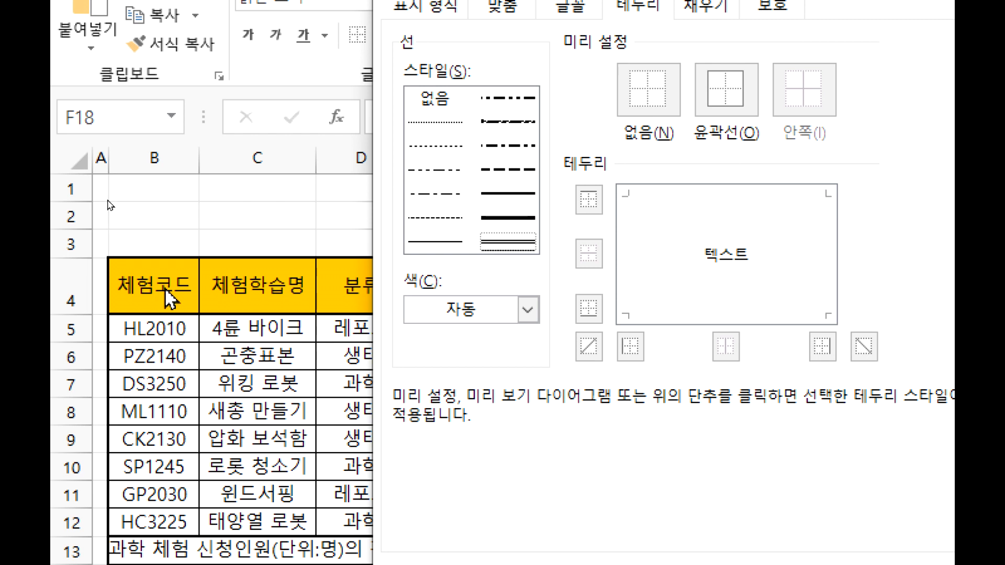
click(493, 205)
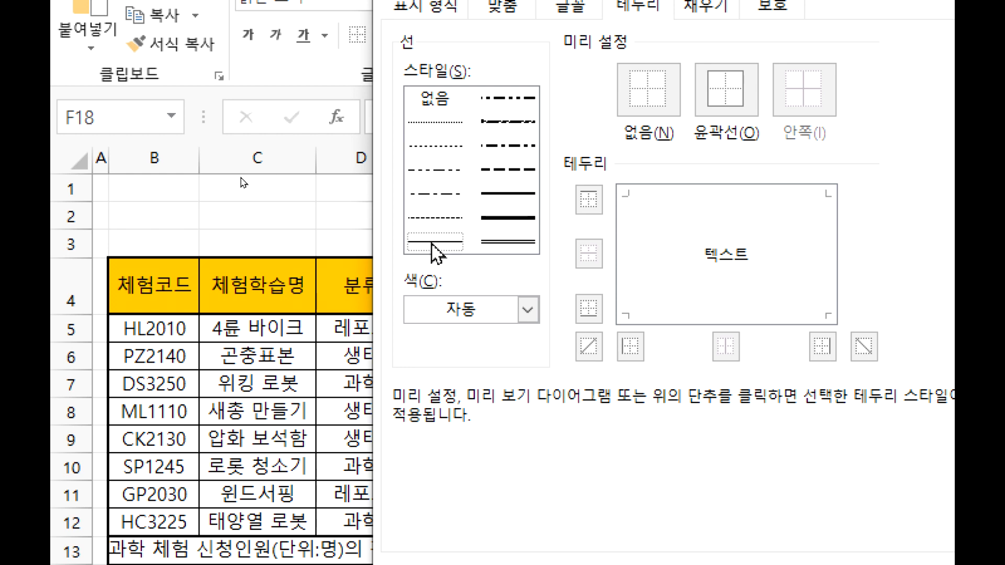
key(Escape)
Apply double-line outline and inside borders to the empty range E23:H28 below the table.
scroll(421, 386, down, 7)
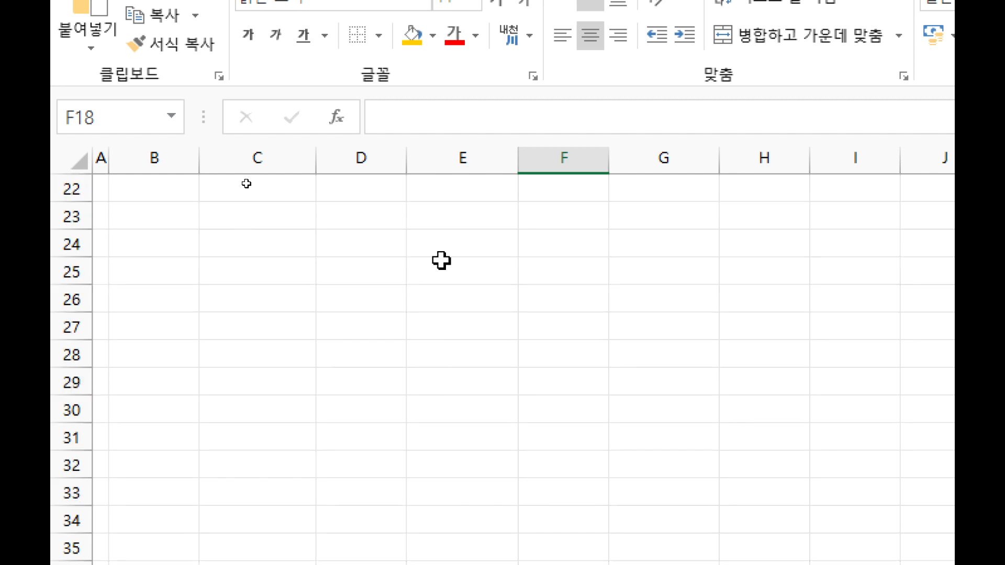
click(505, 220)
drag(509, 219, 800, 366)
key(ctrl+1)
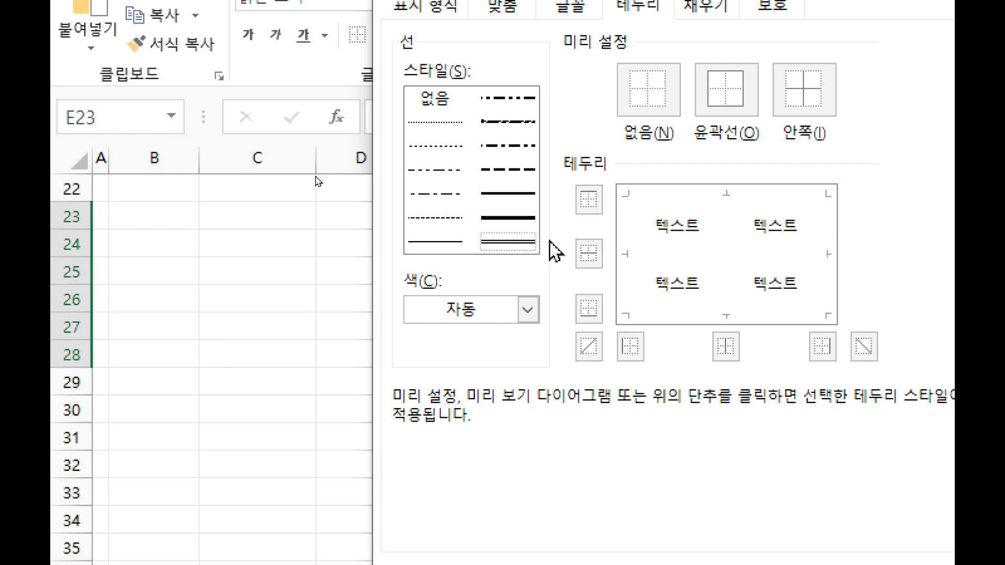
click(726, 104)
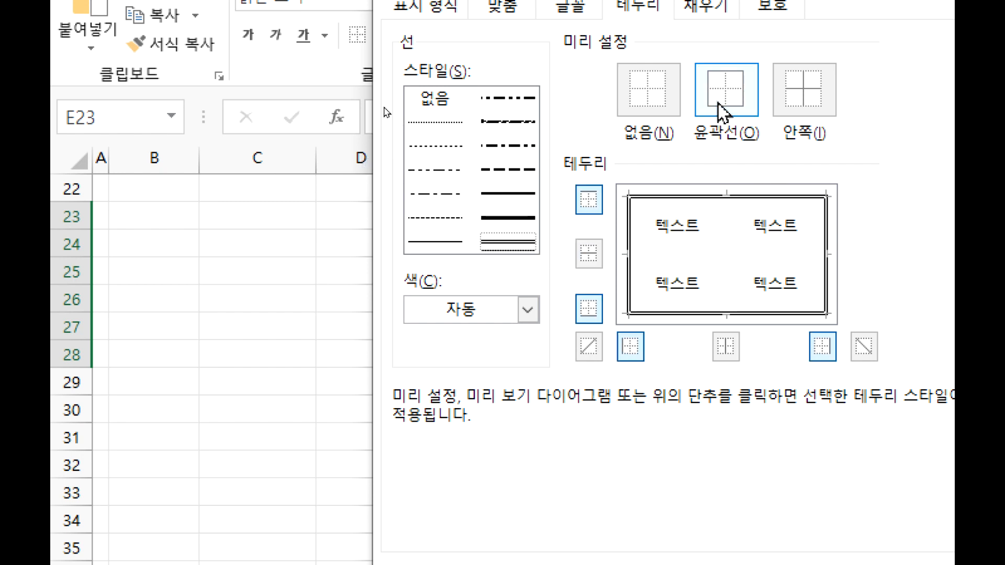
click(659, 105)
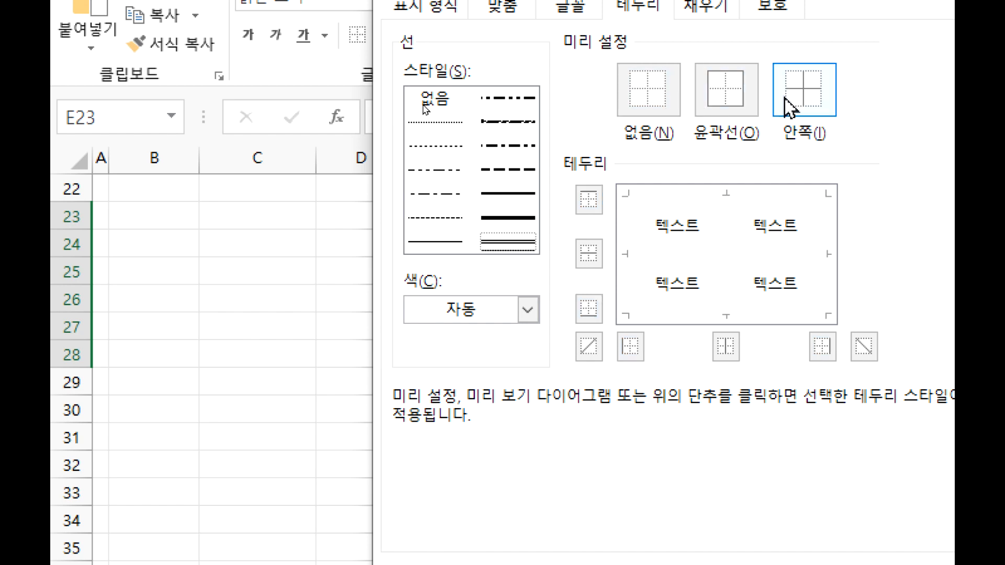
click(815, 103)
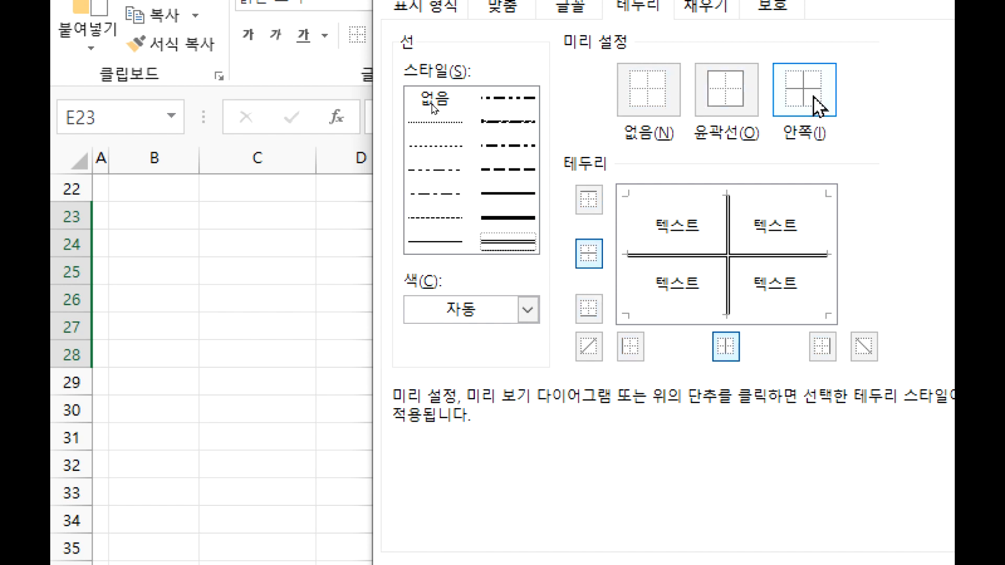
drag(593, 61, 851, 44)
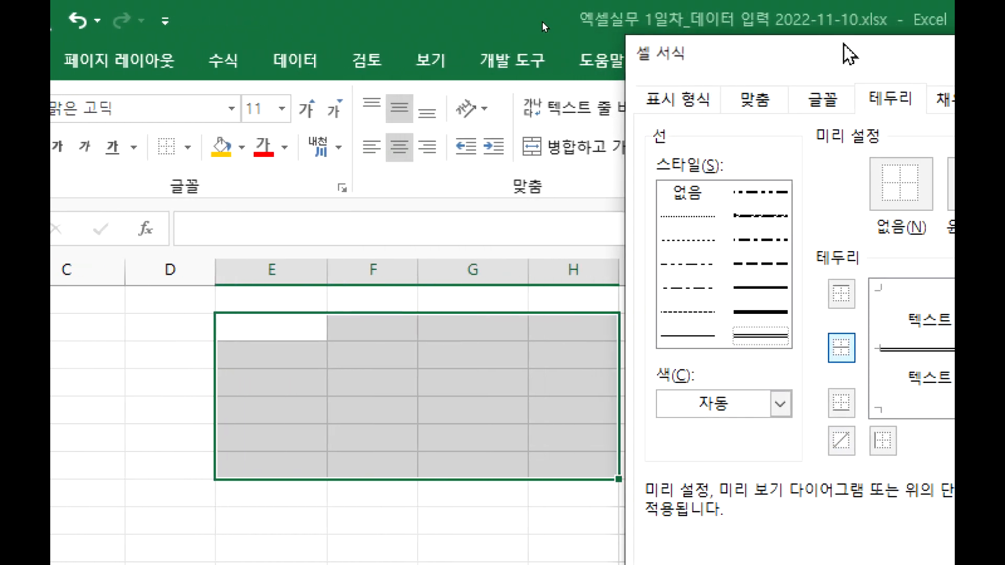
click(845, 360)
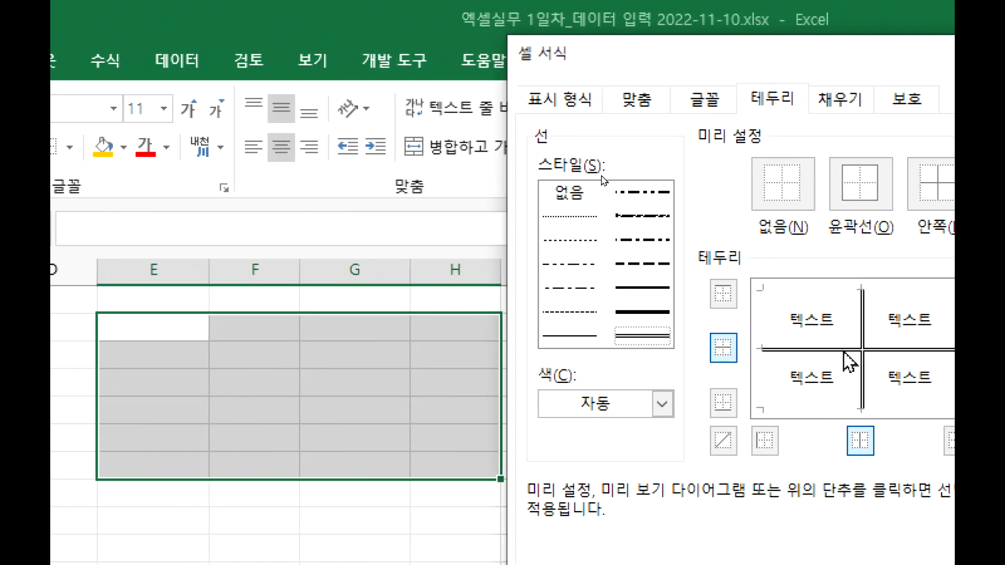
click(847, 186)
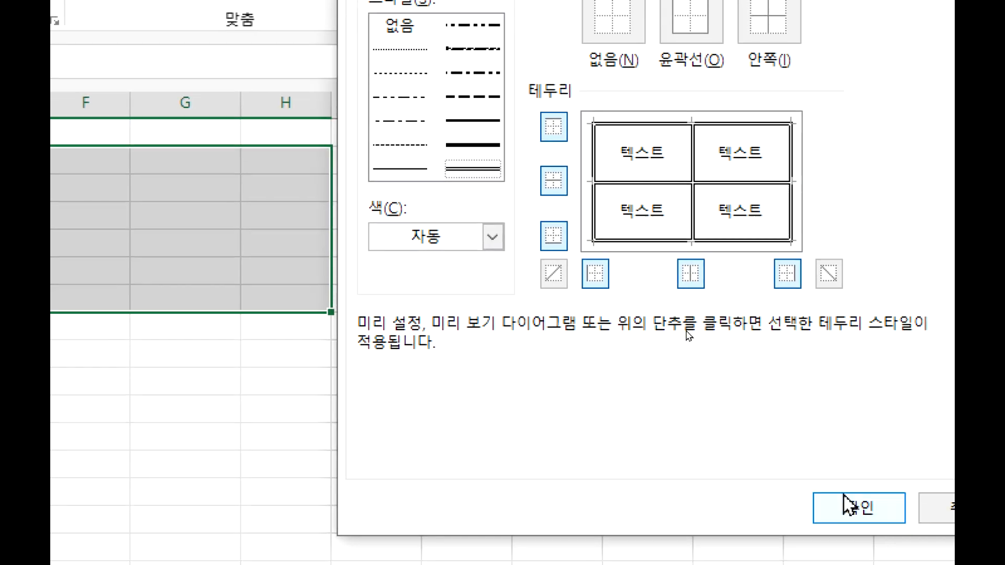
click(850, 503)
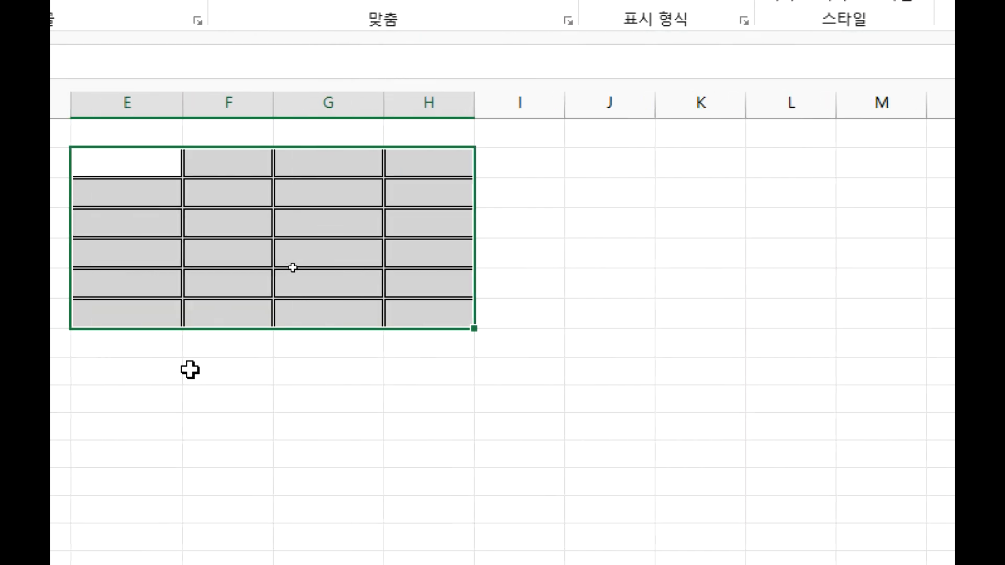
Remove all borders from E23:H28 with the None preset.
key(ctrl+1)
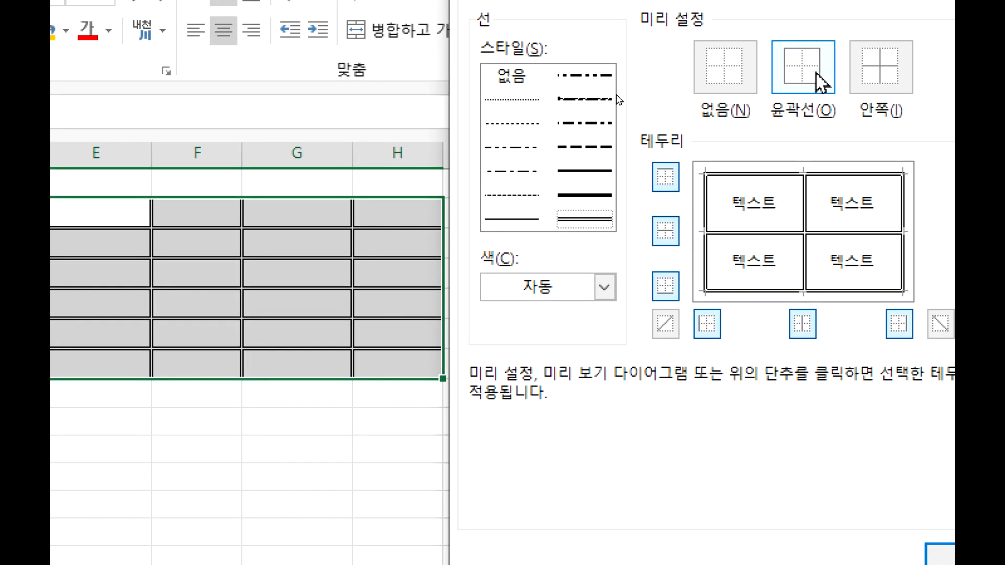
click(722, 87)
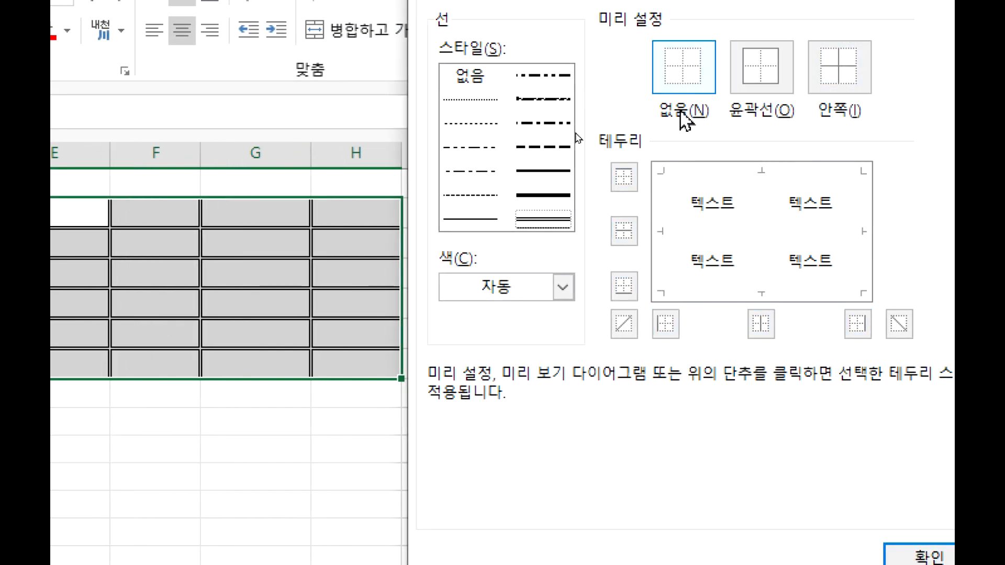
click(913, 558)
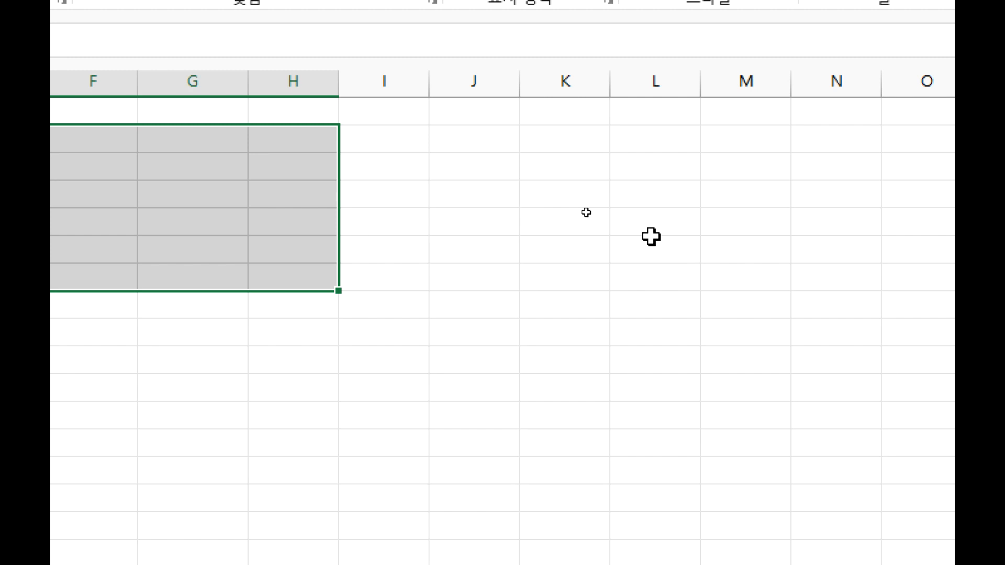
Apply thin solid lines to only the inside borders of E23:H28, using the automatic colour.
key(ctrl+1)
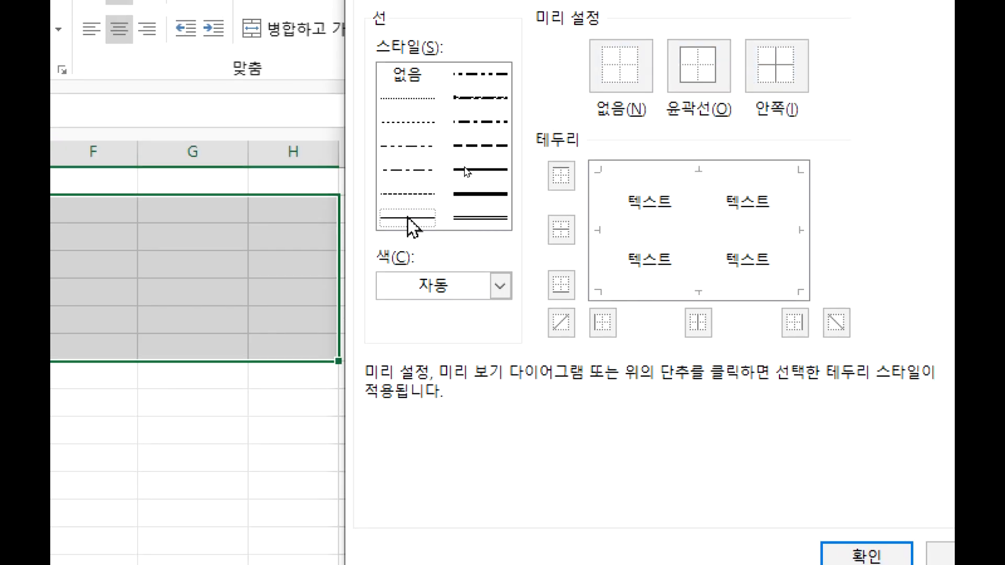
click(782, 94)
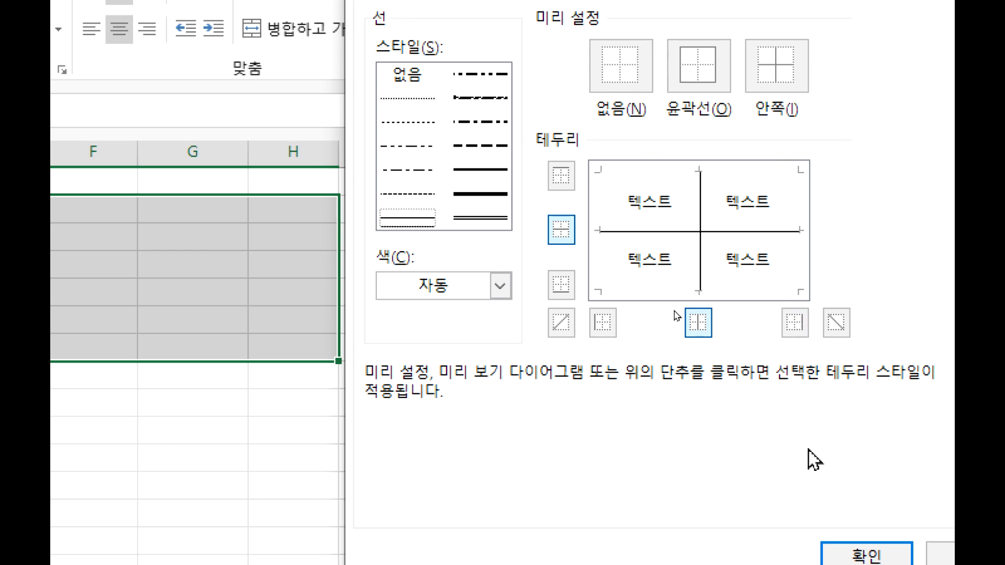
click(843, 523)
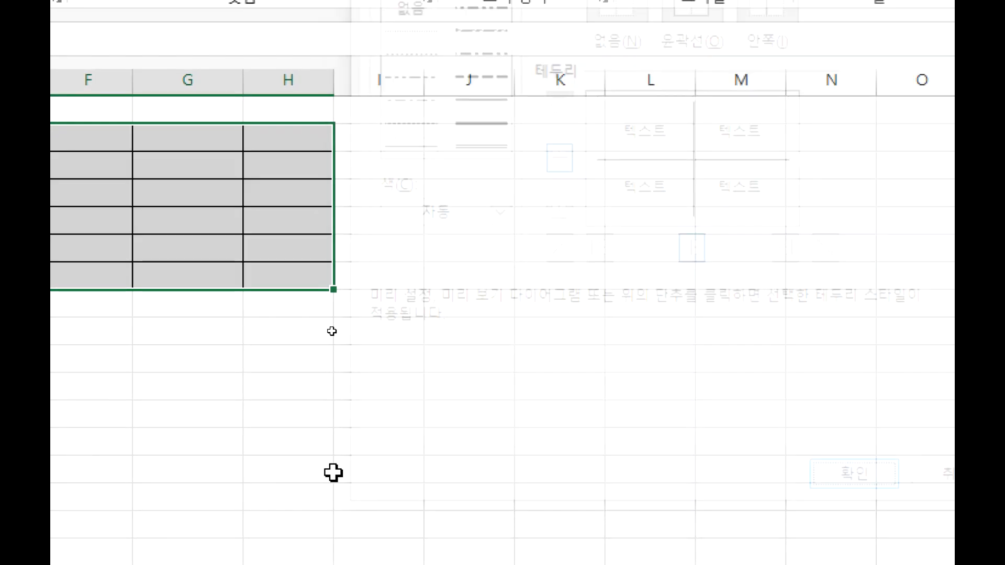
Clear the inside borders of E23:H28 by applying the None line style to them.
key(ctrl+1)
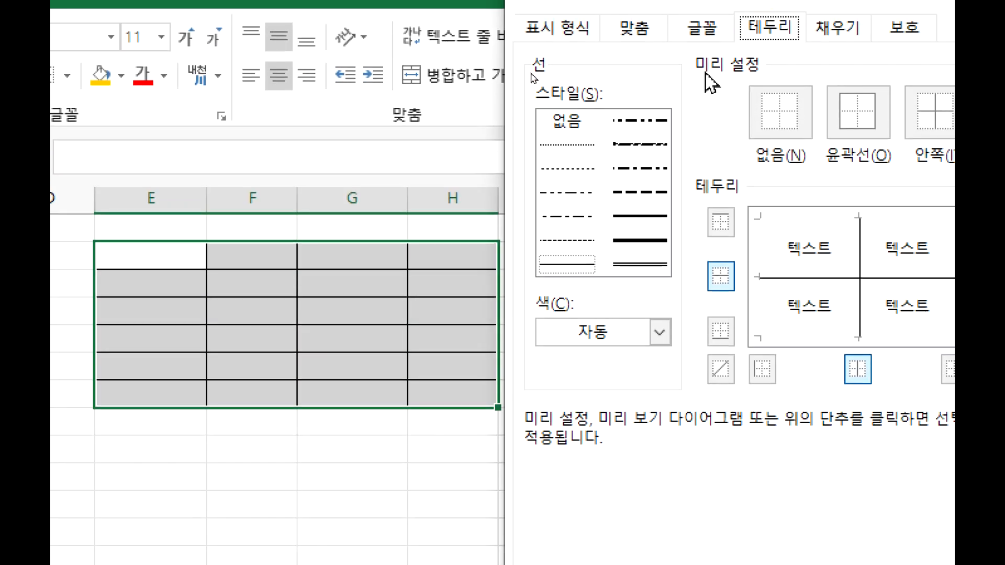
click(566, 125)
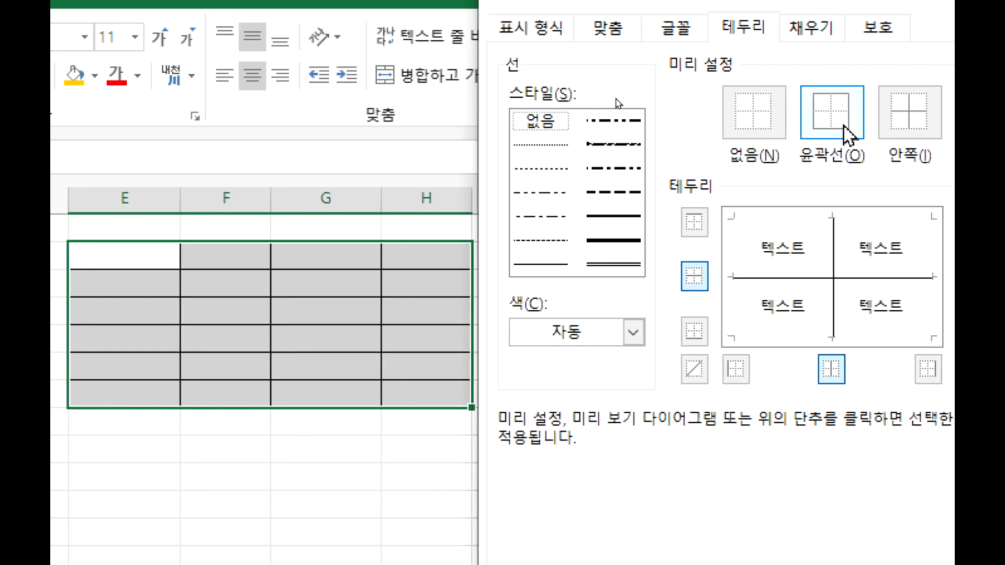
click(915, 128)
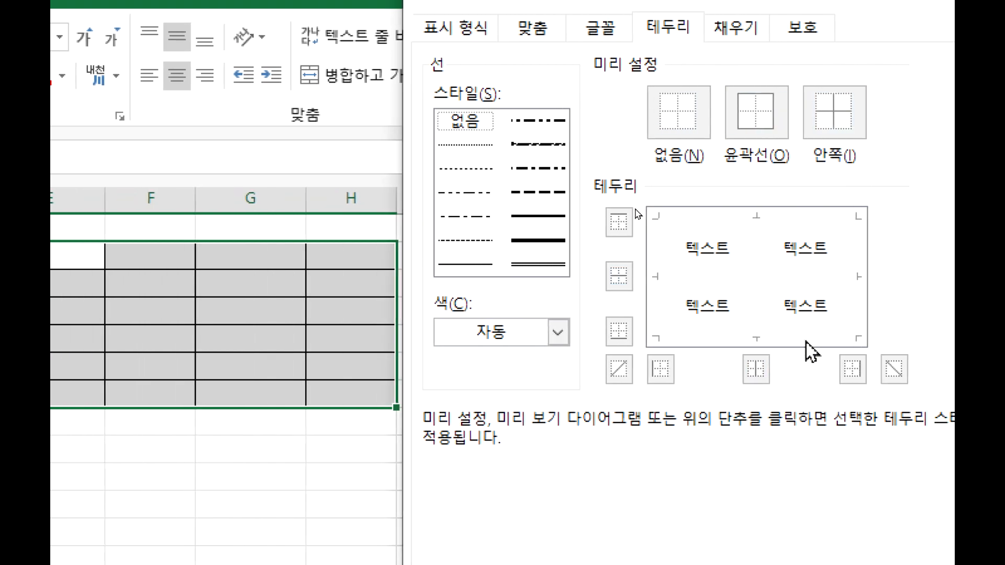
click(907, 564)
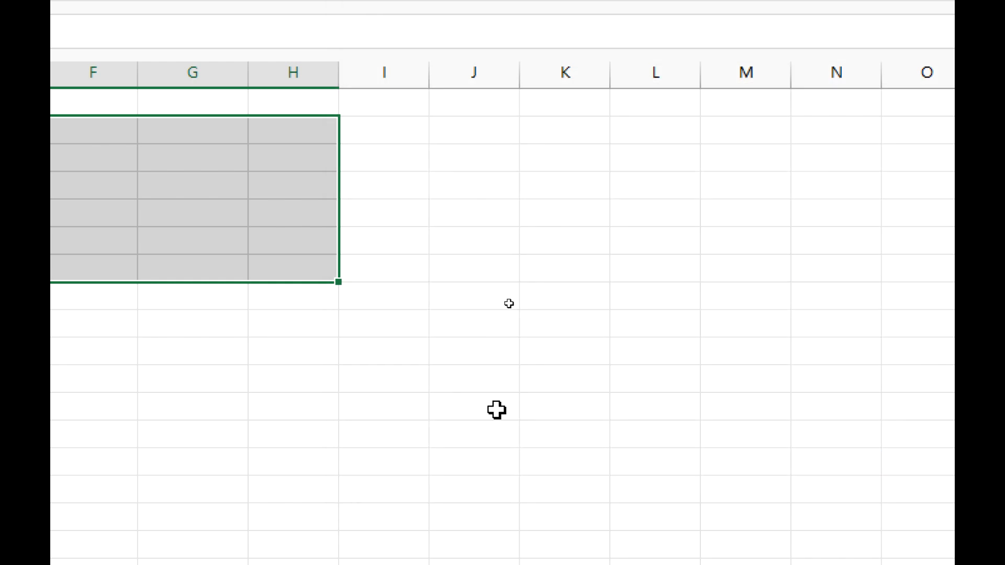
Apply thin solid red lines to only the inside horizontal borders of E23:H28.
key(ctrl+1)
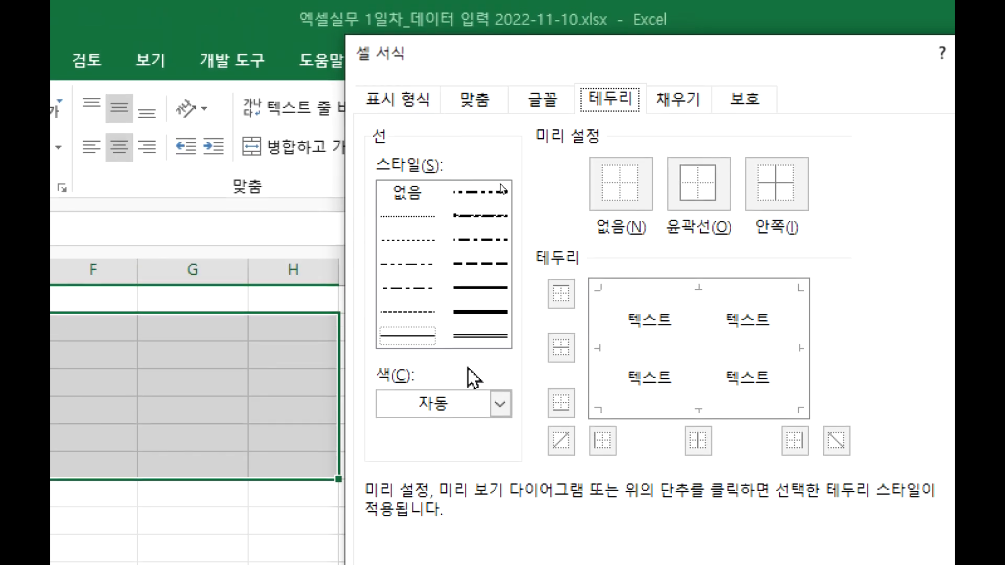
click(464, 339)
click(414, 338)
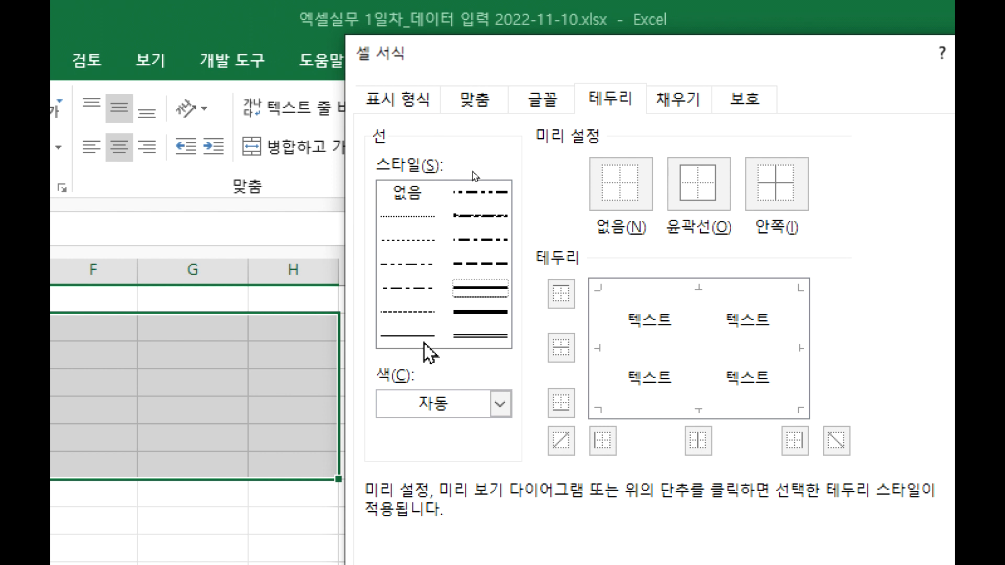
click(424, 407)
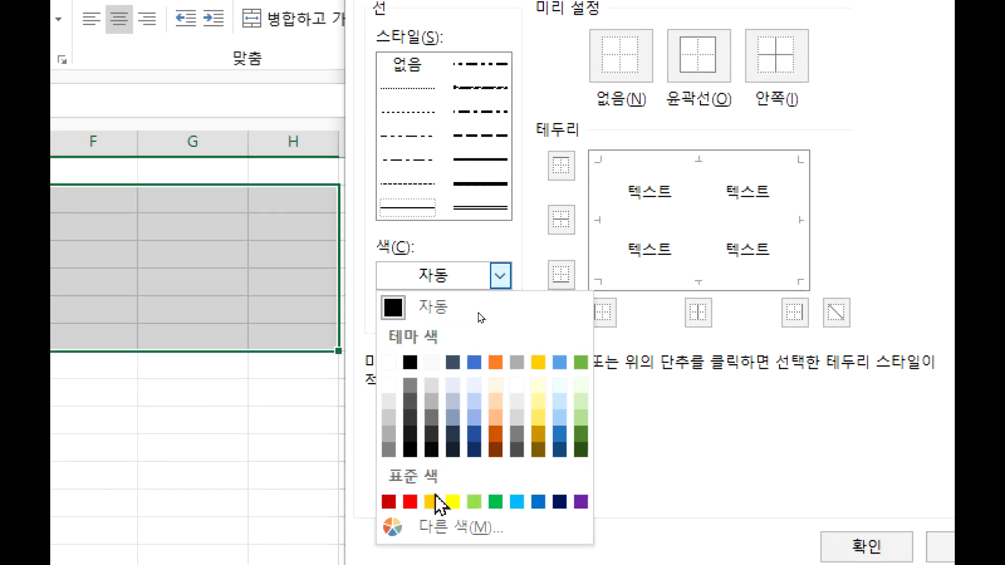
click(410, 488)
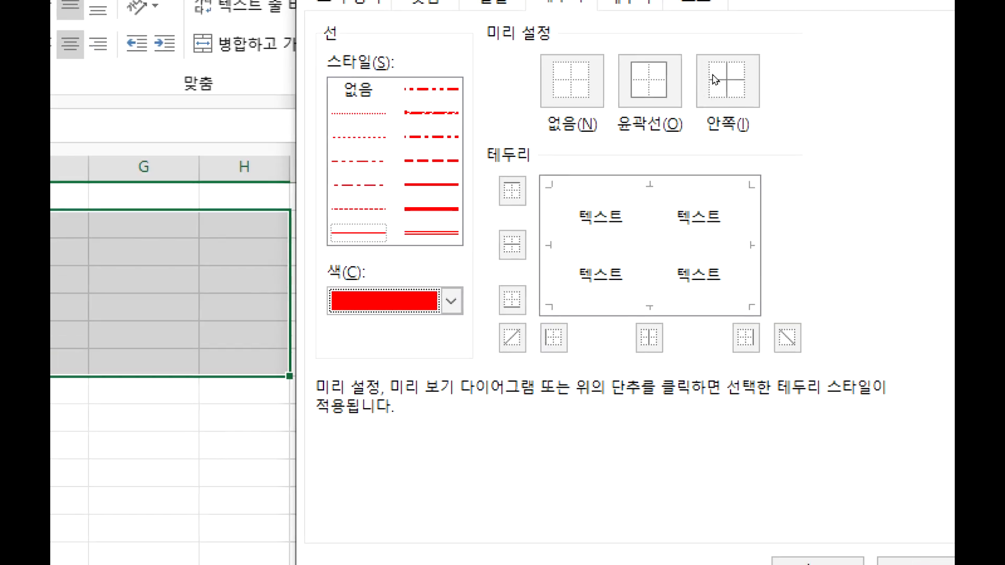
click(730, 125)
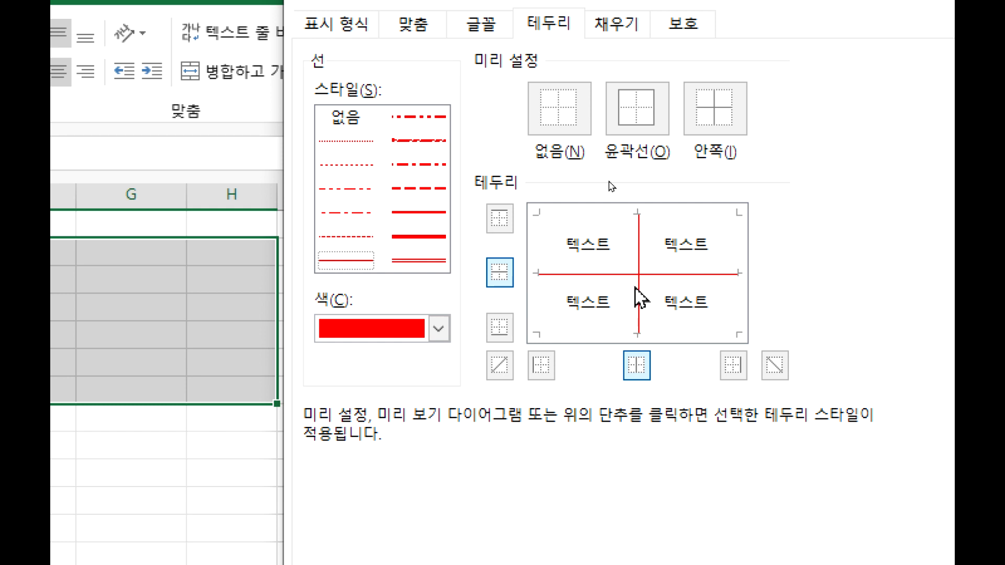
click(564, 98)
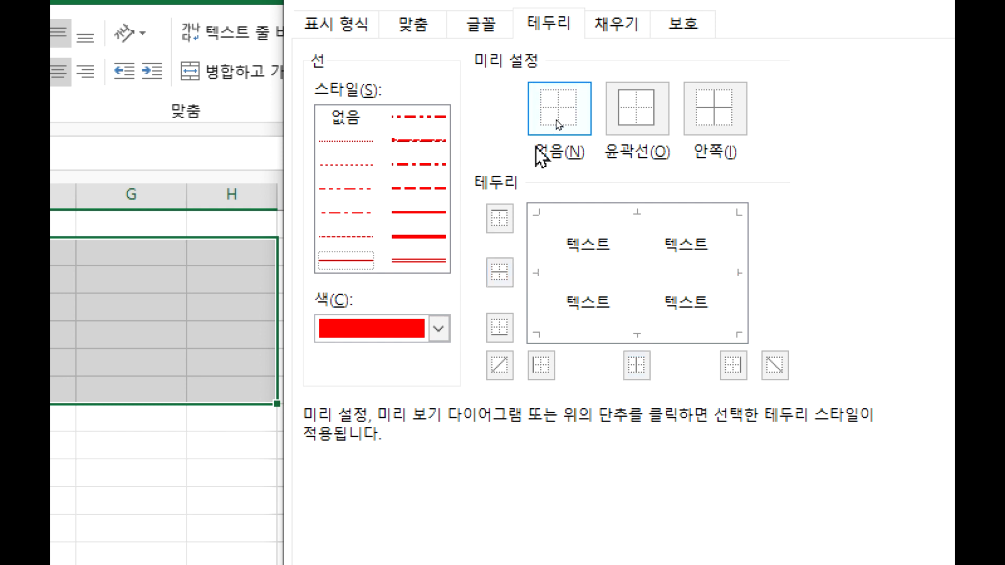
click(507, 287)
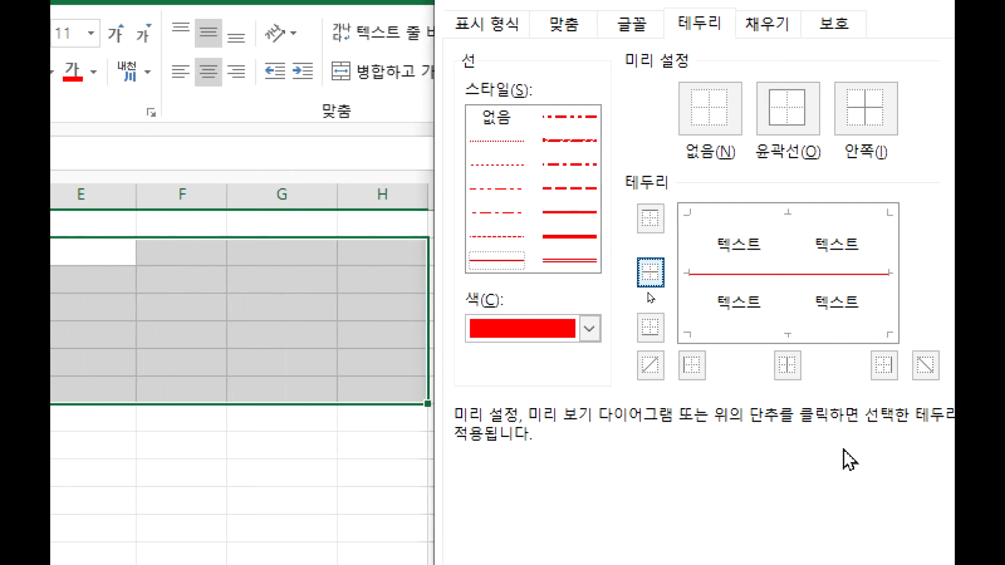
click(850, 498)
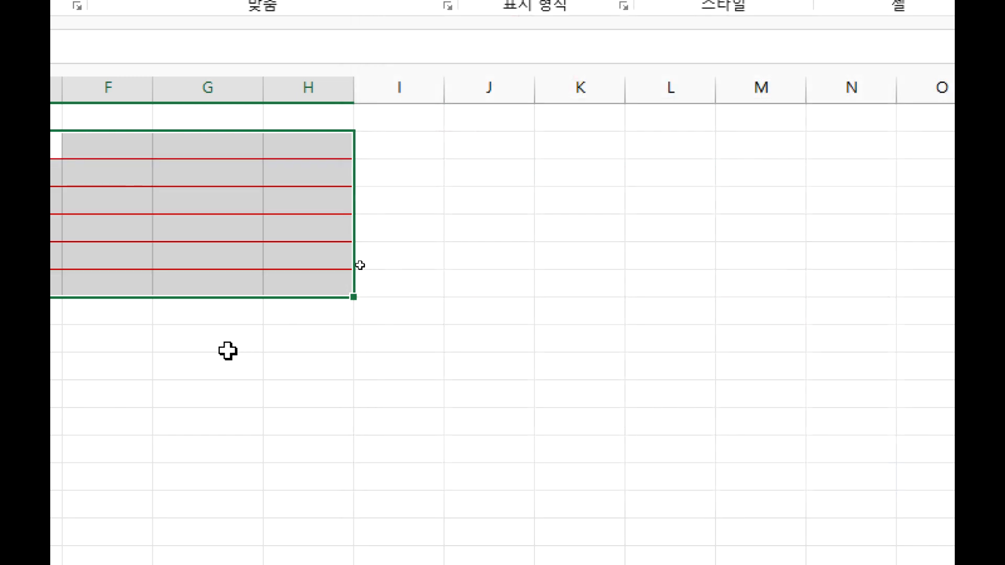
Apply thin solid blue lines to only the inside vertical borders of E23:H28.
click(206, 347)
drag(164, 148, 495, 281)
key(ctrl+1)
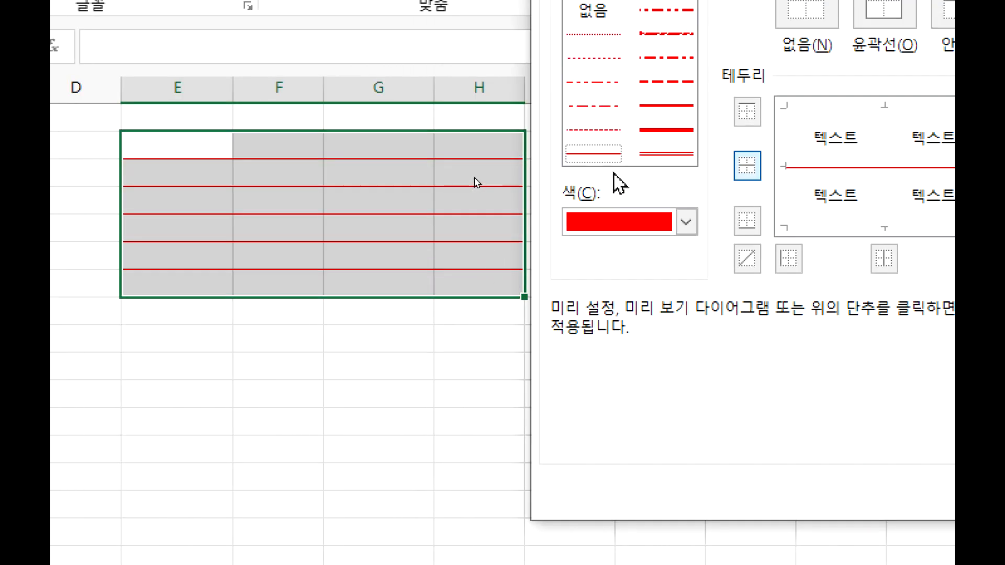
click(624, 224)
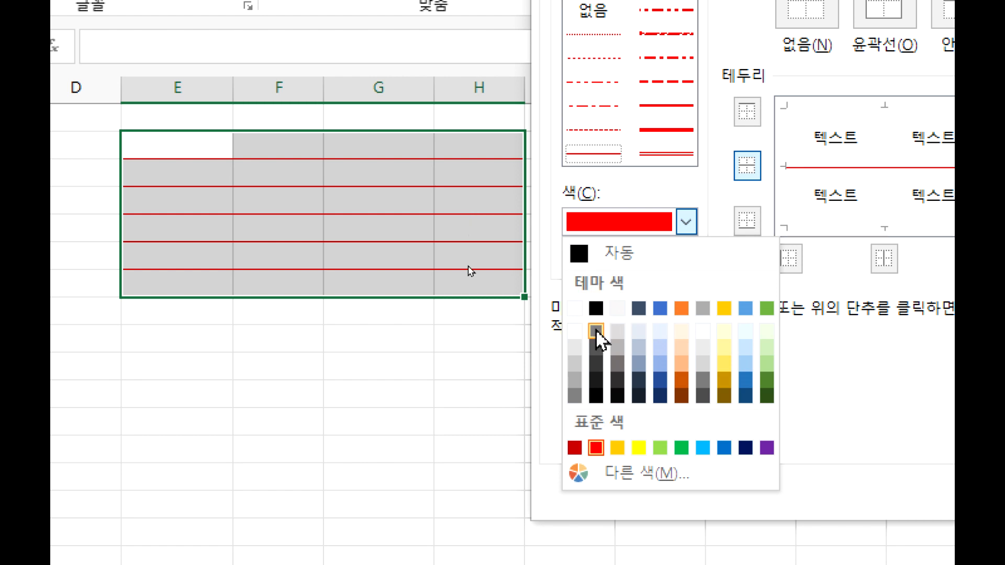
click(730, 453)
click(883, 260)
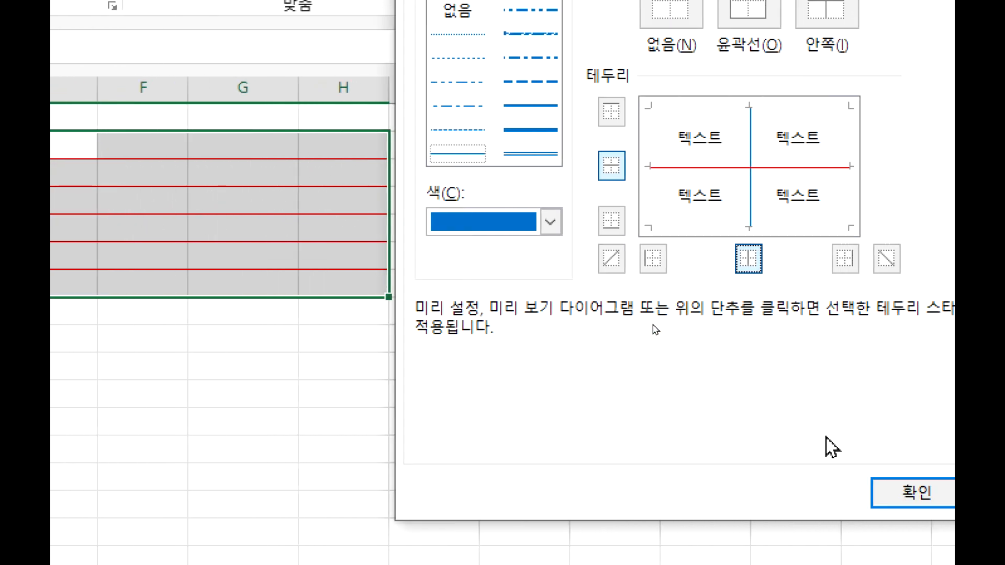
click(892, 494)
click(285, 394)
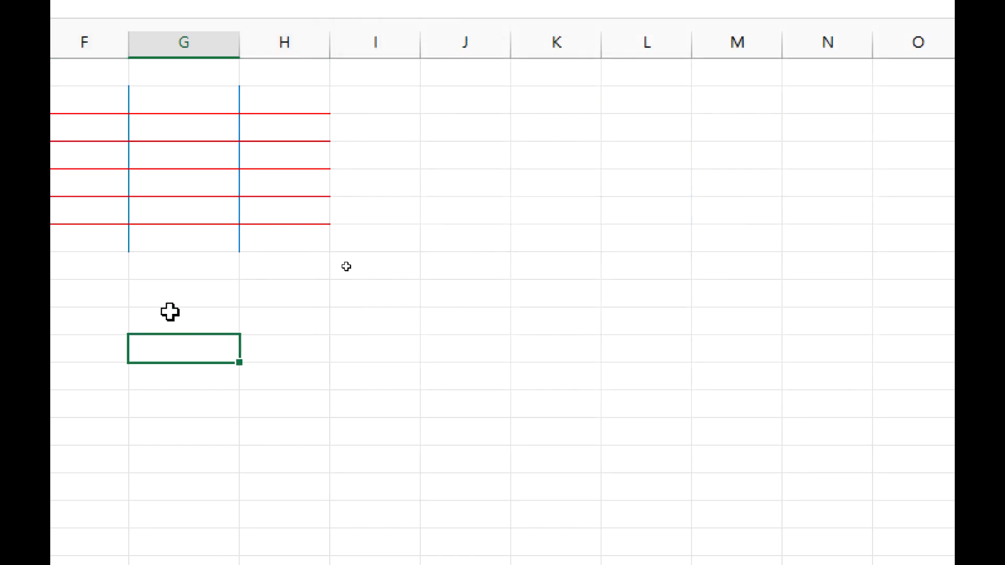
Add thin solid blue lines to the top, bottom, left and right outer borders of E23:H28 individually.
drag(183, 93, 494, 241)
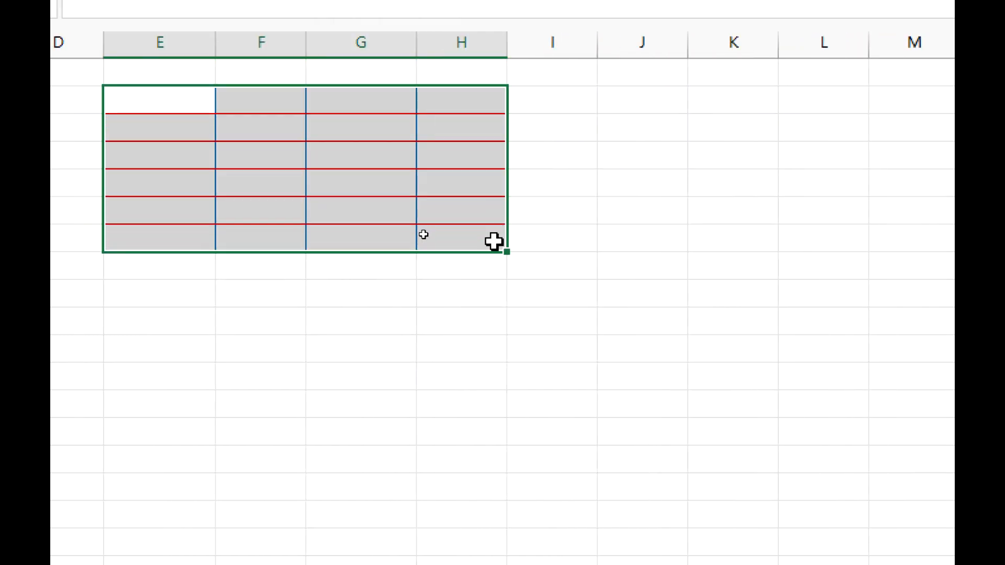
key(ctrl+1)
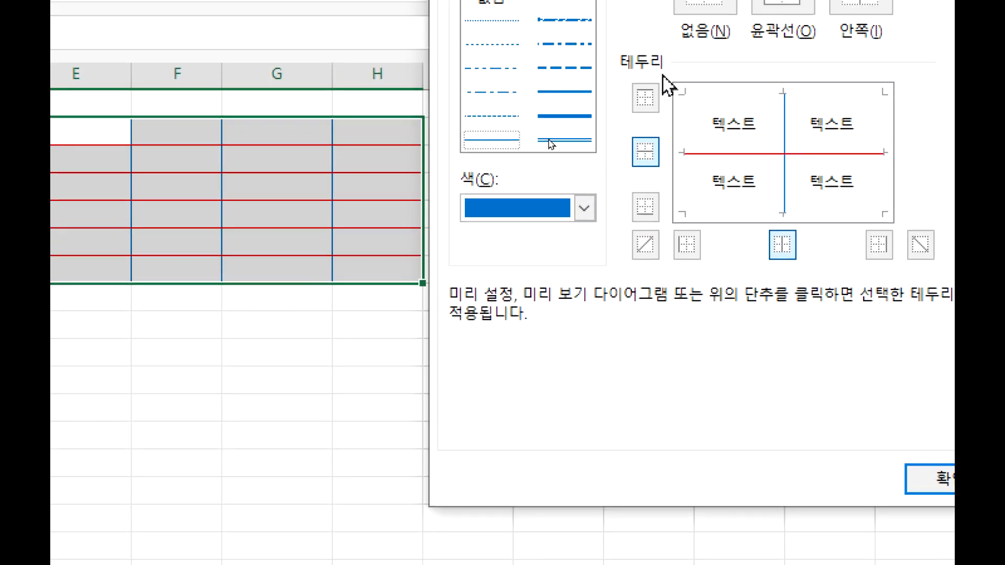
click(652, 102)
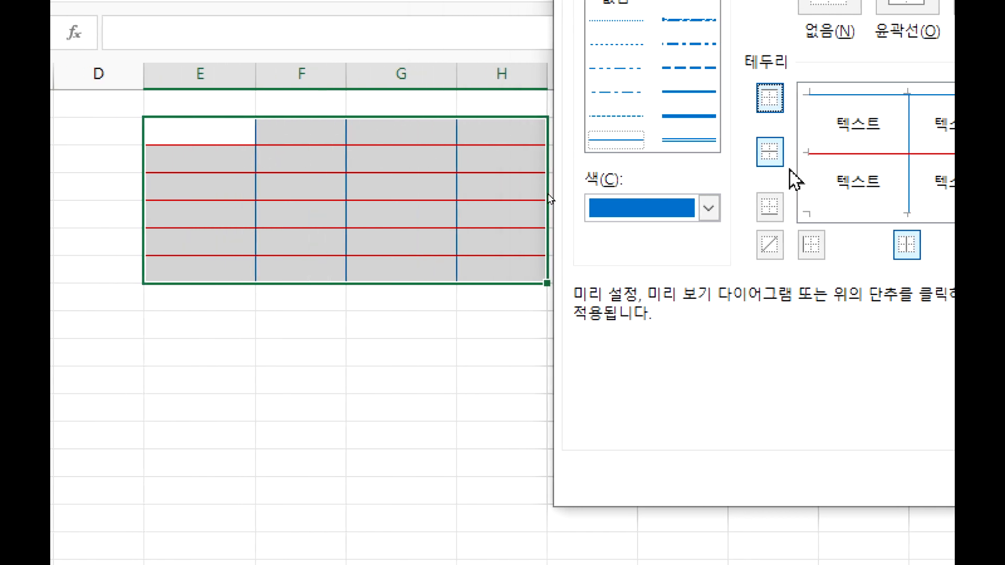
click(778, 208)
click(810, 245)
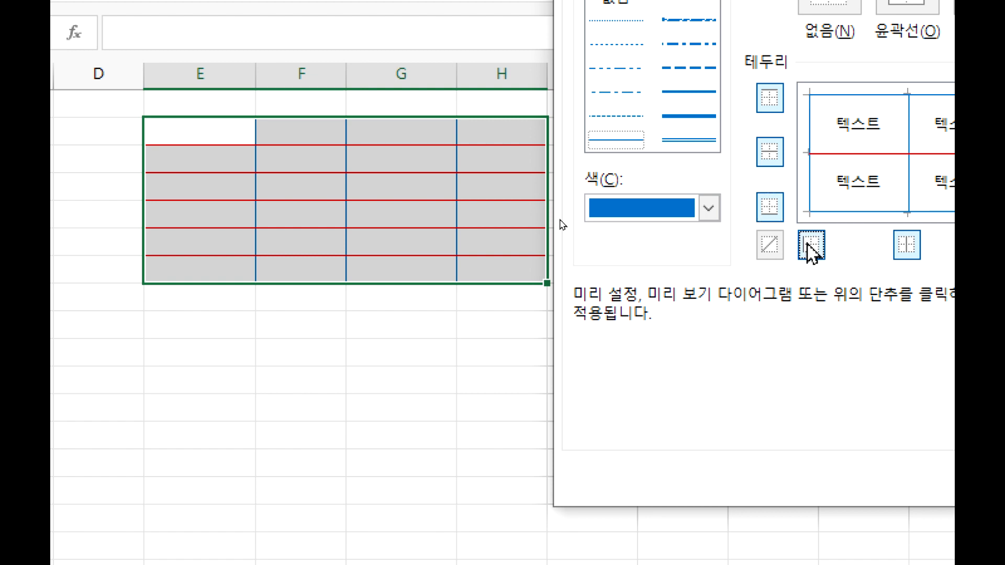
click(845, 252)
Rebuild the borders of E23:H28 from the None preset with a thin blue outline and thin red inside lines.
click(682, 84)
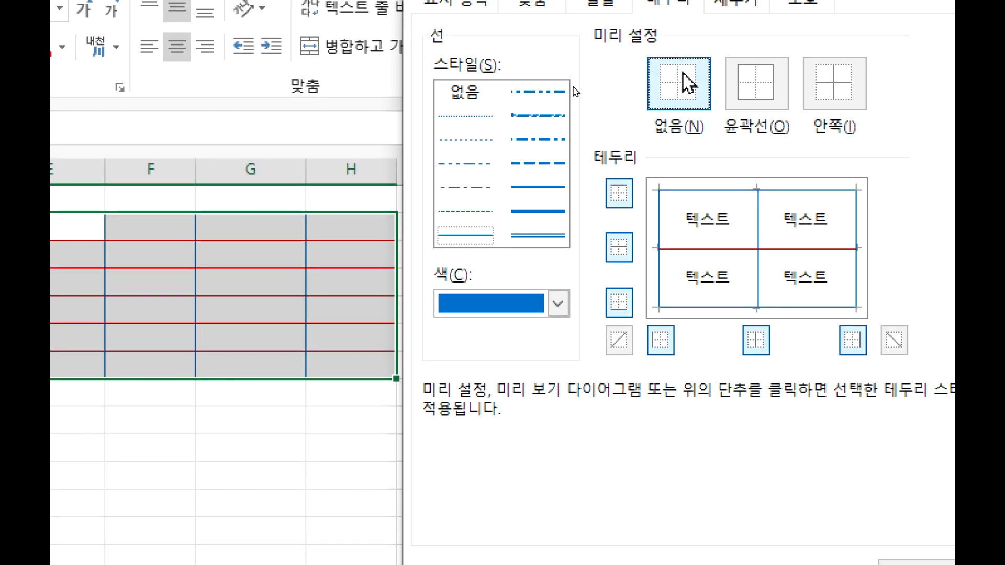
click(768, 88)
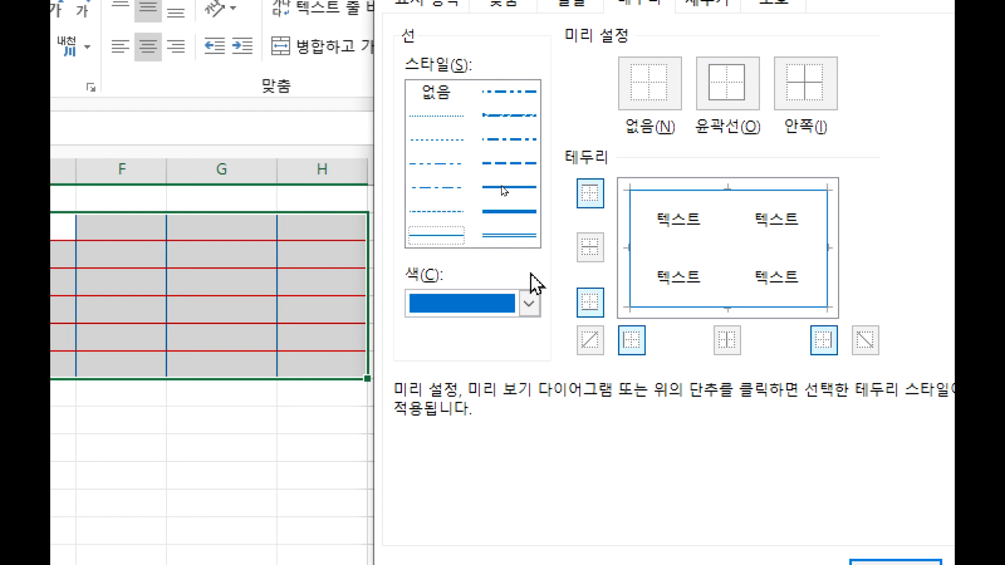
click(529, 303)
click(439, 490)
click(819, 65)
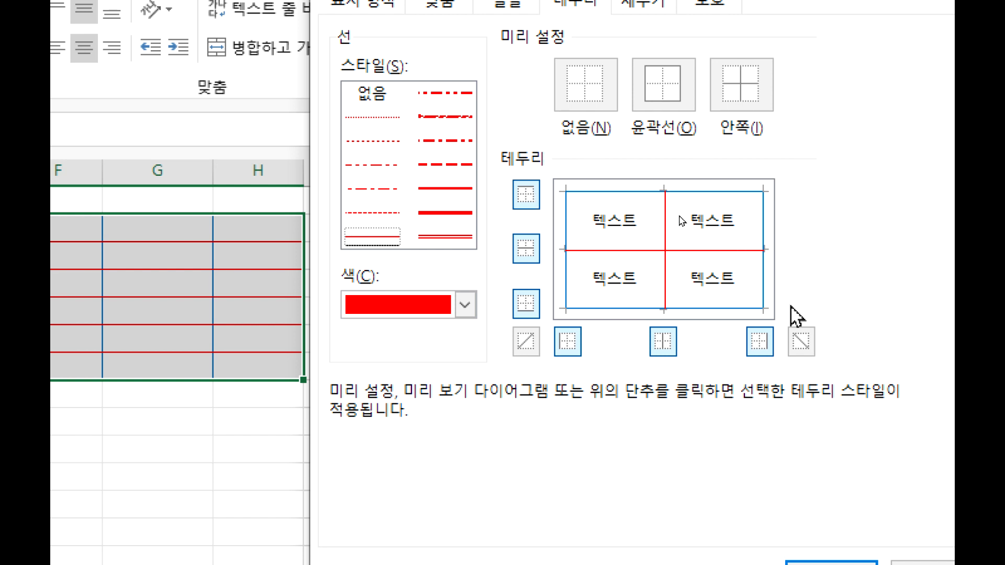
click(832, 564)
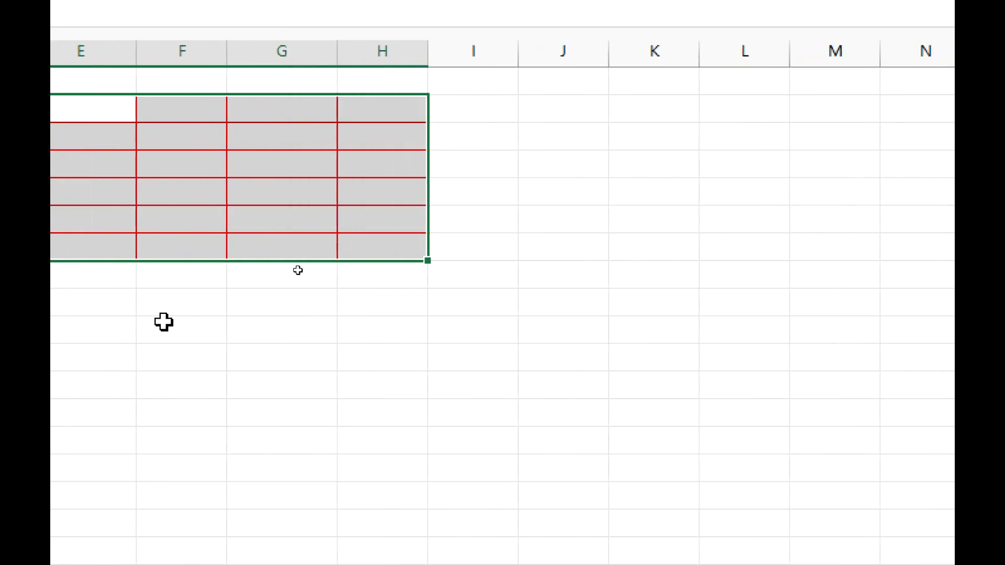
click(63, 330)
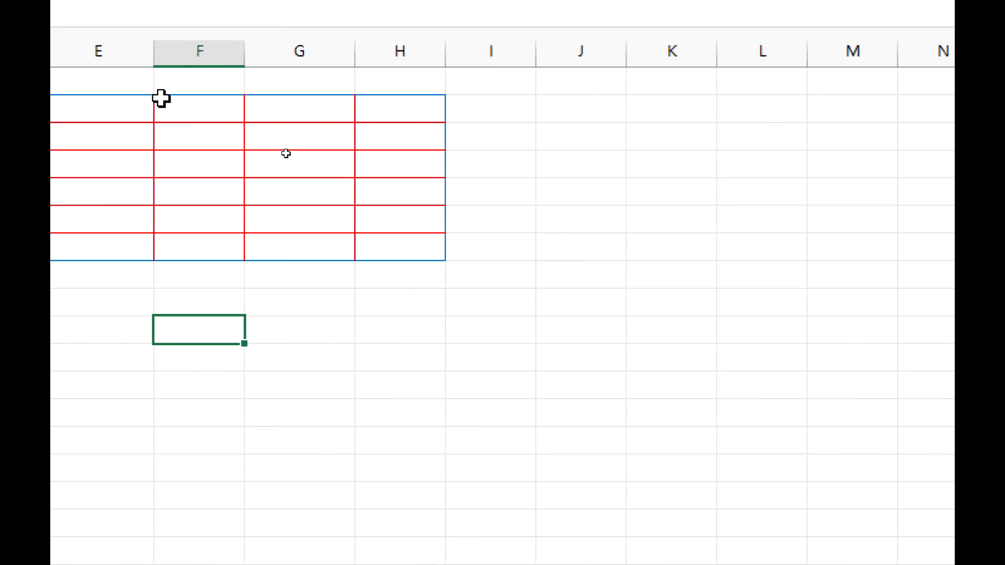
Remove every border from E23:H28 using the None preset.
drag(164, 107, 525, 251)
key(ctrl+1)
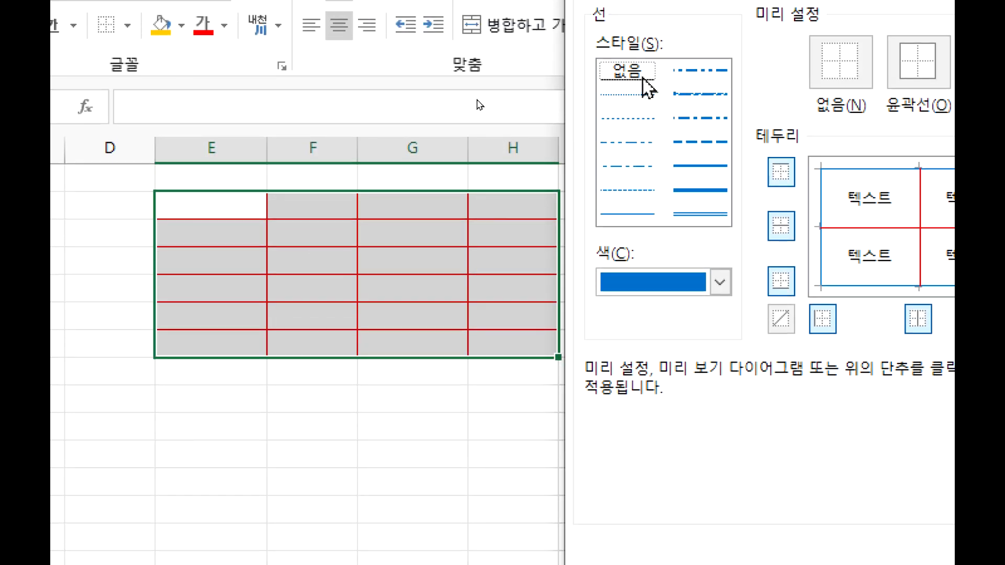
click(844, 79)
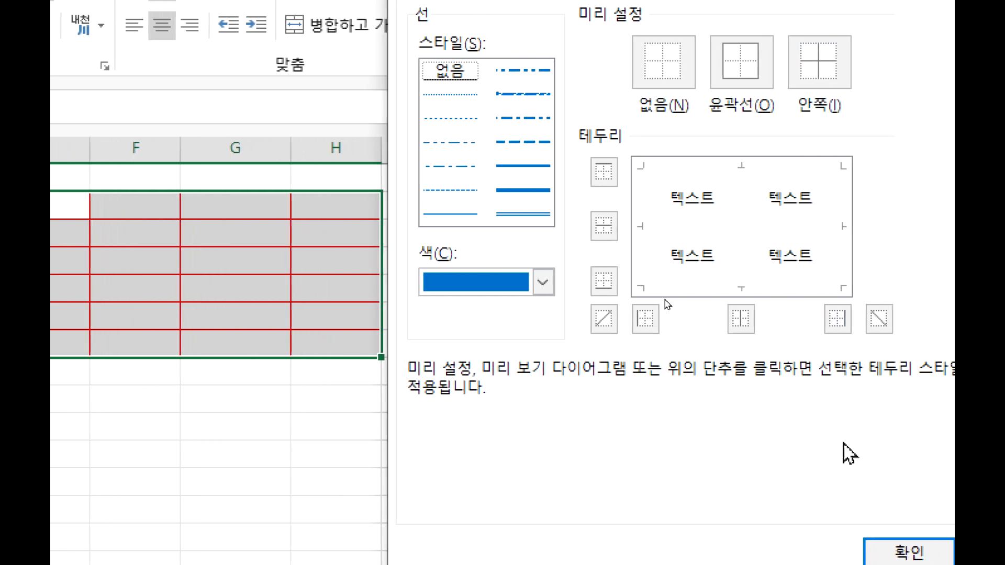
click(899, 558)
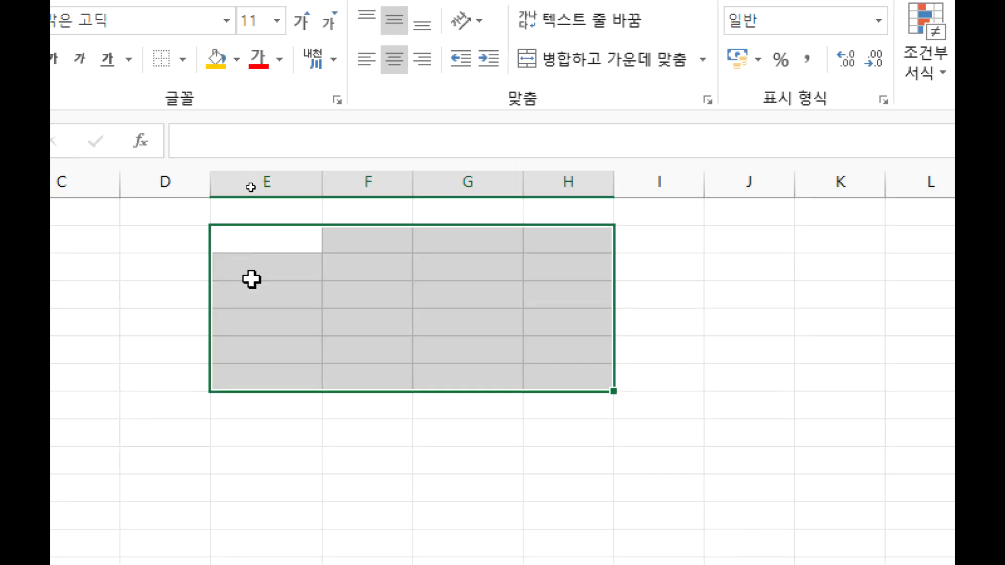
Switch the diagonal borders of merged cell F13:F14 off and on again, and view the available line colours.
scroll(241, 257, up, 5)
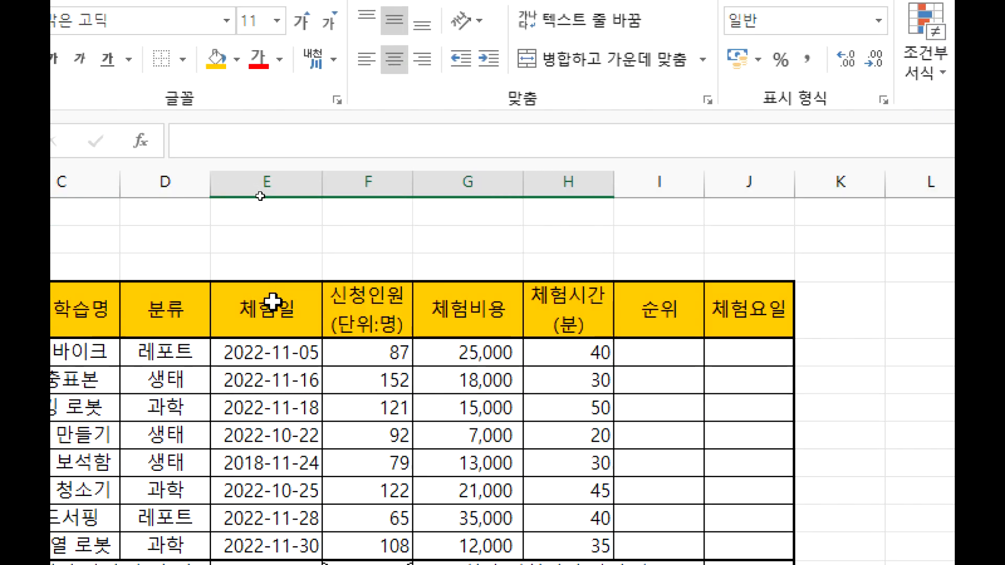
scroll(273, 301, down, 2)
click(372, 395)
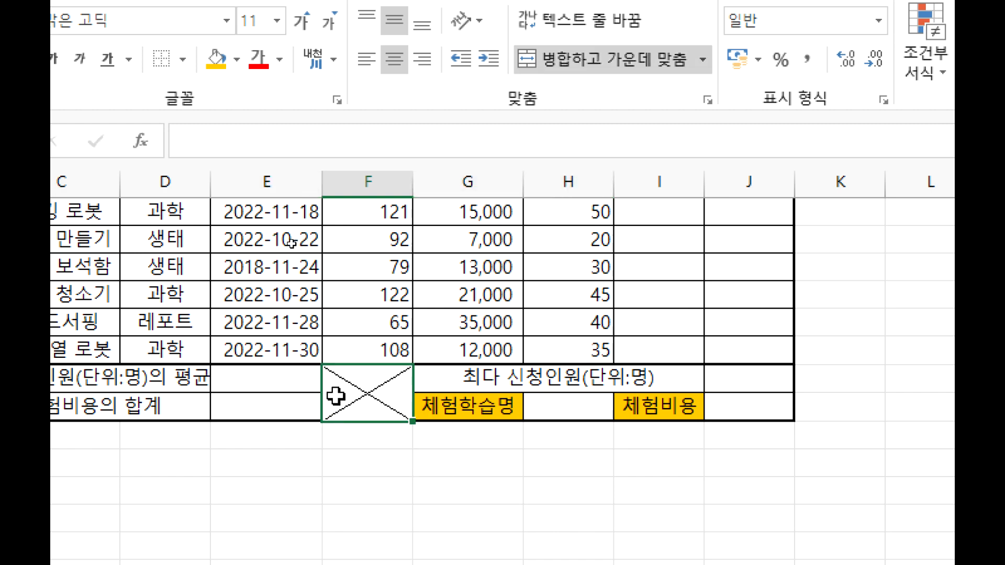
key(ctrl+1)
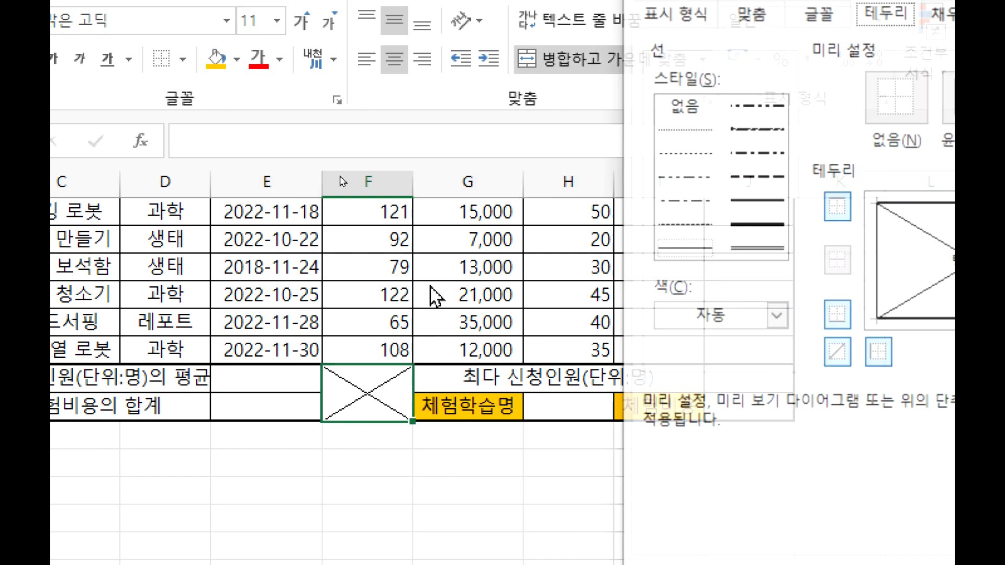
click(845, 361)
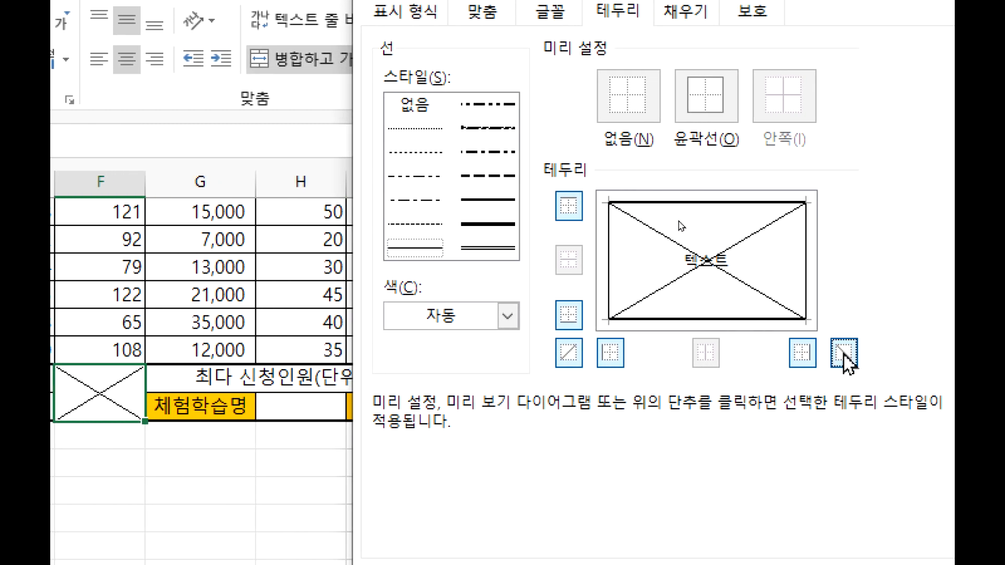
click(567, 355)
click(566, 355)
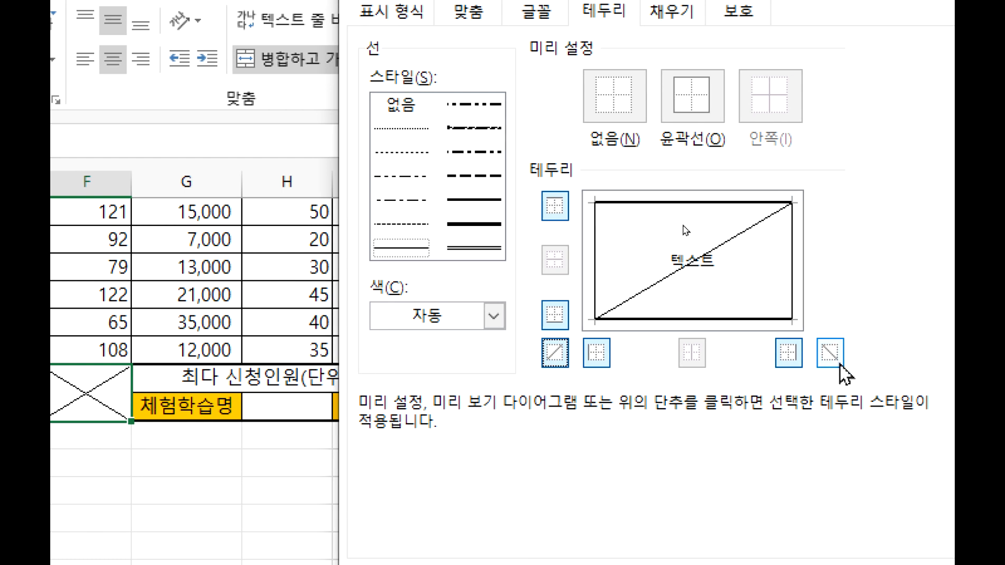
click(837, 362)
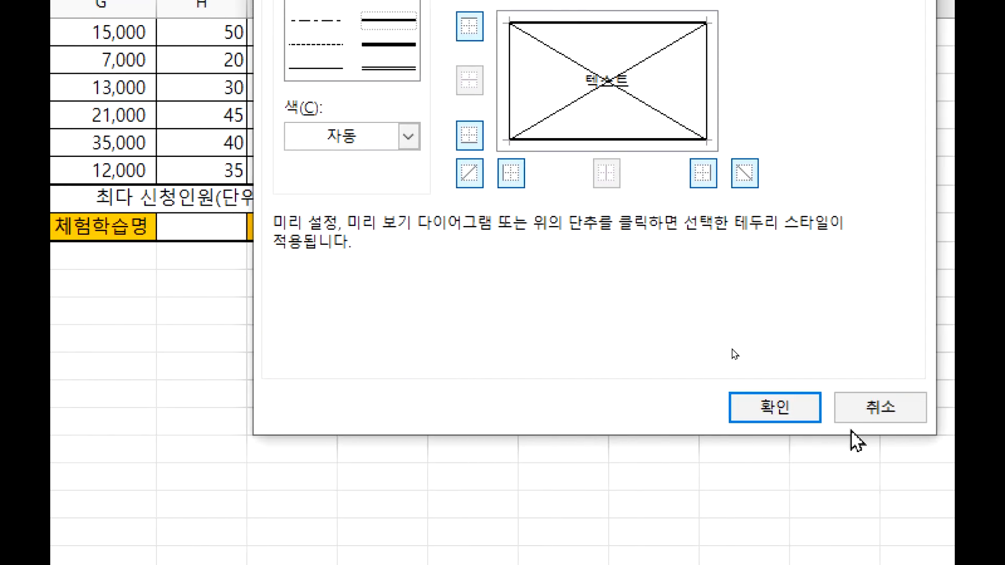
click(343, 137)
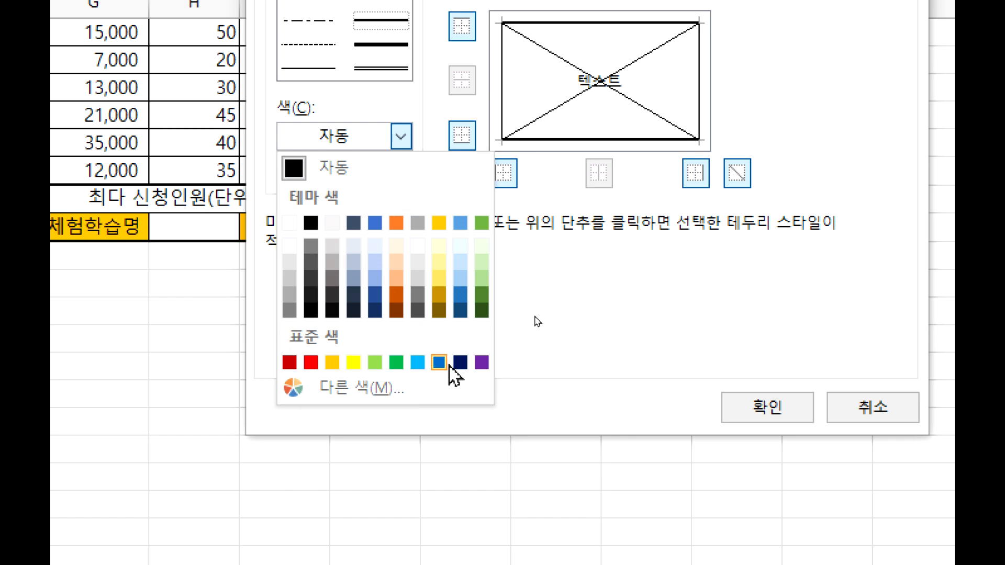
click(778, 419)
click(779, 419)
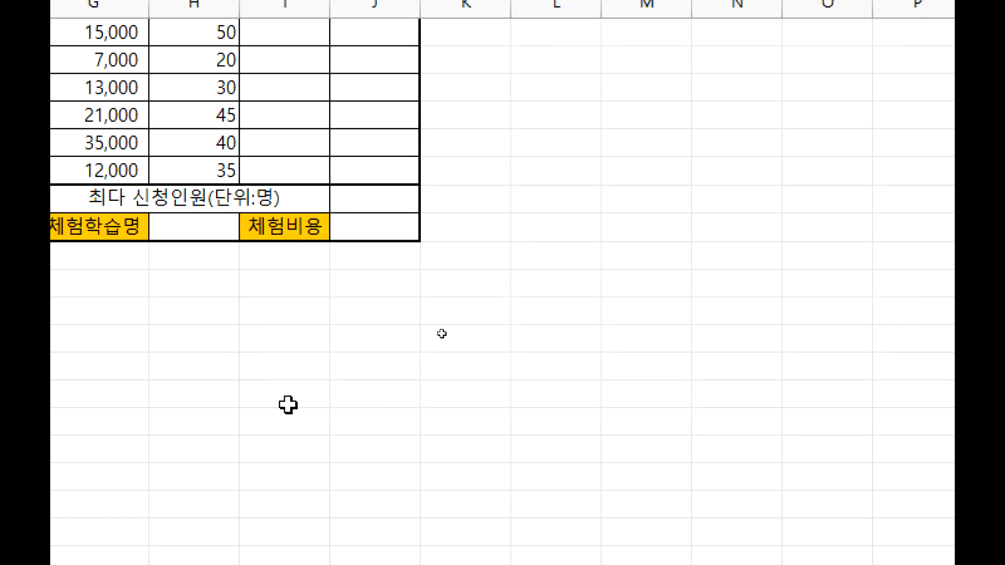
click(164, 332)
scroll(179, 363, up, 3)
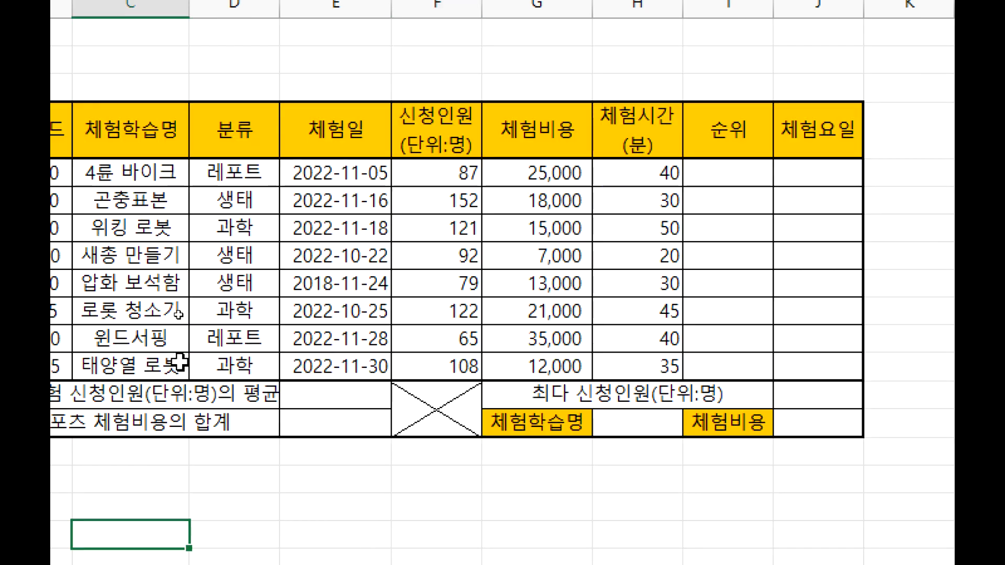
key(ctrl+1)
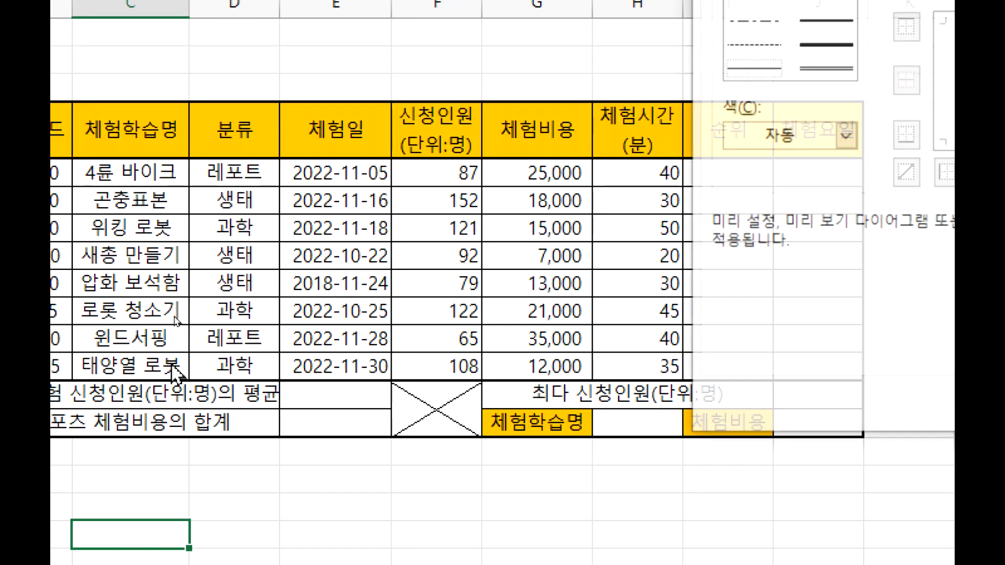
key(Escape)
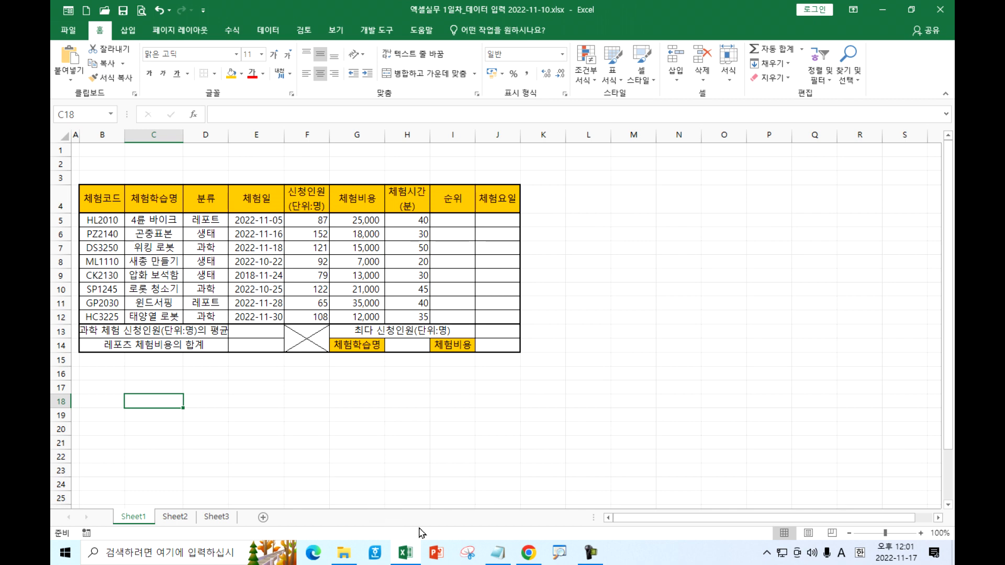
Switch to the Notepad lesson outline and highlight the input types 한글, 영문, 기호 and 특수문자 in the 1회차 line.
click(497, 552)
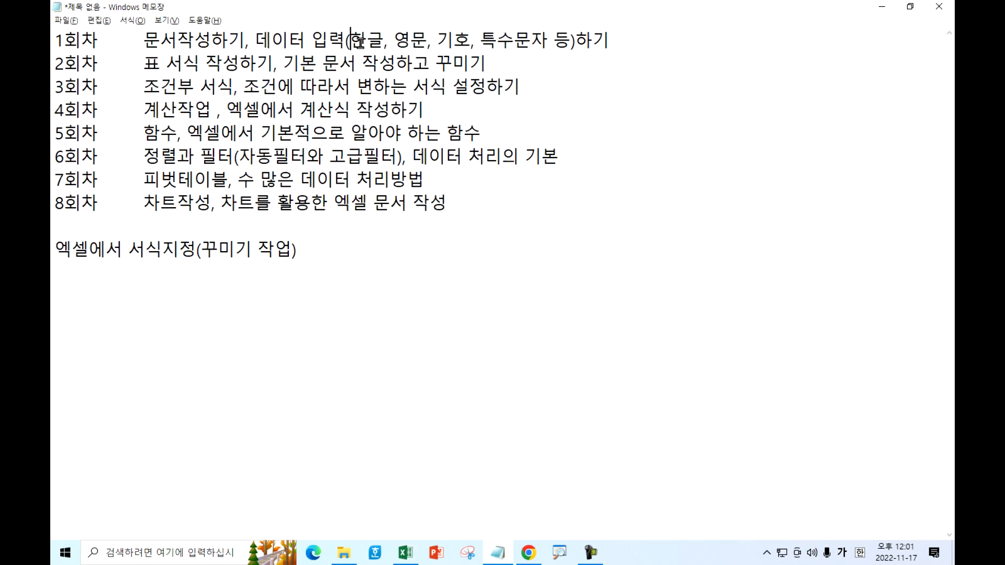
drag(358, 40, 412, 42)
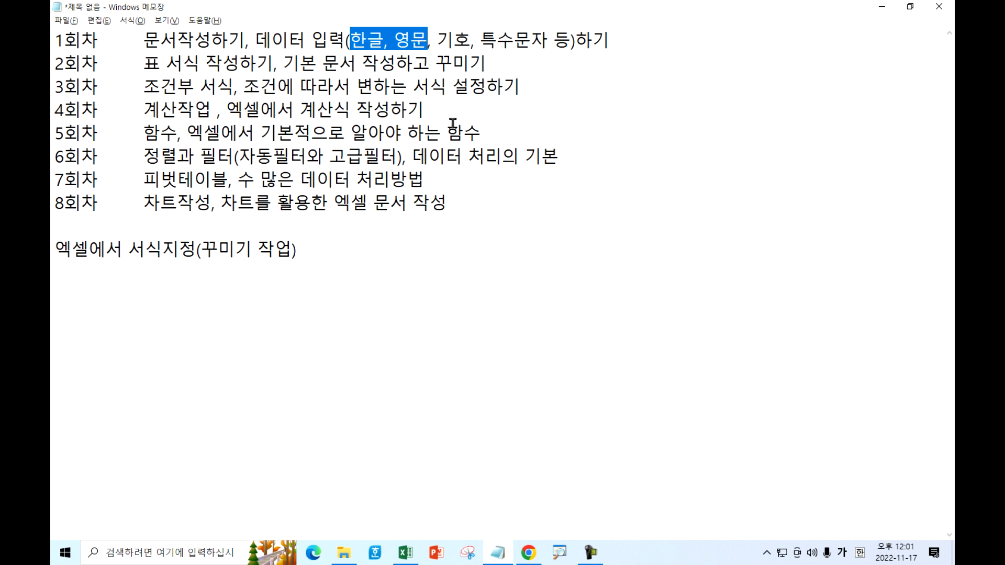
click(316, 280)
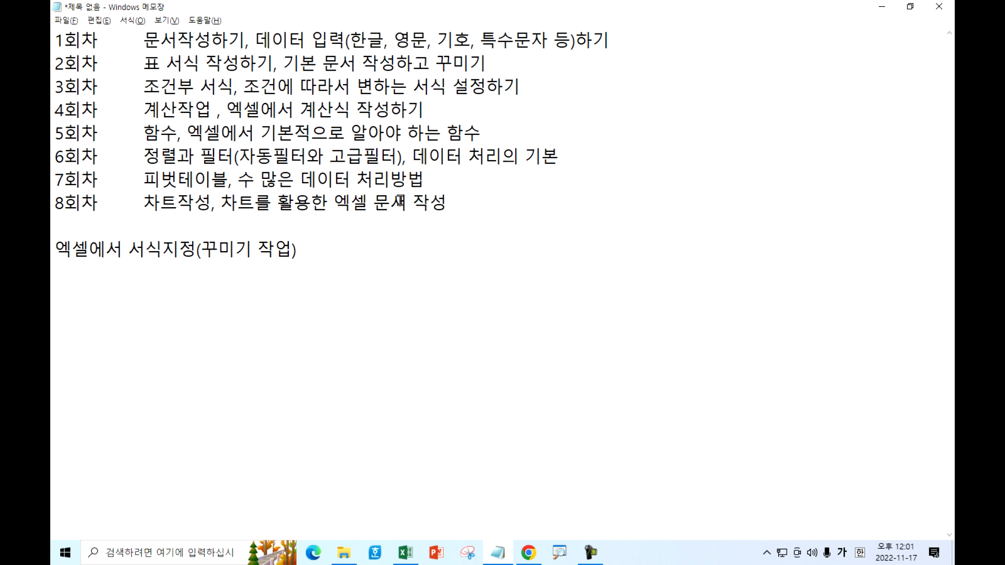
drag(442, 39, 517, 39)
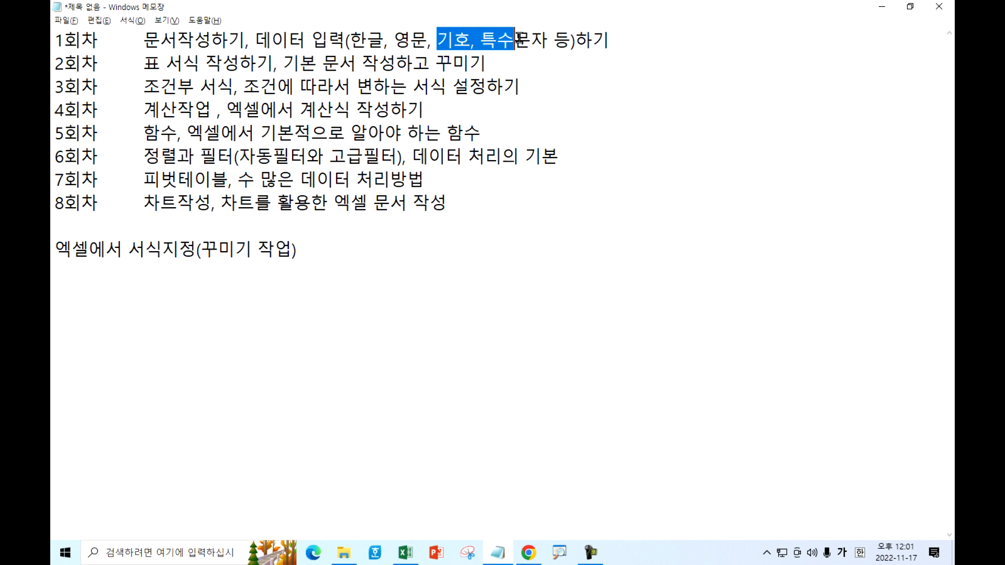
Add the line "한자, 기호, 특수문자 입력" below the 서식지정 note, leaving a blank line between, and return to the Excel workbook.
click(258, 274)
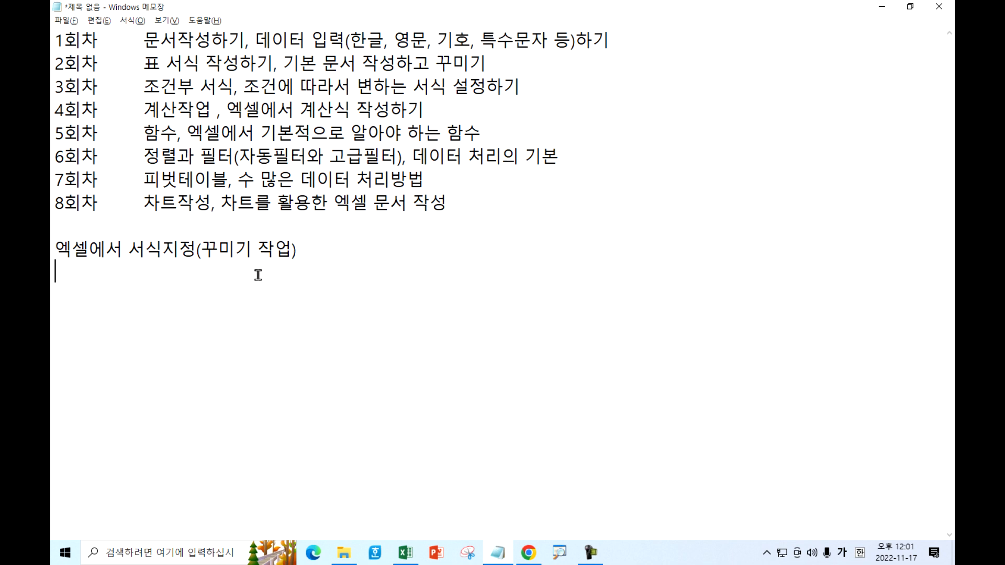
text(자)
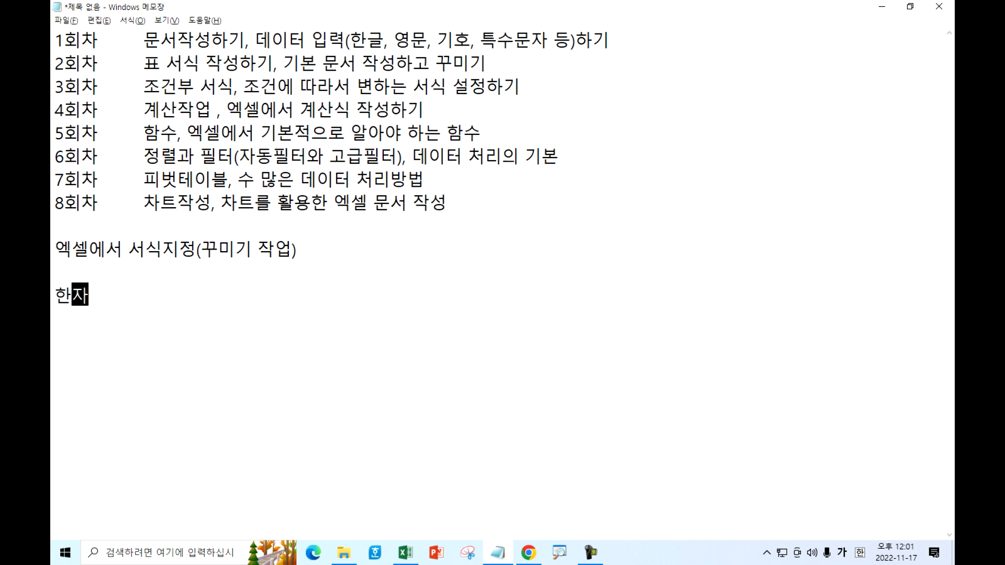
text(, 기호, )
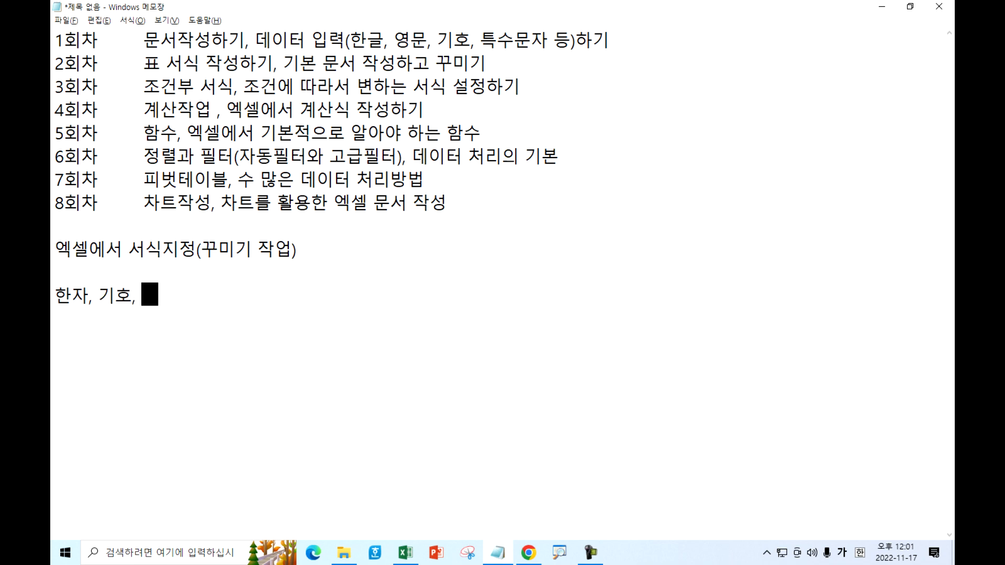
text(특수문자 입력)
key(Return)
key(alt+Tab)
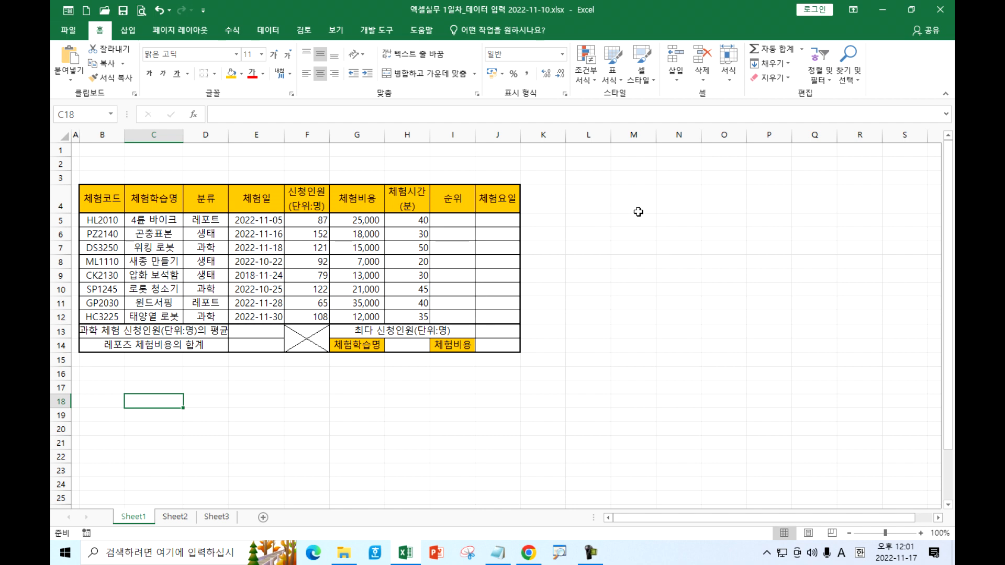
Enter 홍 in cell N4 and convert it to the Hanja 弘 (넓을 홍).
click(678, 205)
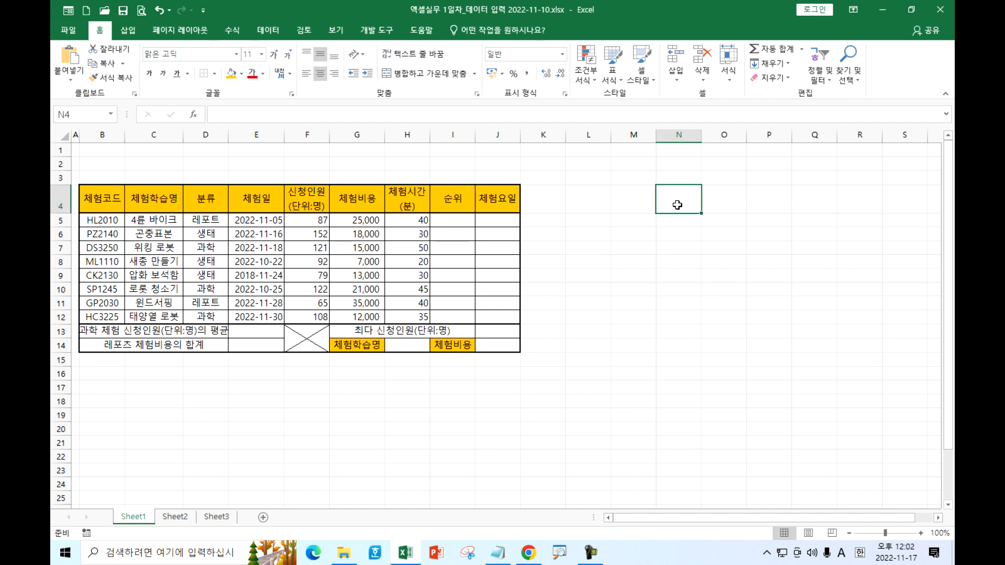
text(ghd)
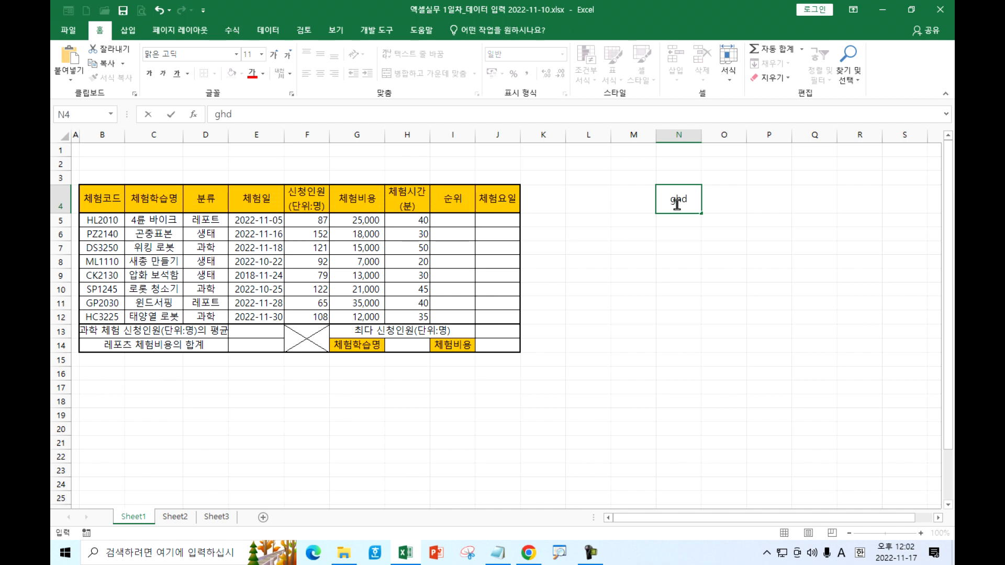
key(Escape)
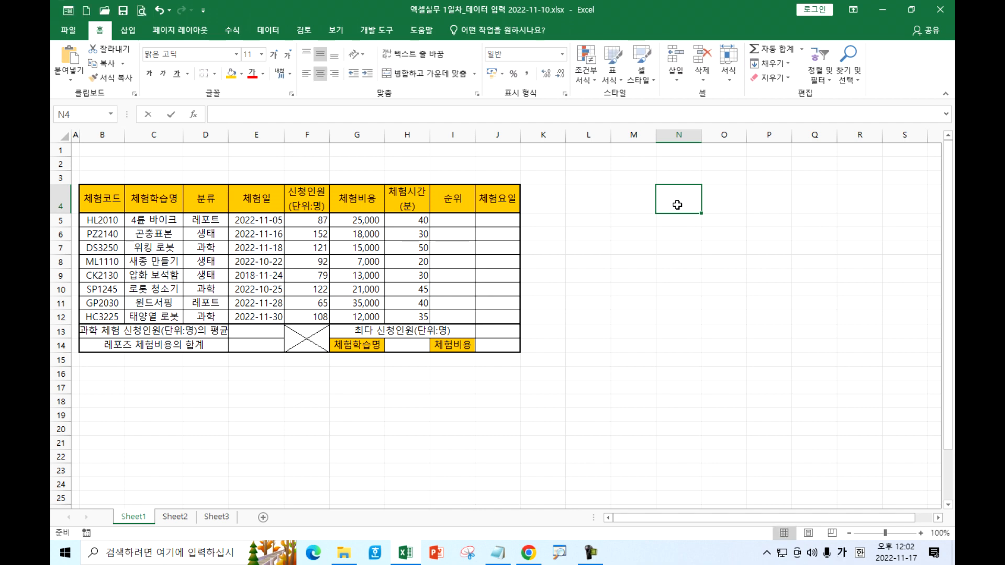
text(홍)
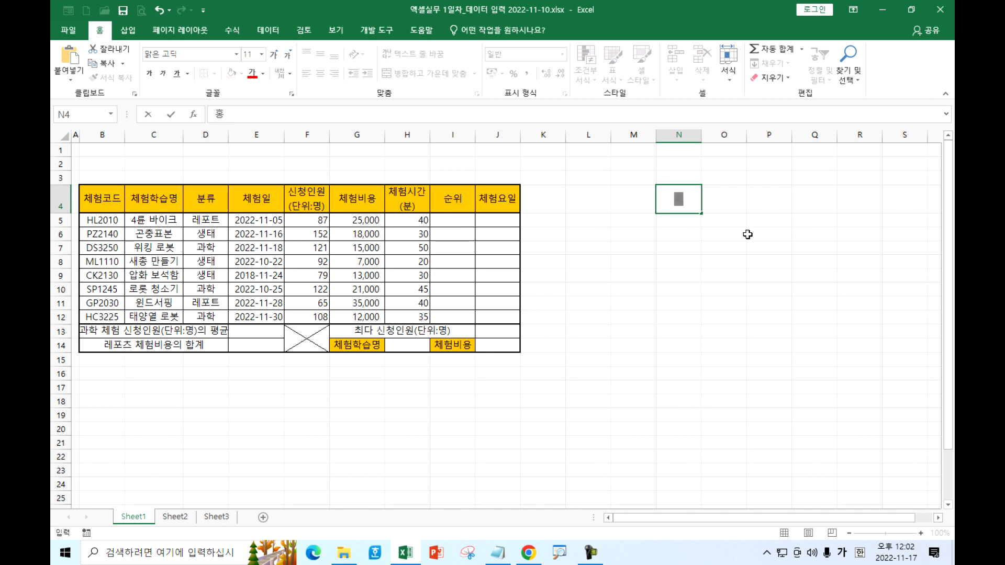
key(Hangul_Hanja)
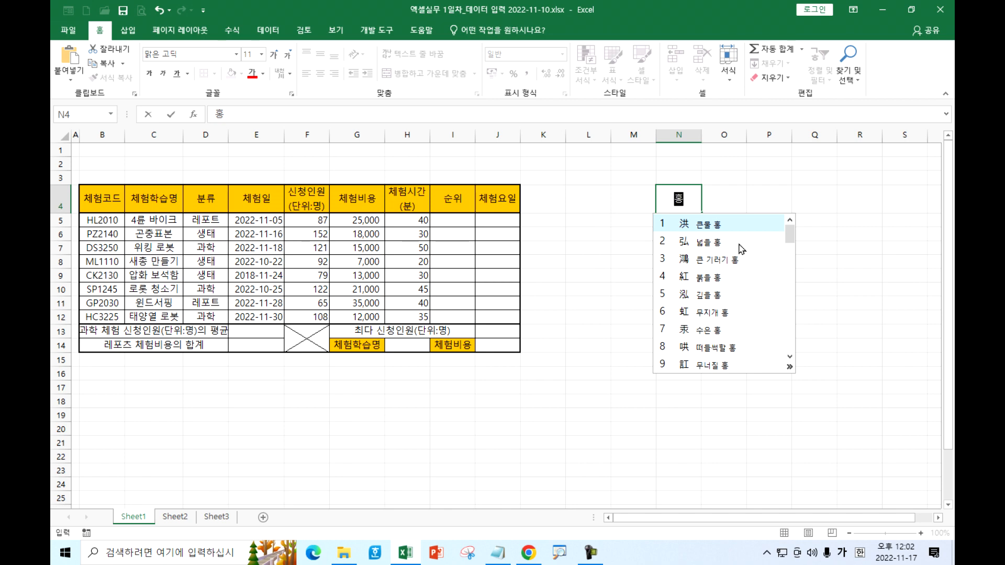
click(713, 242)
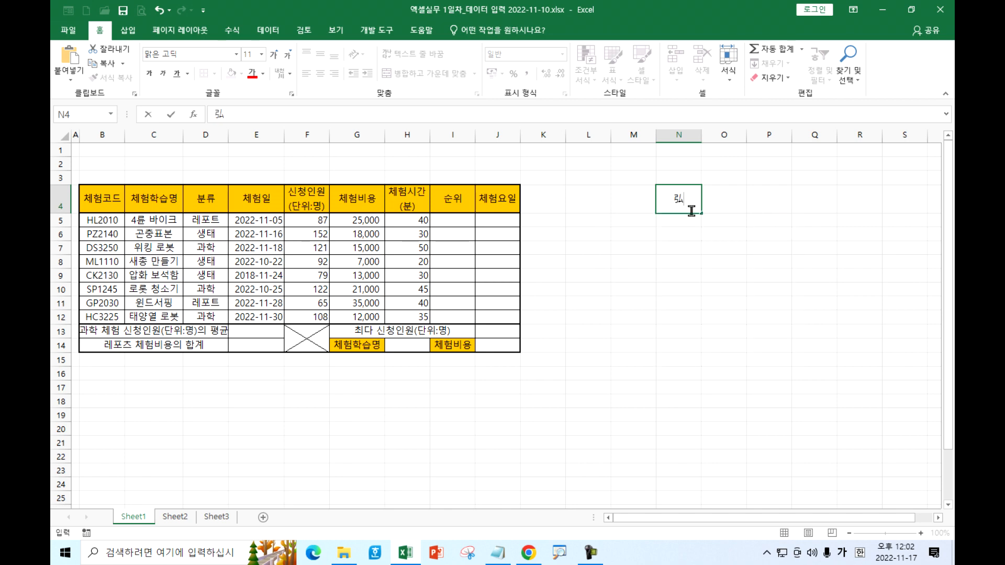
Enter 홍 as plain Hangul in N4, bring up the 한글/한자 변환 dialog for it, and cancel the conversion.
text(호)
key(Hangul_Hanja)
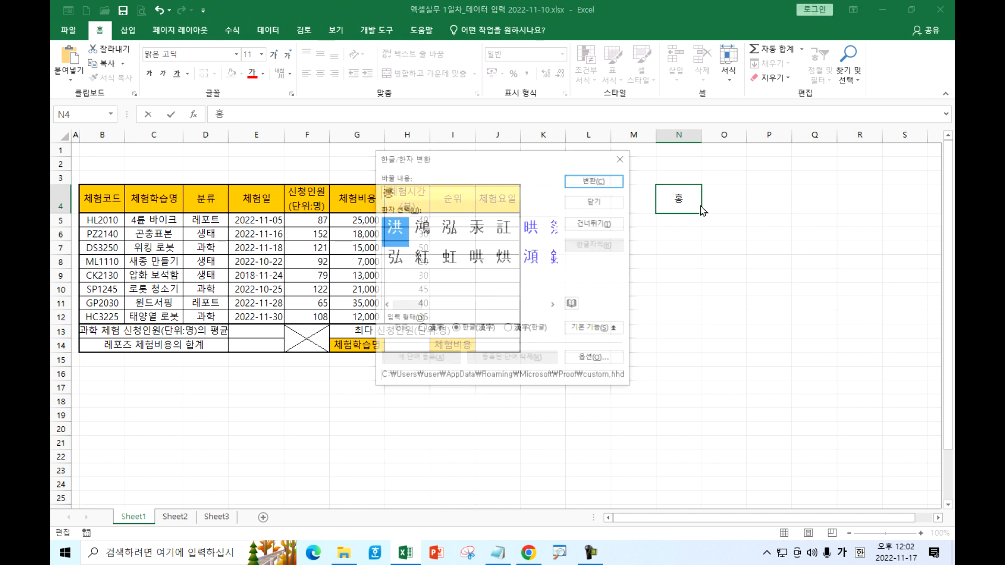
key(Escape)
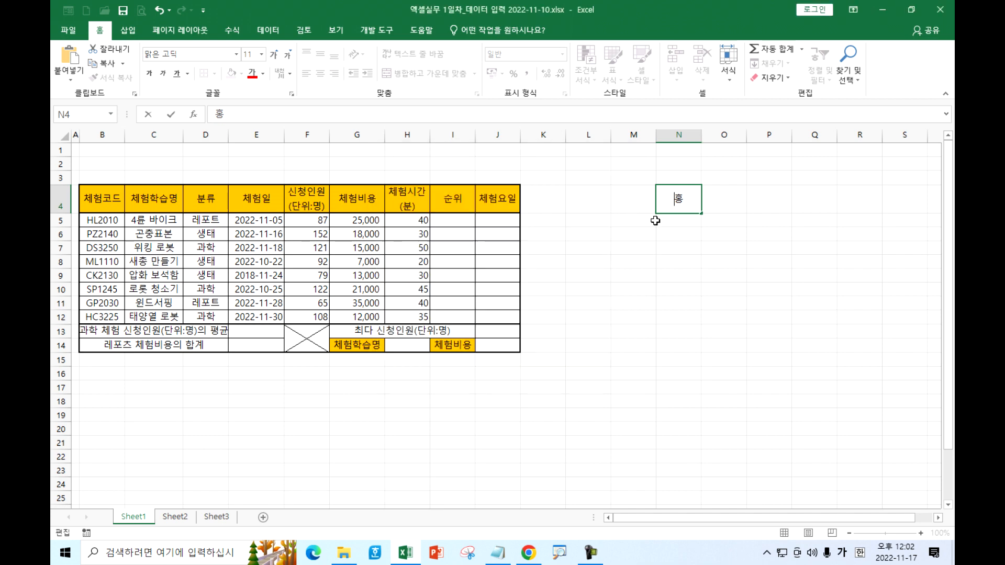
Retype 홍 in N4, convert it to the Hanja 紅 (붉을 홍), and add a second 홍 in Hangul after it.
double_click(678, 201)
key(BackSpace)
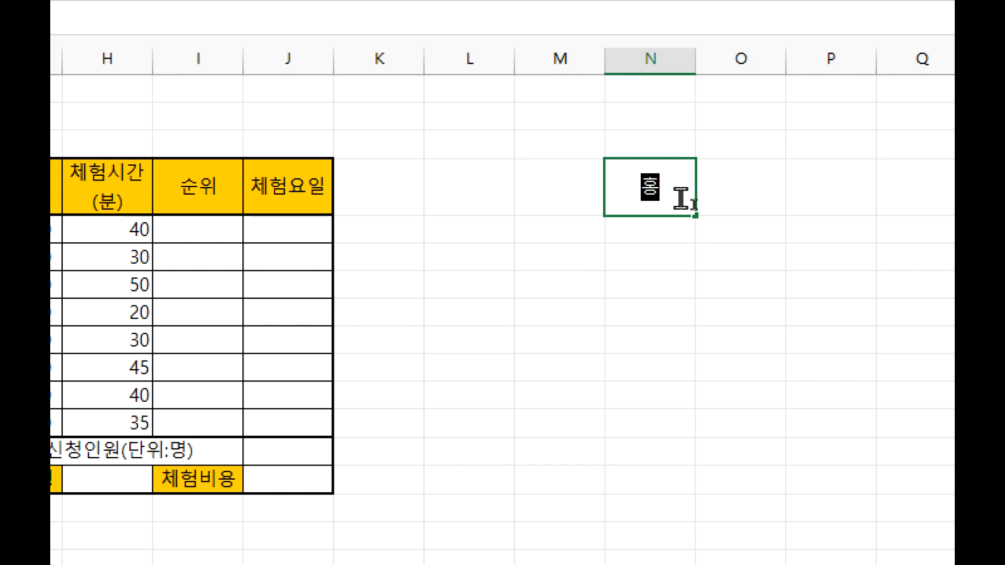
key(Hangul_Hanja)
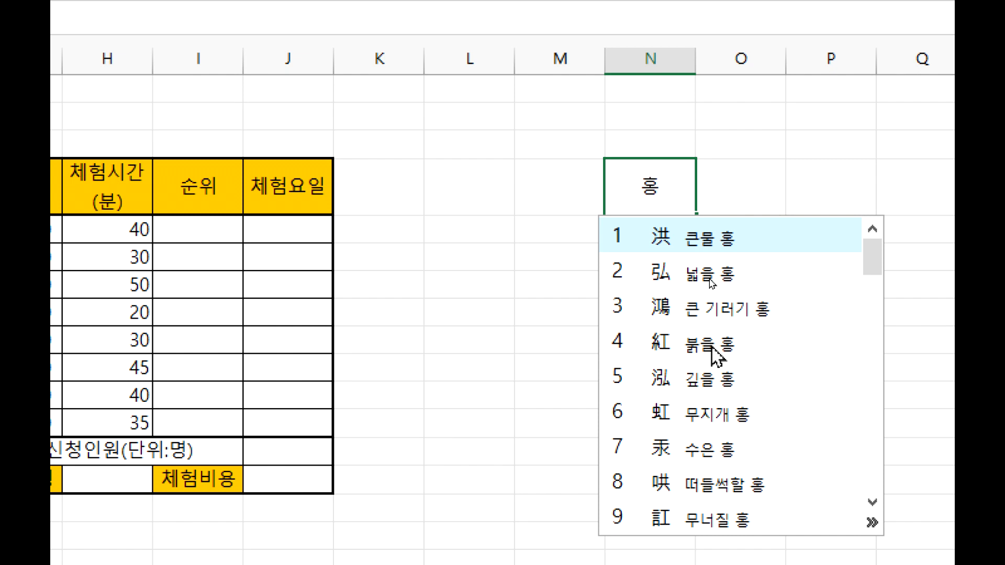
click(711, 346)
text(홍)
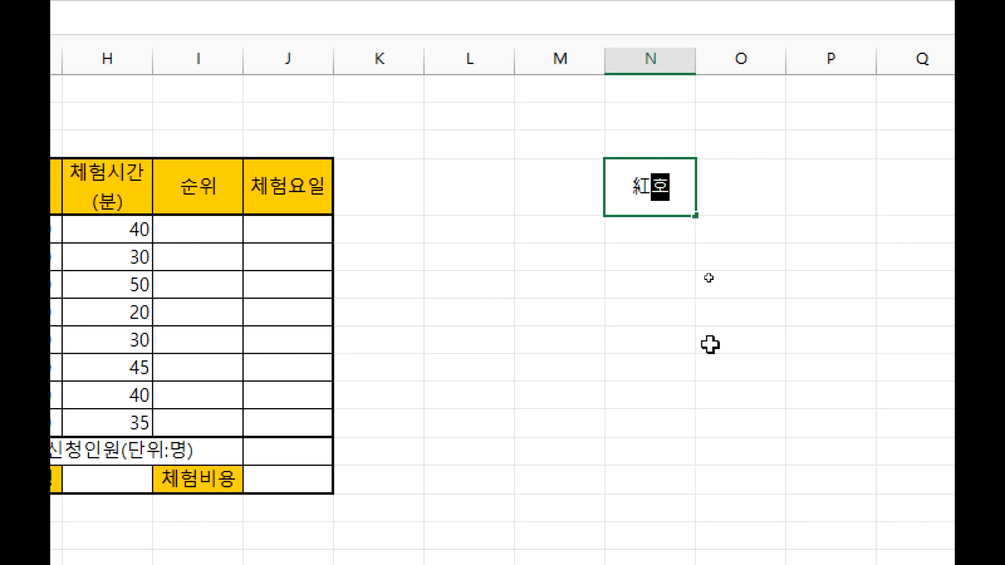
click(679, 185)
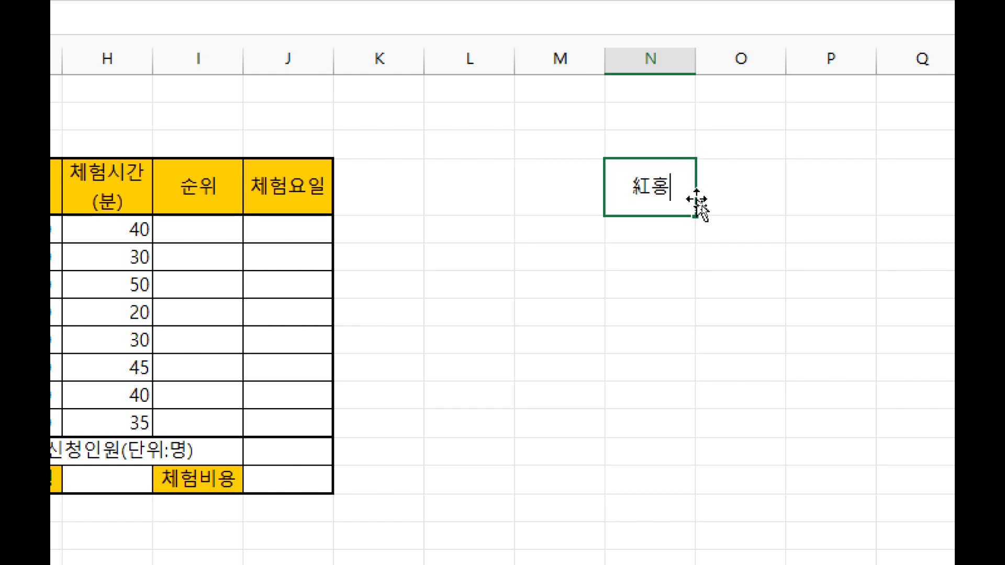
Bring up the 한글/한자 변환 dialog for the second 홍 in N4 and view the 한자 사전 entry for 泓.
key(Hangul_Hanja)
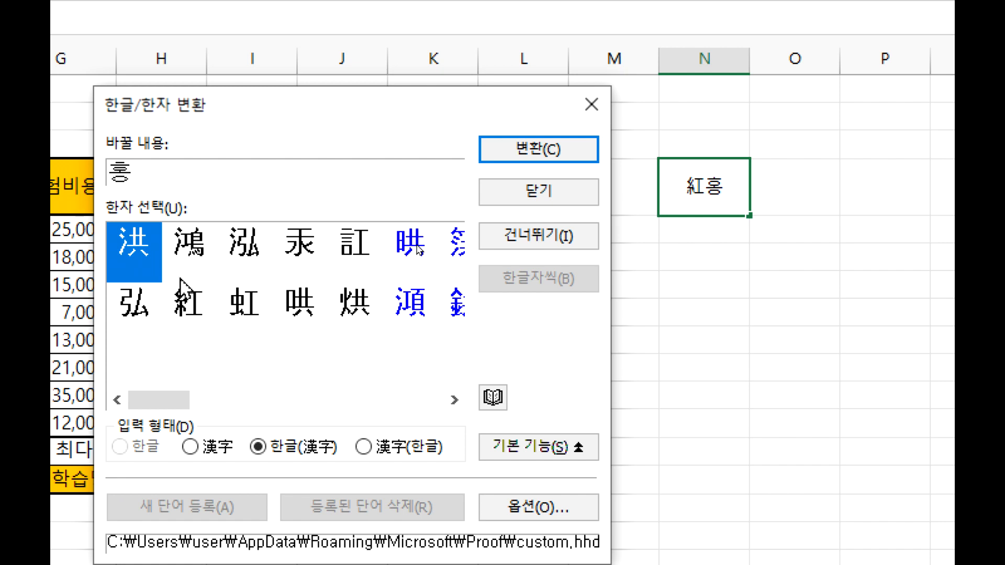
click(208, 262)
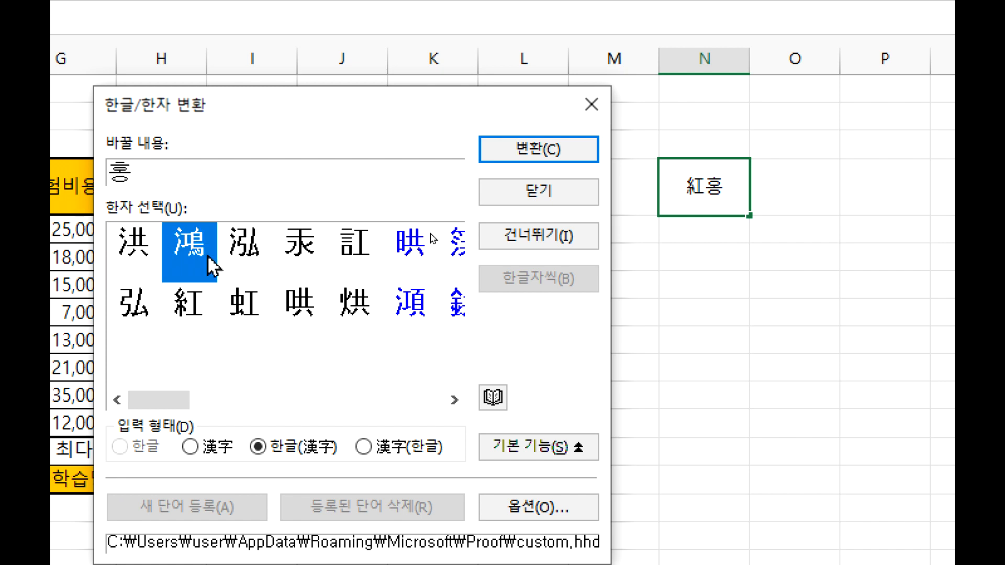
click(253, 260)
click(157, 259)
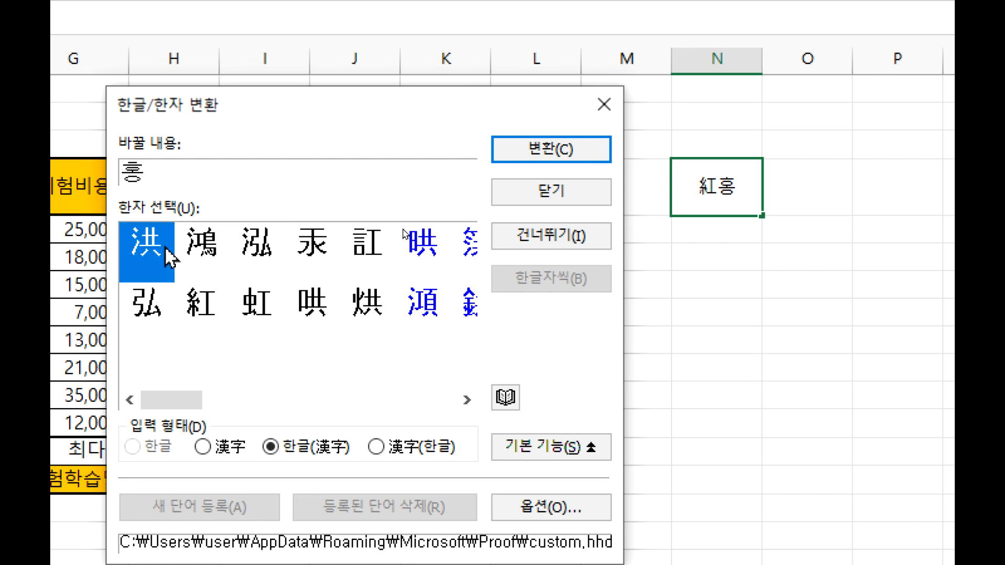
click(262, 254)
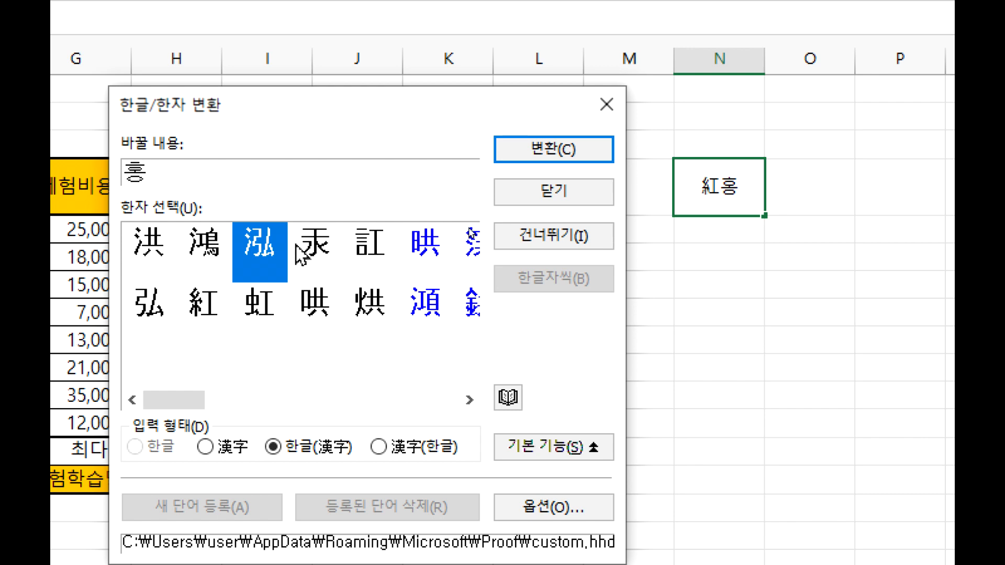
click(508, 401)
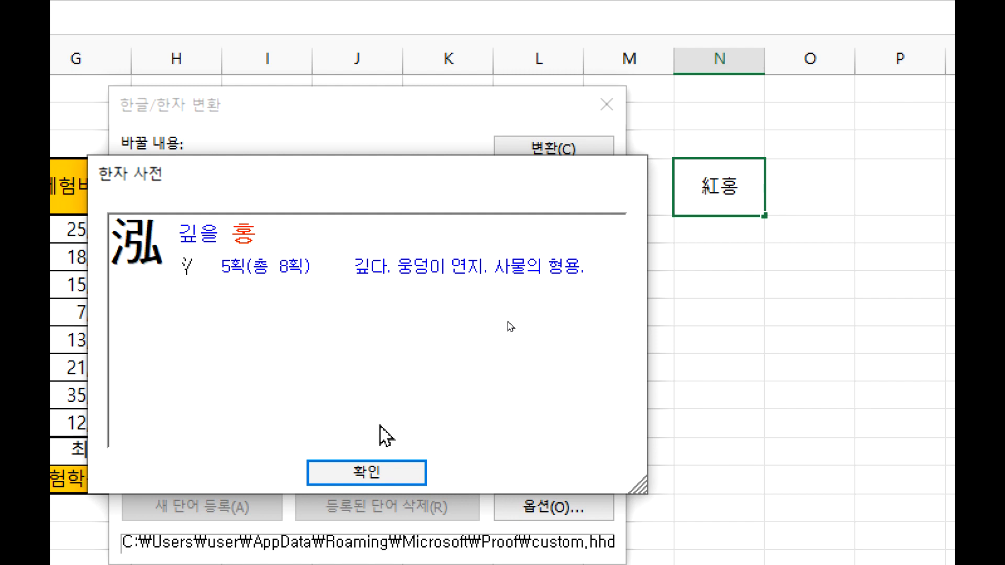
click(377, 477)
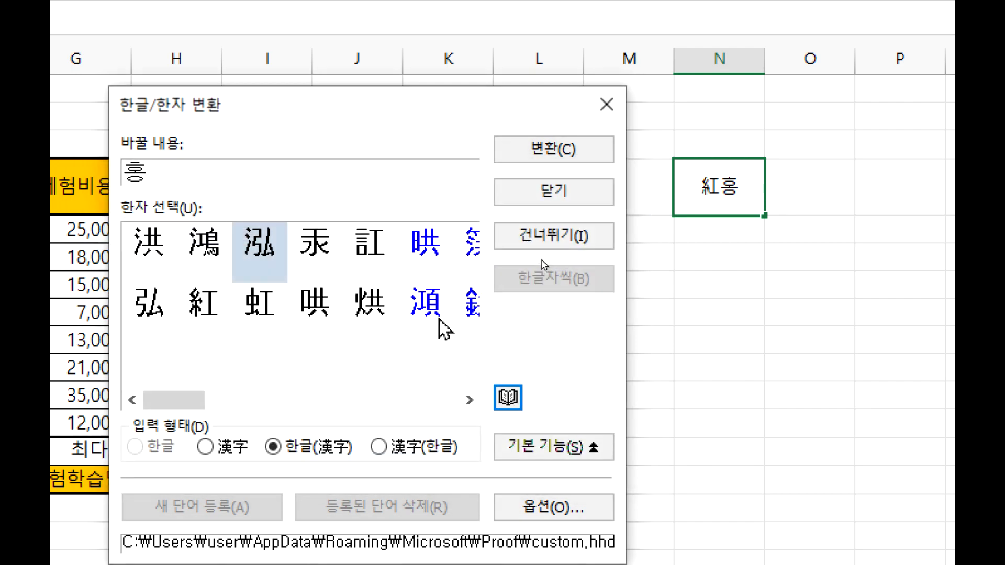
View the 한자 사전 entry for 訌 and close the conversion dialog without converting the second 홍.
click(361, 256)
click(507, 397)
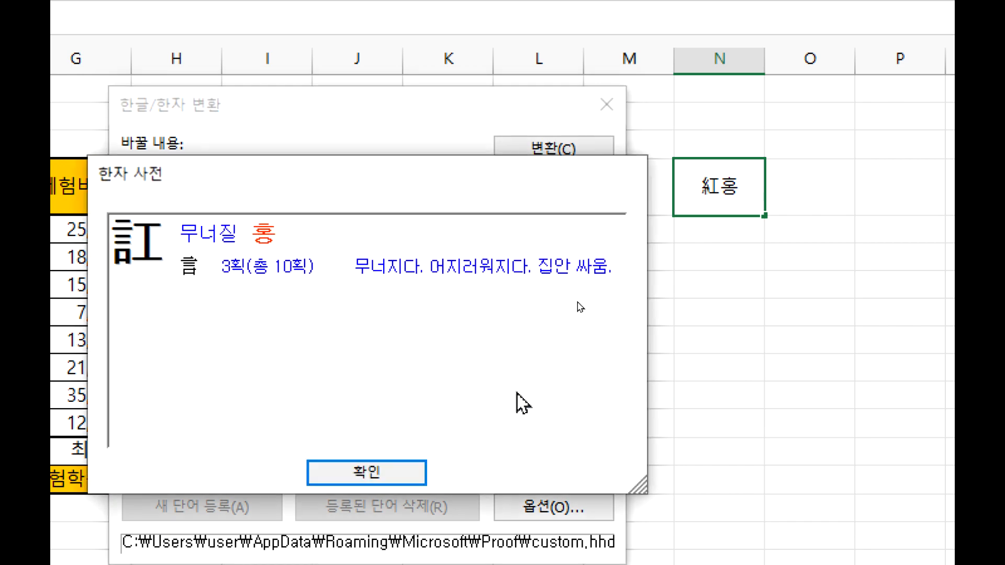
click(365, 466)
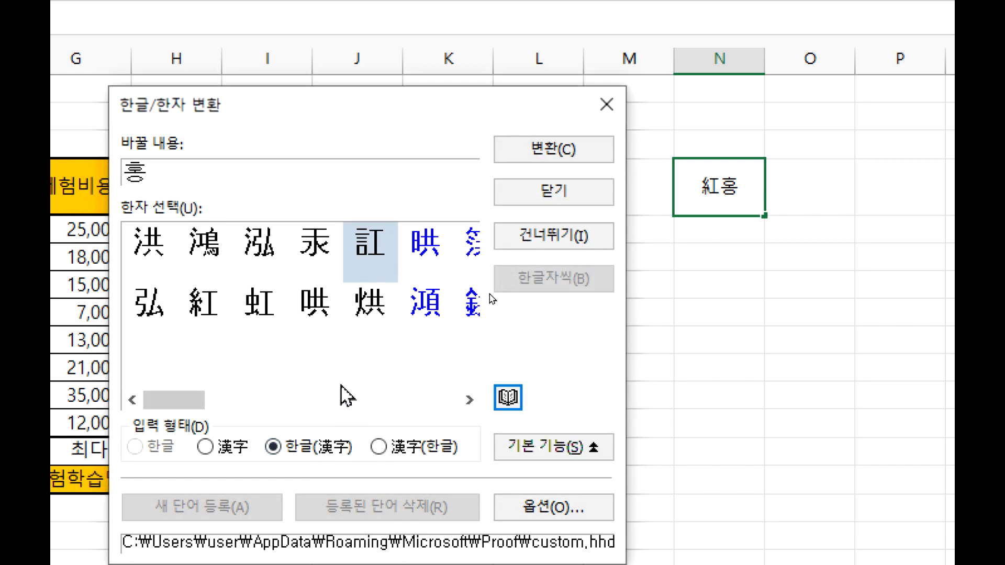
click(507, 399)
click(361, 472)
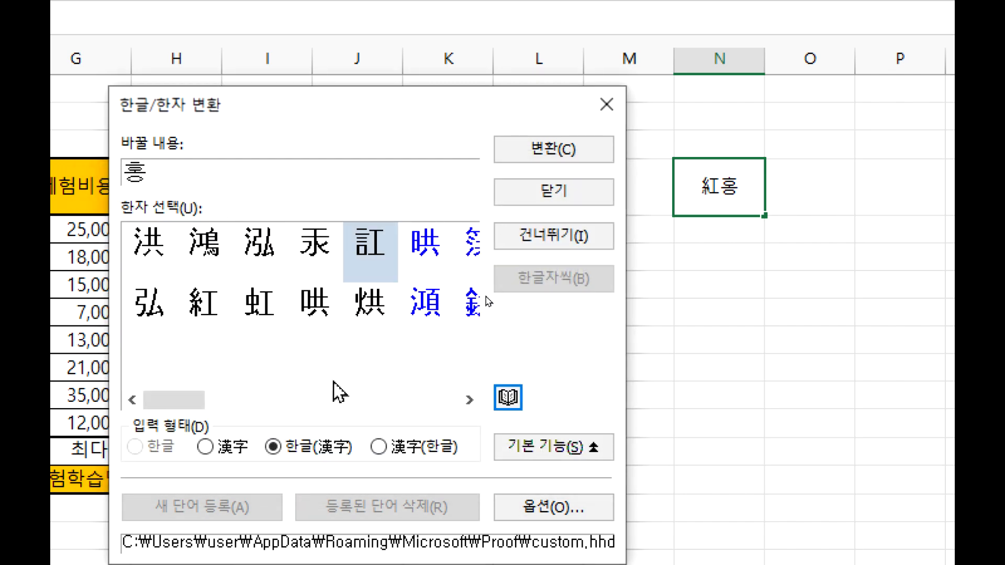
key(super)
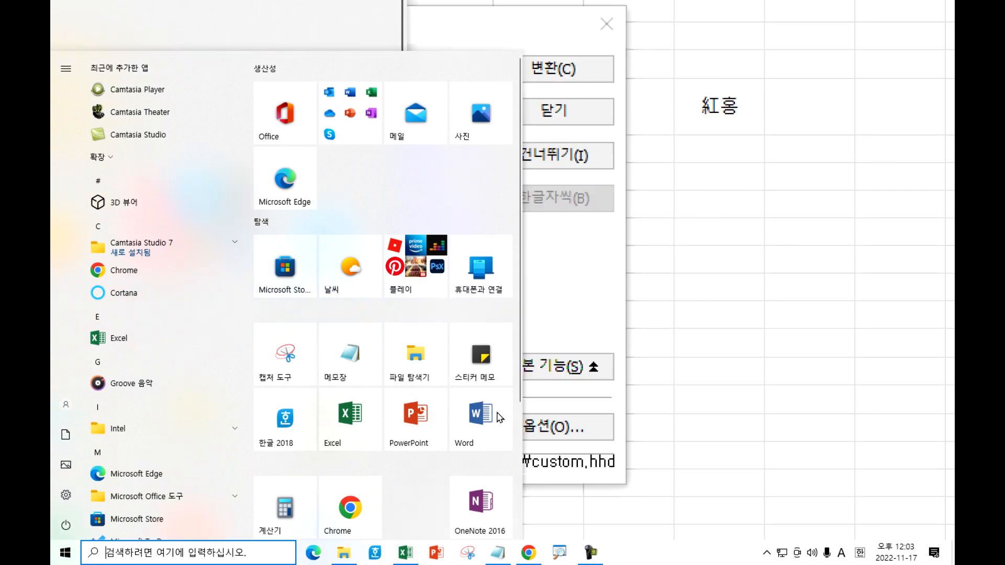
key(Escape)
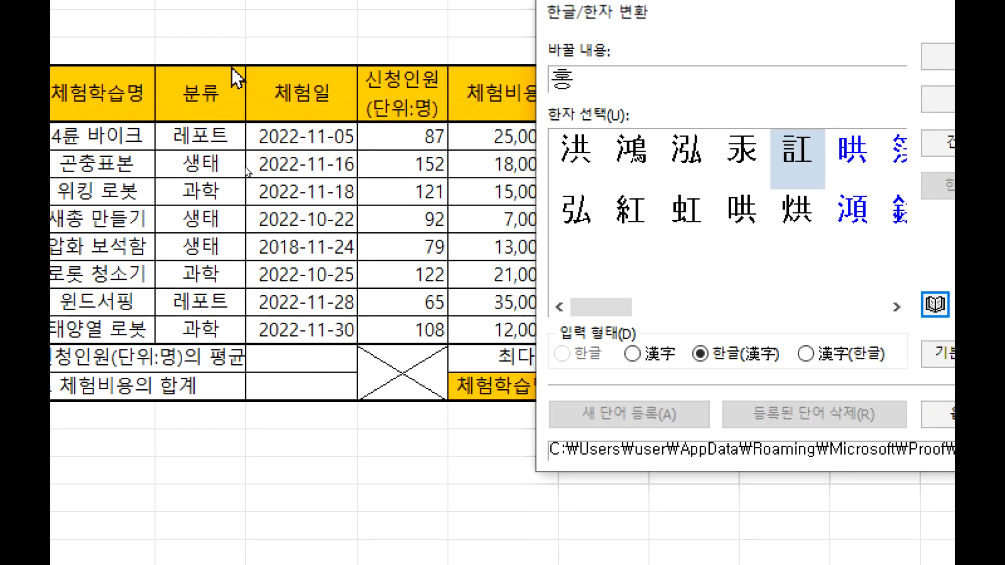
key(Escape)
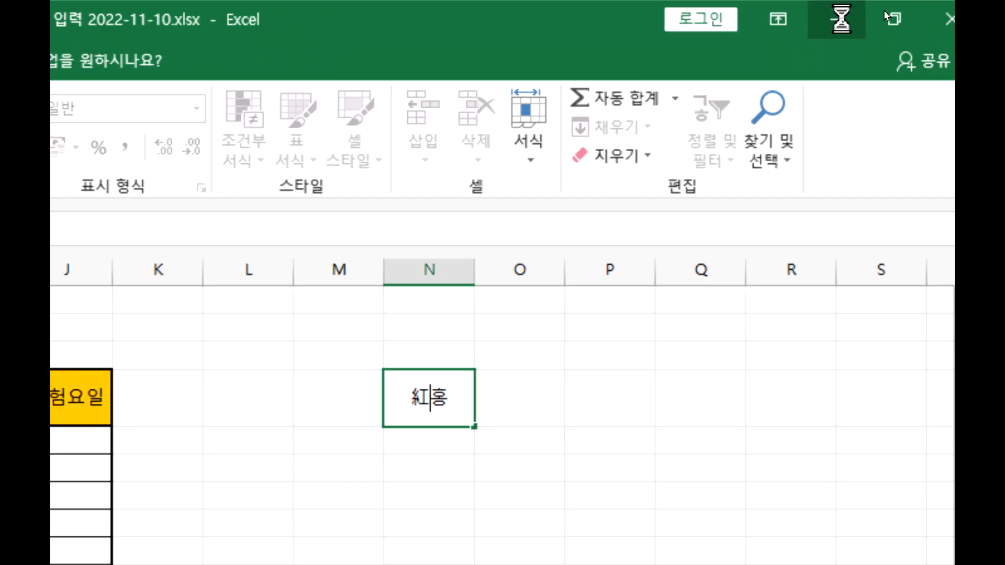
Minimise the Excel and Notepad windows, start 한글 2018, and set the font size of the blank document to 72 pt.
click(846, 23)
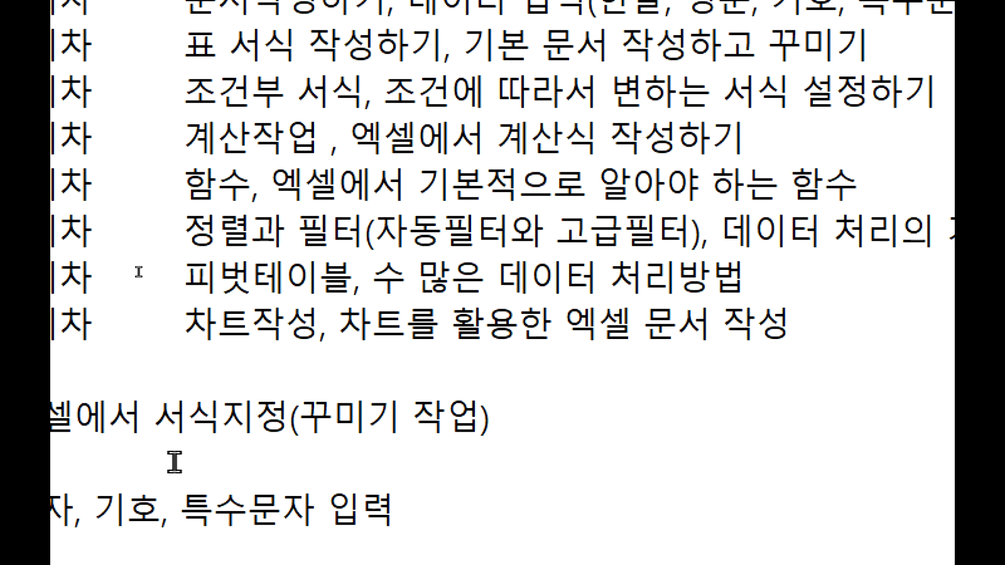
click(891, 9)
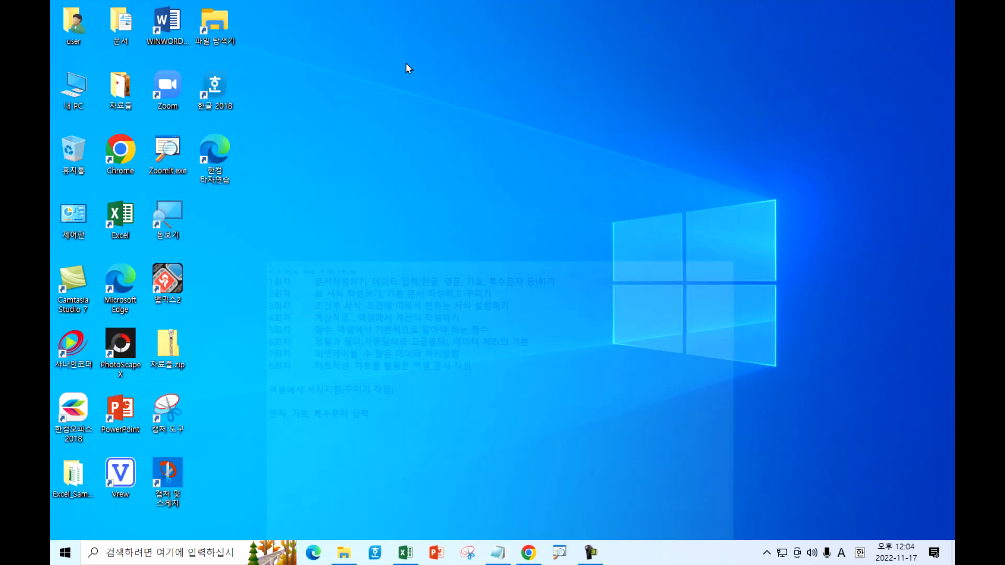
double_click(219, 101)
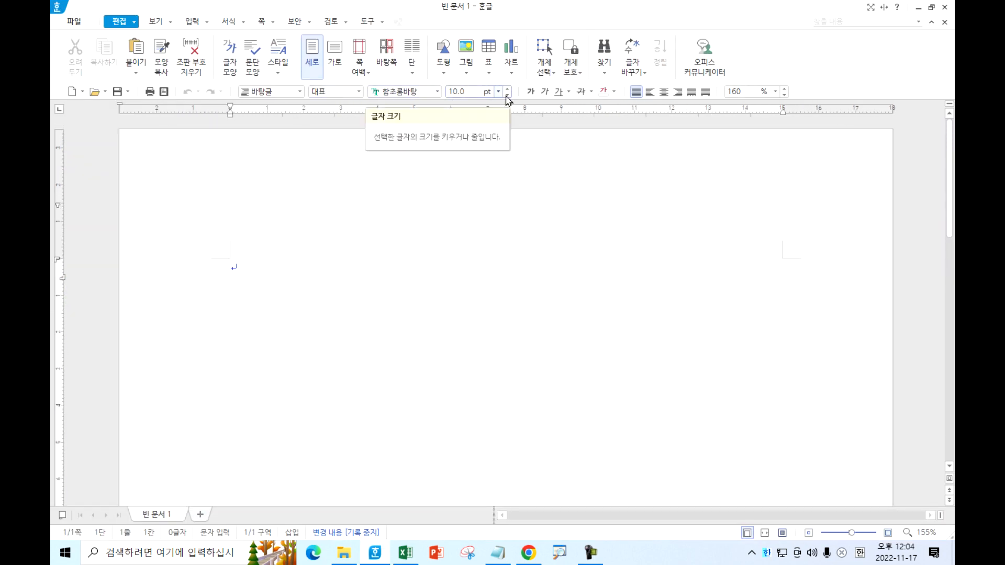
click(498, 93)
click(459, 273)
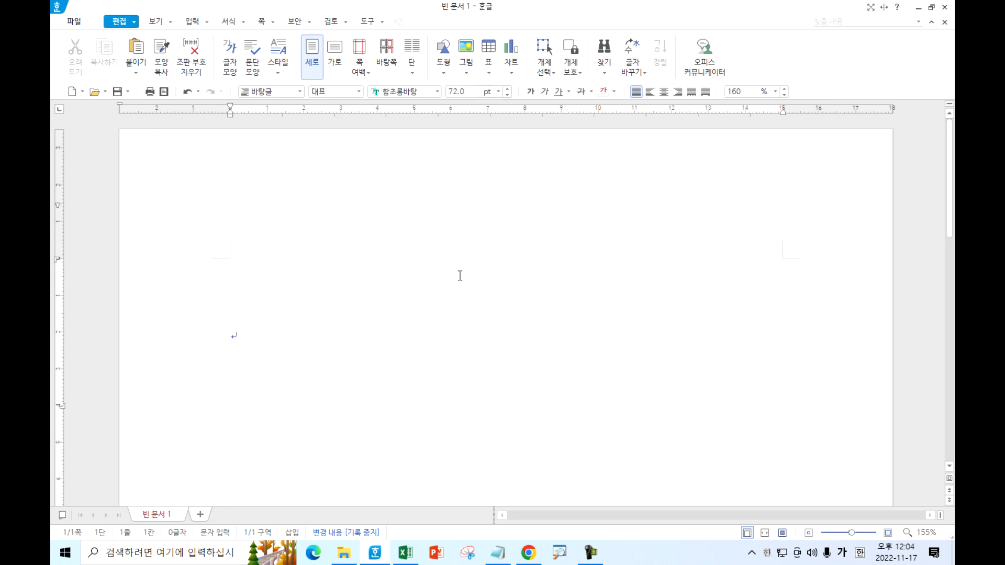
Enter 홍 in the blank document, check the meanings of 弘 and 紅 in the 한자로 바꾸기 dialog, and convert it to 紅.
text(홍)
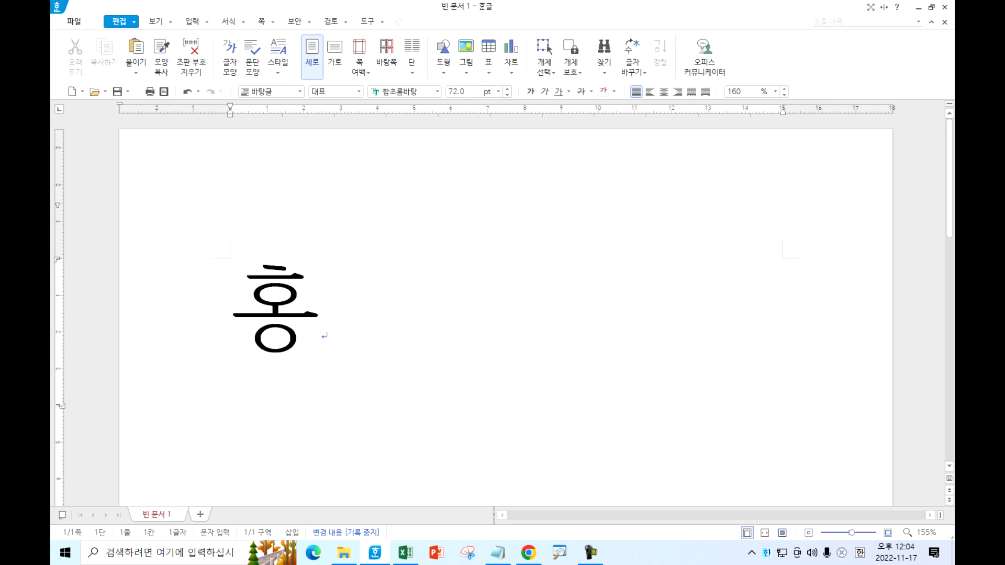
key(F9)
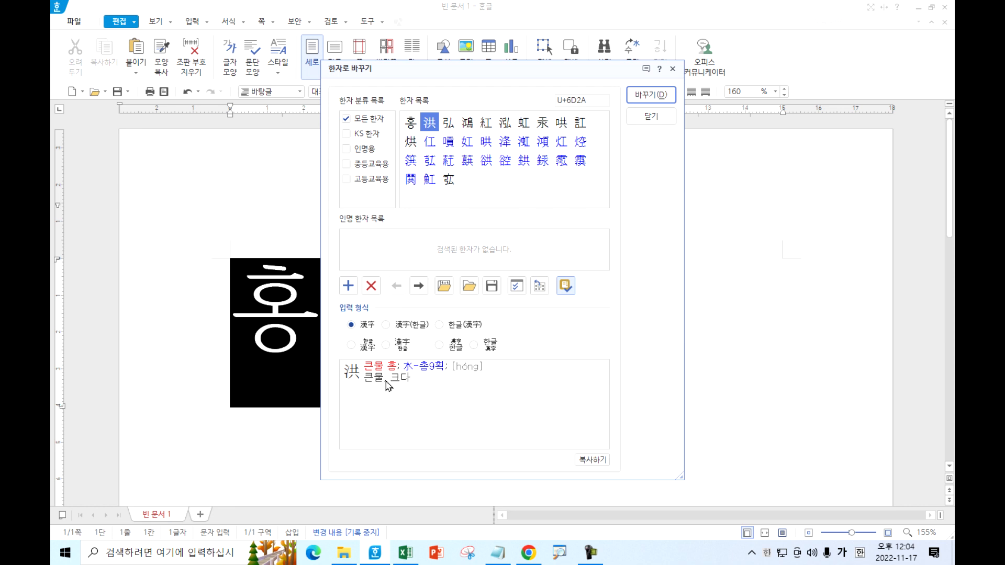
click(448, 123)
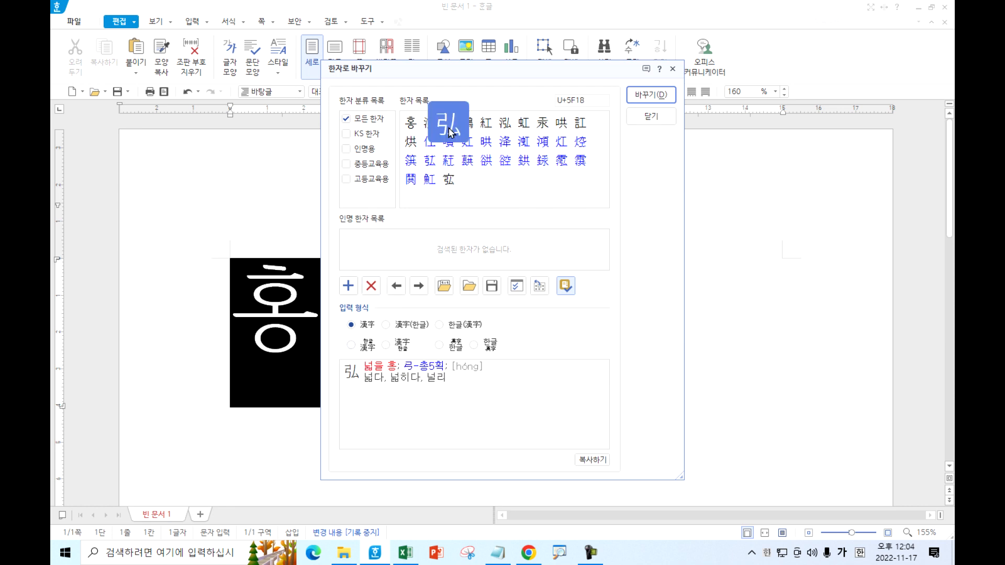
click(486, 124)
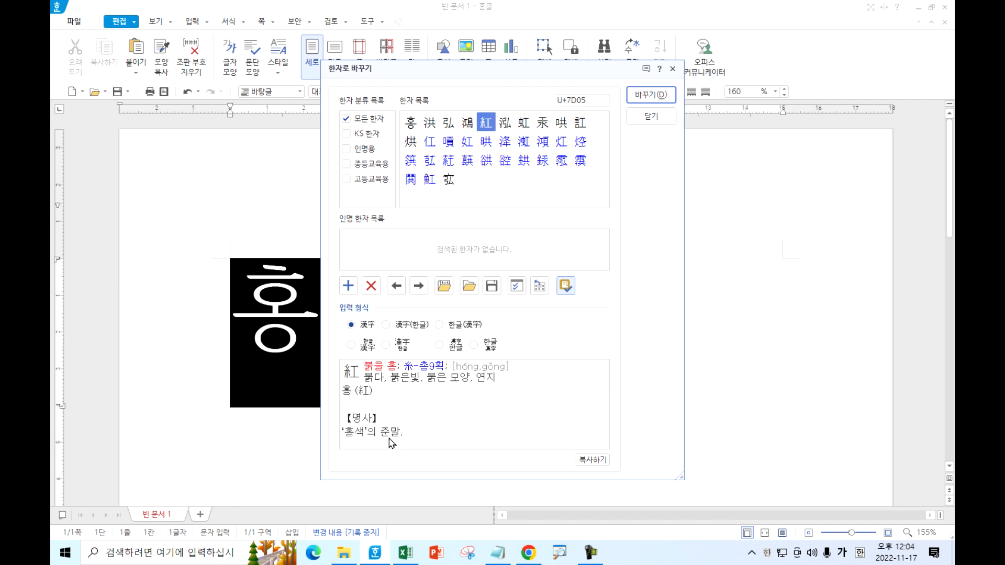
click(651, 97)
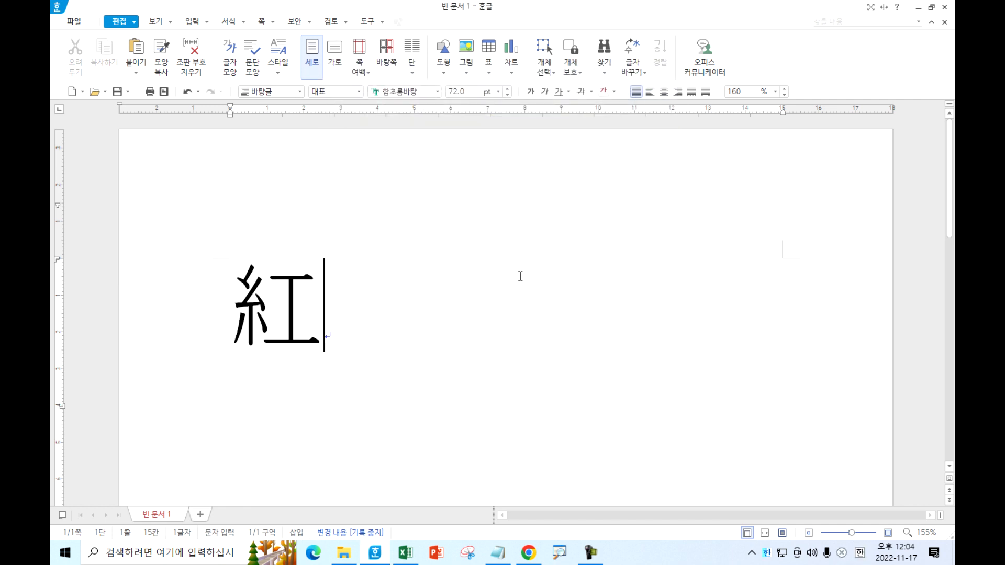
Close the 한글 document without saving it and return to the Excel workbook.
click(918, 7)
click(944, 7)
click(501, 297)
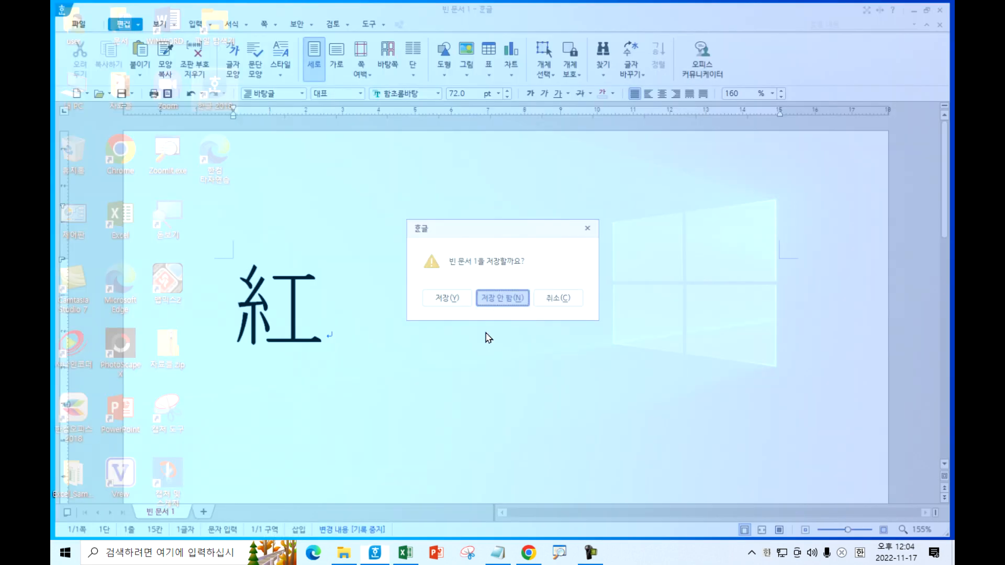
click(405, 552)
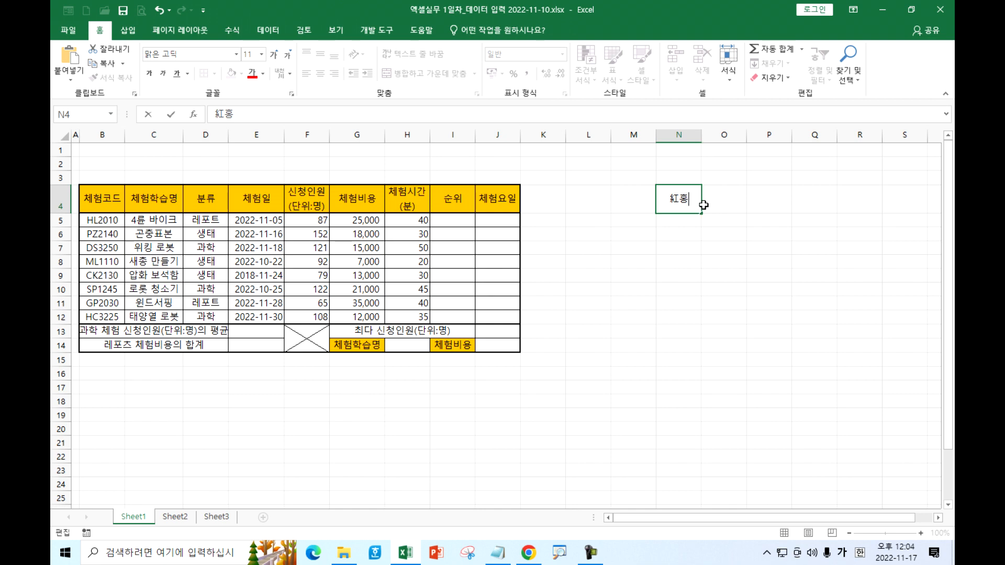
View the 한자 사전 entry for 洪 and convert the second 홍 in cell N4 to 洪 using the 漢字 input form.
key(Hangul_Hanja)
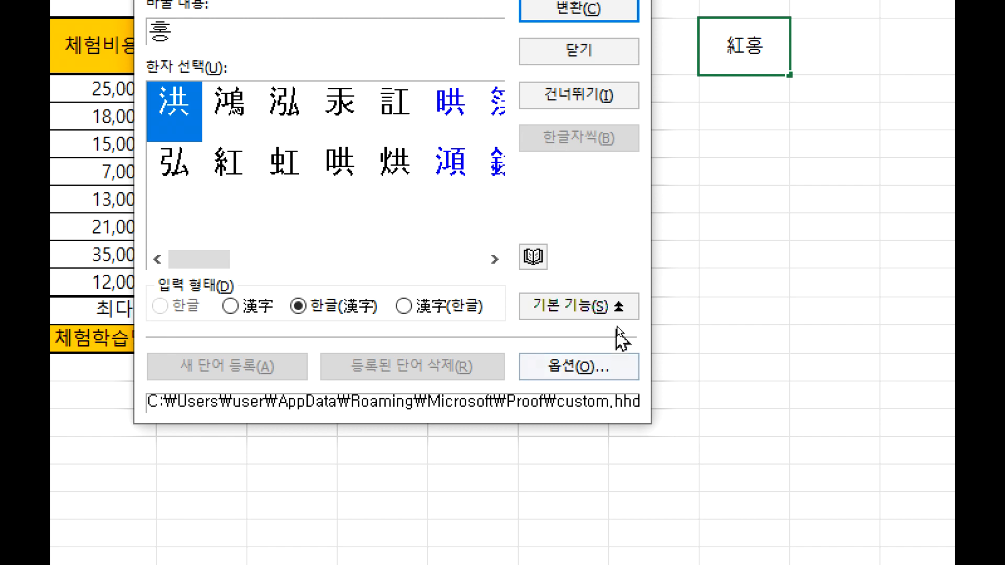
click(533, 257)
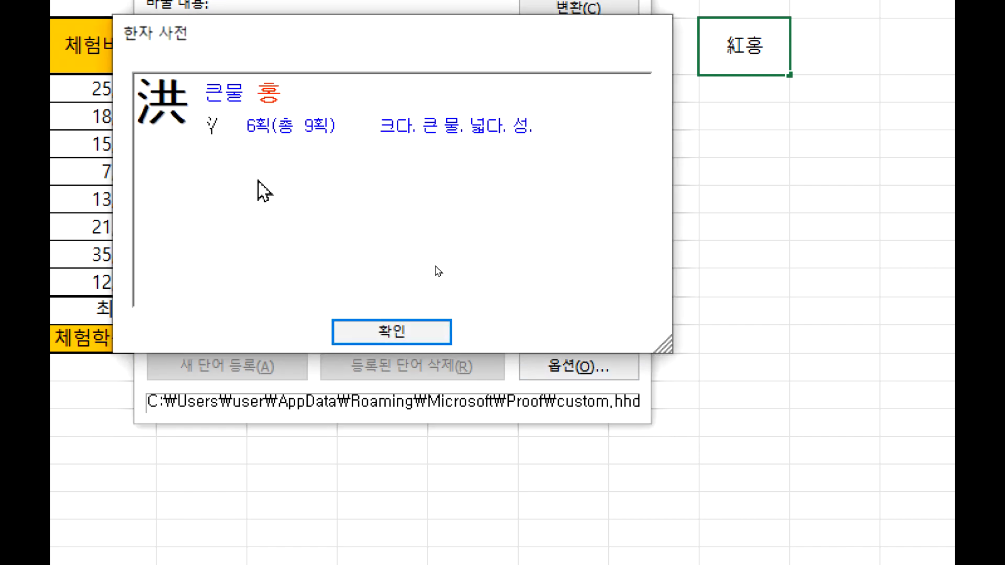
click(387, 338)
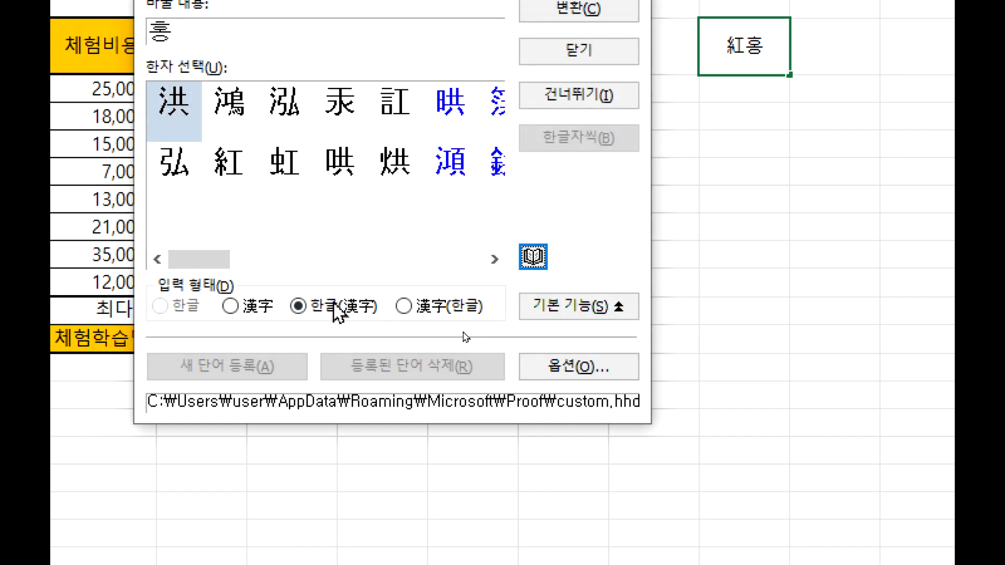
click(261, 313)
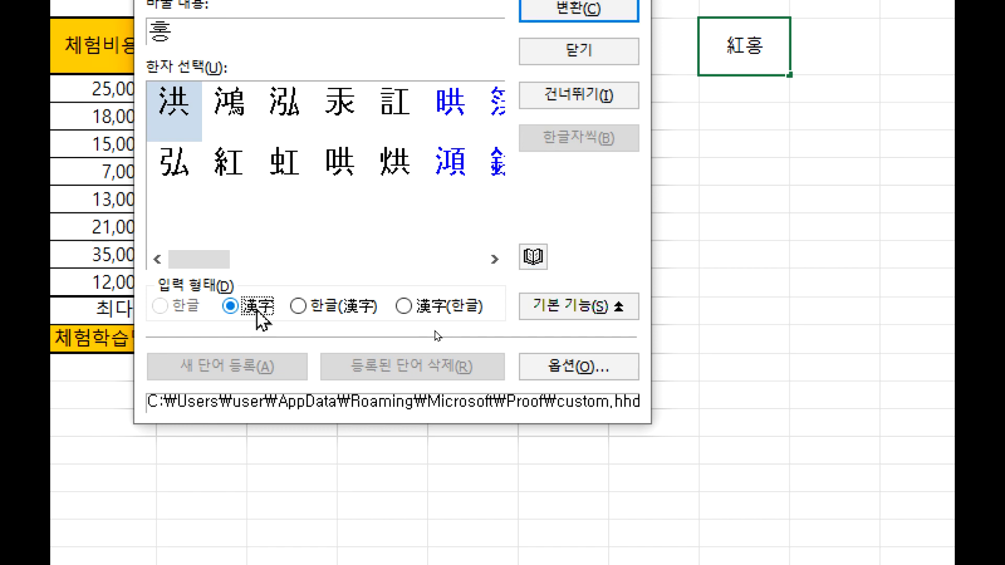
click(583, 100)
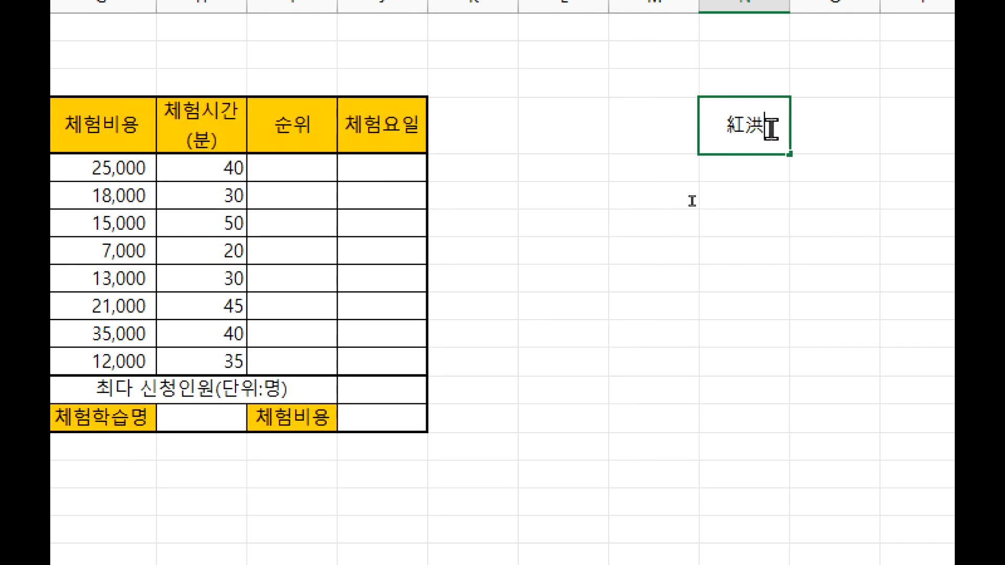
Convert both Hanja characters in cell N4, 洪 and 紅, back to the Hangul 홍.
key(Hangul_Hanja)
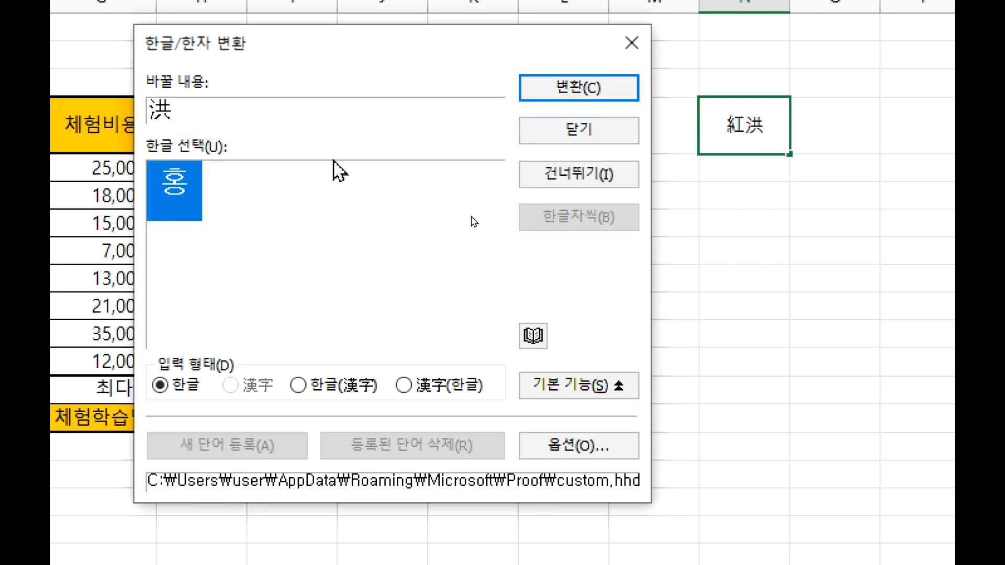
click(602, 88)
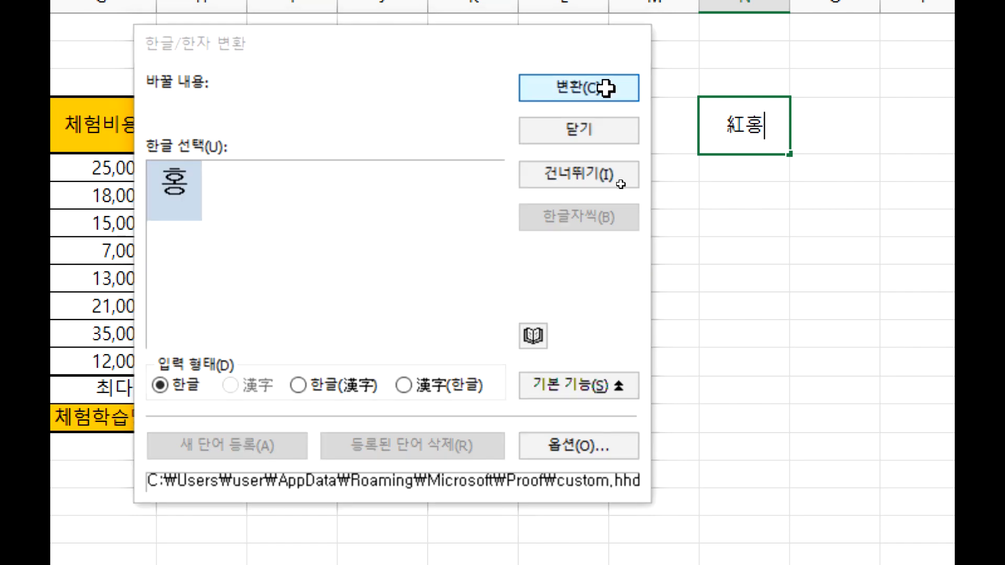
key(Hangul_Hanja)
key(Escape)
drag(746, 126, 722, 125)
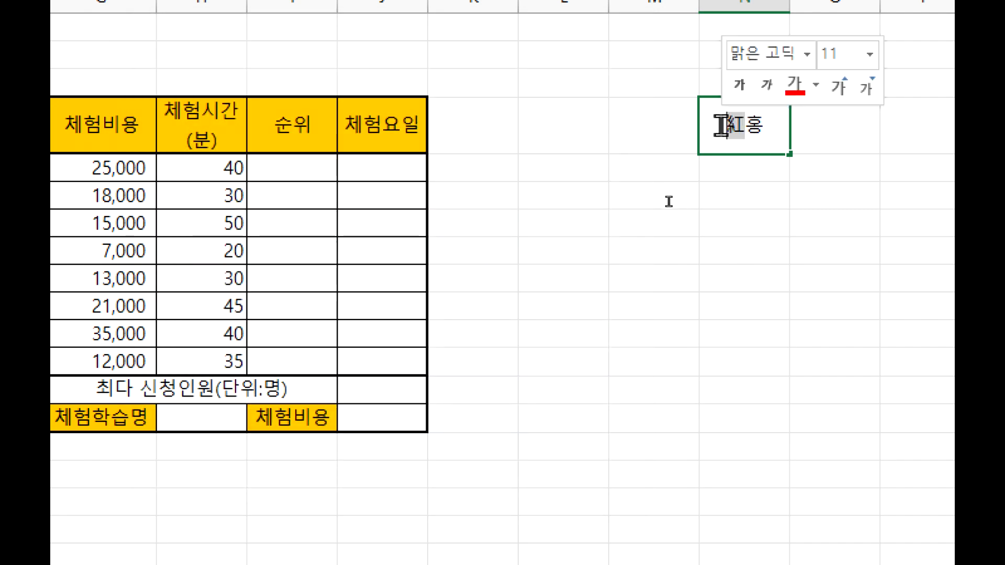
key(Hangul_Hanja)
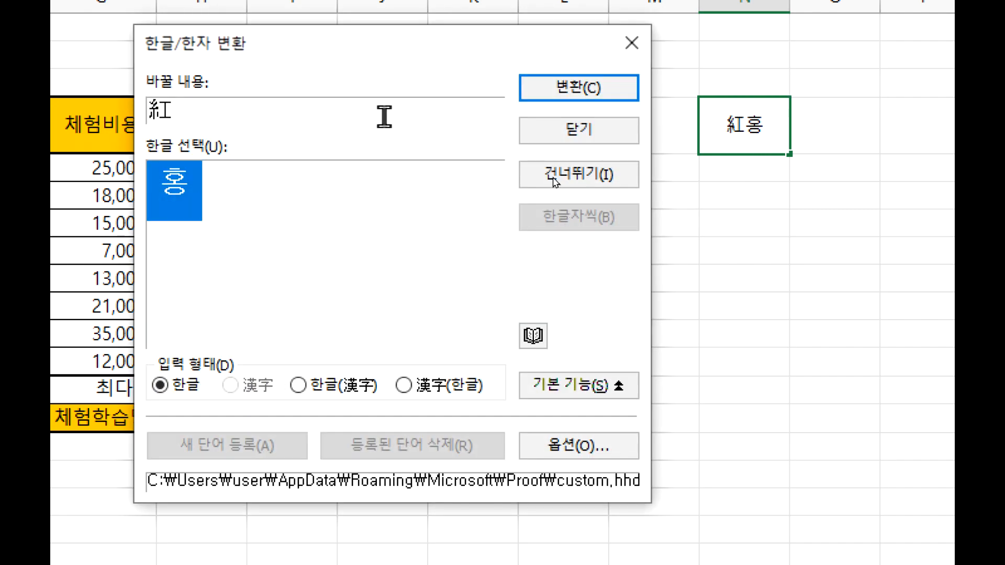
click(537, 90)
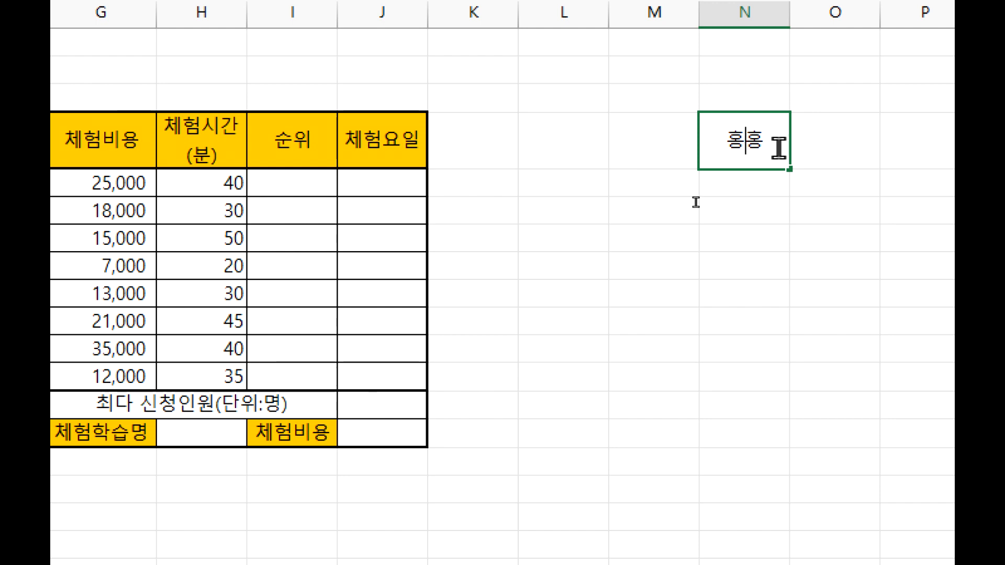
Replace the text in cell N4 with a single 홍 and convert it to 洪(홍) using the 漢字(한글) input form.
drag(779, 148, 709, 139)
key(BackSpace)
text(ㅎ)
key(Hangul_Hanja)
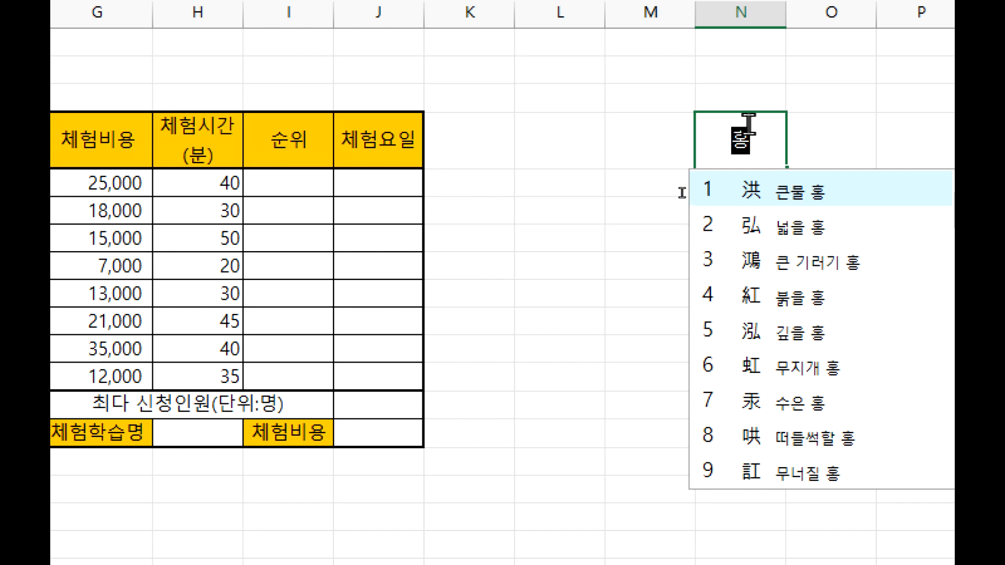
click(766, 141)
key(Hangul_Hanja)
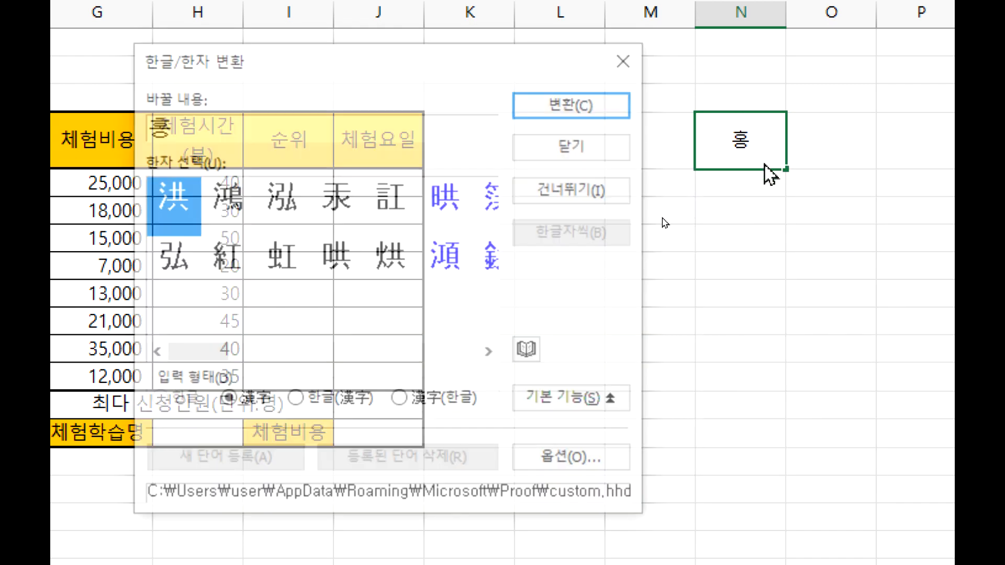
click(302, 402)
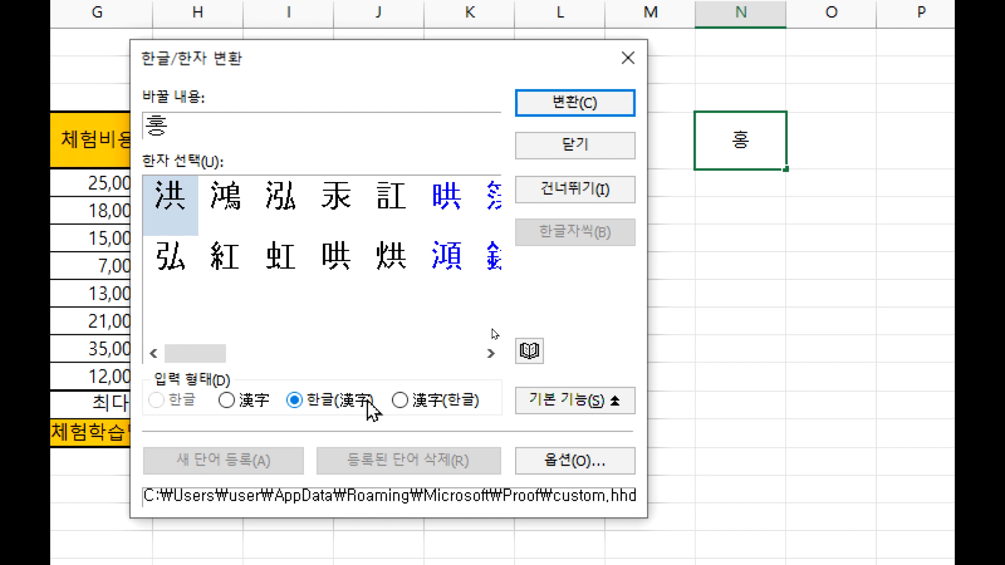
click(430, 408)
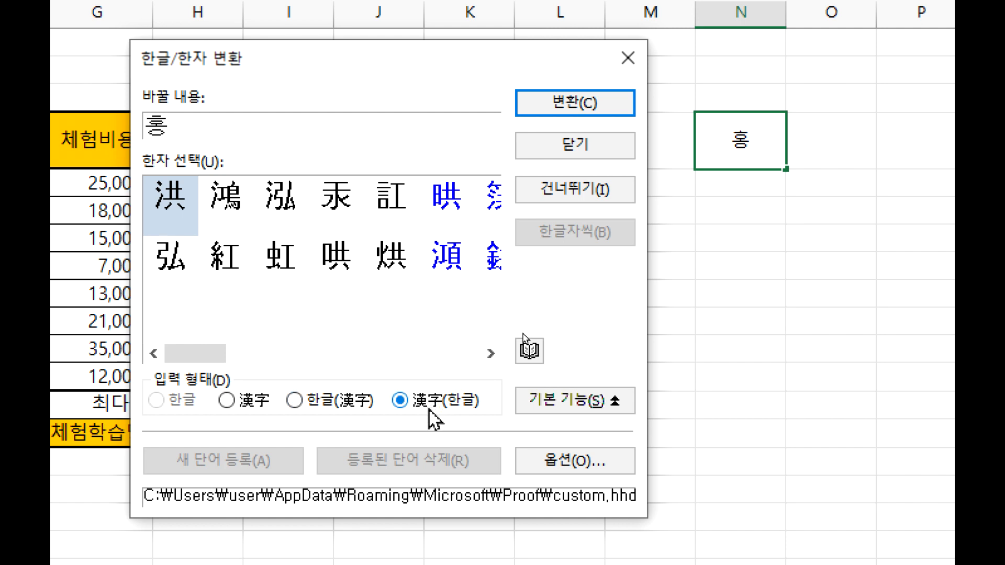
click(620, 104)
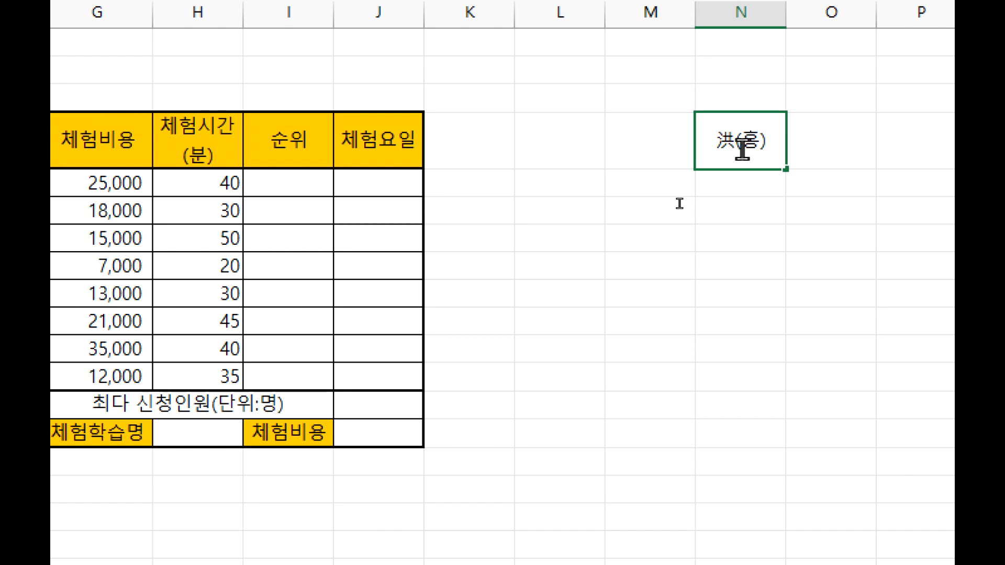
Replace the text in cell N4 with the word 국가.
drag(717, 138, 770, 139)
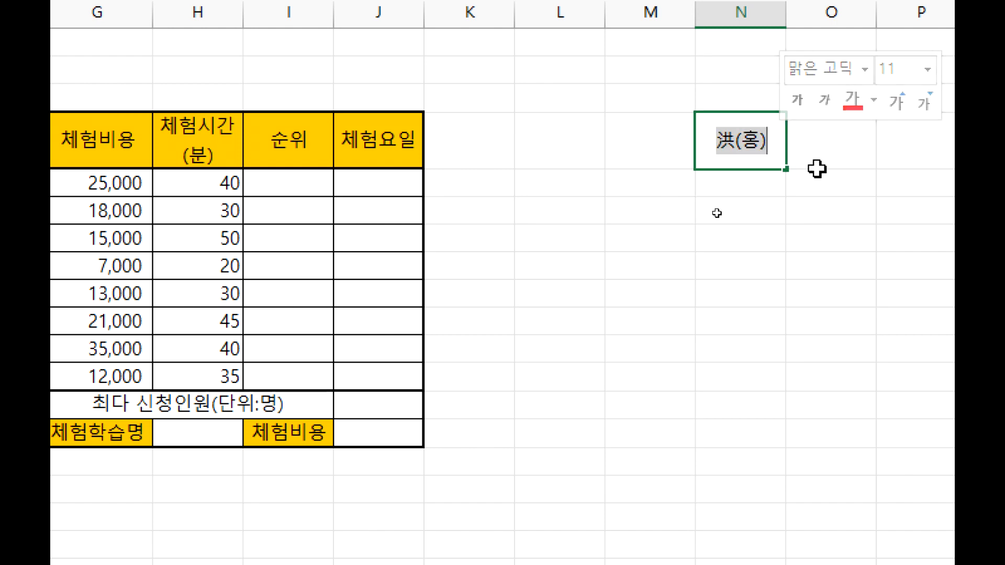
text(구ㅠㄱ)
key(BackSpace)
key(BackSpace)
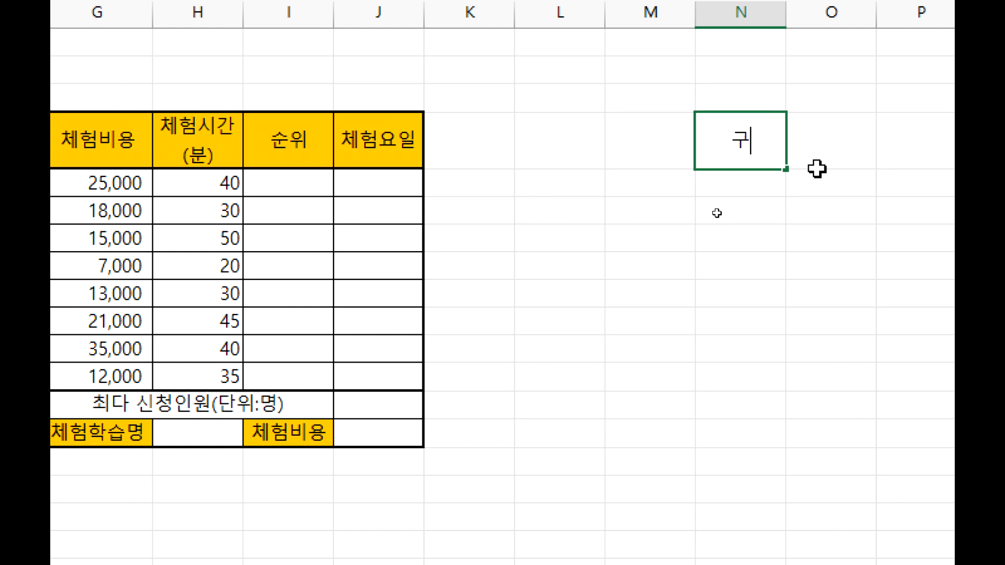
text(국가ㅣ)
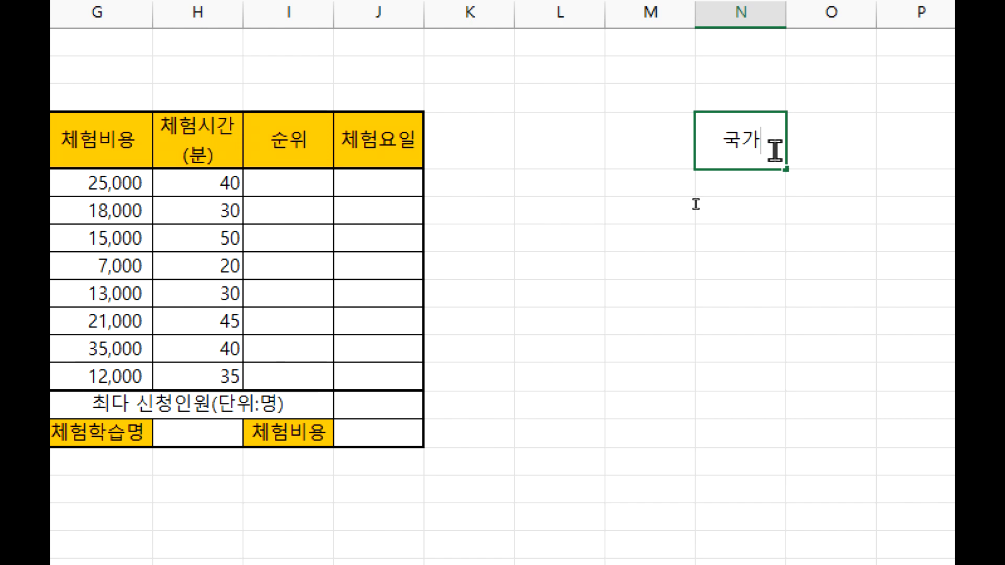
key(BackSpace)
View the 한자 사전 entry for 國家 and convert 국가 in cell N4 to 國家(국가).
key(Hangul_Hanja)
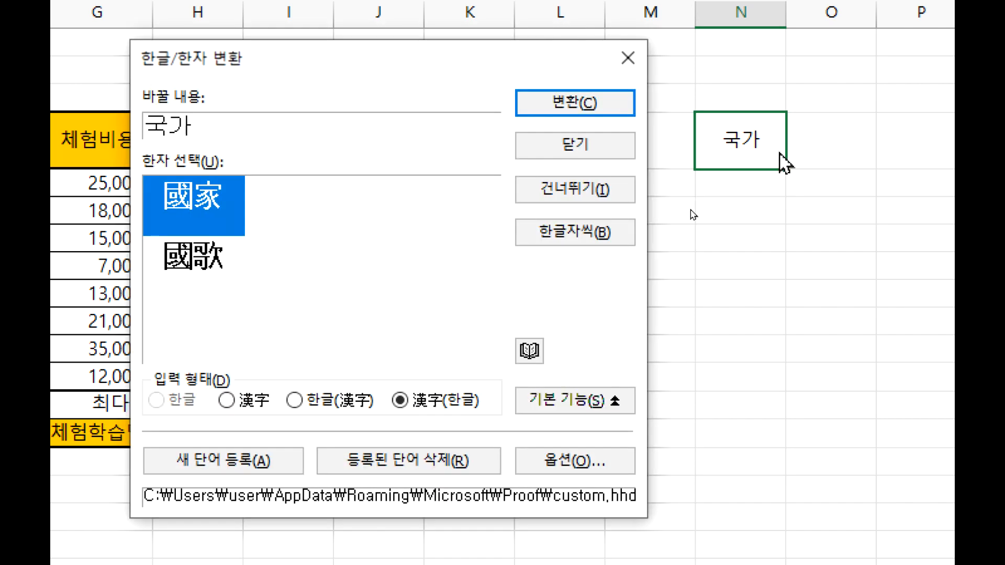
click(219, 265)
click(222, 219)
click(529, 350)
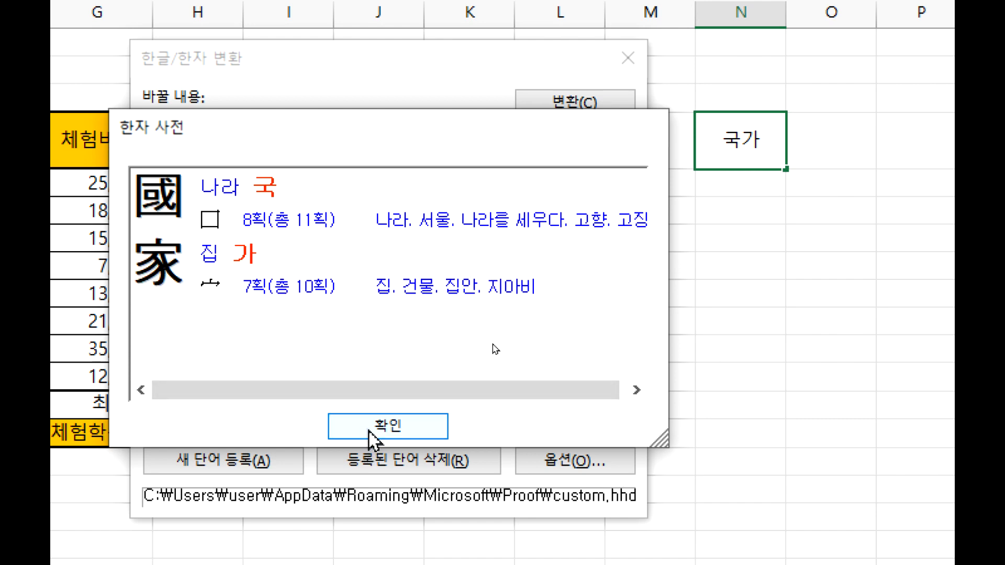
click(429, 432)
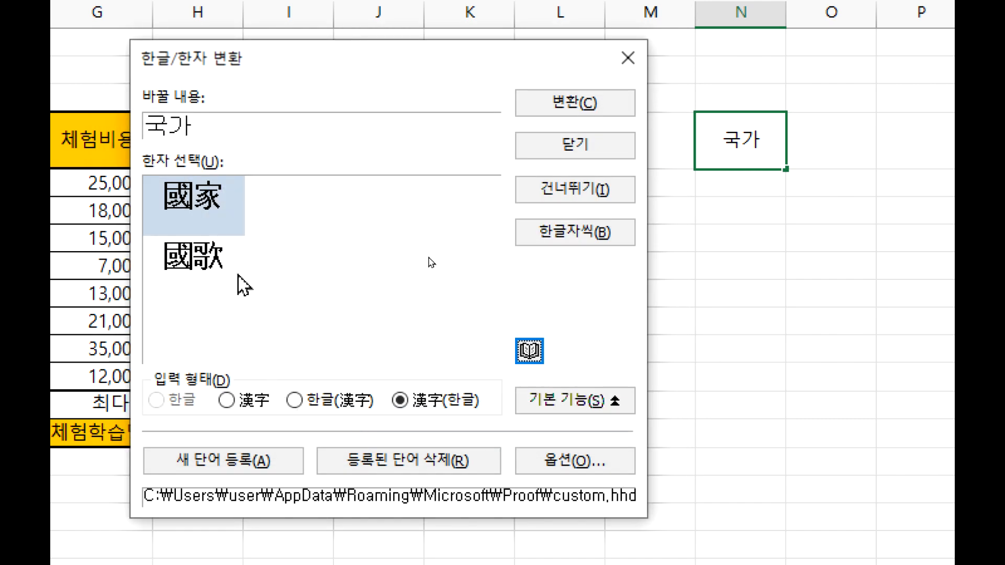
click(529, 350)
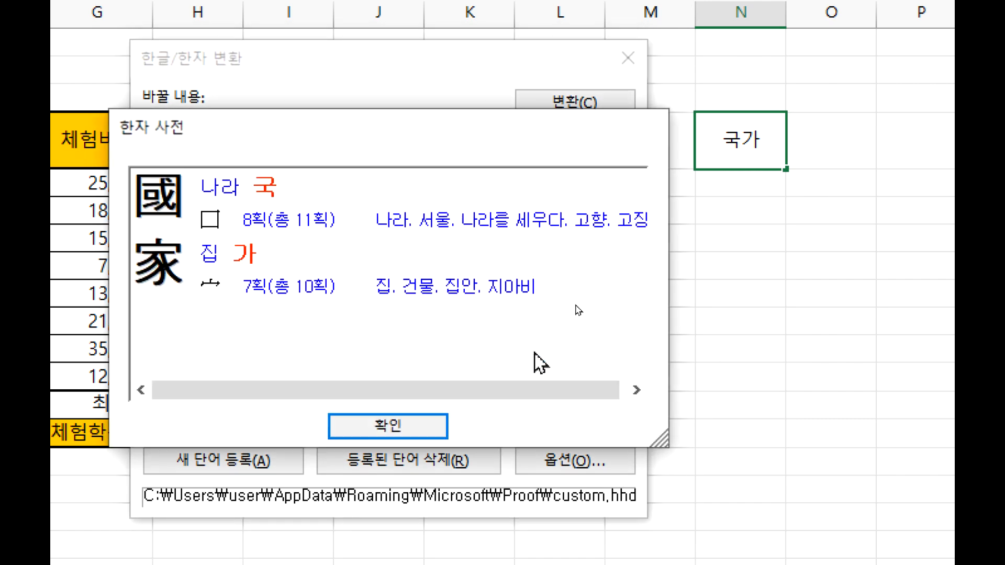
click(430, 428)
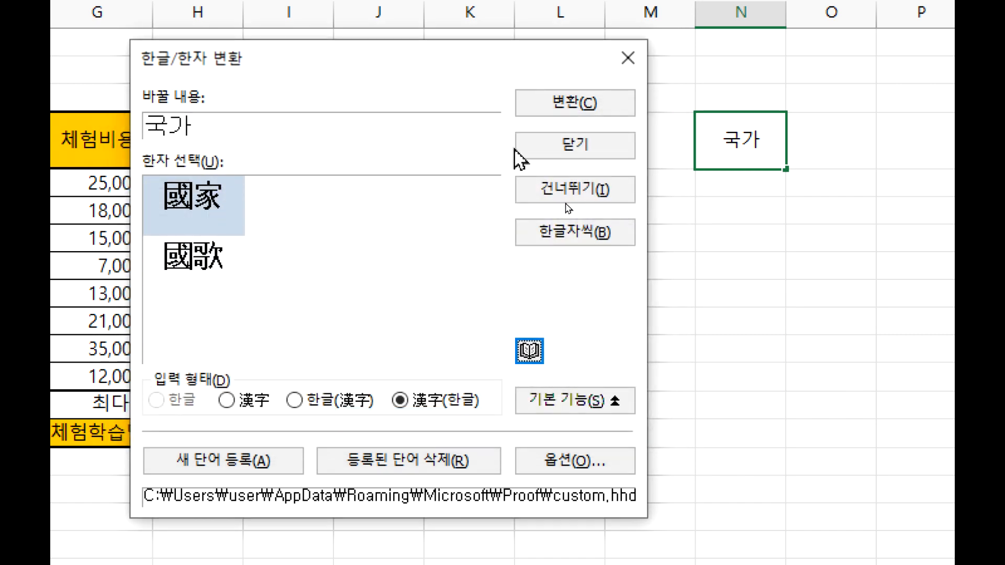
click(575, 101)
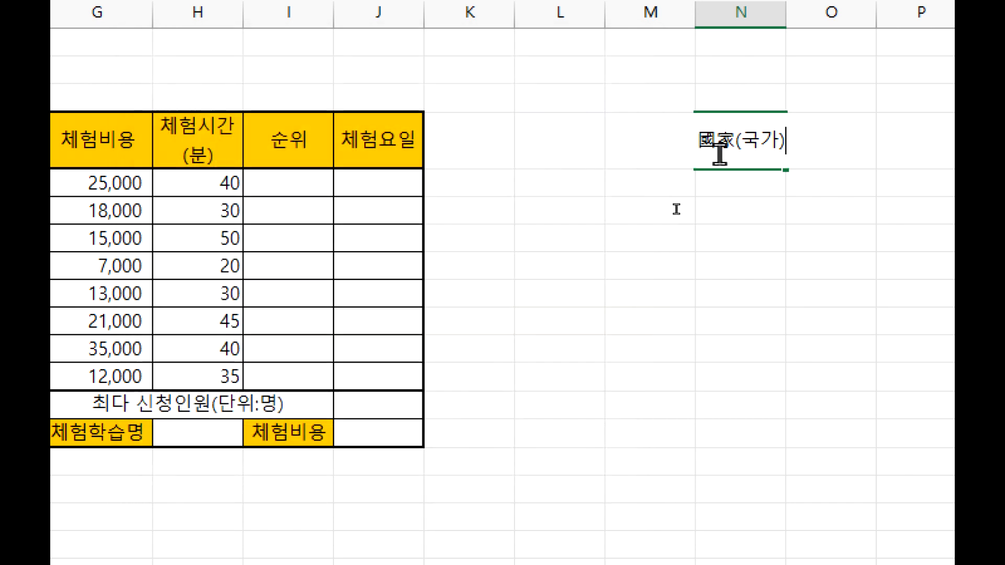
Replace the text in cell N4 with 학교, leaving the single-character Hanja list for 교 without choosing a character.
drag(700, 139, 805, 140)
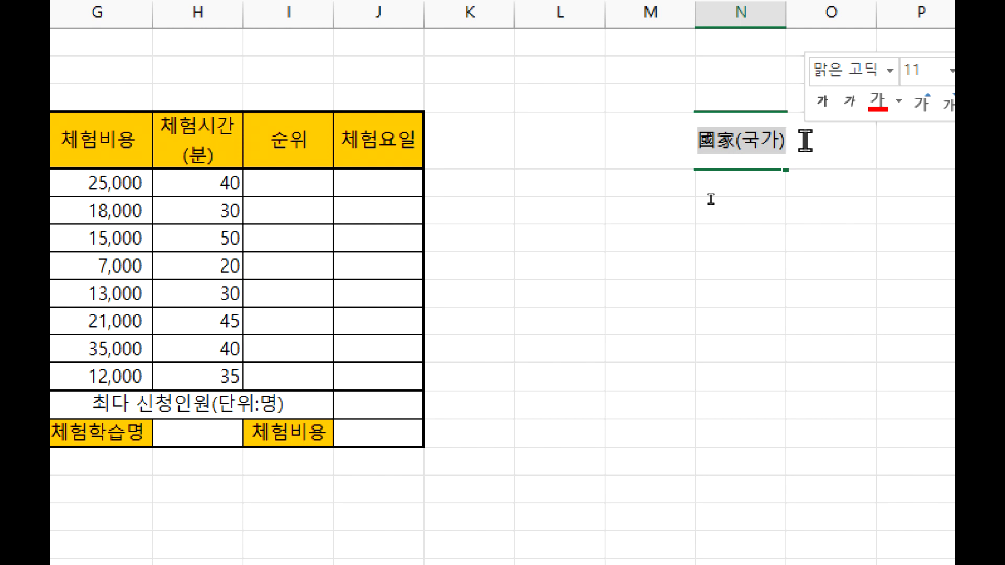
key(BackSpace)
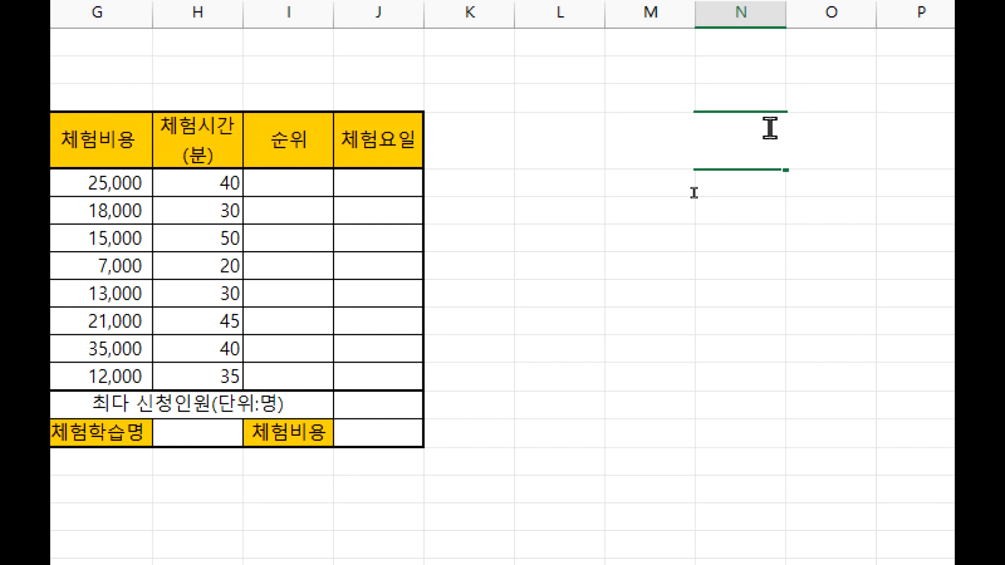
text(학교)
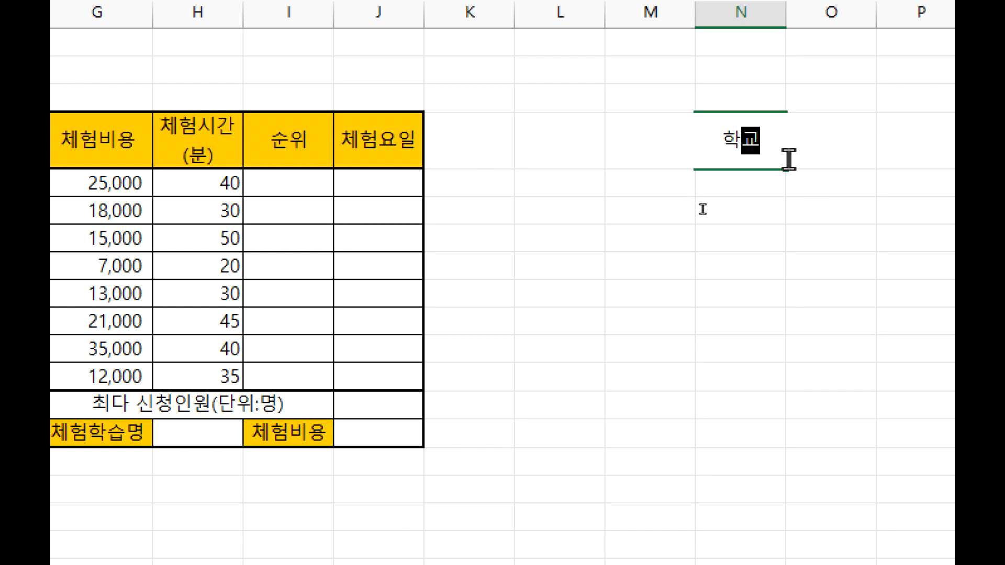
key(Hangul_Hanja)
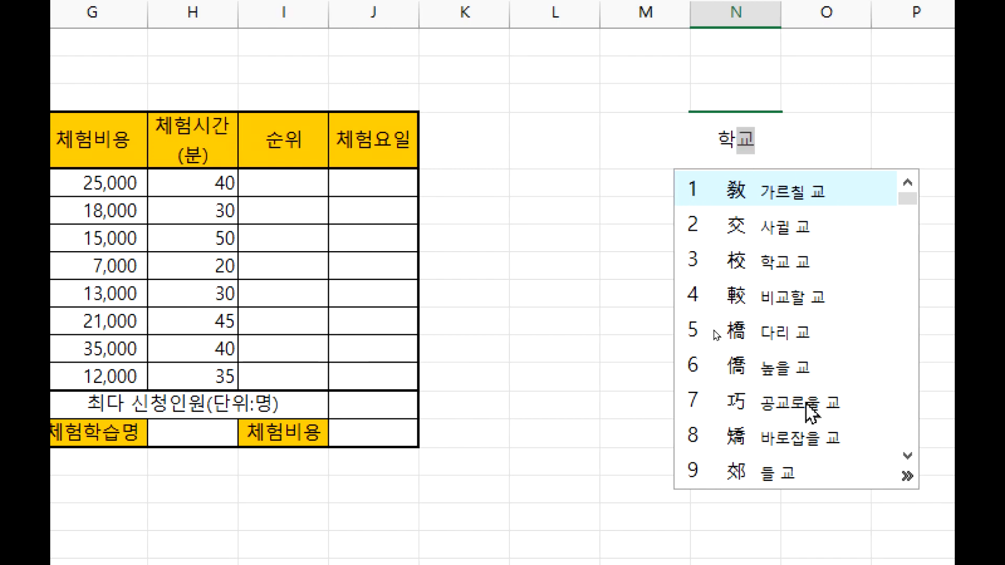
click(758, 139)
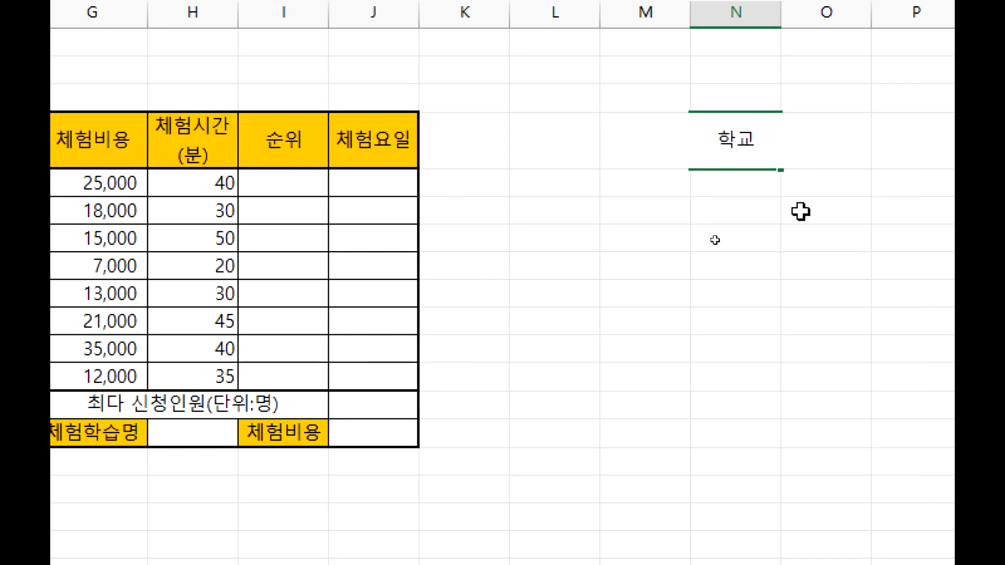
Convert the whole word 학교 in cell N4 to 學校 using the 漢字 input form.
key(Hangul_Hanja)
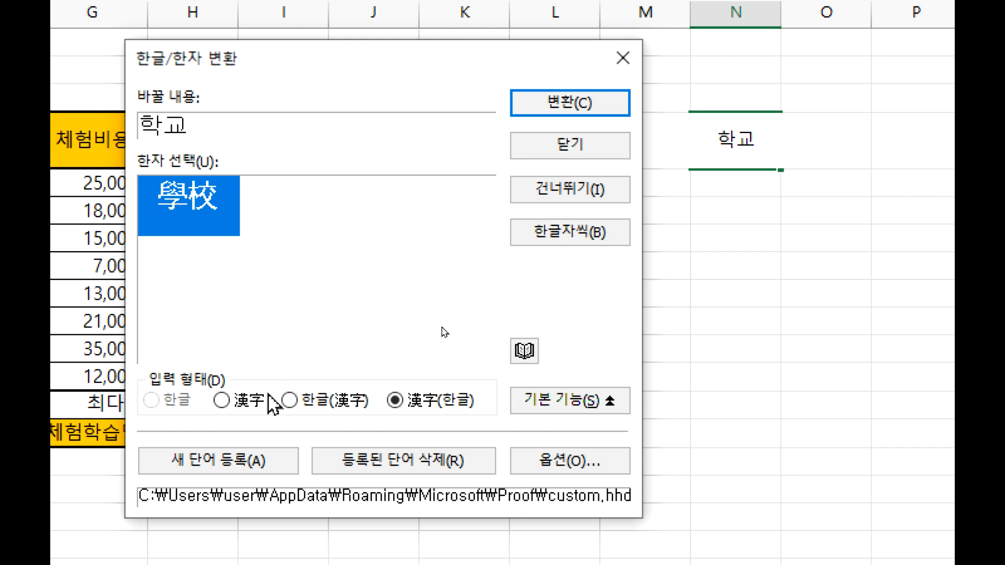
click(250, 404)
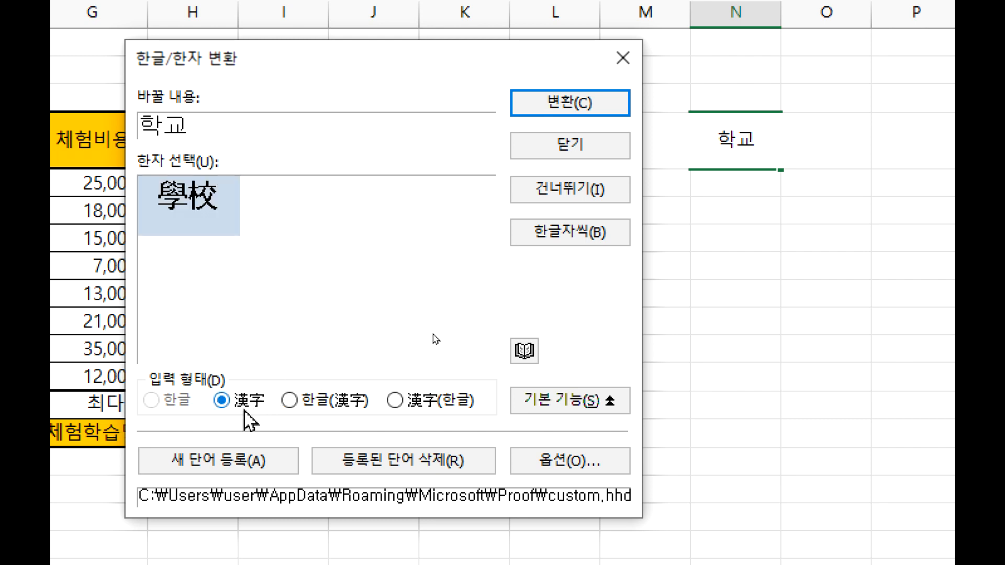
click(326, 405)
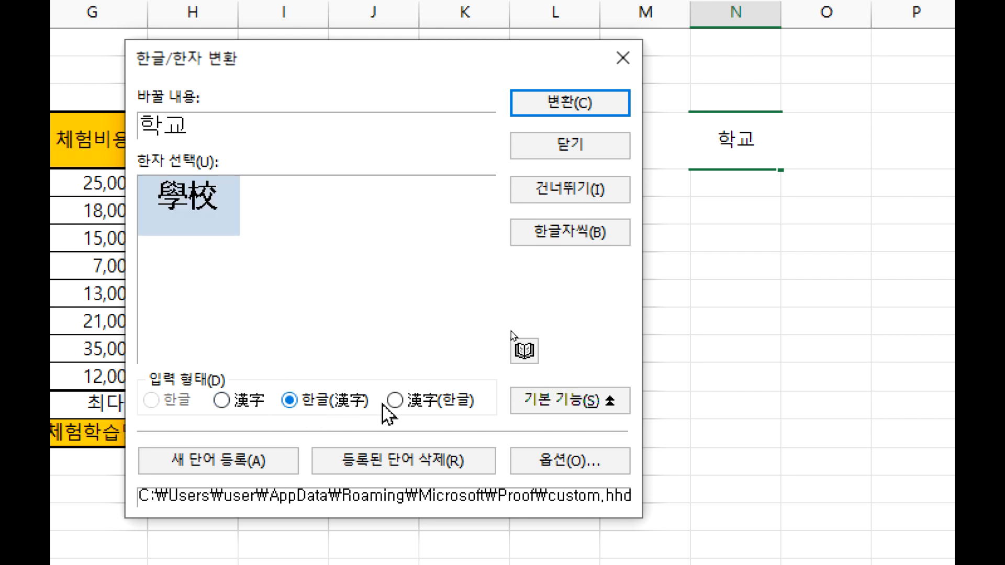
click(255, 400)
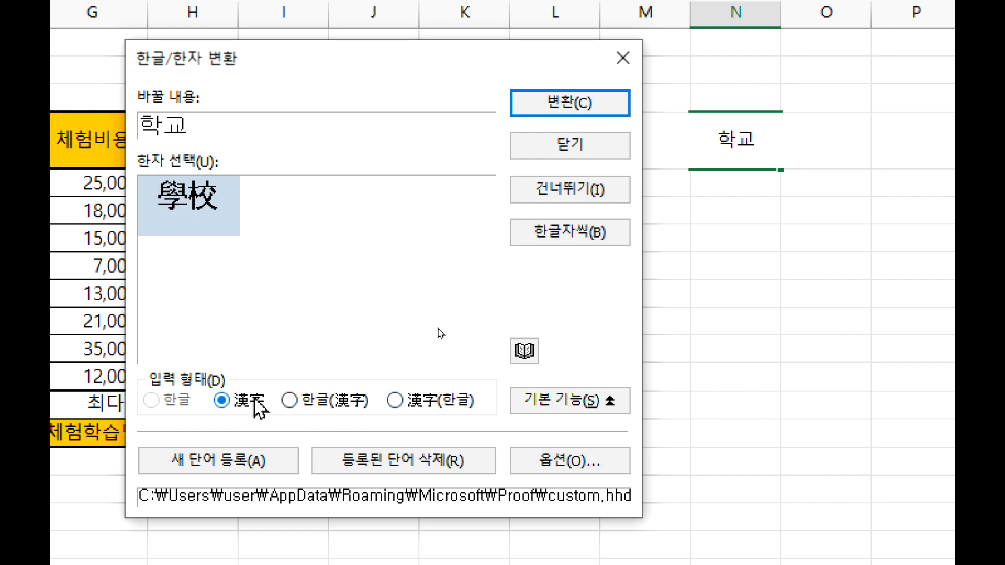
click(587, 102)
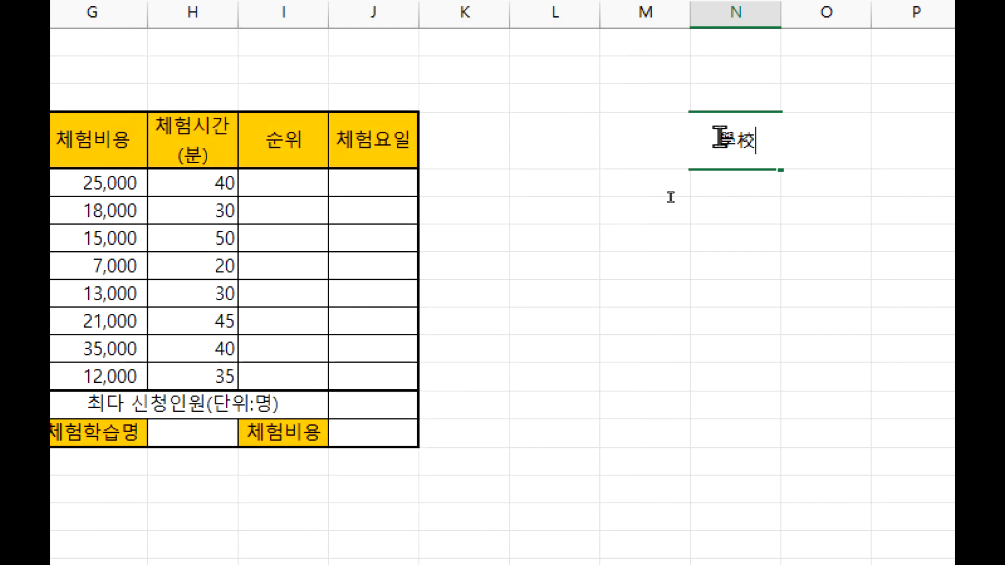
Convert the Hanja word 學校 in cell N4 back to the Hangul word 학교 using the 한글 input form.
drag(713, 139, 762, 142)
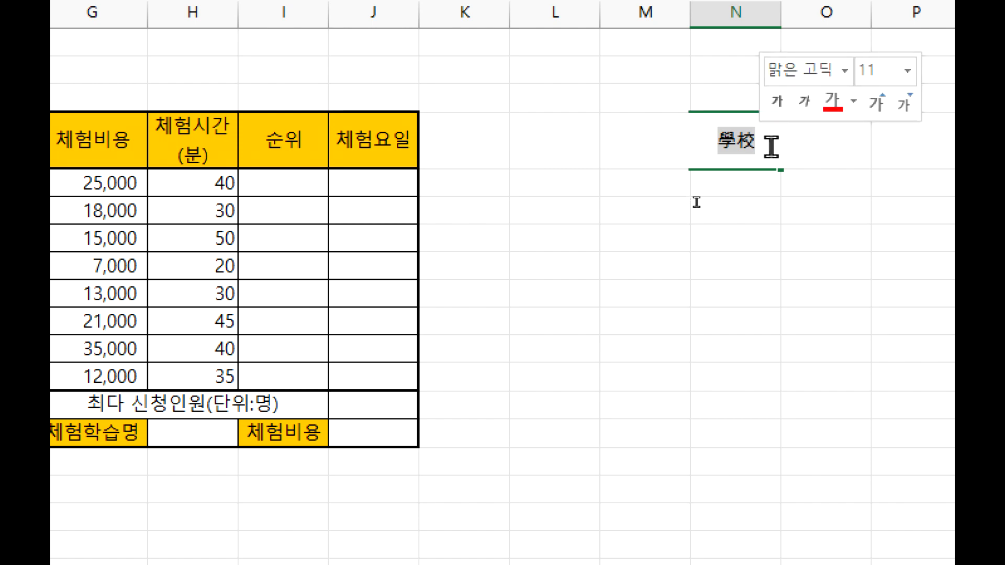
key(Hangul_Hanja)
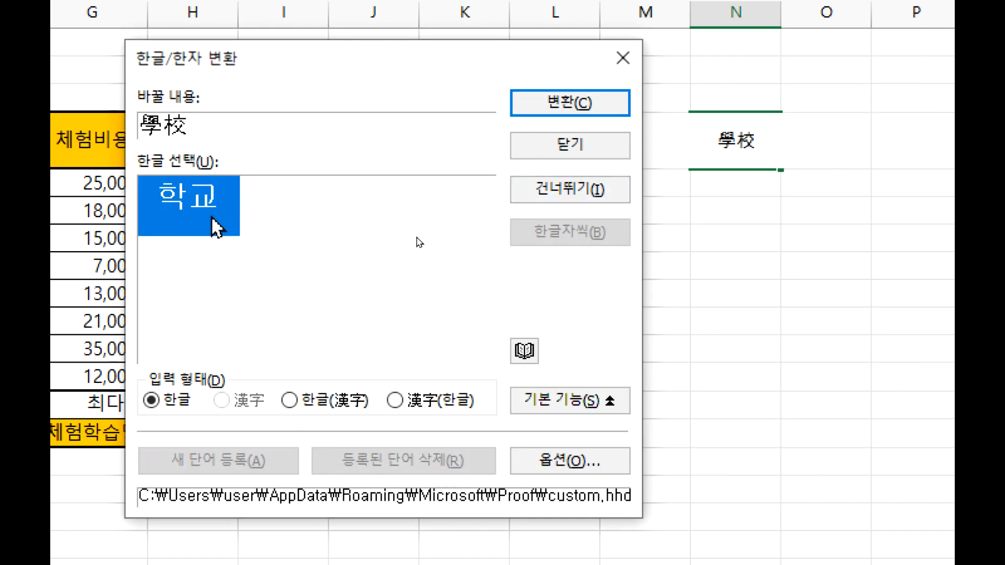
click(579, 113)
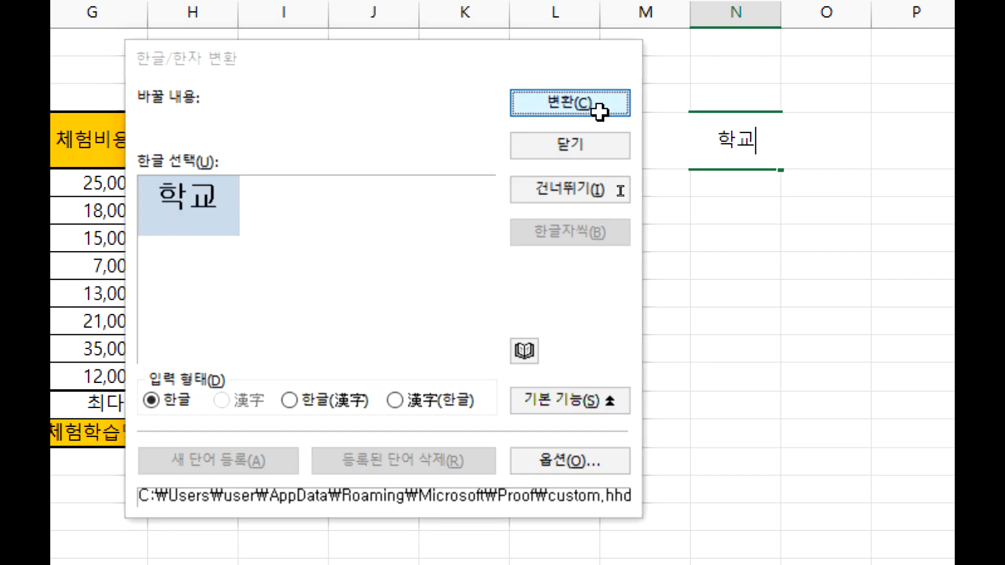
Clear the text from cell N4 and move to cell O4.
drag(713, 141, 763, 139)
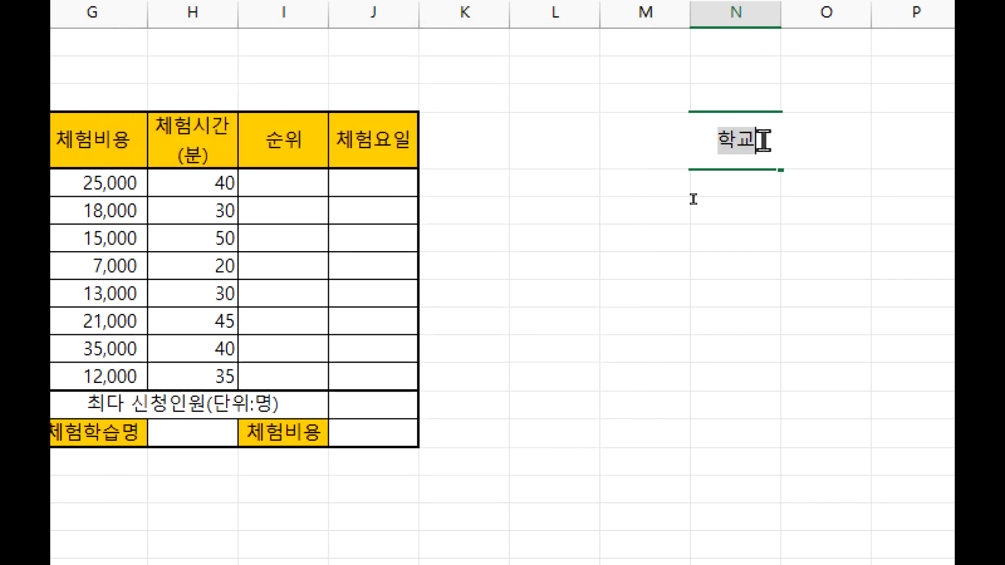
key(BackSpace)
click(739, 238)
click(733, 134)
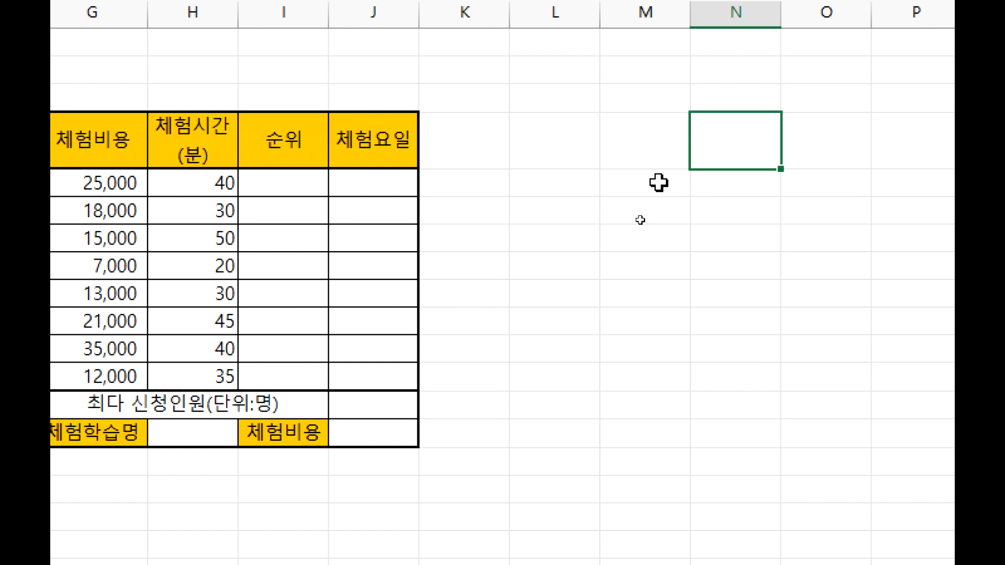
key(Right)
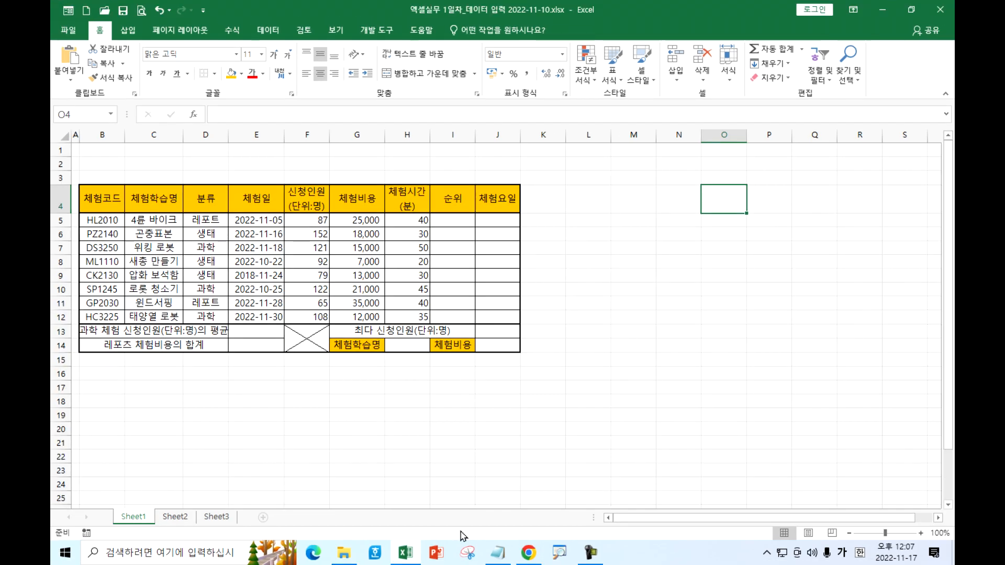
Switch to Notepad and add the note "한자표기는 가급적 하지 않는다." below the 한자, 기호, 특수문자 입력 line.
click(498, 552)
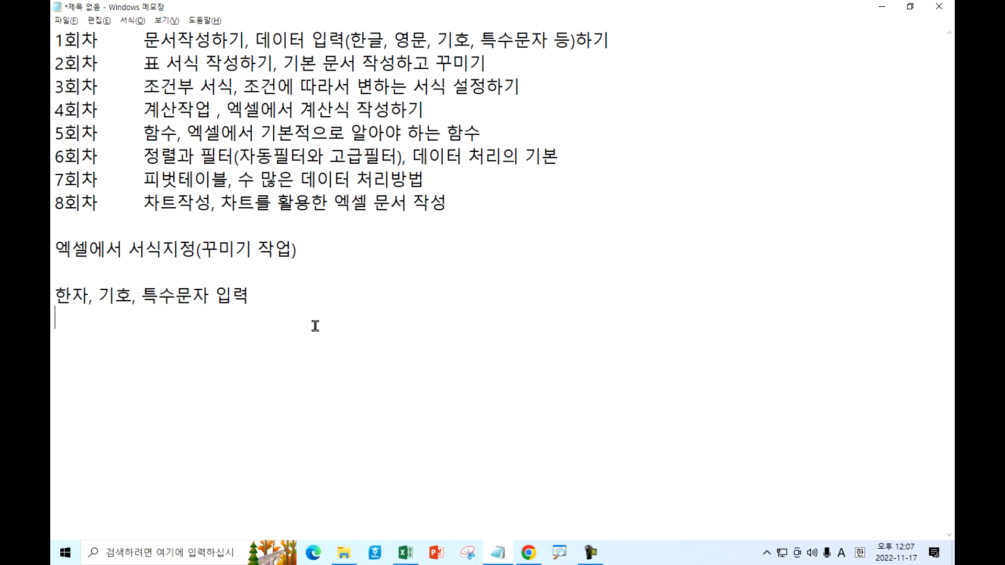
key(Hangul)
text(한자표긴)
text(는 가급)
text(적 하지 ㅇ낳)
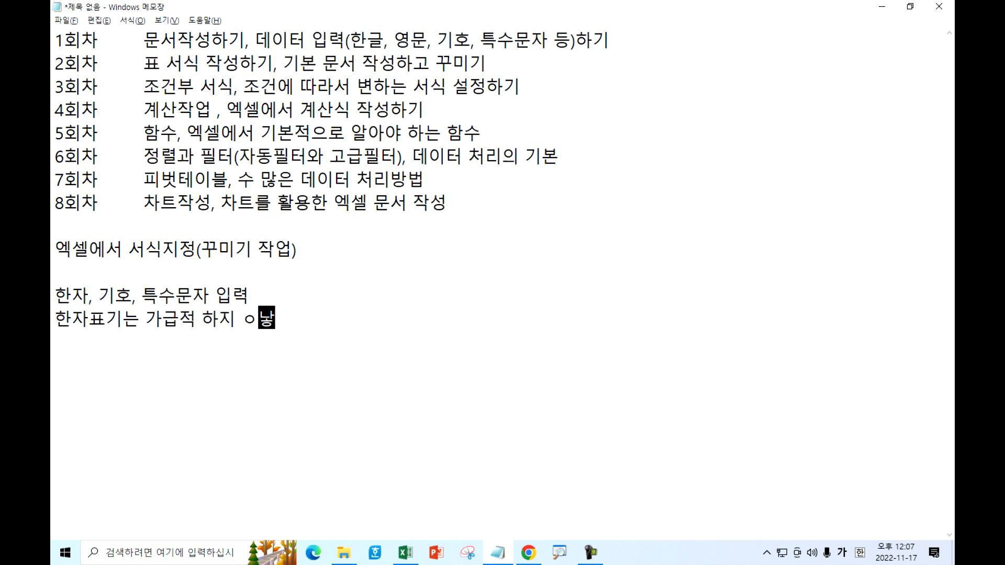
key(BackSpace)
key(BackSpace)
text(않는다,.)
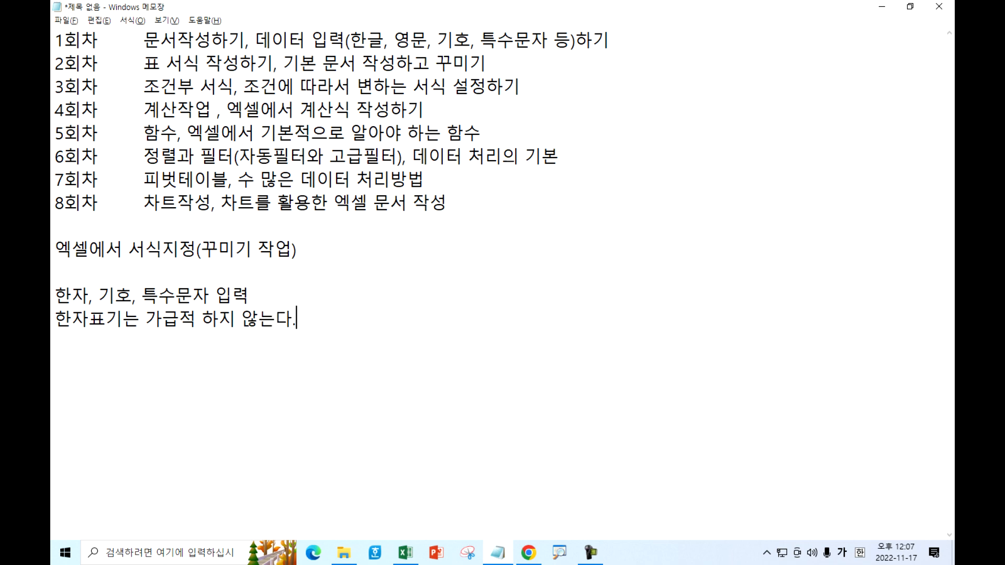
click(590, 552)
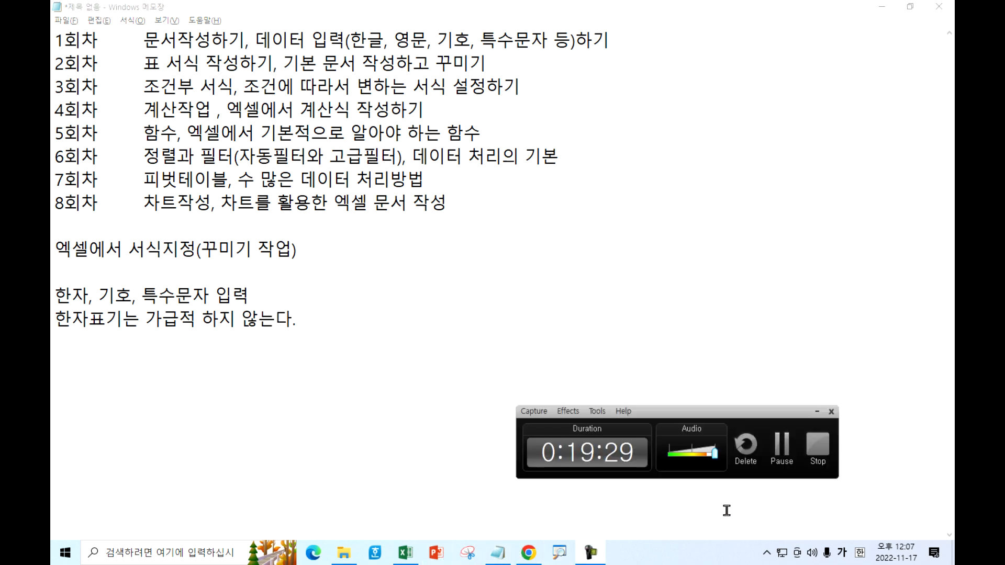
click(782, 461)
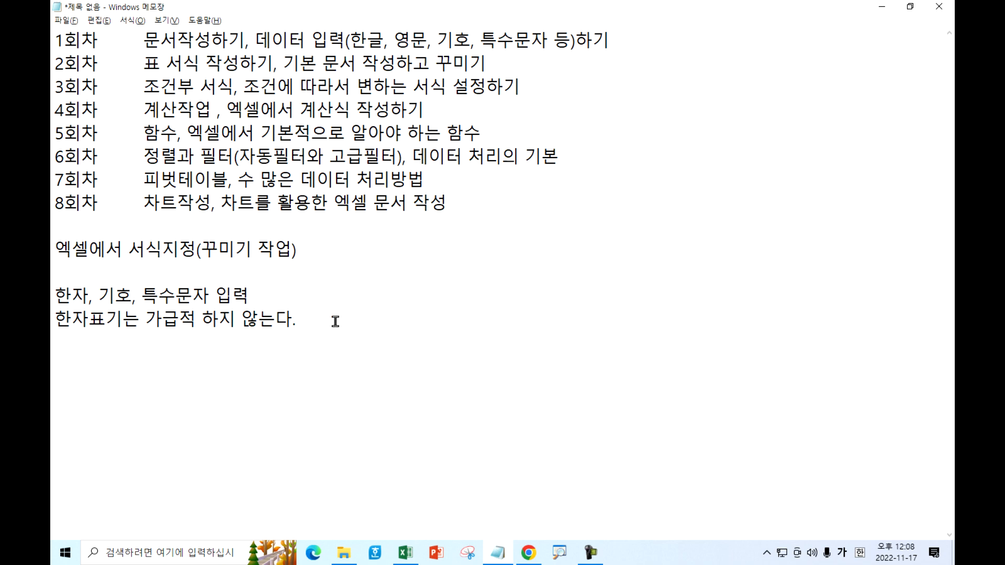
Add a new line reading "신문, 방송, 언론, 잡지 > 우리말 표기법, 외래어 표기법" below the Hanja note.
key(Return)
text(시)
text(문, 방소)
text(ㅇ, 언ㄹ)
text(, ㅈ)
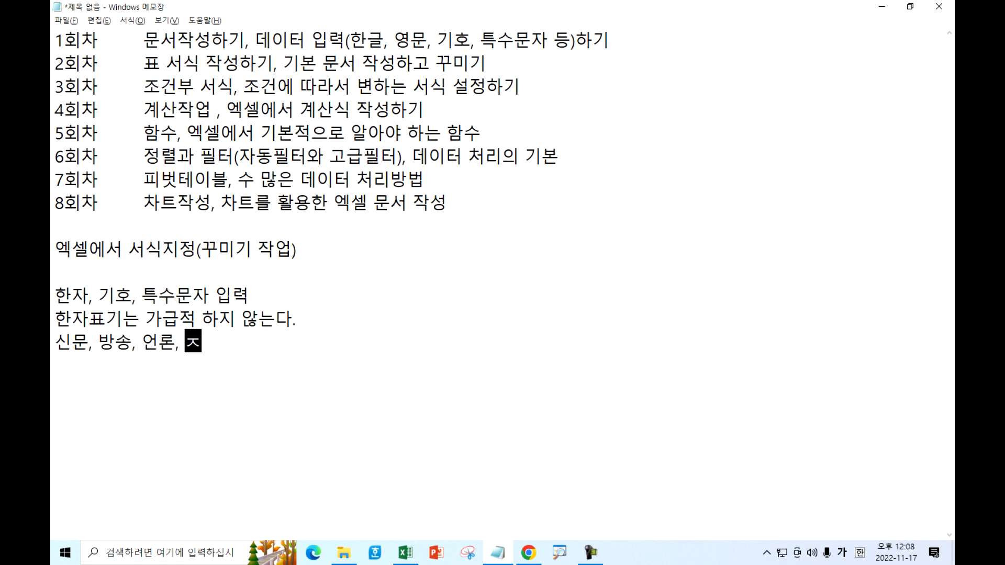
text(지)
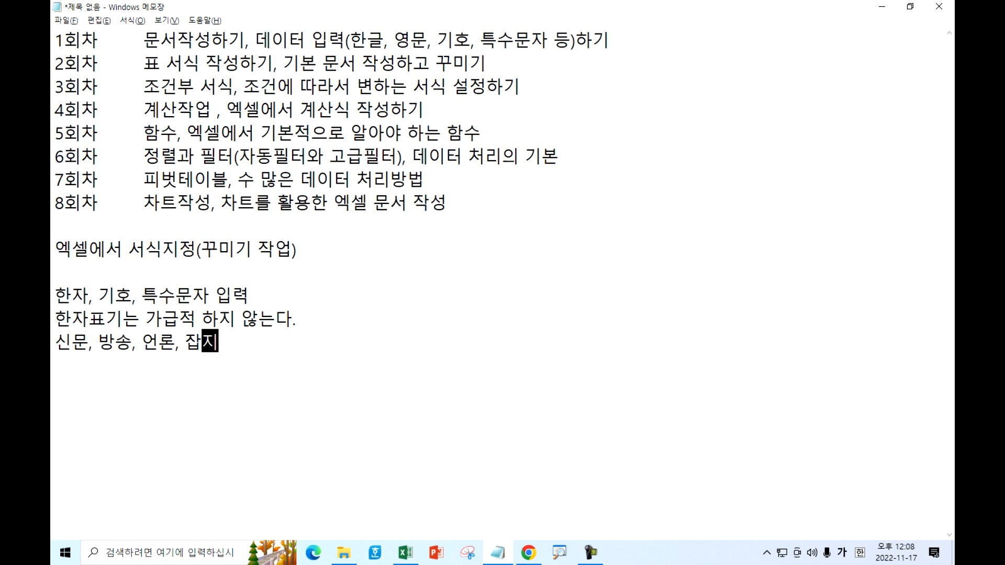
text( > 매너ㄴ)
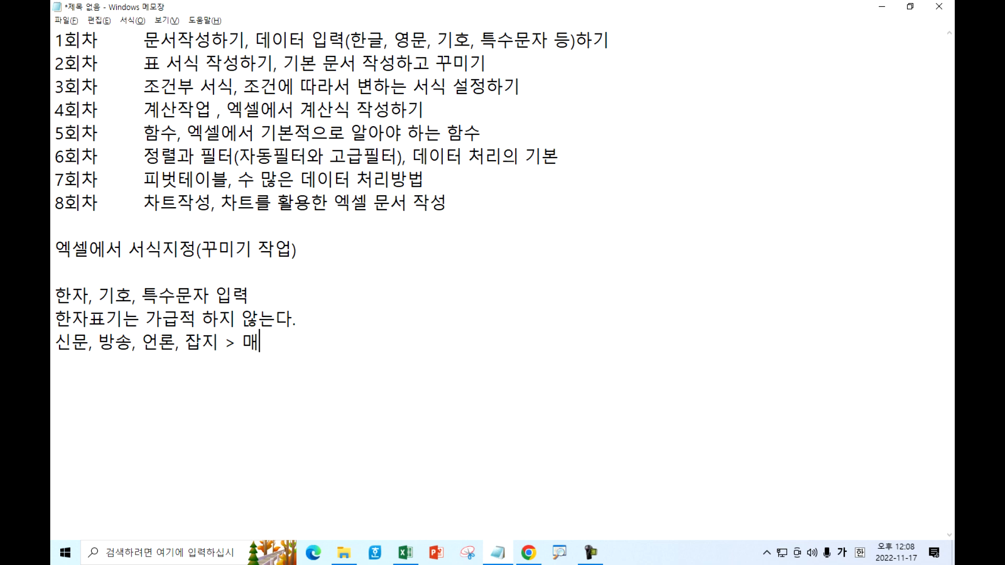
text(우리말 표긷)
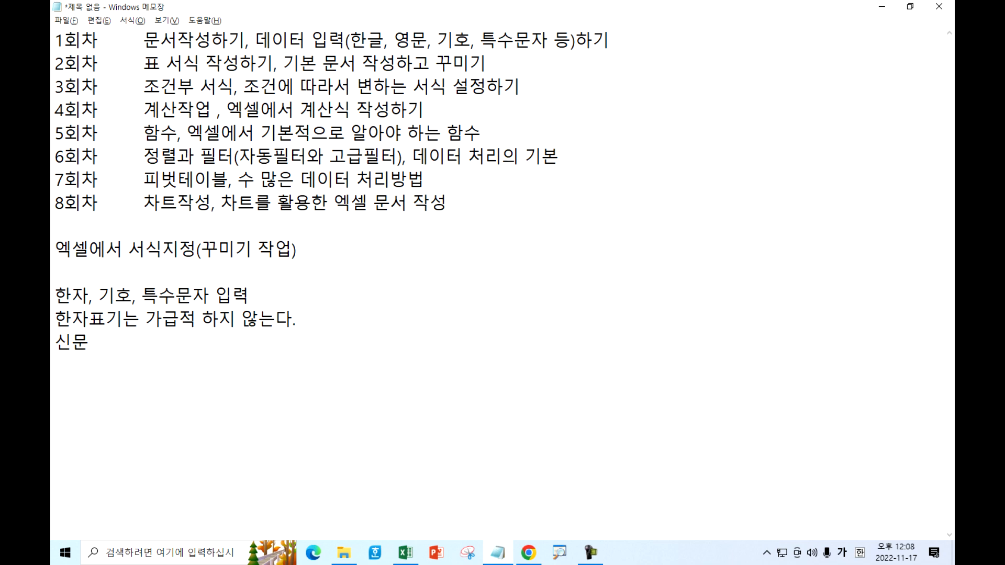
text(외)
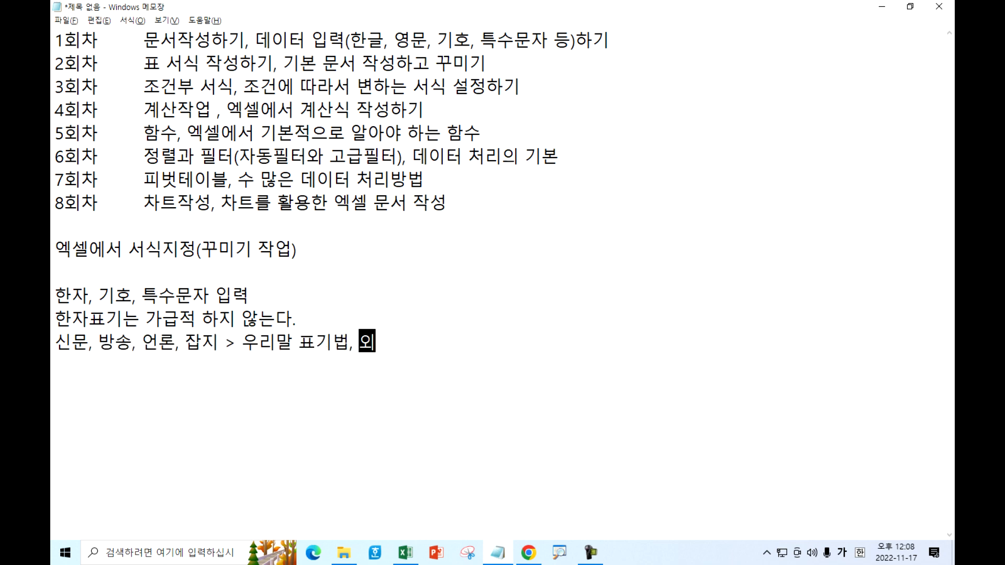
text(래어 표기법)
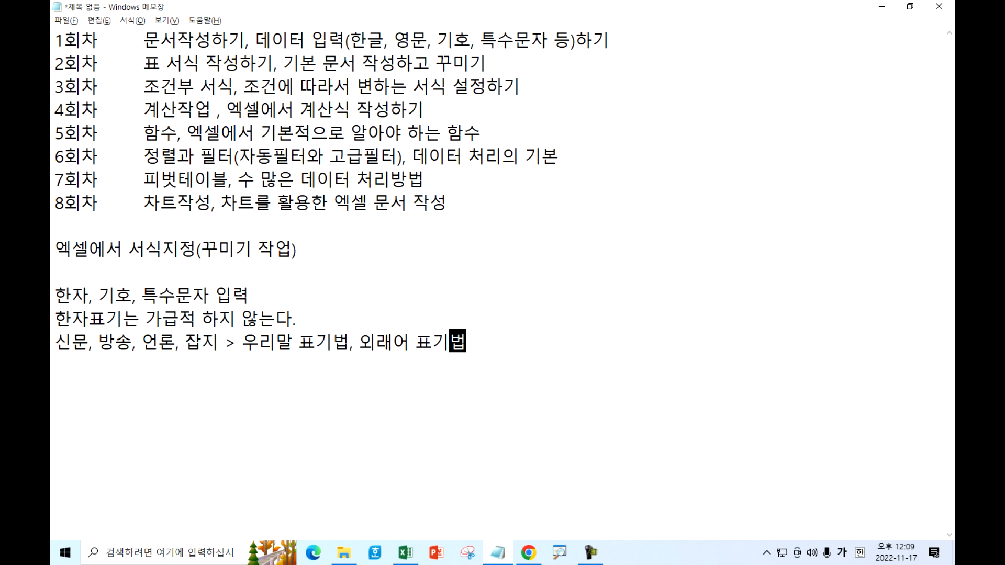
Insert "(표준말)" directly after 우리말 표기법 in the last line.
key(Left)
key(Left)
key(Left)
key(Left)
key(Left)
key(Left)
key(Left)
key(Left)
key(Left)
text((표준말))
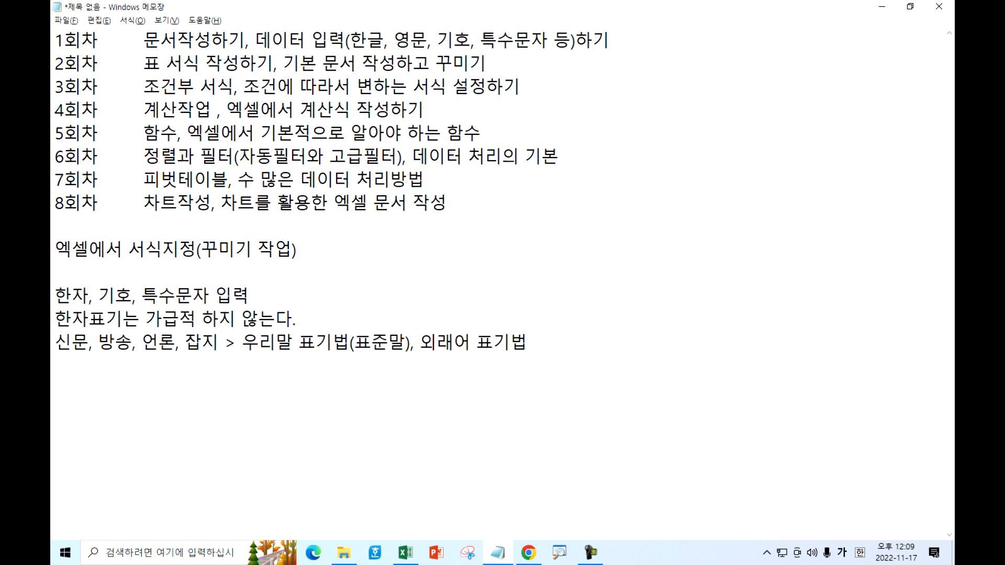
Append an opening parenthesis and the spelling examples "블럭X, 블록O" after 외래어 표기법.
key(End)
text(()
drag(291, 132, 413, 202)
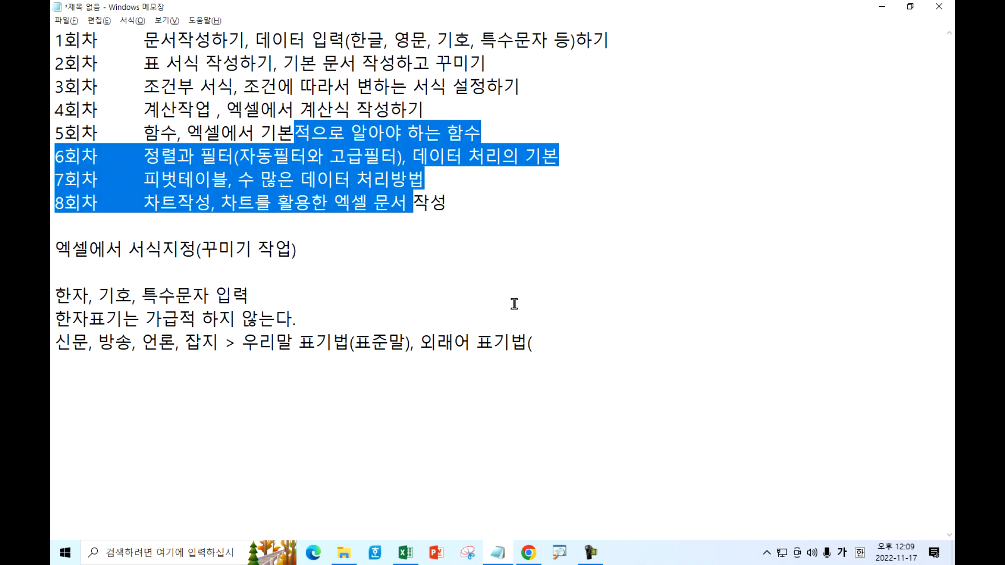
click(544, 340)
text(블럭)
key(Hangul)
text(X)
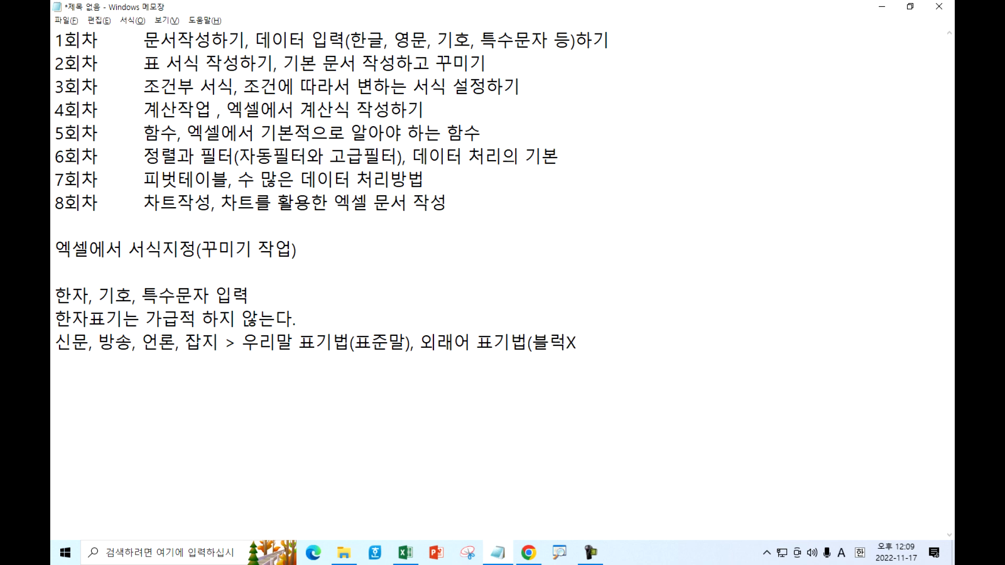
text(,)
key(Hangul)
text(블록)
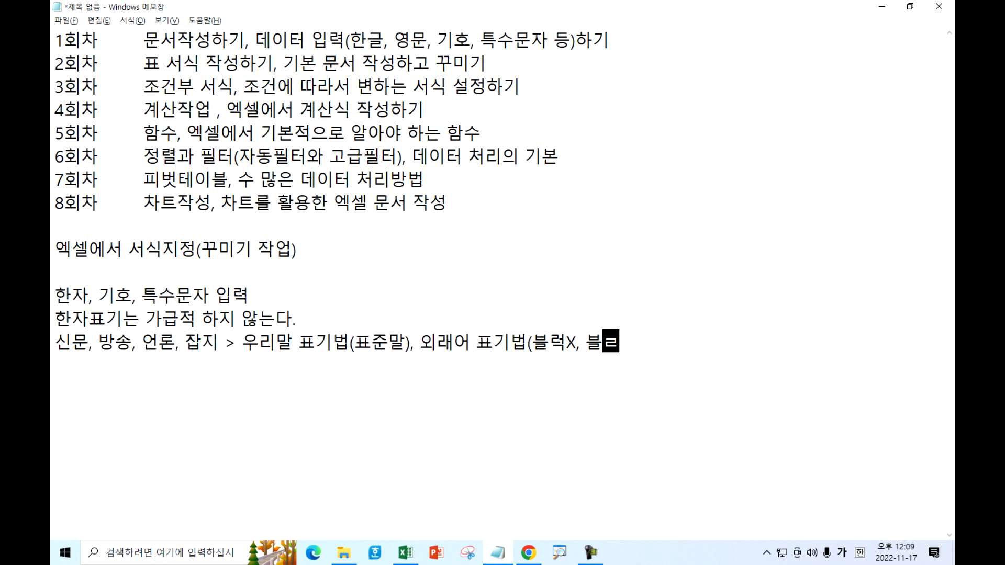
key(Hangul)
text(O)
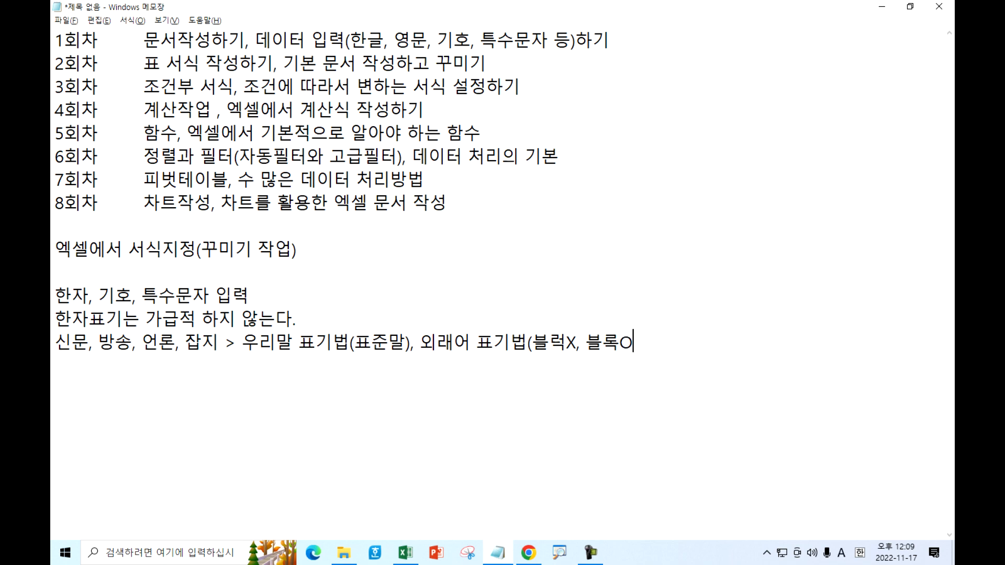
Continue the spelling examples with ", 워크샵X, 워크숍O".
text(, )
text(dn)
key(BackSpace)
key(BackSpace)
key(Hangul)
text(워크샵)
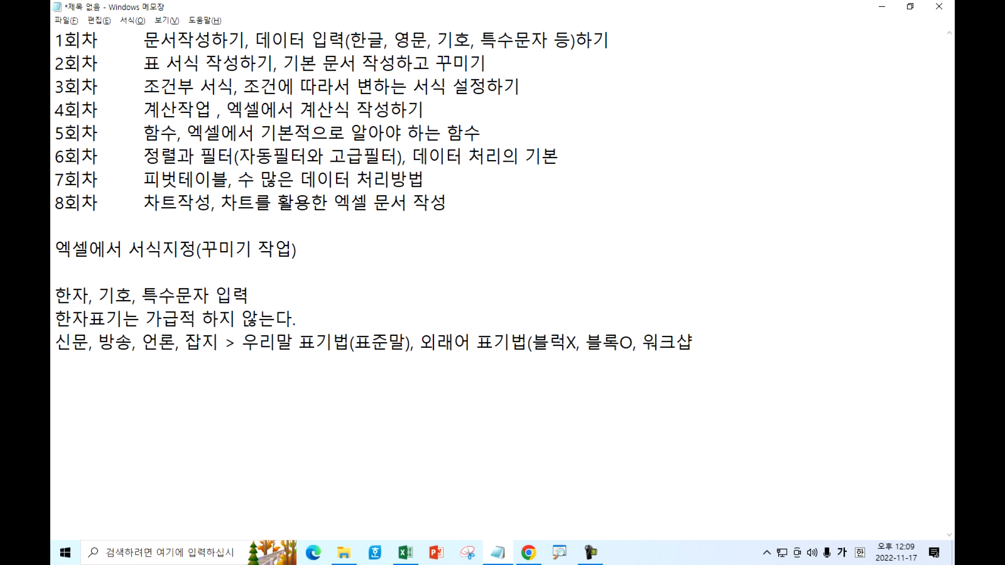
key(Hangul)
text(X,)
key(Hangul)
text(워크숍)
key(Hangul)
text(O)
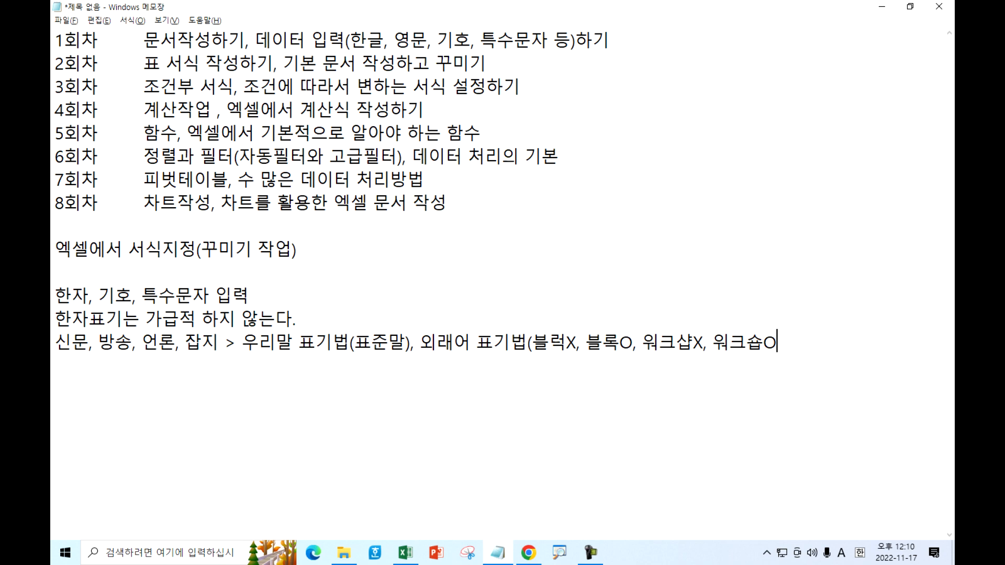
Add the spelling pair ", 짜집기X, 짜깁기O" to the end of the examples.
text(, Wk)
key(BackSpace)
key(BackSpace)
key(Hangul)
text(짜집ㄱㅣ)
key(Hangul)
text(X,)
key(Hangul)
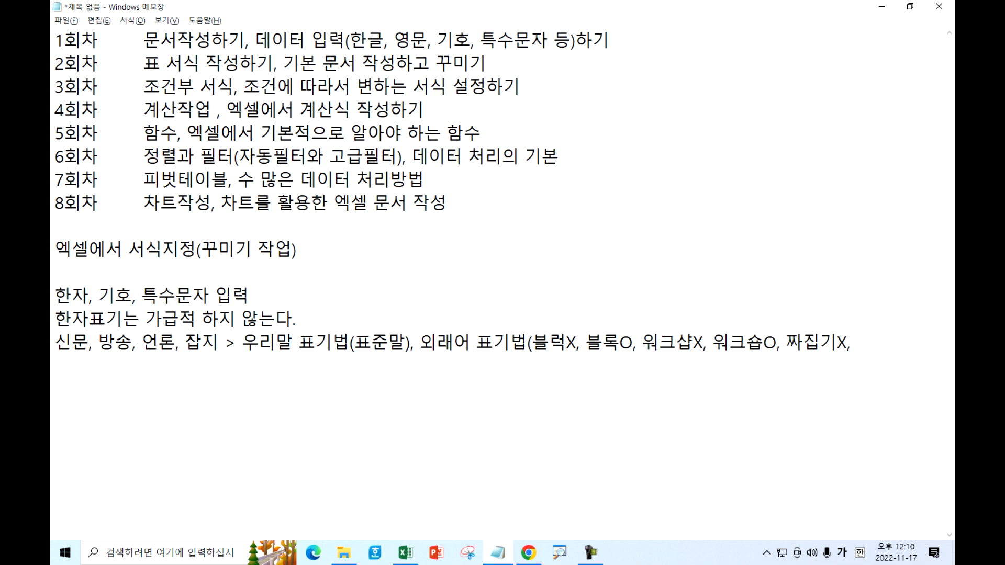
text(짜깁ㄱ)
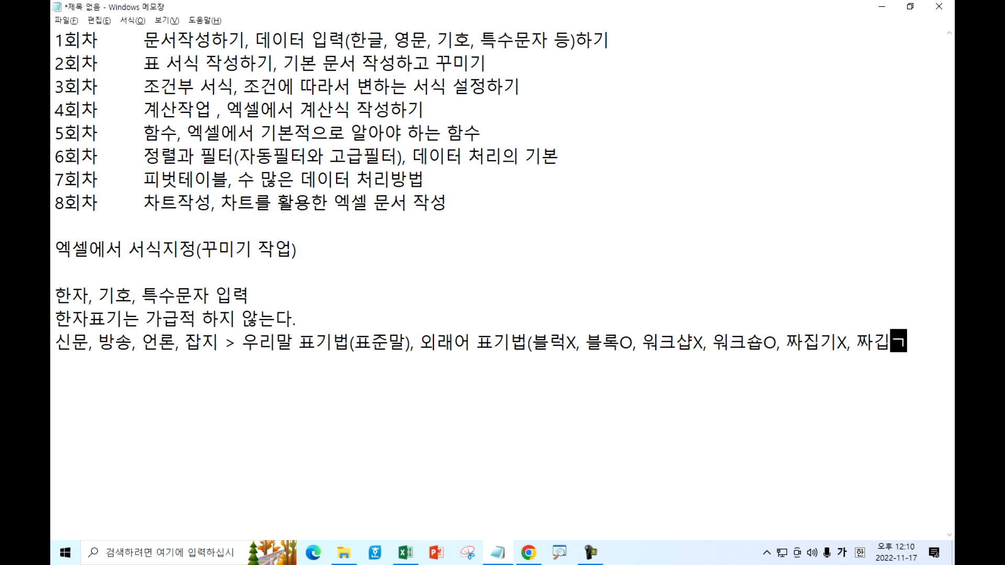
text(ㅣ)
key(Hangul)
text(O)
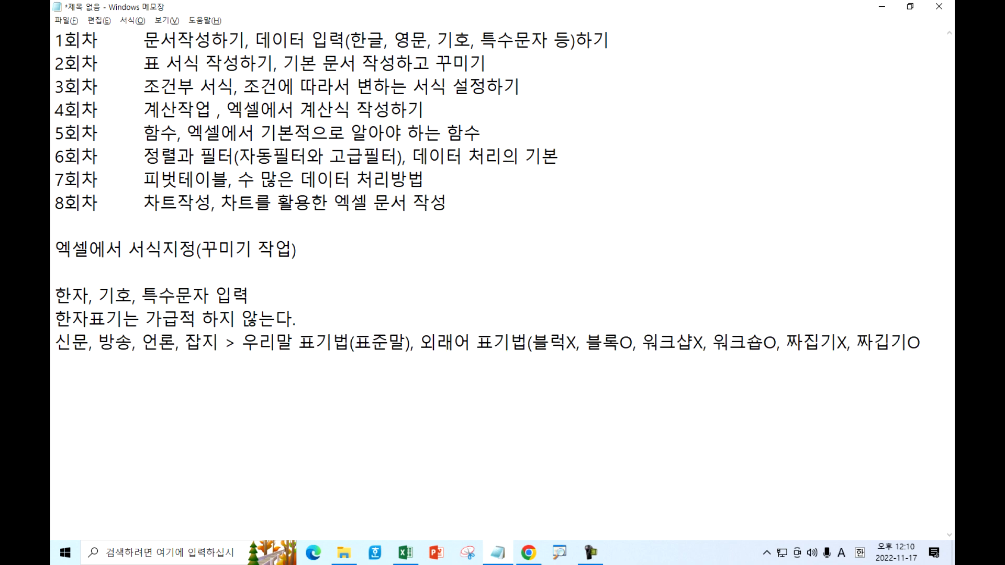
Add the spelling pair ", 휴계소X, 휴게소O" to the end of the examples.
text())
key(BackSpace)
text(, gbrk)
key(BackSpace)
key(BackSpace)
key(BackSpace)
key(BackSpace)
text(gB)
key(BackSpace)
key(BackSpace)
key(Hangul)
text(휴계소)
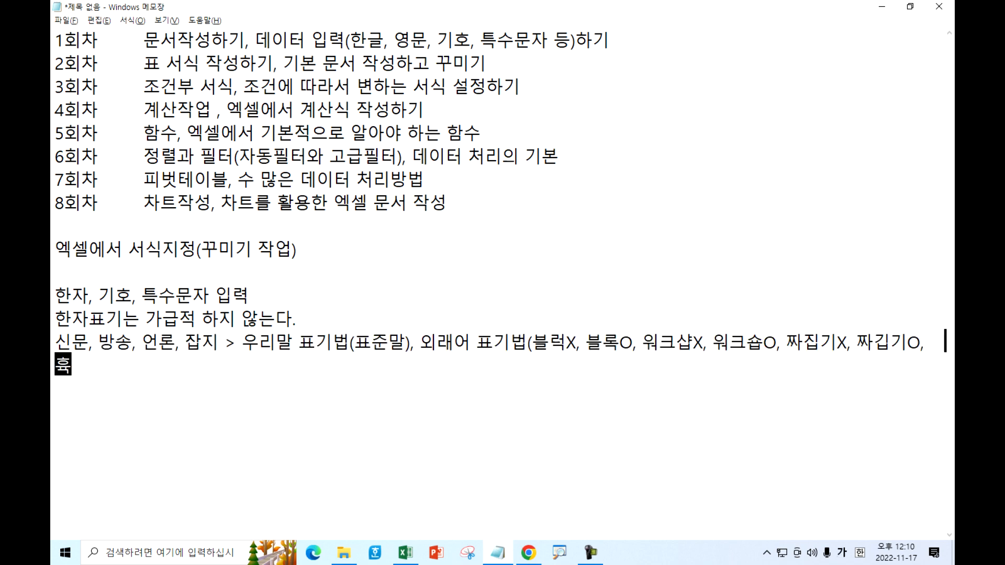
key(Hangul)
text(X)
text(m,)
key(BackSpace)
key(BackSpace)
key(BackSpace)
text(,)
key(Hangul)
text(휴게소)
key(Hangul)
text(O)
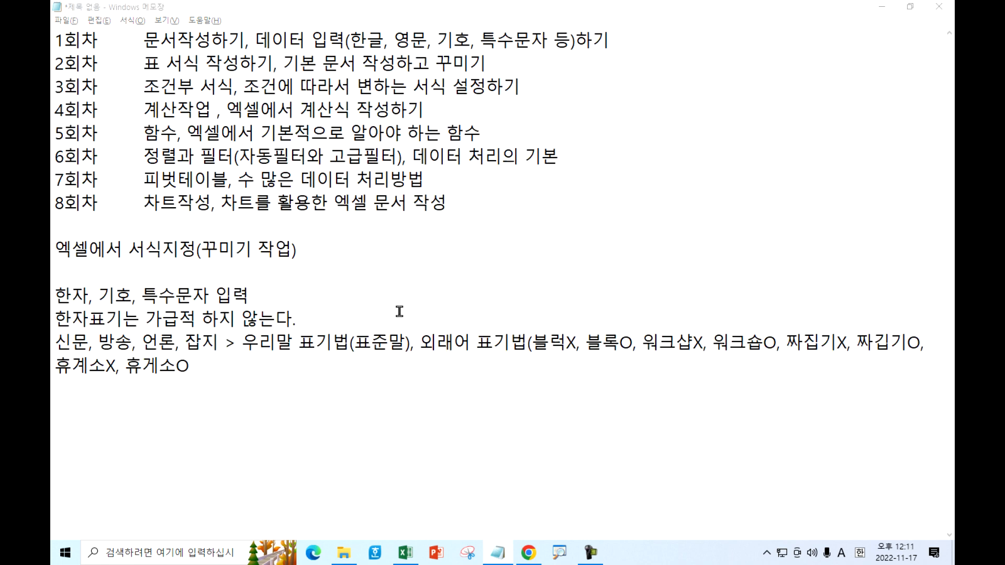
Finish the list of spelling examples with a closing parenthesis after 휴게소O.
click(517, 500)
click(397, 556)
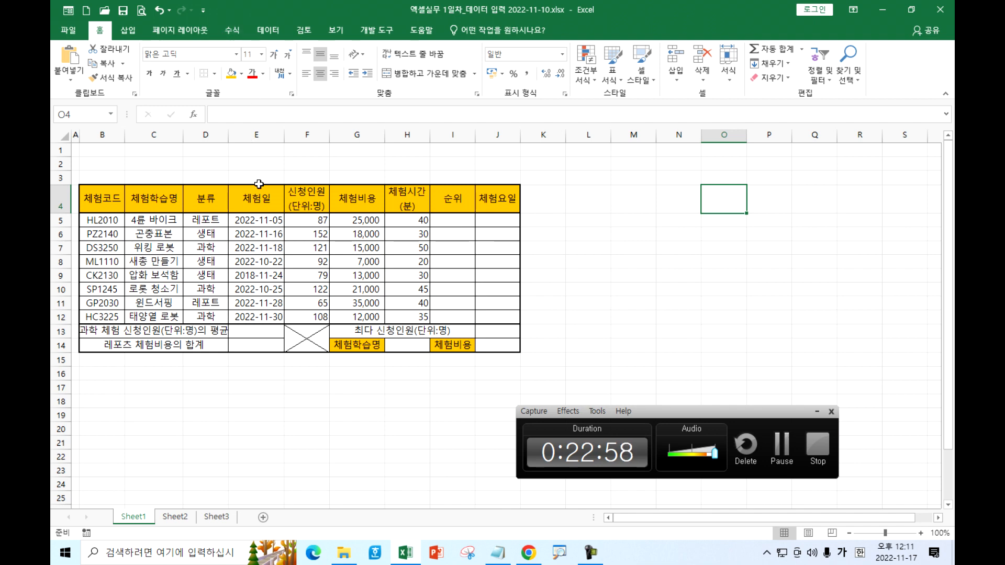
click(497, 552)
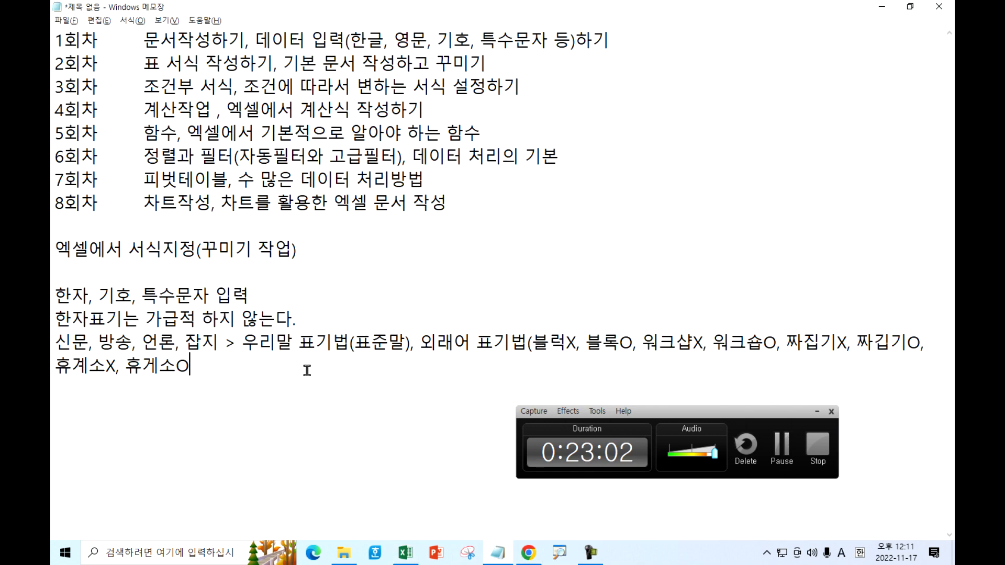
text())
click(816, 412)
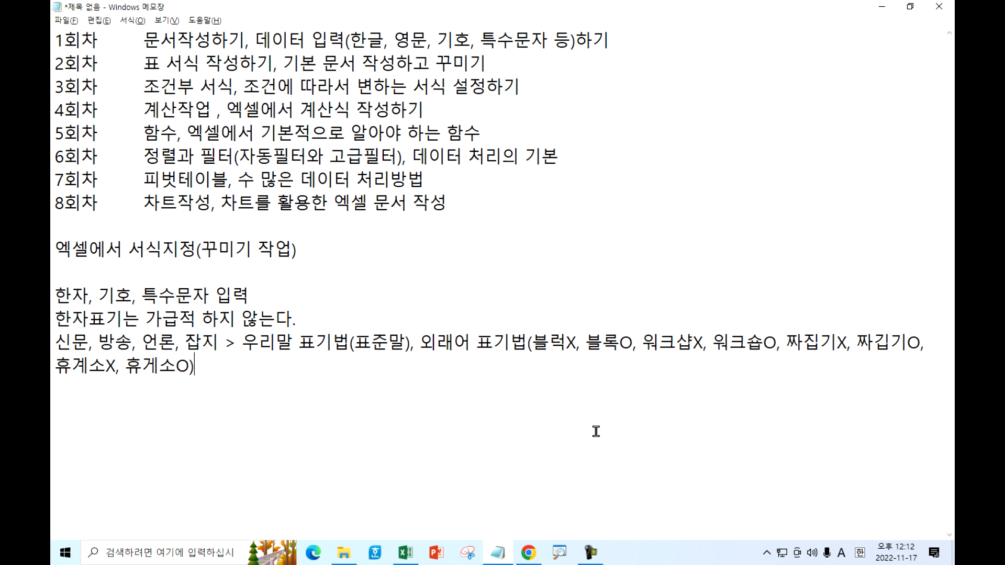
Highlight 워크샵 and 워크숍 in turn, and start a new line separated by one blank line below the spelling notes.
drag(643, 343, 691, 344)
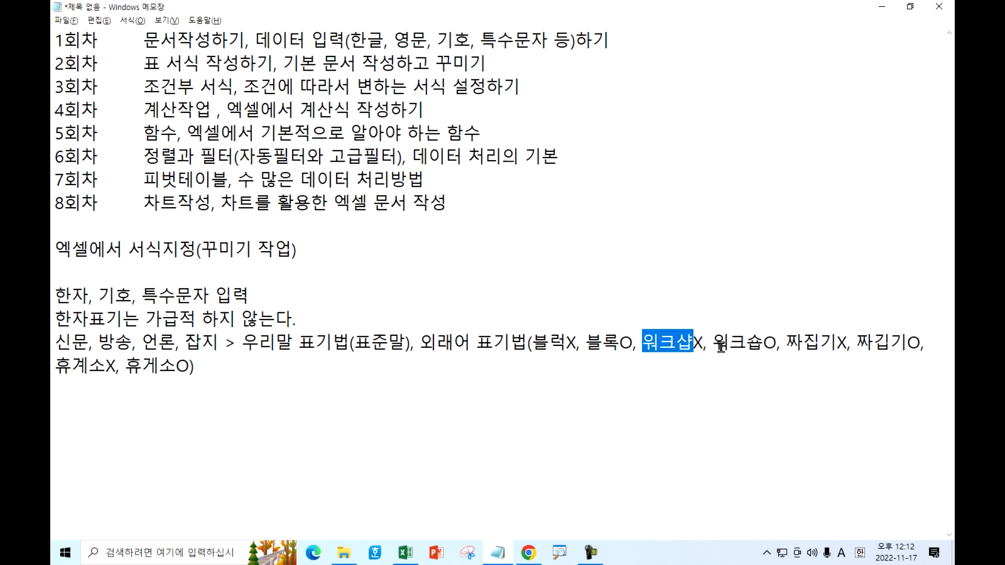
drag(729, 343, 764, 345)
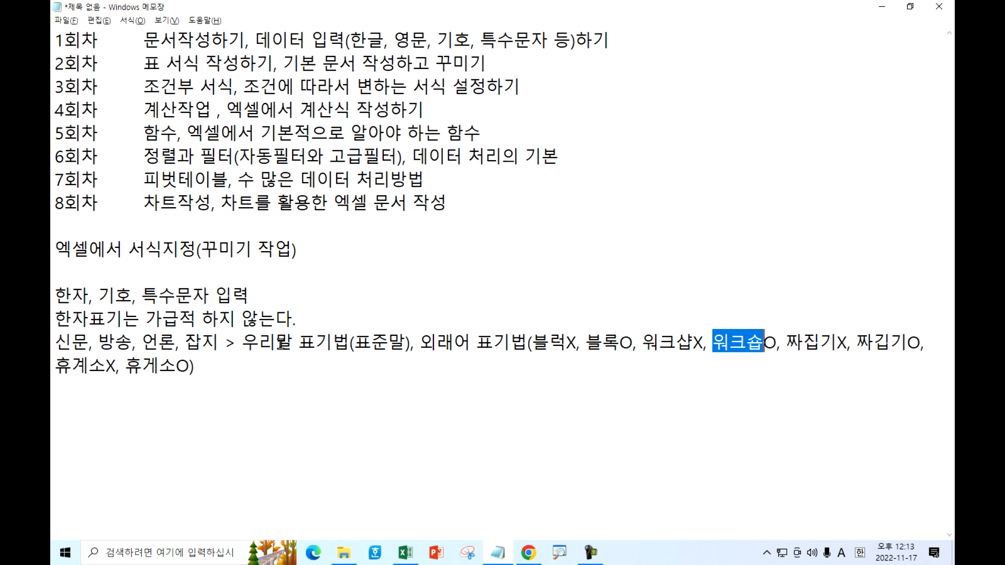
click(347, 369)
key(Return)
key(Return)
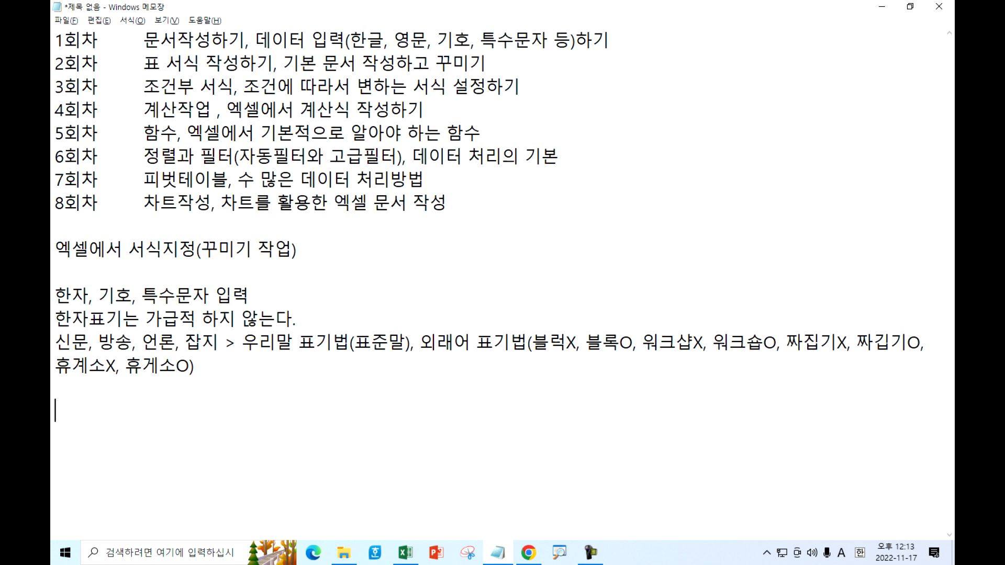
Append an opening parenthesis and "고문헌," to the line 한자표기는 가급적 하지 않는다.
click(234, 382)
click(324, 320)
text((r)
key(BackSpace)
key(Hangul)
text(고문)
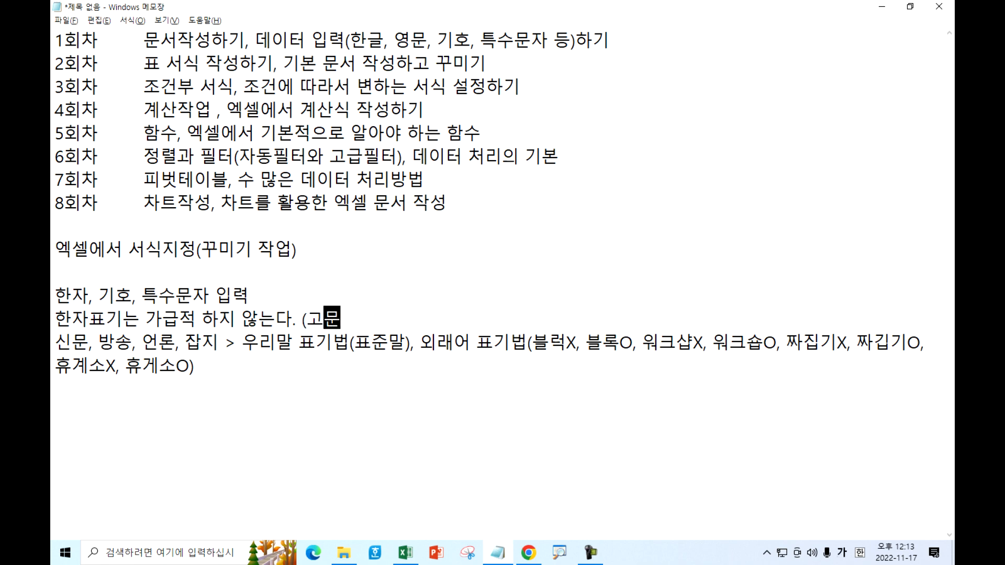
text(헌,)
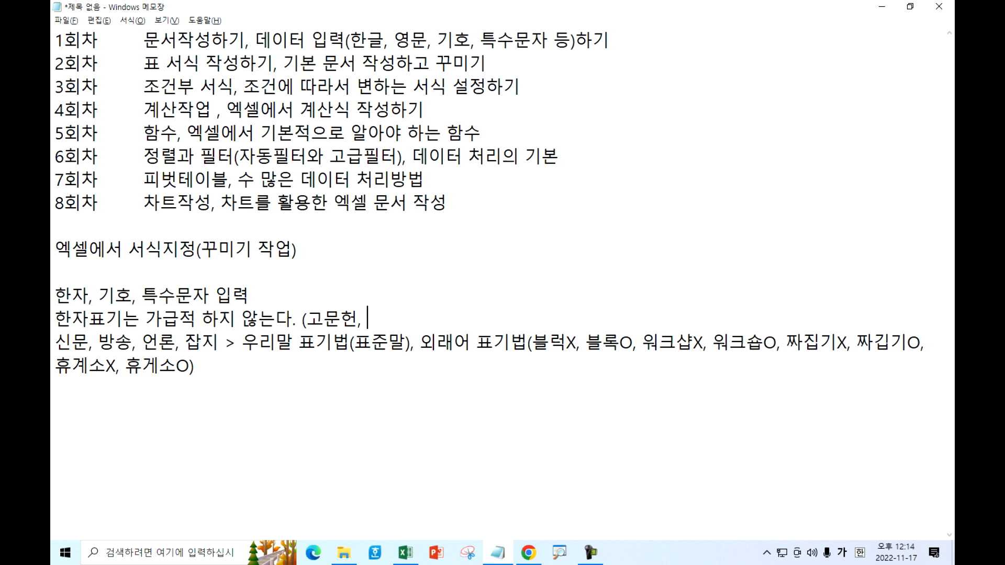
Continue the parenthesised list after 고문헌 with "법률, 스쿨 School".
text(버ㄹ)
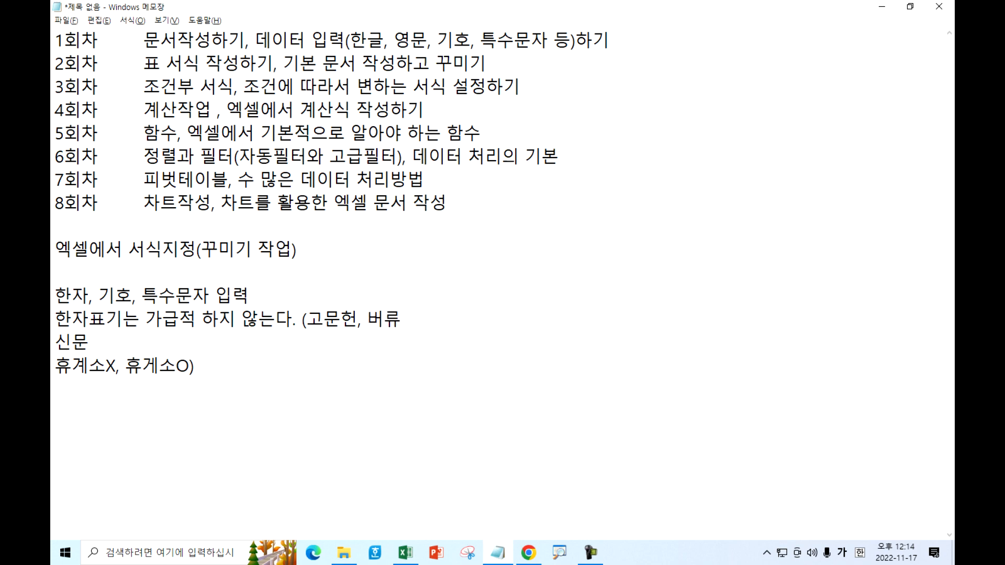
key(BackSpace)
text(ㅂ률)
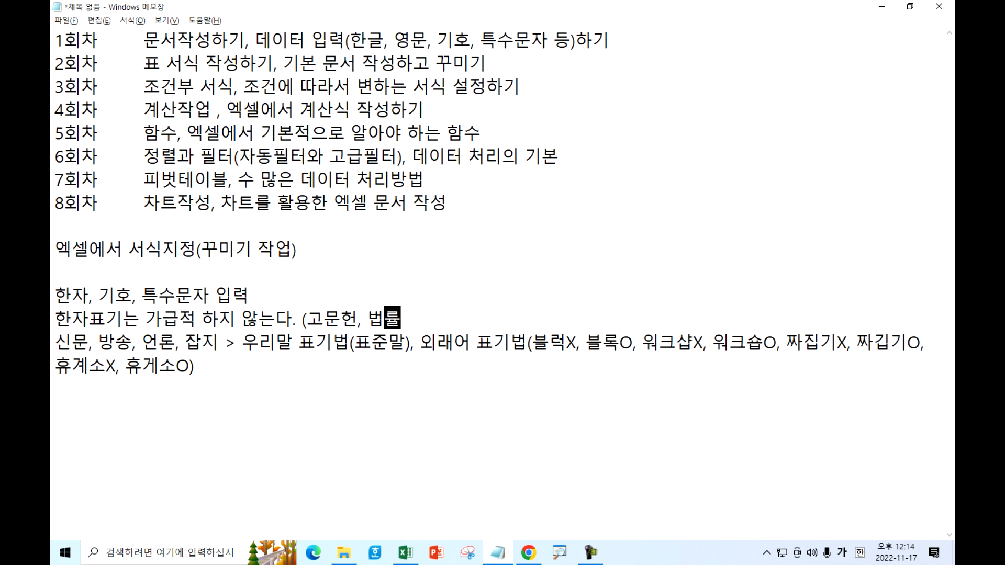
text(,)
text(ㅅㅡ쿨)
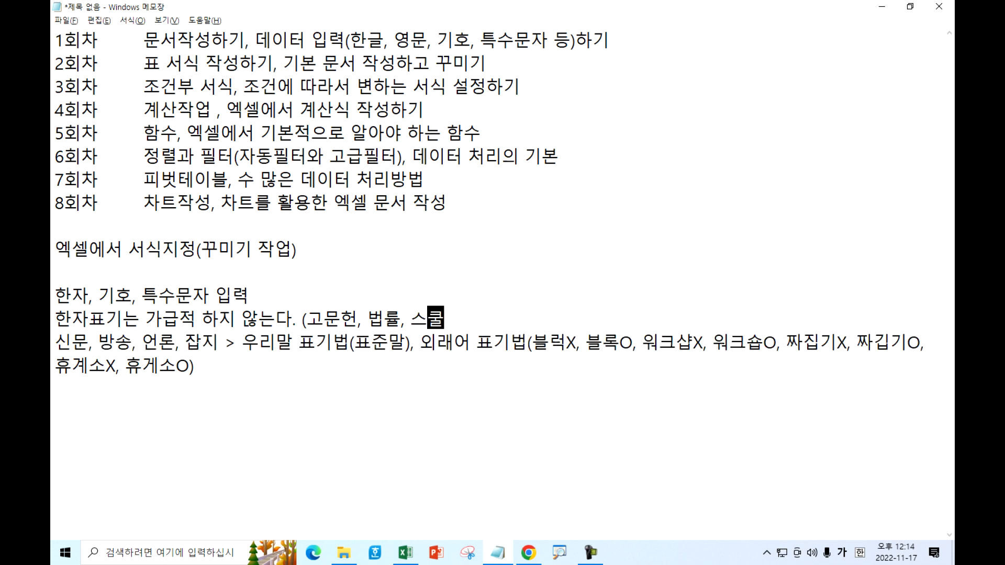
key(Hangul)
text(School)
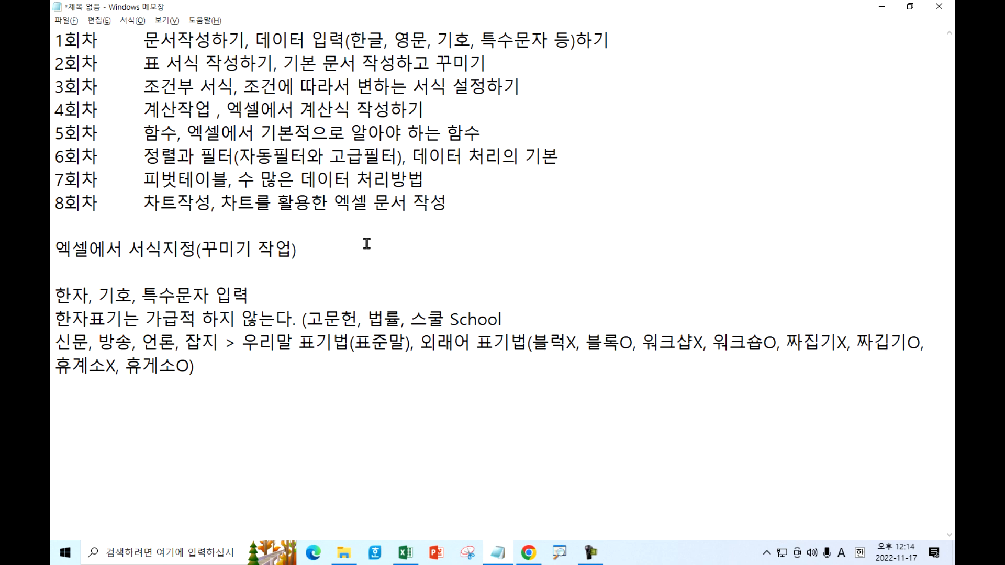
Insert "의학용어," between 법률 and 스쿨 in the parenthesised list.
drag(450, 322, 504, 321)
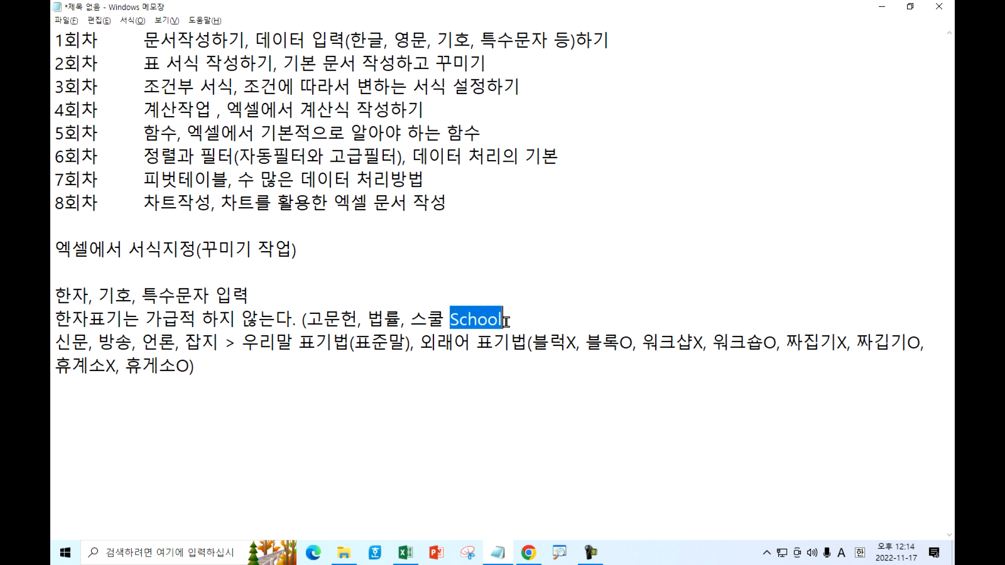
click(505, 321)
click(412, 321)
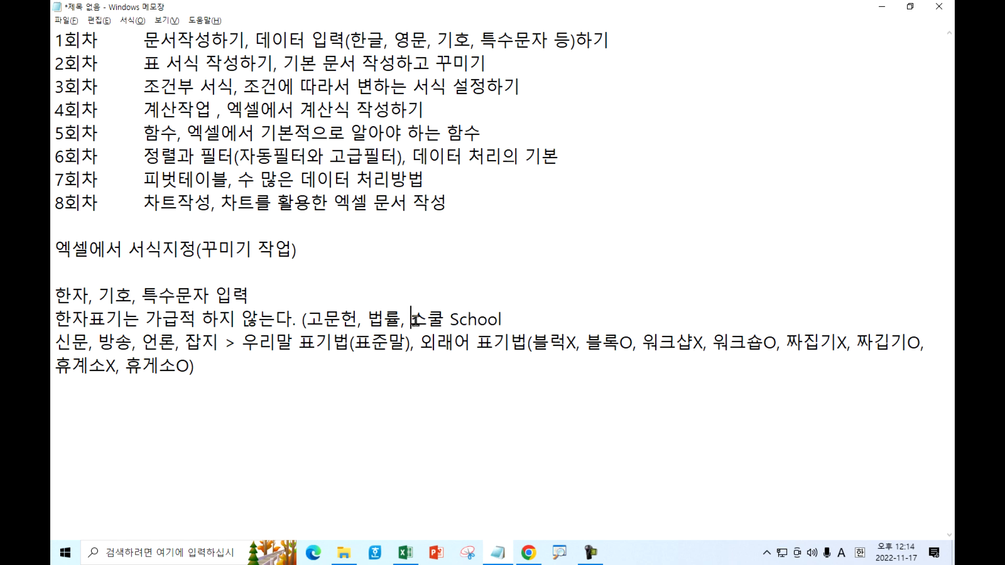
text(,)
key(BackSpace)
key(BackSpace)
text(dml)
key(BackSpace)
key(BackSpace)
key(BackSpace)
key(Hangul)
text(의)
text(학용어,)
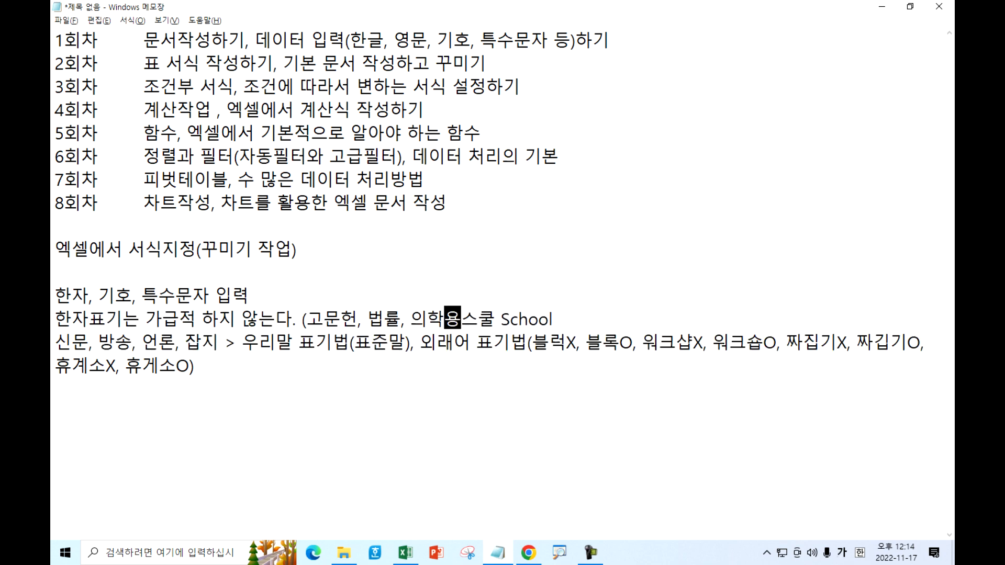
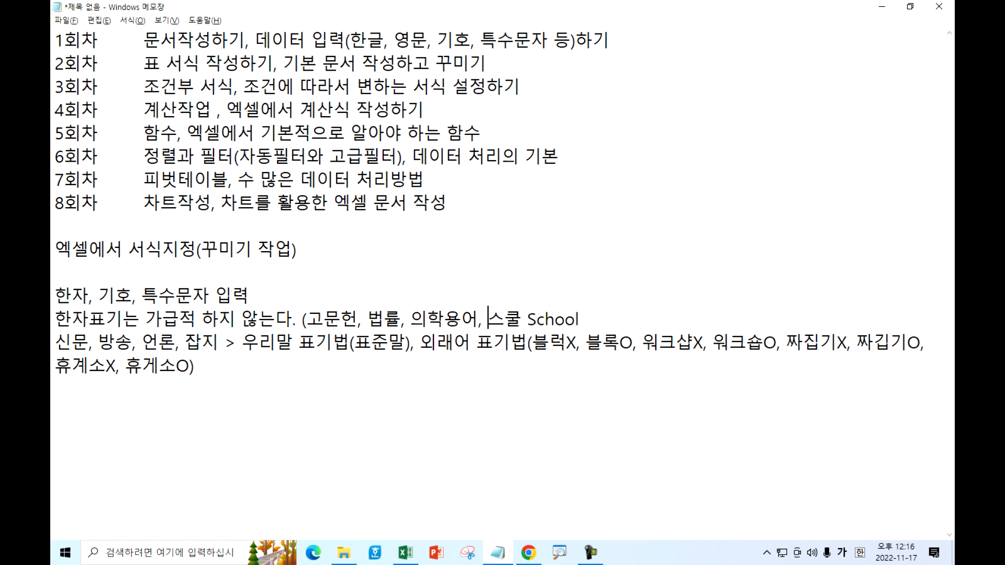
Close the parenthesis after School and switch to the Excel workbook.
click(297, 320)
key(End)
text())
click(305, 373)
key(Return)
click(881, 6)
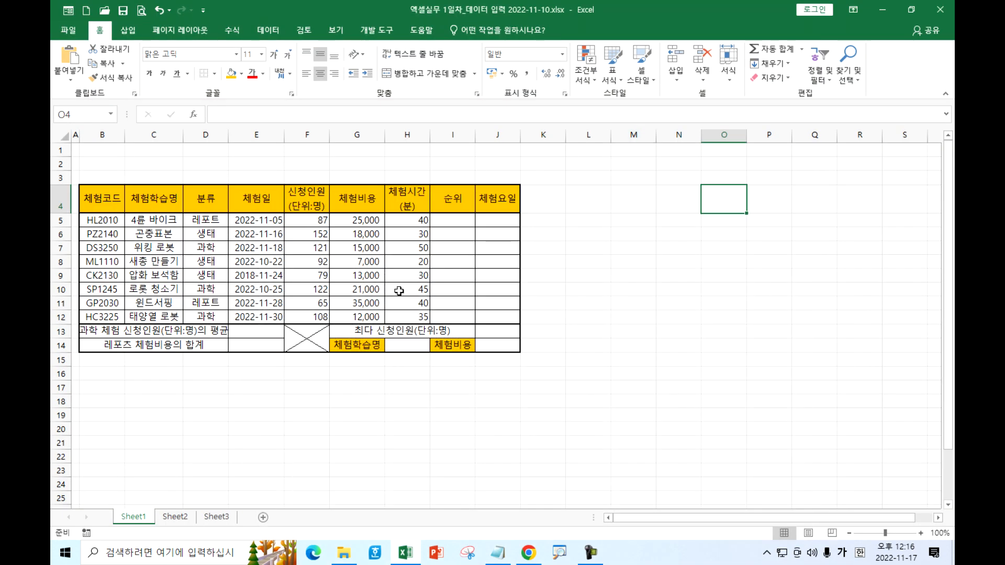
Enter (1) without a text prefix in cell I6 of the 순위 column.
drag(97, 193, 498, 344)
click(450, 234)
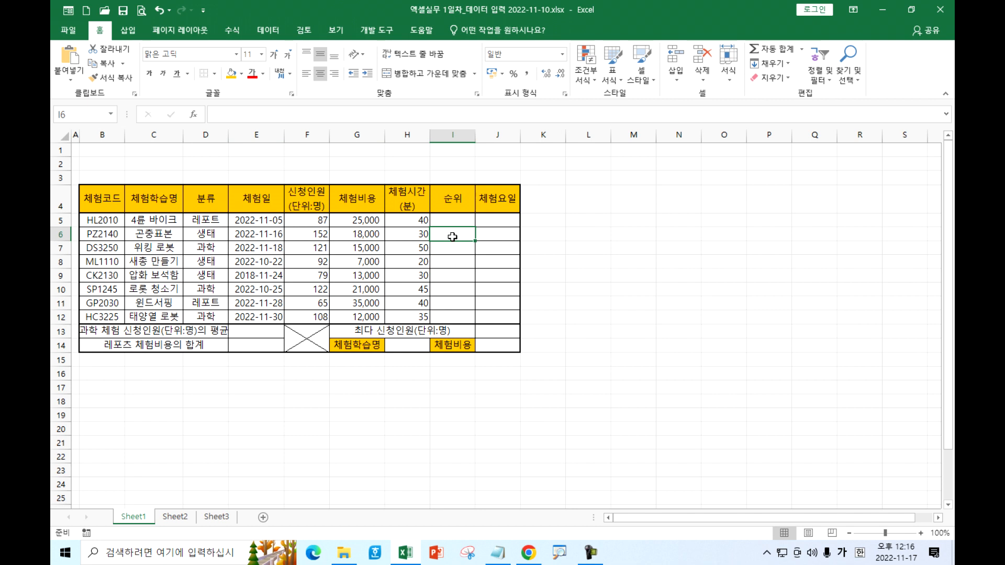
text(()
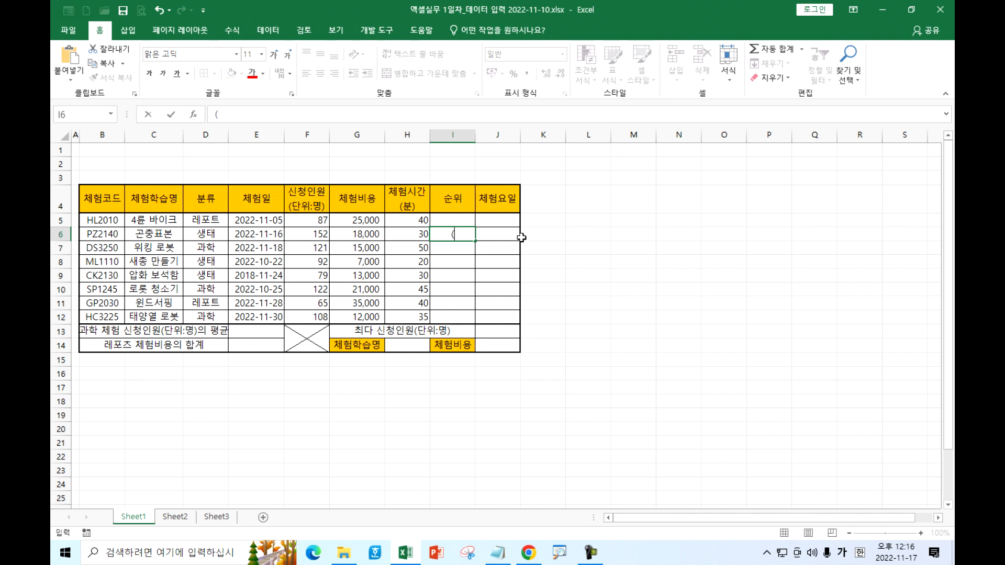
text(1))
key(Return)
key(Up)
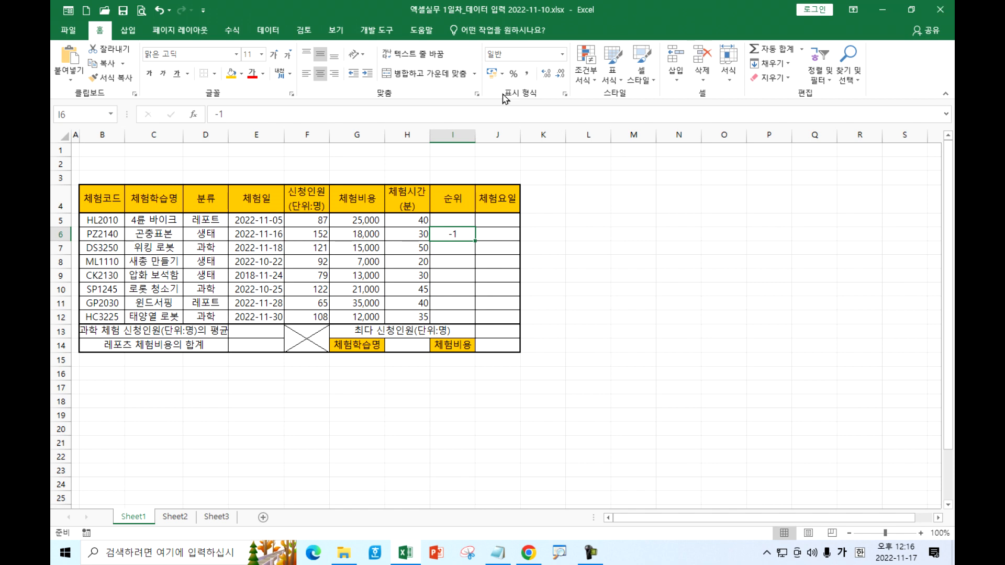
Replace the contents of cell I6 with (1) entered as text using an apostrophe prefix.
text(')
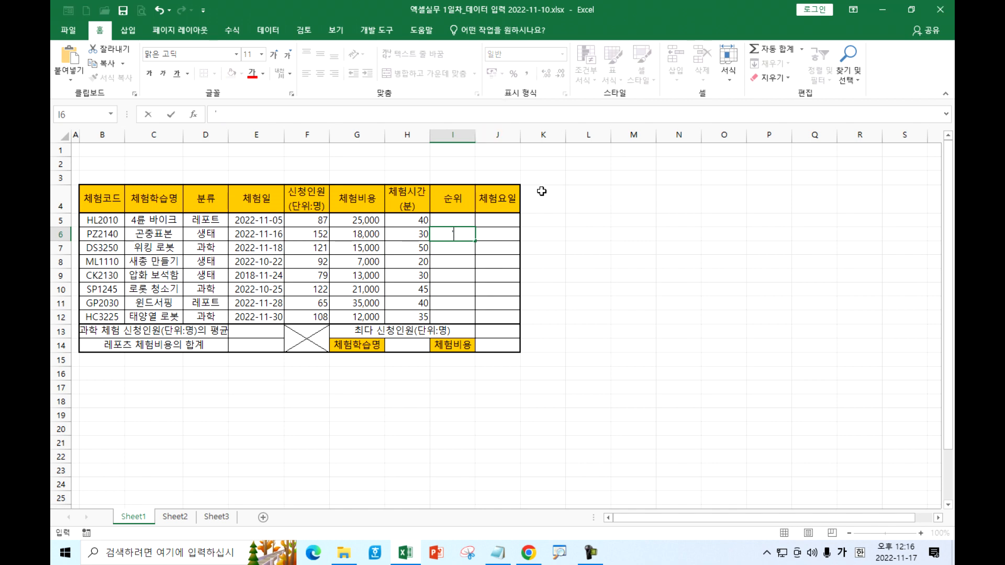
key(Escape)
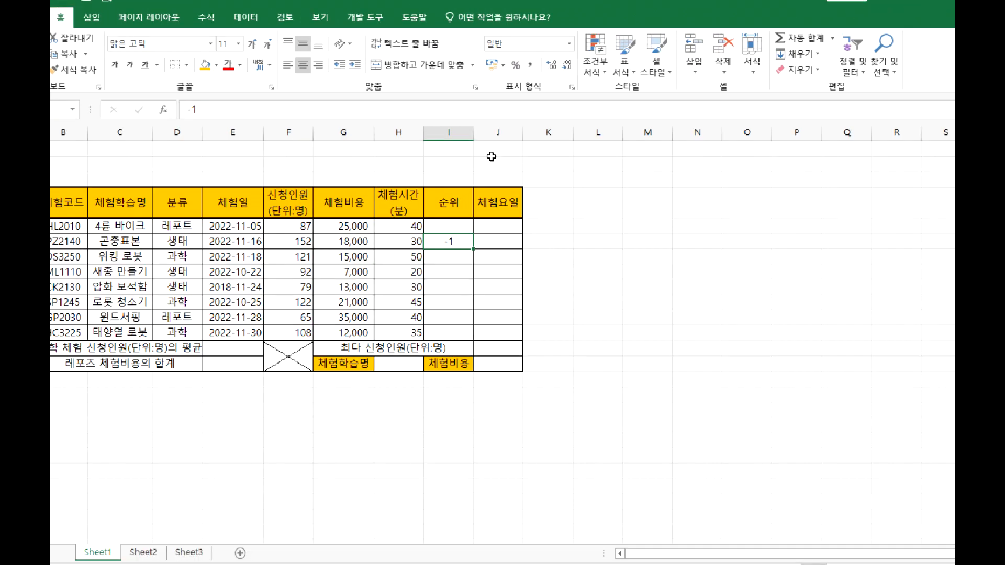
key(Delete)
text(')
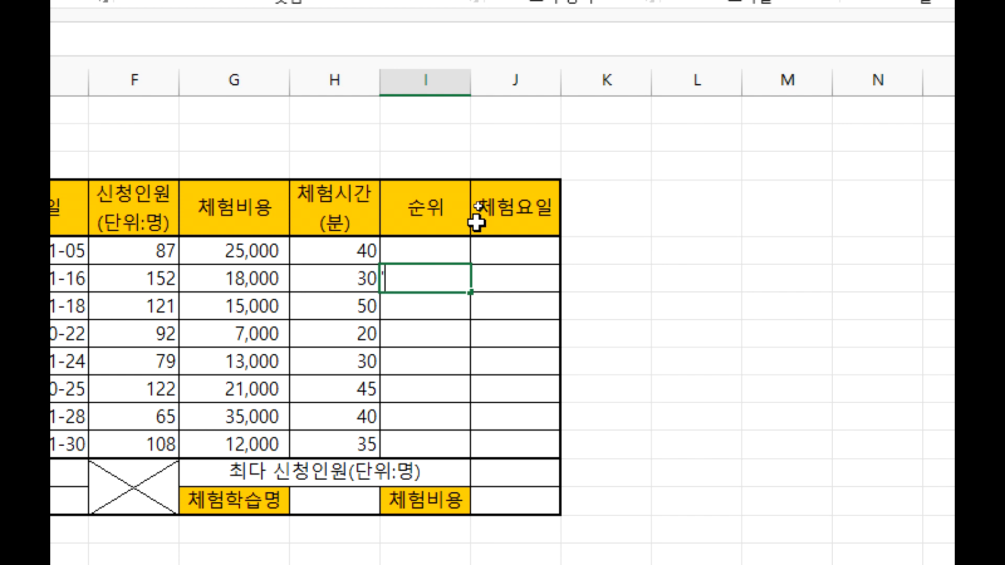
text((1))
key(Return)
key(Up)
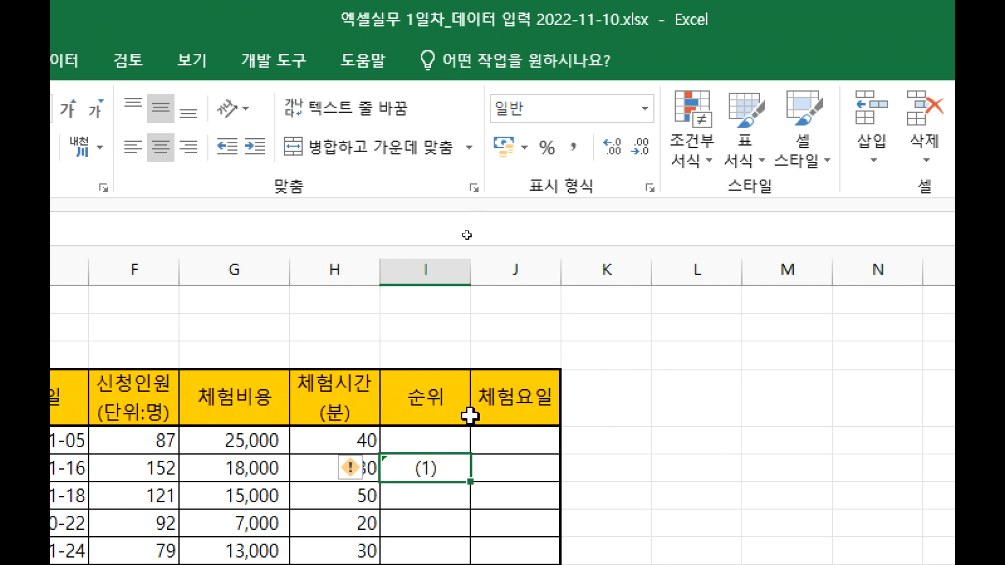
Enter (1) as text in cell M6 and ignore its number-stored-as-text error.
scroll(623, 455, down, 1)
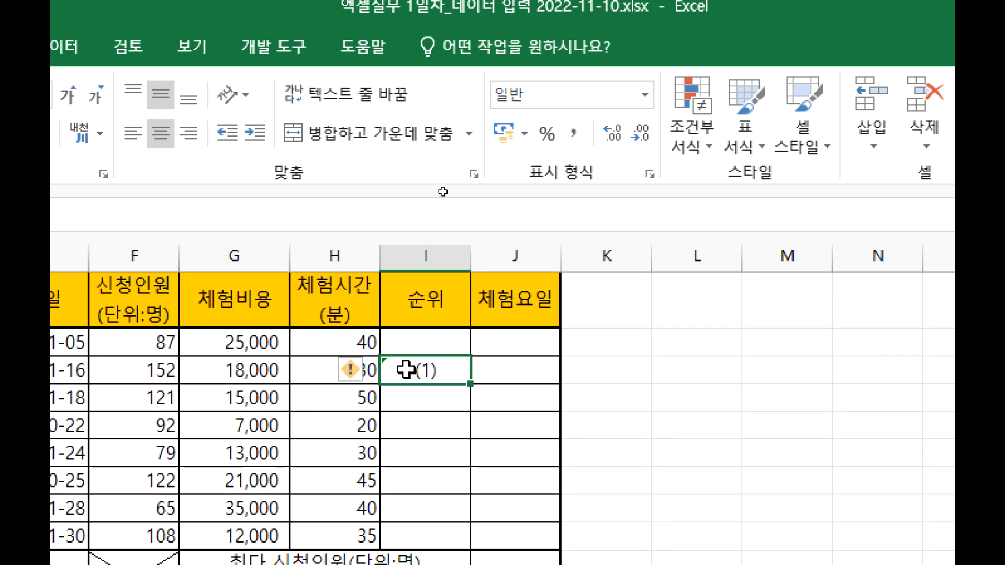
click(774, 371)
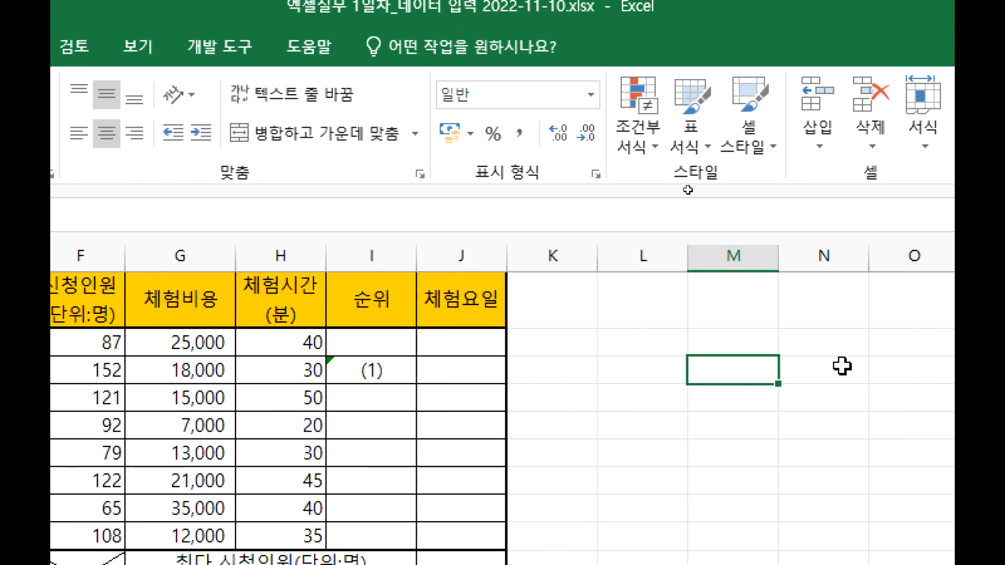
text((1))
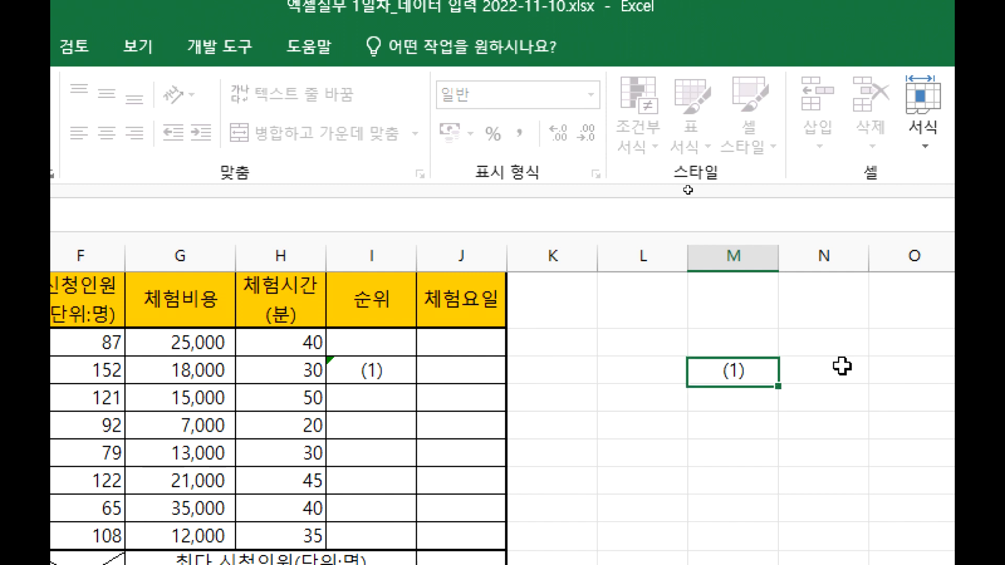
key(Return)
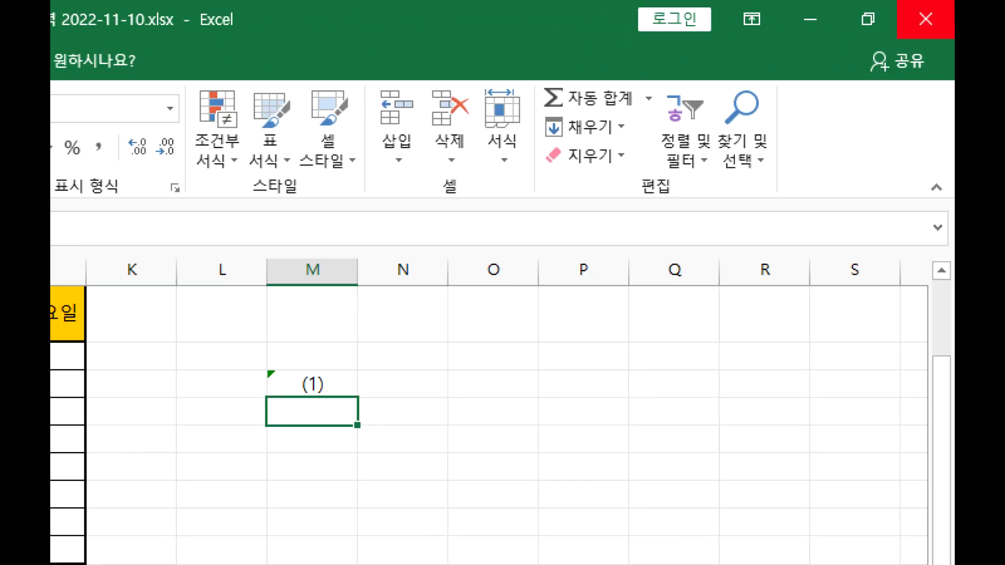
click(271, 383)
click(237, 388)
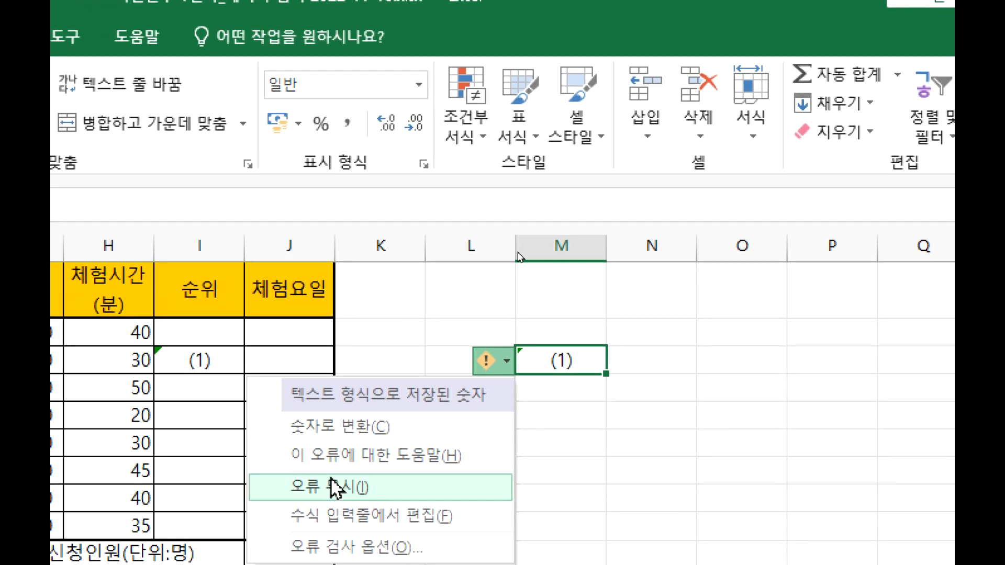
click(330, 485)
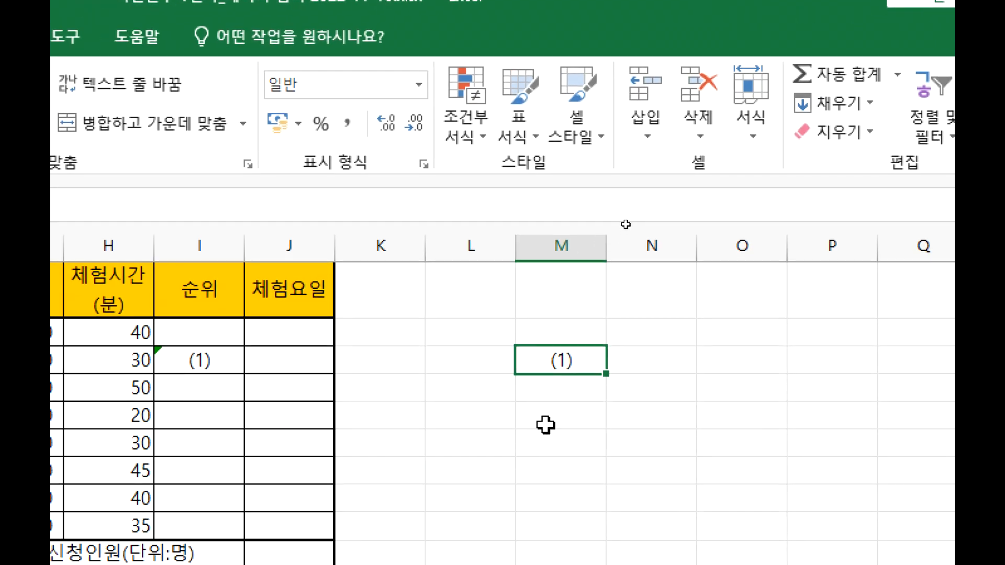
Clear the (1) entries from cells M6 and I6.
click(186, 361)
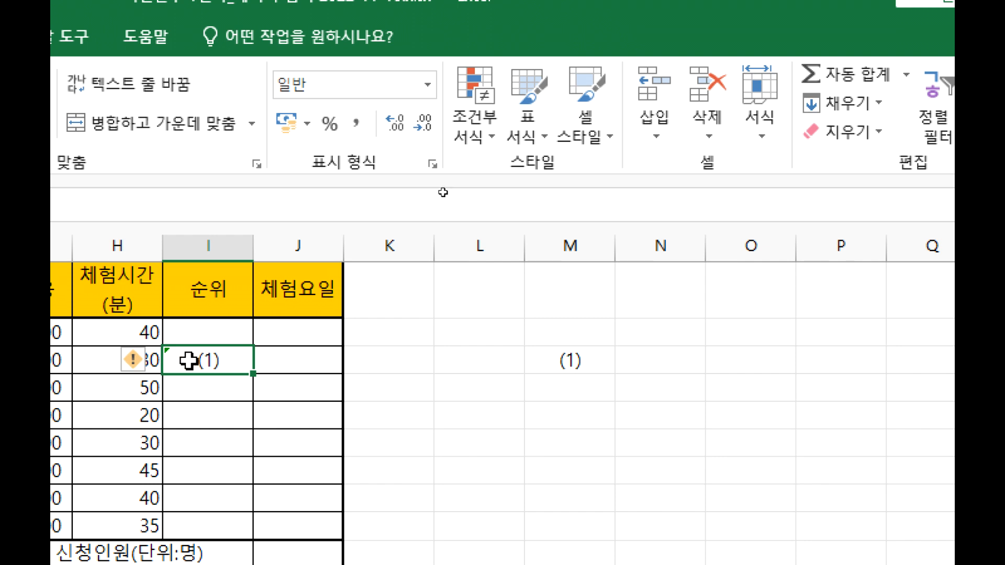
click(536, 358)
key(Delete)
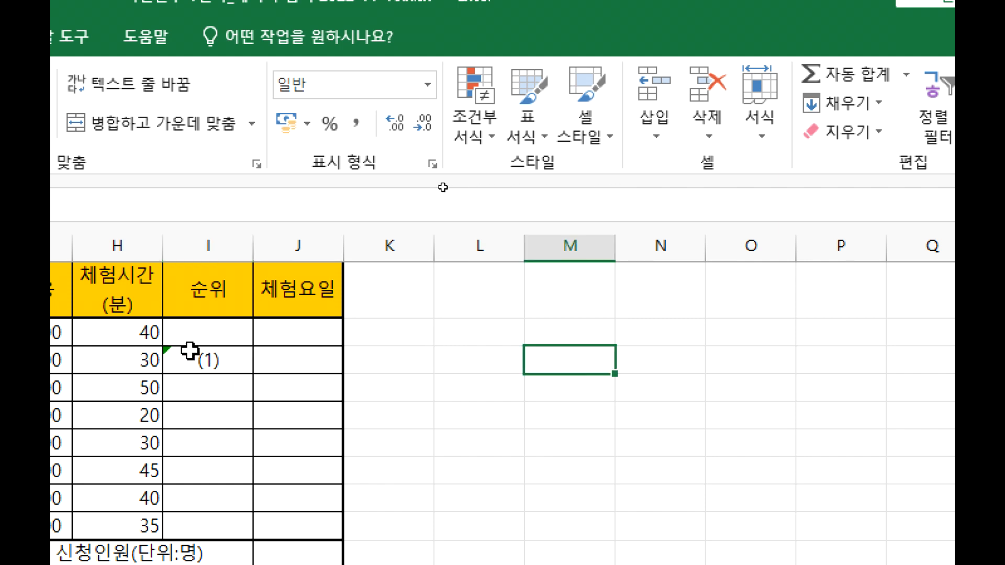
click(189, 351)
key(Delete)
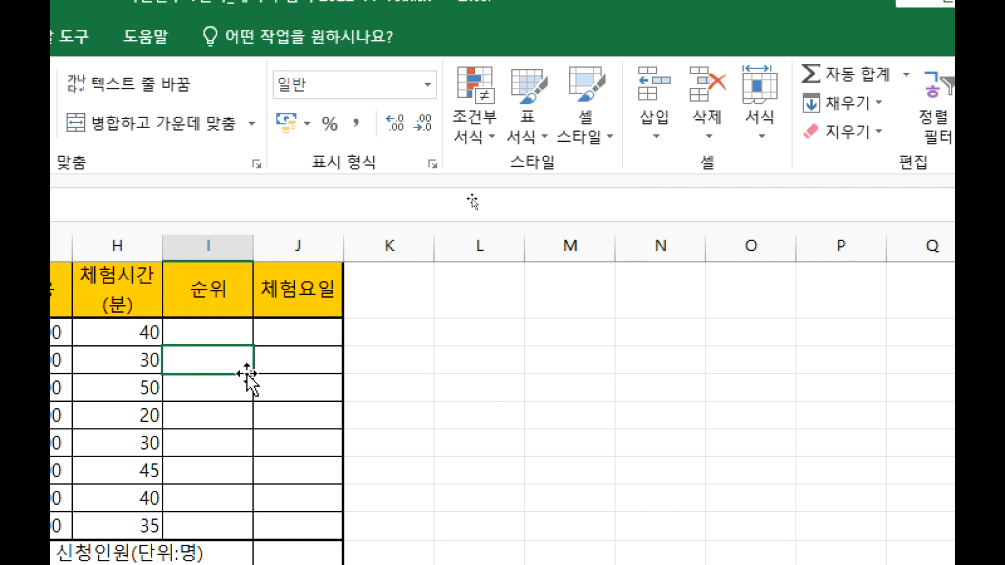
Enter the symbols !@#$%-_ in cell M5 and select that cell again.
click(497, 342)
click(558, 334)
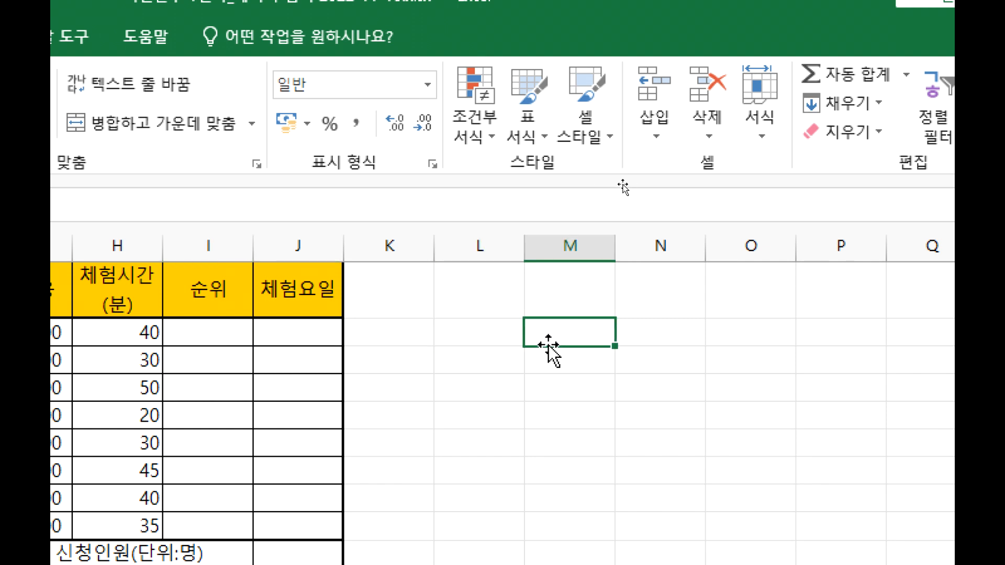
text(!@)
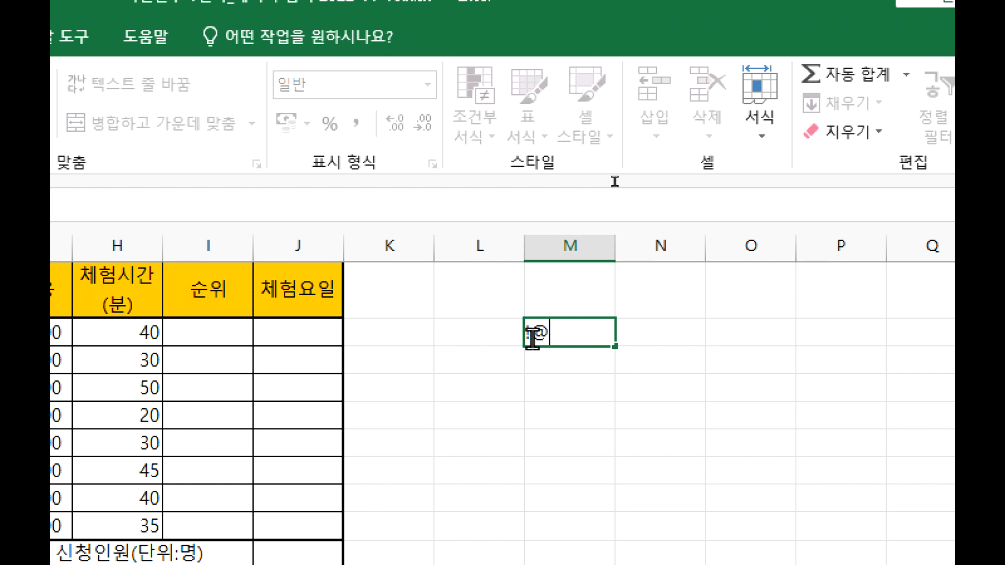
text(#)
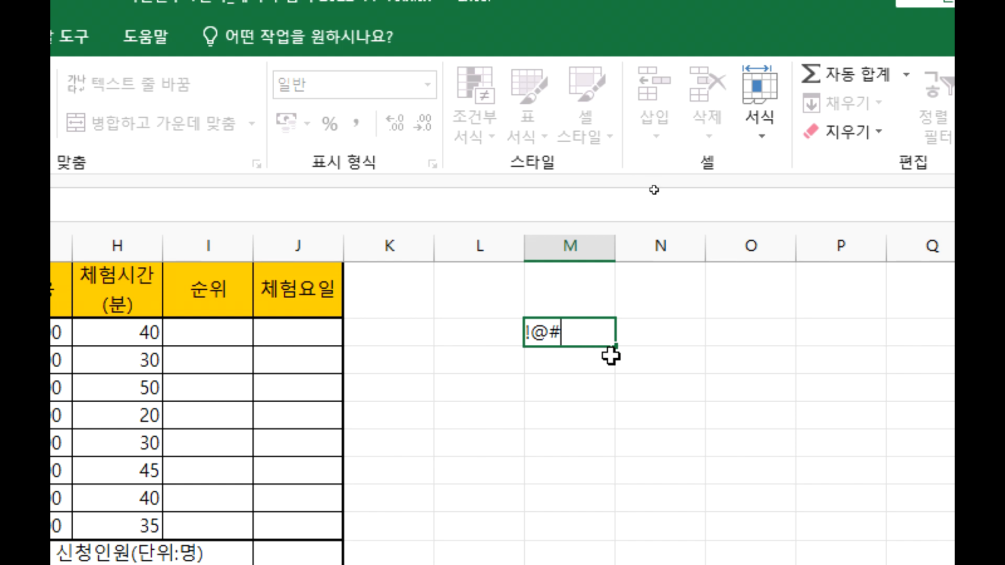
text($%)
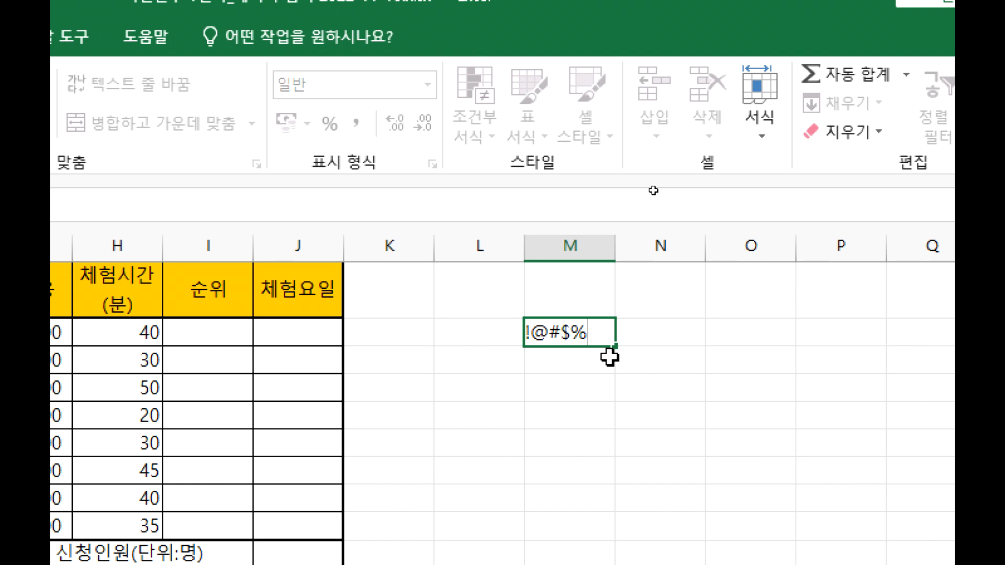
text(-_)
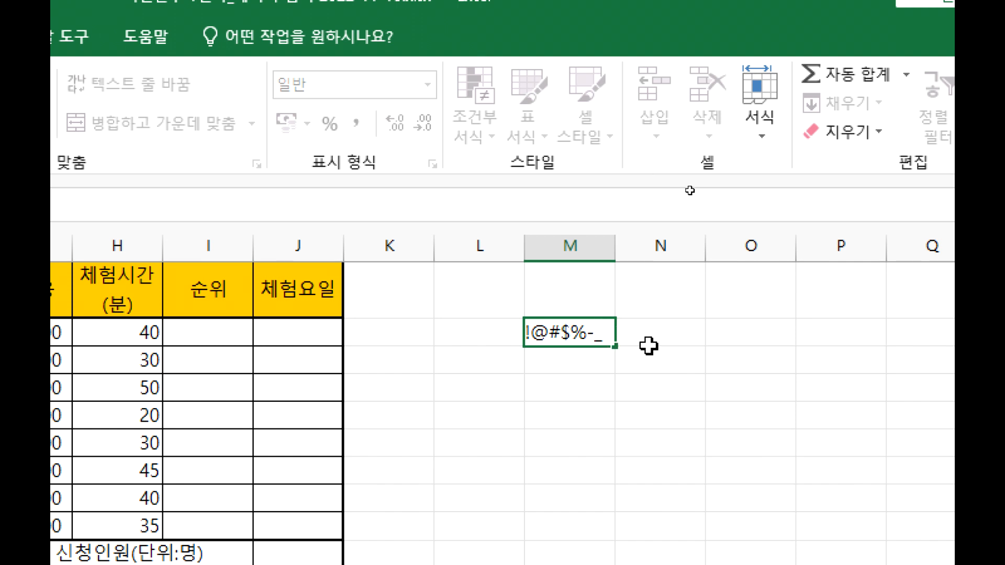
key(Return)
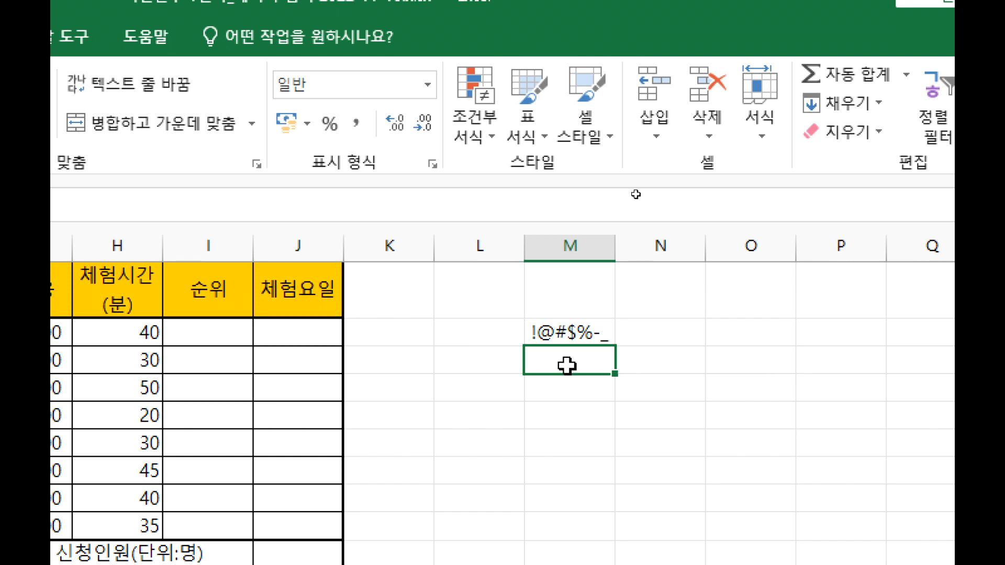
scroll(610, 348, up, 2)
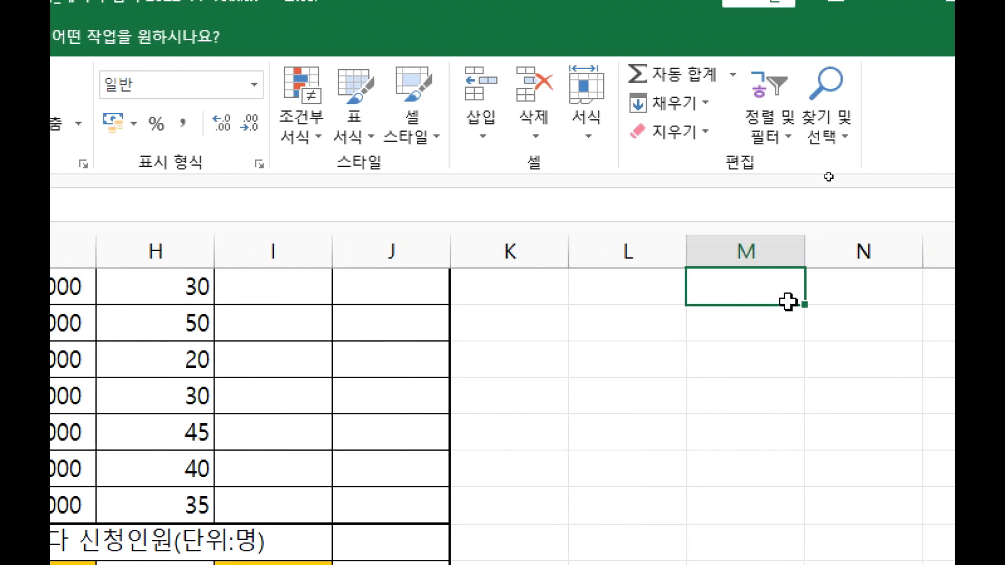
scroll(788, 302, up, 1)
click(798, 405)
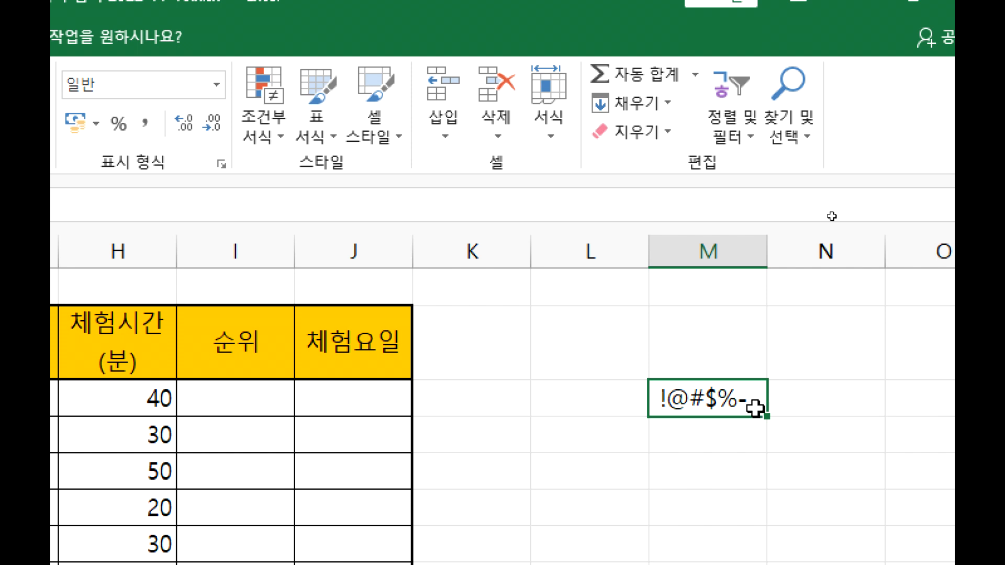
Enter an underscore in cell N5.
click(827, 397)
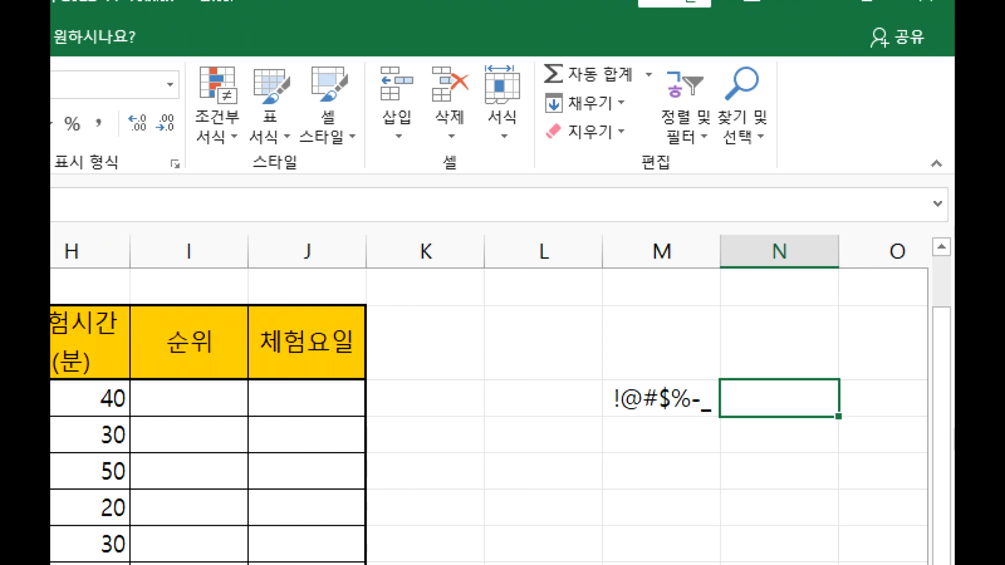
text(_)
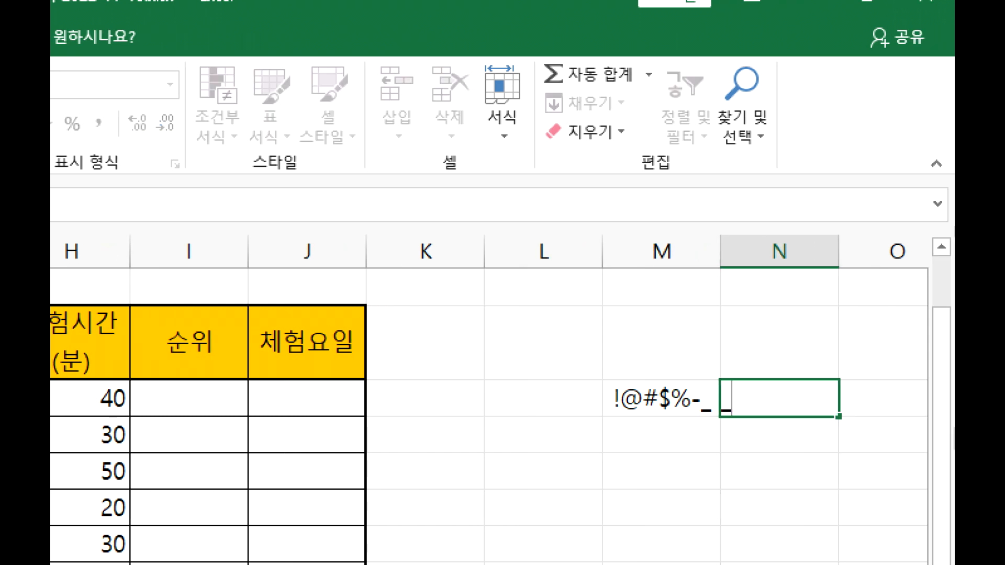
click(772, 430)
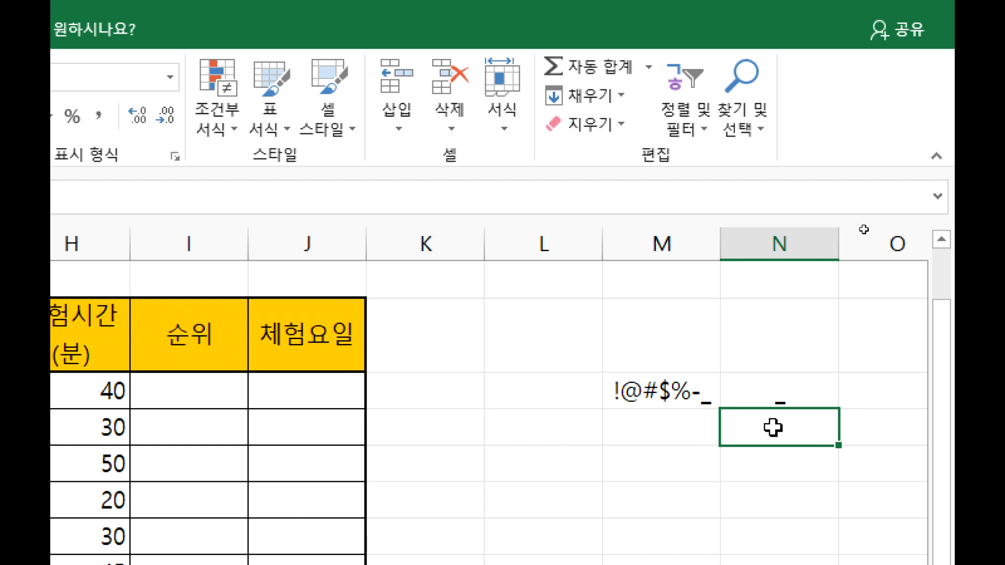
Enter the symbol's name 언더스코어 in cell N6, correcting the wording 언더바, and reselect that cell.
text(언더바)
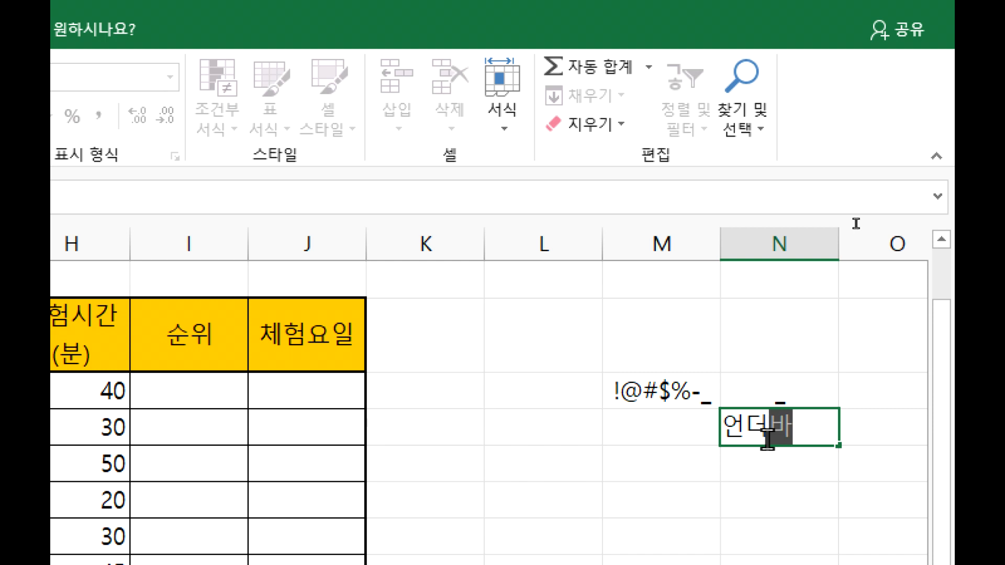
key(BackSpace)
key(BackSpace)
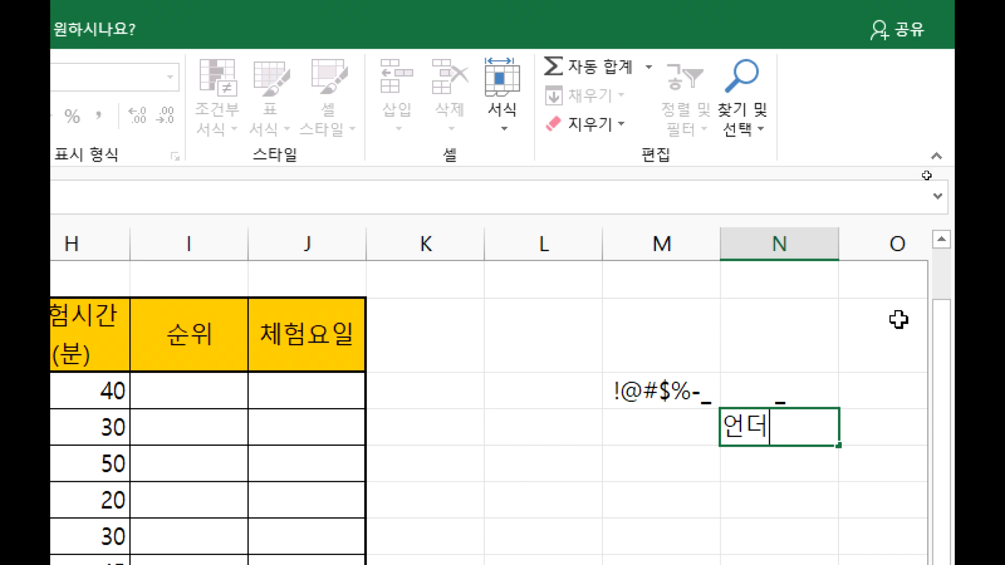
text(스코어)
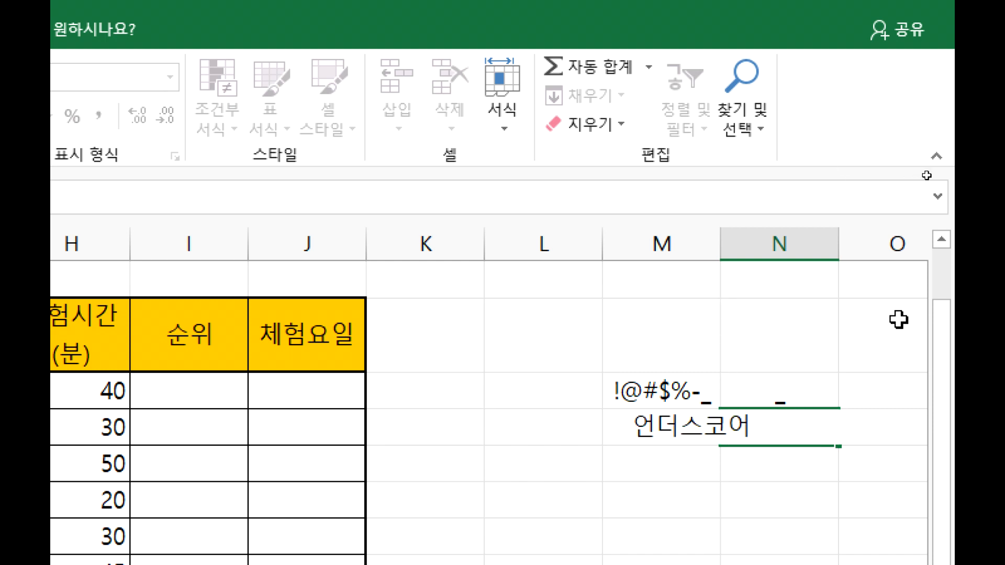
key(Return)
key(Up)
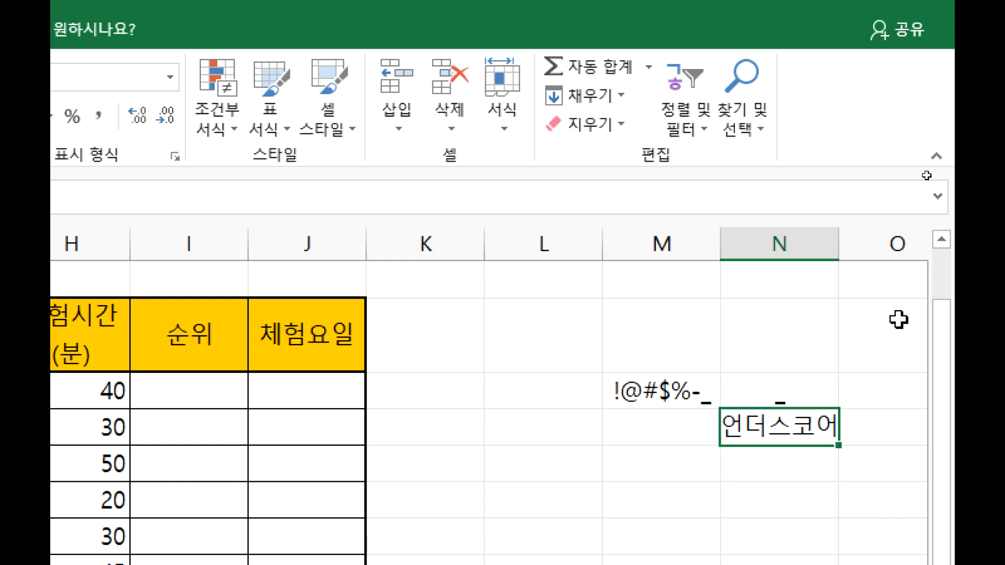
key(Down)
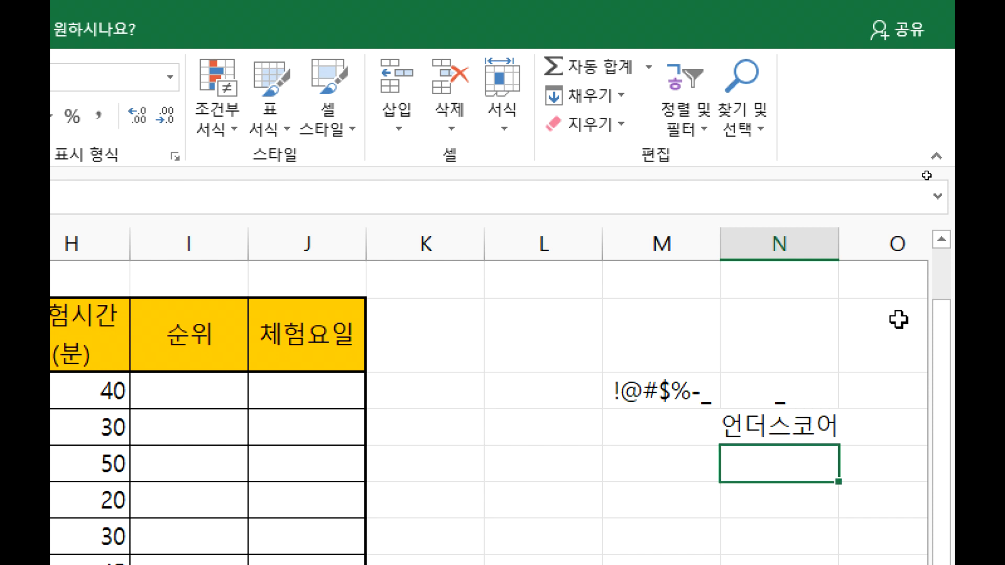
key(Up)
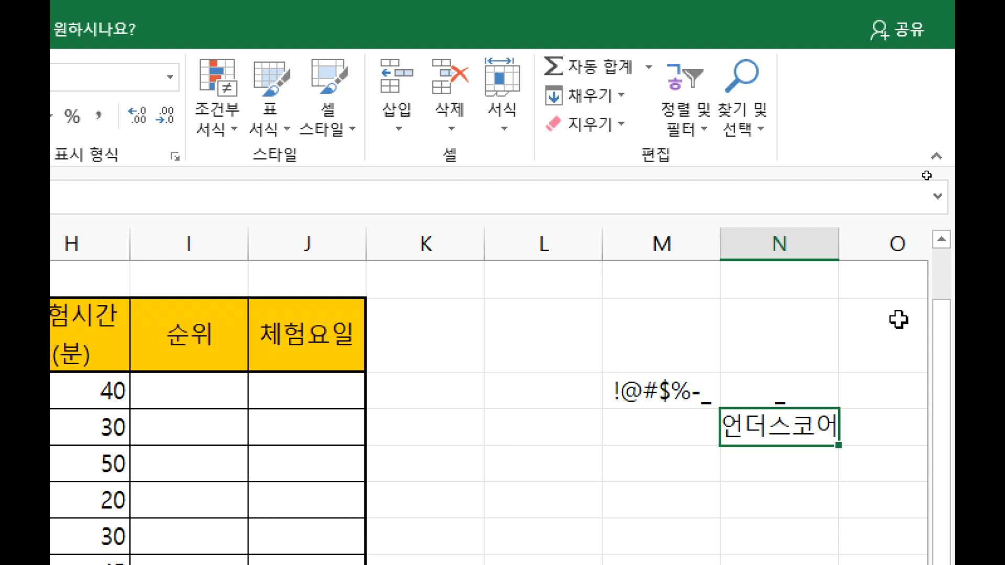
Enter the symbols *&%^ in cell M7, then clear that cell.
key(Left)
key(Down)
text(*)
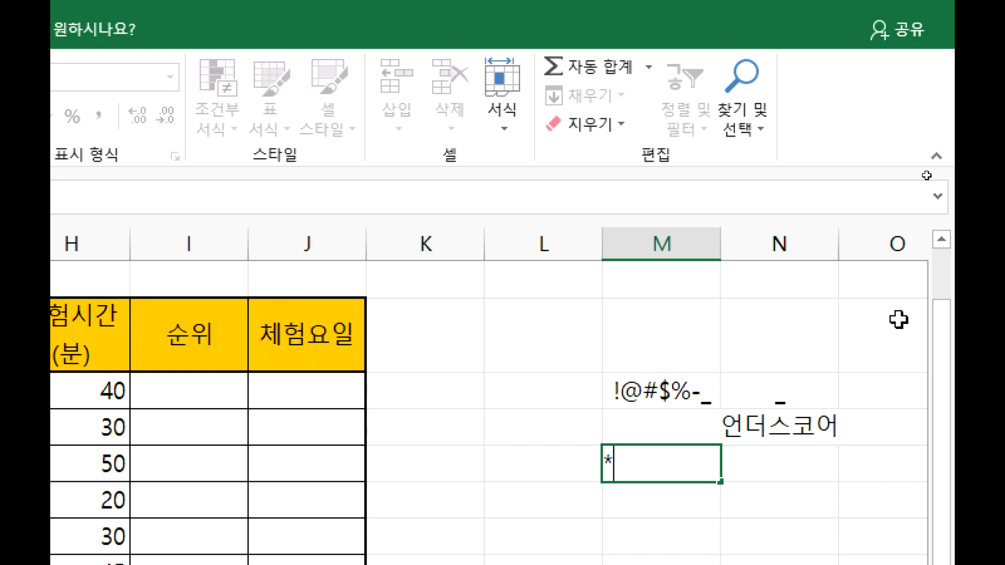
text(&)
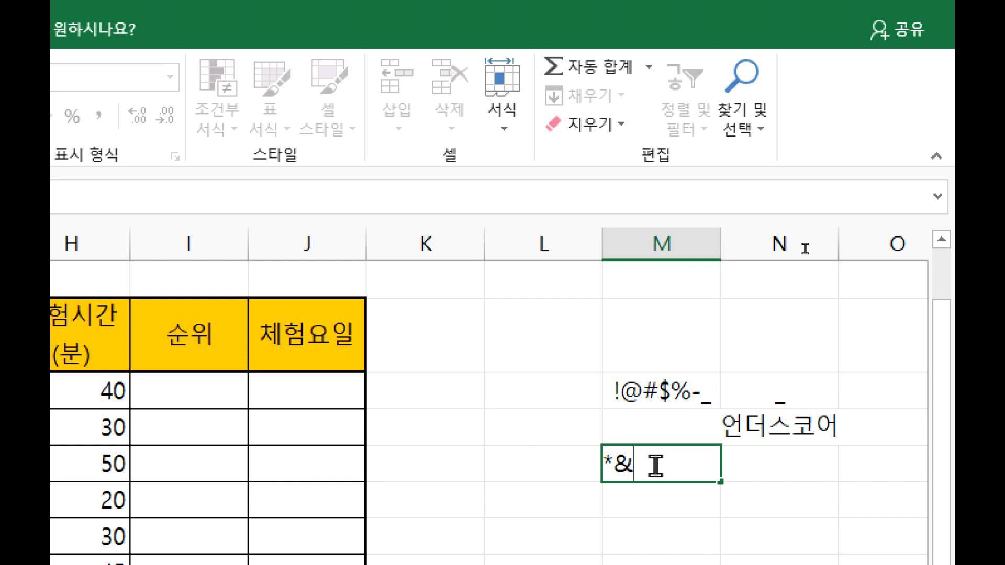
text(%^)
key(Return)
key(Up)
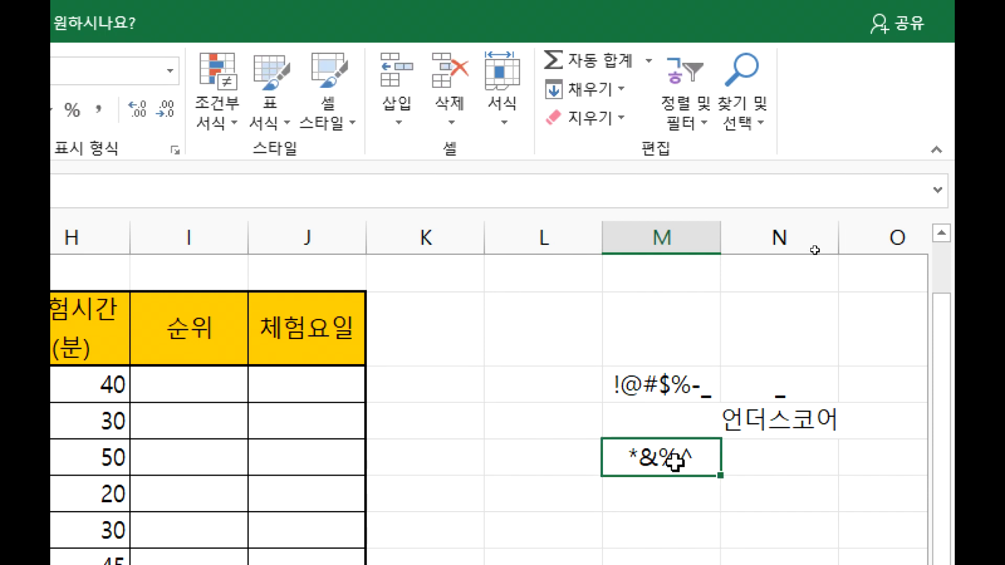
key(Delete)
Replace the symbols in cell M5 with a single hyphen, beside the underscore in N5.
key(Up)
key(Up)
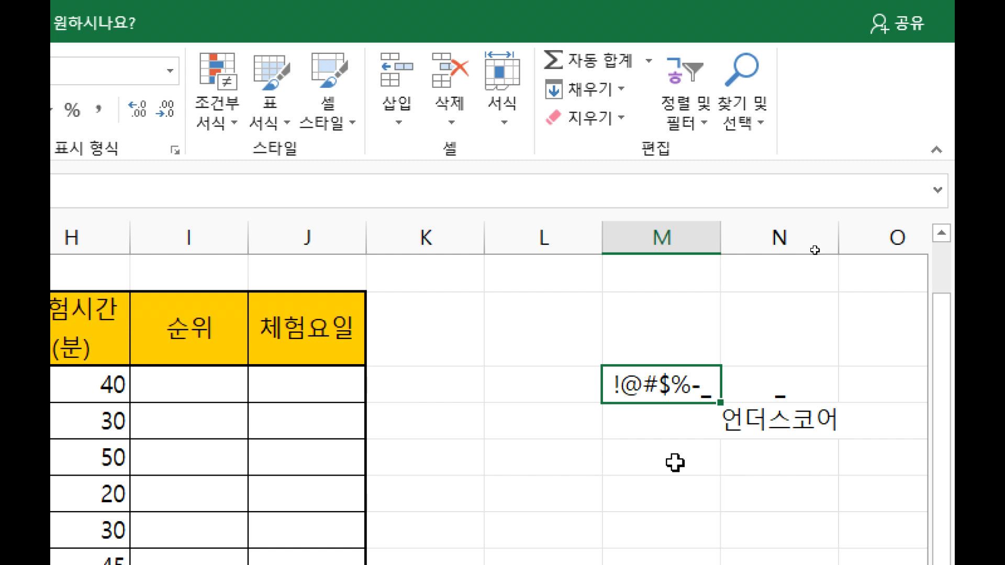
text(-)
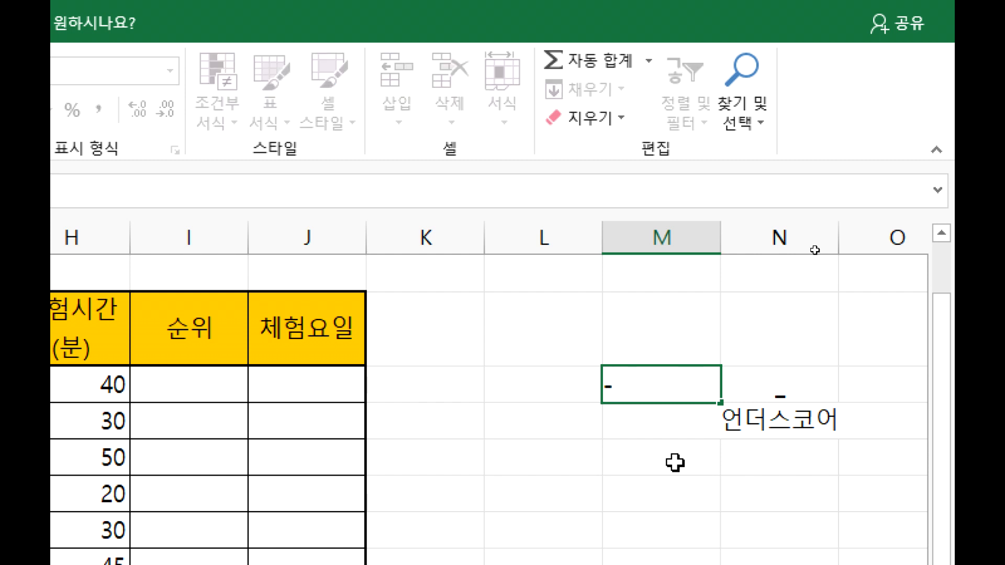
key(Right)
key(Escape)
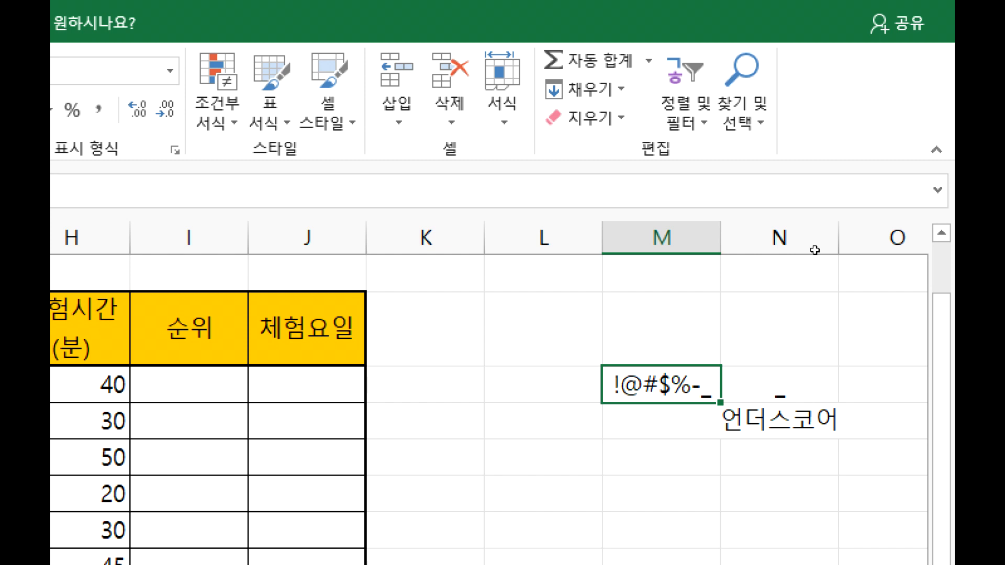
key(Return)
key(Up)
key(Right)
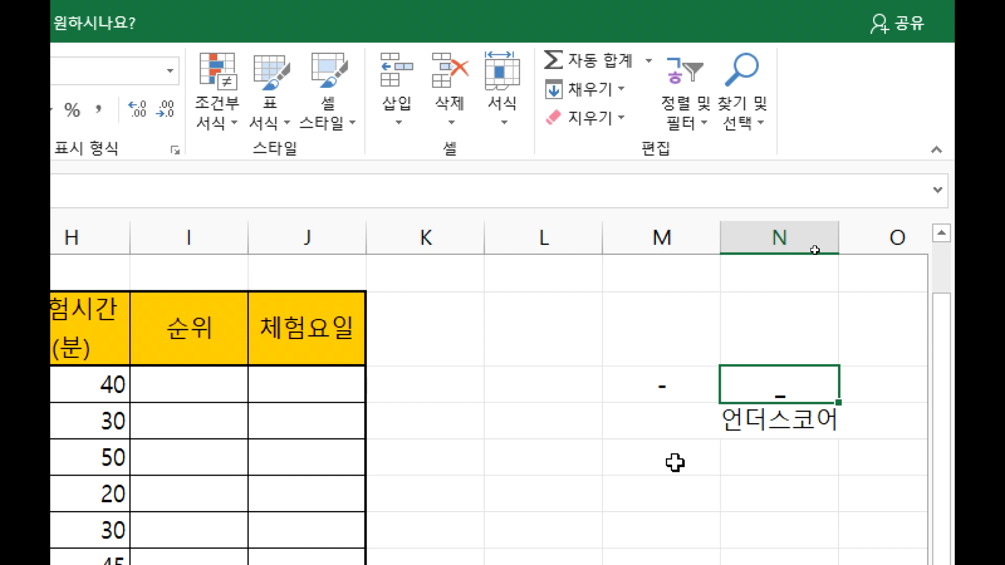
Clear the hyphen, the underscore and the 언더스코어 label from the range M5:N6.
key(Left)
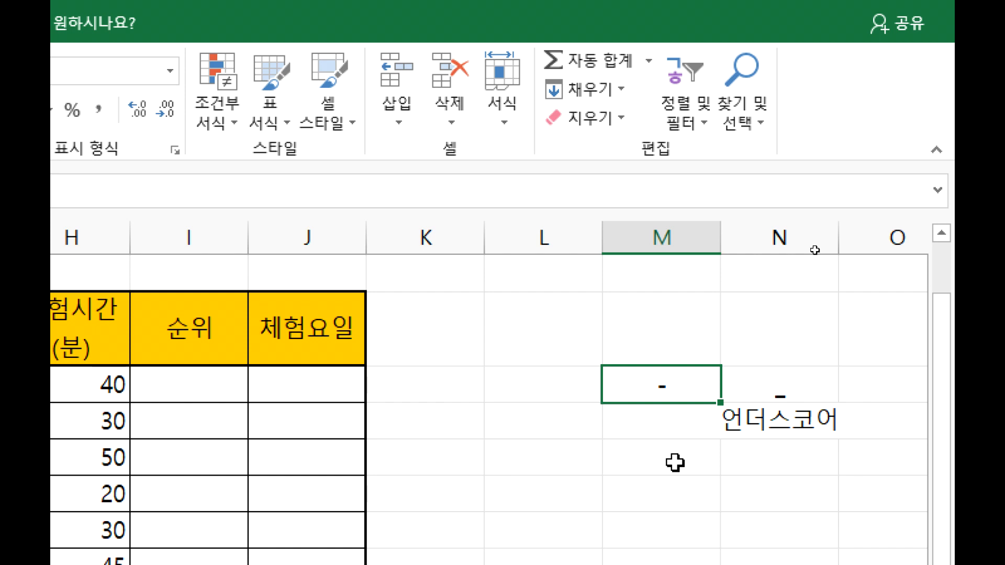
key(shift+Right)
key(shift+Down)
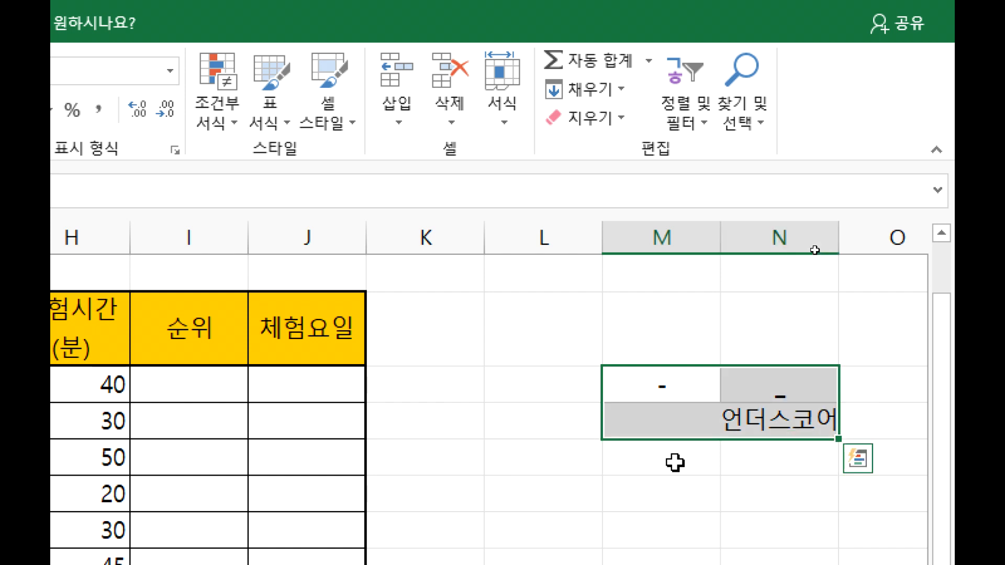
key(Delete)
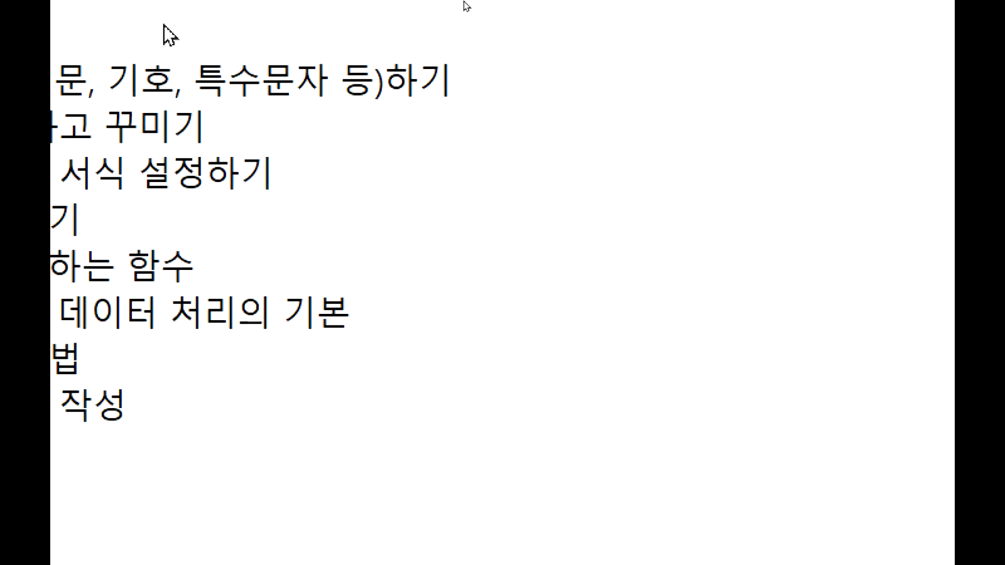
mouse_move(143, 80)
mouse_down()
mouse_move(182, 81)
mouse_move(128, 81)
mouse_up()
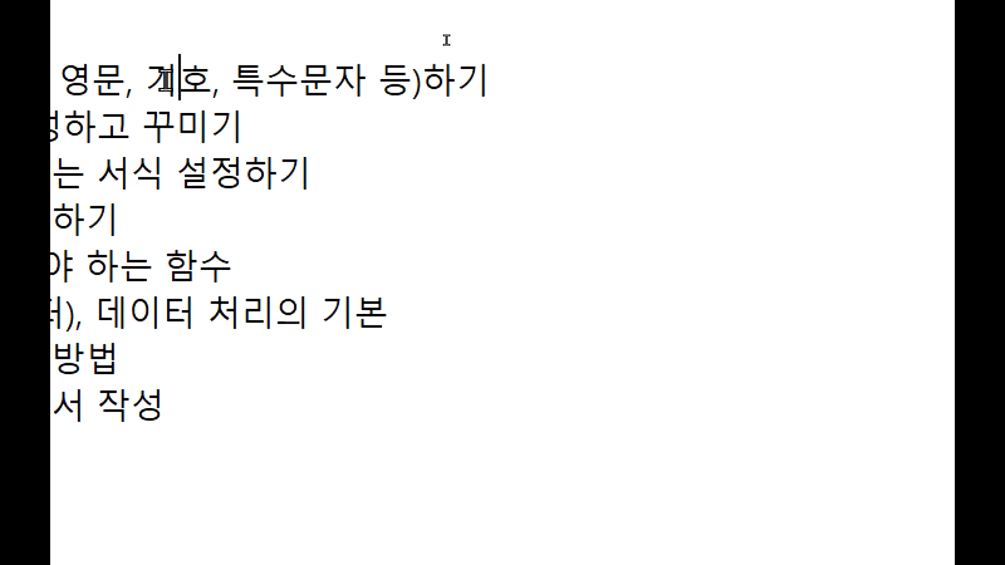
key(shift+Left)
key(Left)
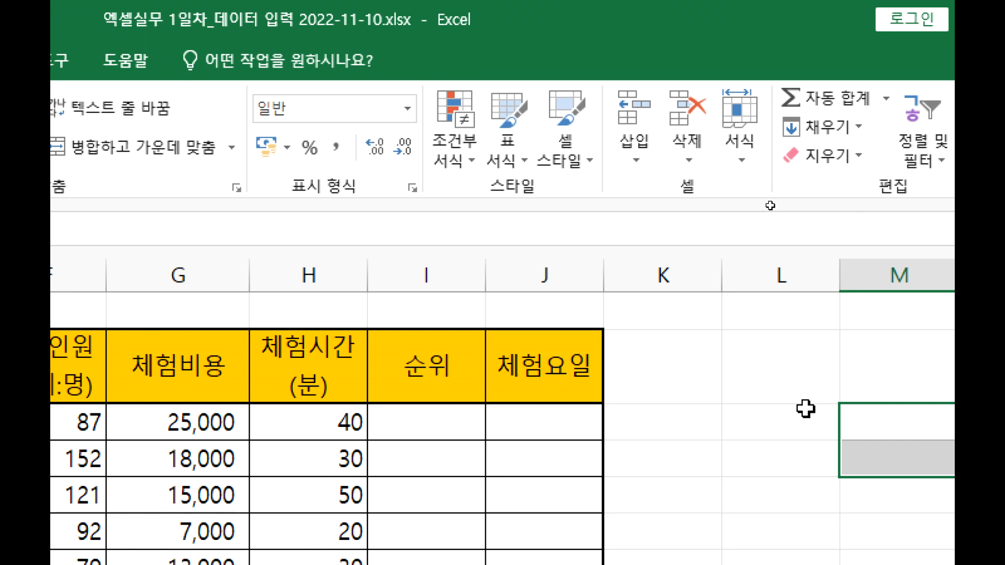
Enter the note "ㄱ~ㅎ, ㄲ, ㄸ, ㅃ, ㅆ, ㅉ은 제외" in cell L4.
click(830, 426)
click(685, 357)
text(ㄱ)
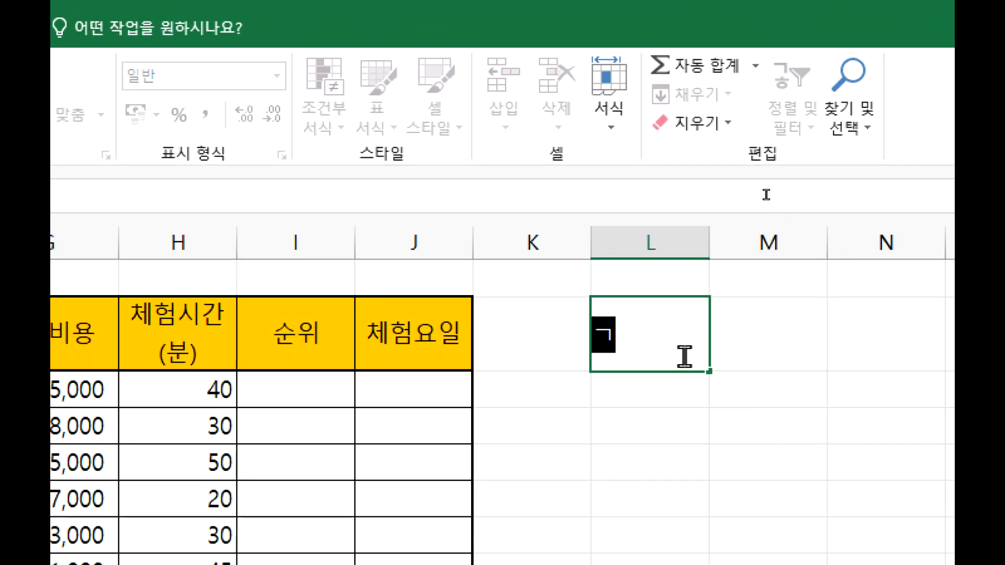
text(~ㅎ)
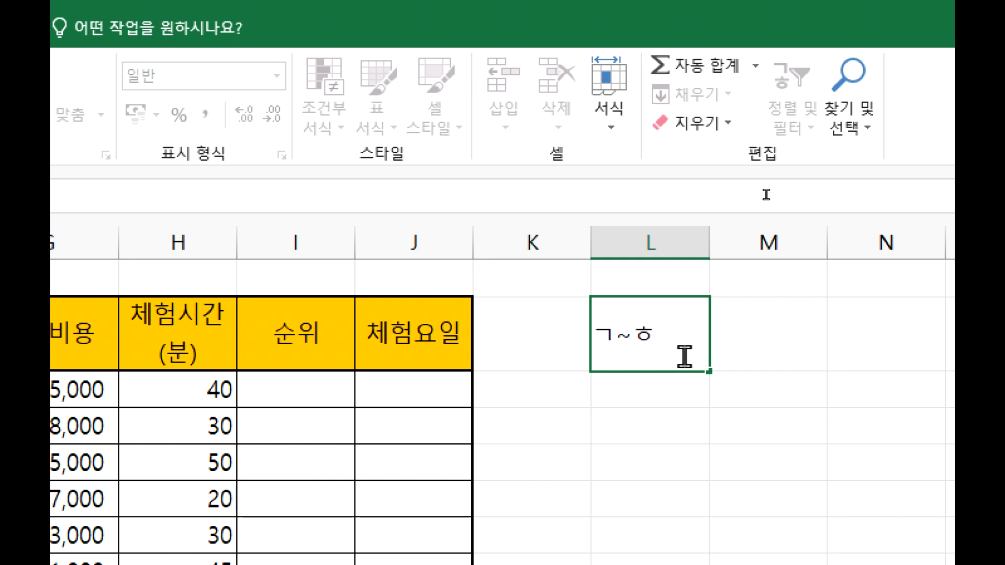
text(, ㄲ, )
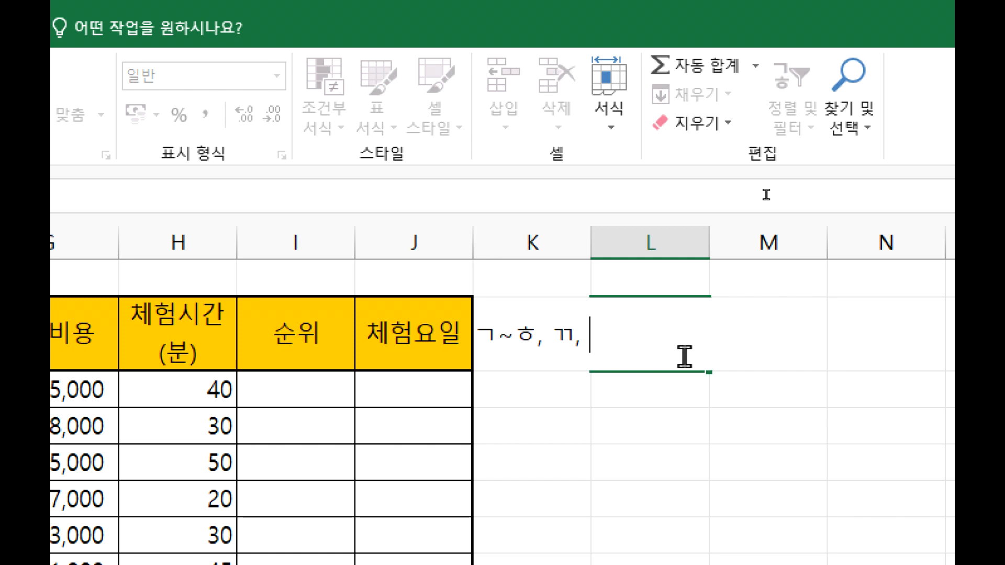
text(ㄸ, ㅃ, ㅆ, W은 ㅈㅔ오)
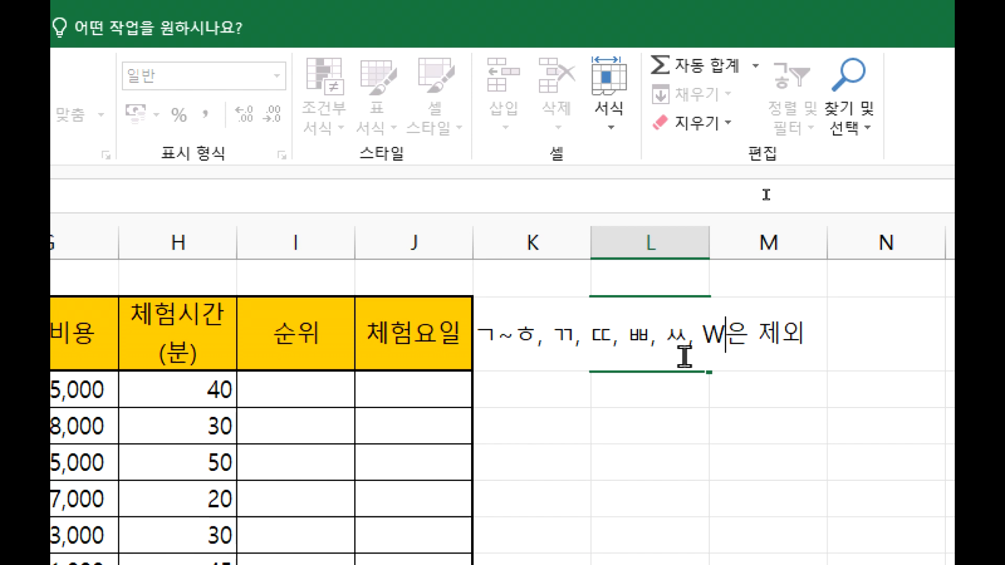
key(BackSpace)
text(W)
key(BackSpace)
key(Hangul)
text(ㅉ)
key(Return)
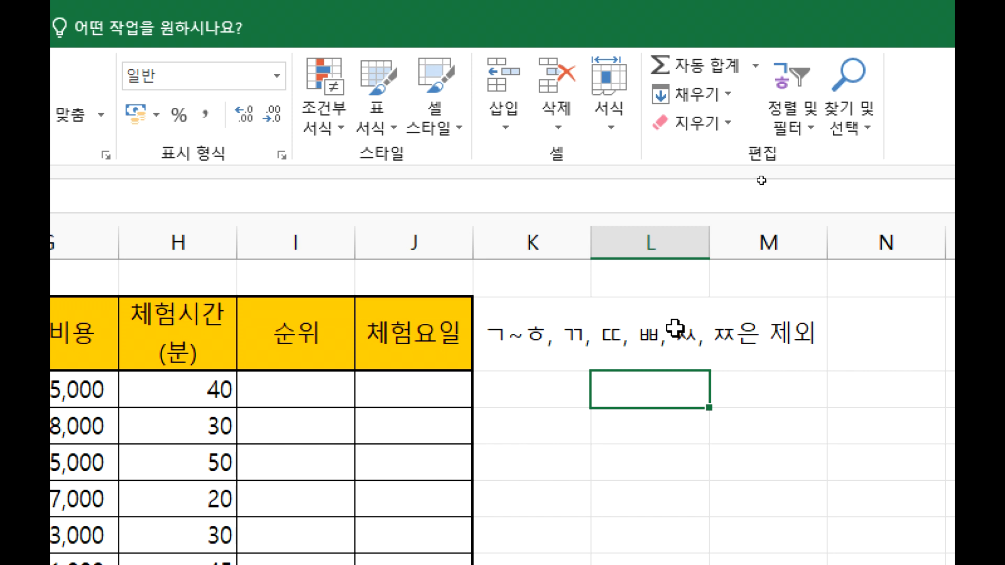
Insert the special character ▶ in cell L5 by converting the consonant ㅁ through the expanded symbol list.
text(ㅁ)
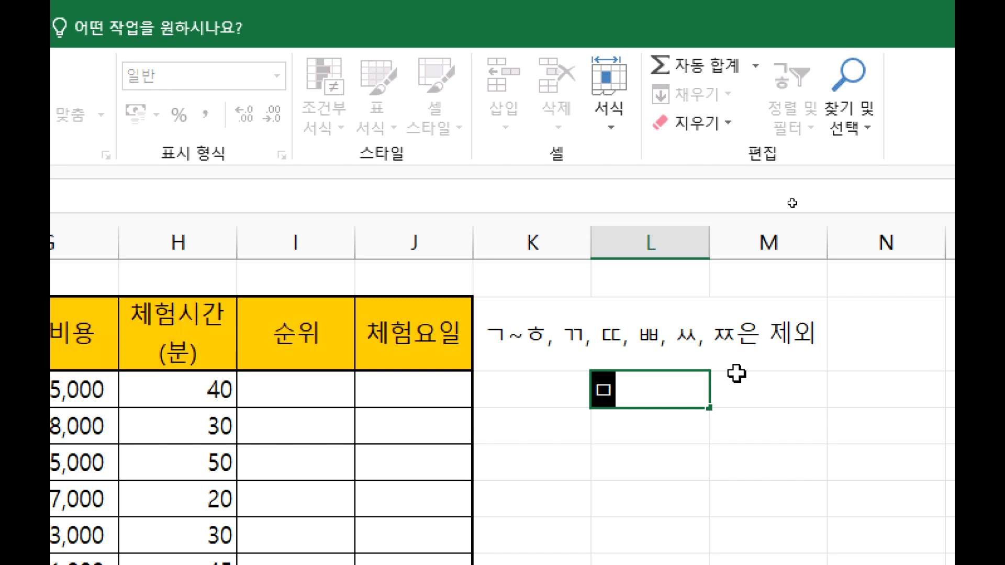
key(Hangul_Hanja)
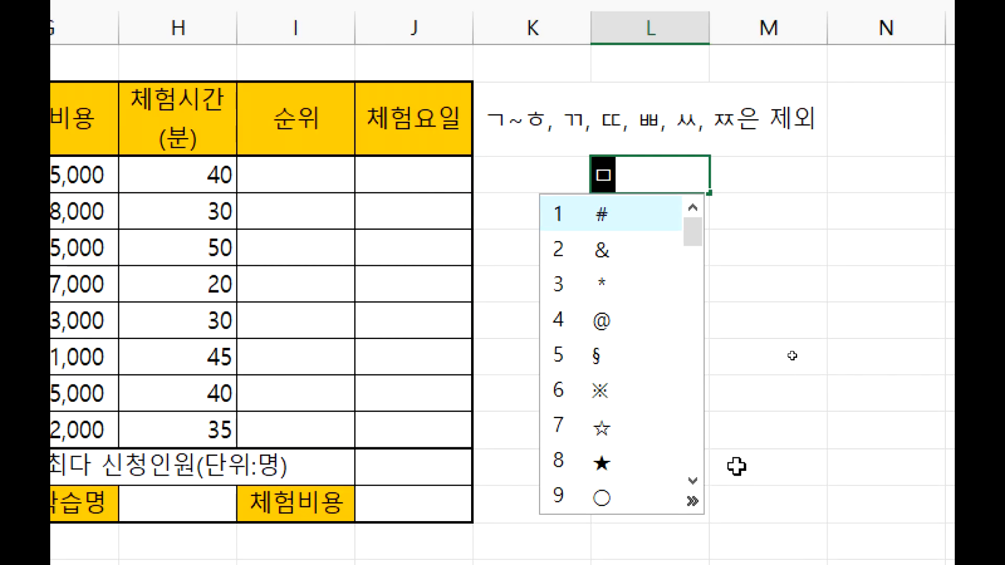
key(Tab)
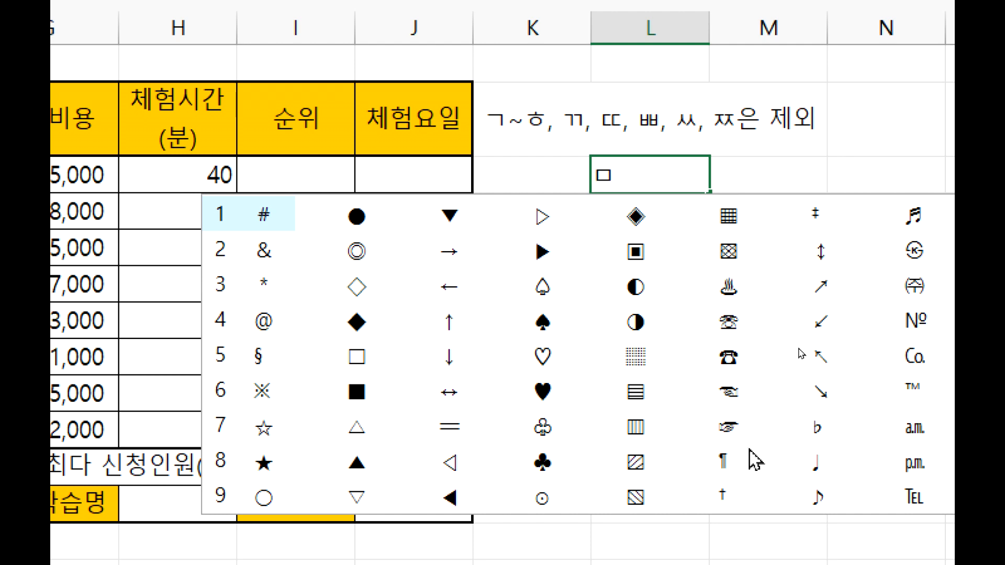
click(543, 252)
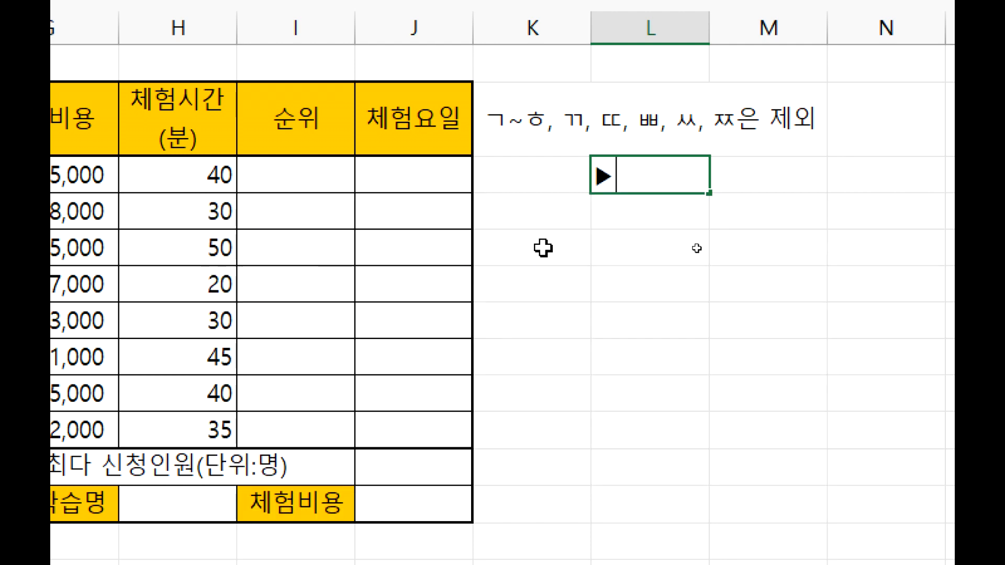
click(546, 252)
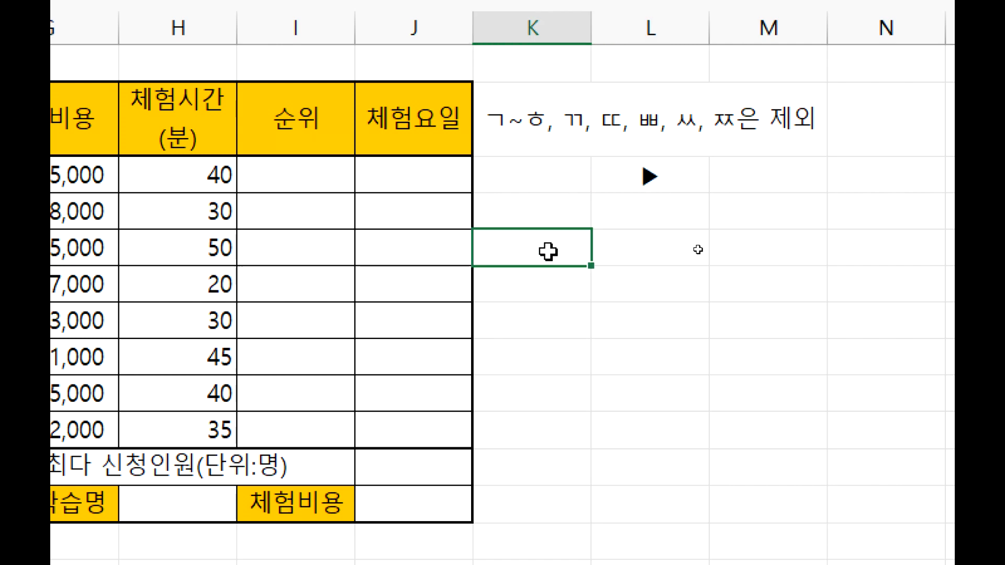
Switch to Notepad and add the line "* 특수문자(키보드에 보이지 않는 기호)" below the Hanja and spelling notes.
key(alt+Tab)
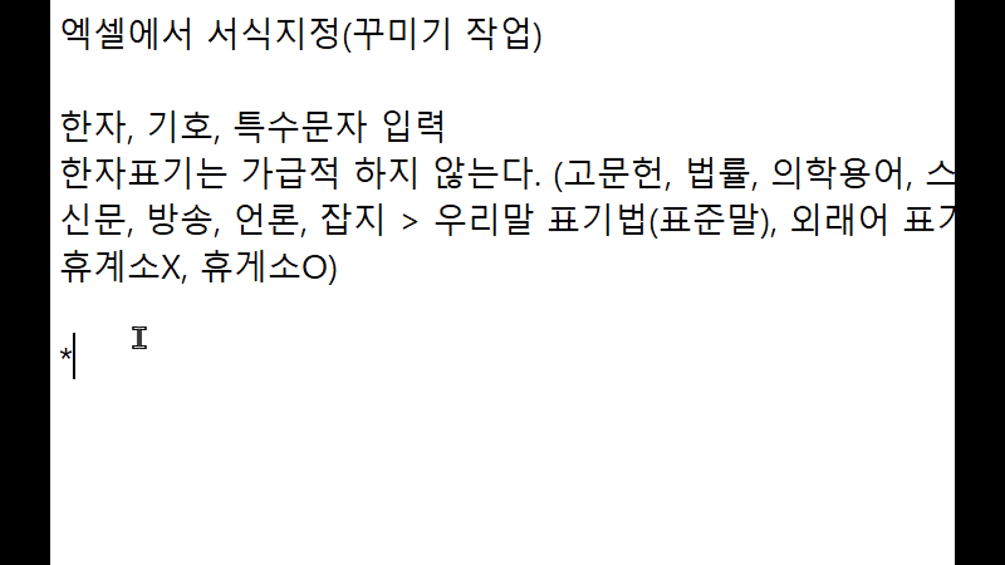
text(ㅊ트)
key(BackSpace)
key(BackSpace)
key(BackSpace)
text(특수무)
text(ㄴ자(키봄)
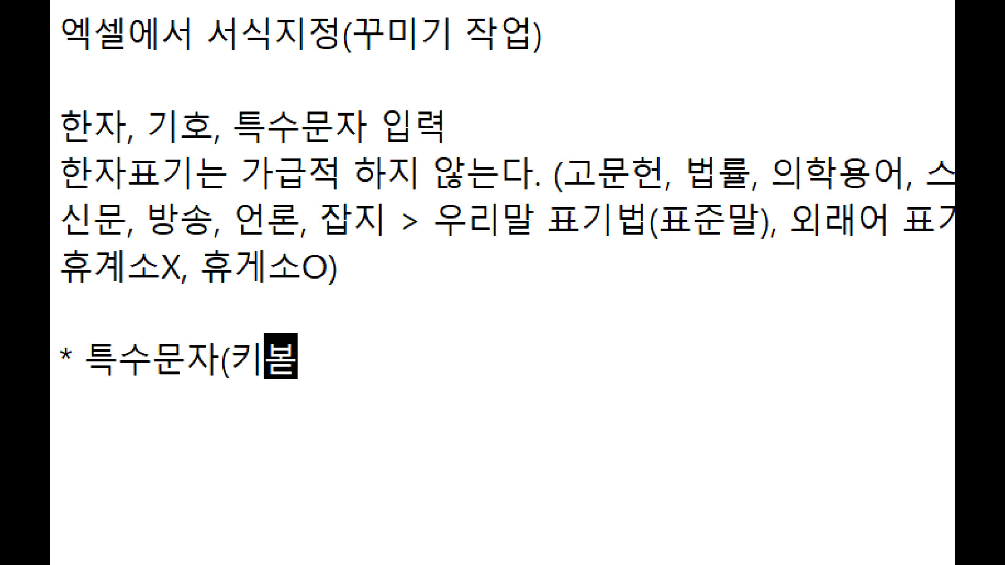
key(BackSpace)
text(드에 보이지 않)
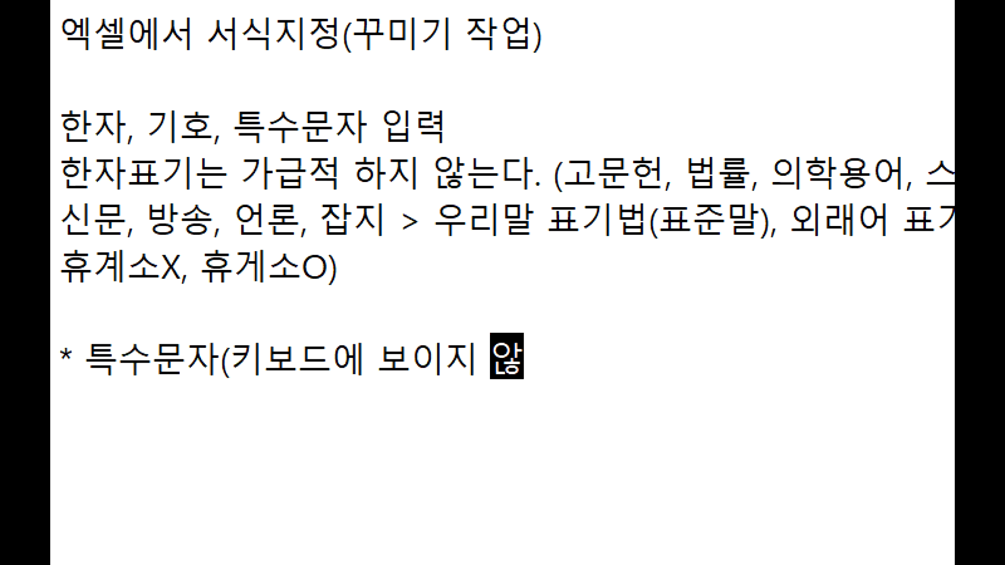
text(는 기호))
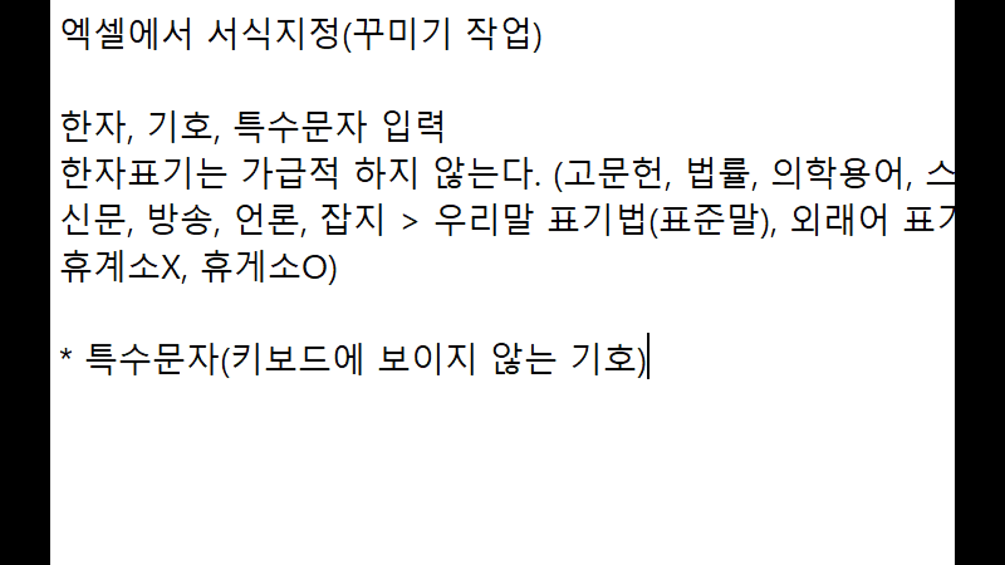
Add the line "우리말 자음 ㄱ~ㅎ, ㄲ, ㄸ, ㅃ, ㅆ, ㅉ은 제외" below the special-character heading in the notes.
key(Return)
text(우리)
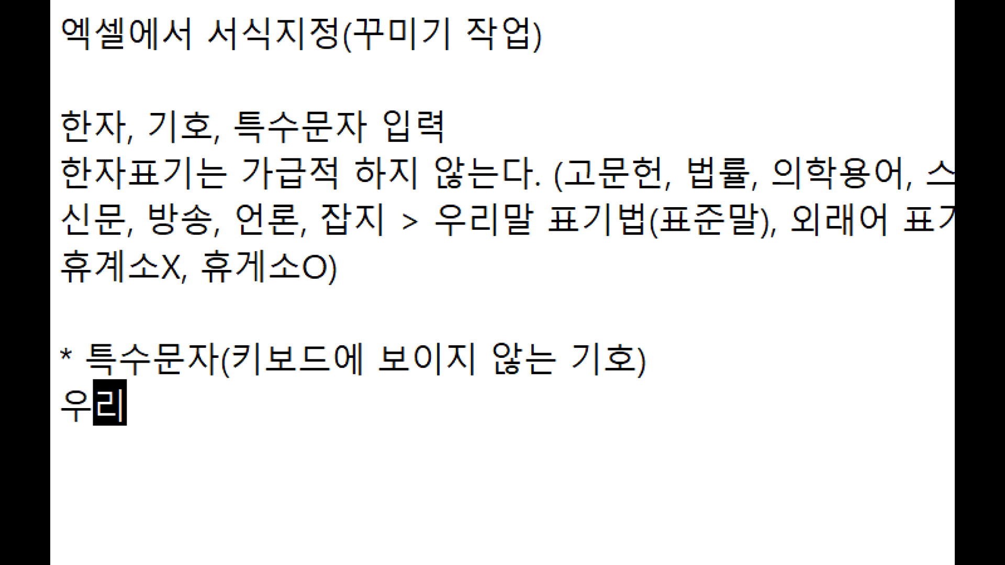
text(말 자음 )
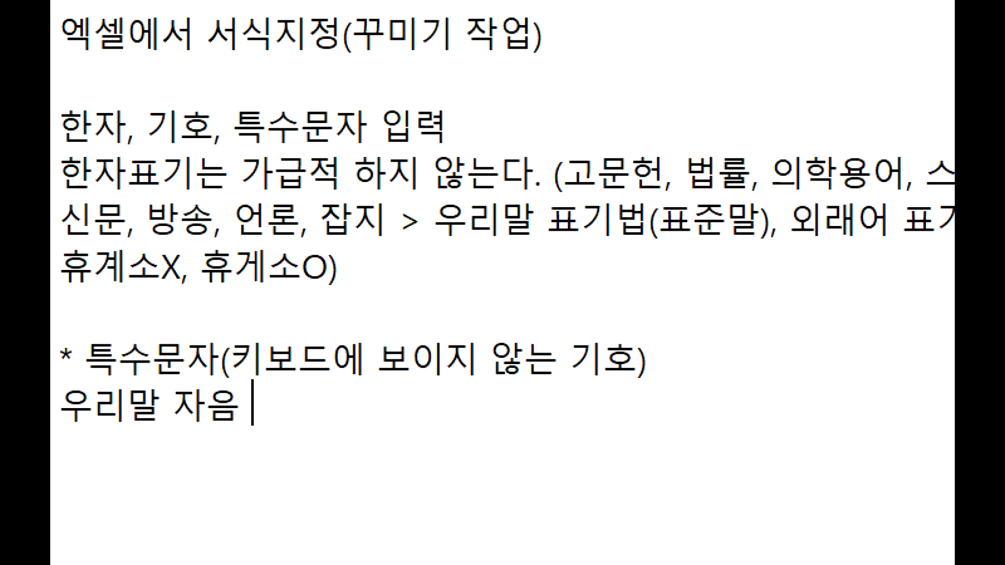
text(ㄱ~ㅎ,)
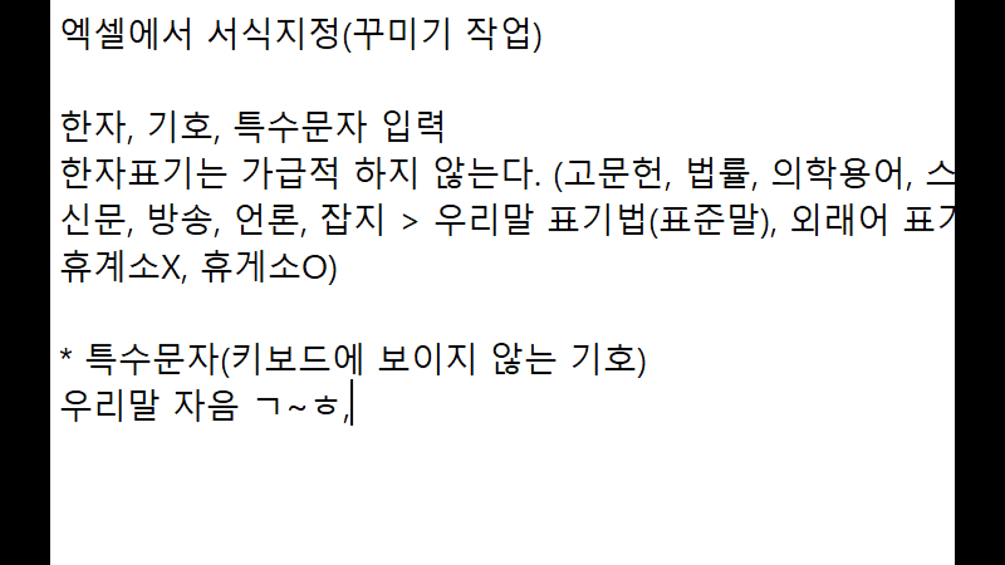
text( ㄲ, ㄸ, ㅃ, ㅆ, ㅉ)
key(Hangul)
text(dm)
key(BackSpace)
key(BackSpace)
text(은 제외)
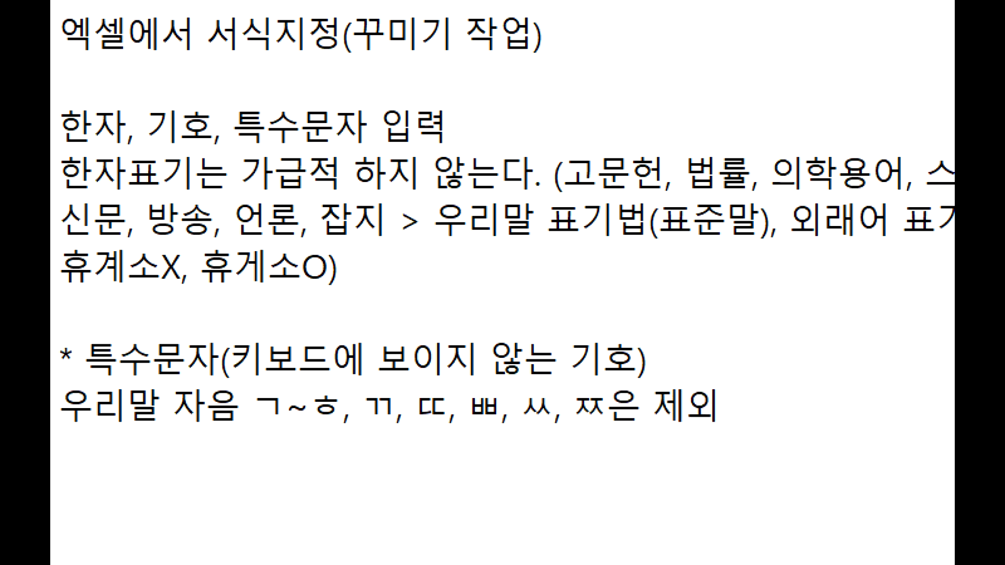
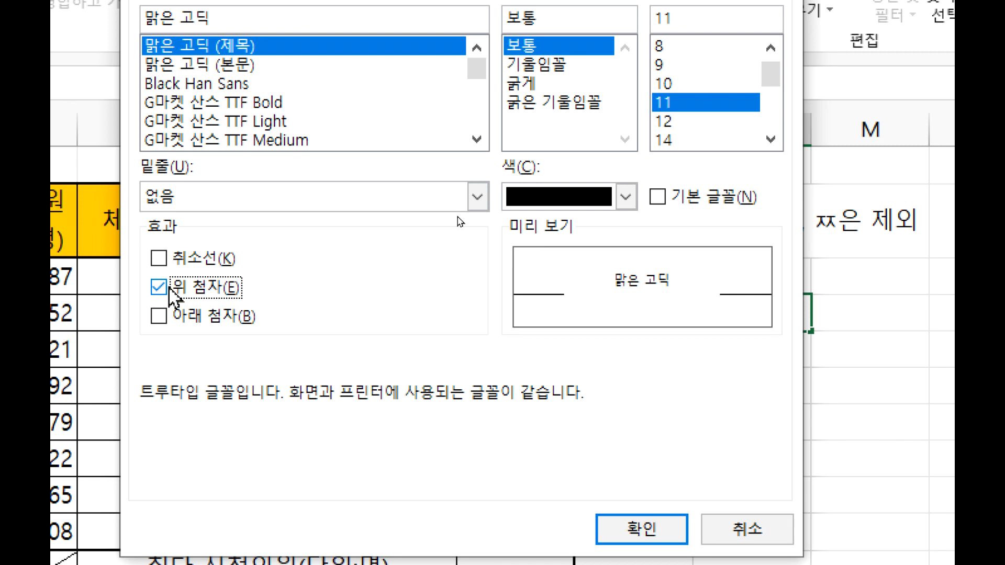
In the Excel sheet, apply the superscript effect to the 3 of m3 in cell L6 and complete the entry.
click(628, 534)
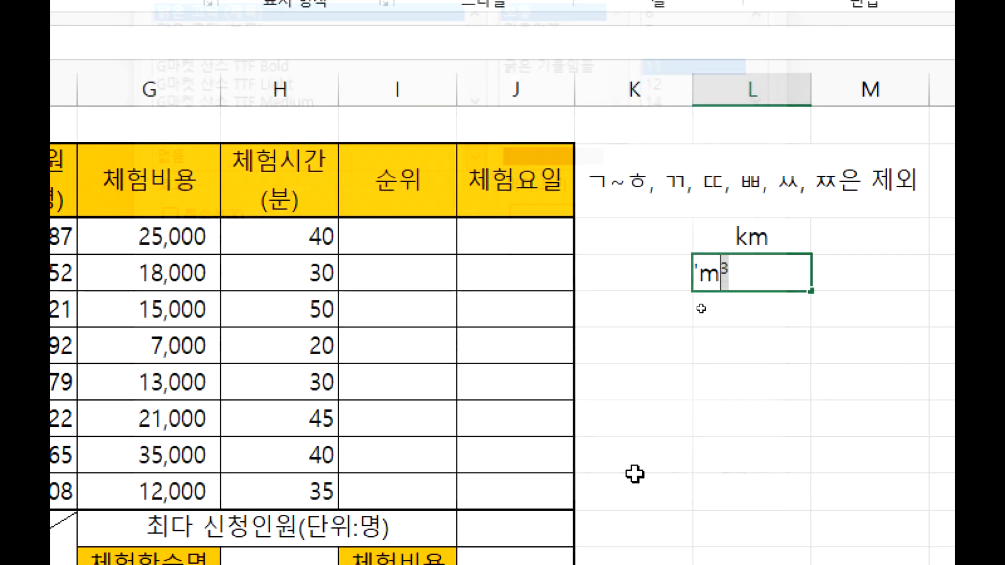
click(679, 312)
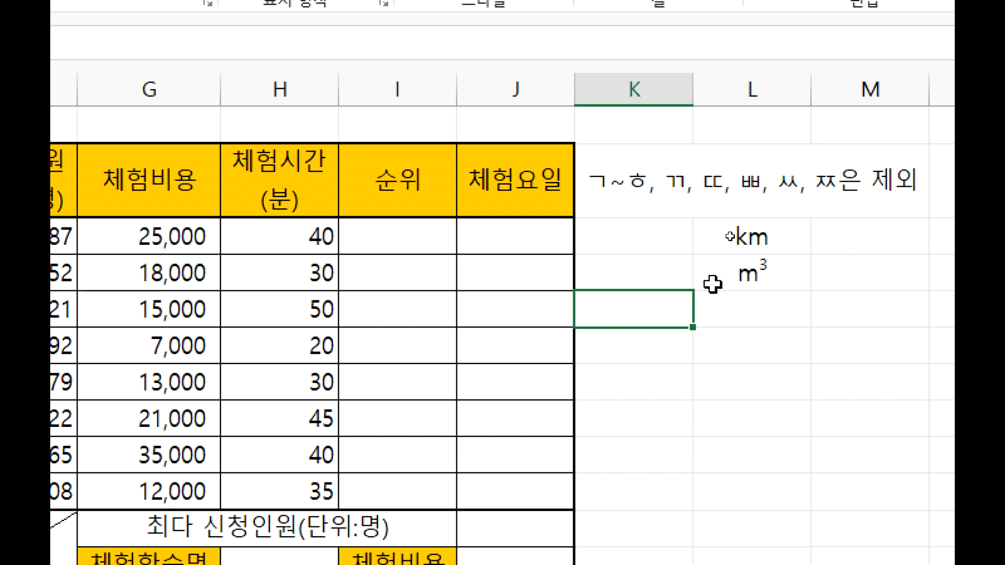
Enter the consonant ㄹ in cell L7 and open its expanded list of unit symbols for conversion.
click(725, 308)
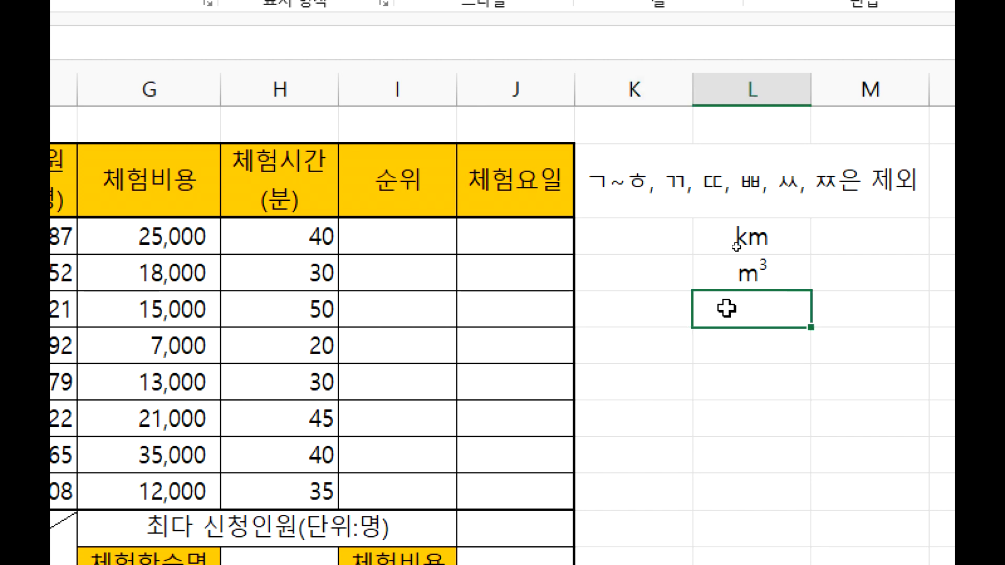
text(f)
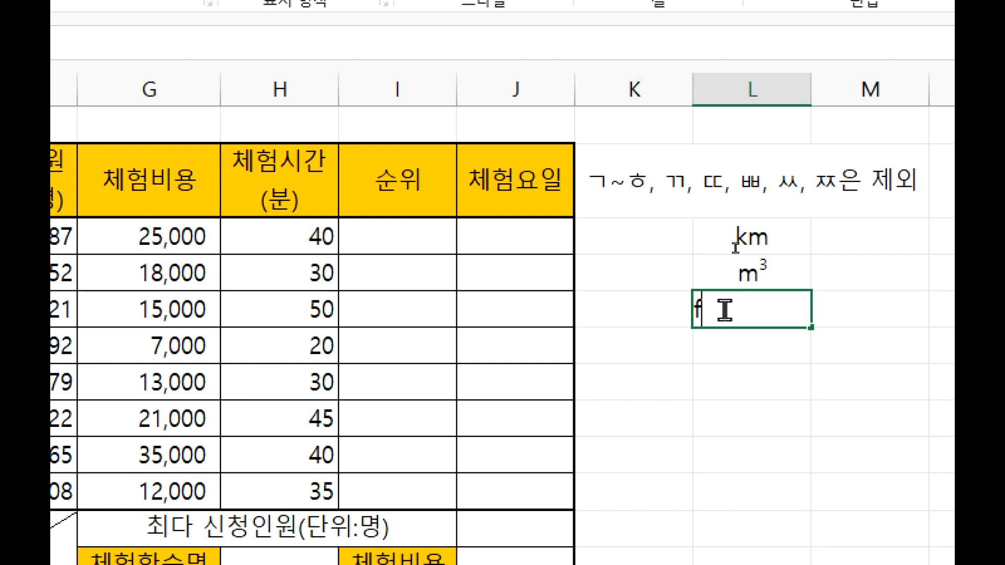
text(ㄹ)
key(Hangul_Hanja)
key(Tab)
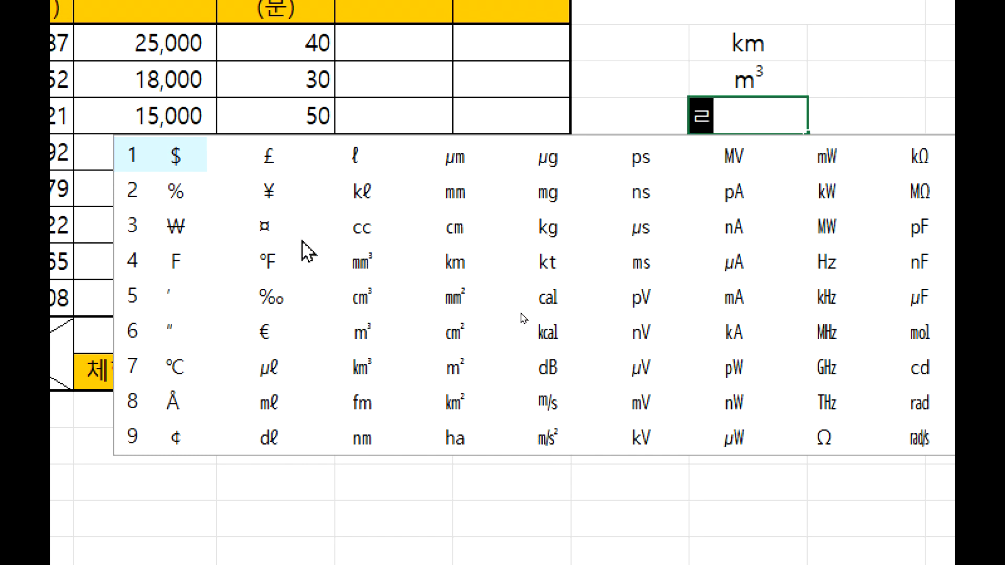
Insert the per mille sign ‰ and the fraction ⅔ as special characters in the cell below m³.
click(271, 302)
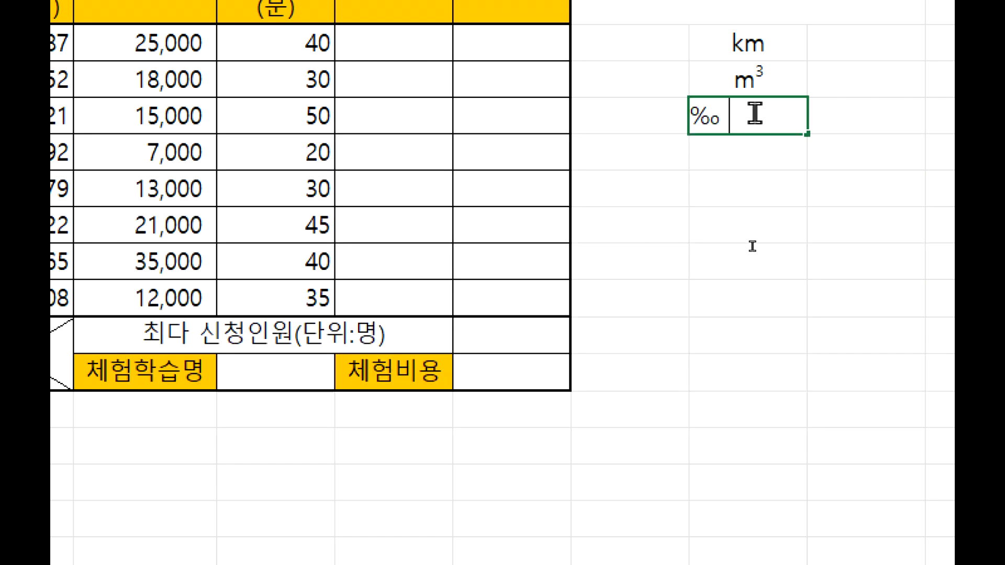
text(ㅊ)
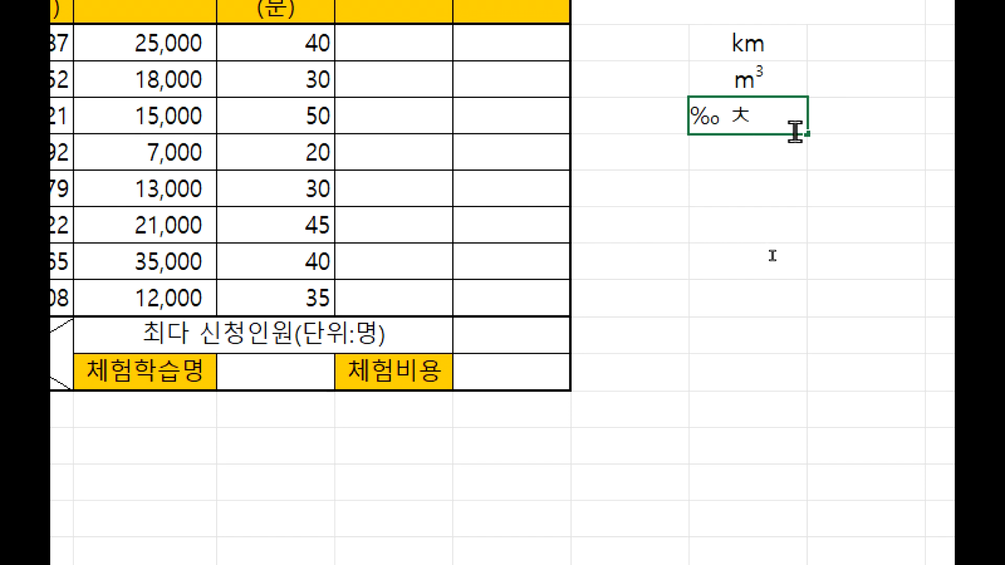
key(Hangul_Hanja)
key(Tab)
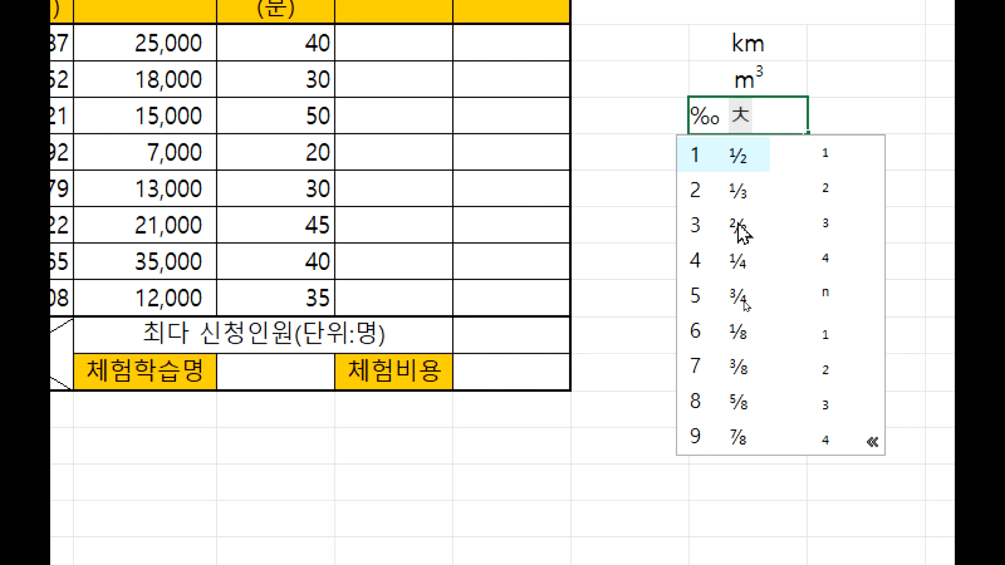
click(737, 226)
Append the old Hangul letter ㅱ from the special characters for ㅌ to the same cell.
text(ㅌ)
key(Hangul_Hanja)
key(Tab)
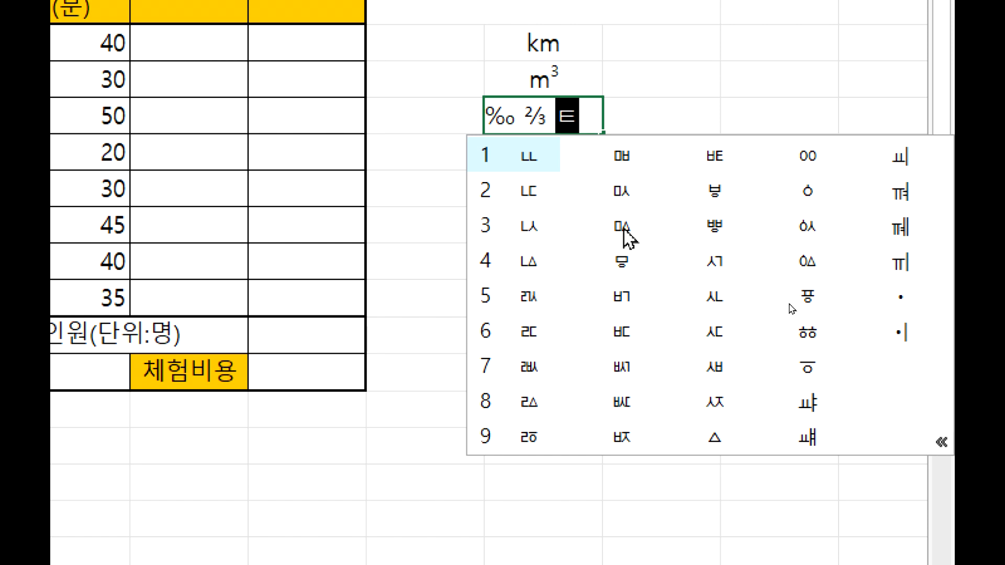
key(Escape)
click(619, 266)
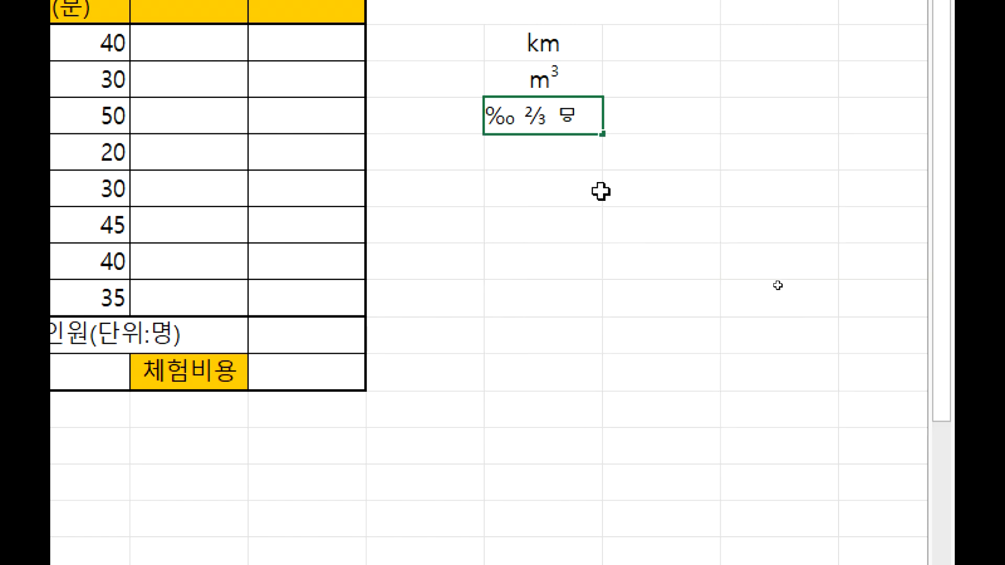
Append the compound consonant ㅄ from the special characters for ㅋ.
text(ㅋ)
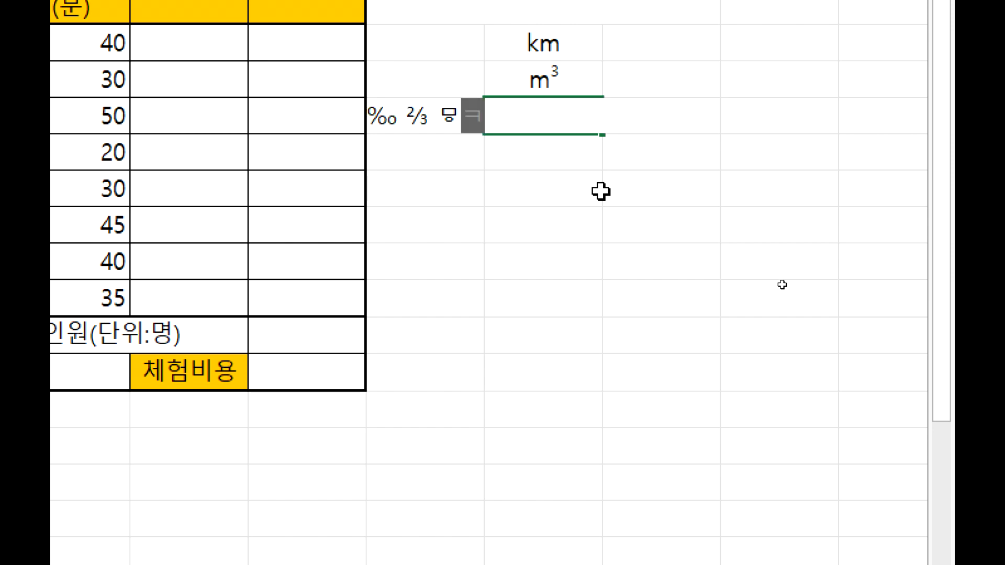
key(Hangul_Hanja)
key(Tab)
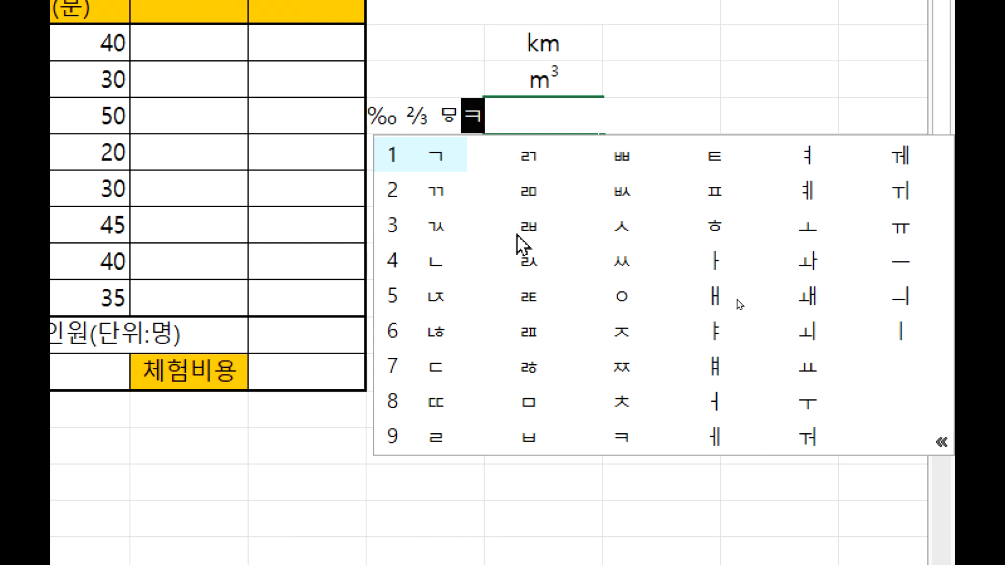
click(622, 193)
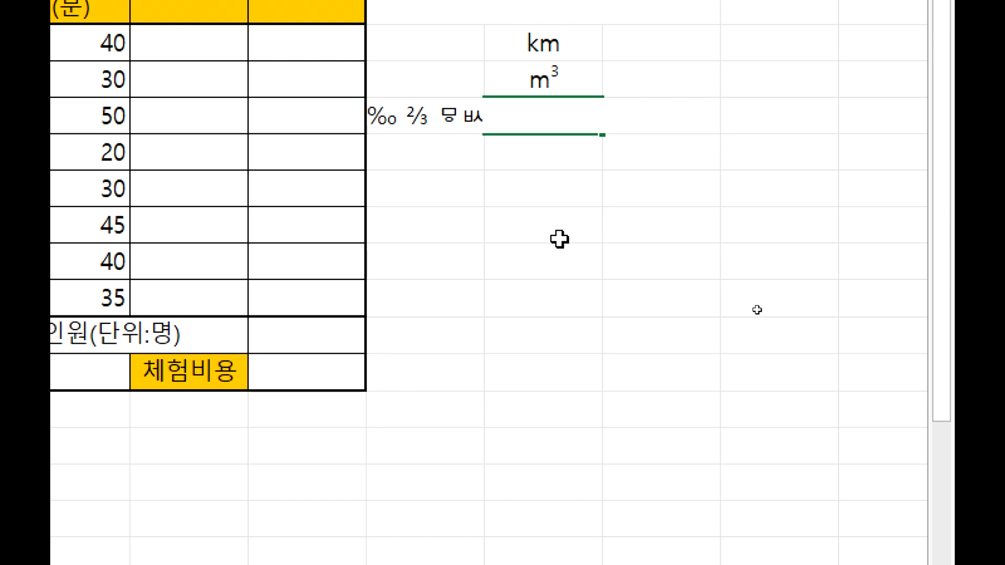
Append the parenthesized number (9) from the special characters for ㅇ and commit the cell entry.
text(ㅇ)
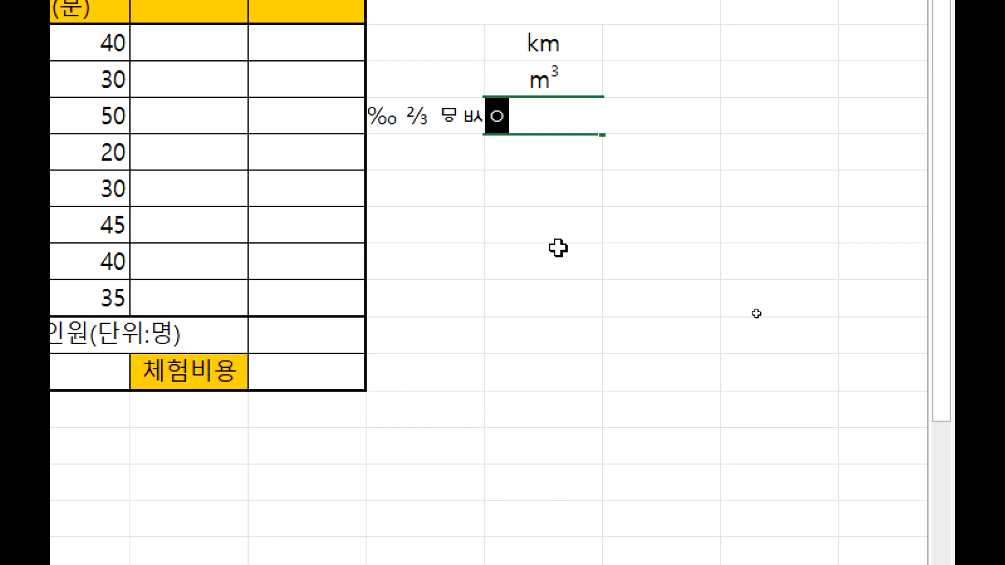
key(Hangul_Hanja)
key(Tab)
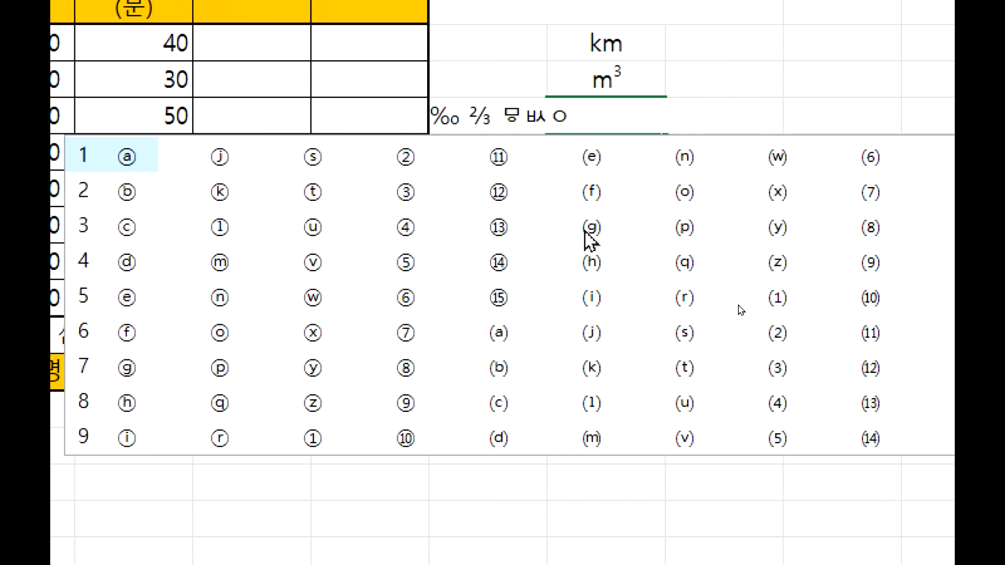
click(850, 261)
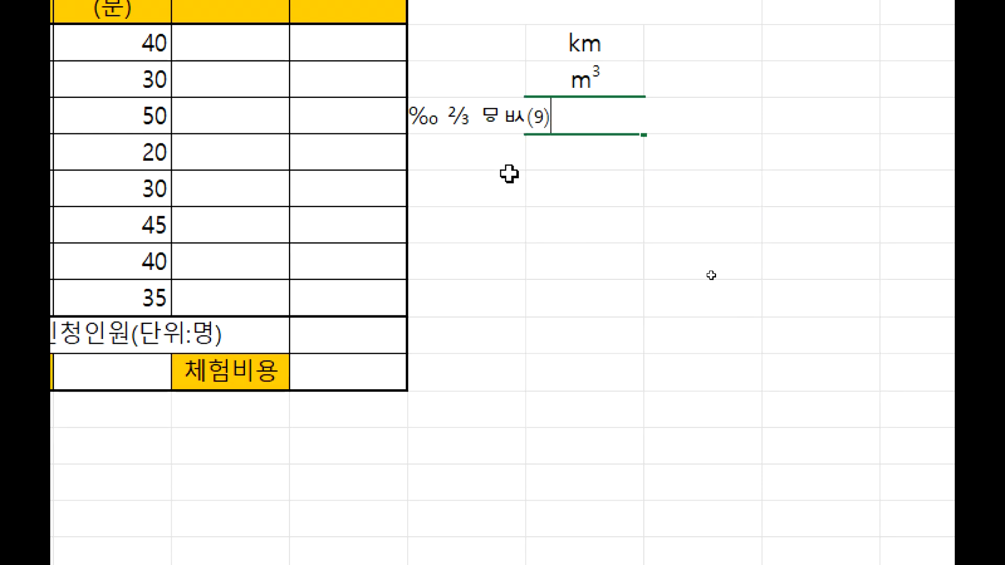
key(Return)
click(549, 111)
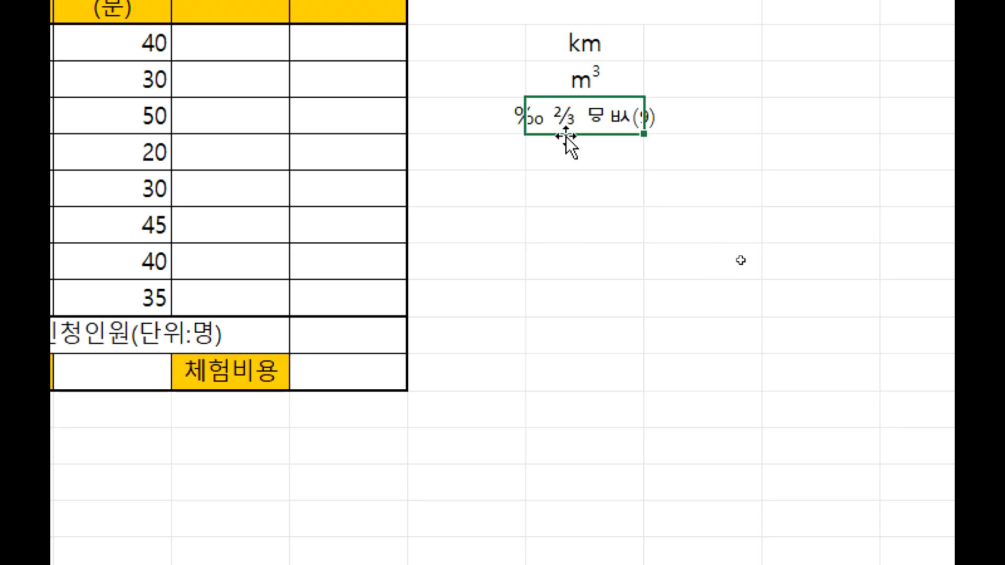
key(F2)
key(Escape)
Clear the practice cells beside the table, including km, m³ and the special-character entry, and select the topmost cell.
drag(582, 90, 589, 190)
key(Delete)
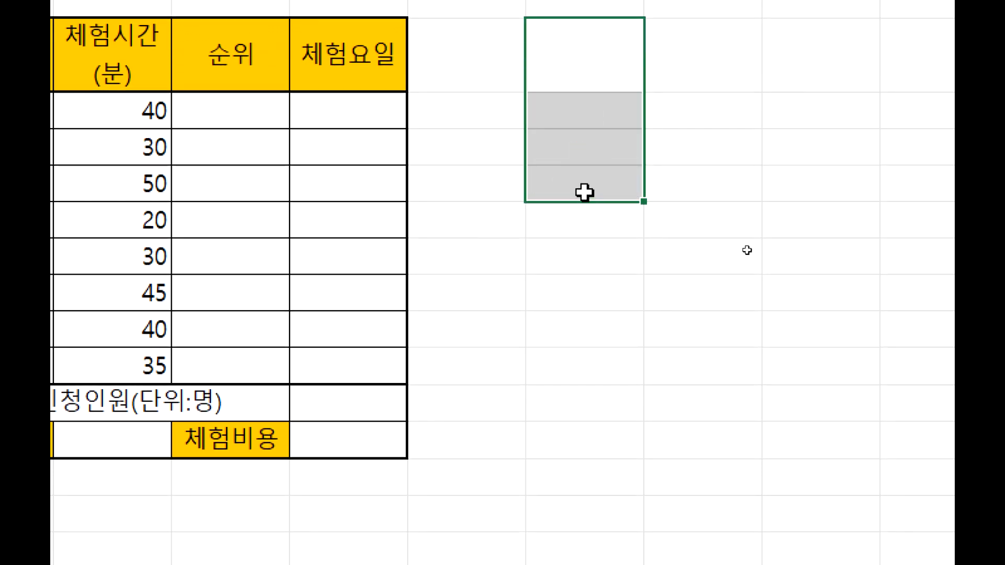
click(552, 74)
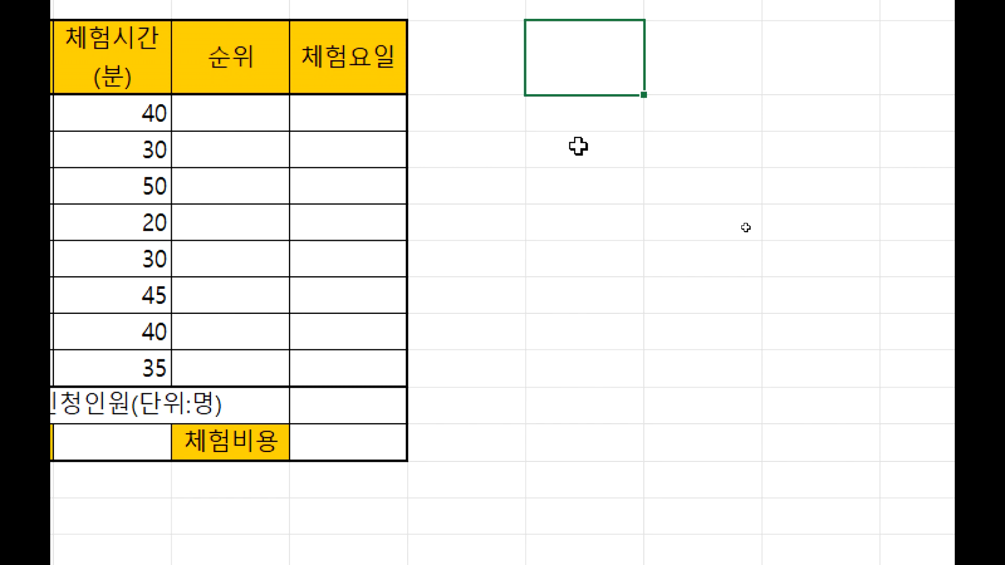
key(alt+Tab)
key(alt+Tab)
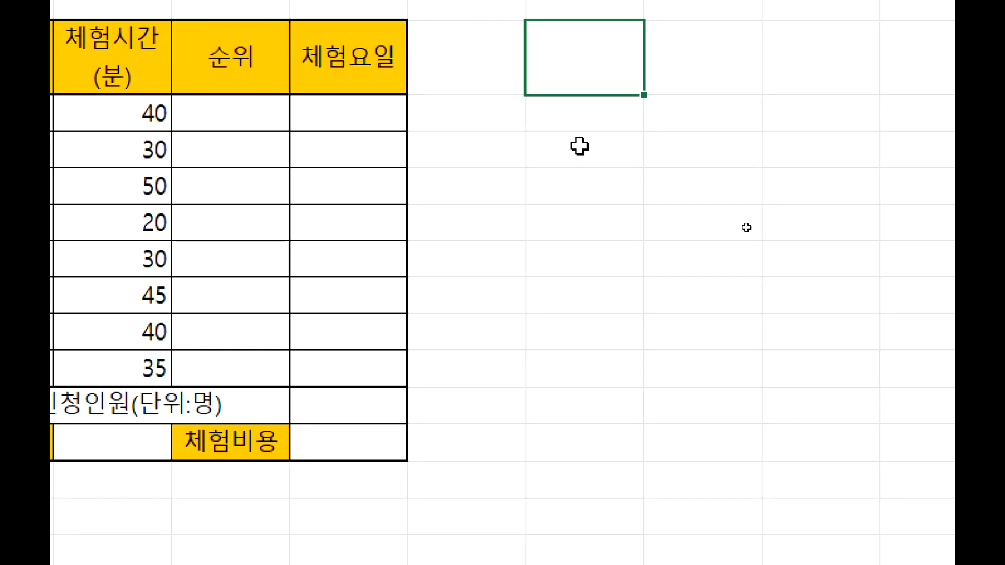
key(alt+Tab)
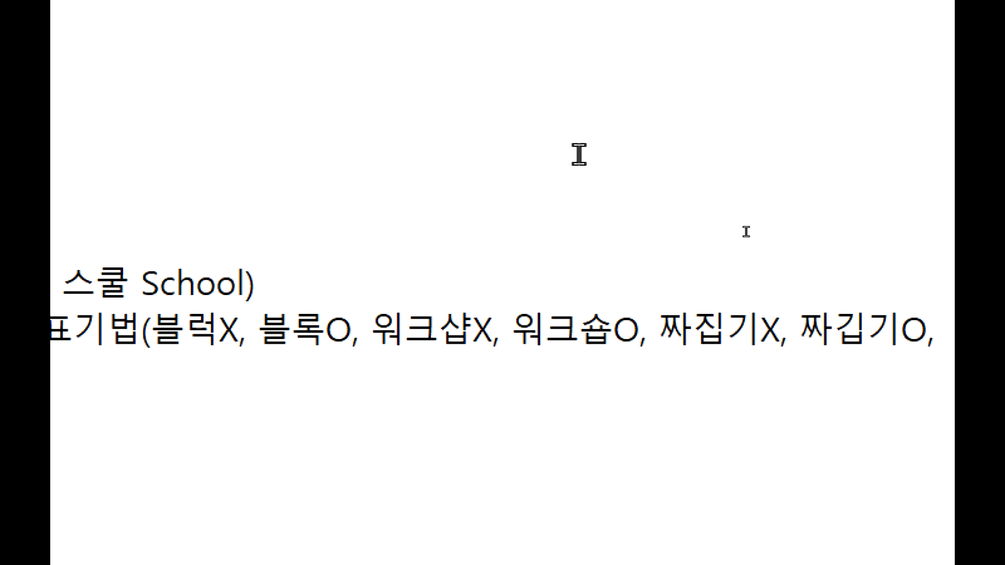
key(alt+Tab)
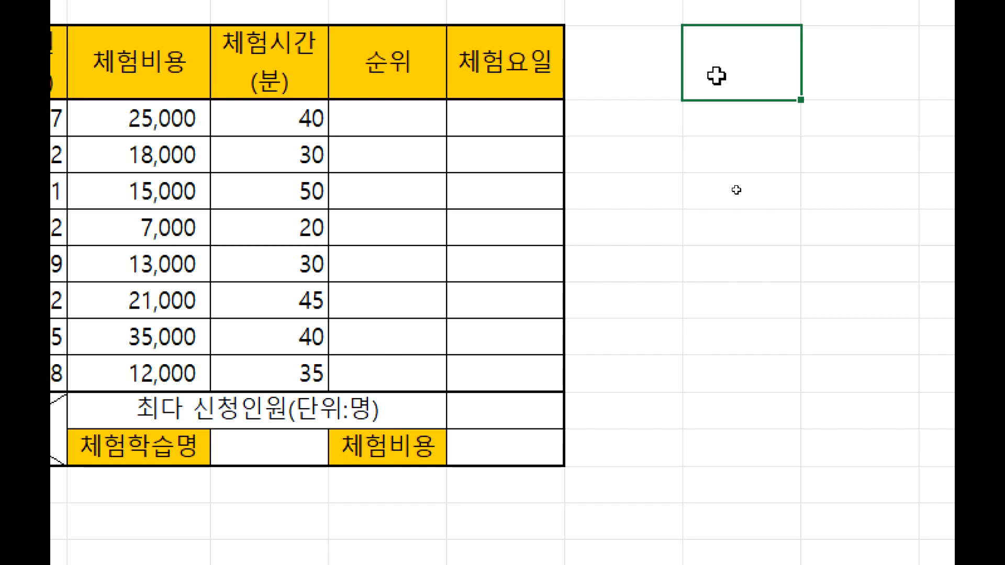
text(ㄻ)
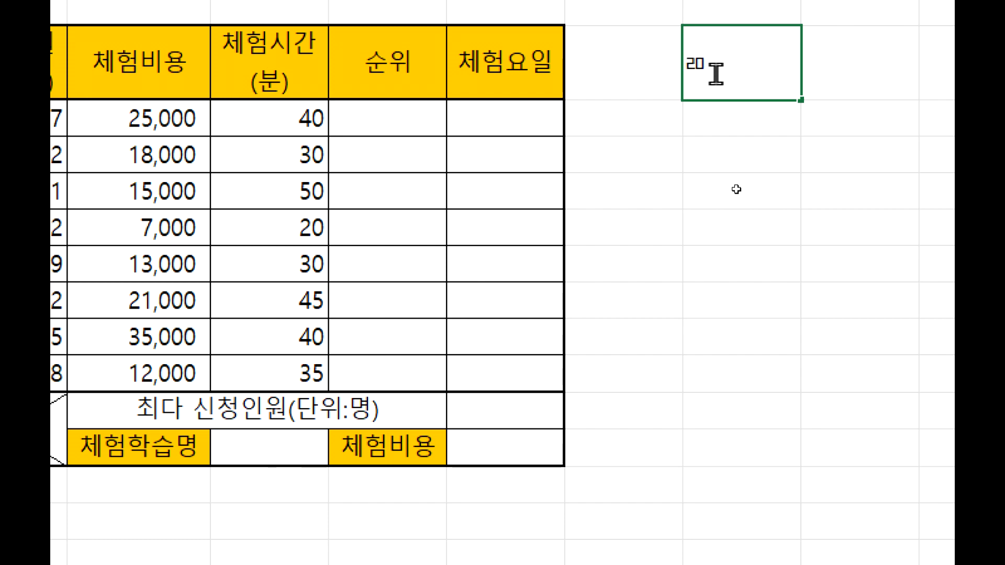
key(Escape)
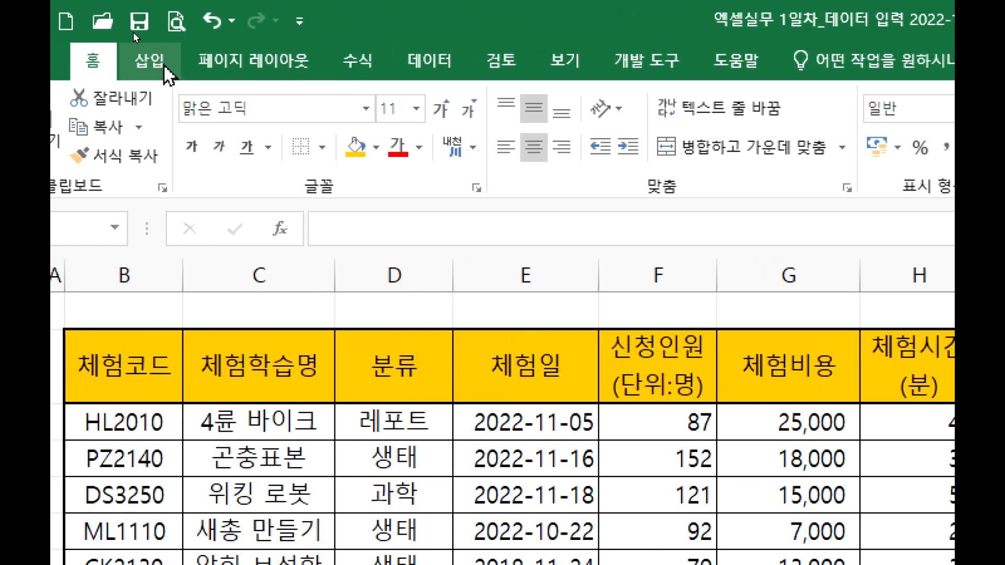
Open the Symbol dialog for the selected cell and show the 도형 기호 subset.
click(166, 62)
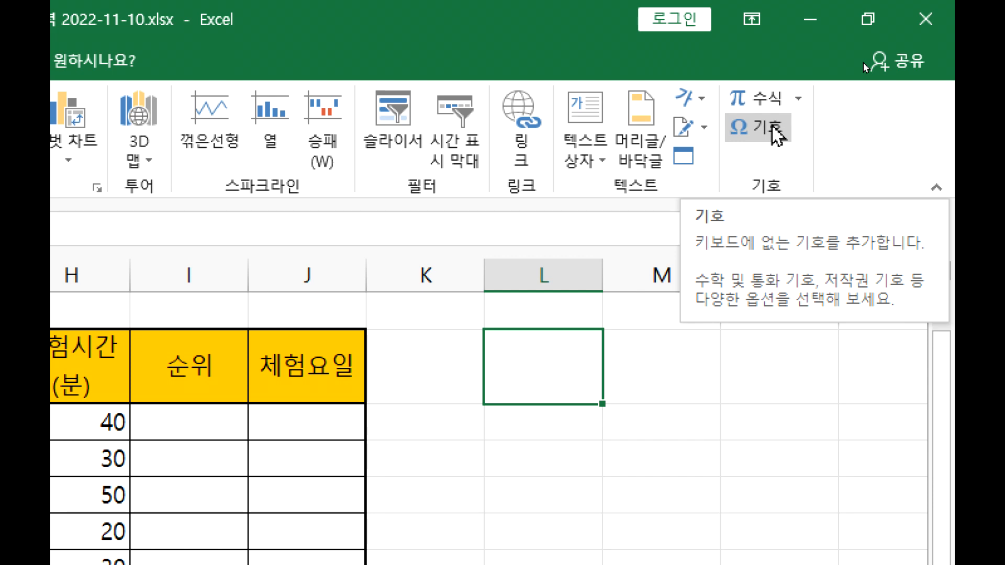
click(774, 129)
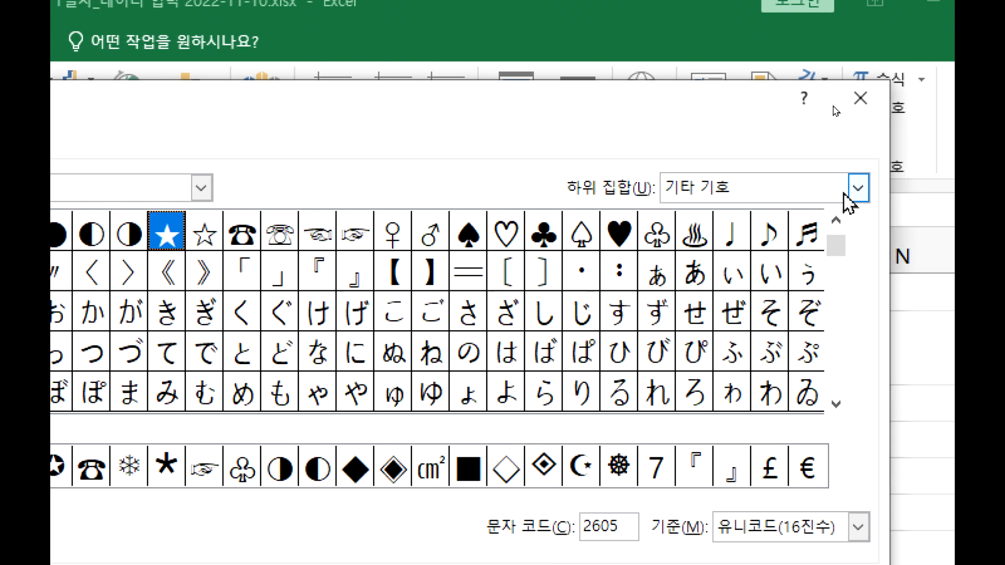
click(791, 200)
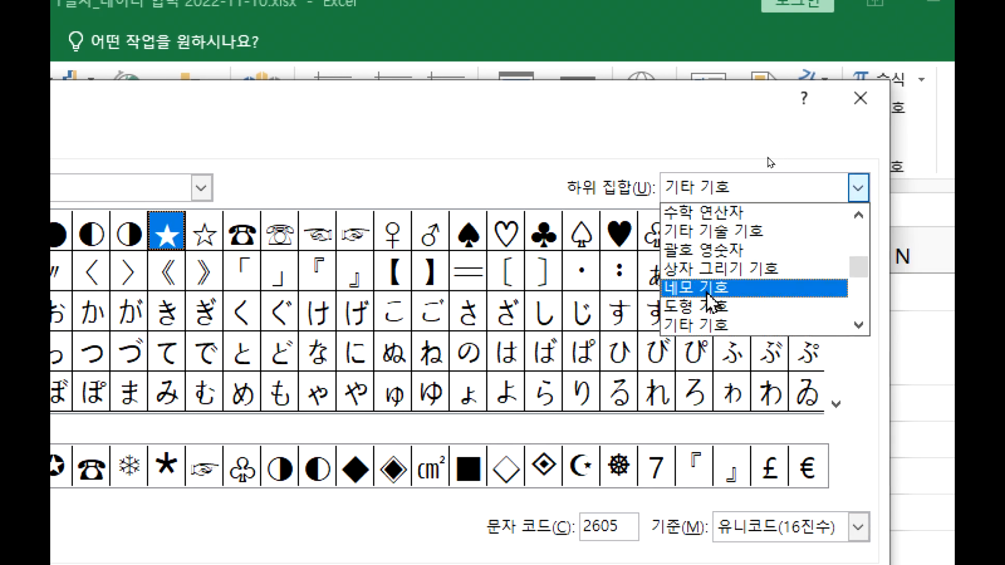
click(702, 307)
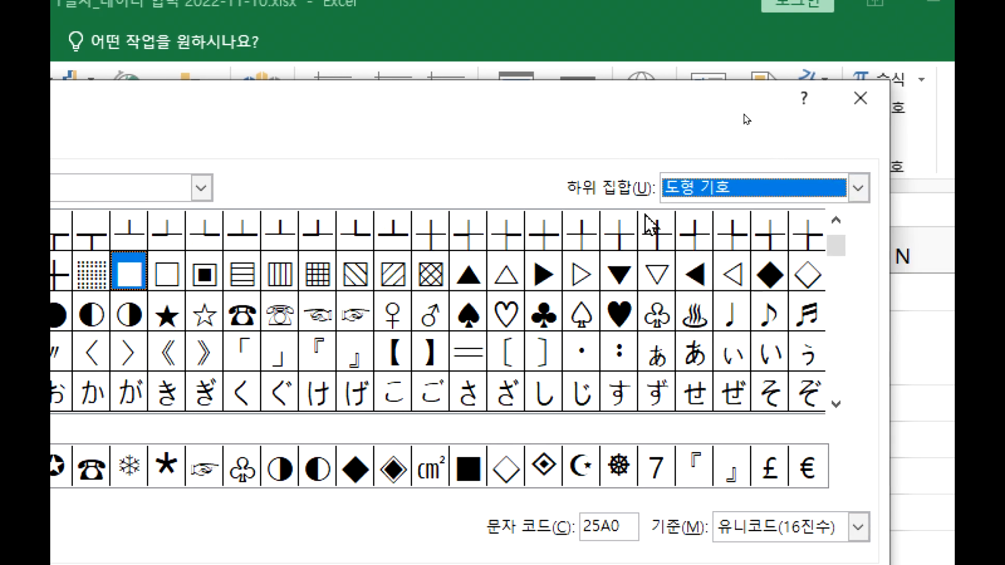
View the 네모 기호, 기타 기호 and 한중일 기호 및 문장 부호 symbol subsets one after another.
click(857, 188)
click(690, 293)
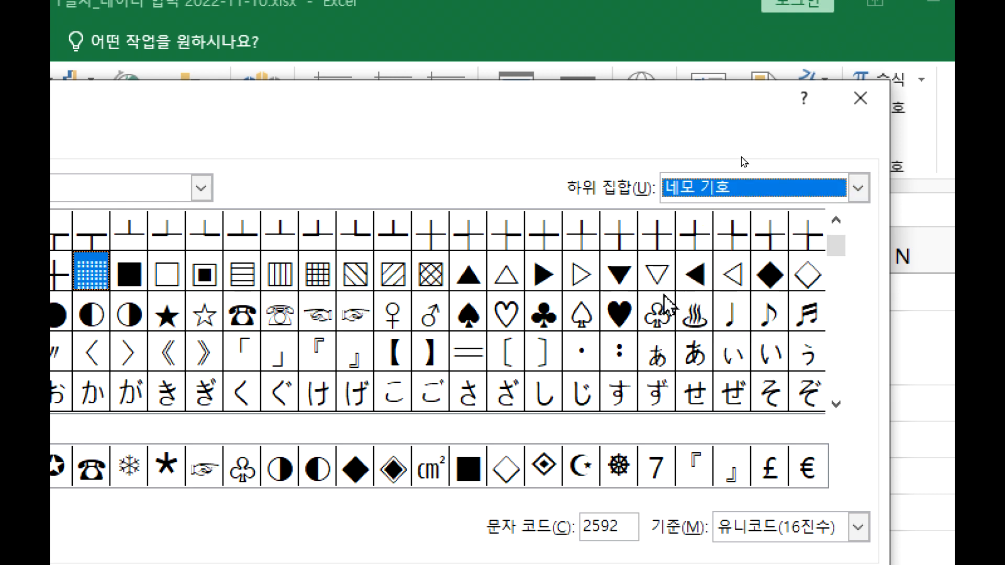
click(727, 198)
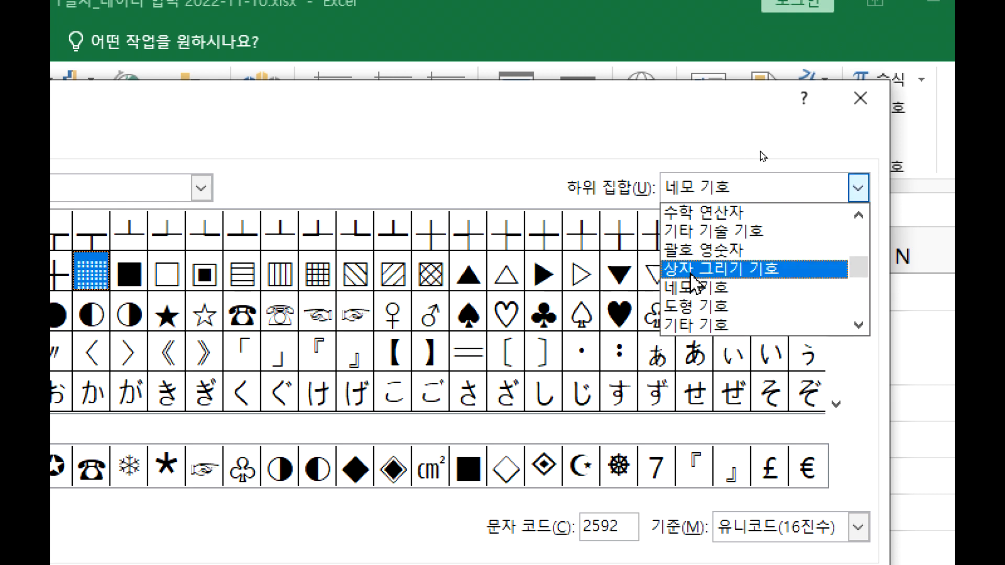
click(691, 326)
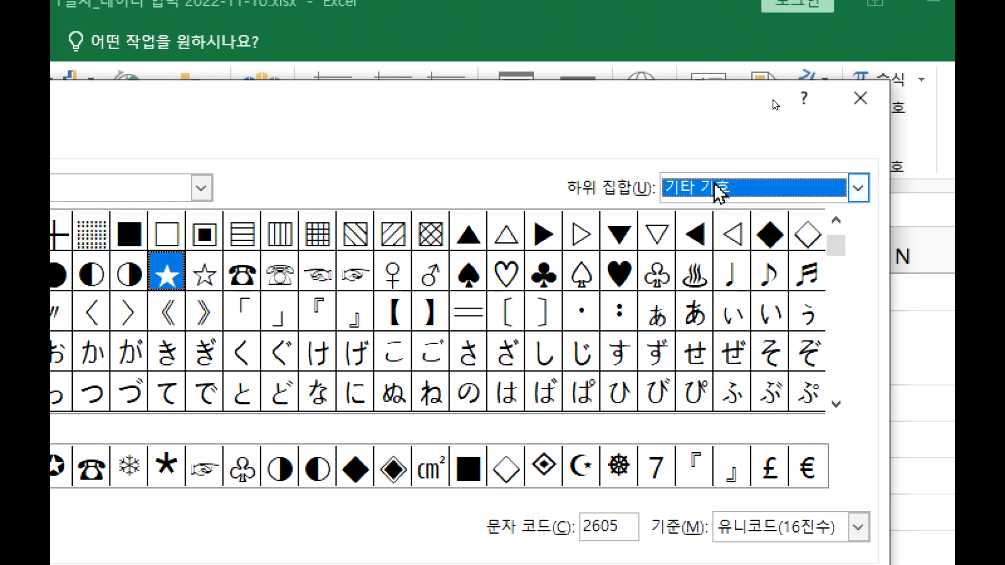
click(858, 188)
scroll(733, 293, down, 1)
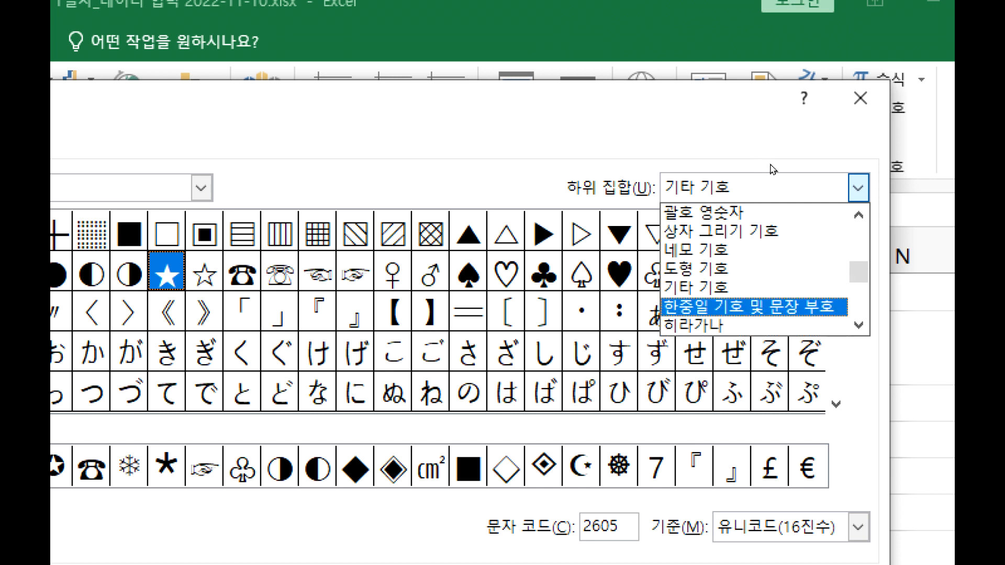
click(715, 308)
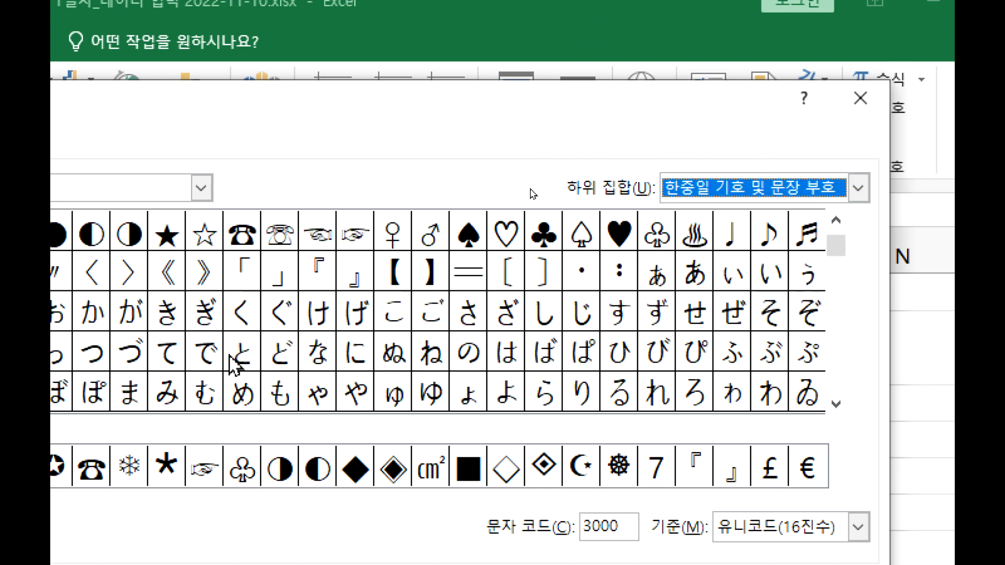
View the 수학 연산자 and 통화 기호 symbol subsets.
click(769, 190)
scroll(694, 246, up, 2)
scroll(693, 246, up, 1)
click(693, 251)
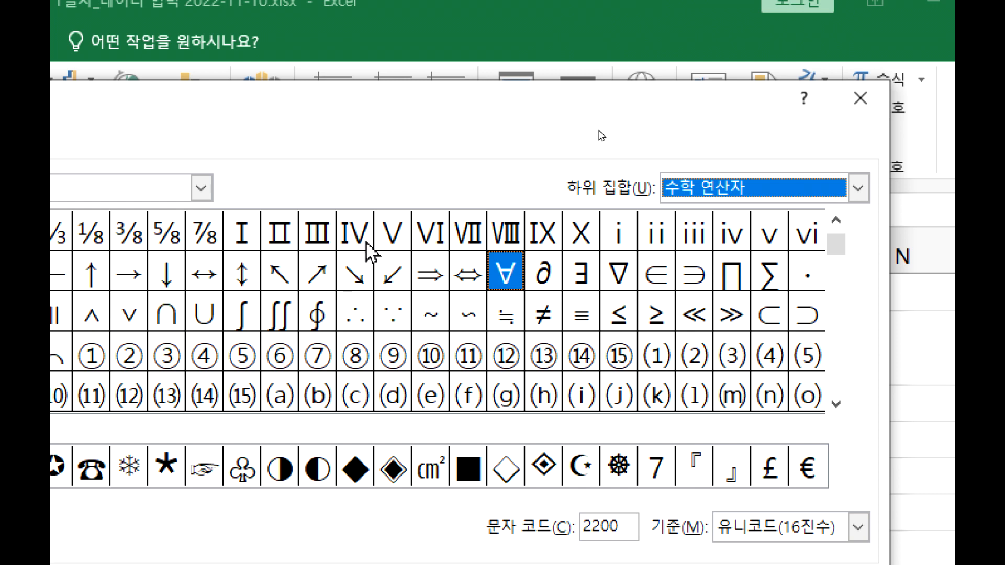
click(763, 193)
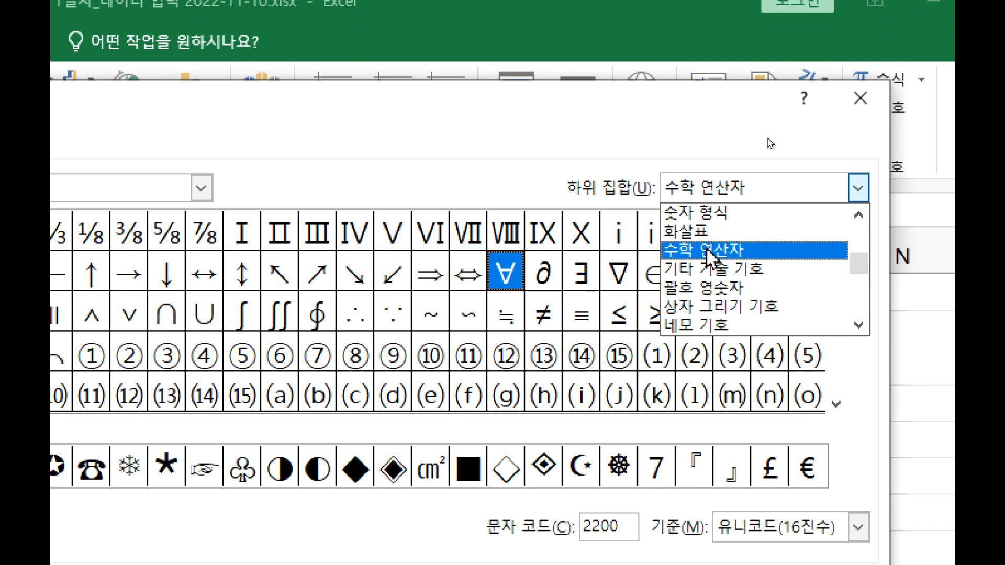
scroll(704, 270, up, 1)
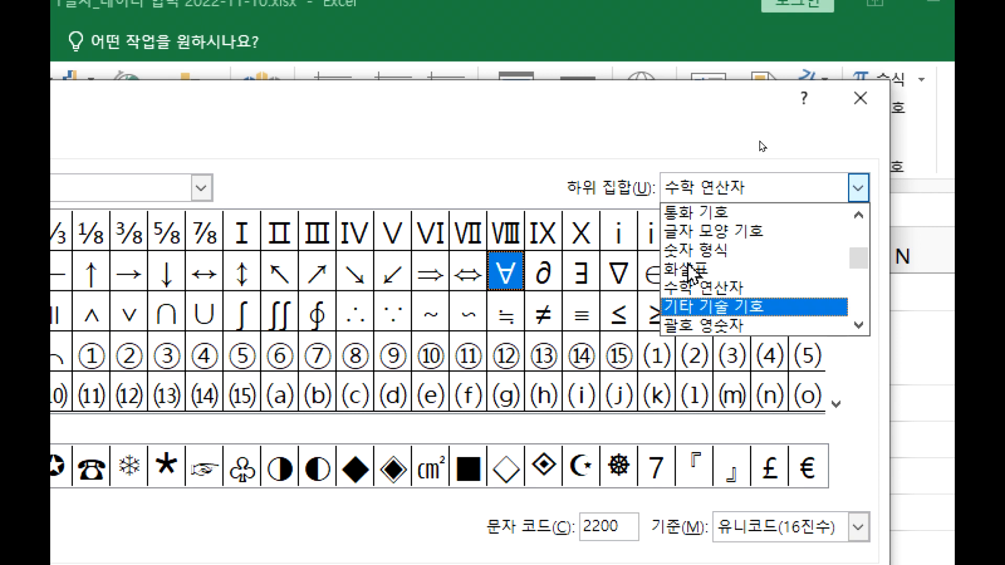
click(696, 215)
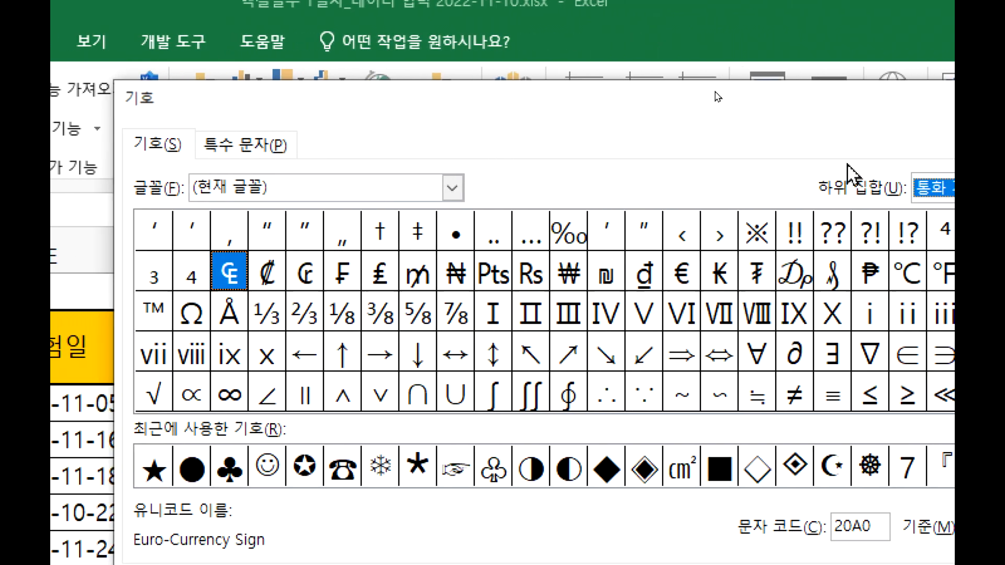
View the 한글 자모 and 키릴 자모 symbol subsets one after another.
click(844, 187)
scroll(807, 267, up, 4)
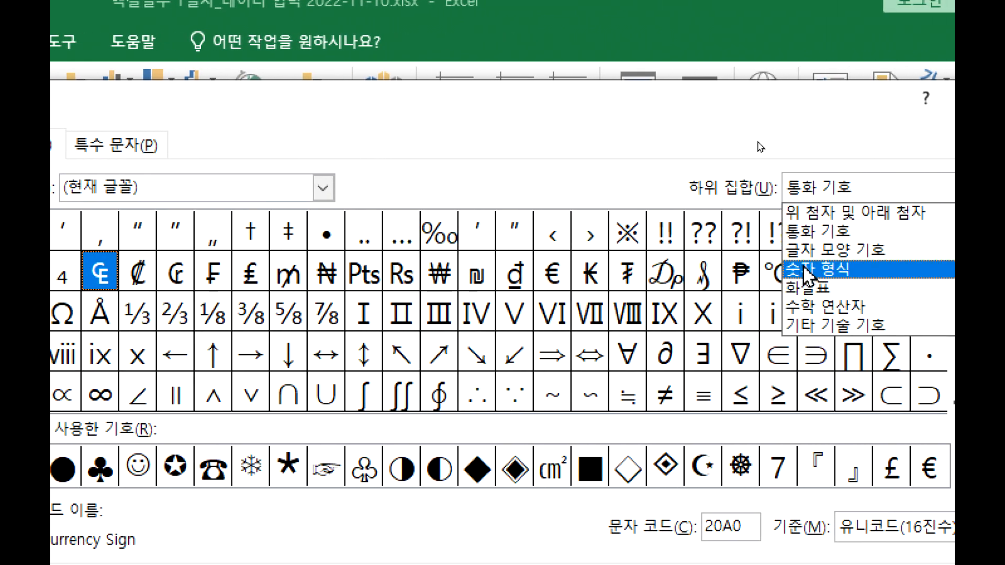
click(823, 231)
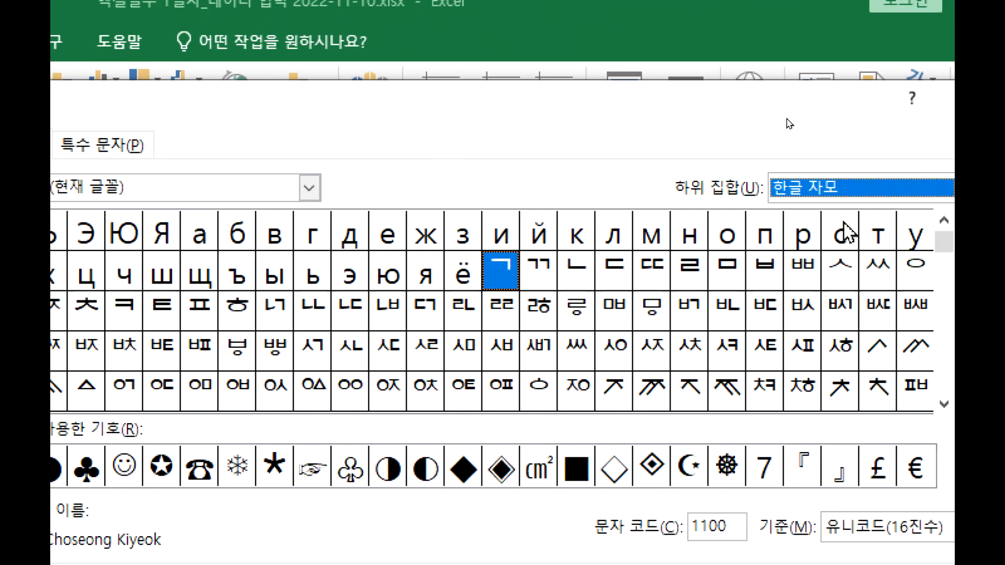
click(845, 190)
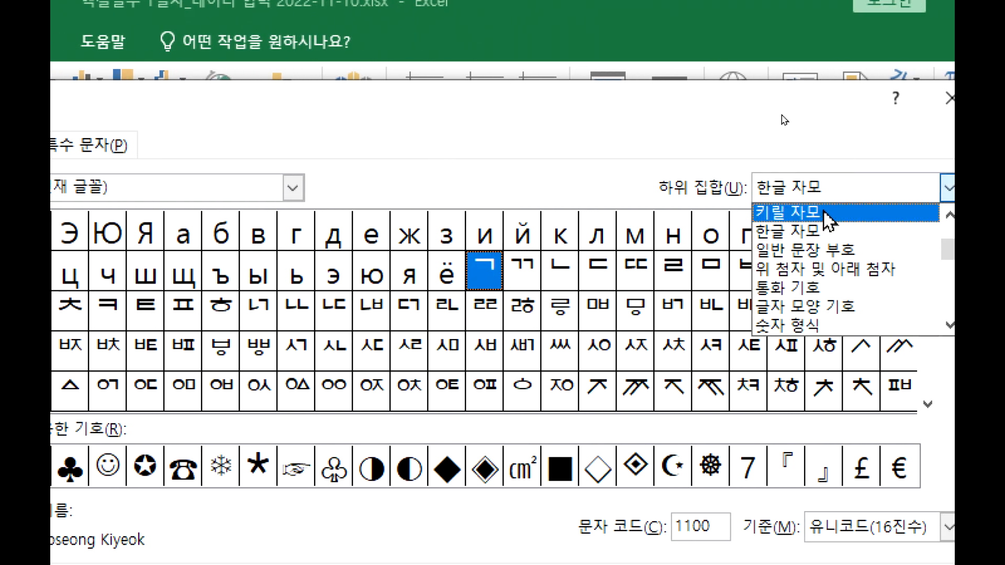
click(821, 210)
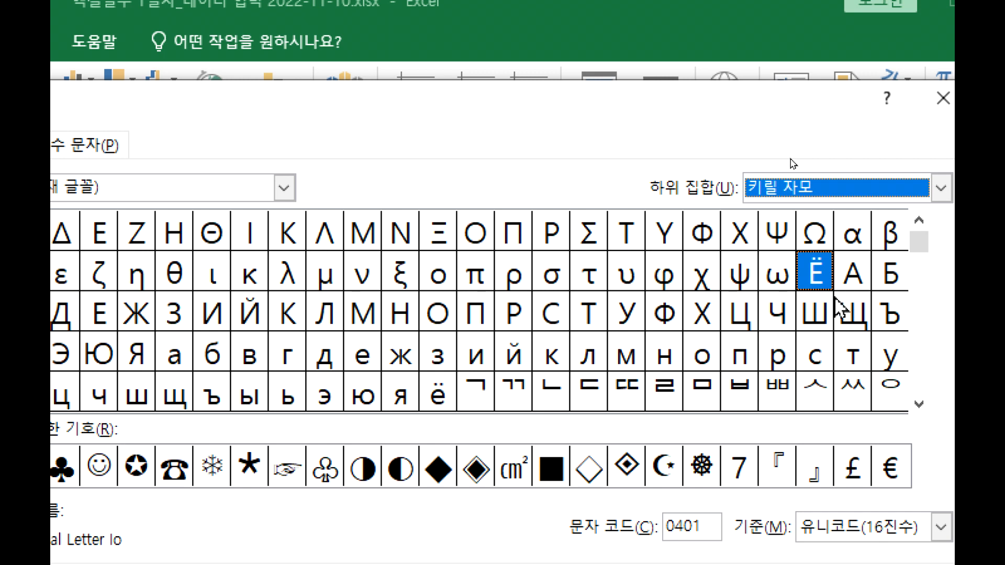
View the 그리스어 및 콥트어 and 기본 라틴 문자 symbol subsets.
click(859, 195)
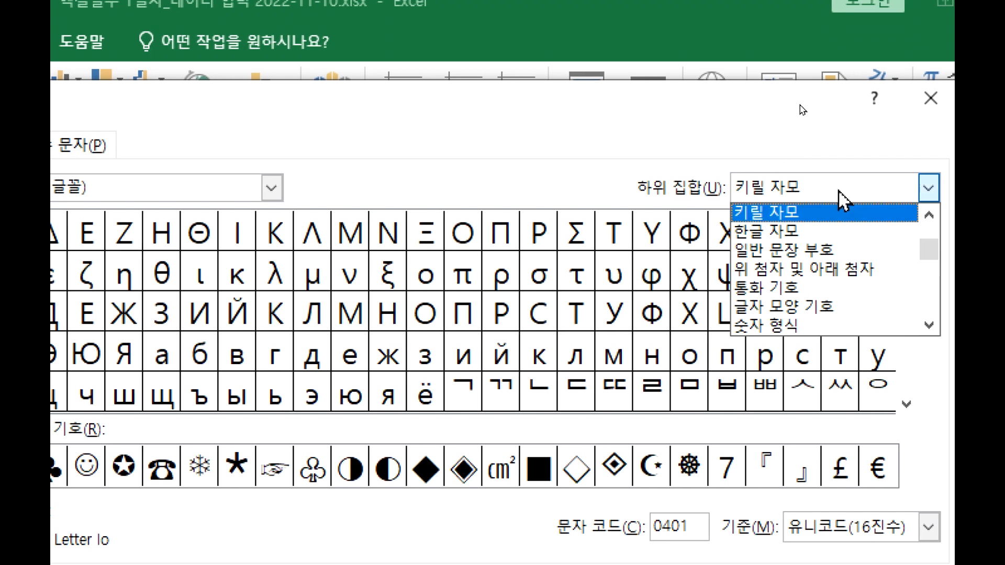
scroll(799, 298, up, 2)
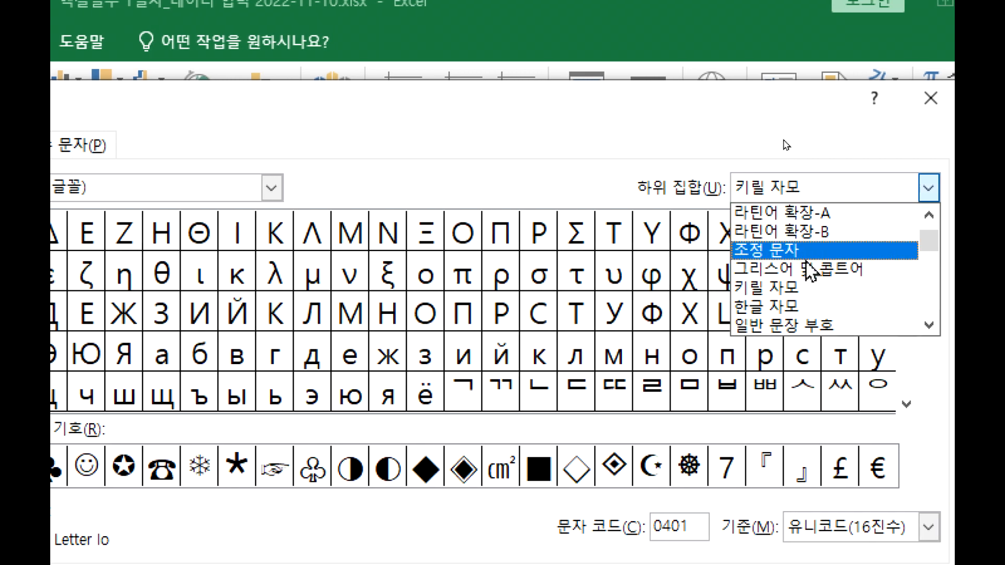
click(803, 275)
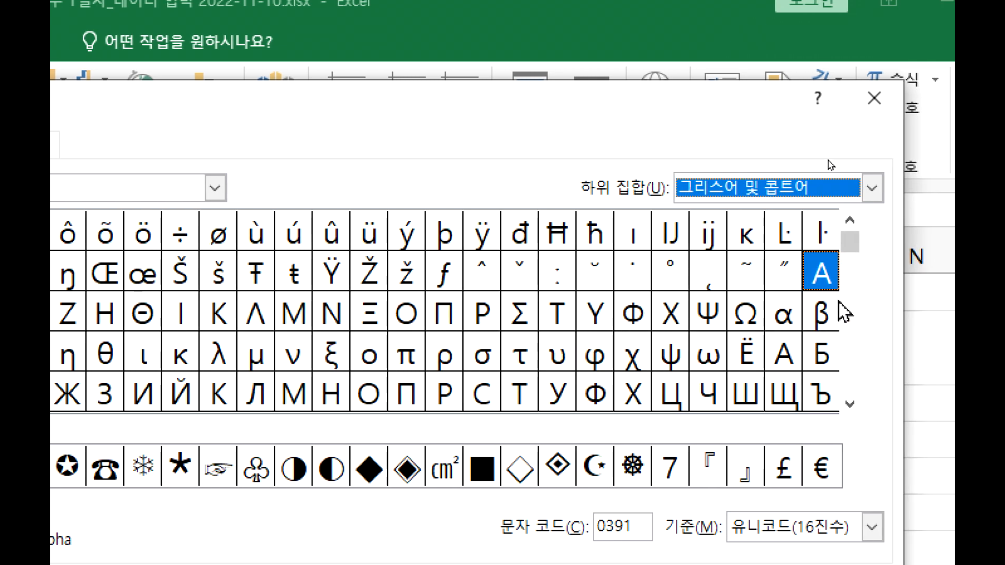
click(801, 190)
scroll(759, 251, up, 1)
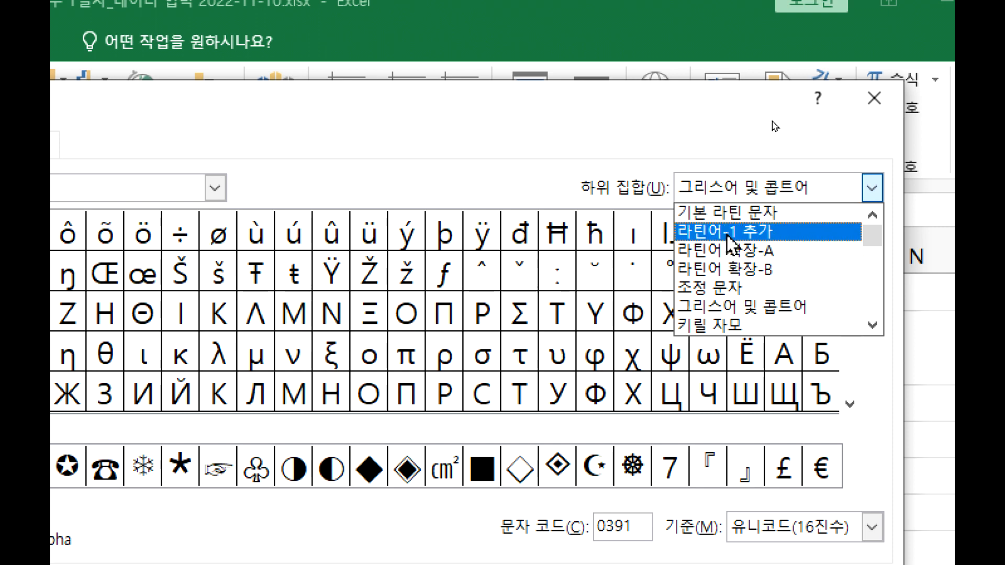
click(728, 212)
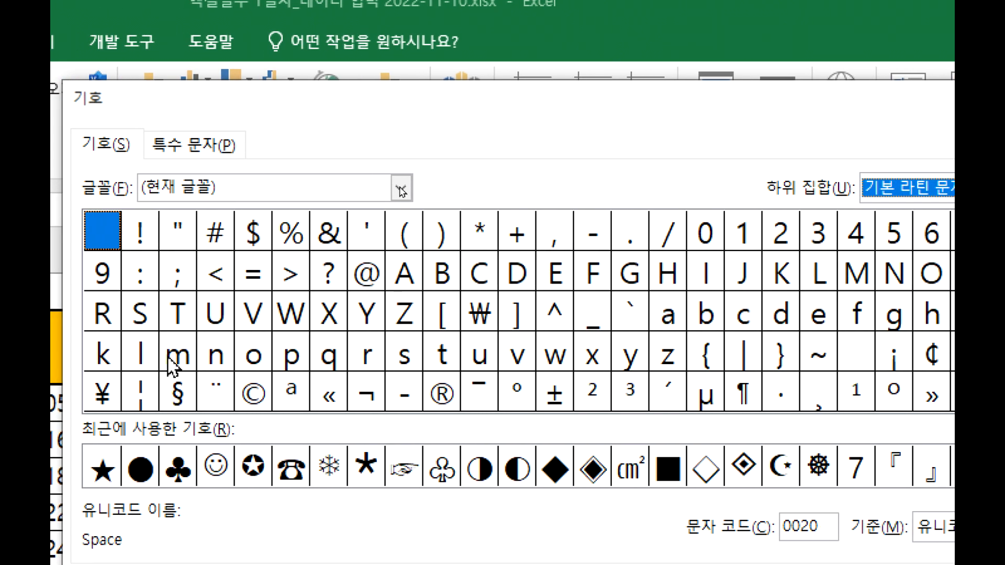
View the 라틴어 확장-A symbol subset and return to 키릴 자모.
click(936, 188)
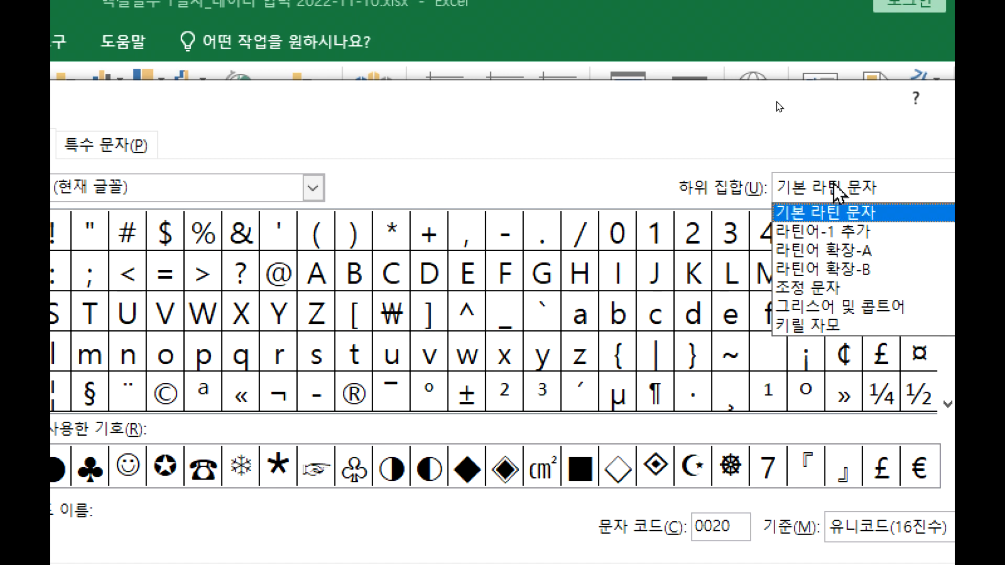
click(819, 255)
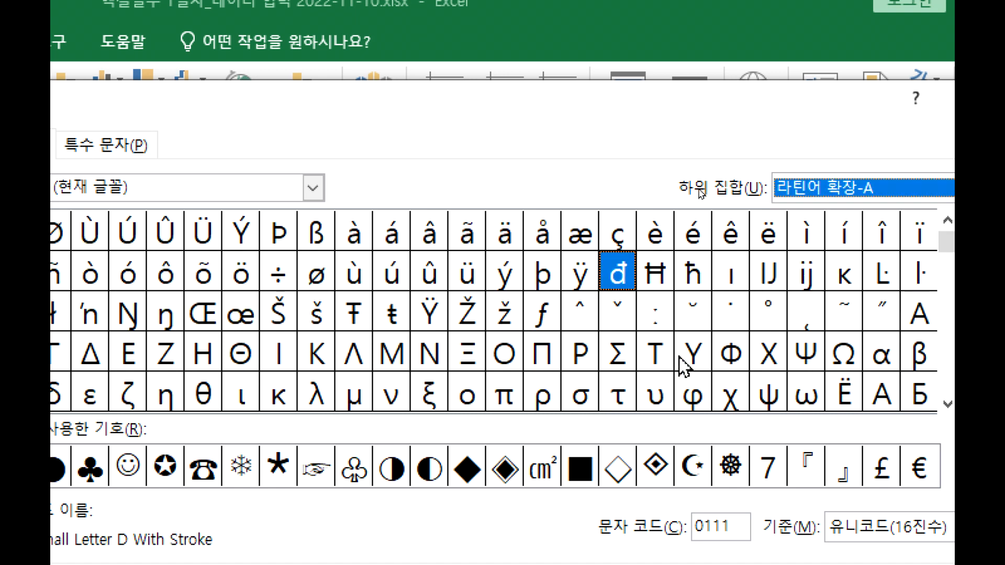
click(824, 201)
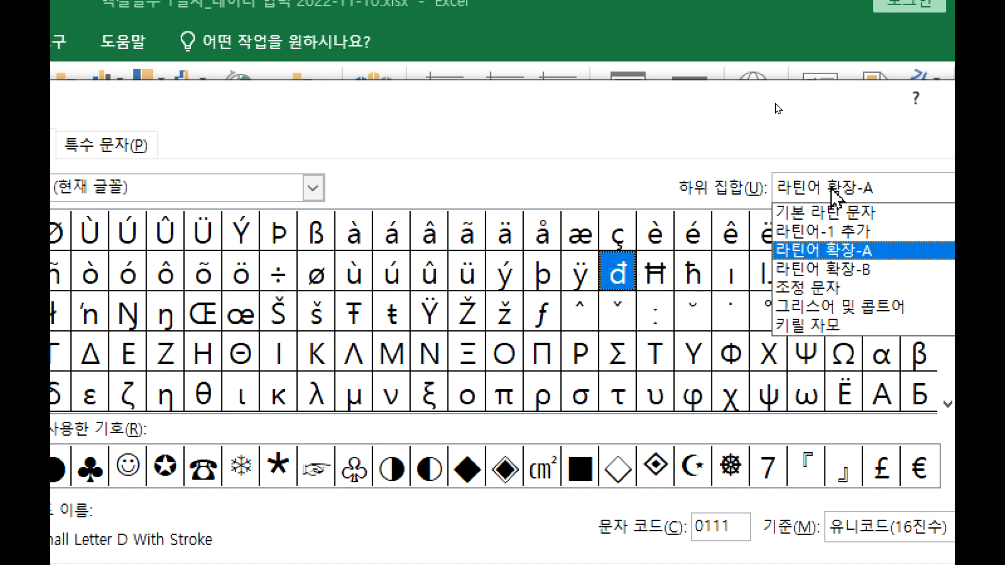
click(821, 324)
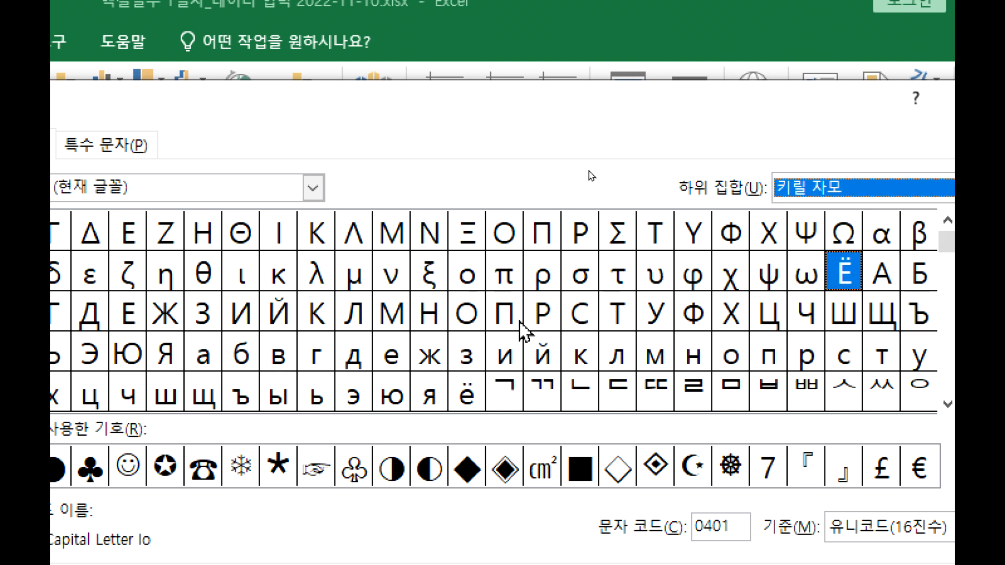
Show the 숫자 형식 subset and insert the symbols Ⅰ, Ⅱ and ∮ into the cell.
click(806, 190)
scroll(810, 316, down, 3)
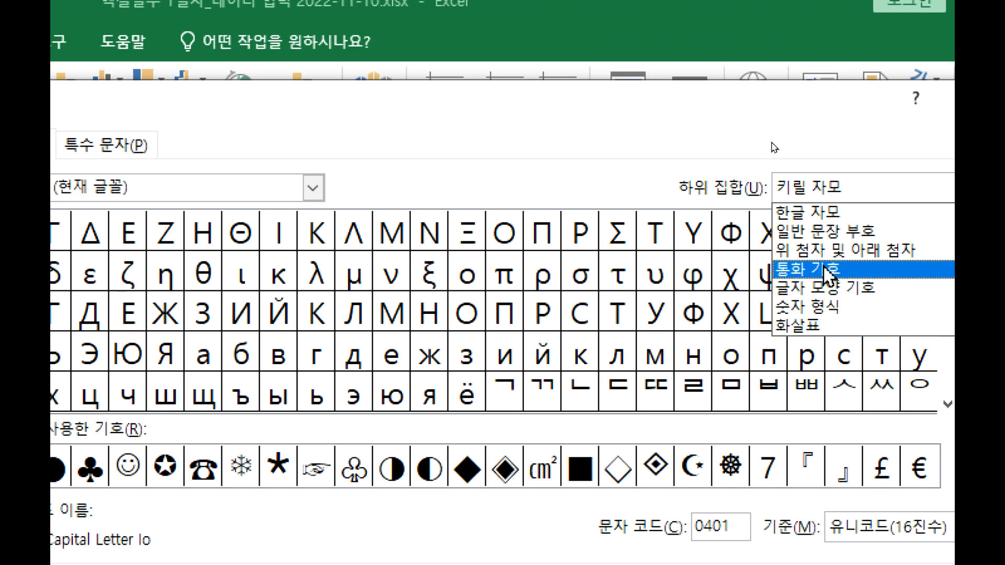
click(810, 307)
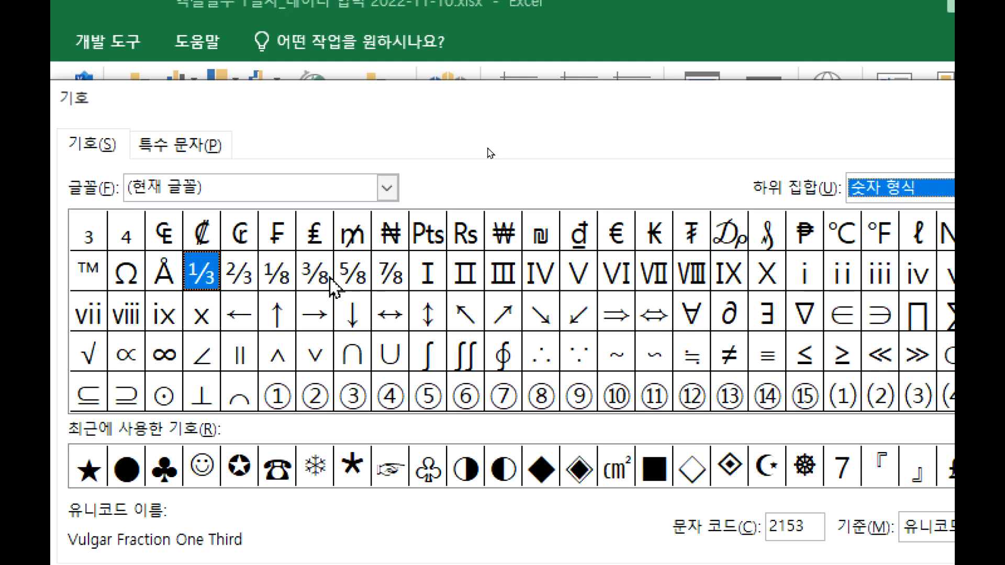
click(442, 278)
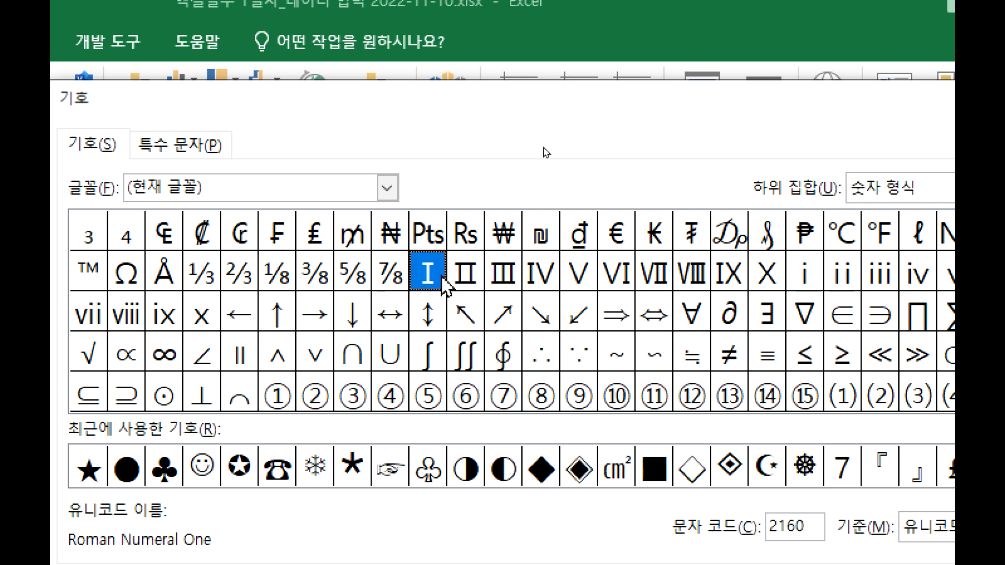
double_click(428, 280)
click(470, 279)
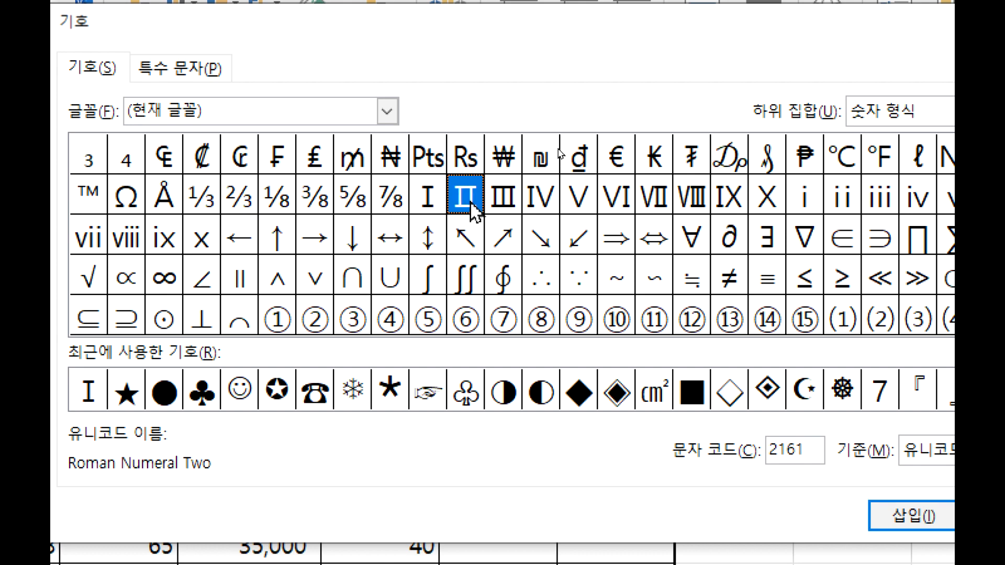
double_click(471, 203)
double_click(501, 275)
Insert the circled digit ⑧ twice after the other symbols and close the Symbol dialog.
click(539, 326)
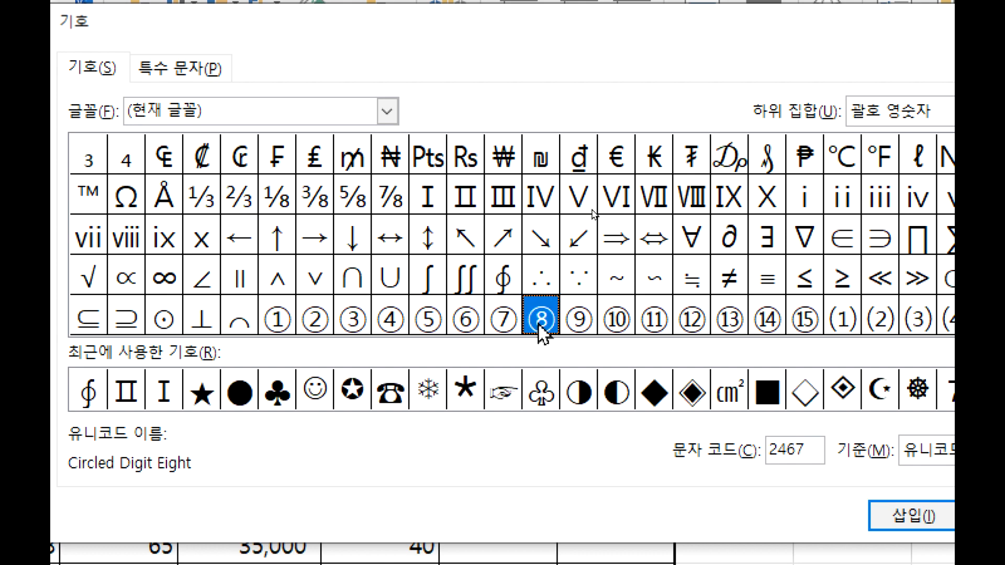
double_click(540, 325)
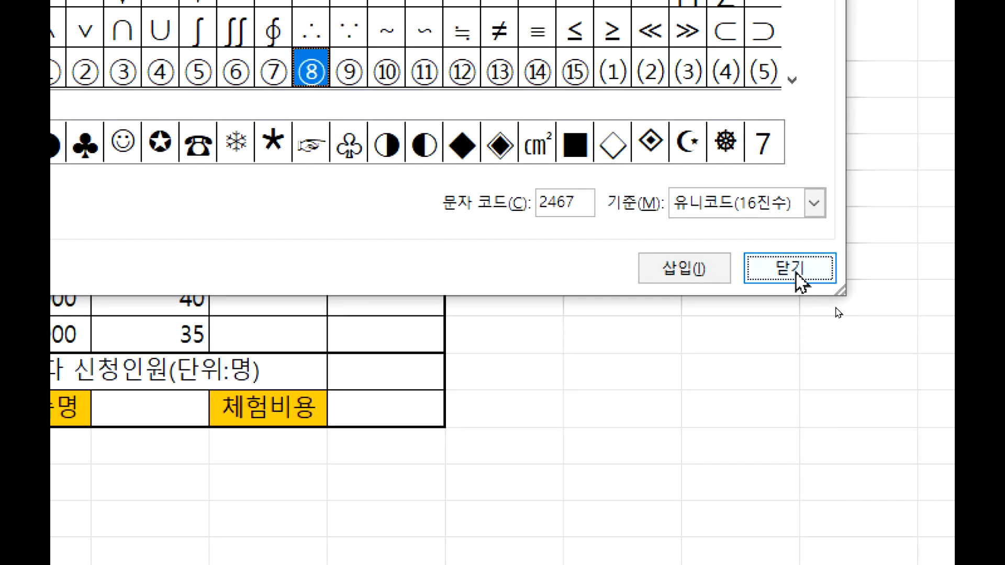
click(796, 275)
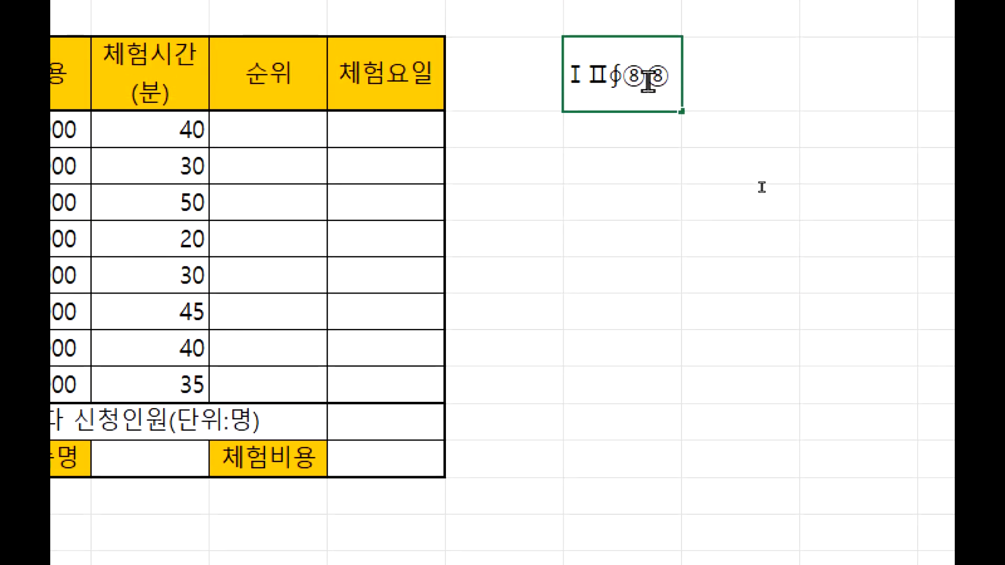
Commit the symbol entry and clear the cell that holds it.
click(634, 127)
click(617, 77)
click(599, 132)
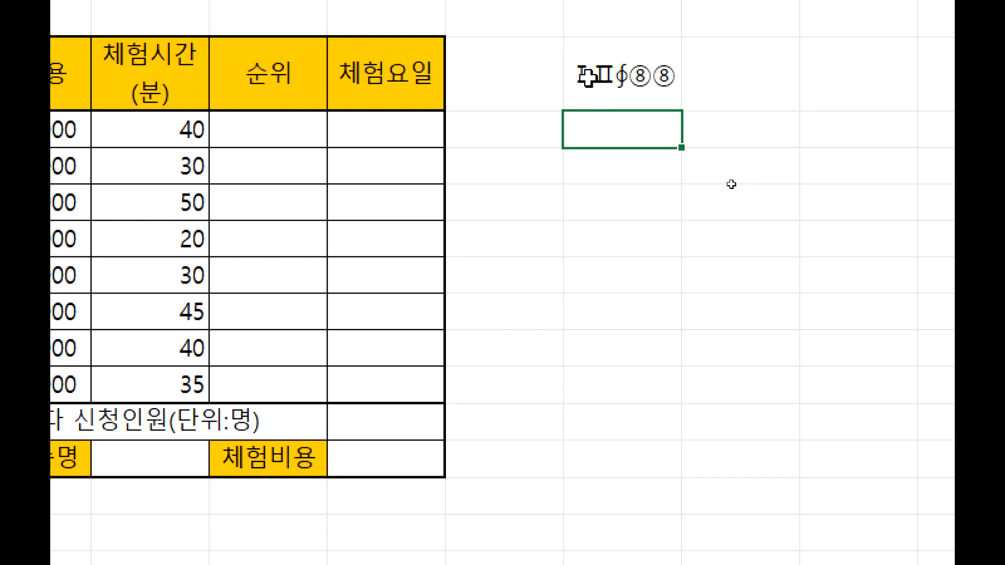
click(587, 77)
key(Delete)
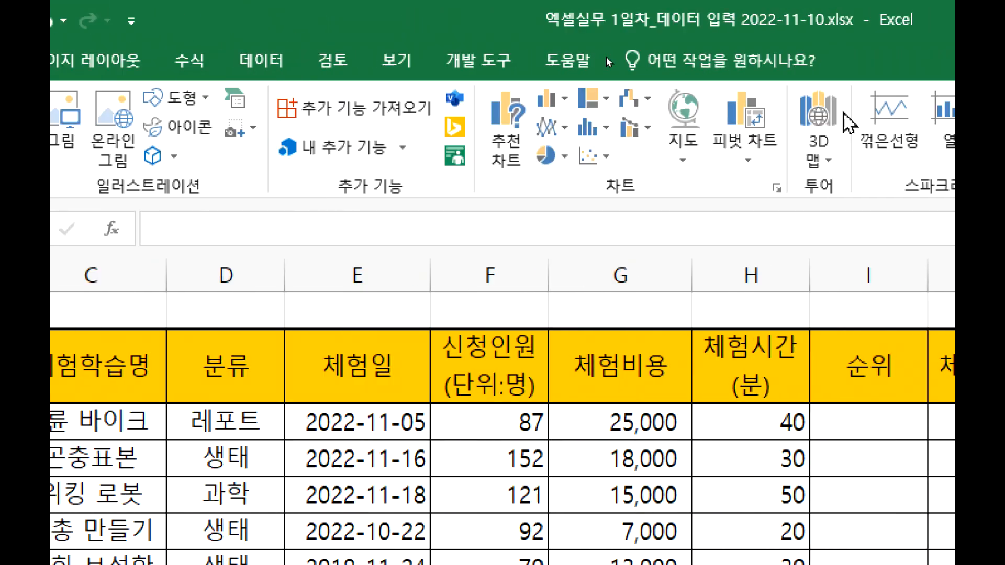
Open the Symbol dialog for the emptied cell and show the symbols of the Webdings font.
click(769, 130)
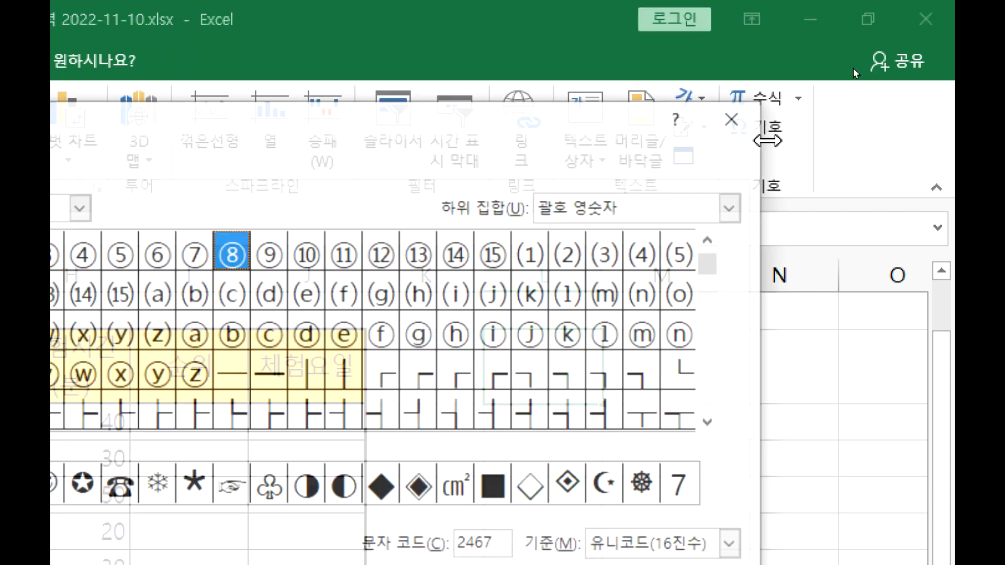
drag(290, 128, 545, 62)
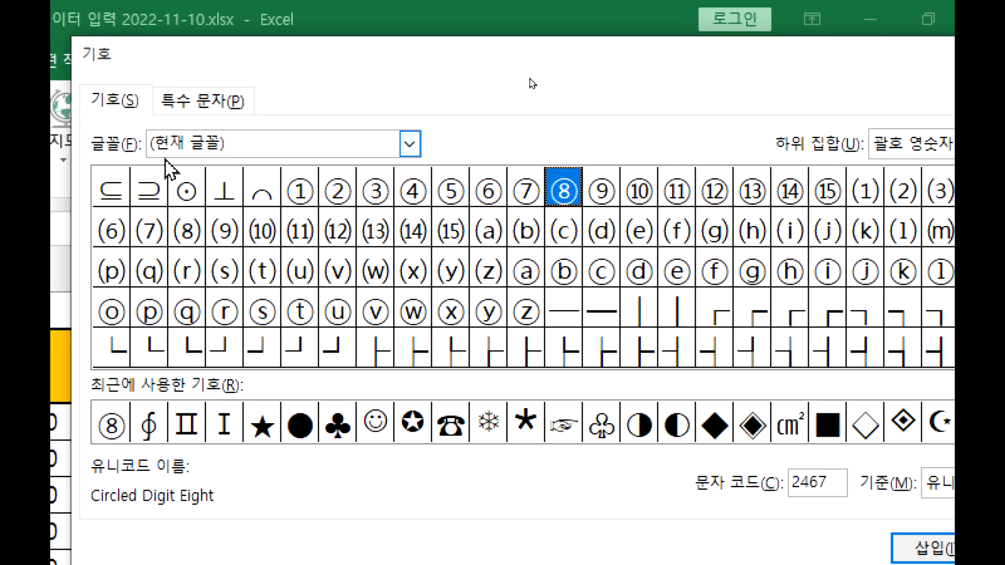
click(410, 145)
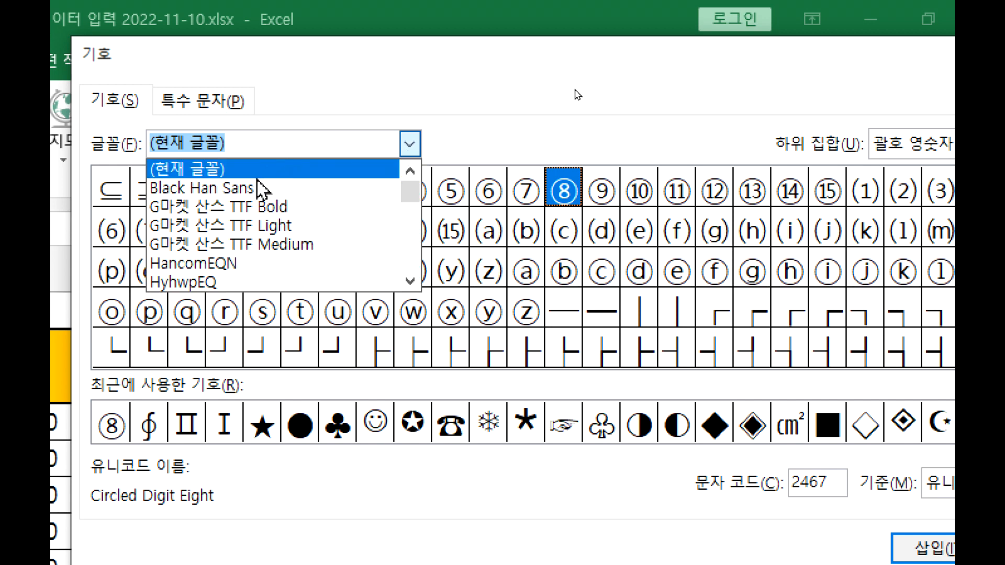
drag(411, 190, 416, 254)
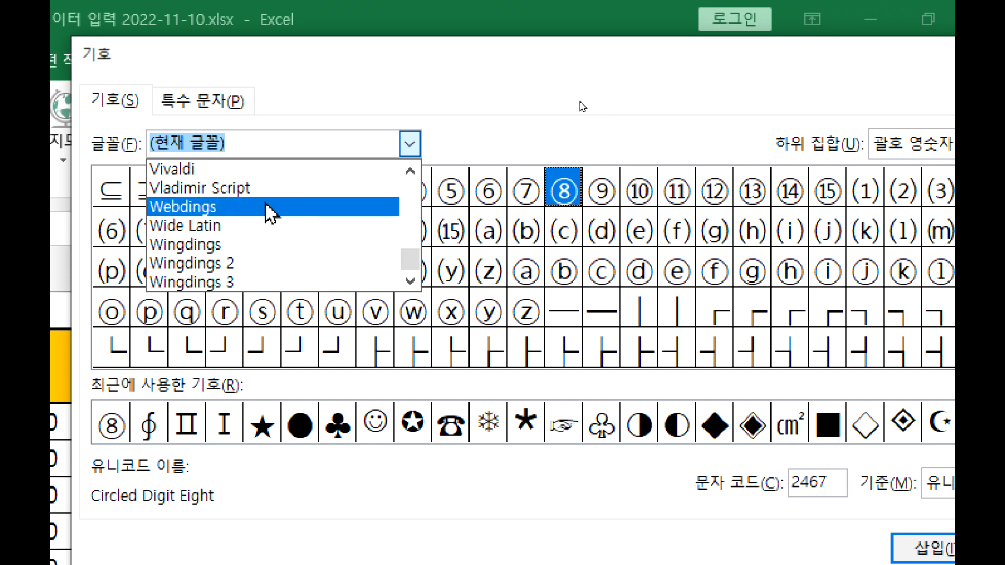
mouse_move(412, 259)
mouse_down()
mouse_move(414, 151)
mouse_move(417, 276)
mouse_up()
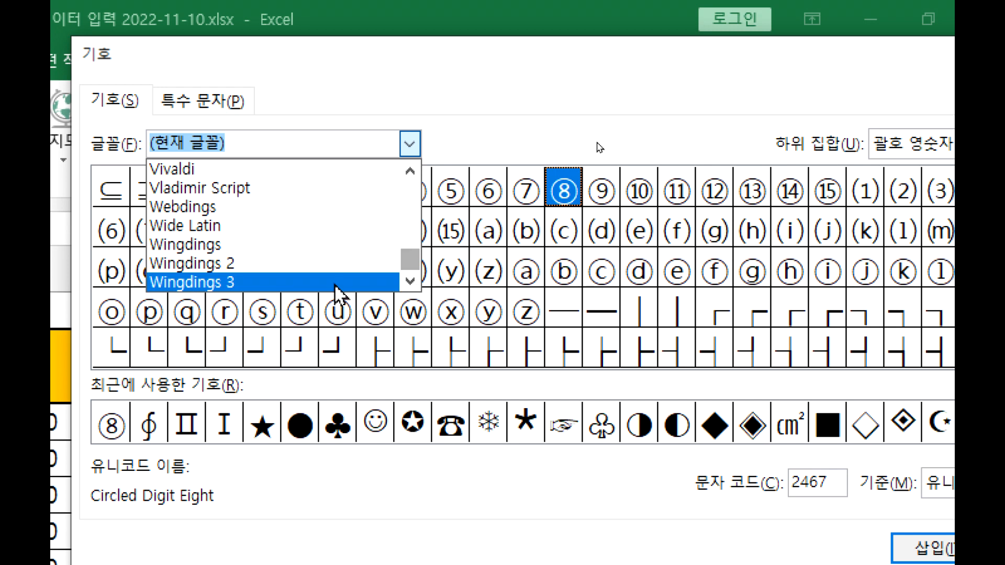
click(201, 215)
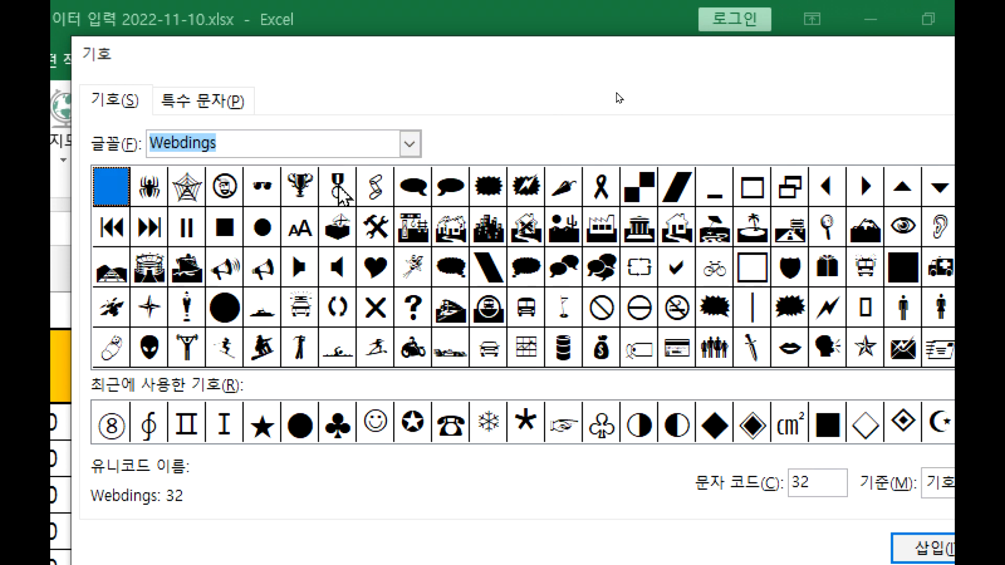
View the symbols of the Wingdings, Wingdings 2 and Wingdings 3 fonts one after another.
click(225, 146)
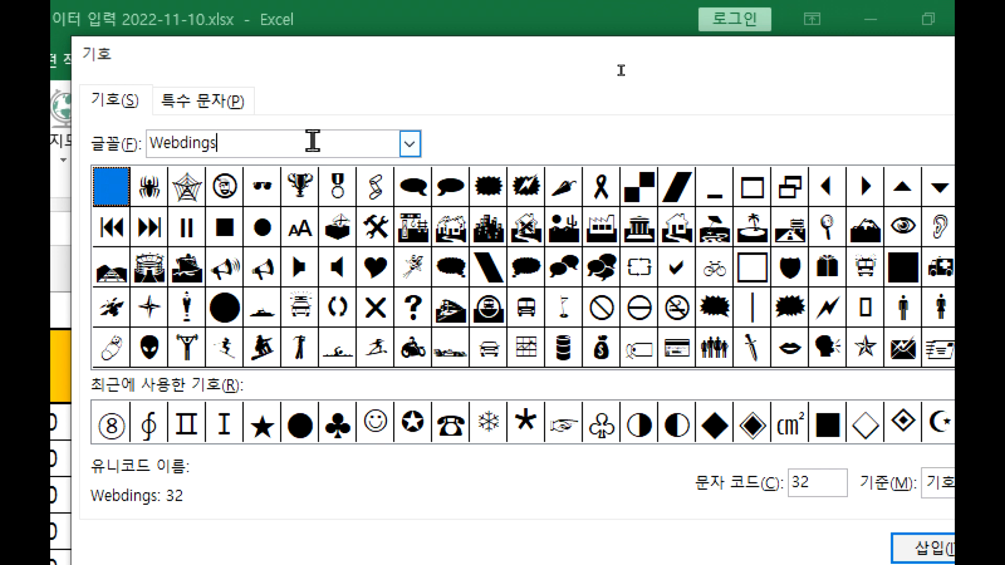
click(414, 148)
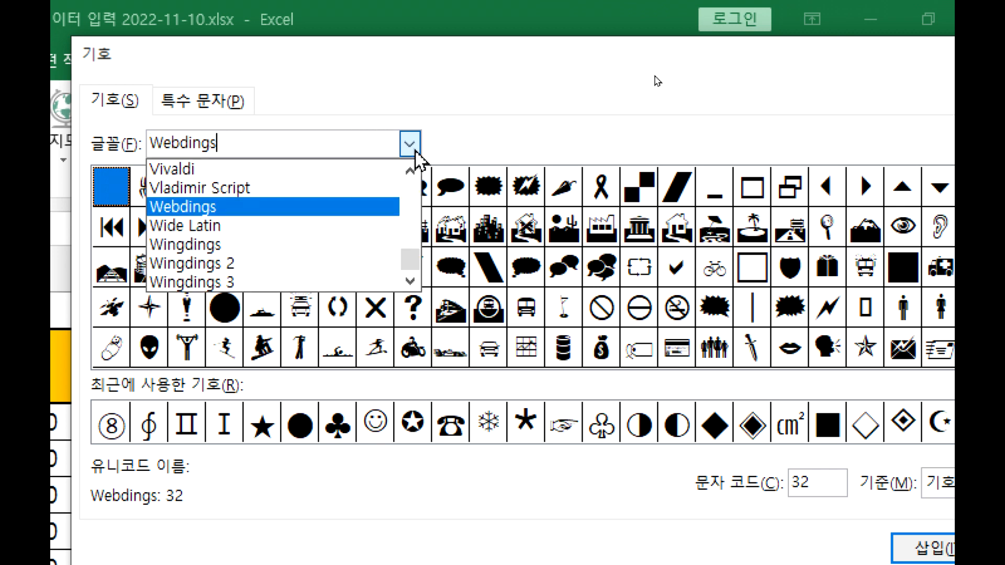
click(293, 245)
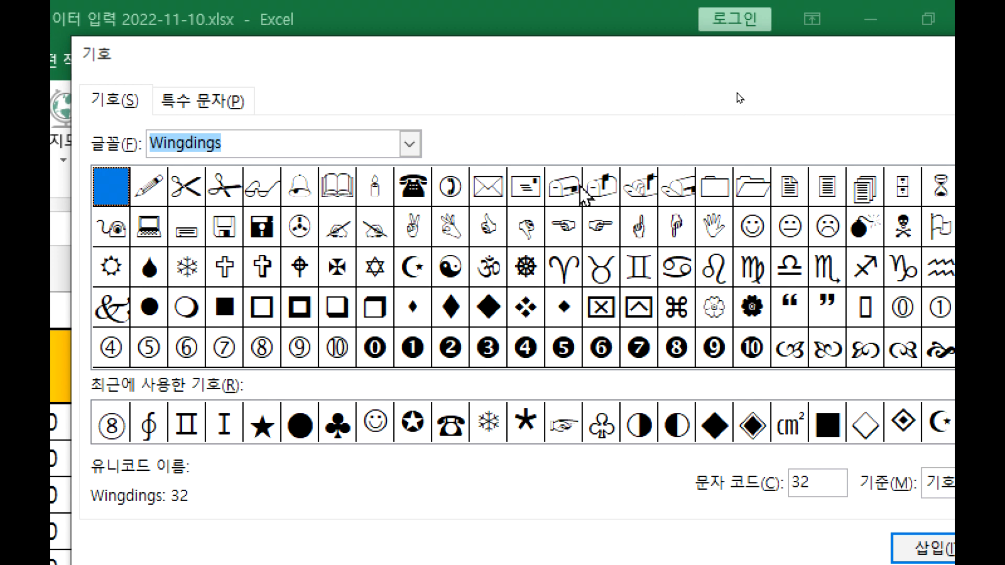
click(410, 147)
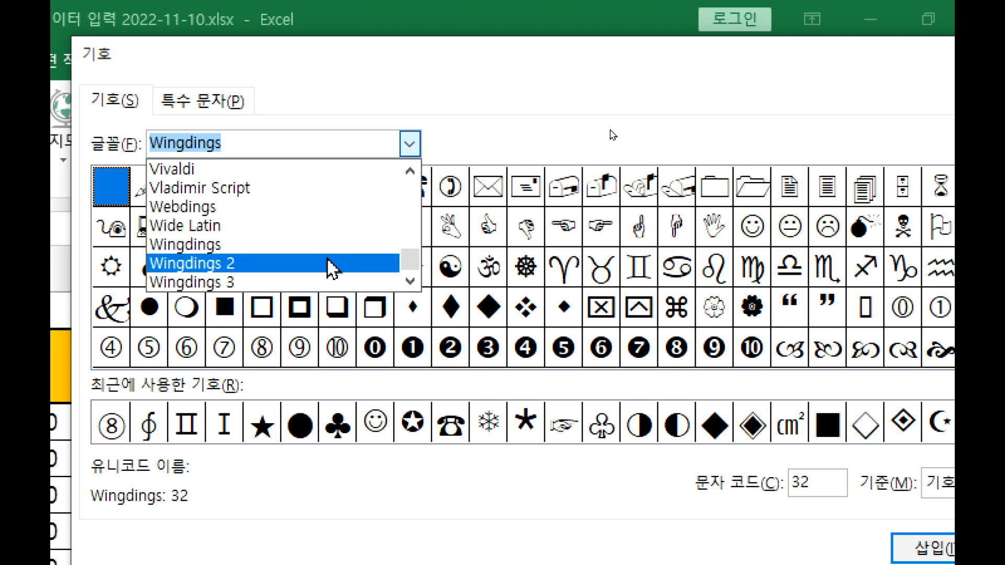
click(330, 263)
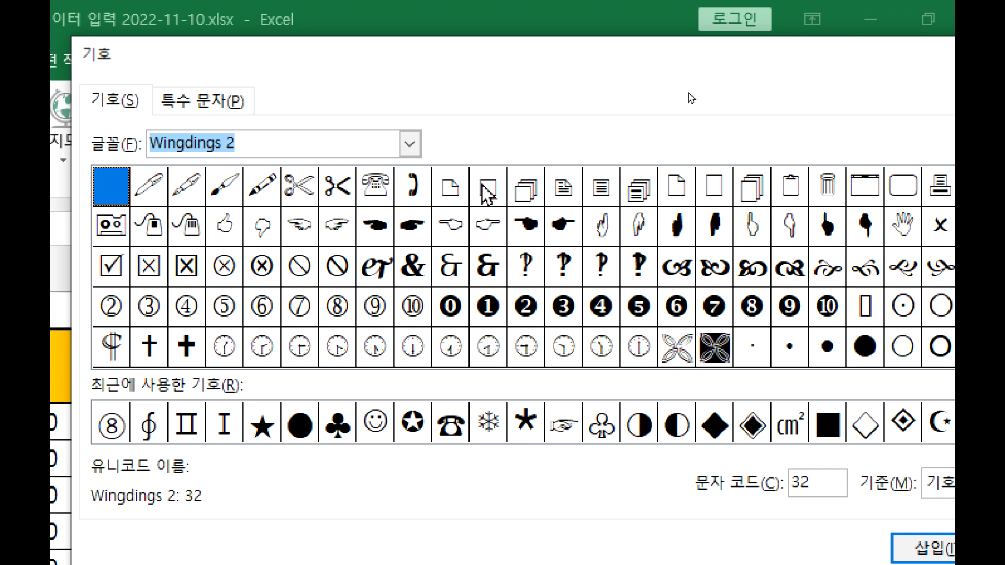
click(410, 146)
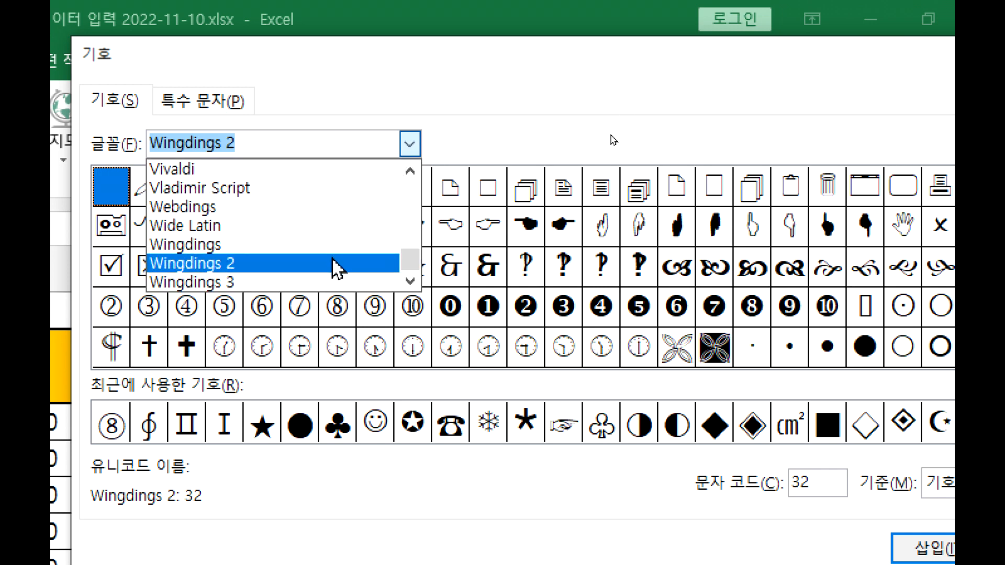
click(329, 283)
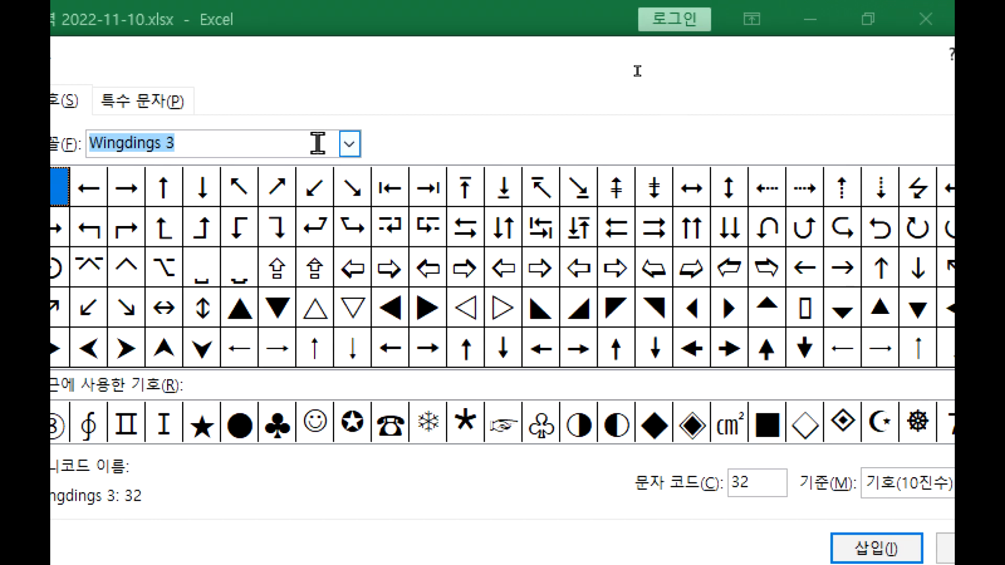
Show the symbols of the Wingdings 2 font again and return to the Webdings font.
click(350, 145)
click(296, 261)
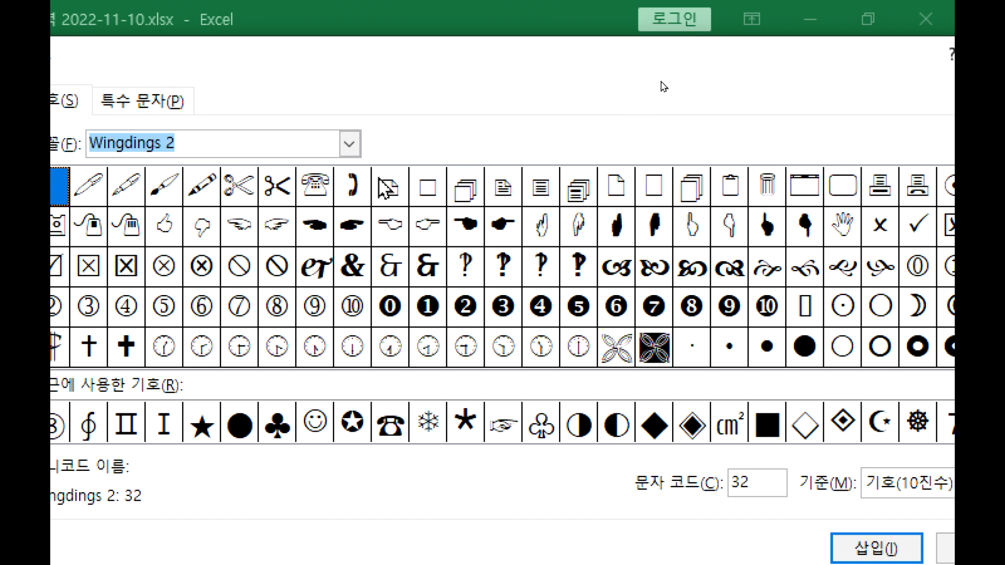
click(350, 144)
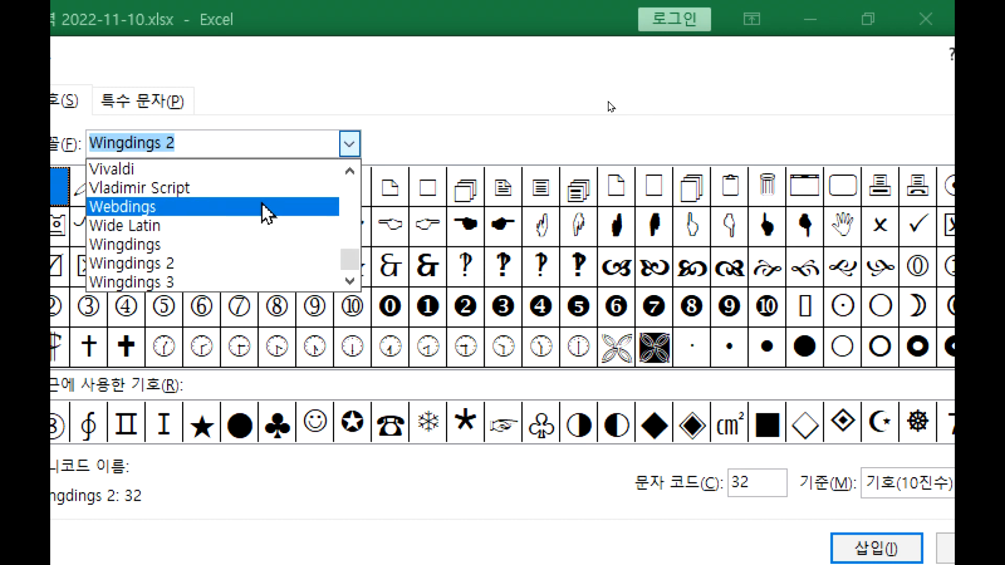
click(266, 209)
Insert the Webdings spider web, medal and two trophies into cell L4 and close the Symbol dialog.
click(166, 186)
double_click(167, 186)
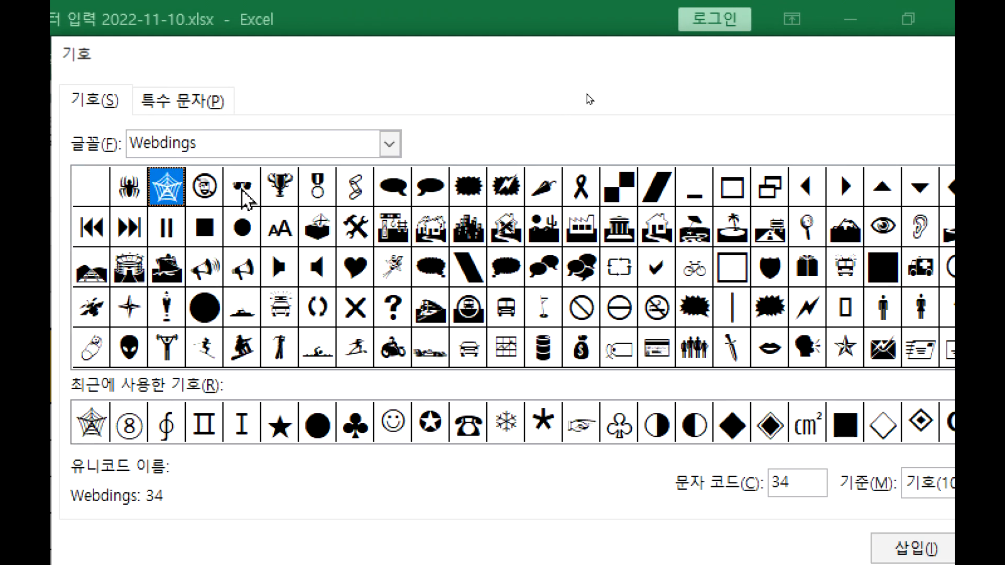
double_click(314, 190)
double_click(279, 191)
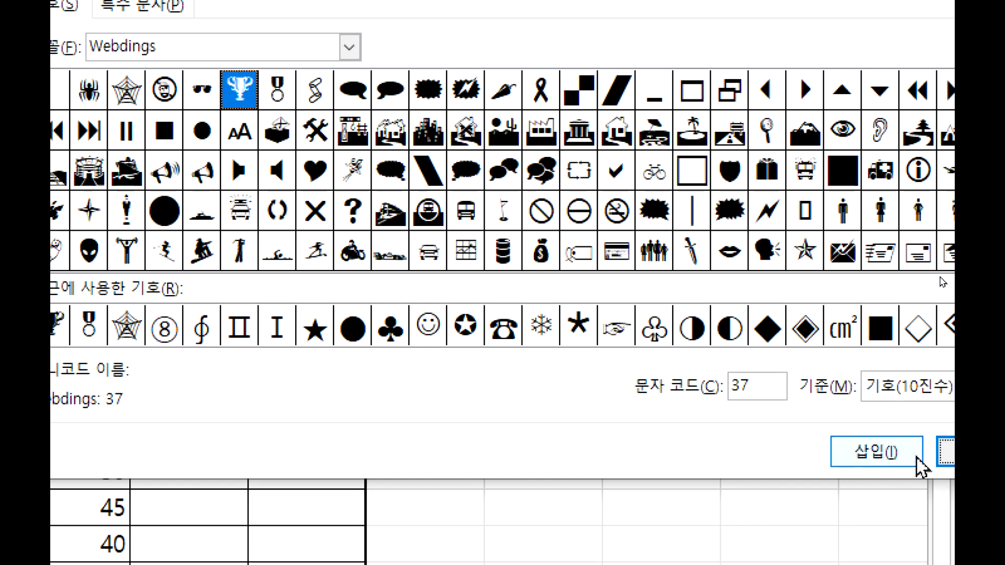
click(948, 463)
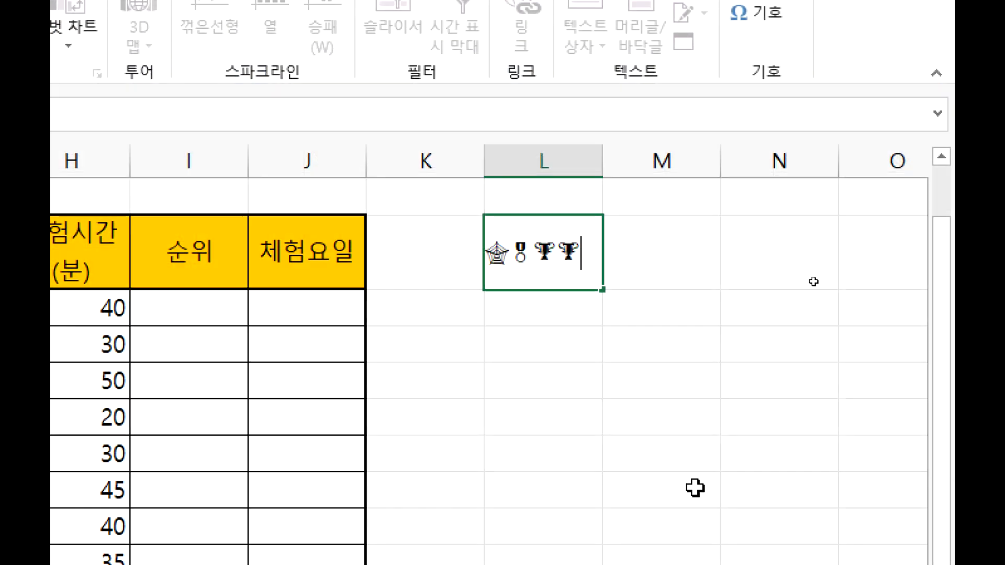
Commit the symbols in cell L4, then enter the cell's edit mode beside the spider web and leave it again.
click(505, 264)
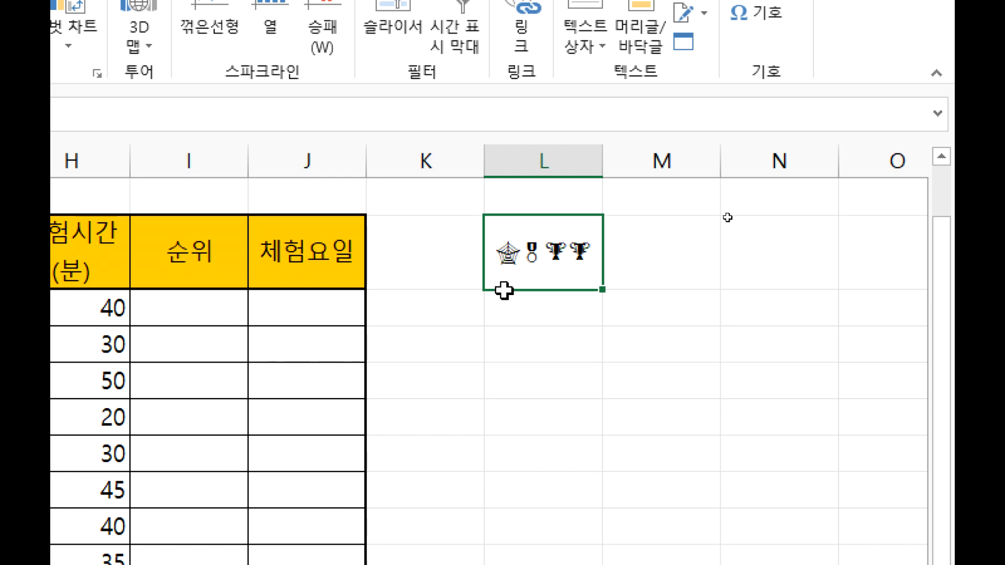
double_click(512, 244)
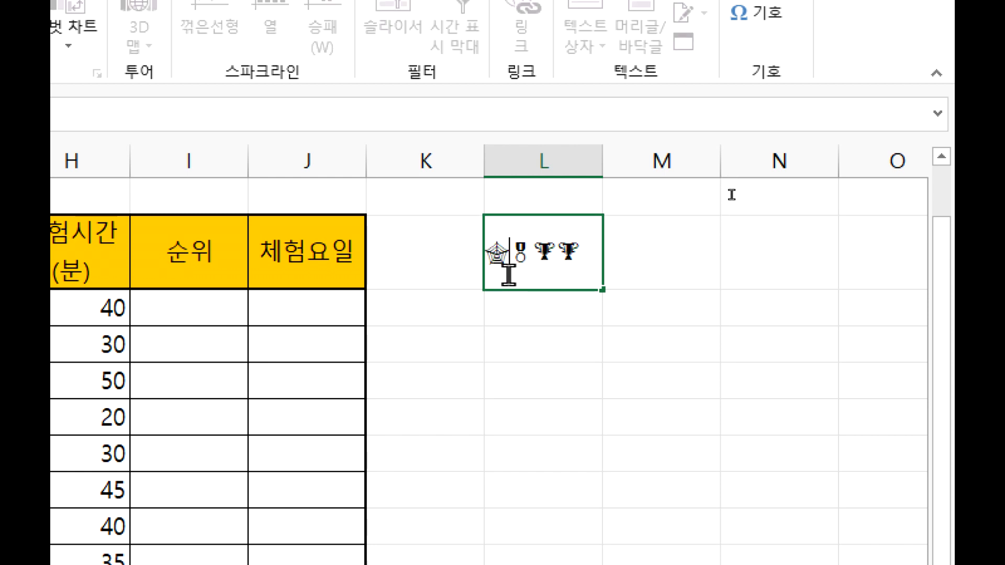
click(510, 307)
click(512, 257)
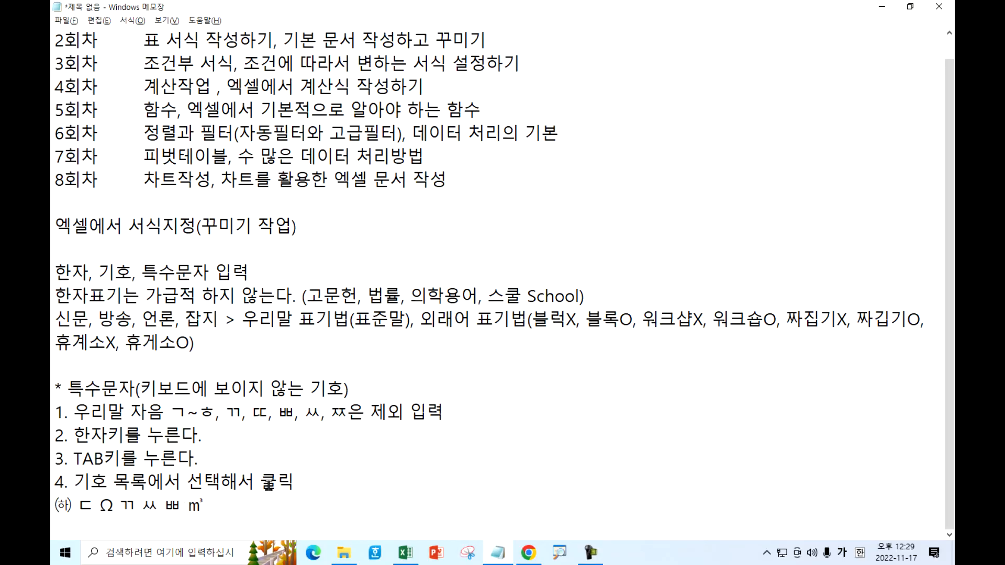
Switch to Notepad and add the heading "* 외국의 경우" below the special-character notes, separated by a blank line.
key(Return)
key(Return)
key(Return)
key(Return)
key(Up)
key(Up)
text(* 외국의 경우)
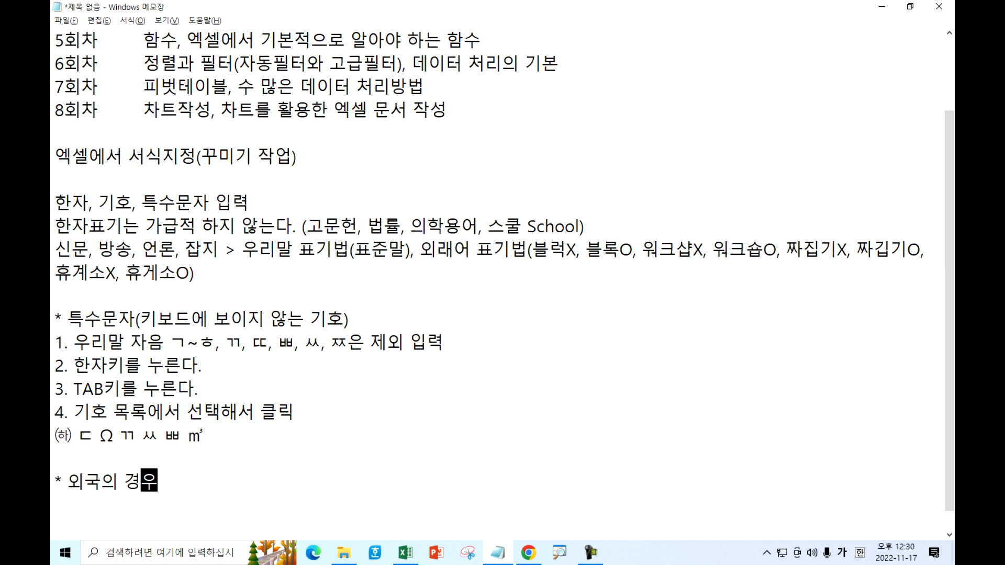
Start the line under the heading with "삽입 > 기호 > 글꼴중에서 Wingdings, Webdings".
key(Return)
text(삽)
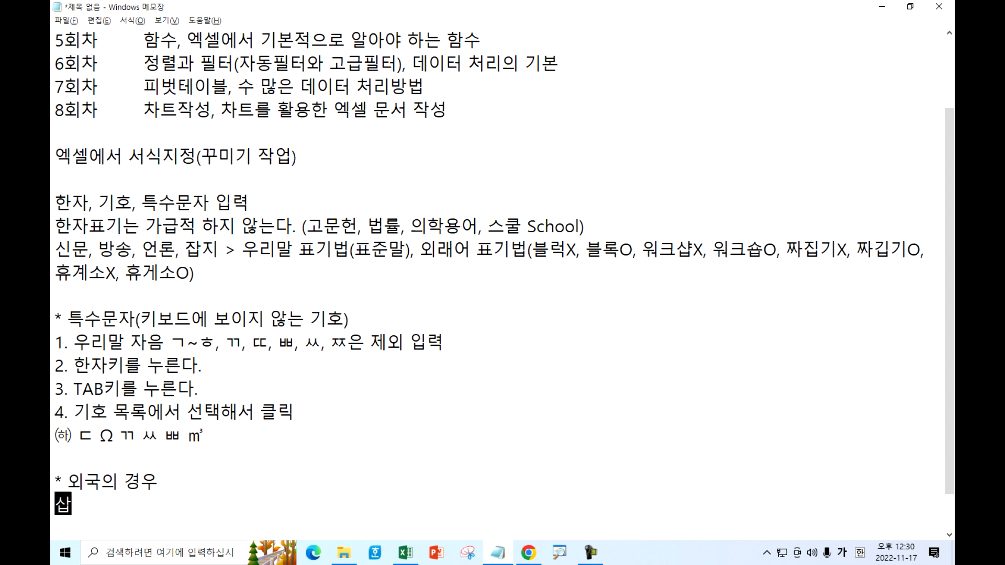
text(입 >기호)
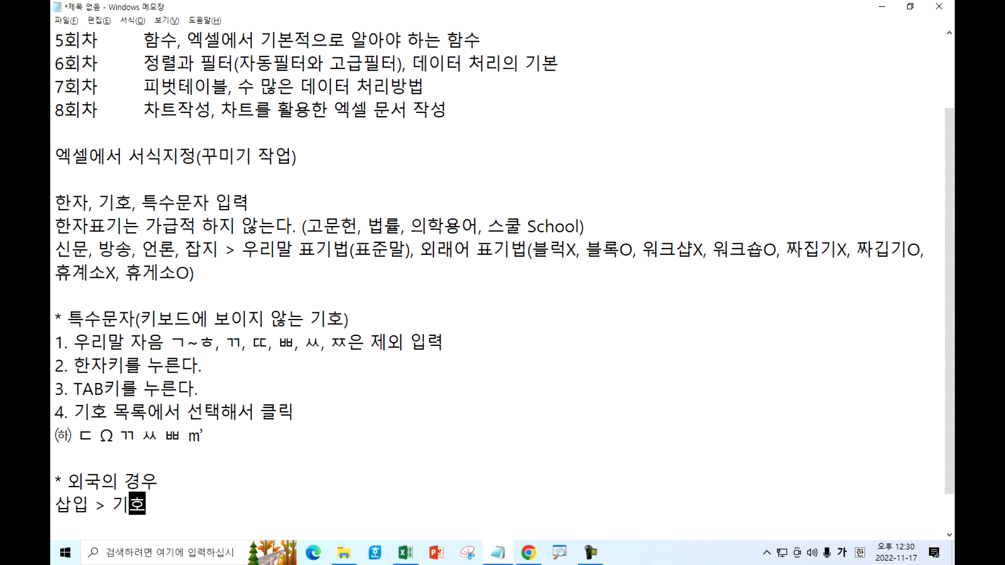
text( >)
text( 글꼴ㅈ)
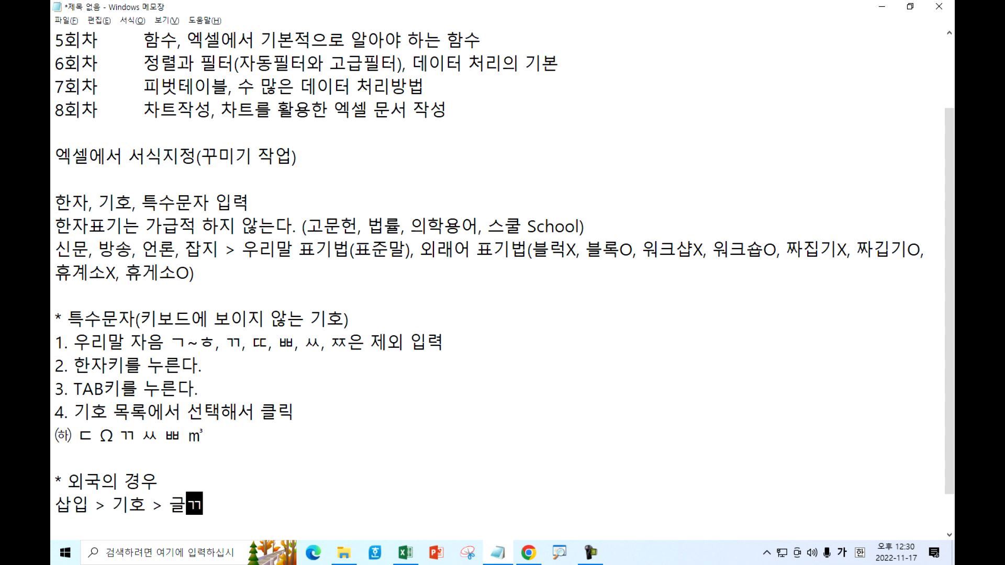
text(중에서 )
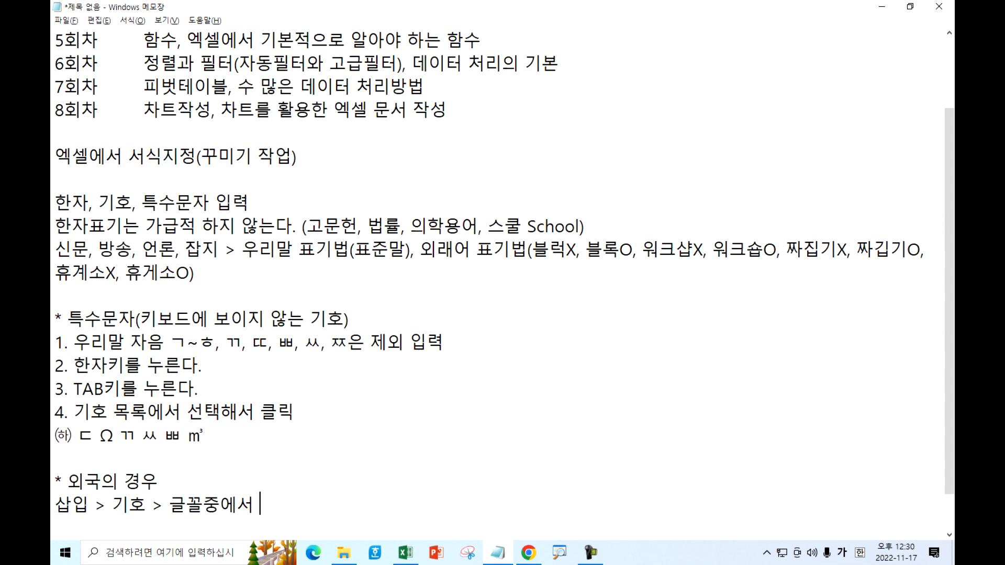
text(Wingding)
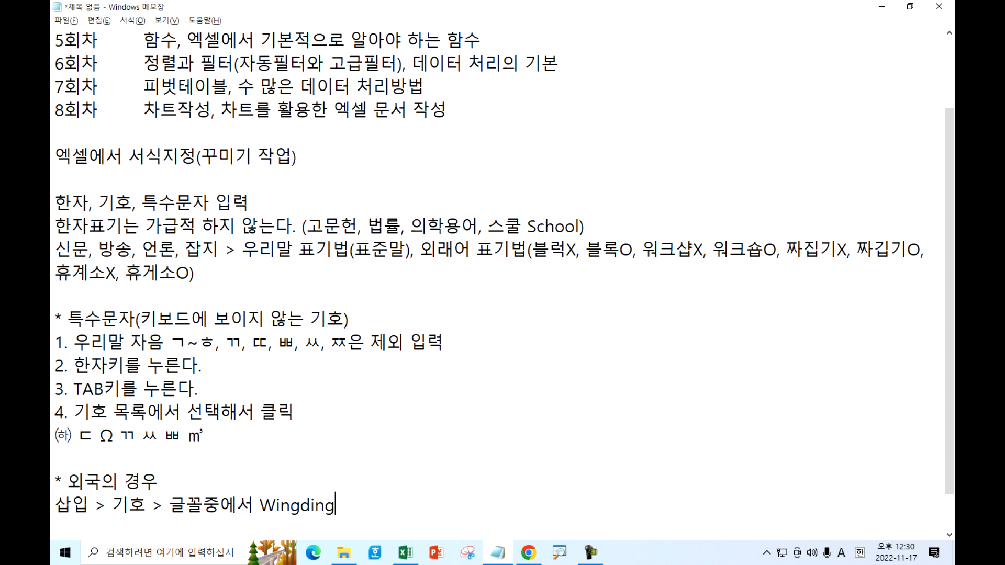
text(s, Webdi)
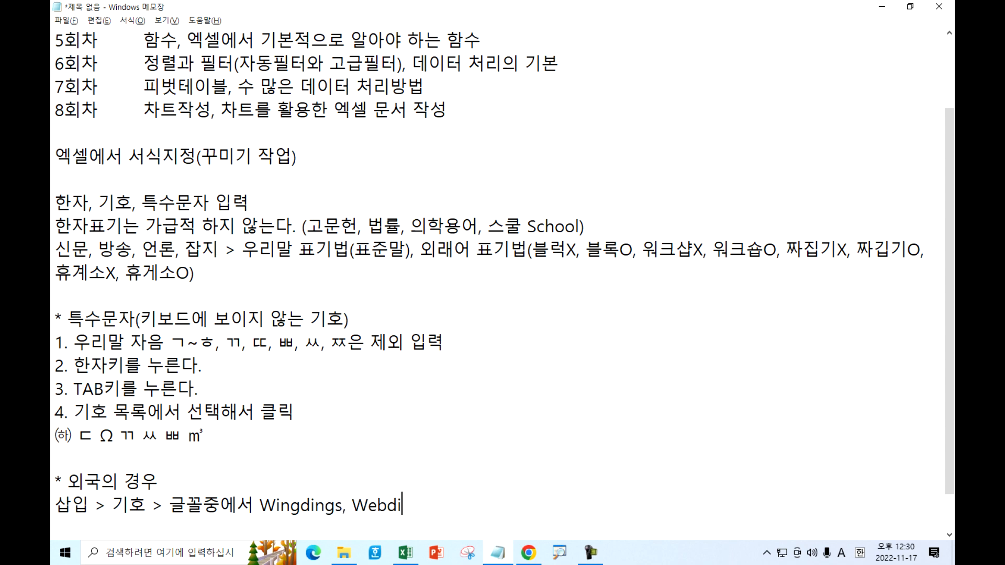
text(ngs)
Complete the font note with "을 선택하면 많은 기호들이 있다." and begin a new line.
key(Hangul)
text(을 선택함)
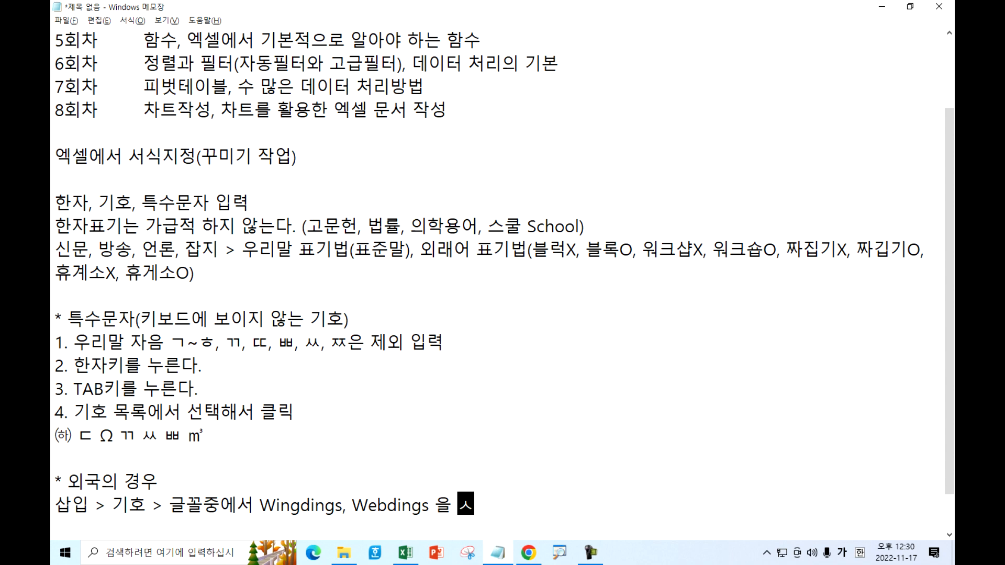
text(면 )
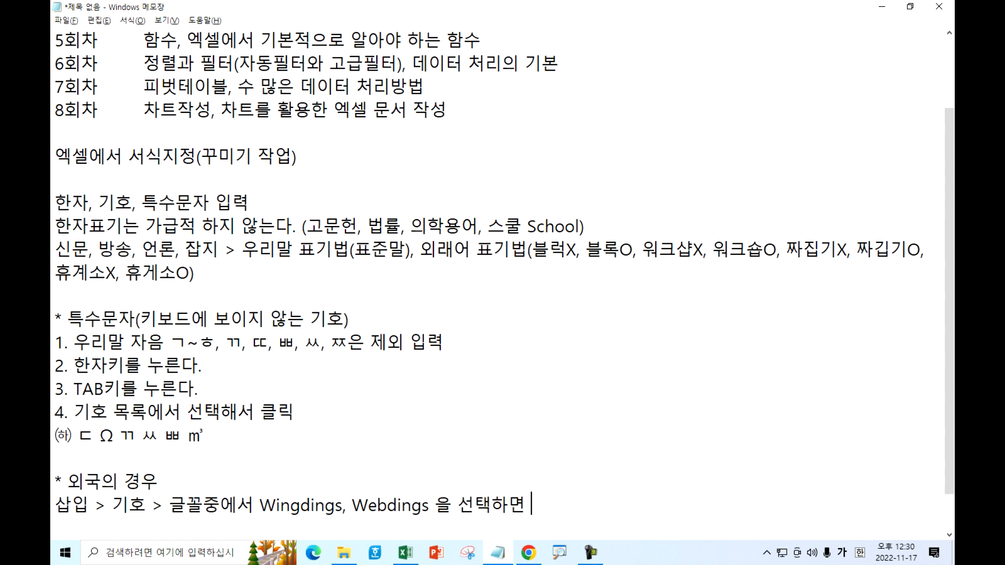
text(많은 기호)
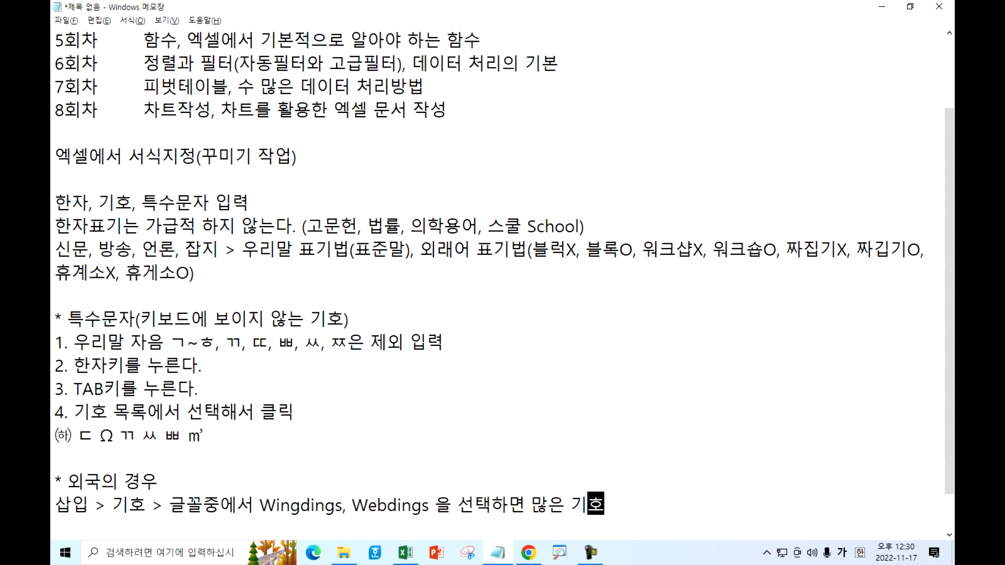
text(들이 있다.)
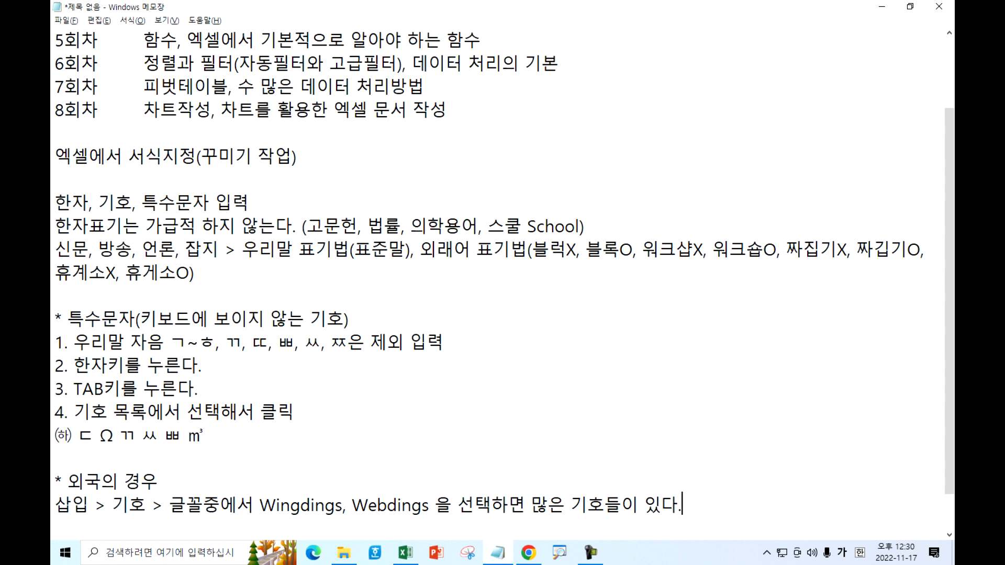
key(Return)
scroll(267, 500, down, 1)
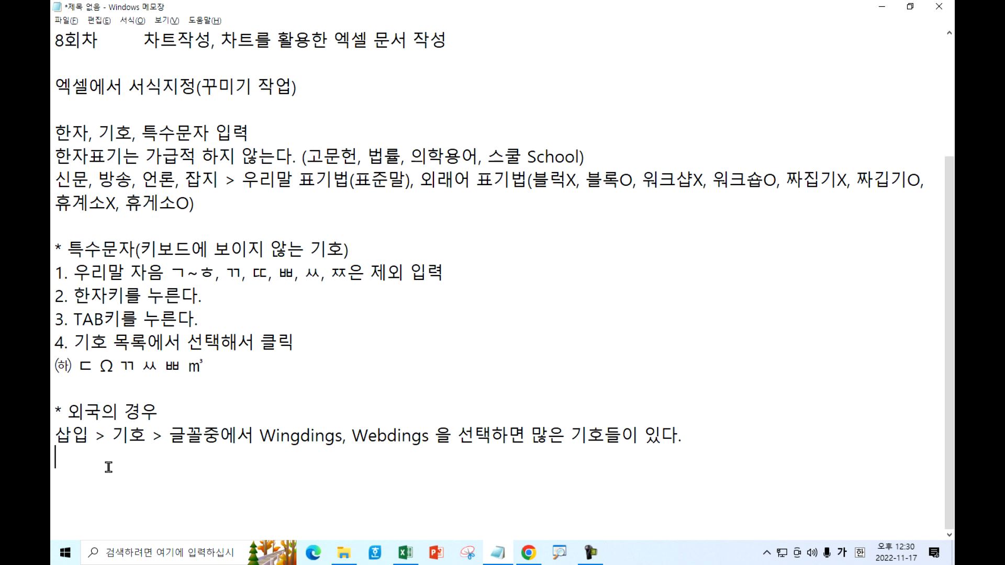
Switch to Excel and open the Symbol dialog for cell L5 with the Webdings font chosen.
key(alt+Tab)
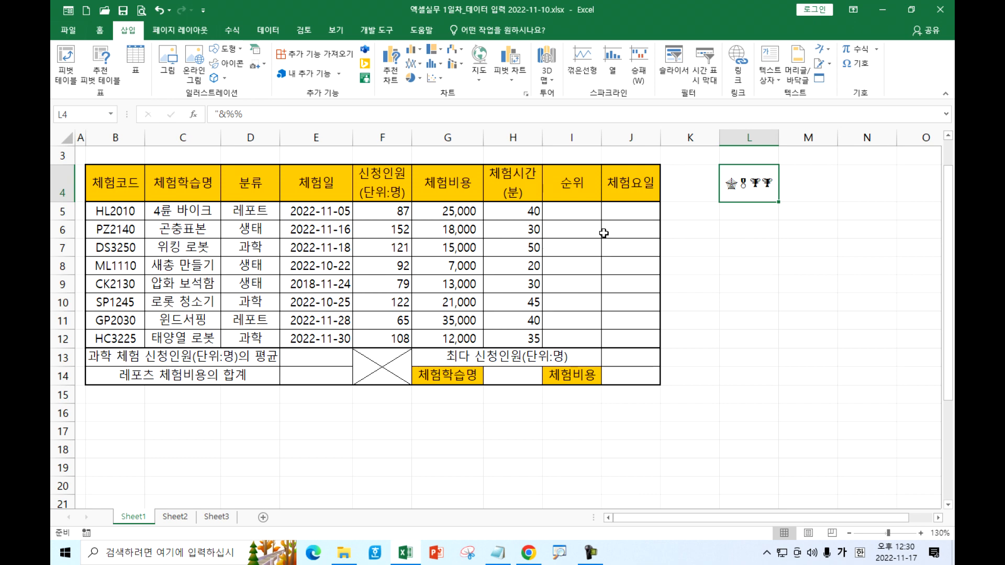
key(Return)
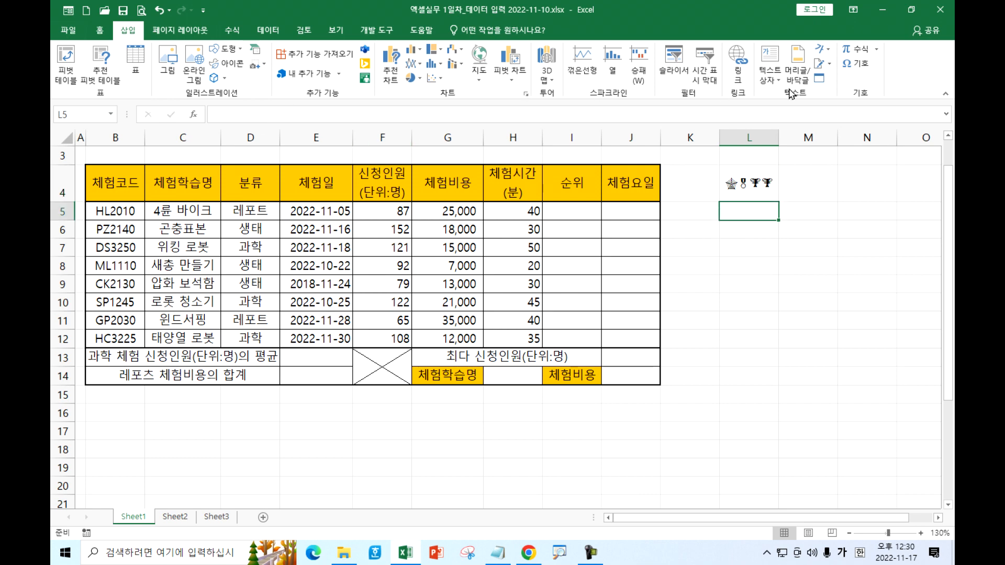
click(867, 74)
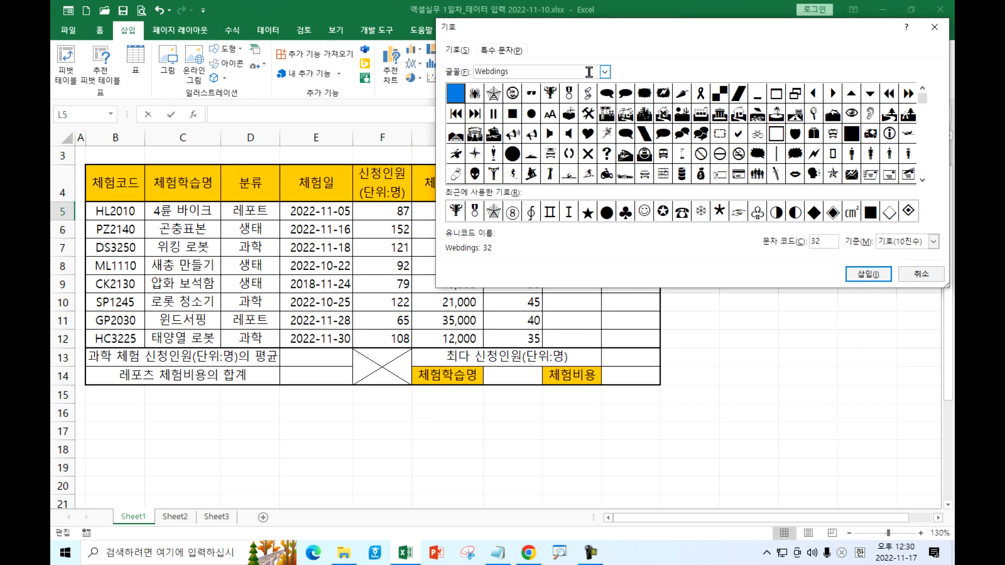
click(606, 73)
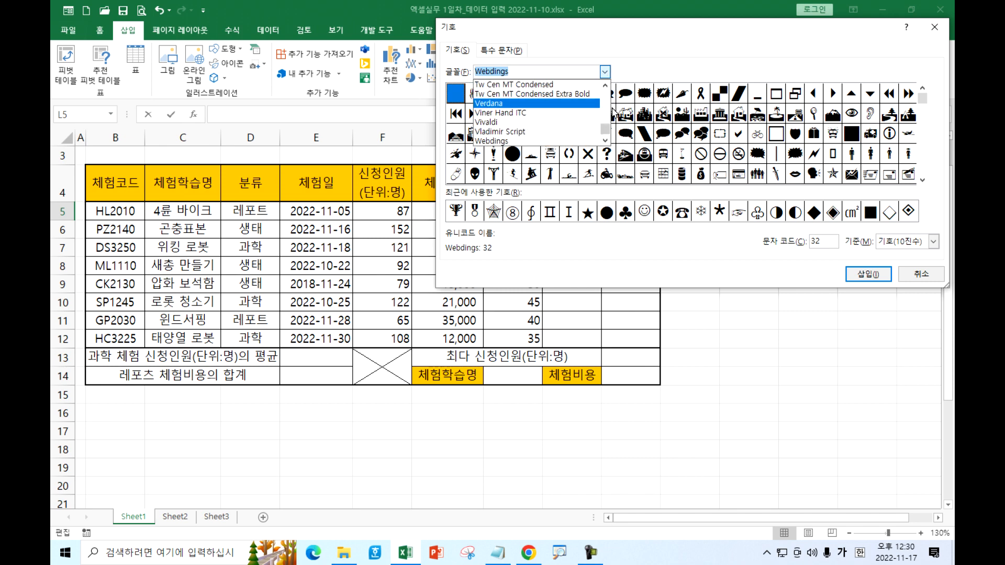
scroll(606, 130, down, 2)
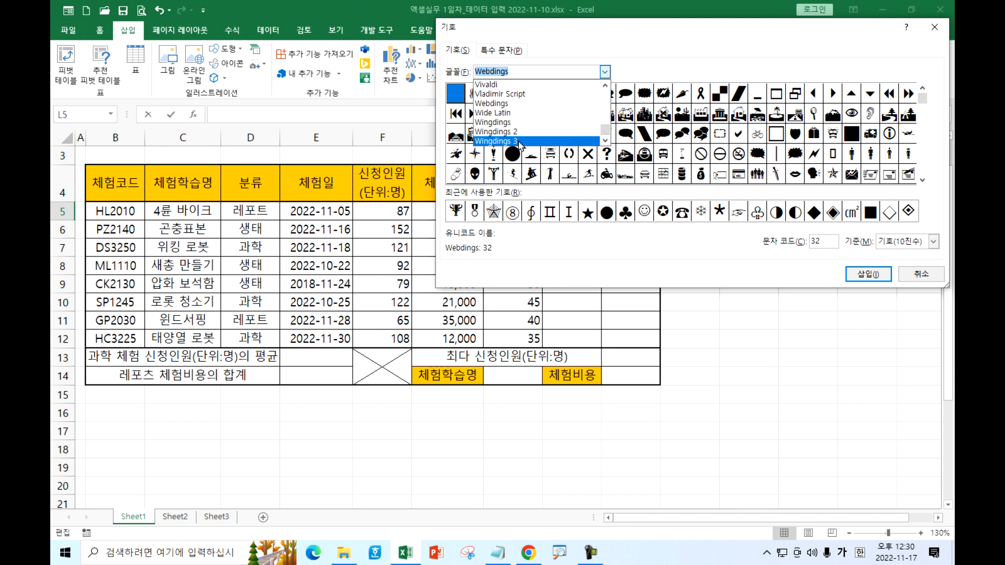
click(513, 106)
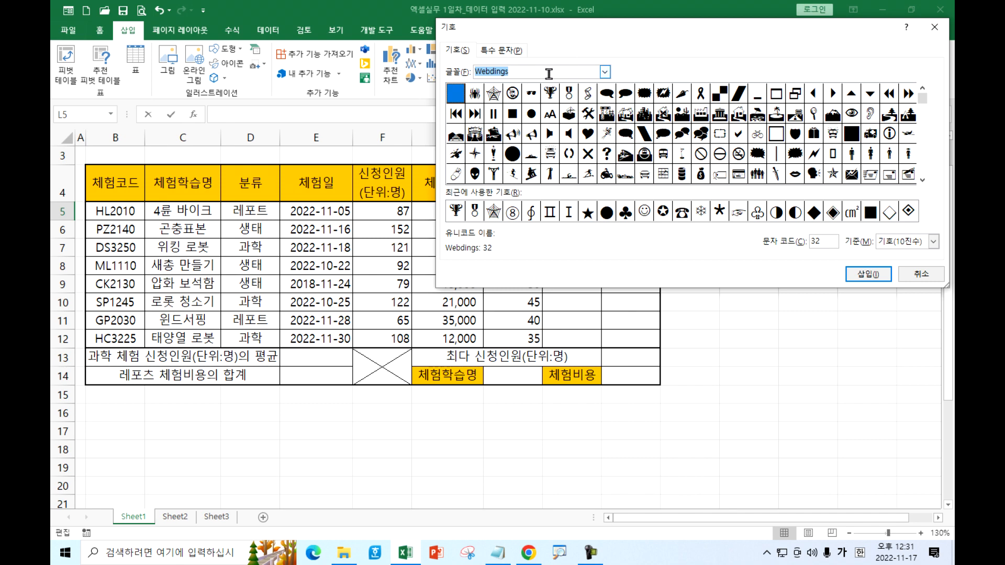
View the symbols of the Wingdings font and the characters of the Tw Cen MT font.
click(604, 73)
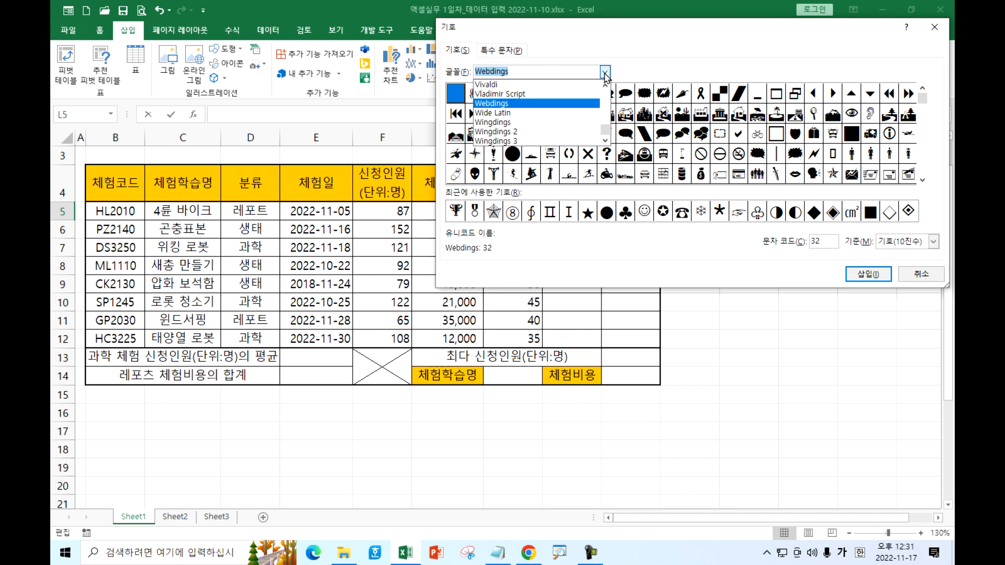
click(545, 123)
click(604, 73)
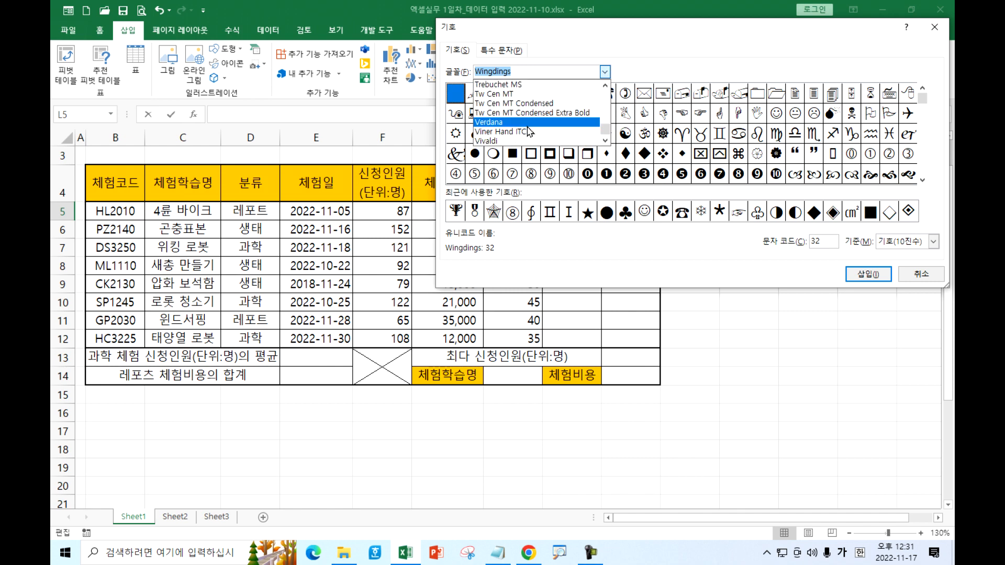
click(518, 94)
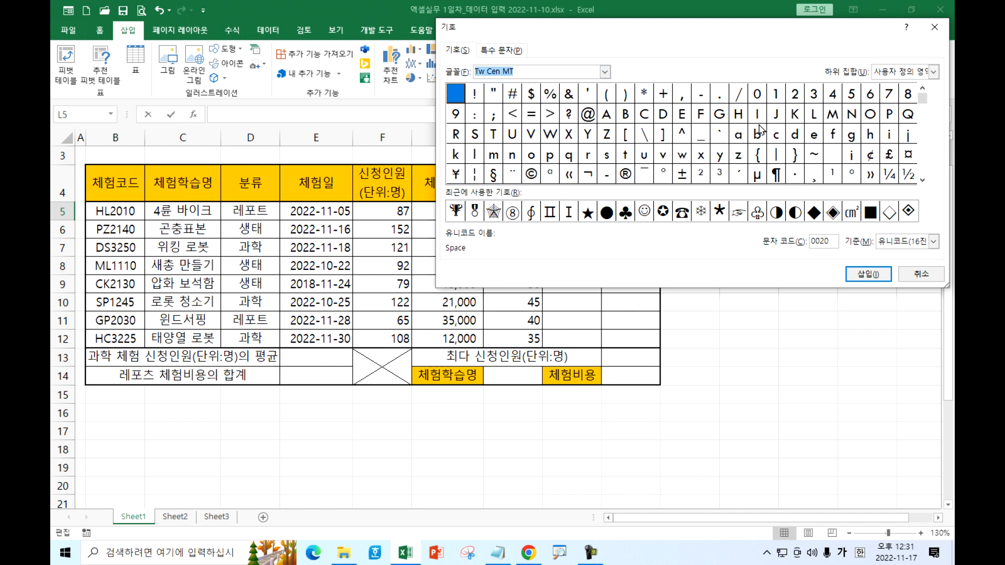
Insert the black square ornament of the Wingdings 2 font into cell L5 and close the Symbol dialog.
click(604, 72)
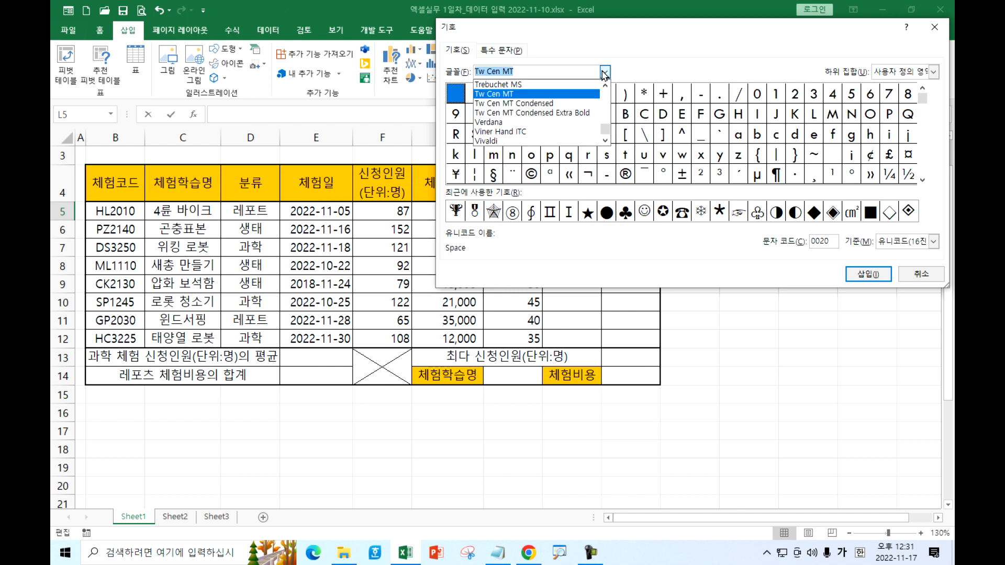
scroll(541, 127, down, 2)
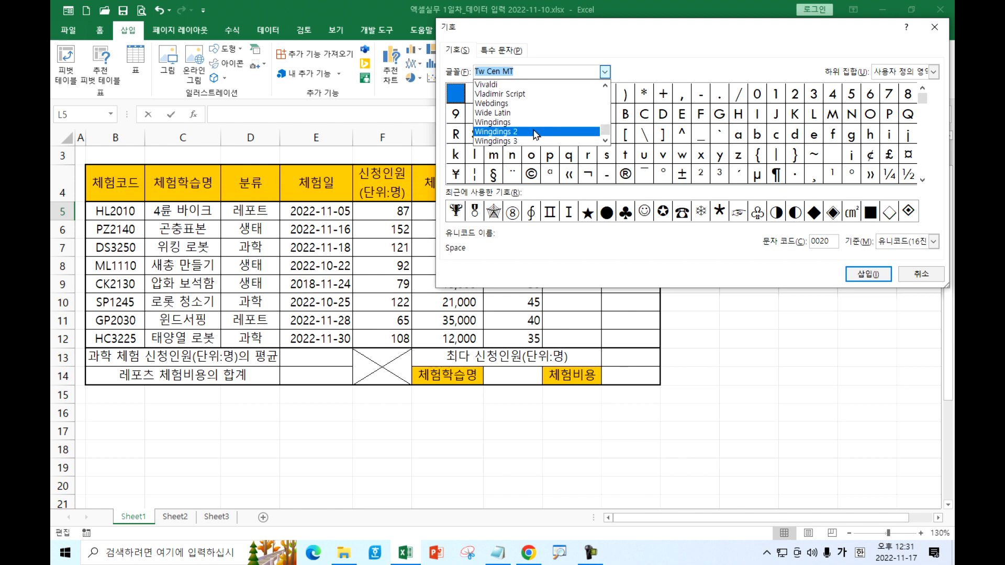
click(538, 131)
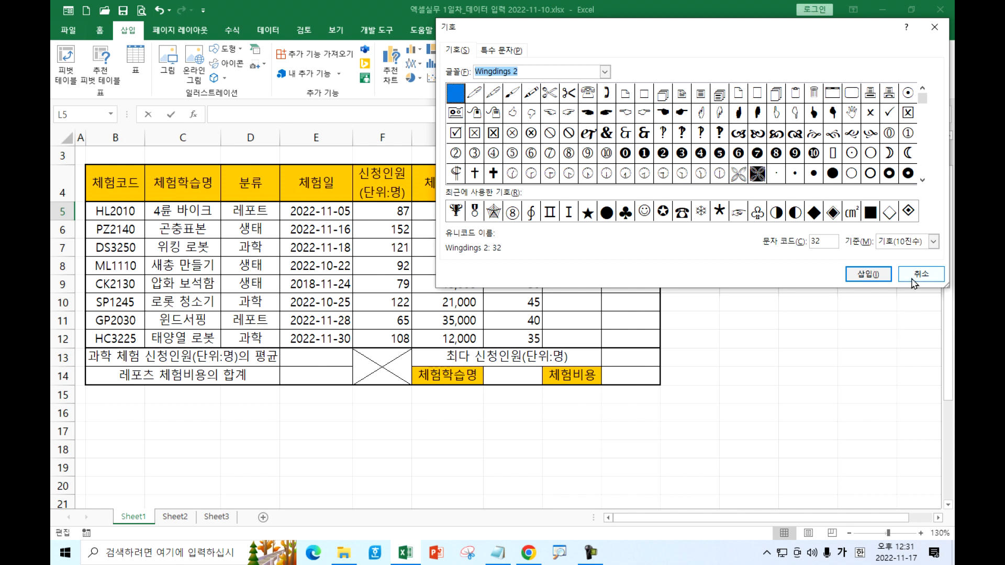
click(757, 174)
click(868, 274)
click(921, 274)
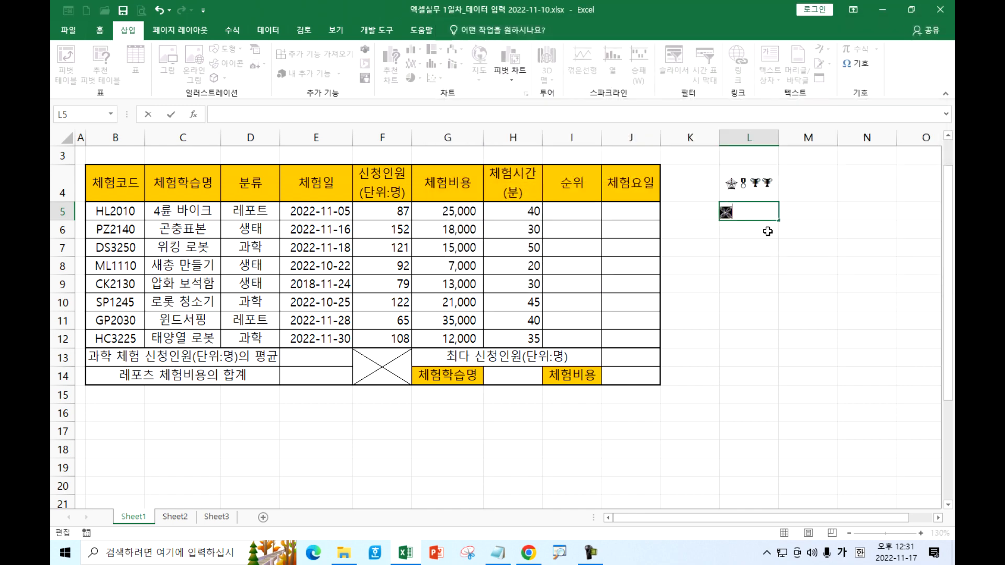
Commit the L5 entry, copy cell L4 with its symbols and paste it below the last note in Notepad.
click(737, 189)
key(ctrl+c)
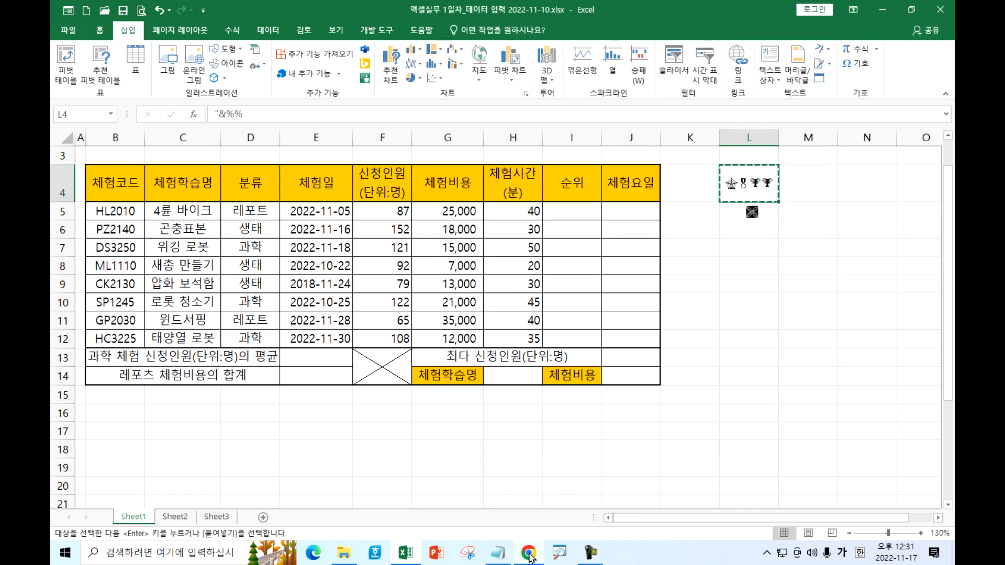
click(497, 553)
click(334, 470)
key(ctrl+v)
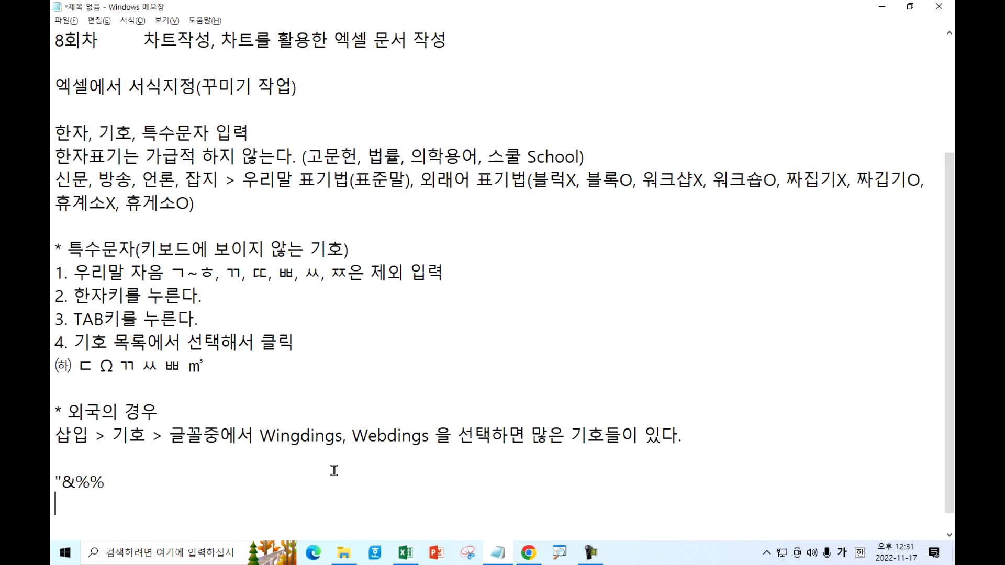
Copy the square ornament from cell L5 in Excel and paste it below the symbols line in the Notepad notes.
scroll(345, 470, down, 1)
drag(109, 458, 54, 461)
click(121, 466)
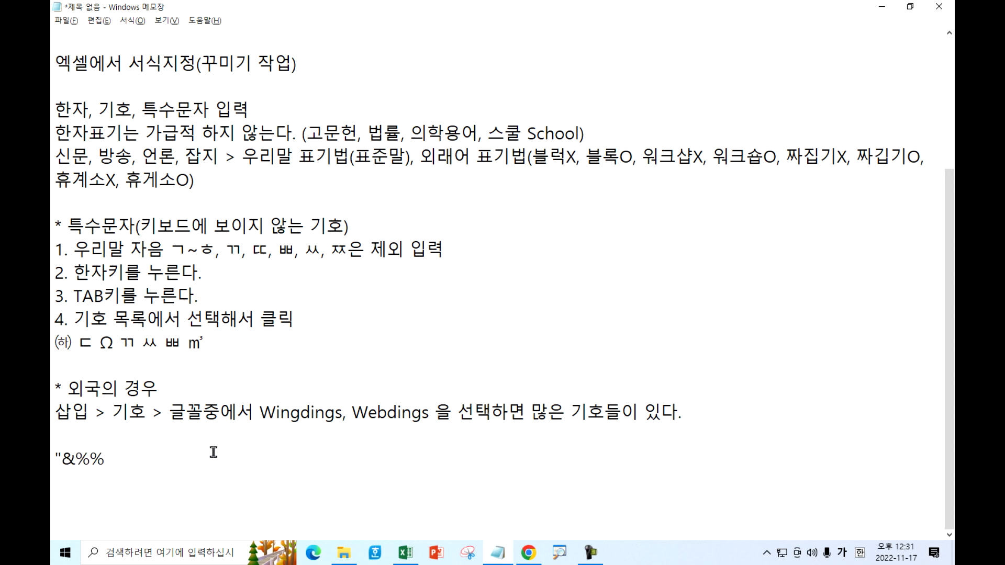
click(406, 553)
click(831, 245)
key(Escape)
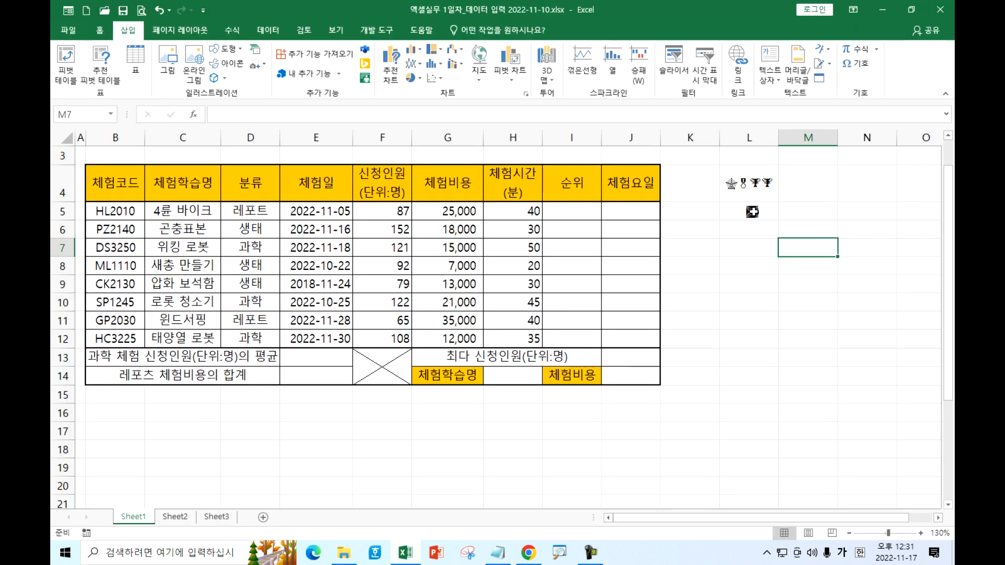
key(alt+Tab)
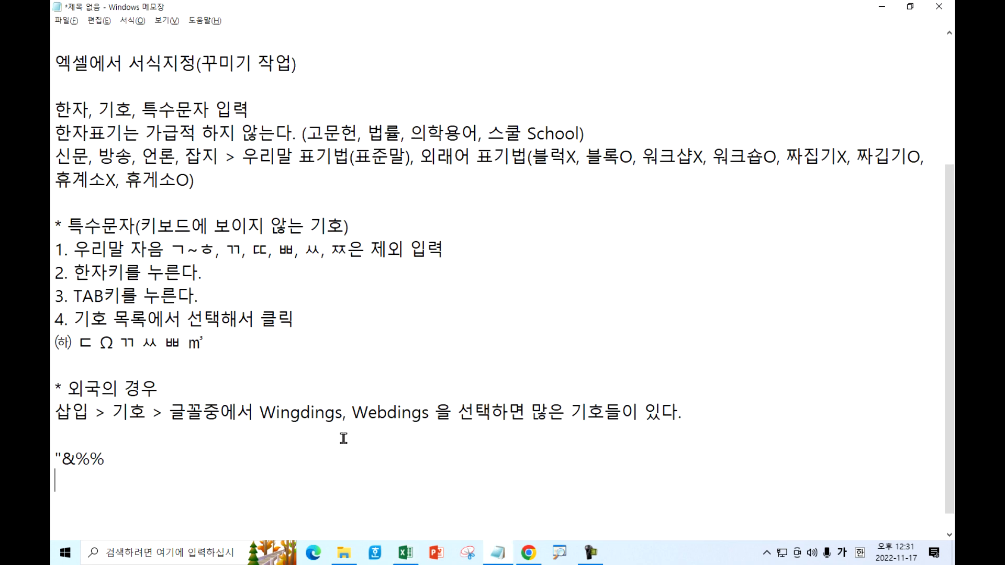
key(alt+Tab)
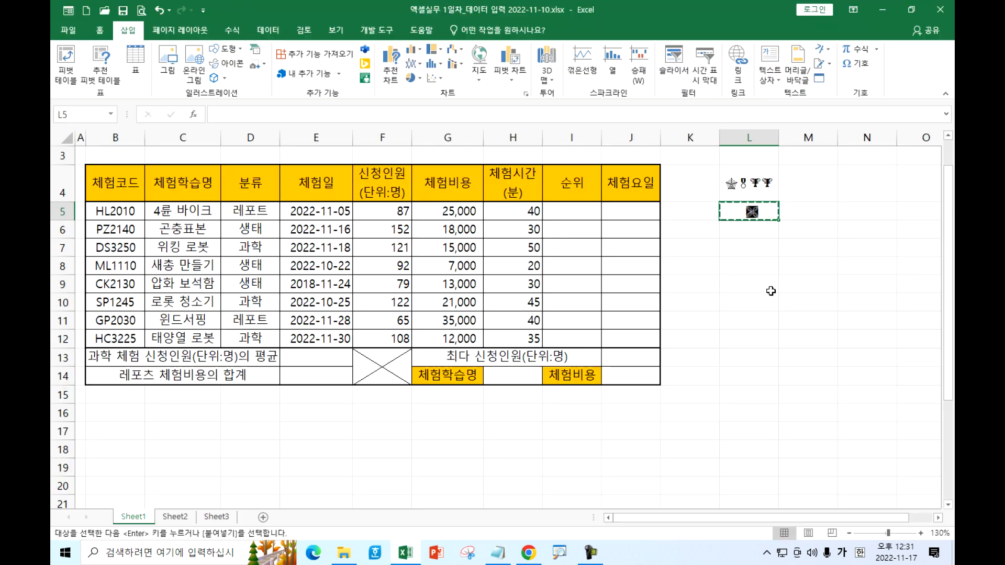
Copy cell L4 with its symbols again and paste it at the end of the pasted symbols line in Notepad.
click(753, 183)
key(ctrl+c)
key(alt+Tab)
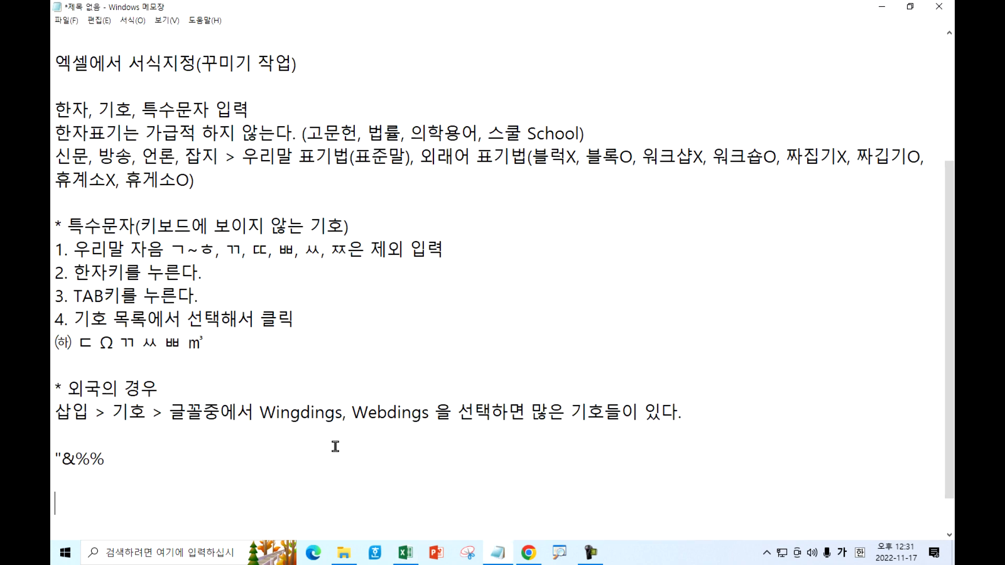
click(203, 457)
key(ctrl+v)
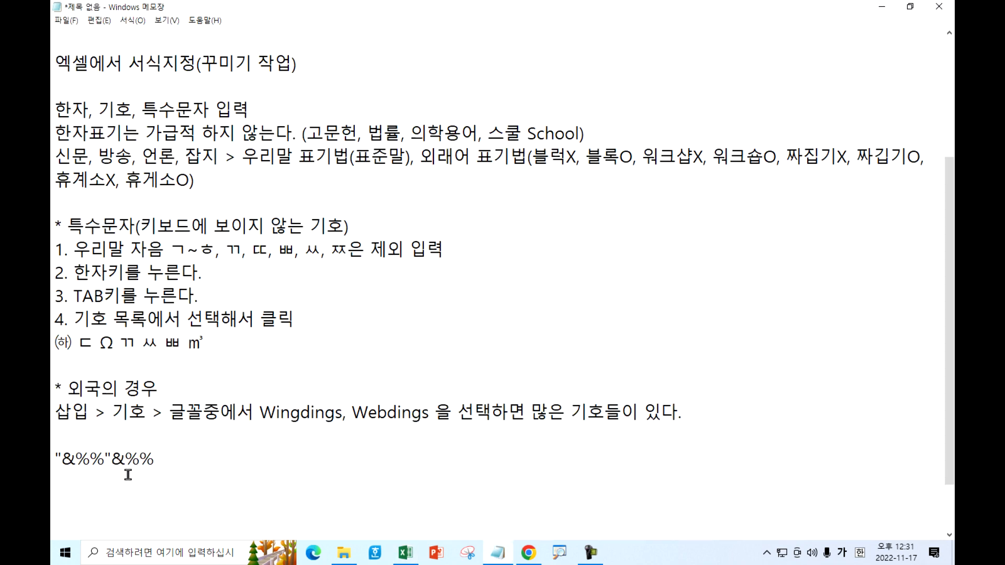
Change the Notepad font to Wingdings and highlight part of the pasted symbols line to examine it.
click(134, 21)
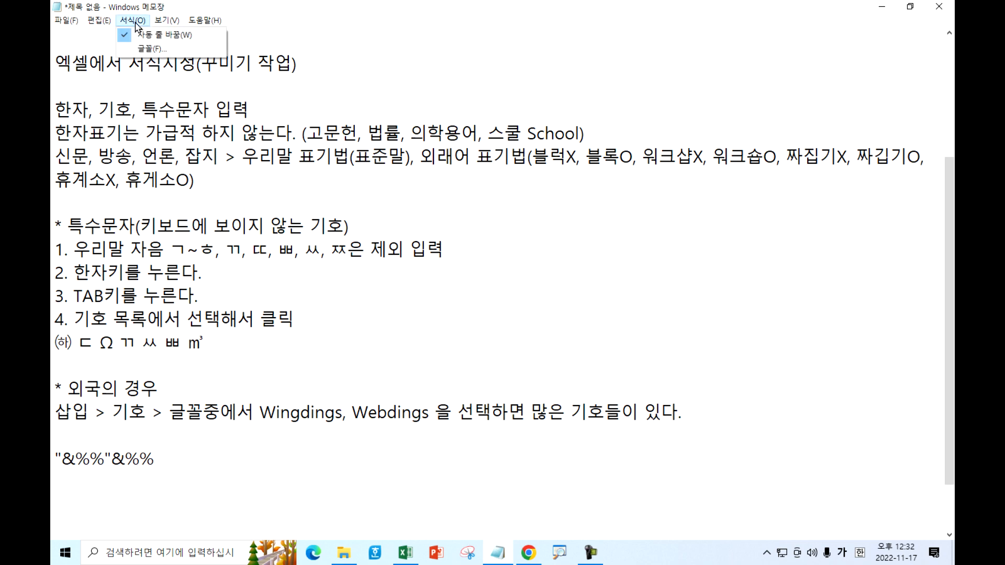
click(152, 48)
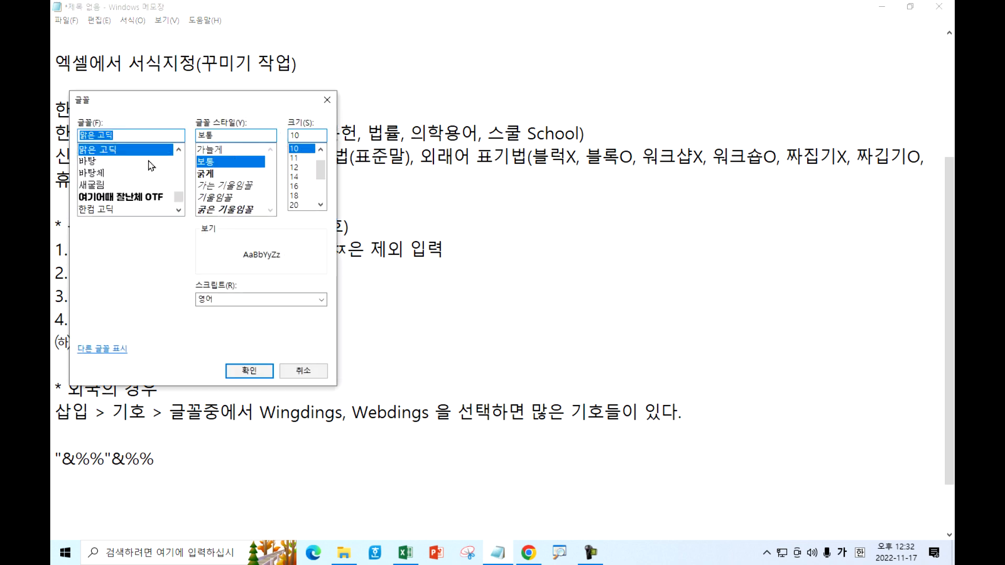
mouse_move(179, 197)
mouse_down()
mouse_move(181, 171)
mouse_move(179, 198)
mouse_up()
scroll(142, 180, up, 3)
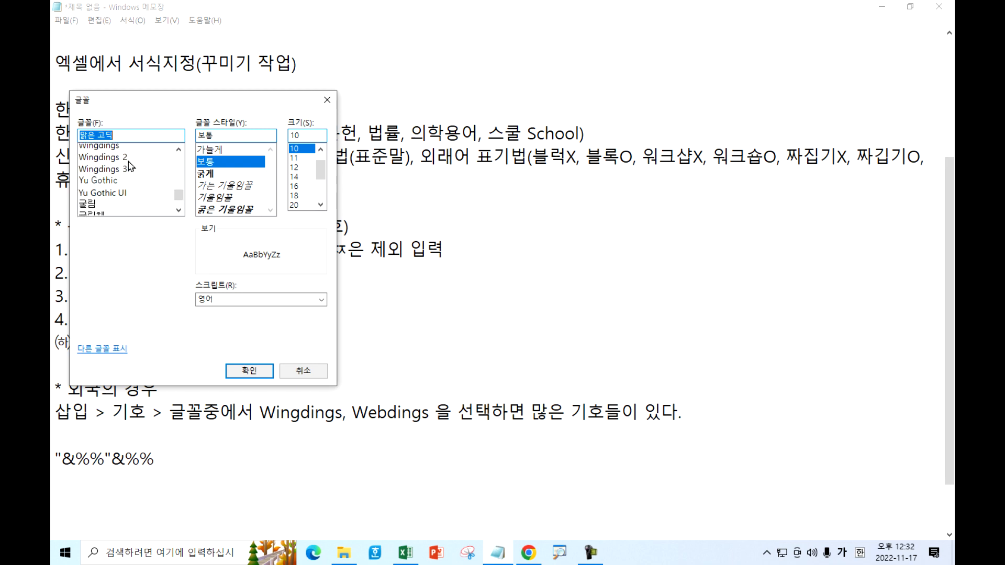
click(120, 164)
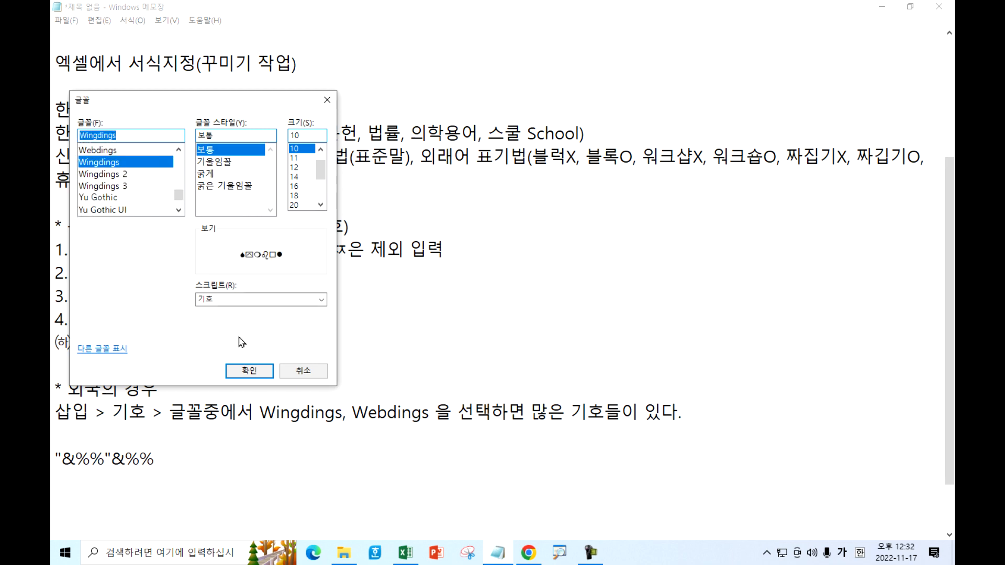
click(244, 370)
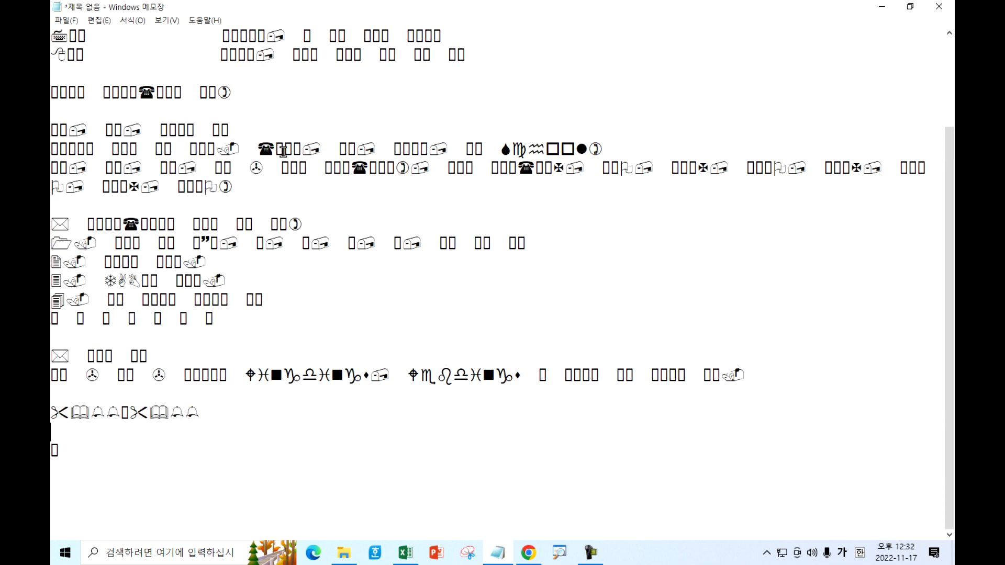
drag(149, 414, 184, 413)
click(127, 414)
drag(138, 225, 257, 325)
click(258, 341)
Set the Notepad font to 맑은 고딕.
click(99, 20)
mouse_move(132, 20)
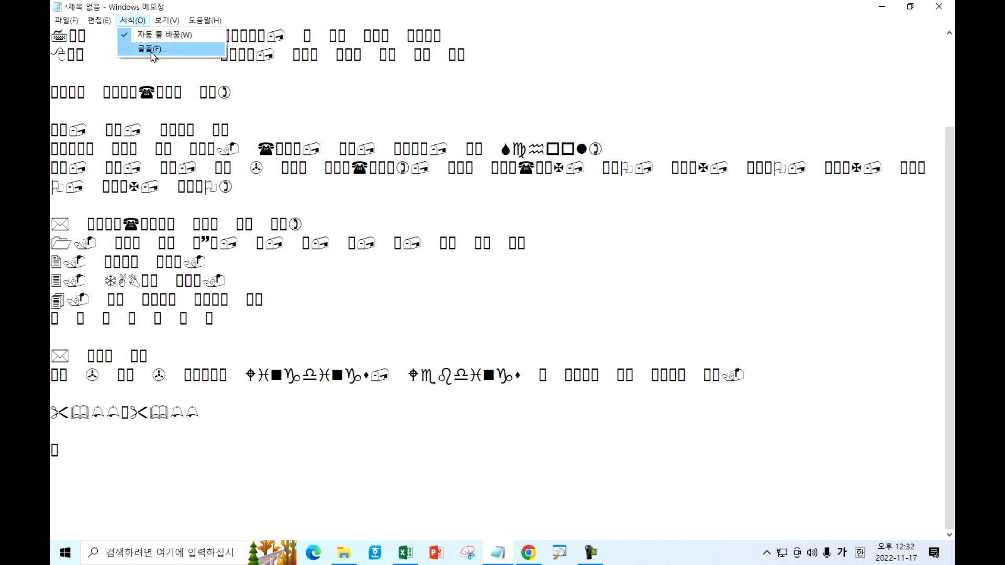
click(152, 50)
mouse_move(179, 195)
mouse_down()
mouse_move(178, 159)
mouse_move(180, 174)
mouse_up()
scroll(137, 194, down, 5)
scroll(138, 194, down, 2)
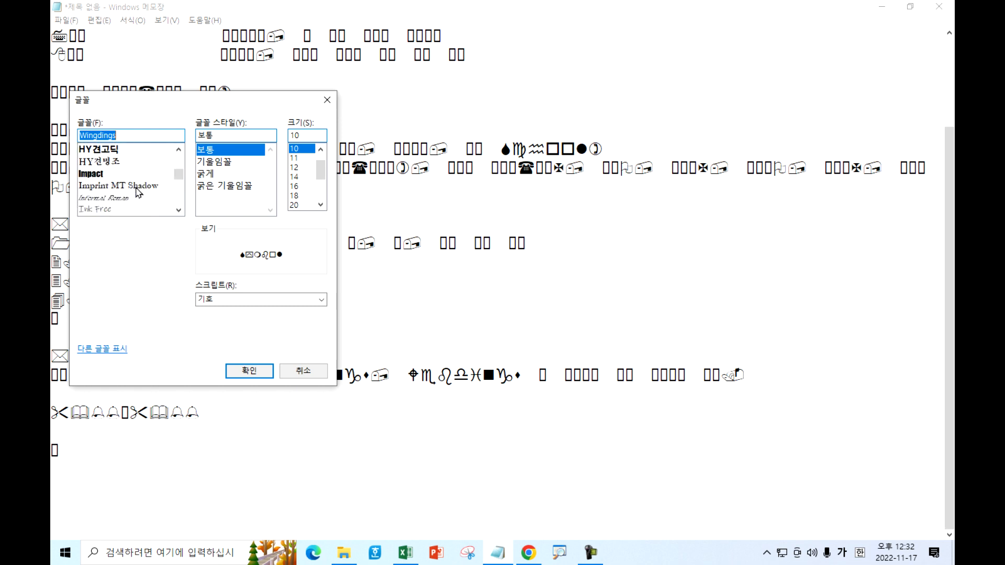
scroll(137, 193, down, 3)
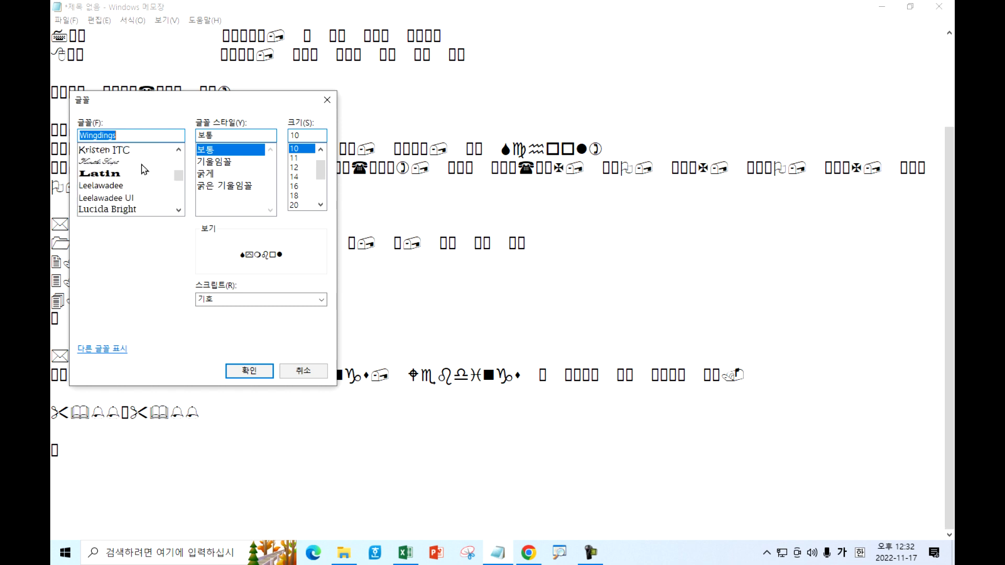
key(Hangul)
text(akfrmd)
key(ctrl+a)
key(Hangul)
text(맑은)
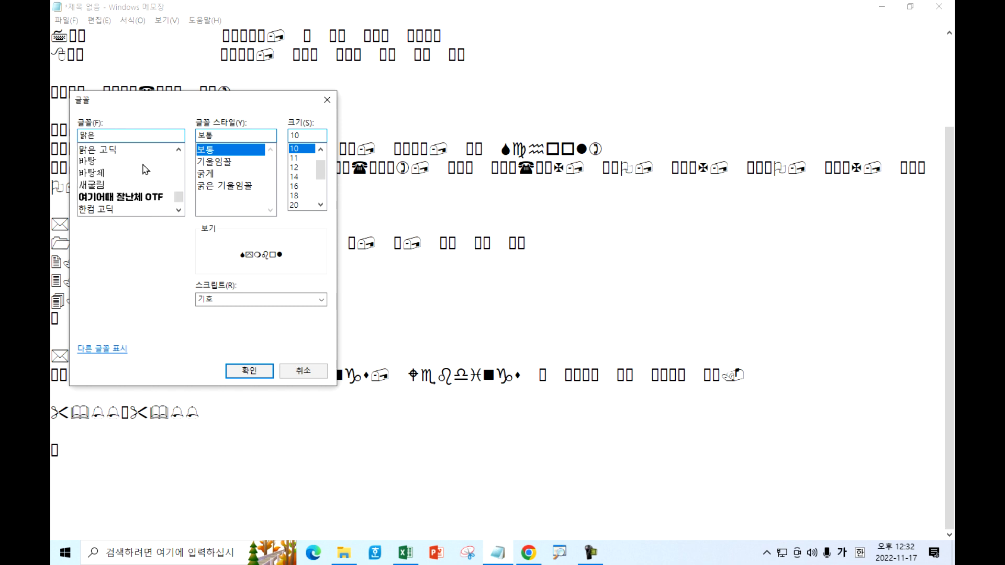
click(125, 151)
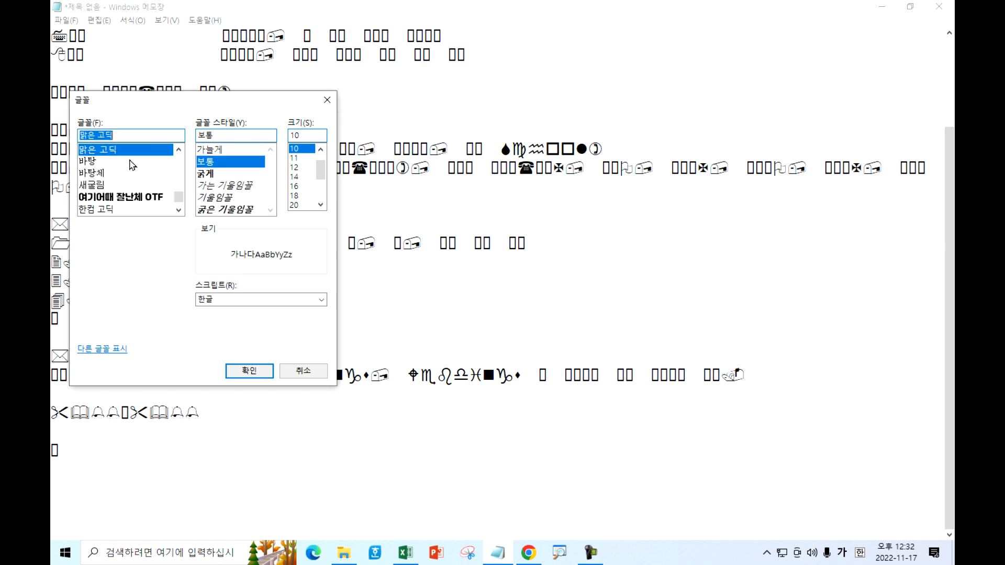
click(251, 371)
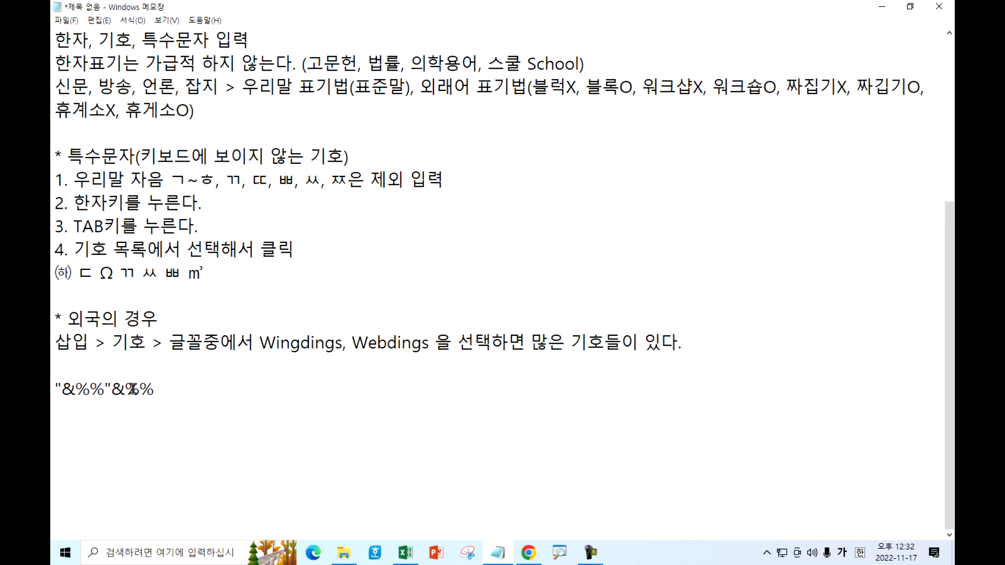
Delete the pasted symbol lines at the end of the notes, and switch to Excel to clear cells L4:L5.
drag(66, 416, 72, 440)
key(Delete)
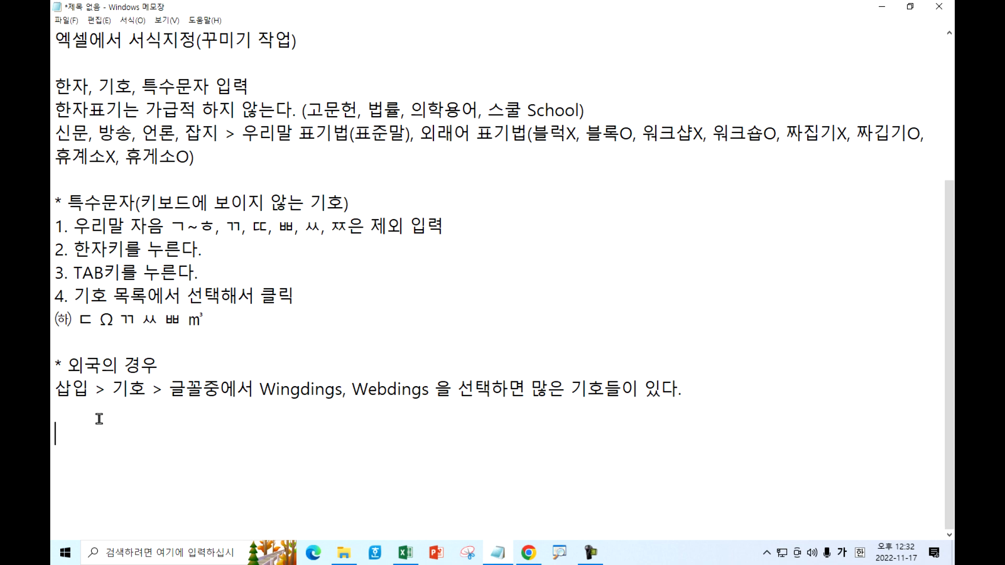
key(alt+Tab)
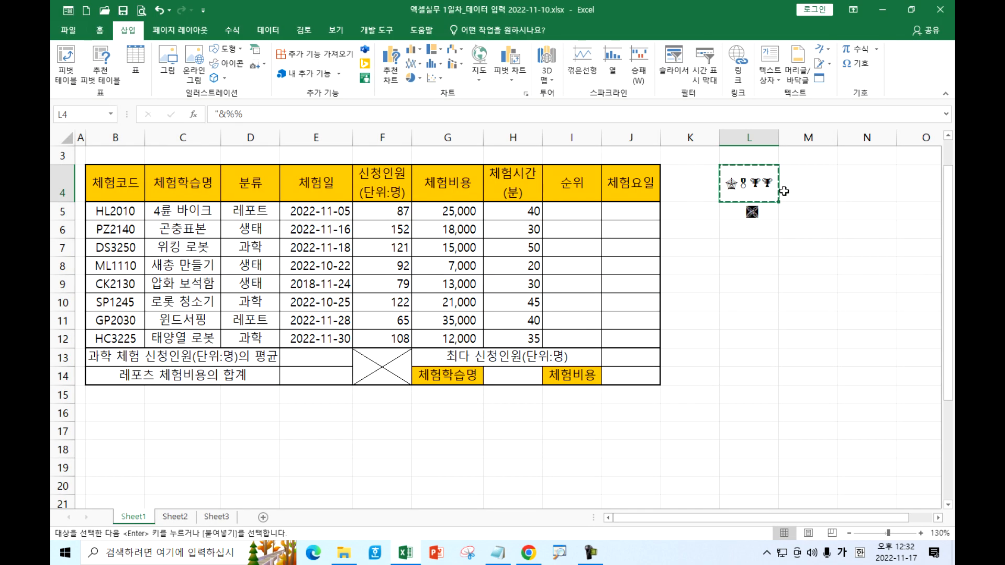
key(Escape)
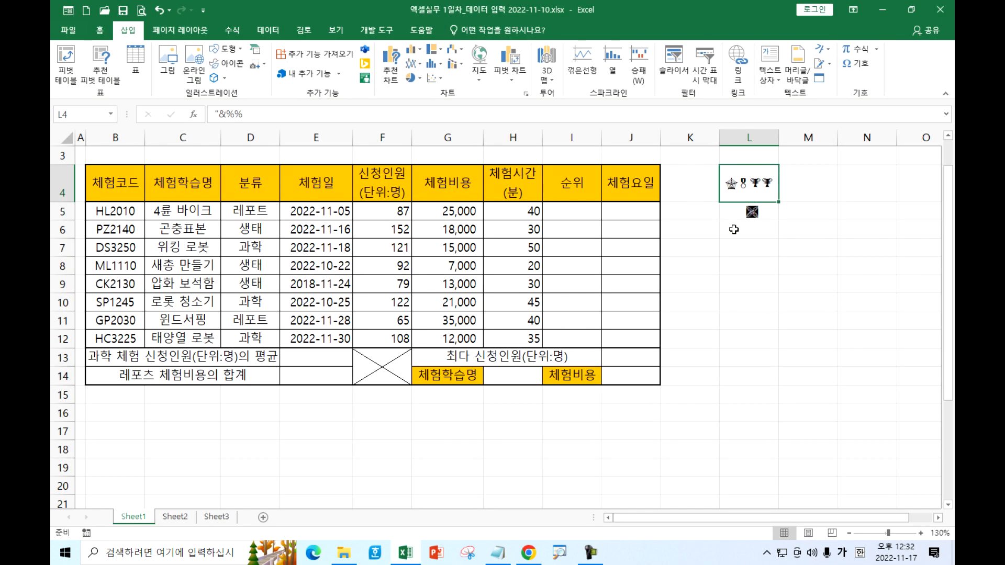
click(733, 229)
click(737, 194)
drag(733, 187, 734, 210)
key(Delete)
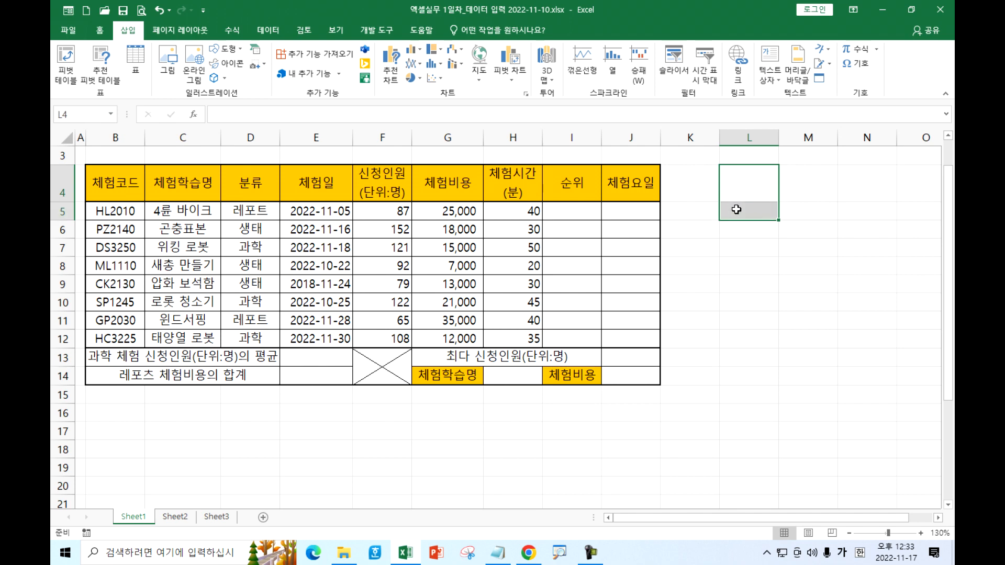
Switch to Notepad and highlight the consonant range in note 1 and the word 한자키 in note 2.
key(alt+Tab)
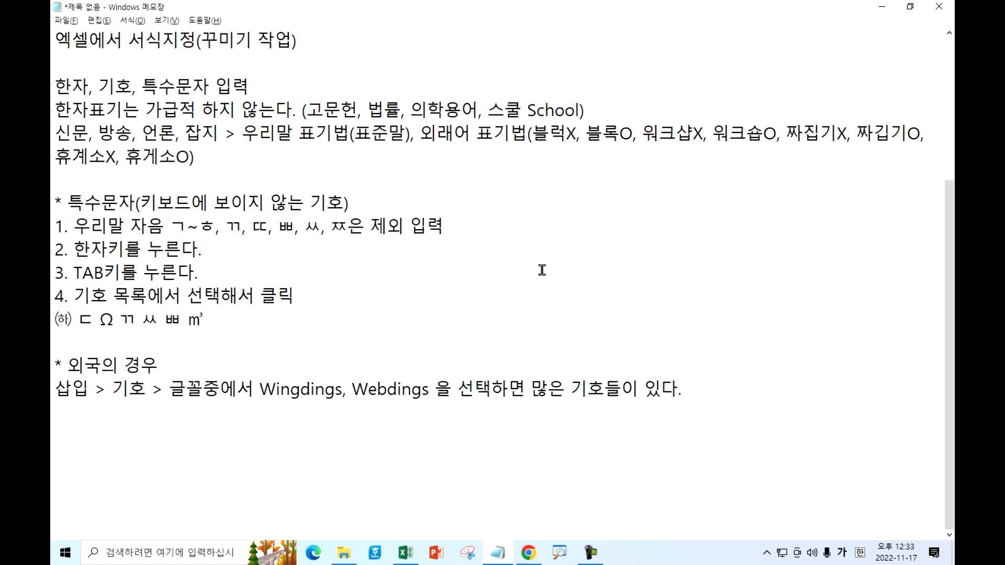
key(alt+Tab)
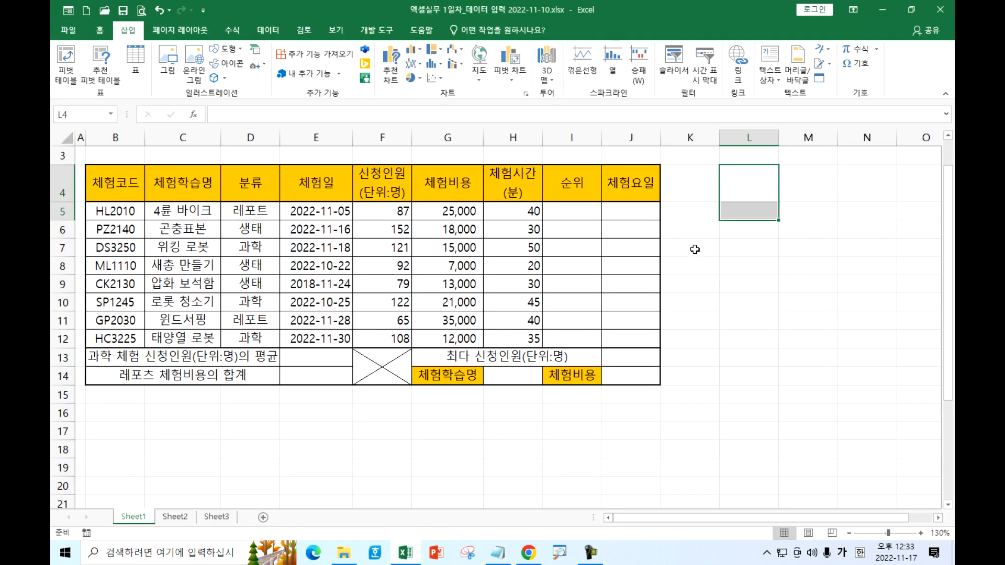
key(alt+Tab)
drag(187, 229, 342, 229)
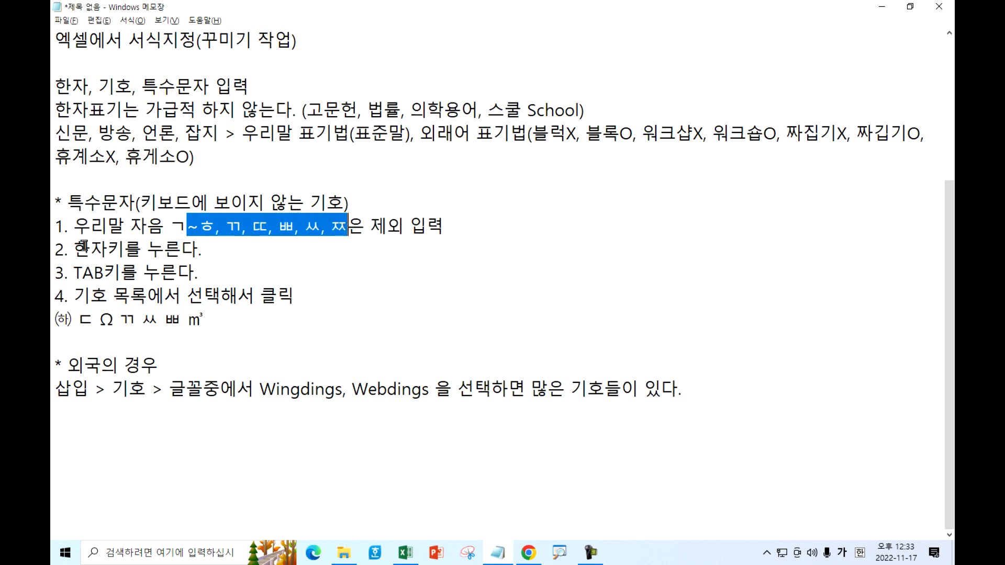
drag(74, 249, 125, 247)
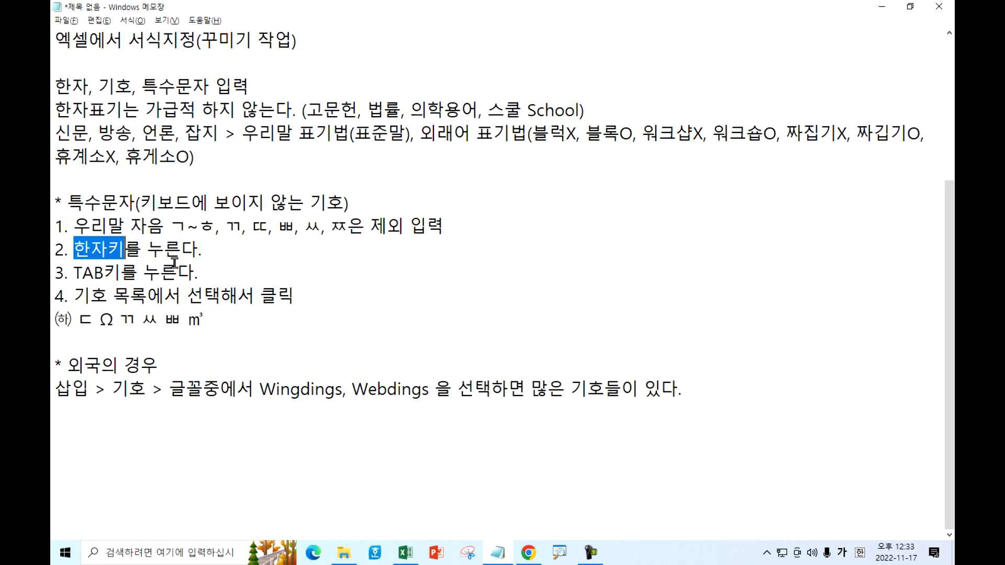
Switch to Excel, enter ㅎ in cell L4, view its special-character list including the expanded grid, and cancel the entry.
key(alt+Tab)
click(751, 199)
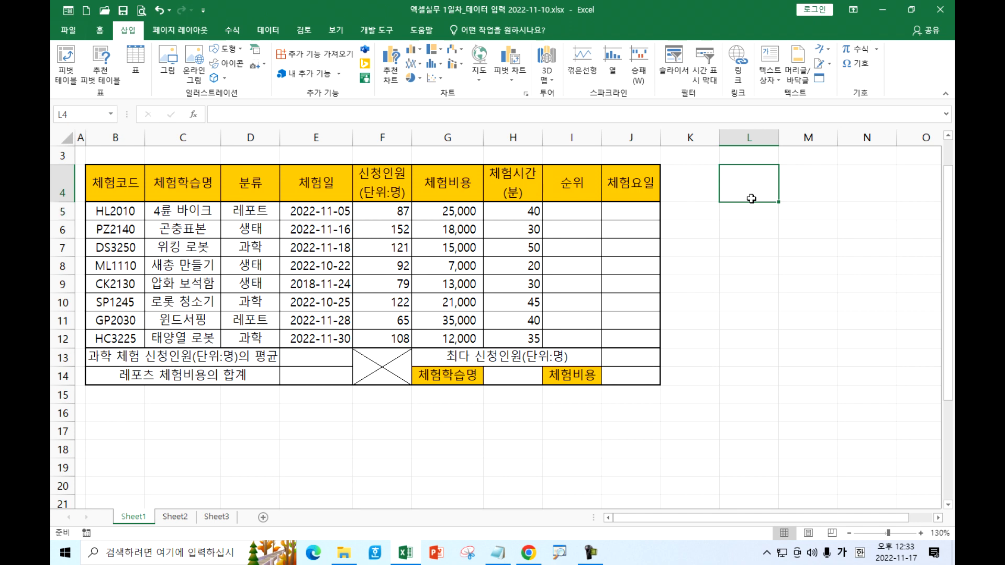
text(ㅎ)
key(Hangul_Hanja)
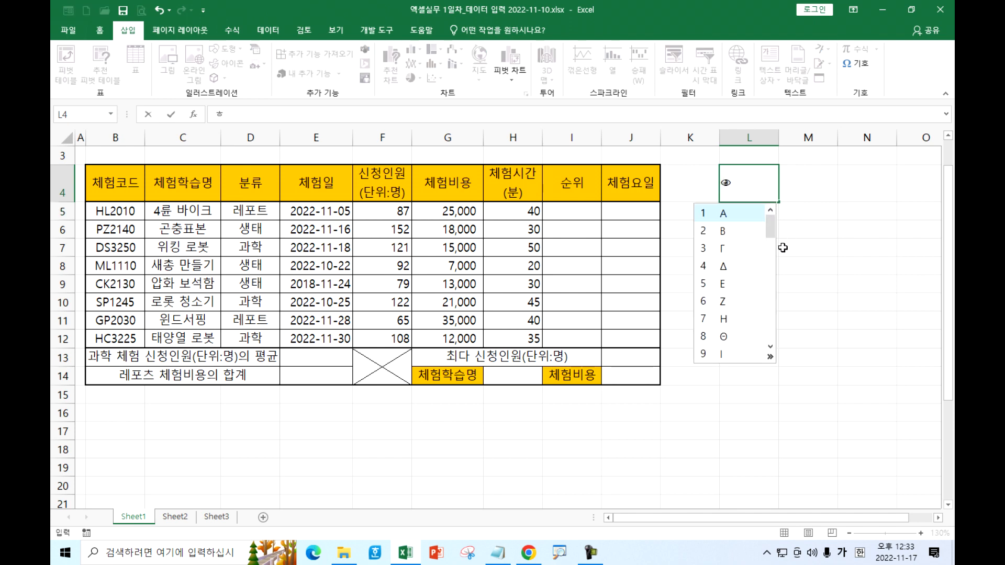
mouse_move(771, 236)
mouse_down()
mouse_move(773, 354)
mouse_move(771, 223)
mouse_up()
key(super+space)
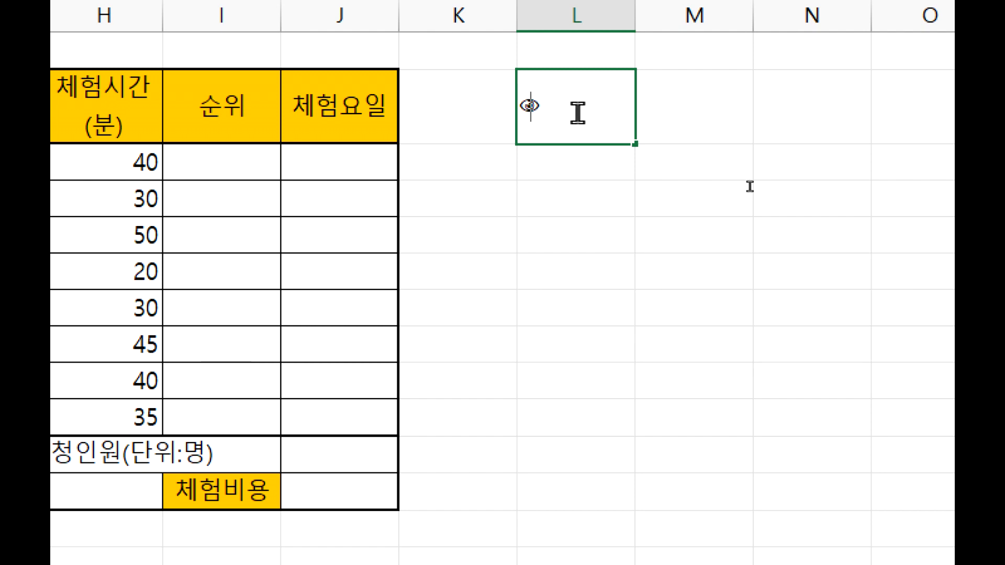
key(Hangul_Hanja)
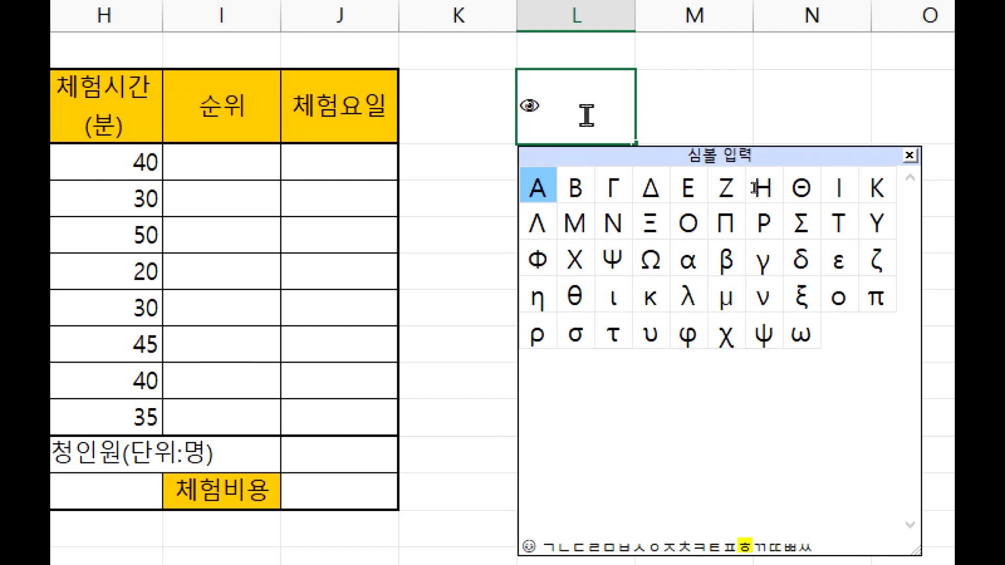
key(Escape)
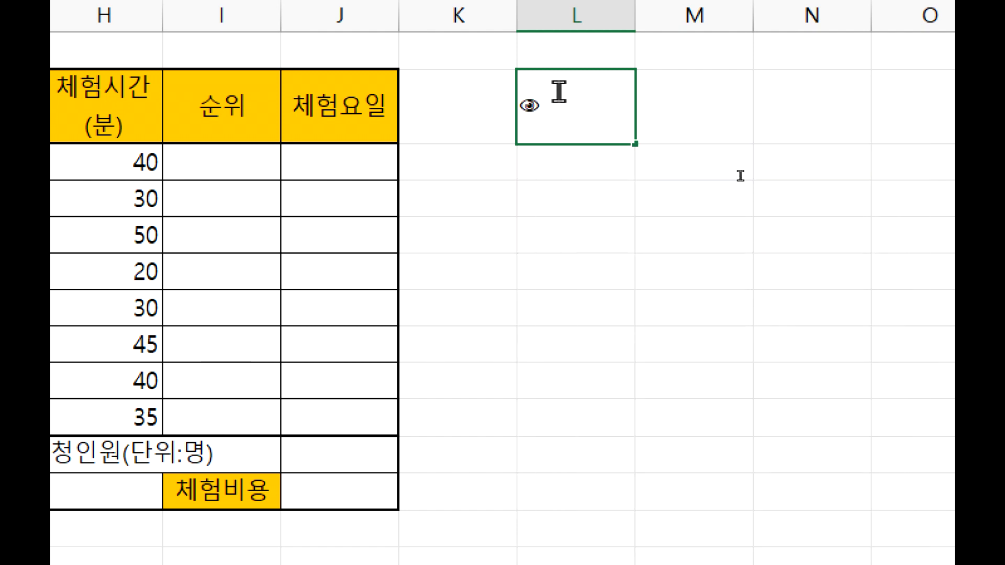
key(Escape)
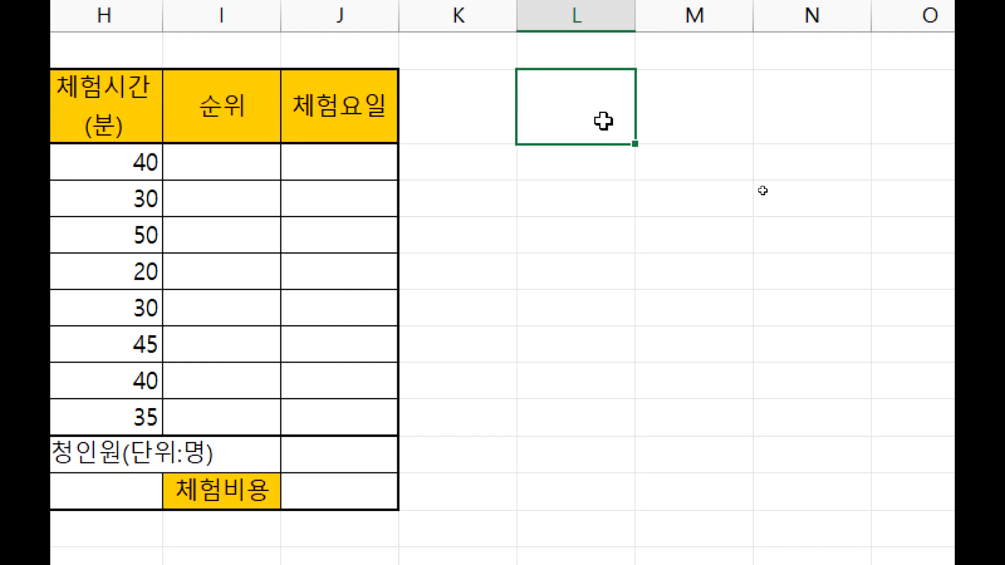
Enter ㅎ in the empty cell L4 again, review the grid of Greek letters, and discard the entry.
text(ㅎ)
key(Hangul_Hanja)
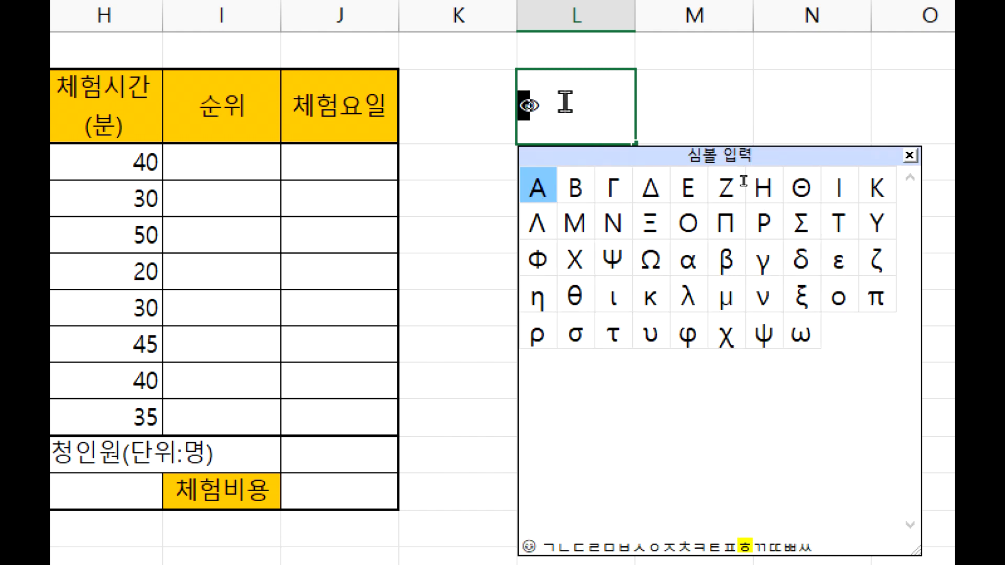
key(Escape)
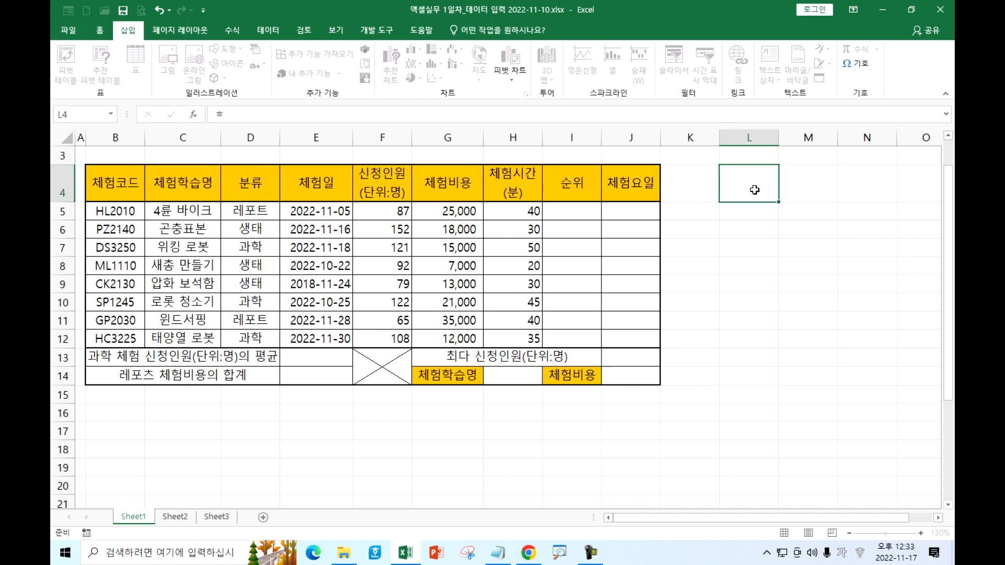
key(Hangul_Hanja)
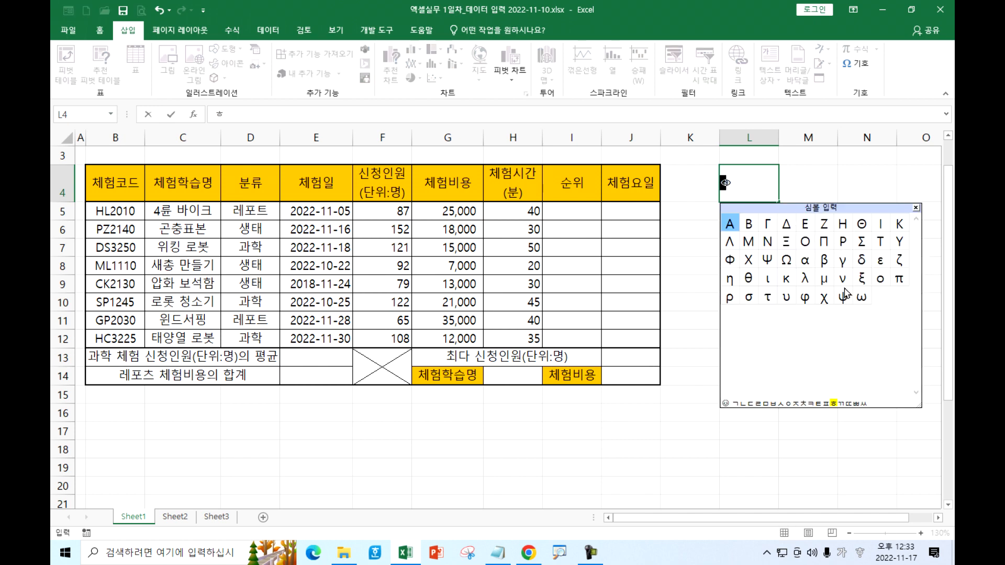
key(Escape)
key(Escape)
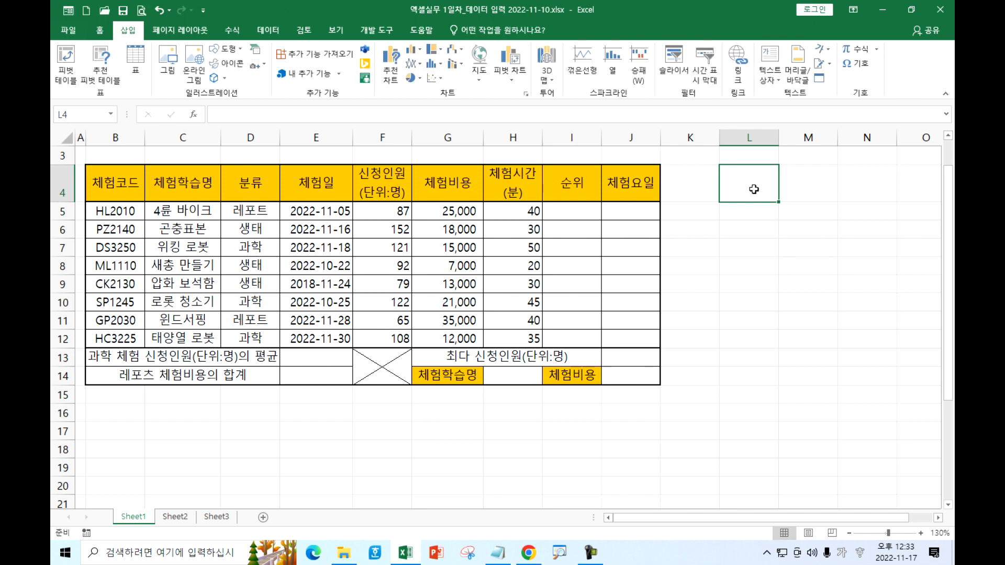
Enter ㄱ in cell L4, view its list of punctuation symbols, and cancel the entry.
text(ㄱ)
key(Hangul_Hanja)
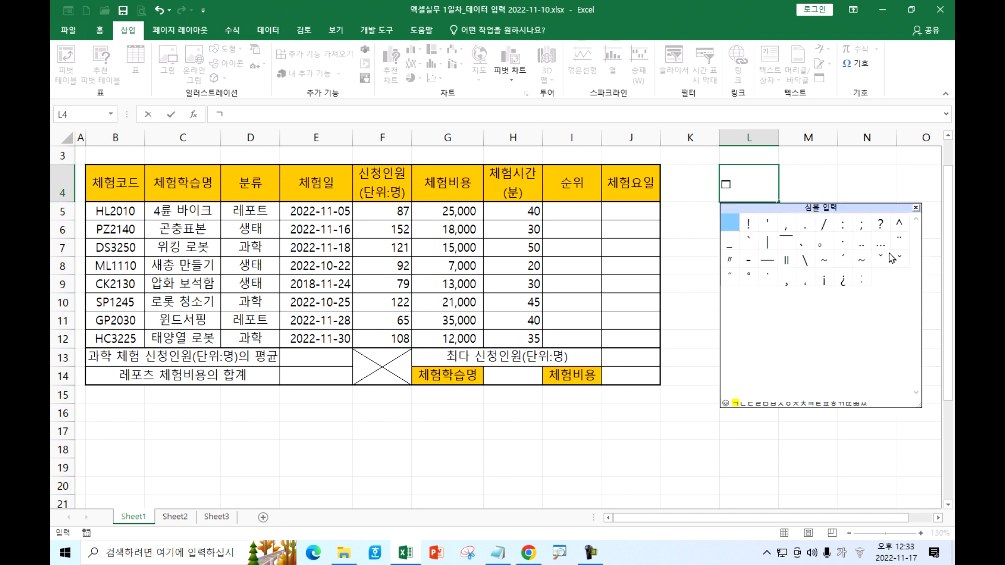
key(Escape)
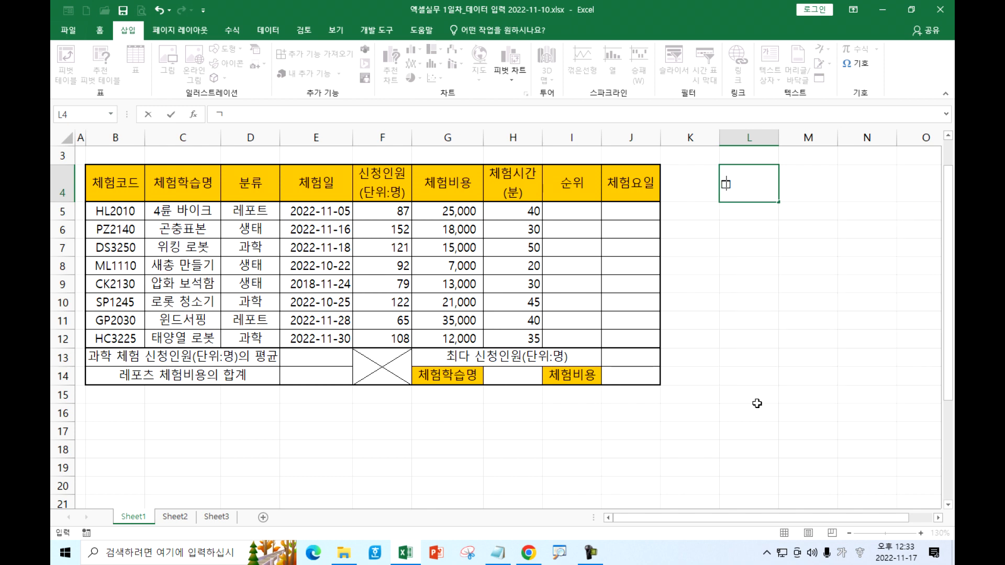
click(749, 188)
key(Escape)
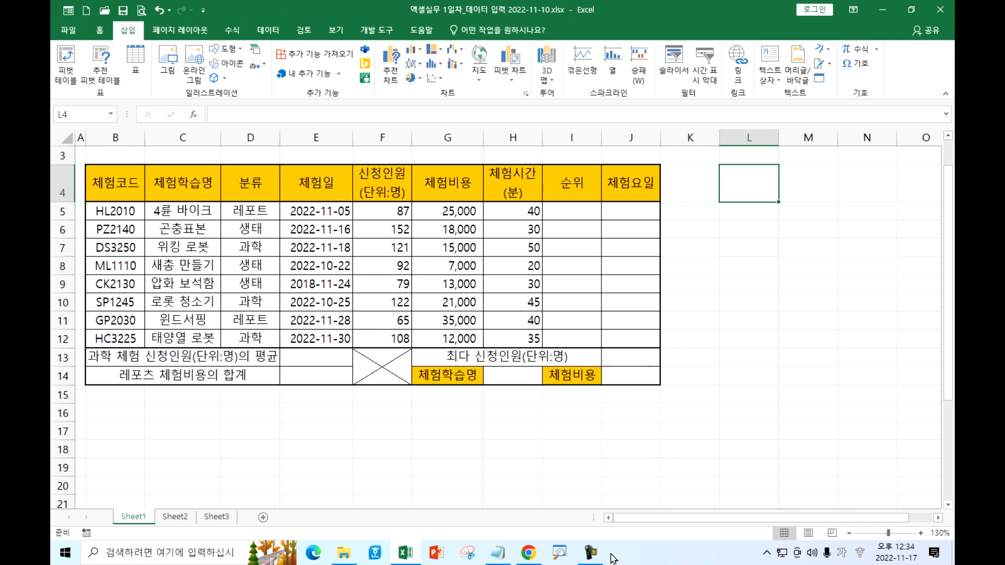
click(594, 556)
click(783, 450)
scroll(514, 267, up, 1)
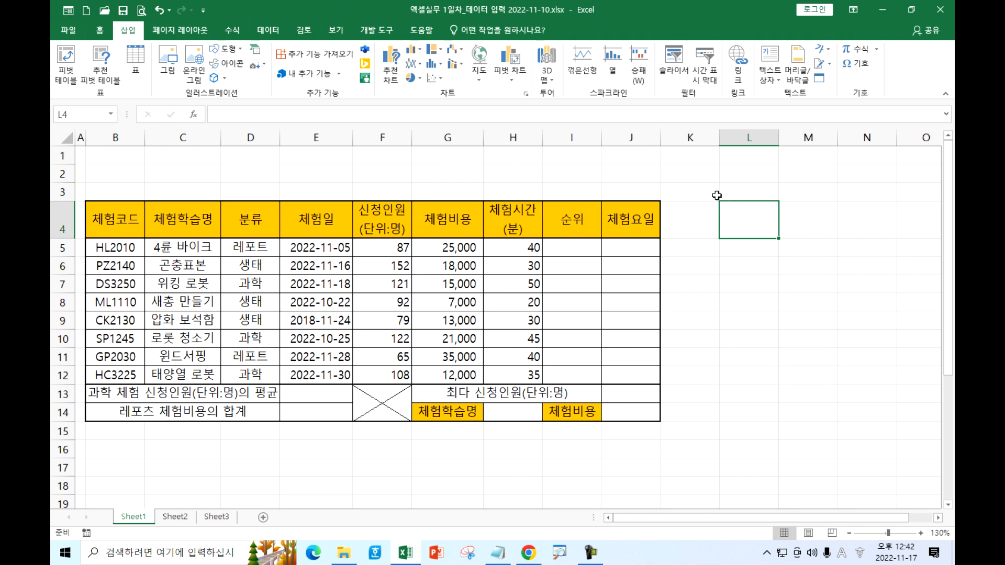
drag(430, 154, 617, 189)
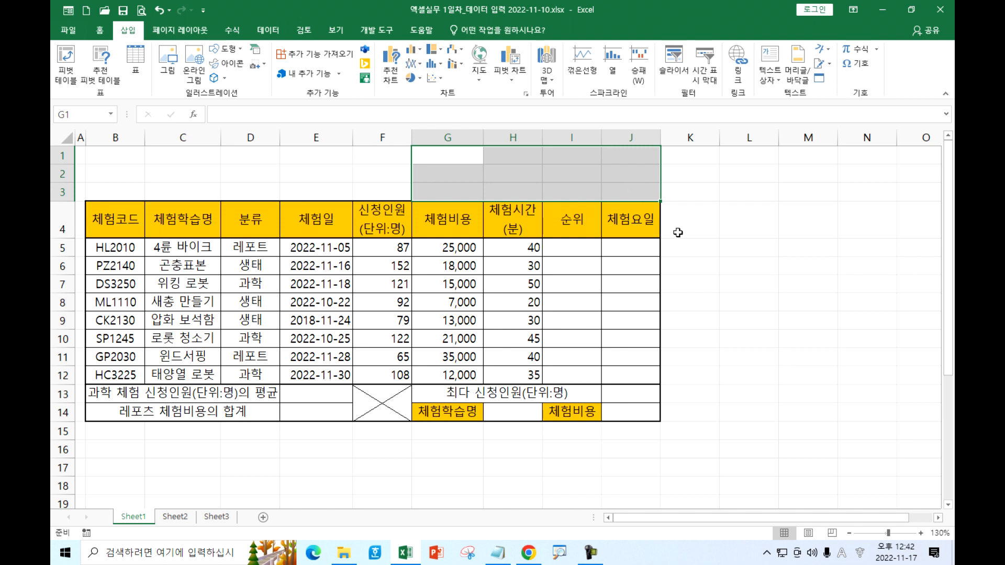
click(728, 231)
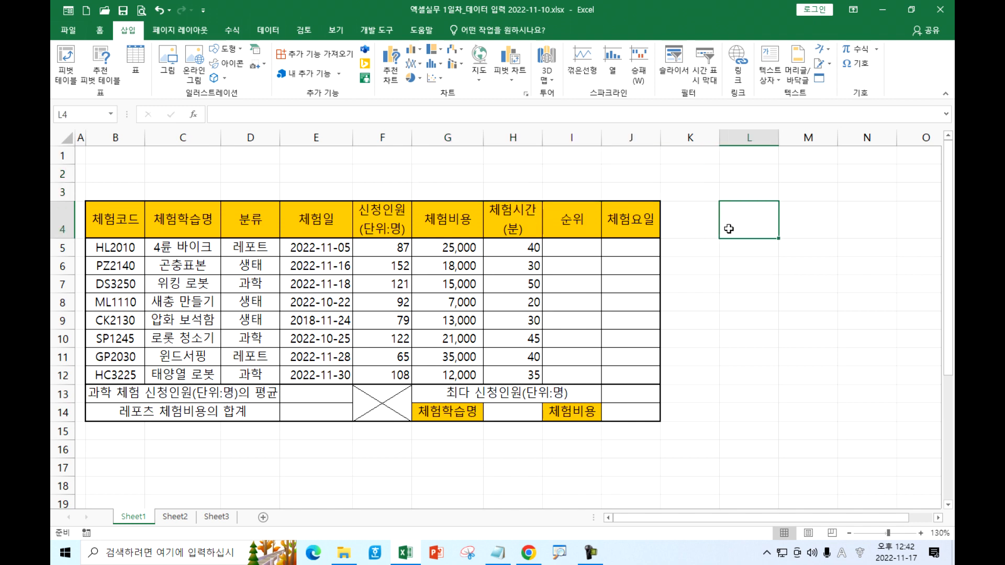
Check the font formatting of the empty cells L4, L5 and M4 beside the table.
click(102, 33)
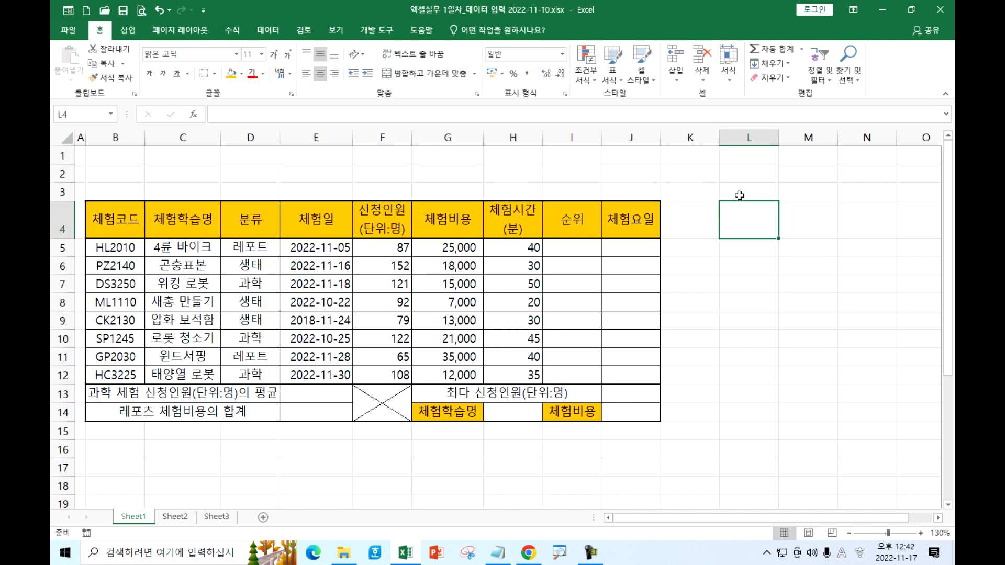
click(804, 220)
click(746, 247)
click(744, 218)
click(744, 249)
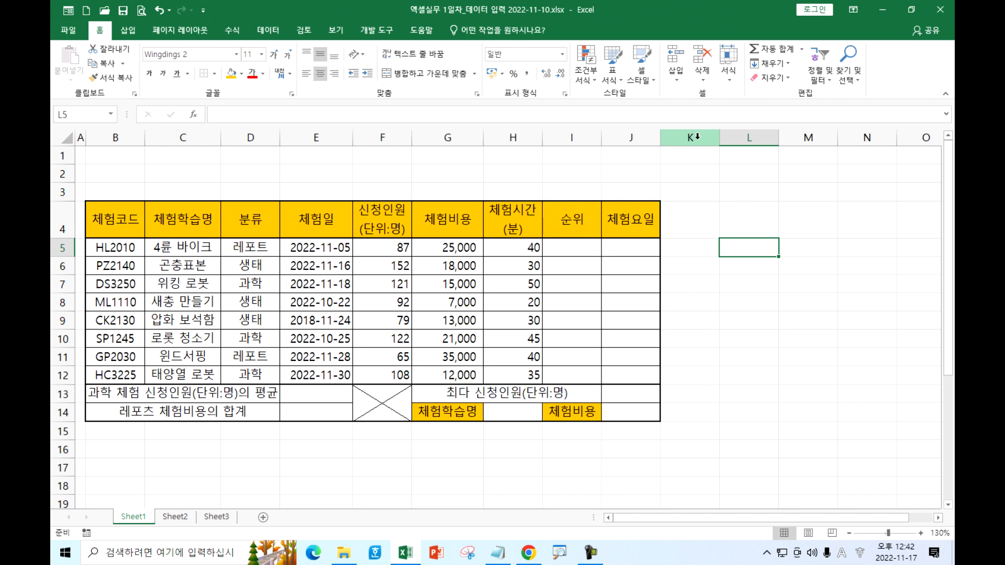
Delete columns K through O beside the table and select cell L4.
drag(696, 138, 921, 137)
click(808, 192)
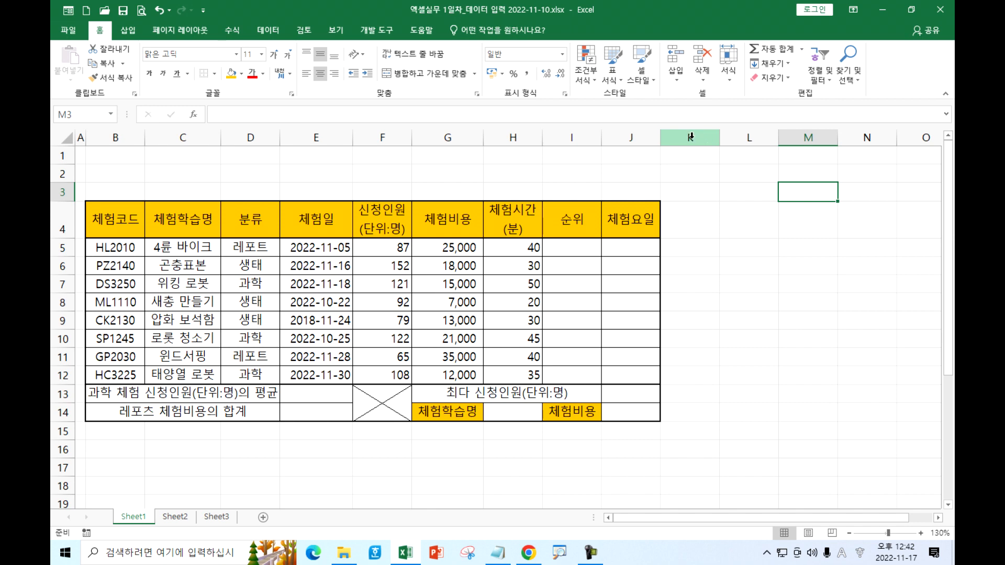
drag(701, 137, 883, 136)
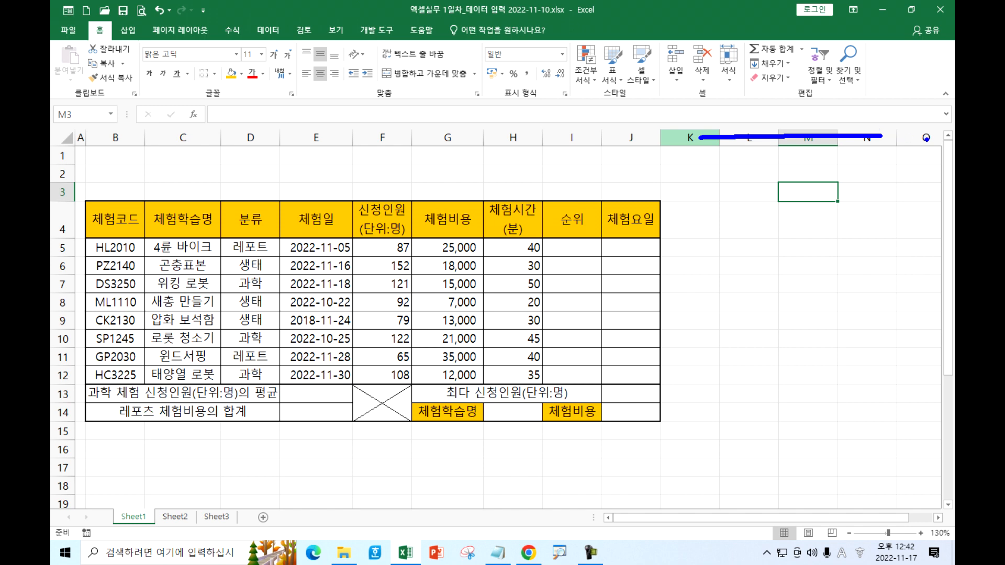
drag(691, 137, 911, 137)
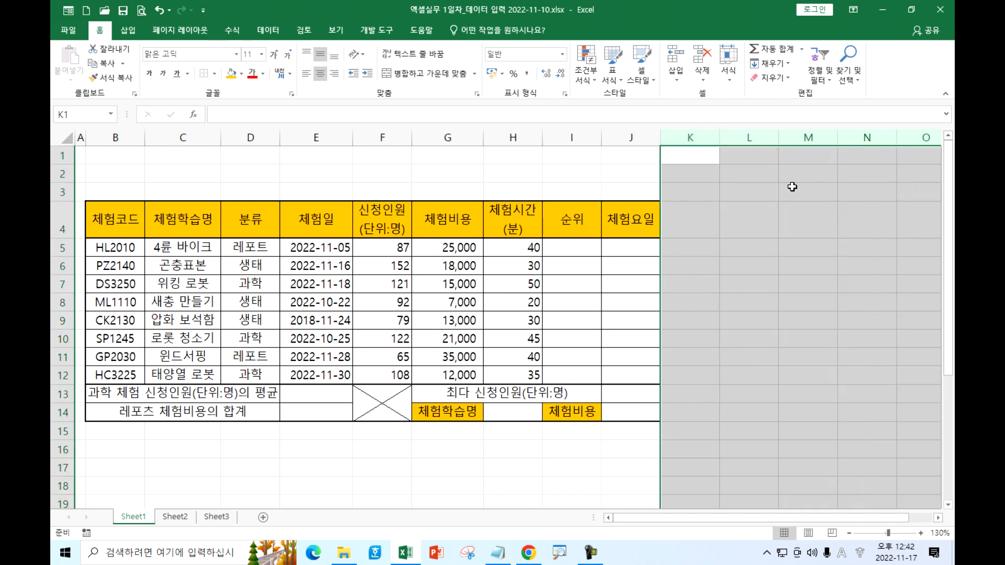
right_click(787, 186)
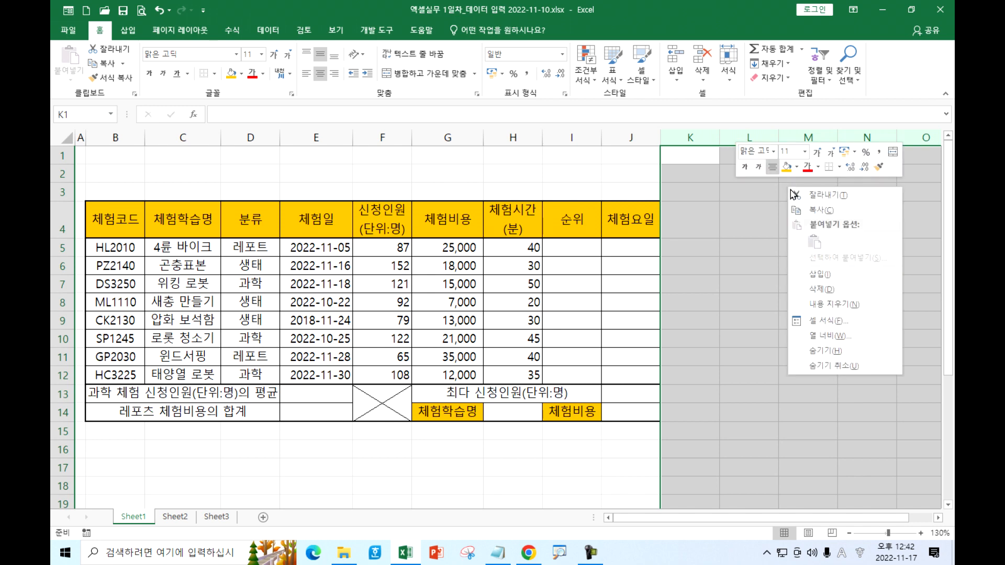
click(826, 288)
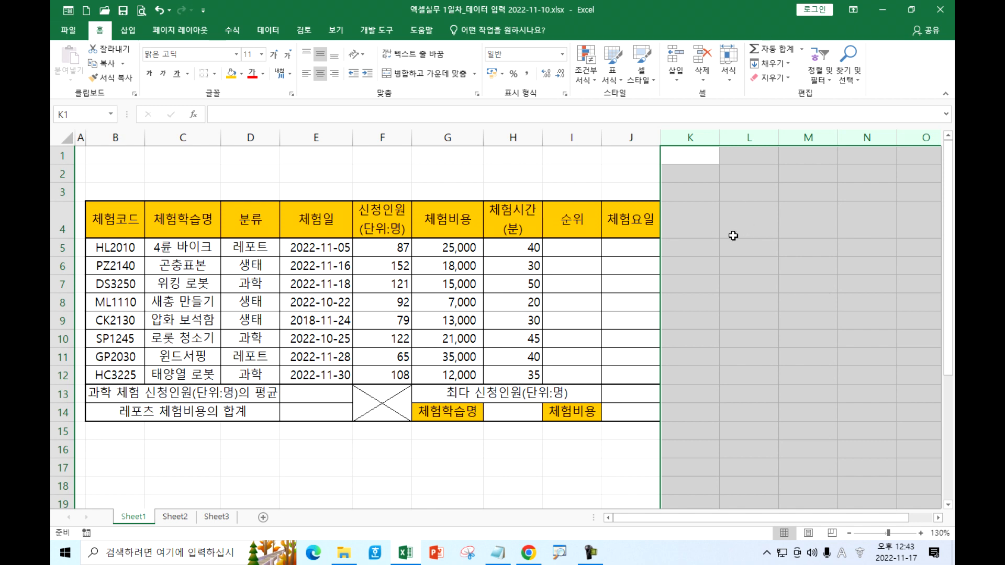
click(738, 285)
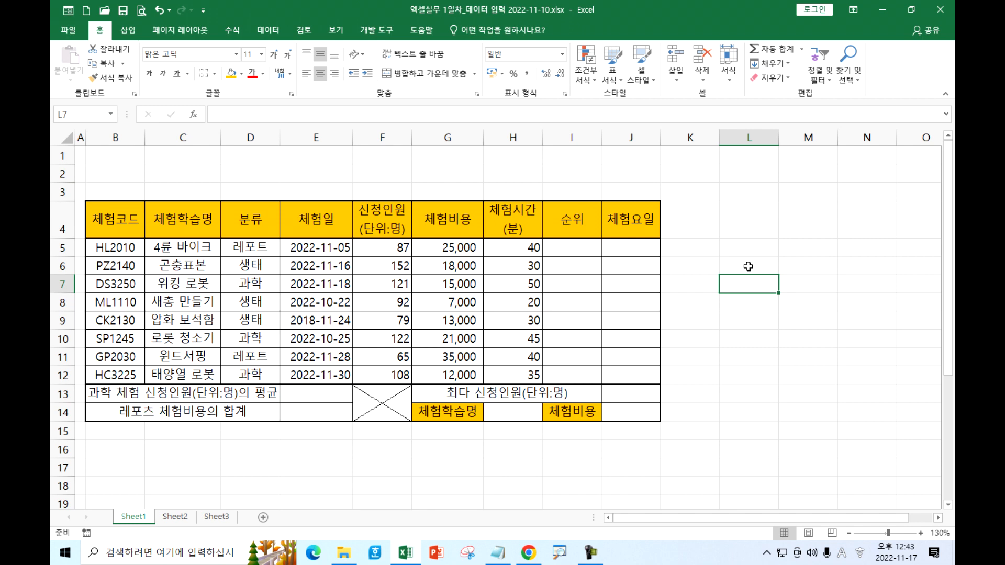
click(739, 226)
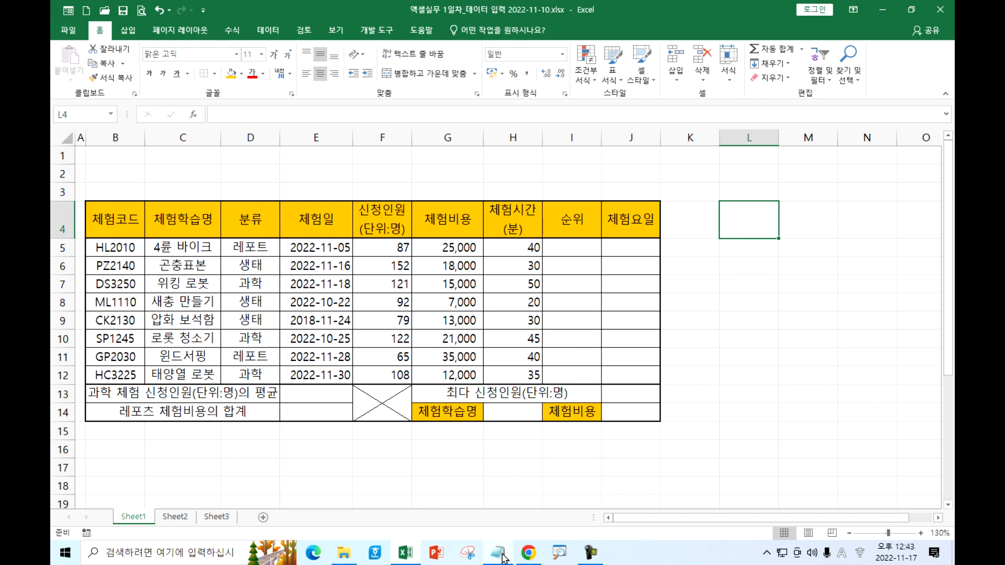
Switch to File Explorer and open the 7송파여성경력이음센터 folder inside _강좌_ on the B: drive.
click(343, 553)
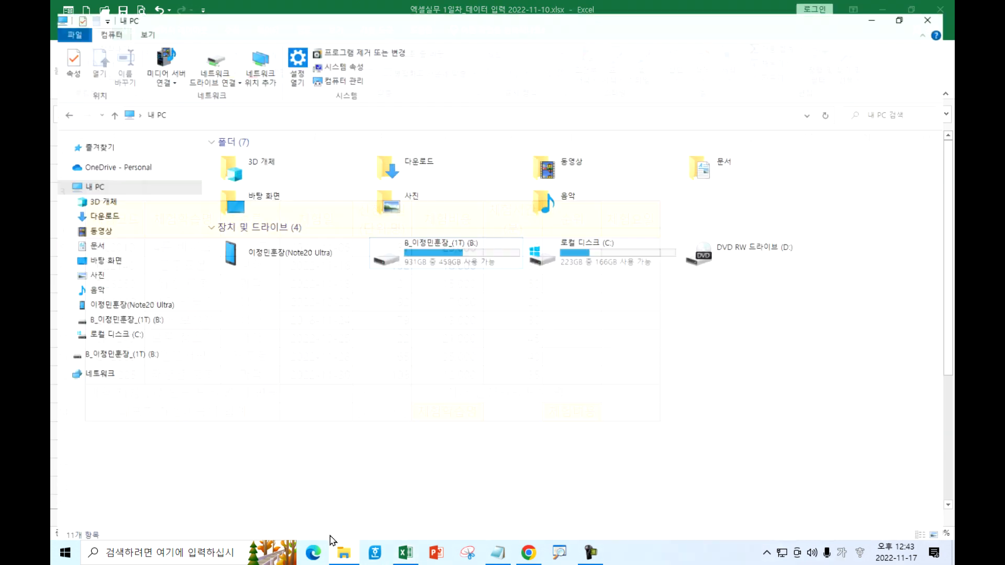
double_click(476, 242)
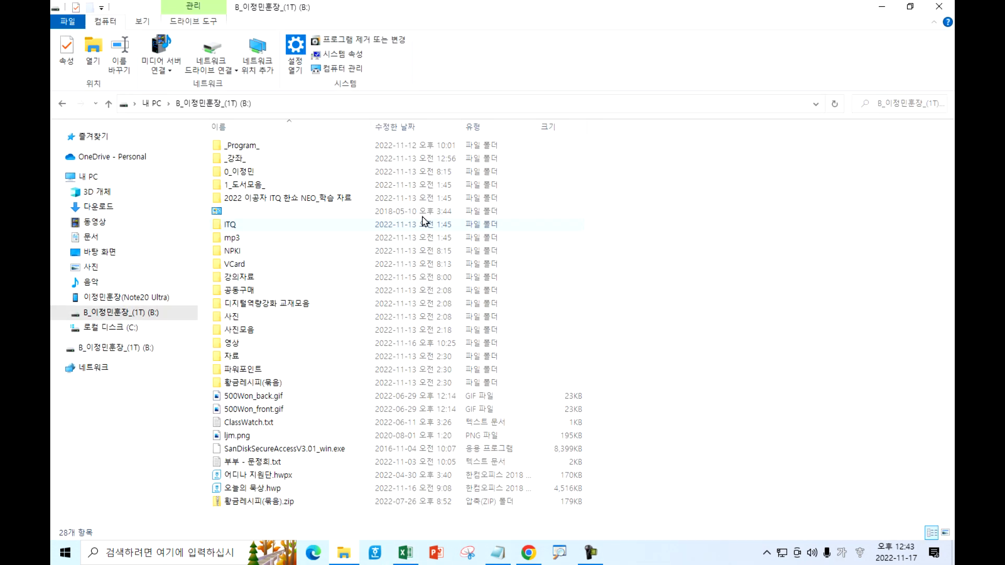
double_click(235, 159)
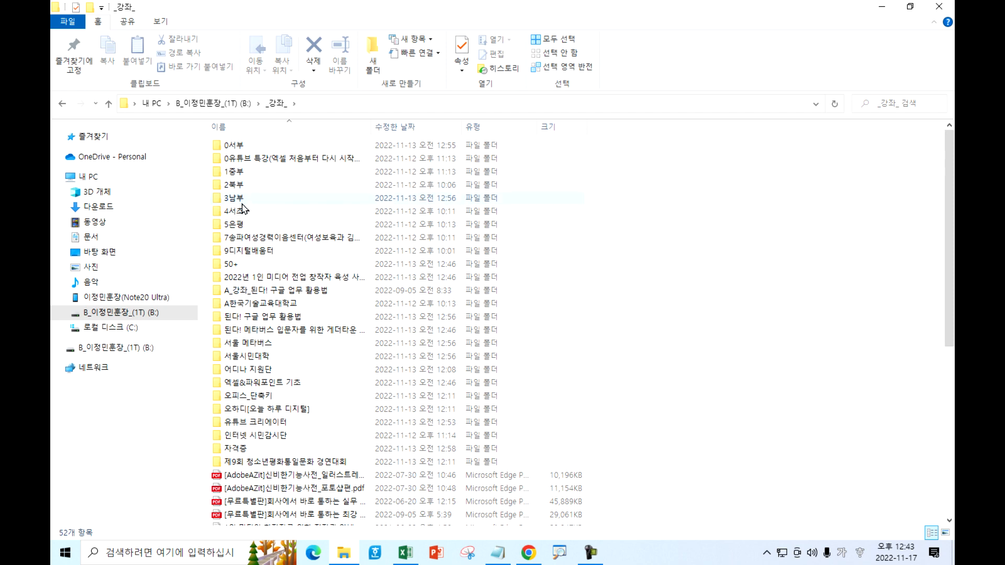
double_click(241, 238)
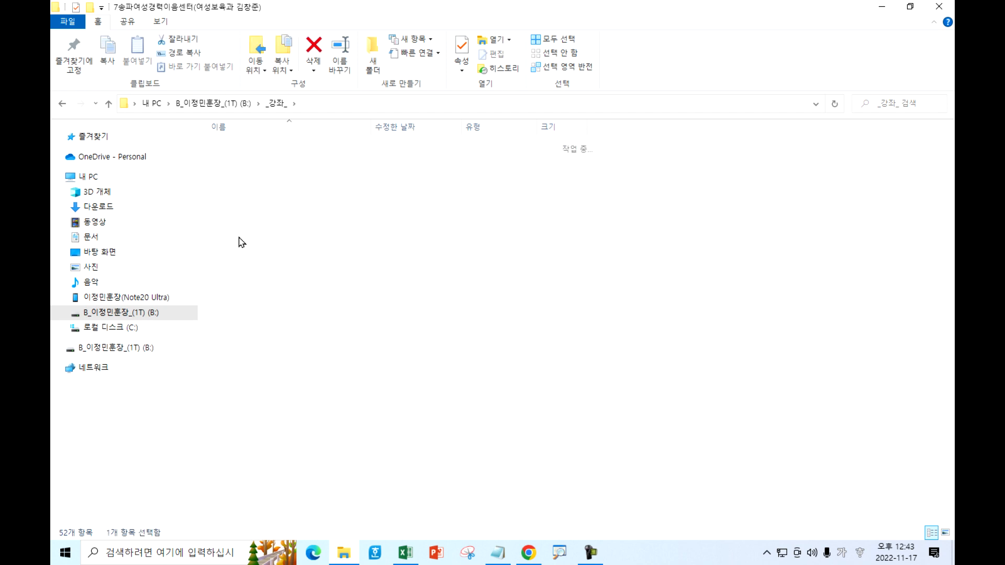
double_click(241, 159)
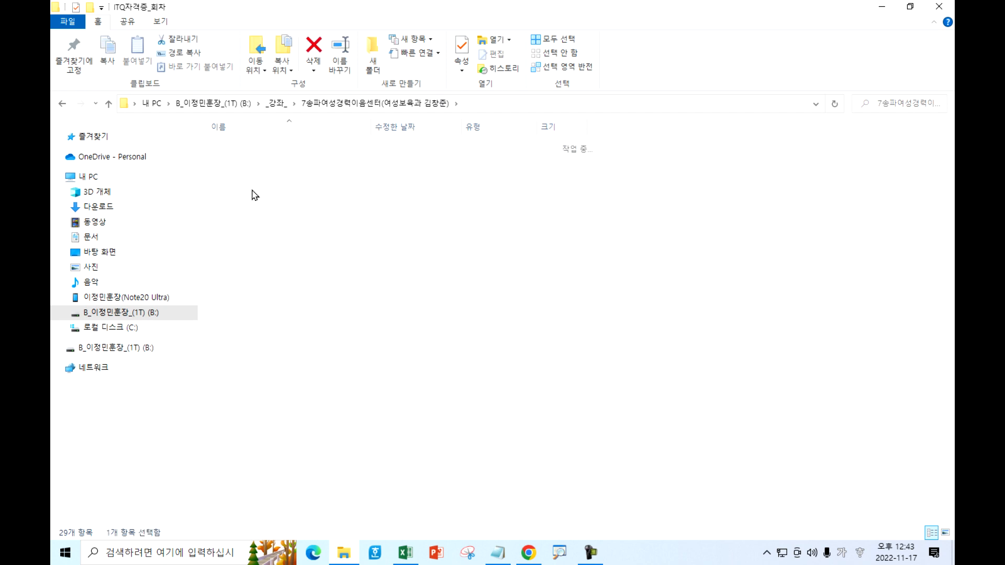
key(alt+Left)
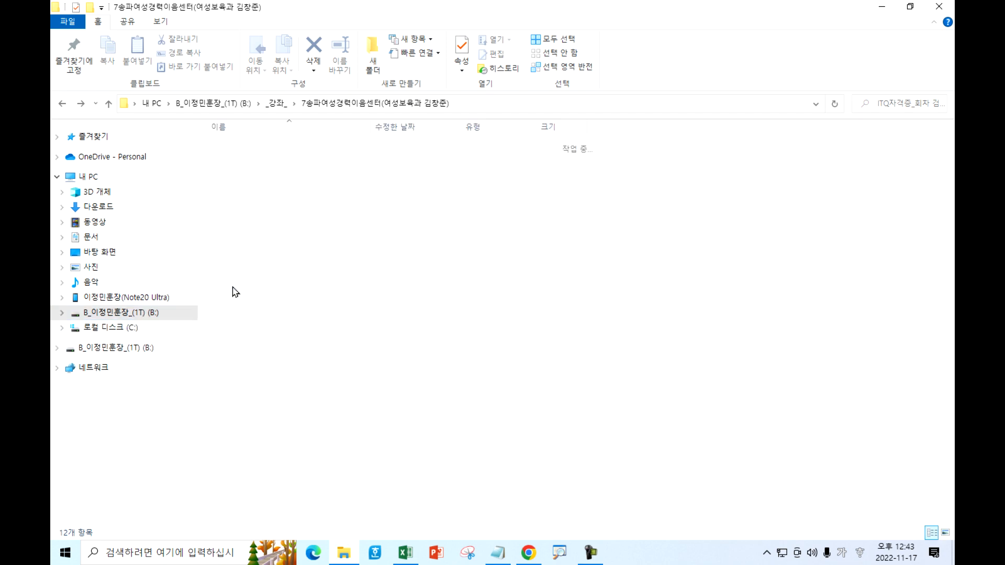
Open the 문제 folder under ITQ자격증_과년도문제 and 202210, and select GE10-08C.hwpx.
double_click(265, 149)
double_click(243, 185)
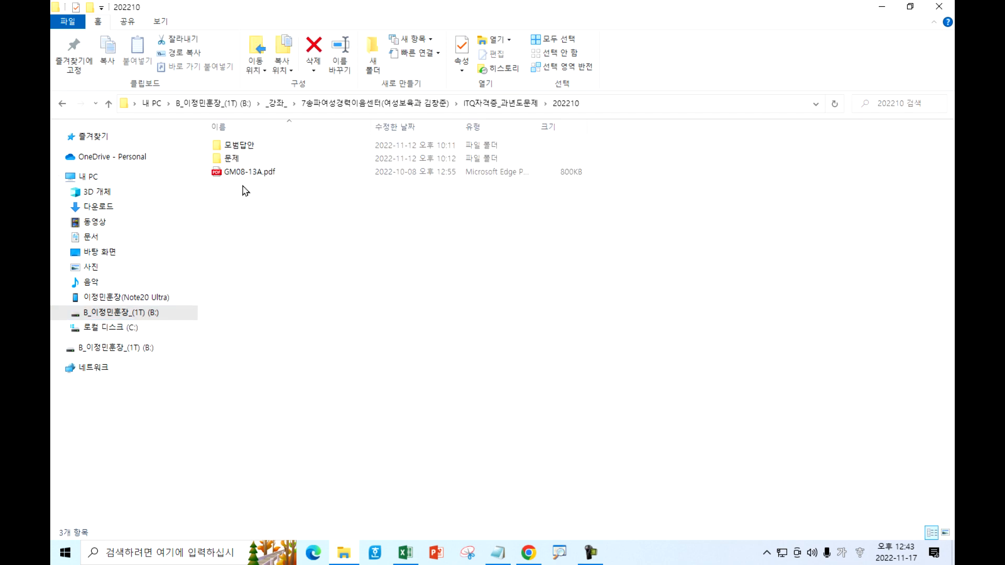
double_click(237, 160)
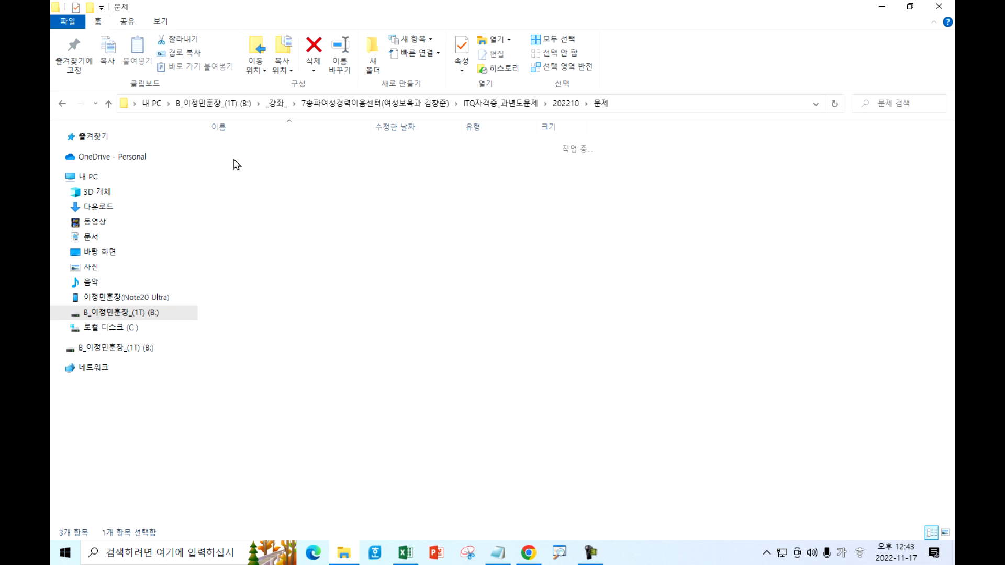
click(257, 218)
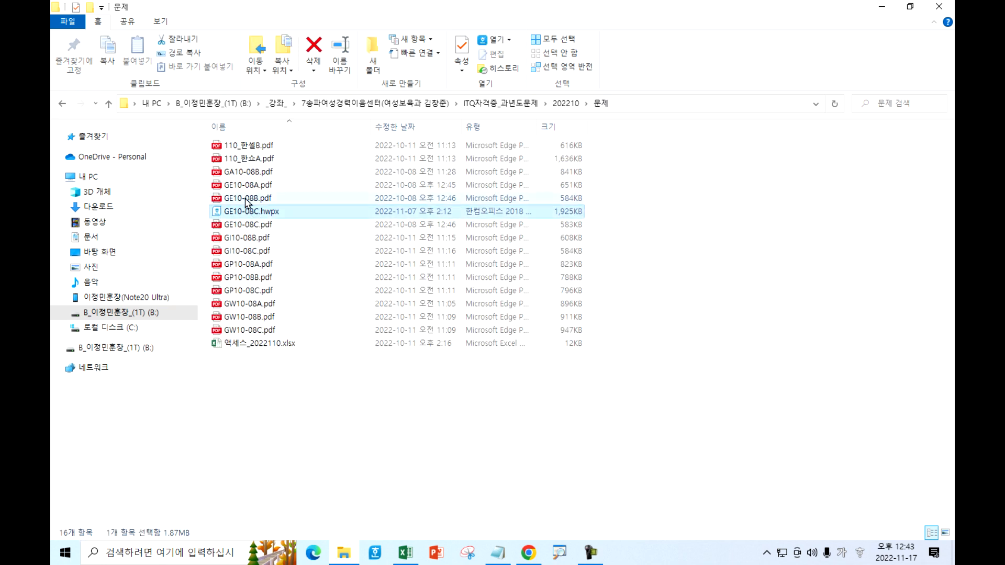
Open GE10-08B.pdf, review the exam sheet's output table, conditions and following page, and close it.
double_click(245, 200)
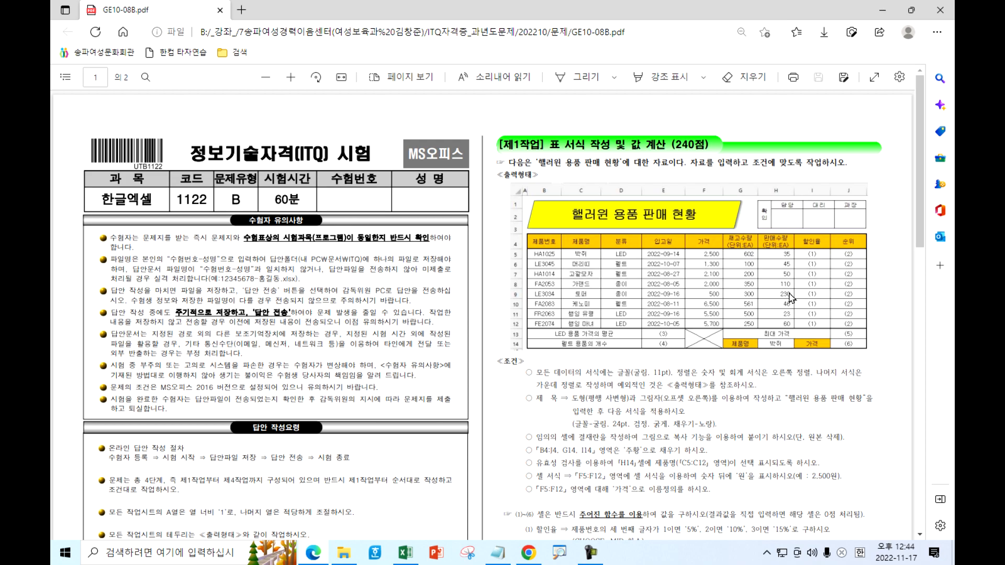
scroll(639, 303, down, 4)
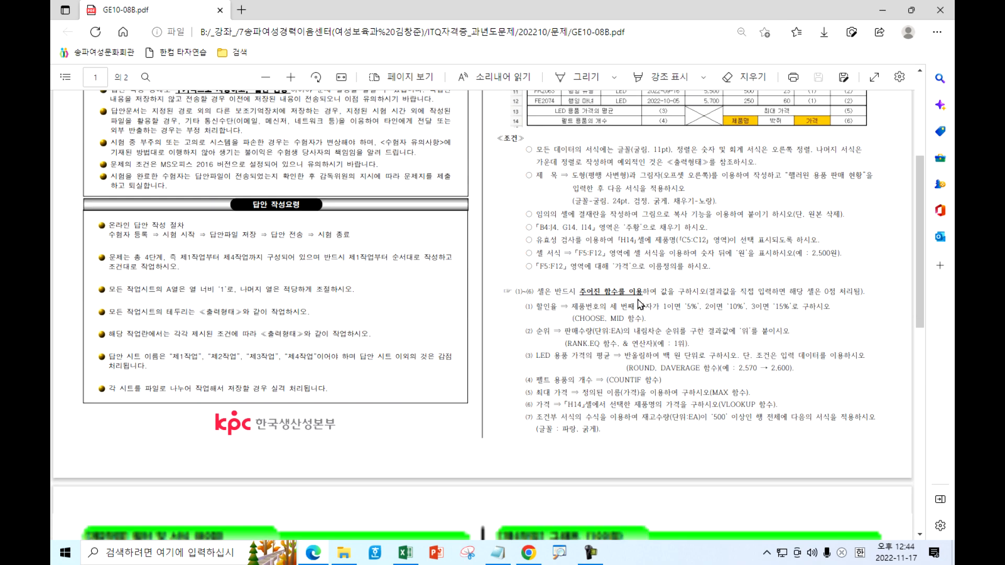
scroll(640, 303, down, 6)
scroll(641, 305, up, 2)
scroll(639, 305, up, 2)
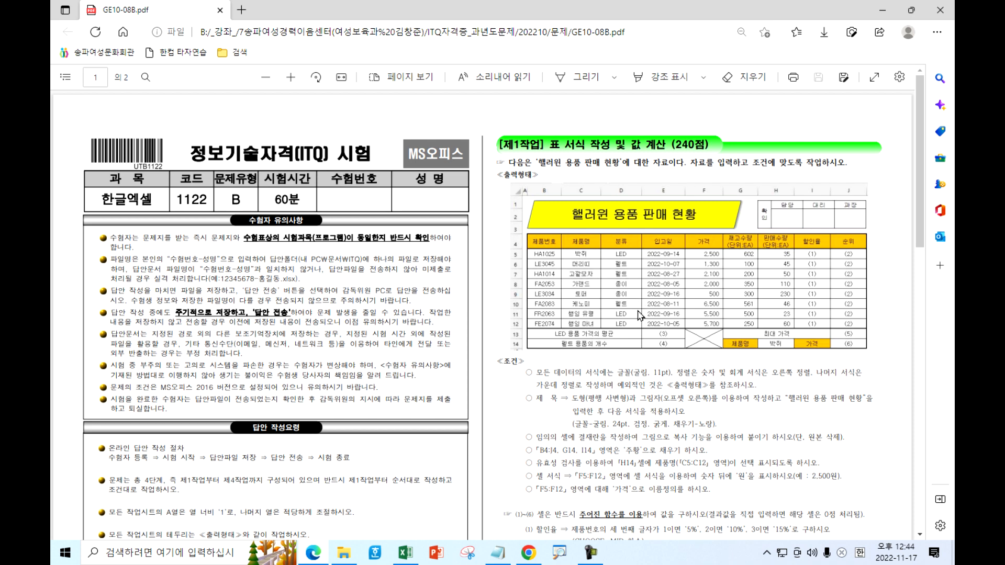
click(942, 9)
Open GE10-08C.hwpx, dismiss its notice, and view the 확인 approval box beside the 체험학습 신청 현황 title.
click(251, 213)
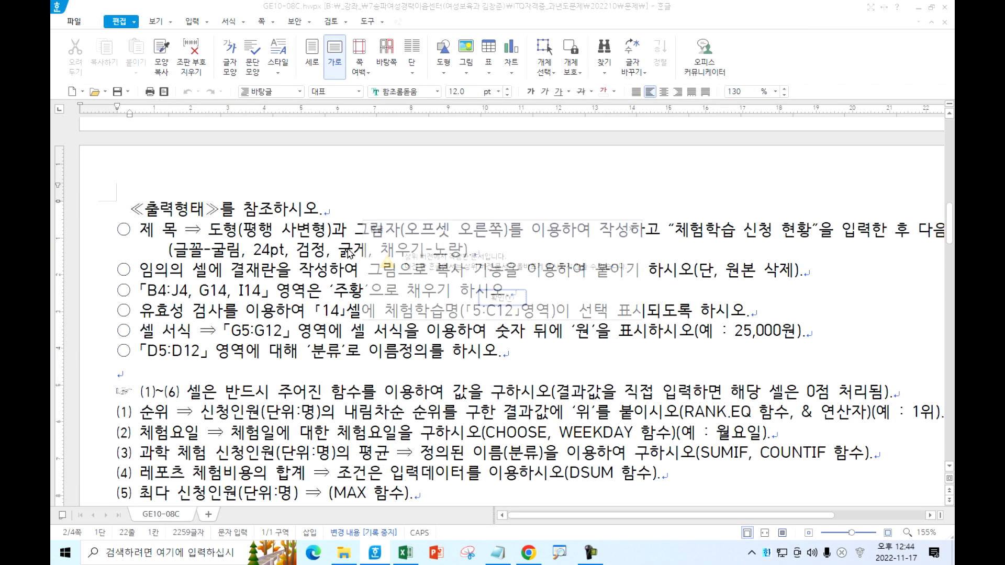
click(501, 298)
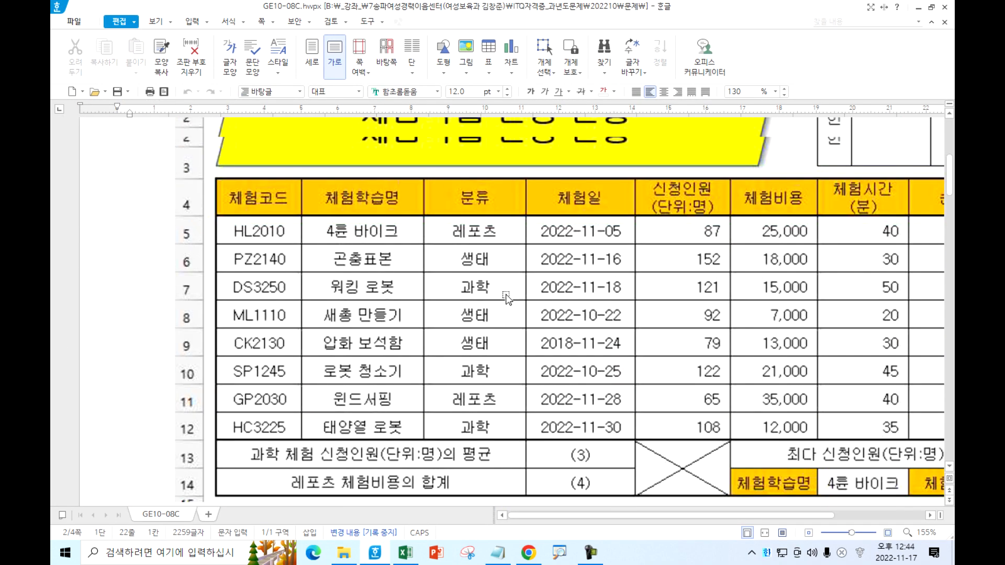
drag(633, 516, 725, 516)
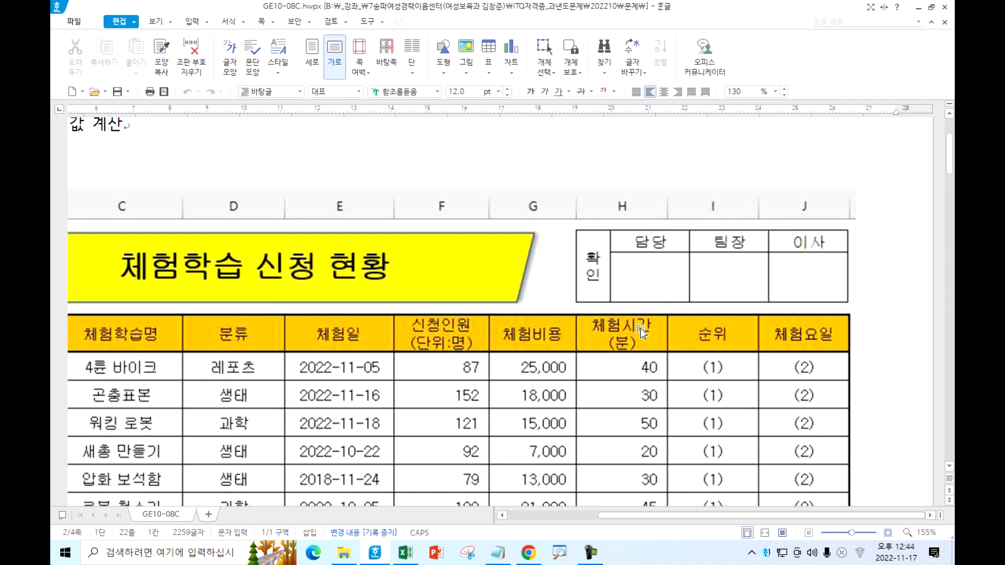
Switch to Excel and select the empty range H1:J3 above the table.
key(alt+Tab)
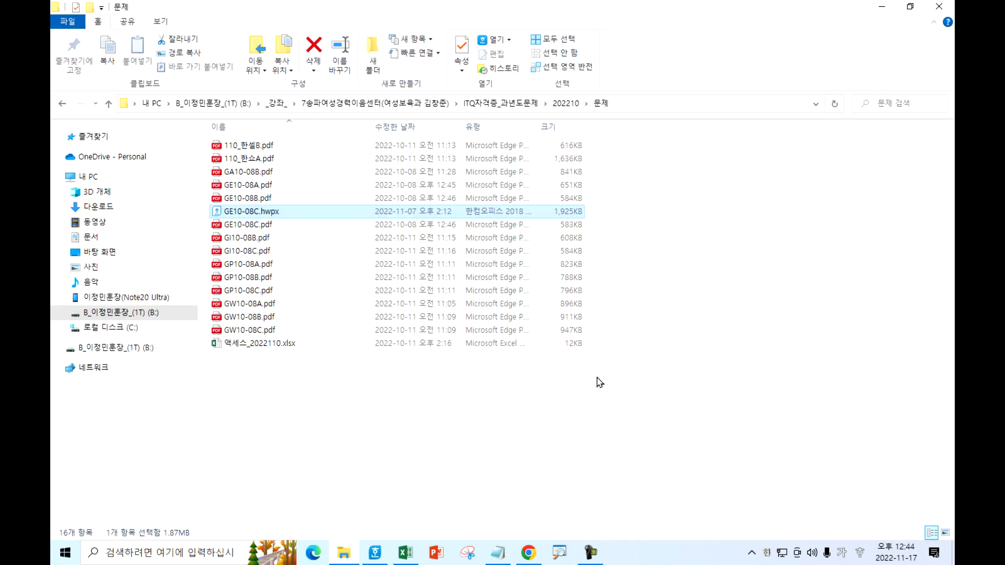
click(410, 555)
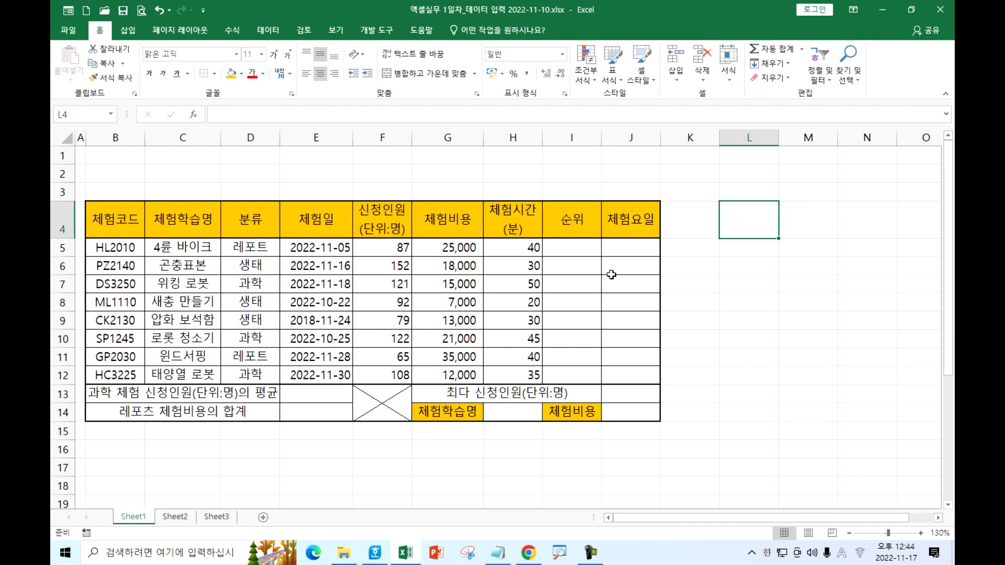
drag(632, 253, 631, 303)
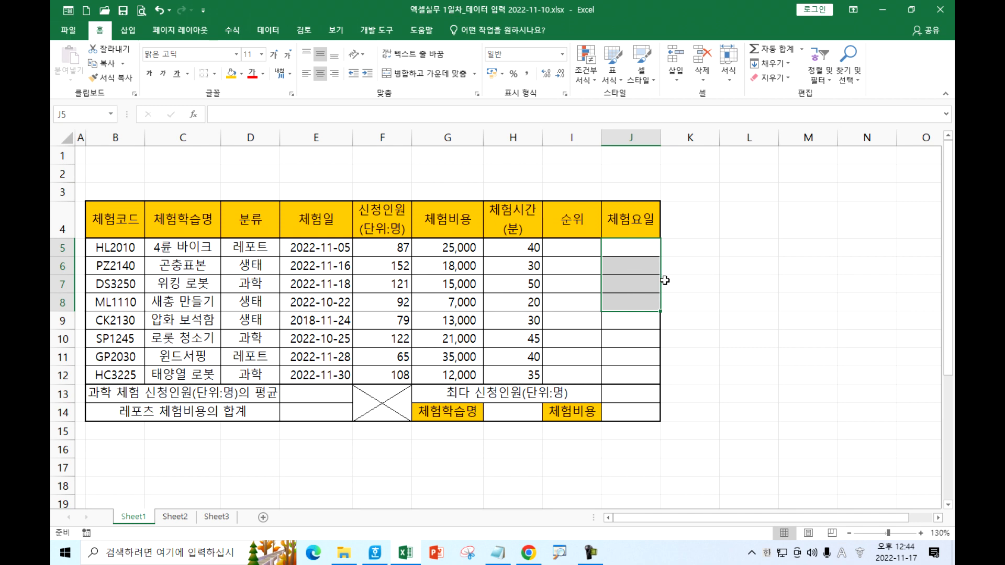
click(727, 272)
click(460, 152)
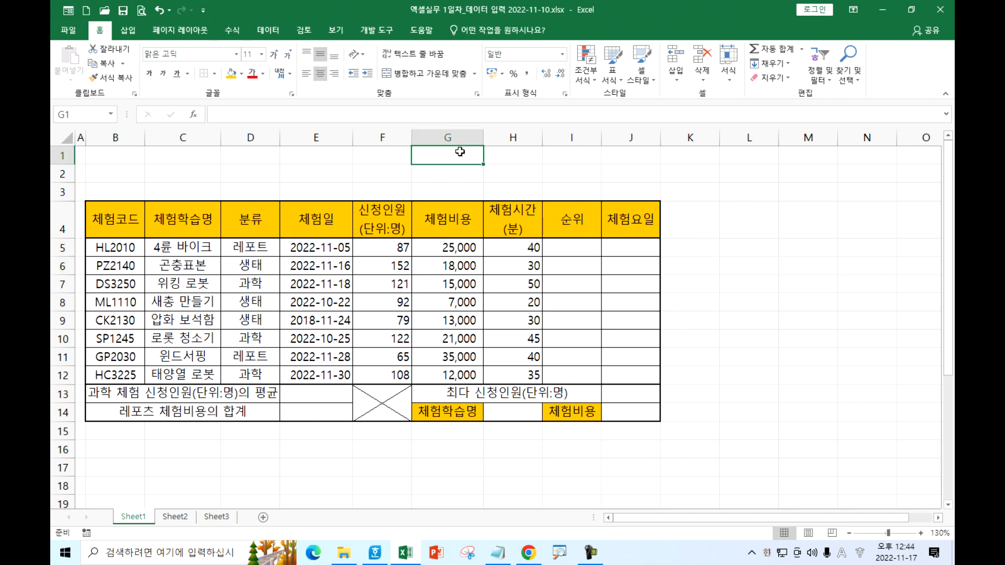
drag(502, 150, 634, 193)
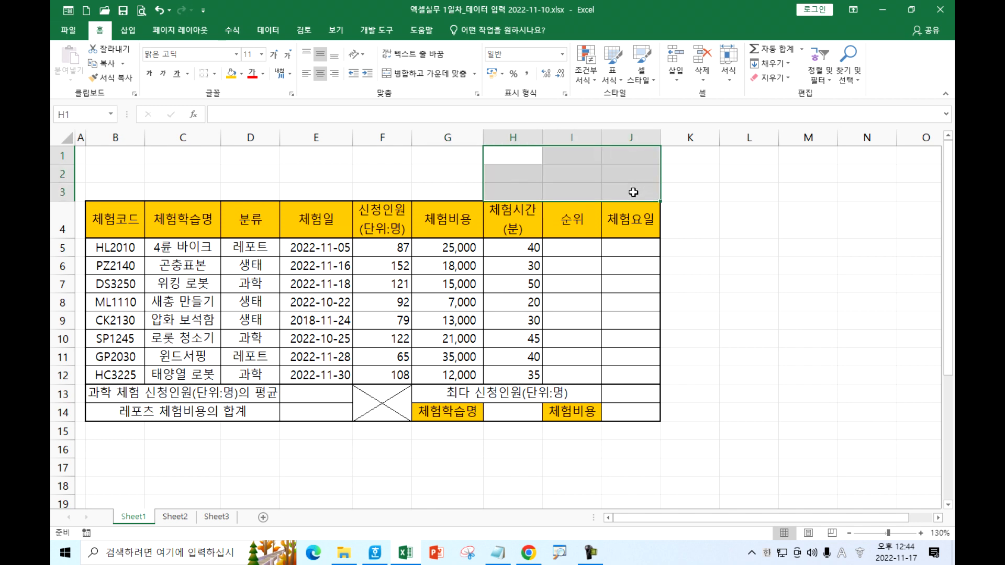
Switch to GE10-08C.hwpx and highlight the condition about creating the approval box in arbitrary cells and pasting it as a picture.
drag(738, 192, 767, 226)
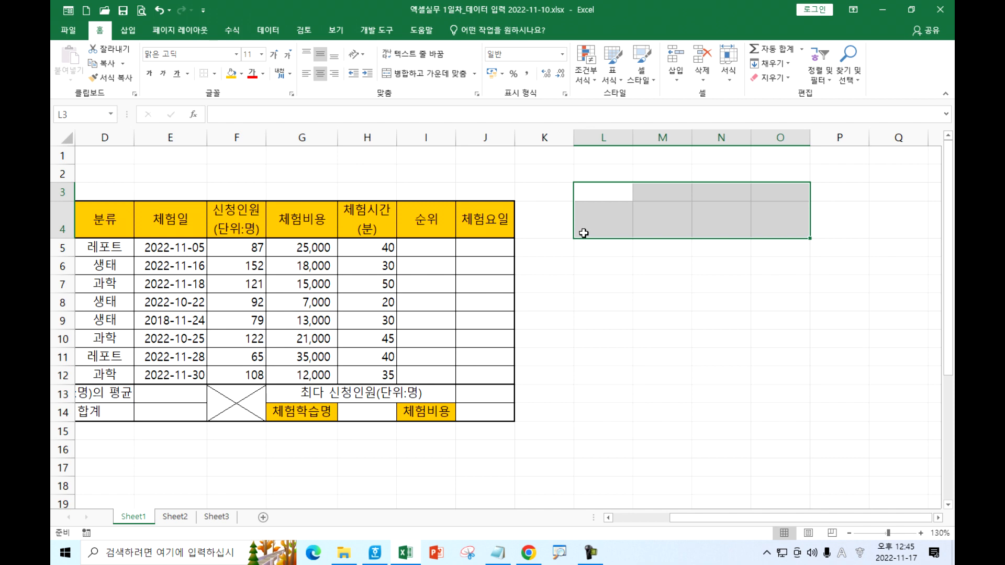
key(alt+Tab)
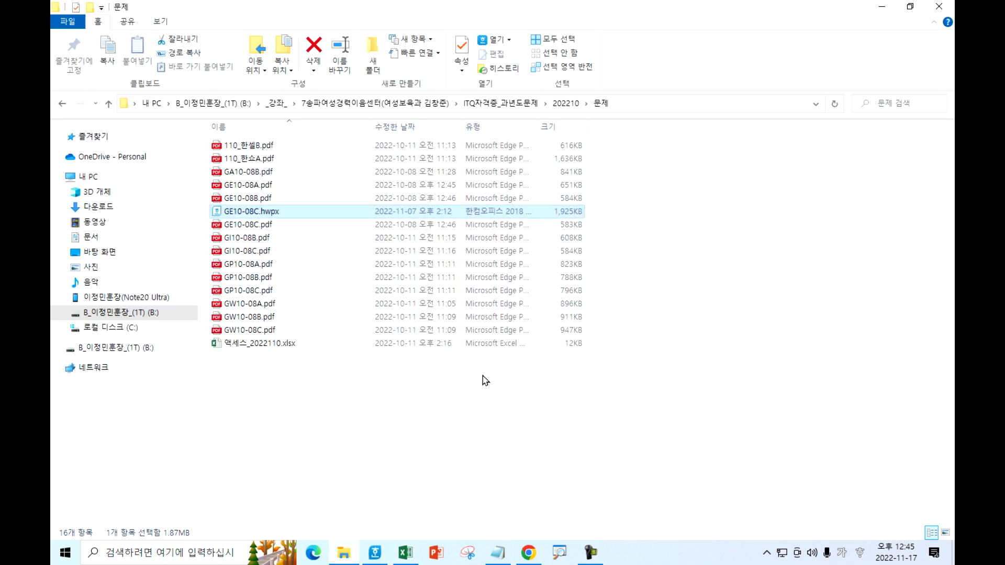
click(375, 553)
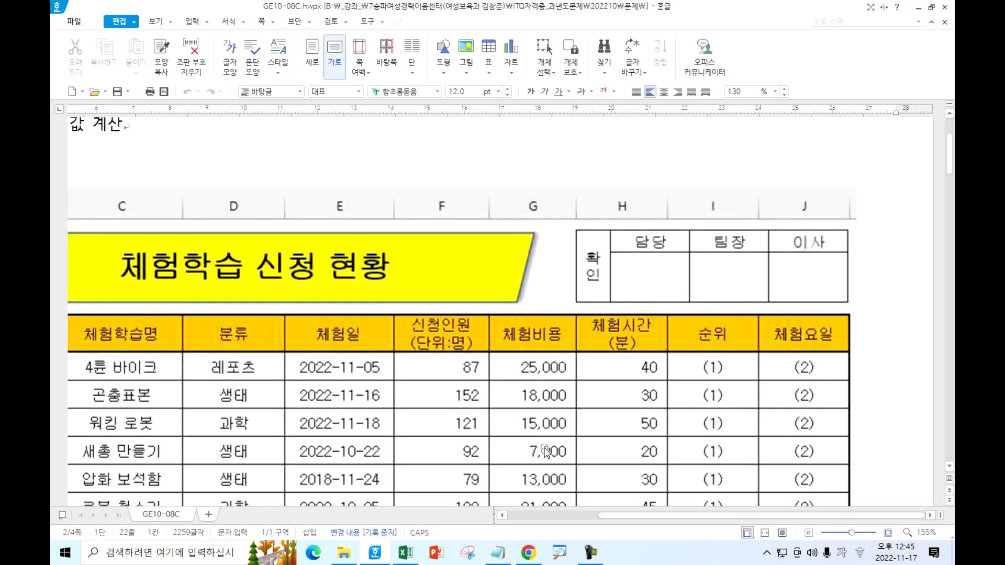
click(601, 268)
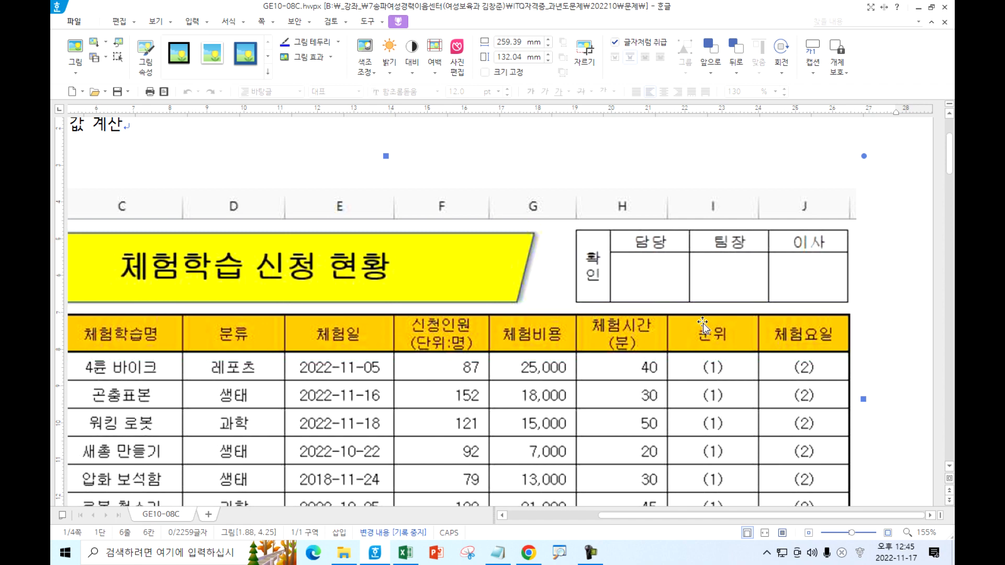
scroll(585, 373, down, 10)
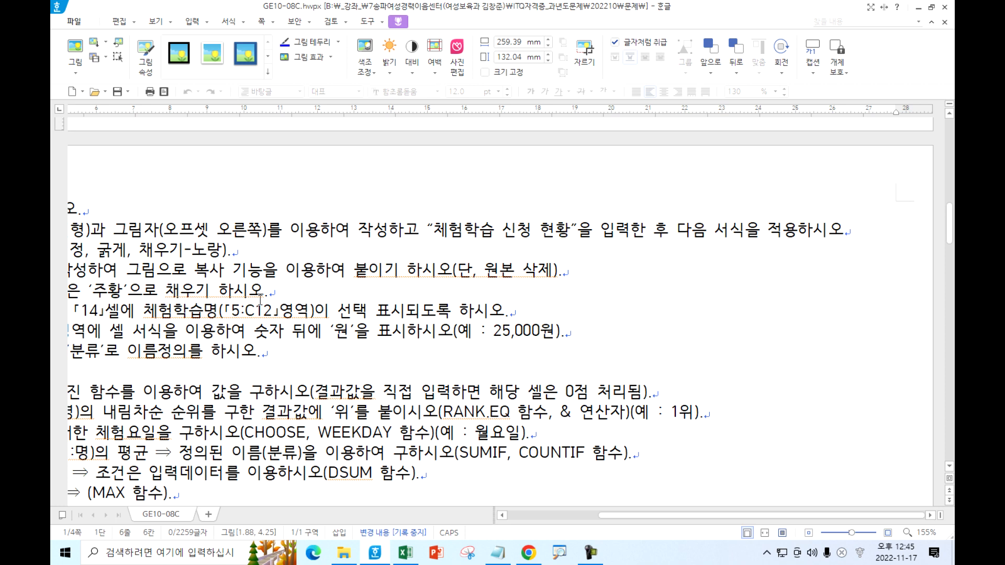
drag(616, 515, 562, 515)
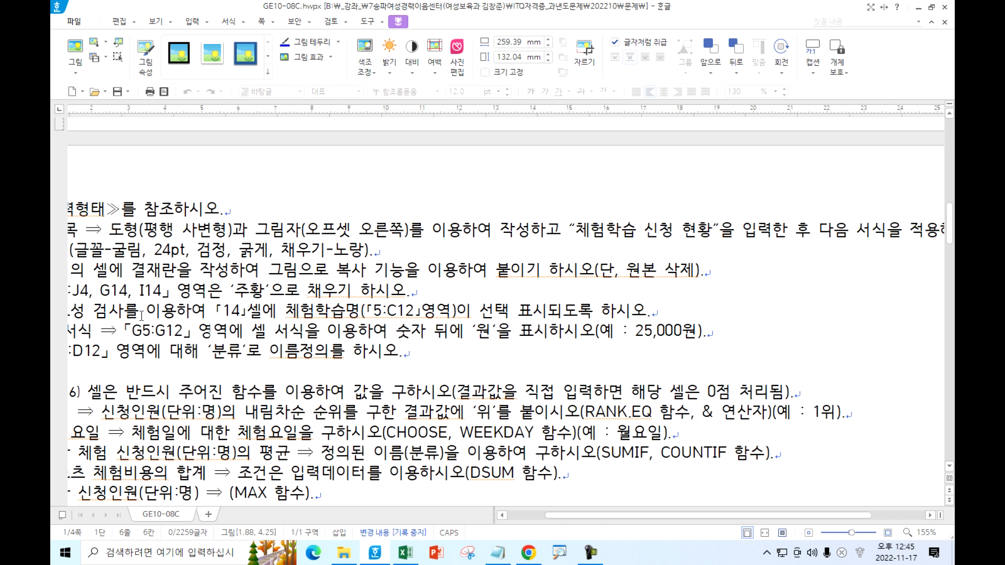
click(137, 270)
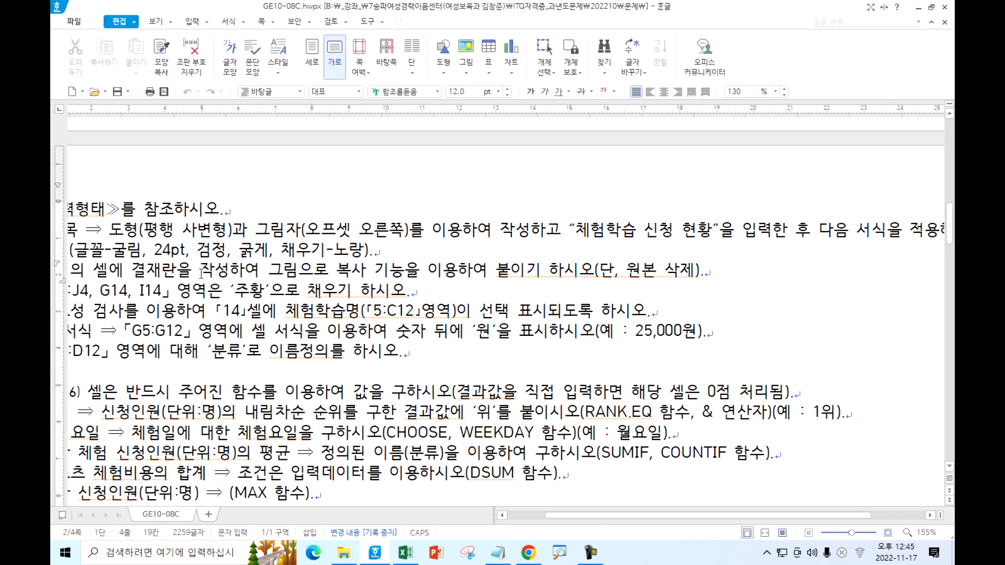
key(Home)
drag(138, 271, 674, 266)
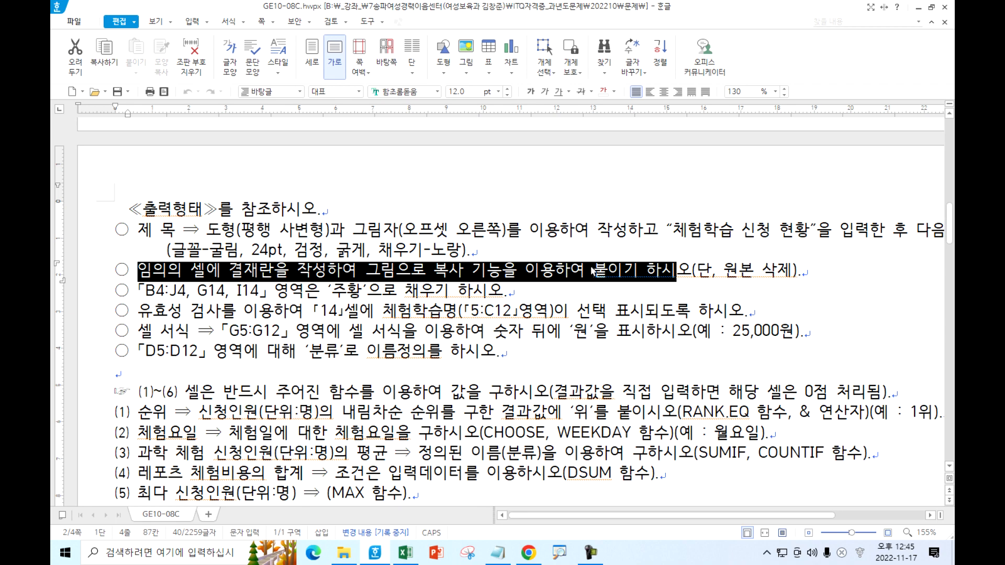
Switch back to Excel and select the empty range L3:O4 beside the table.
key(alt+Tab)
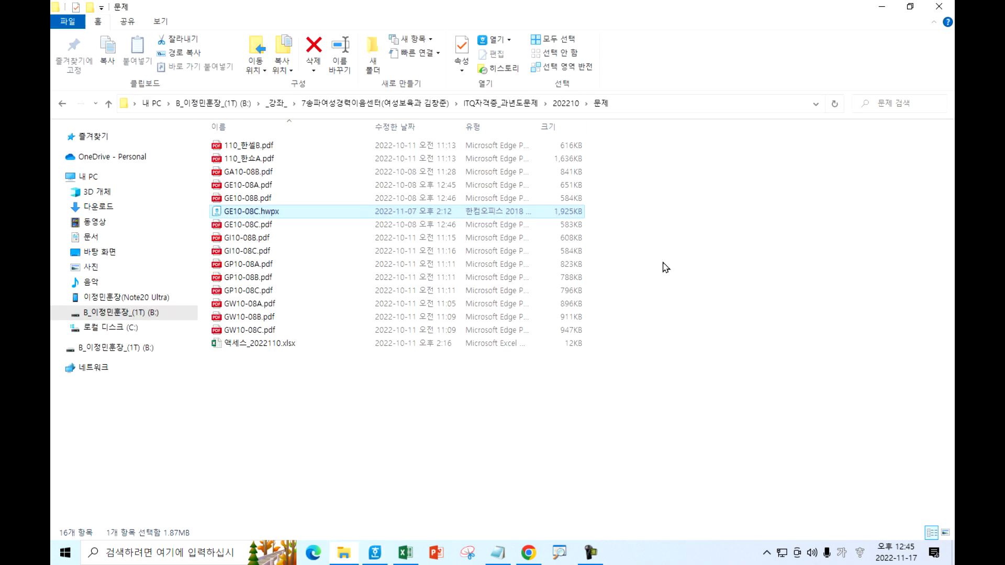
click(401, 555)
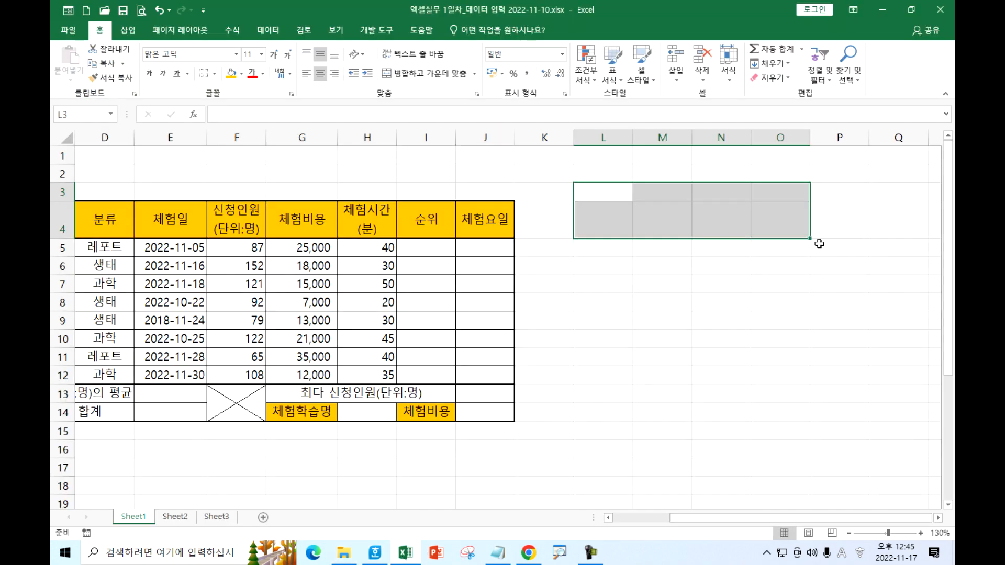
click(600, 191)
drag(594, 193, 770, 221)
Increase the height of row 18 and select the empty range B17:E18 below the table.
click(252, 467)
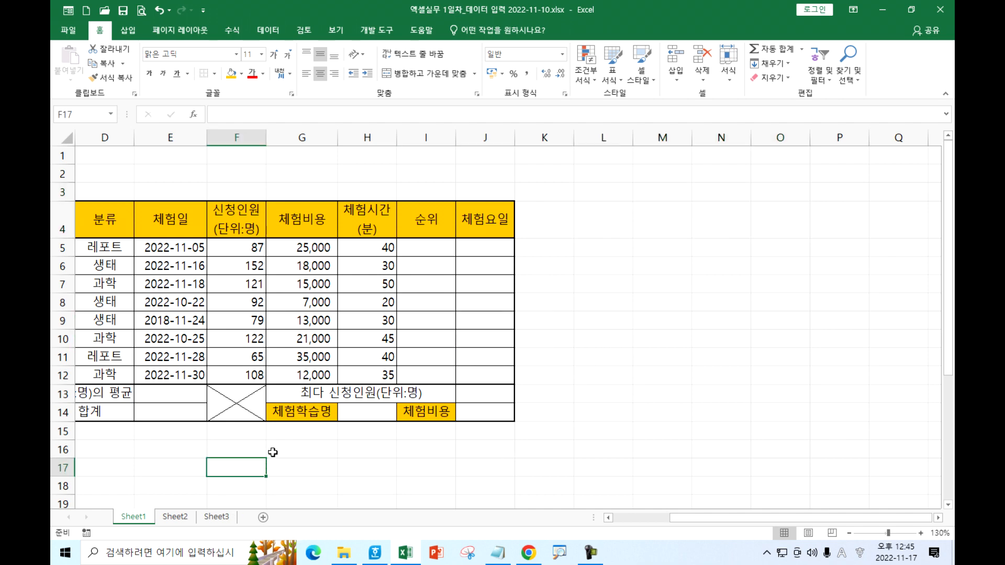
key(Home)
scroll(175, 489, down, 3)
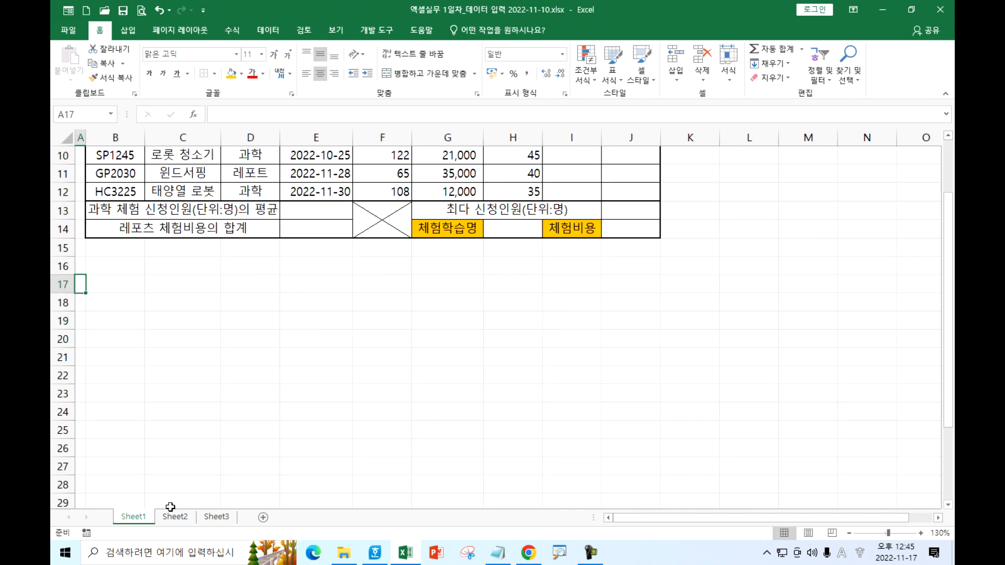
click(112, 285)
click(129, 306)
drag(72, 313, 72, 327)
drag(138, 288, 310, 308)
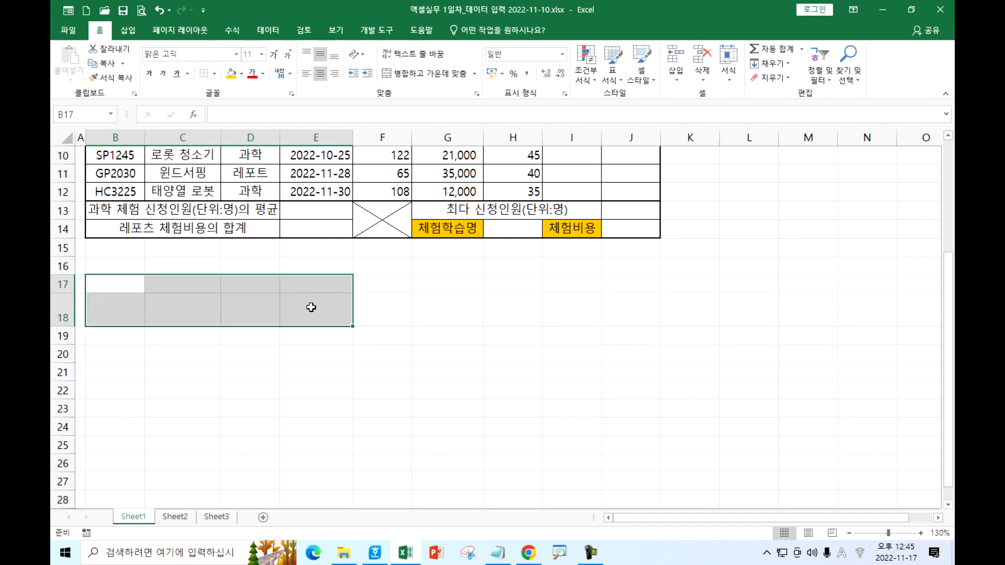
Apply all borders to the range L3:O4 beside the table.
scroll(640, 310, up, 3)
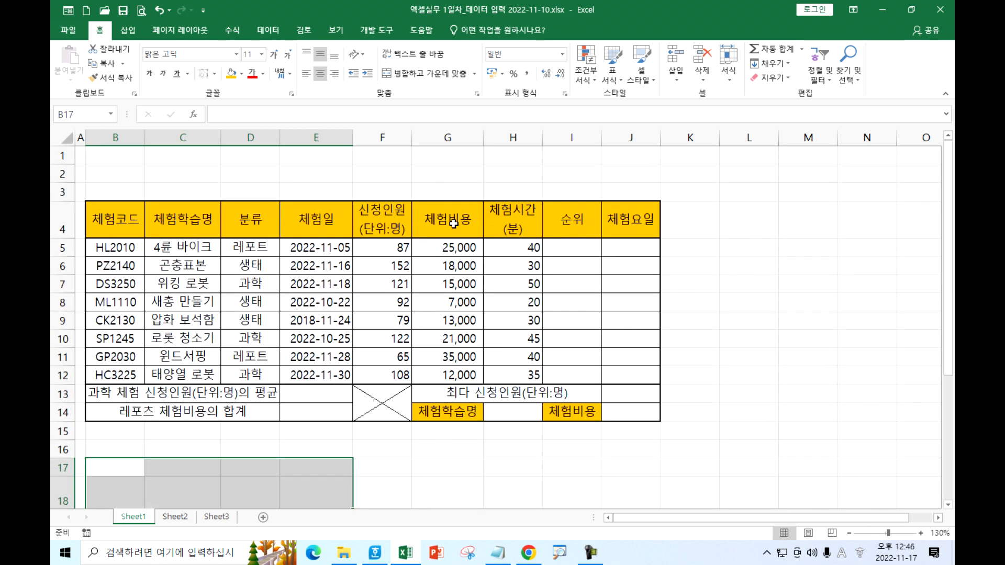
click(394, 224)
click(532, 227)
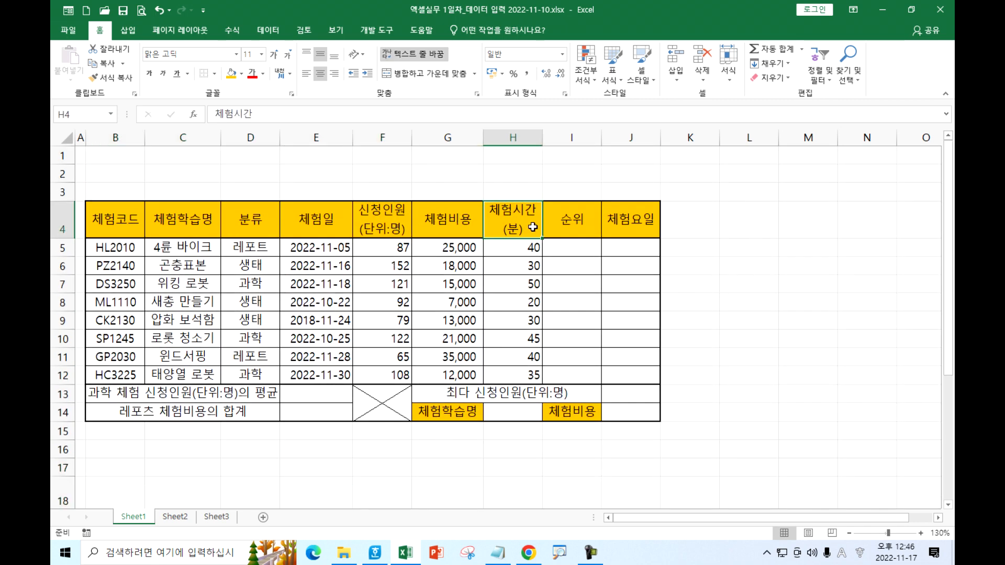
click(706, 193)
drag(748, 194, 785, 230)
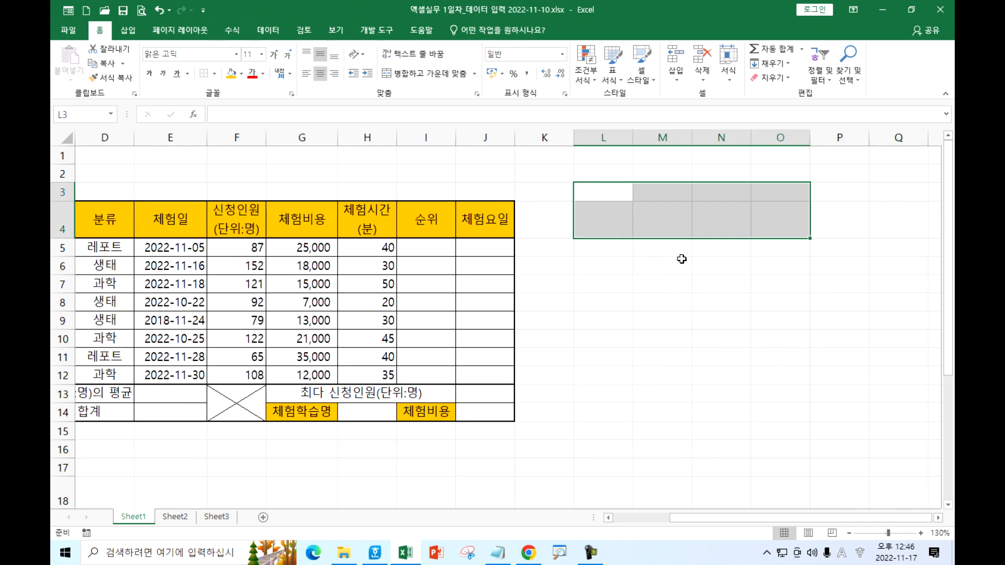
click(214, 75)
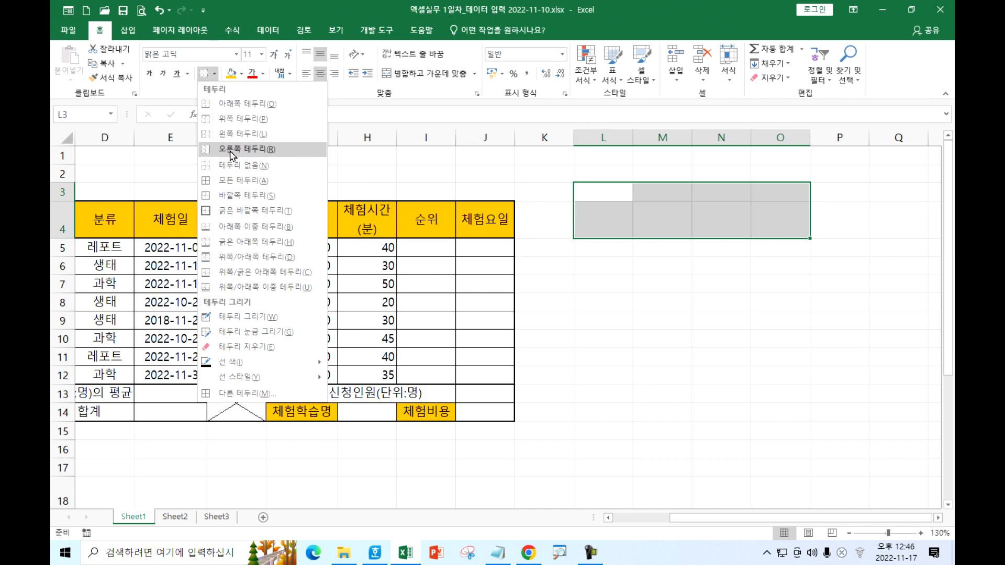
click(233, 180)
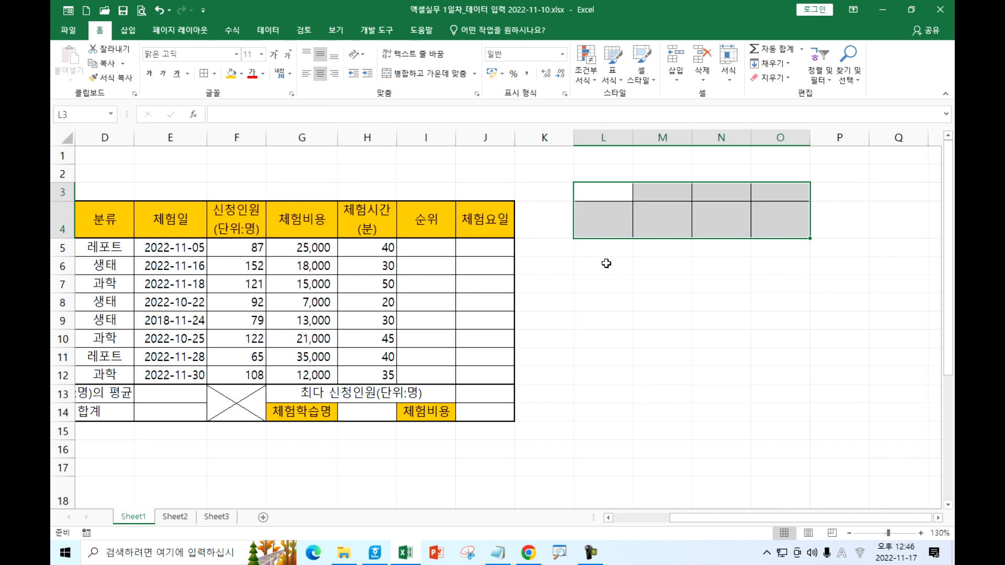
Narrow column L to about half its width and merge and center cells L3:L4.
click(630, 268)
drag(633, 137, 606, 138)
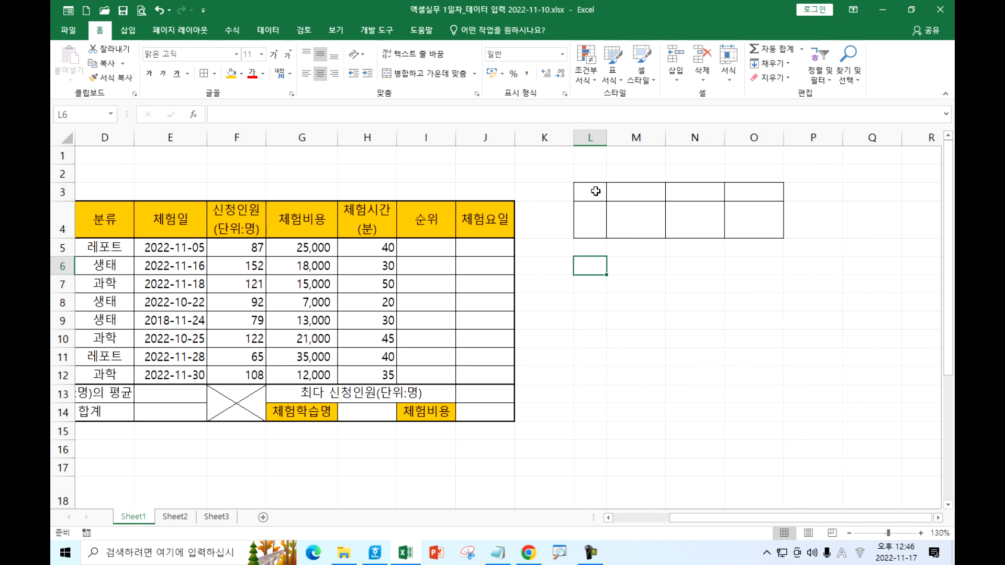
drag(595, 191, 592, 224)
click(413, 73)
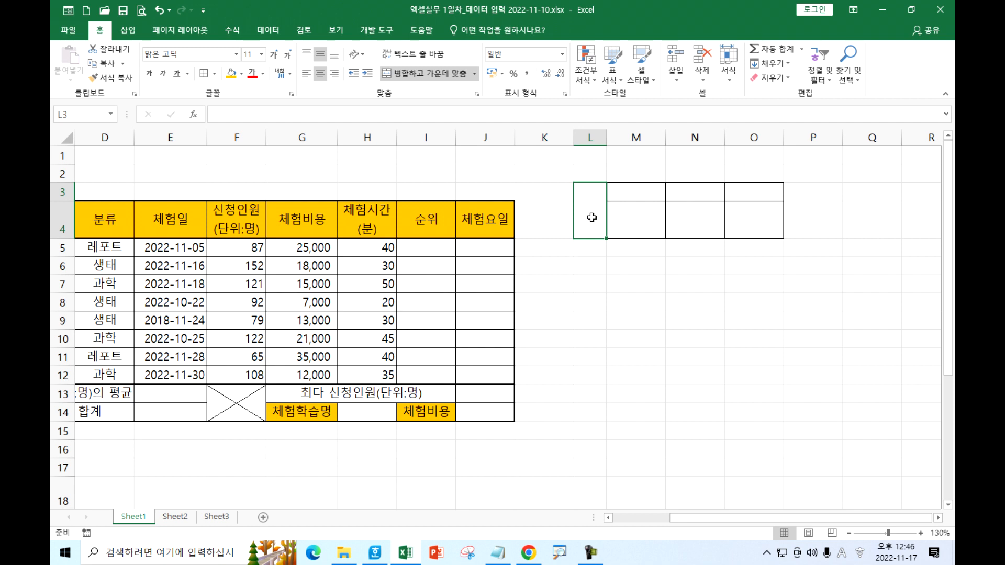
Enter 확인 in the merged cell L3 and the headings 담당, 팀장 and 이사 in M3:O3.
text(확)
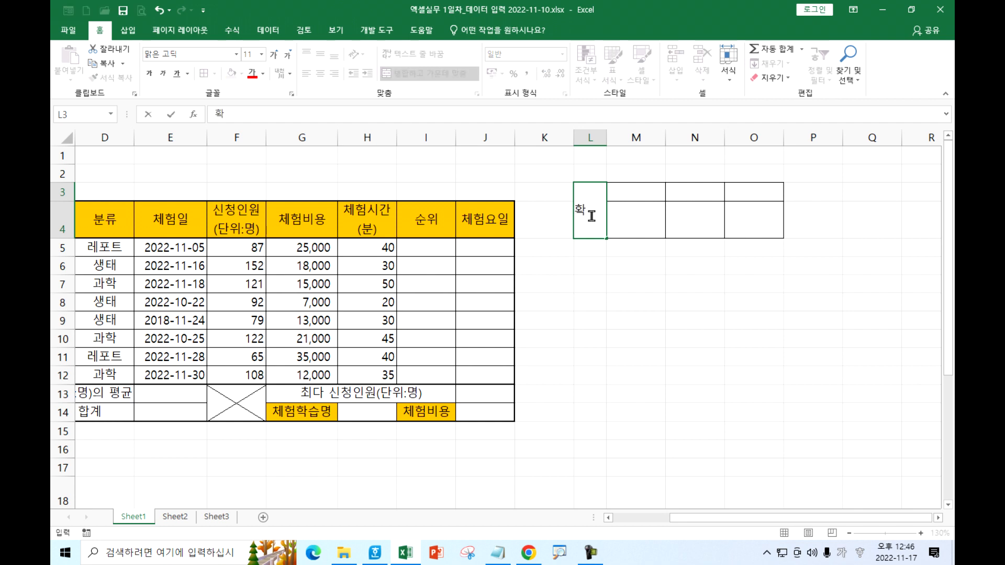
text(ㅇ)
key(Tab)
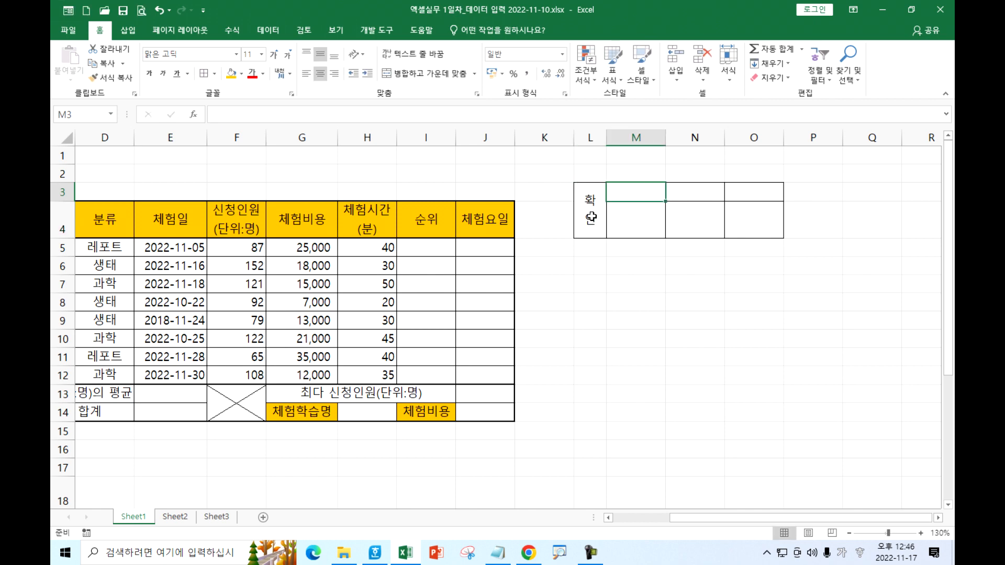
text(담당)
key(Tab)
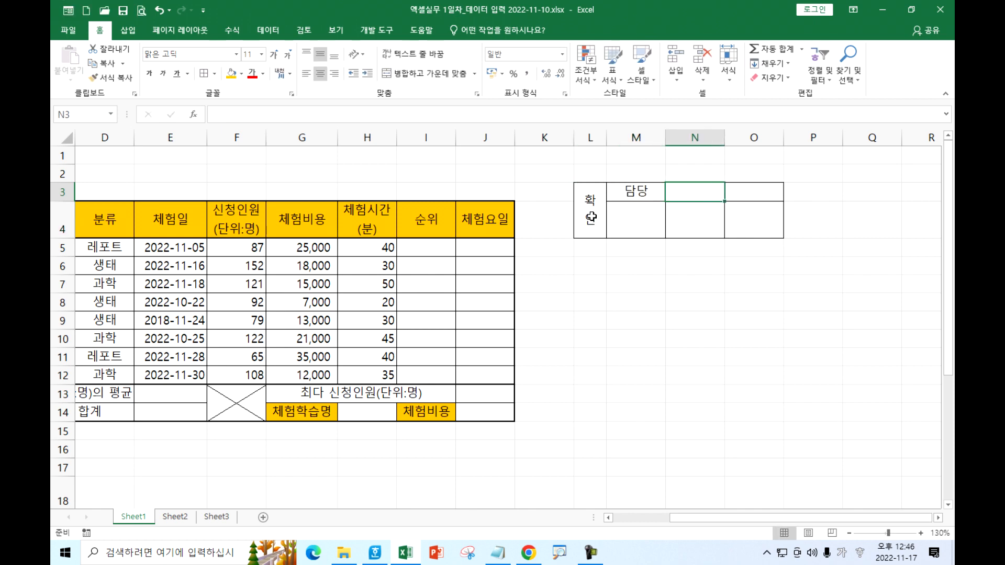
text(팀장)
key(Tab)
text(이사)
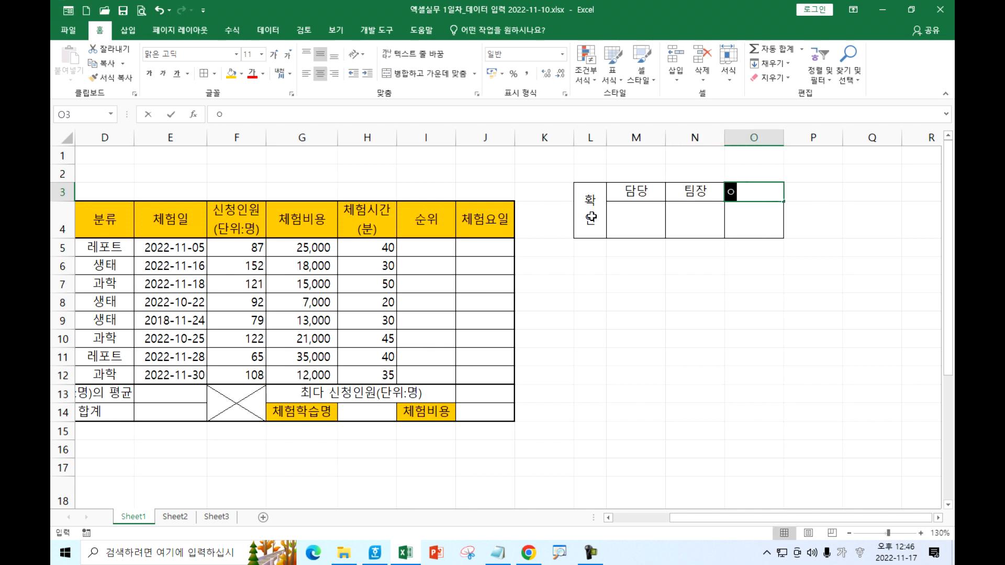
Center the contents of the approval box L3:O4 and narrow column L further to fit the 확인 label.
drag(589, 197, 749, 217)
click(321, 74)
click(321, 75)
click(634, 285)
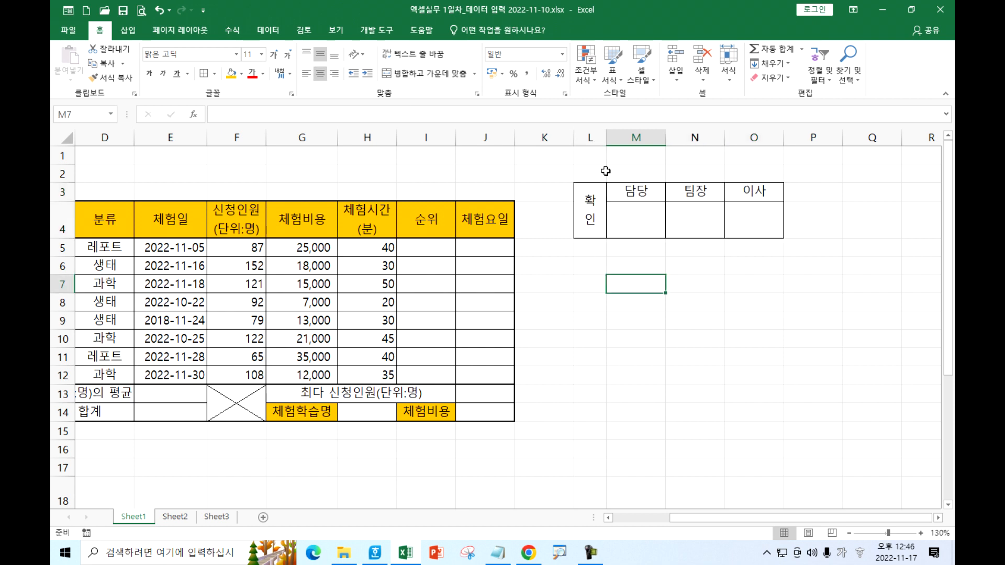
drag(606, 140, 598, 141)
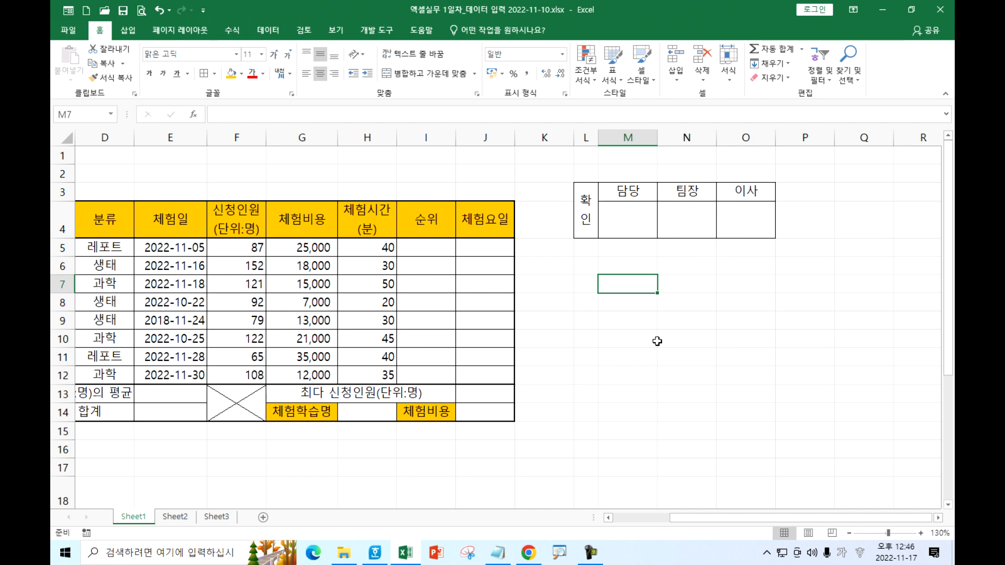
click(590, 552)
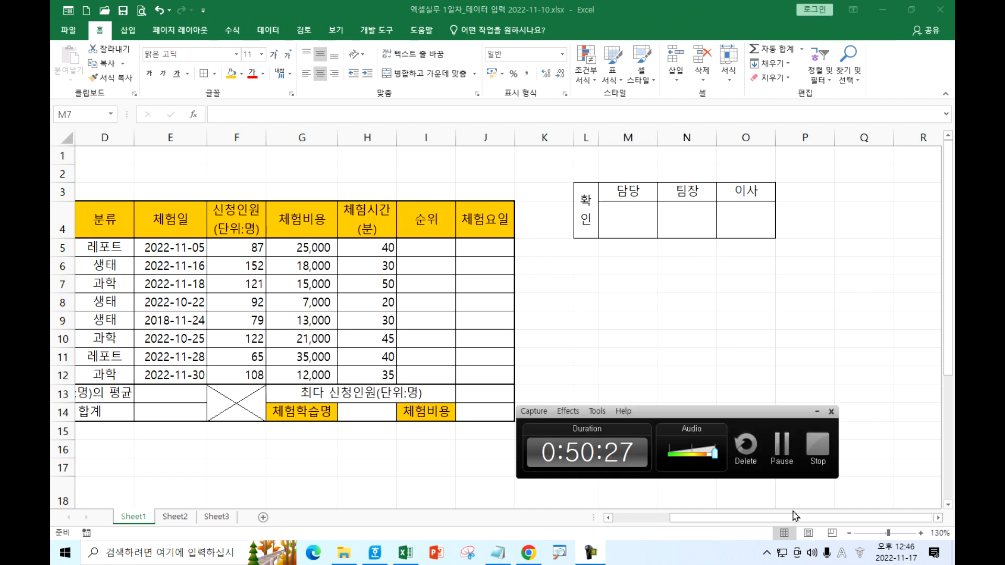
click(787, 452)
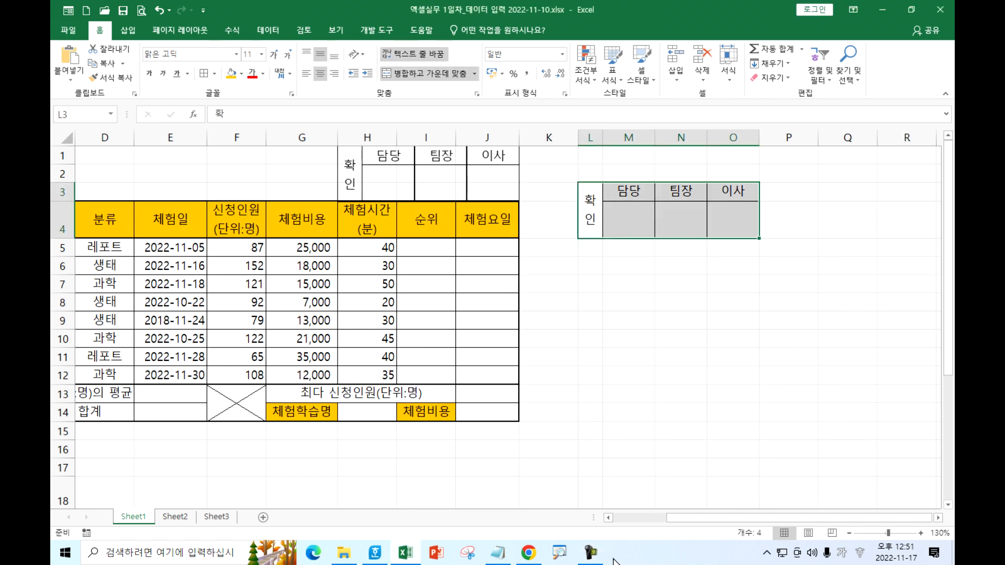
click(597, 558)
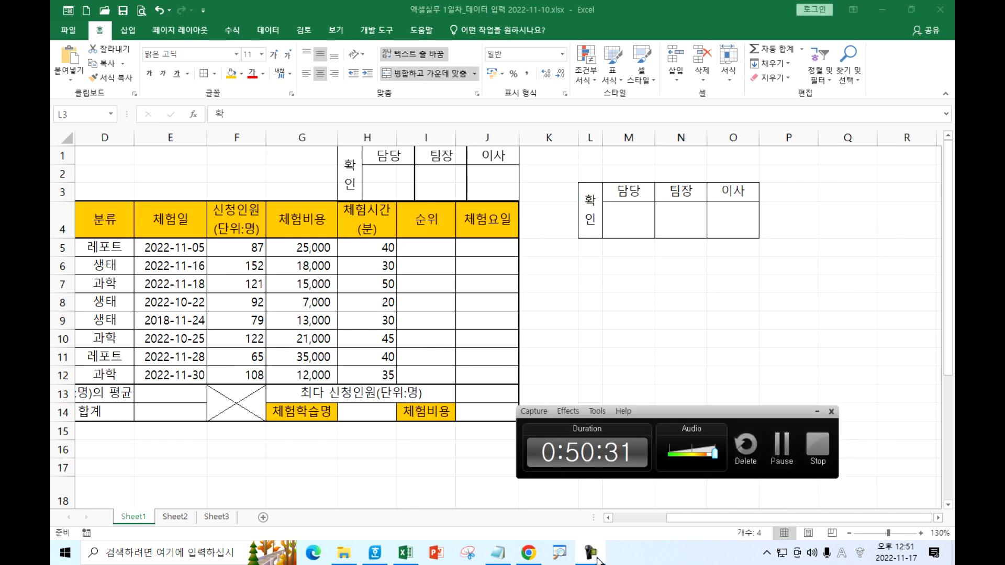
click(597, 557)
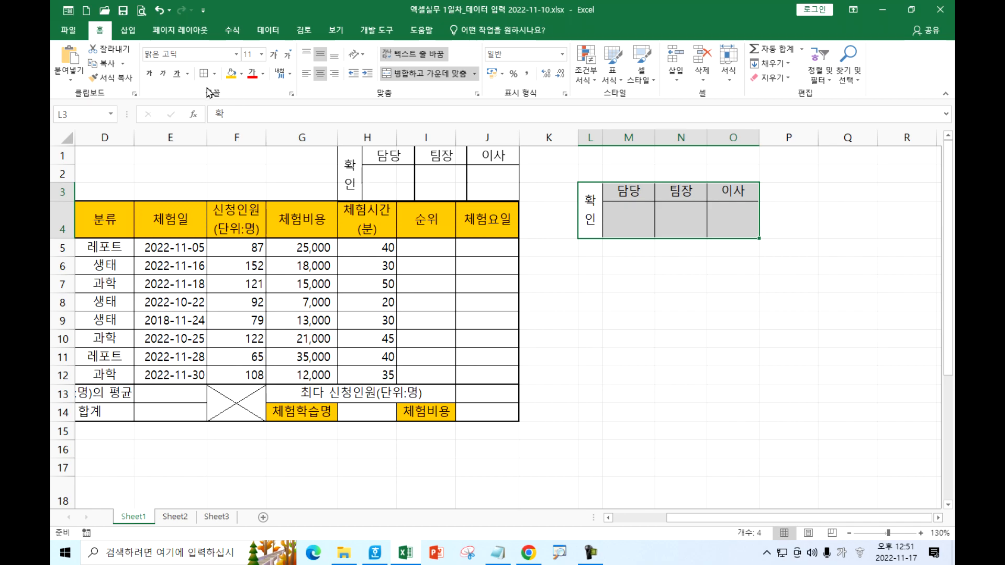
click(123, 63)
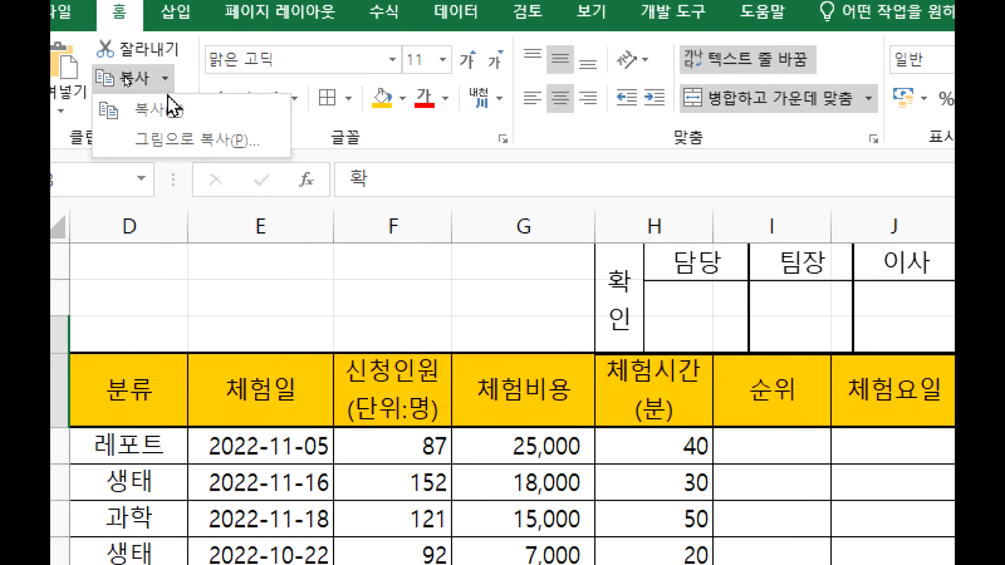
click(131, 139)
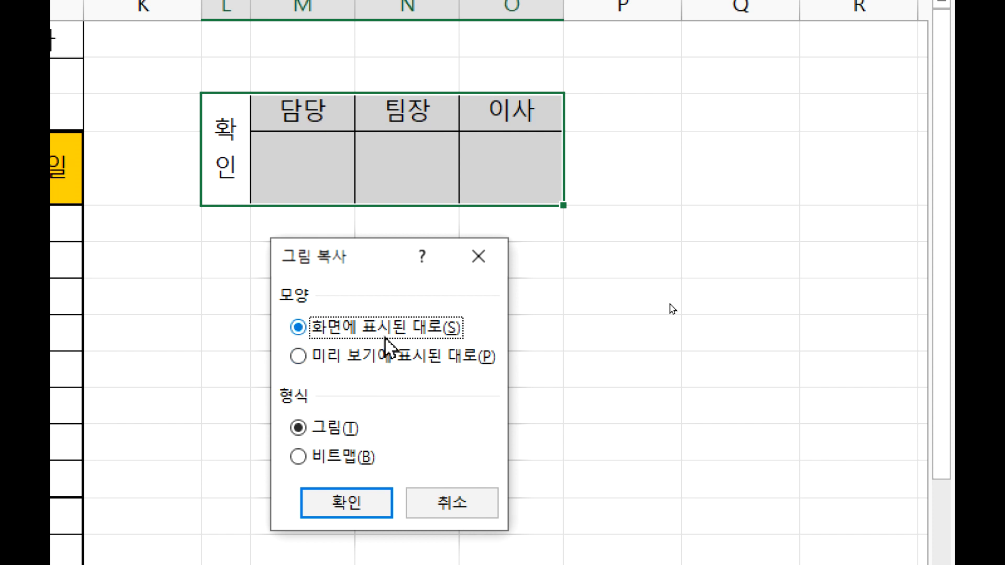
click(395, 356)
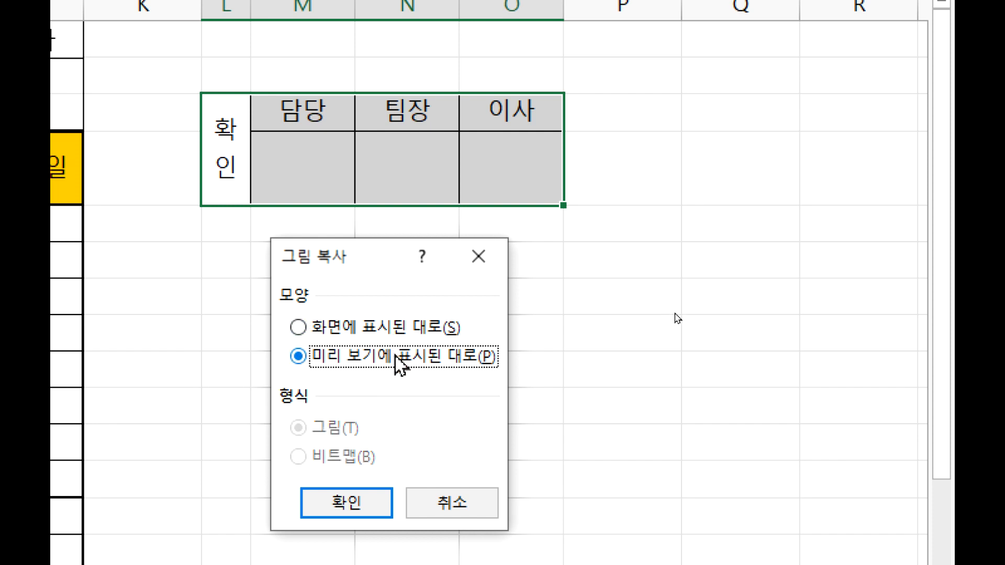
click(390, 330)
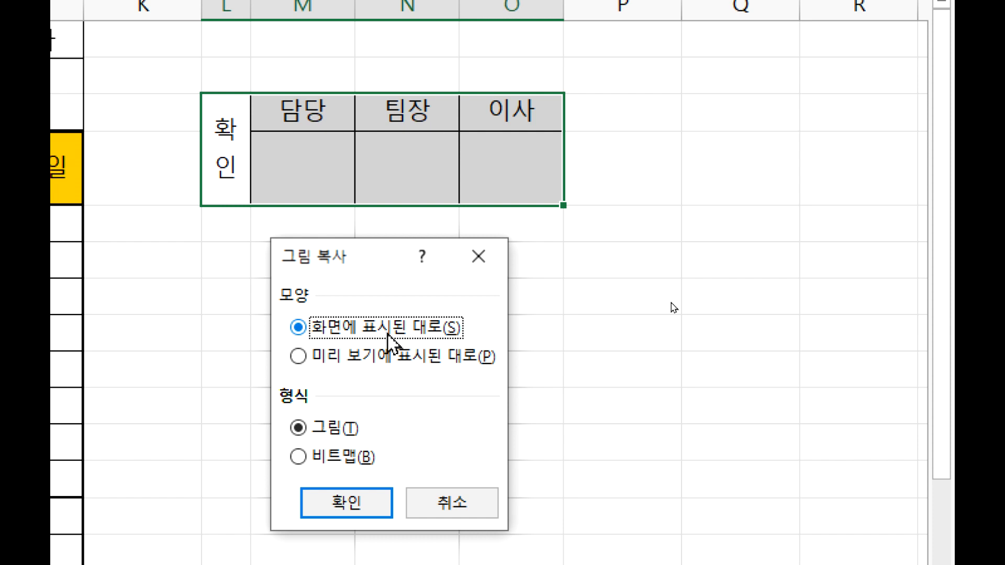
click(388, 358)
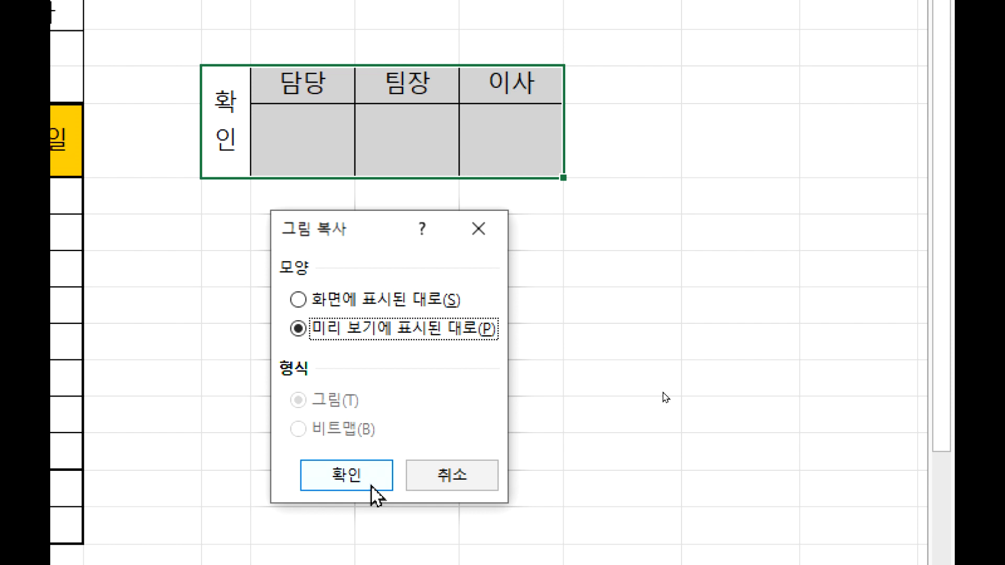
click(369, 306)
click(378, 333)
click(432, 487)
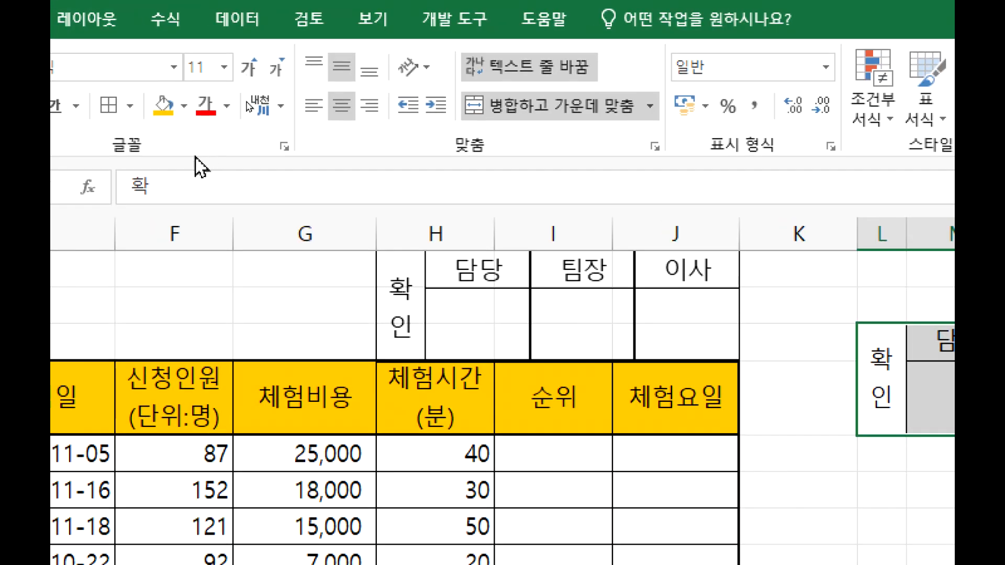
Copy the approval box L3:O4, remove the old picture above the table and paste the copy as a picture at H1.
key(ctrl+c)
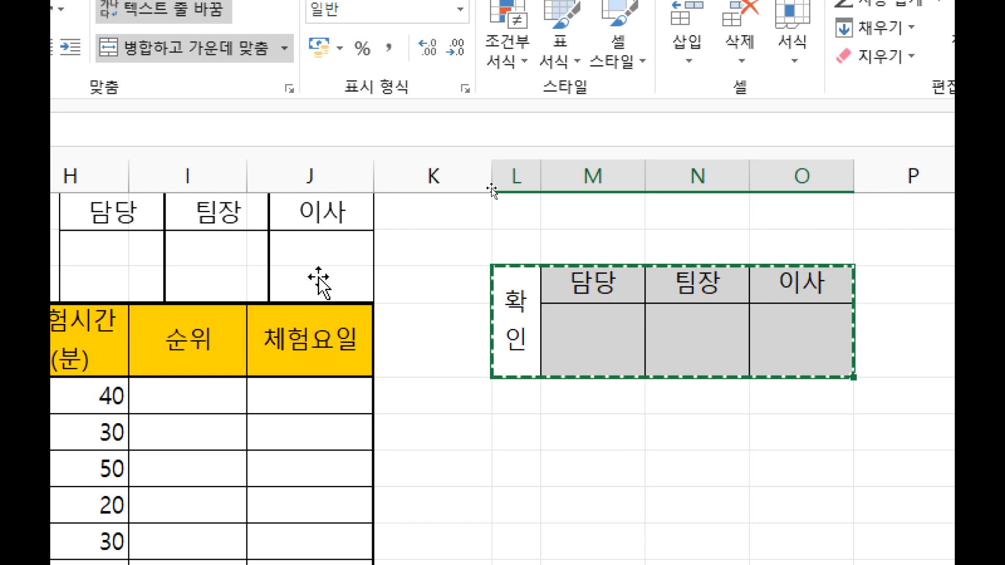
click(247, 239)
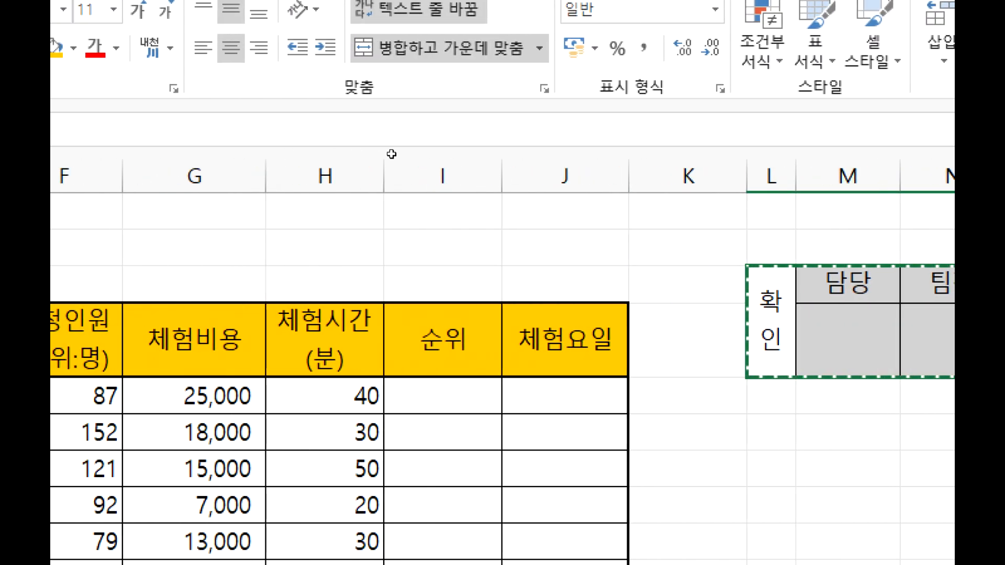
click(166, 215)
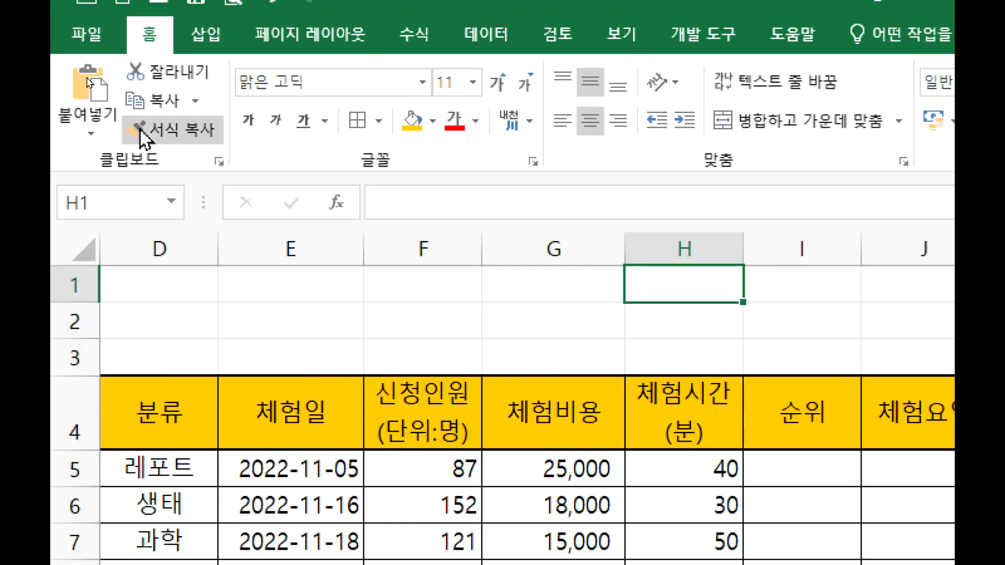
click(90, 134)
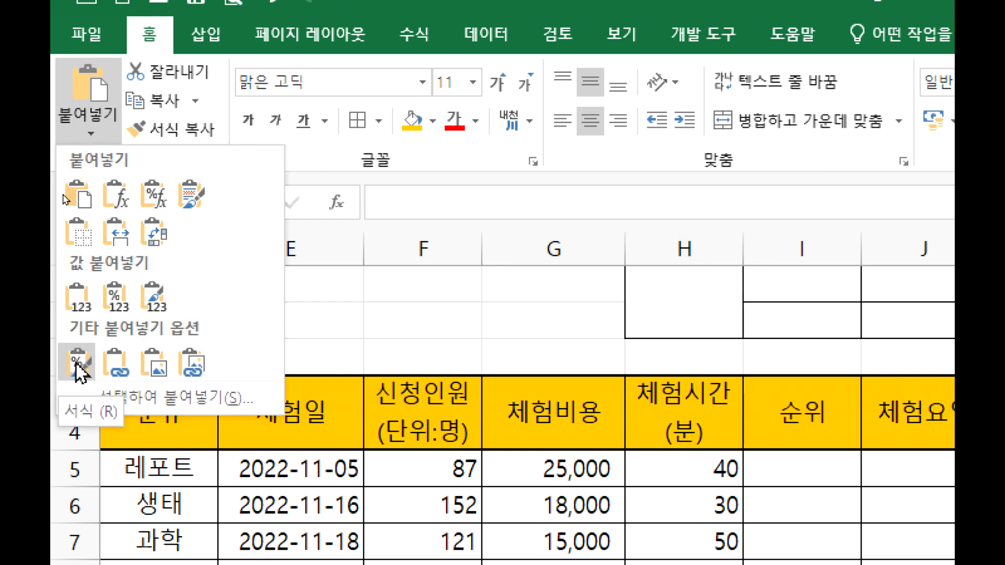
click(160, 377)
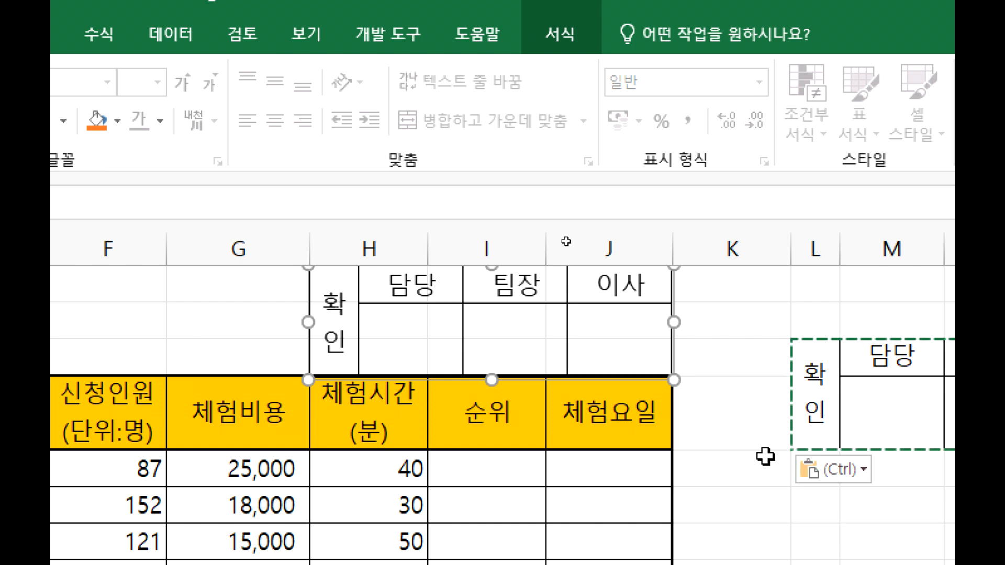
key(Escape)
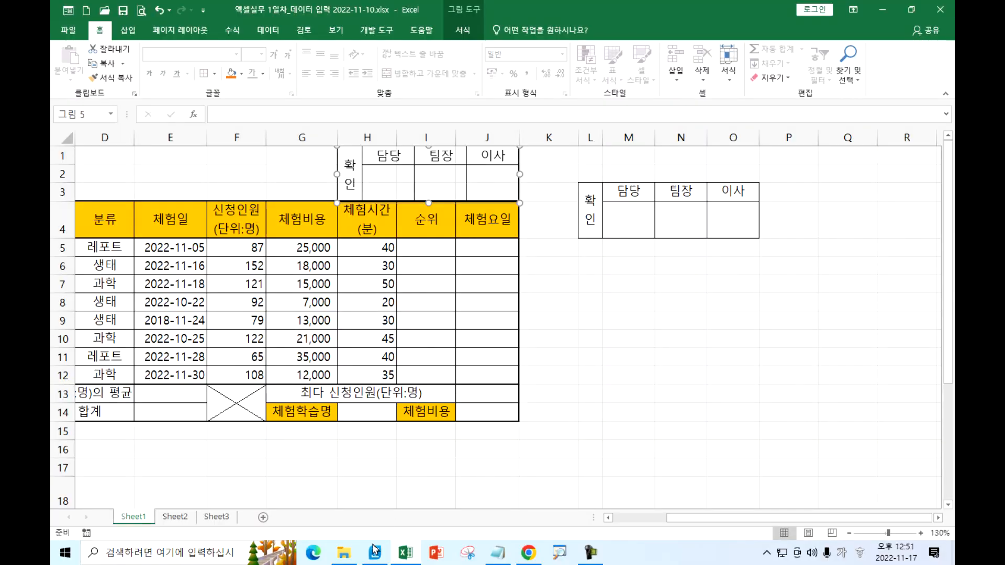
Switch to the Notepad notes and add the heading "* 4칸짜리 셀 모양을 3칸짜리 위치에 복사 > 붙여넣기가 불가능" at the end.
click(498, 552)
scroll(272, 415, down, 2)
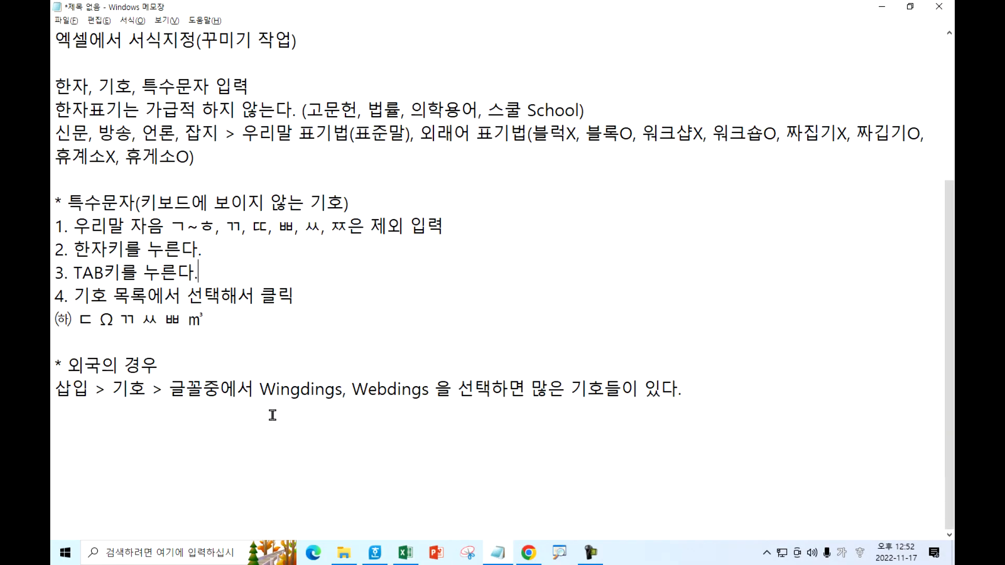
text(*)
text( 4카)
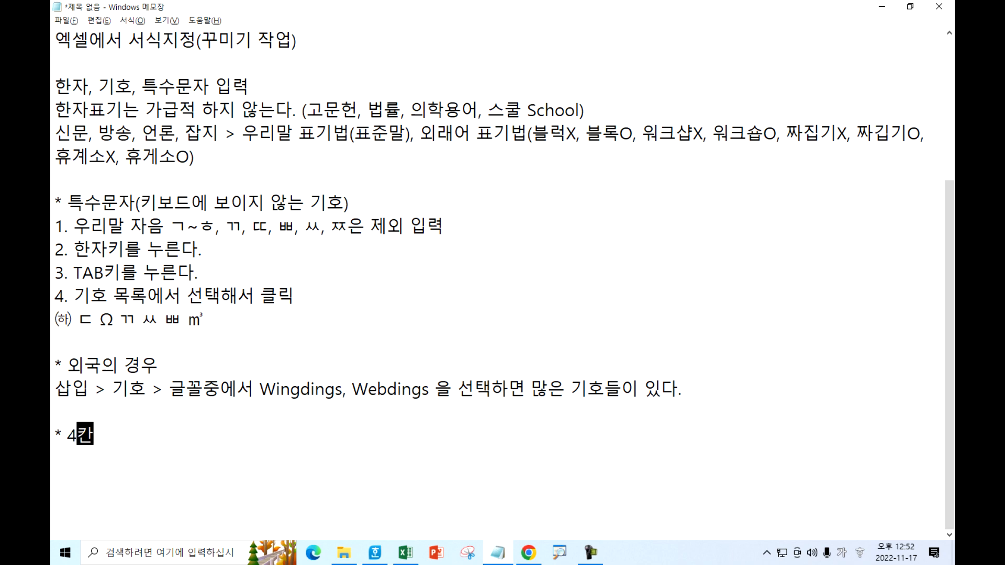
text(짜리 셀 모양을 3칸)
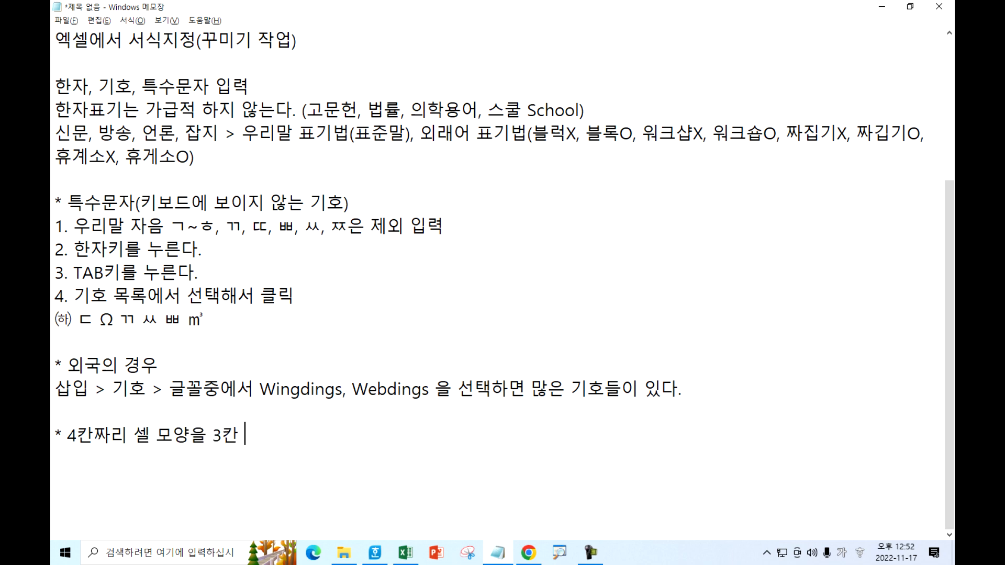
text(짜이우)
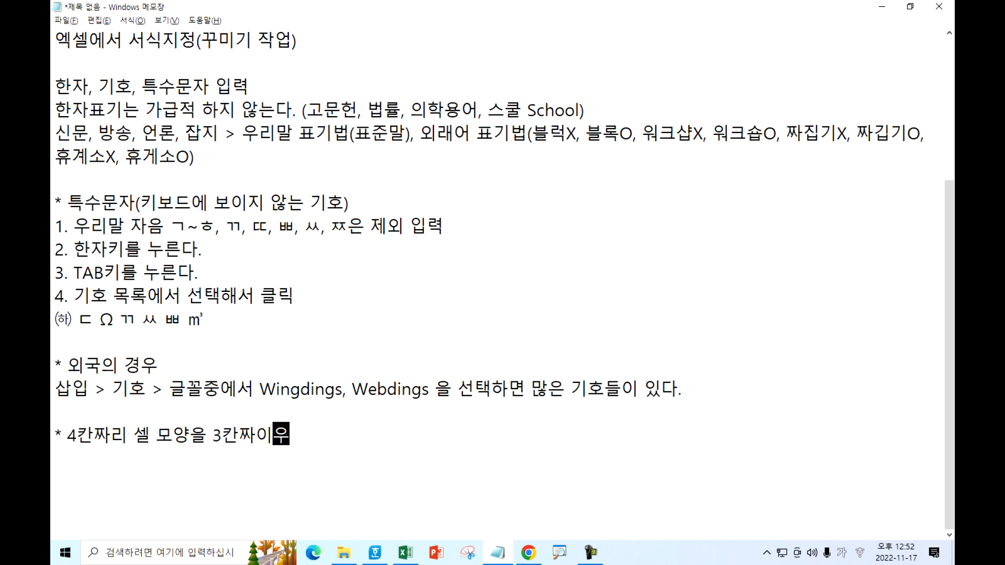
key(BackSpace)
key(BackSpace)
text(리 위치)
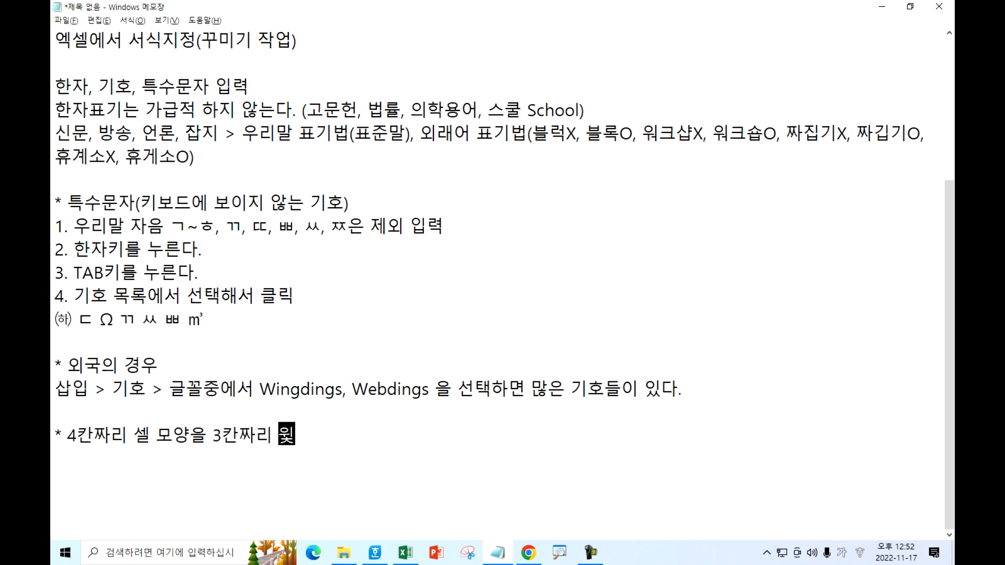
text(에 복사 > 붙여넣)
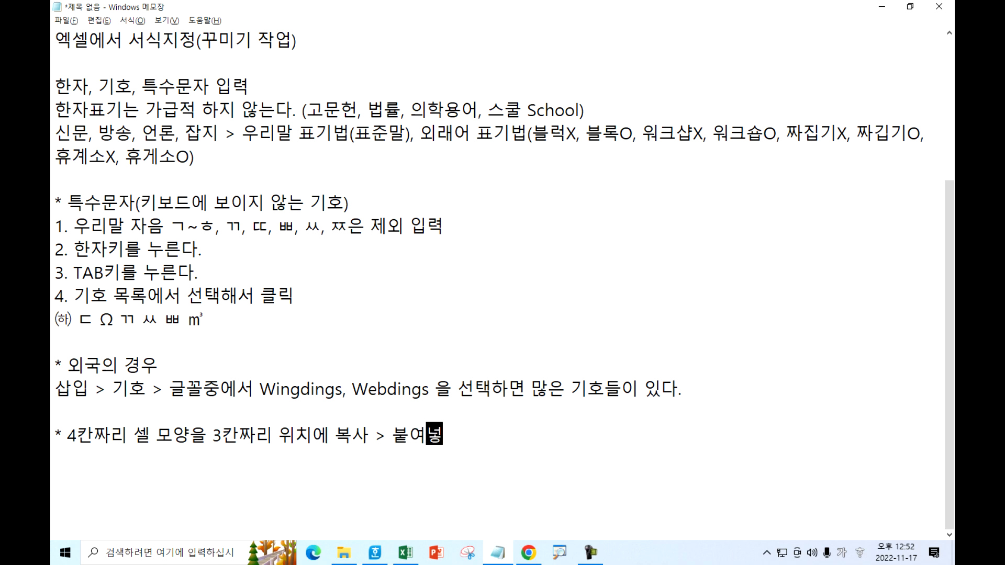
text(기가 불가능)
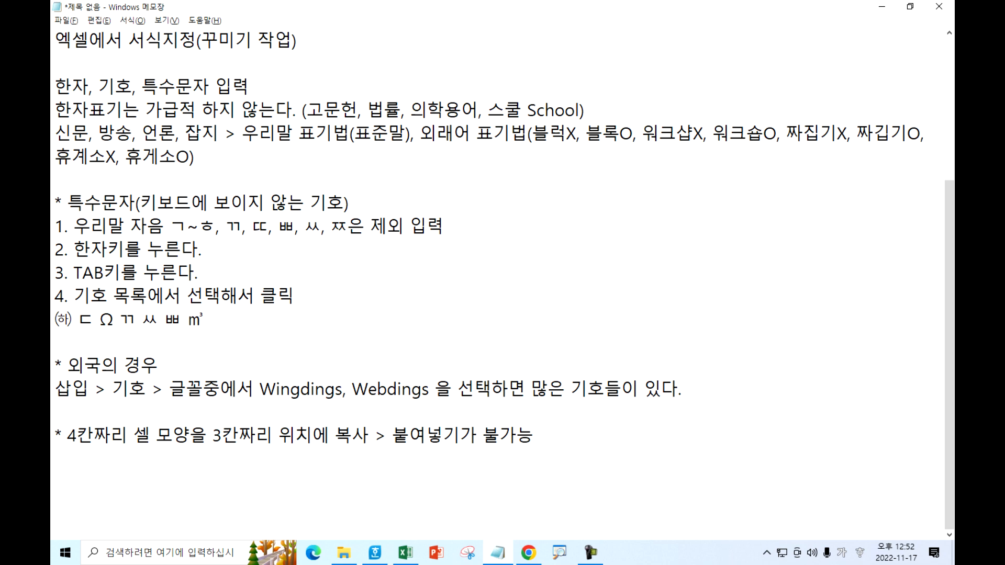
Add the line "1. 블록 > 그냥 복사 > 붙여넣기 옵션 > 그림으로 붙여넣기" under the new heading.
key(Return)
text(1. 블록)
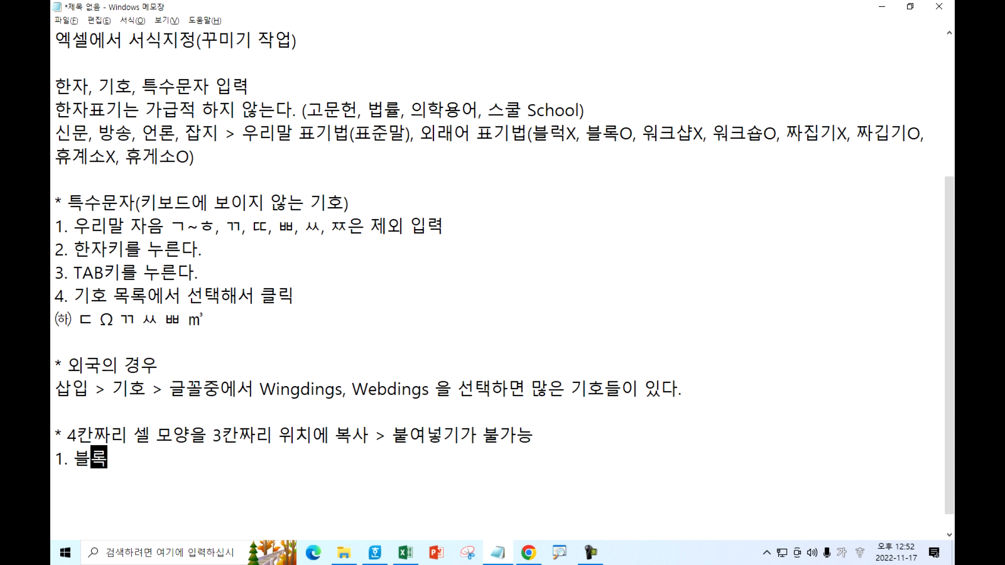
text( > 그)
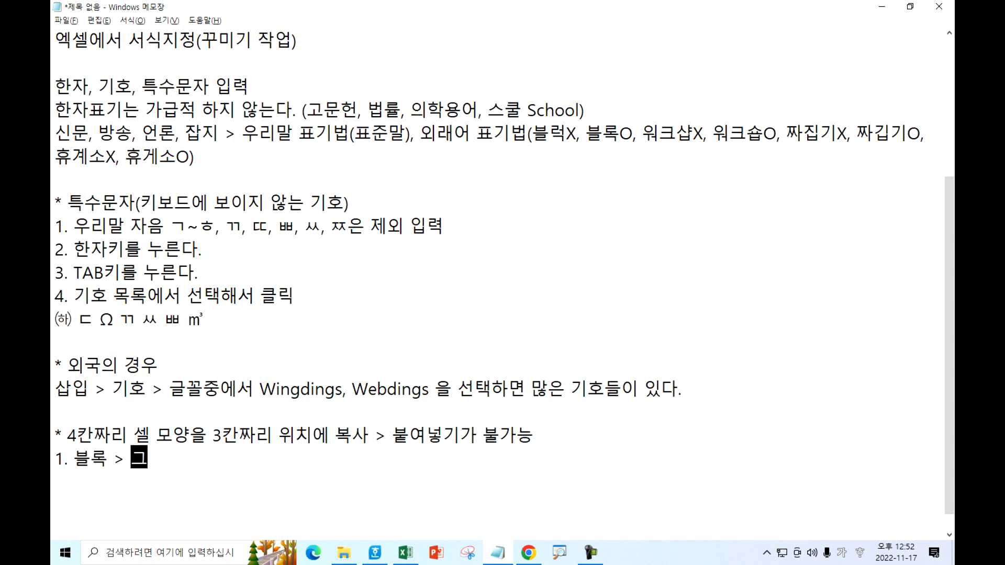
text(냥 복사 )
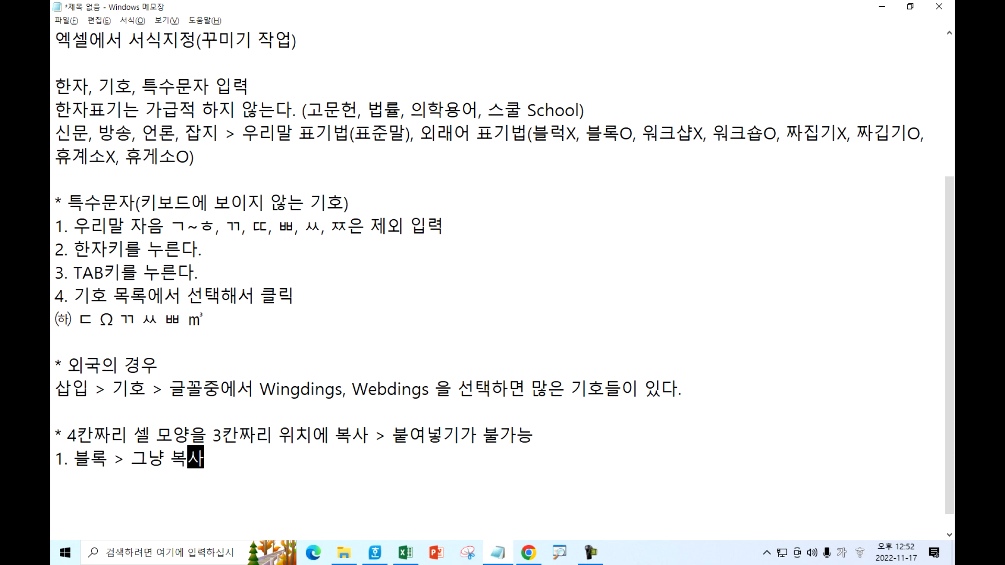
text(> 붙여)
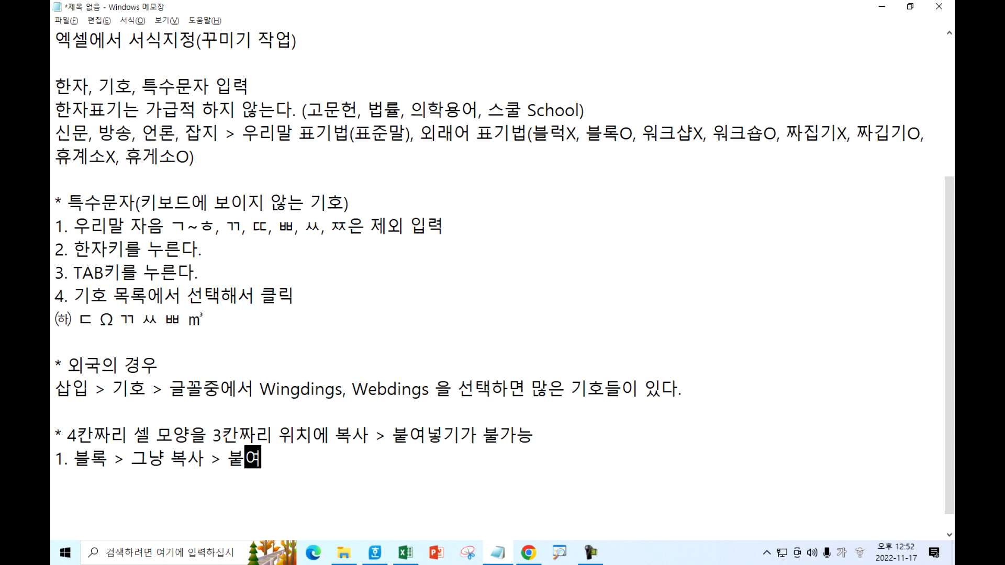
text(넣기 옵션)
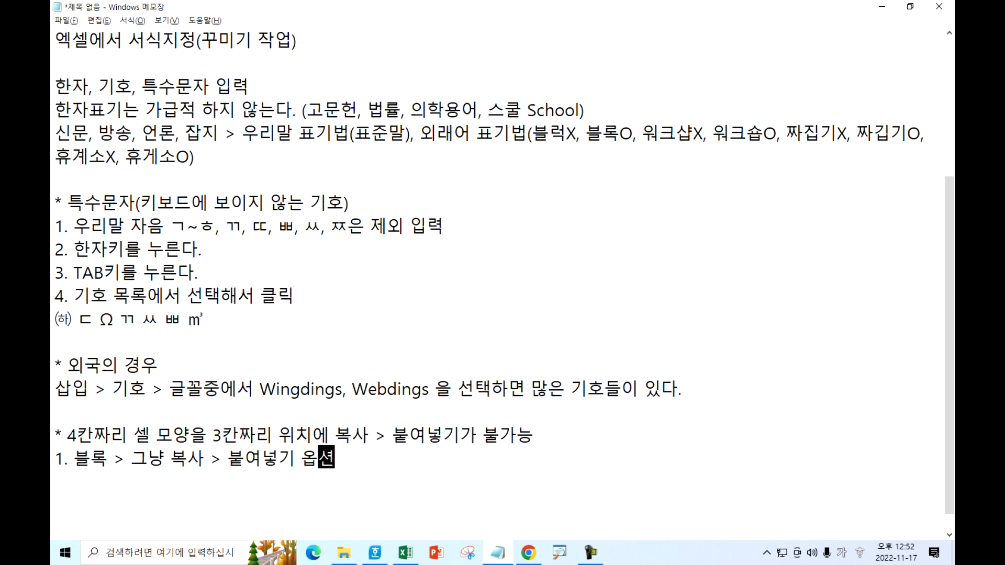
text( > 그림)
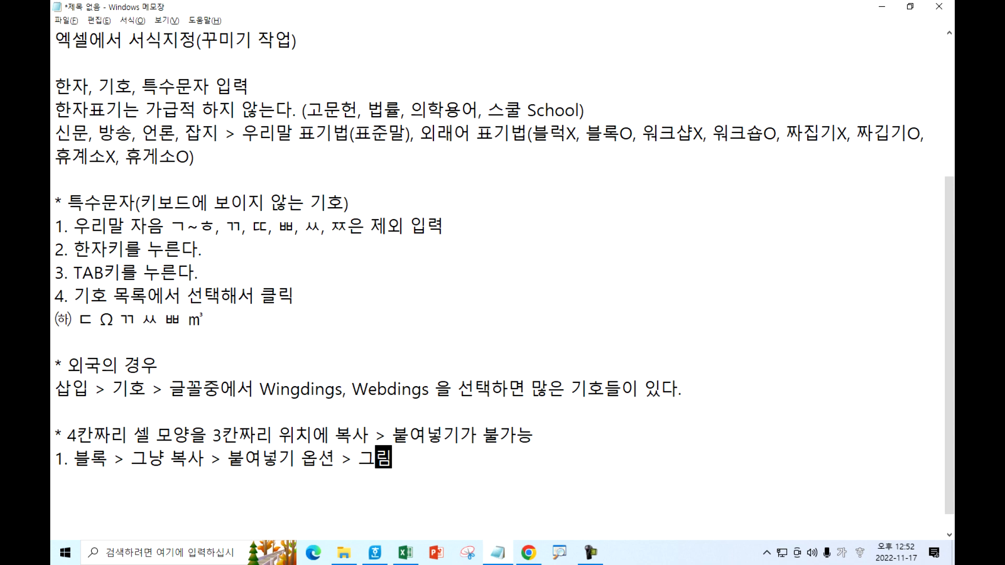
text(으로 부붙여넣기)
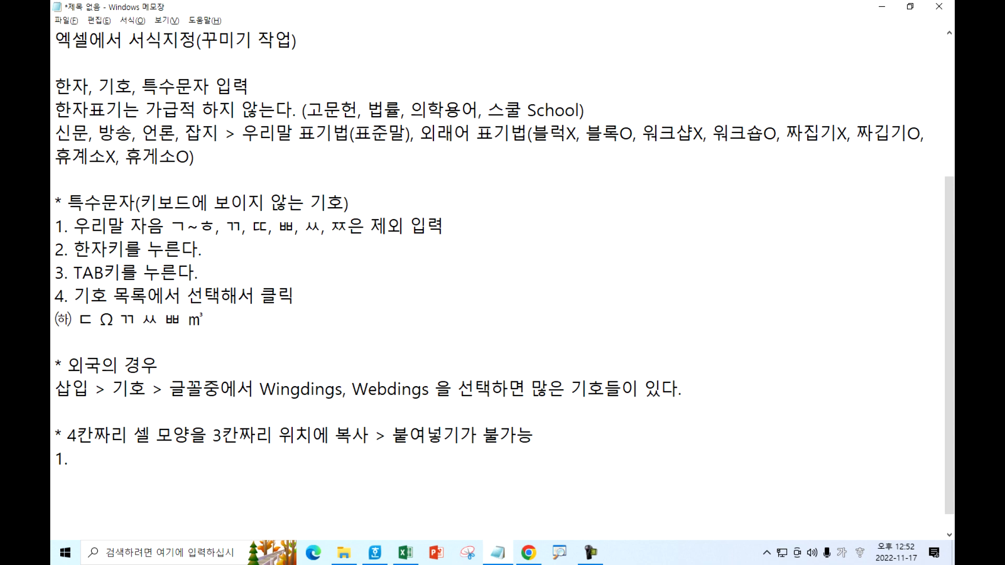
Insert a line starting with a dash above the 그냥 복사 line and replace that line's number with a dash.
key(Home)
key(Return)
key(Up)
text(-)
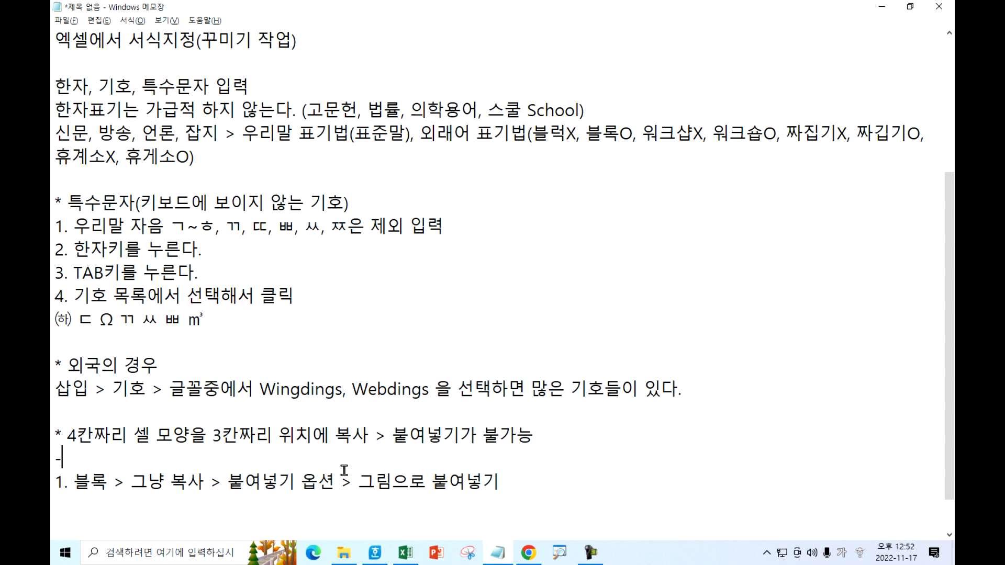
key(Delete)
key(Delete)
text(-)
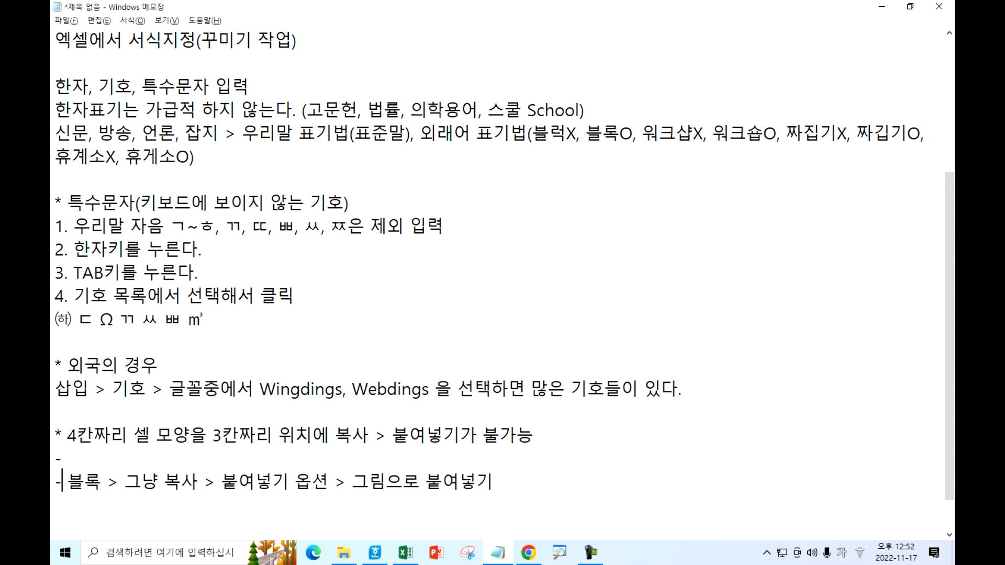
Fill the empty dash line with "블록 > 복사 옵션 > 그림으로 복사" and finish it with 붙여넣기.
text( 블록 )
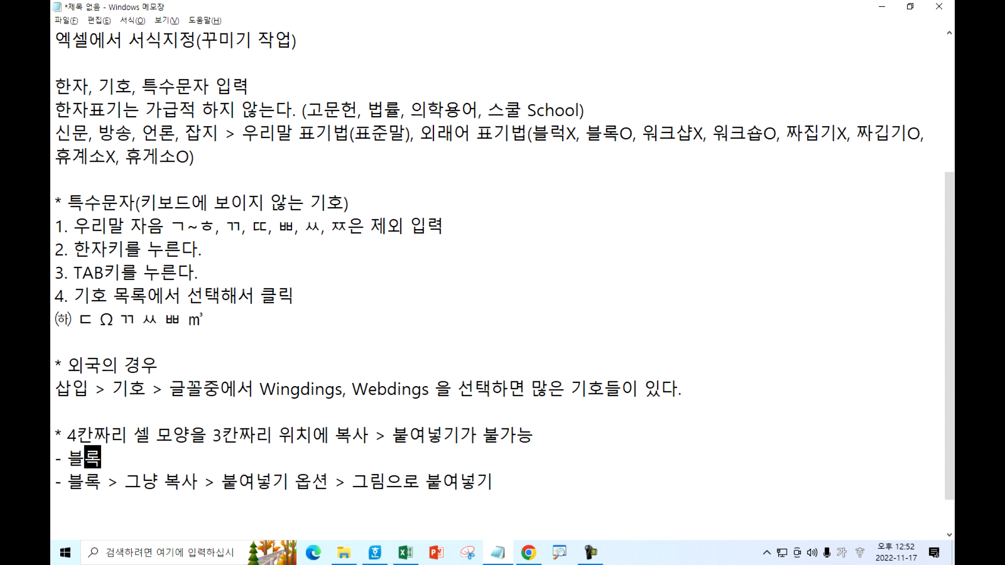
text(> 복사 )
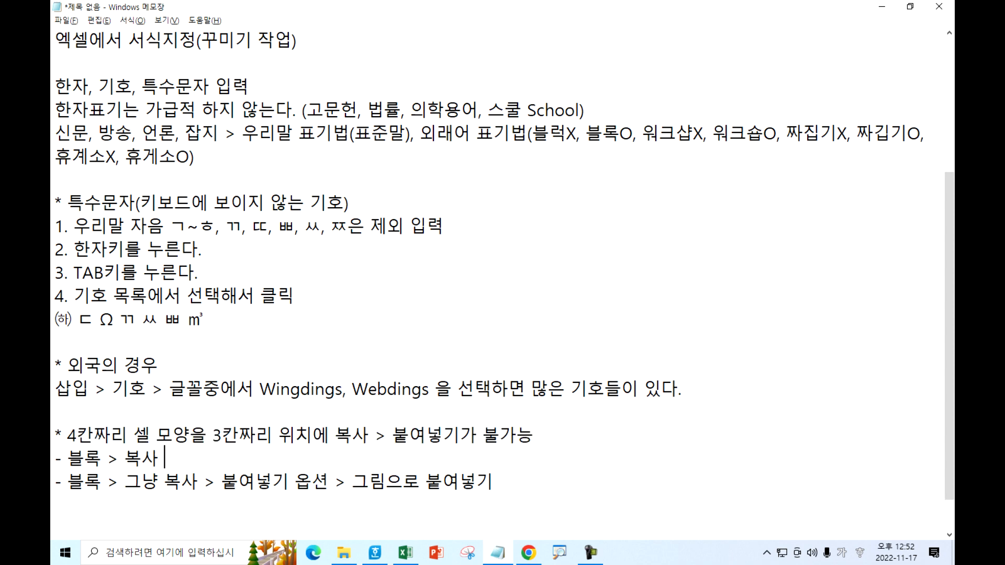
text(읎션 >)
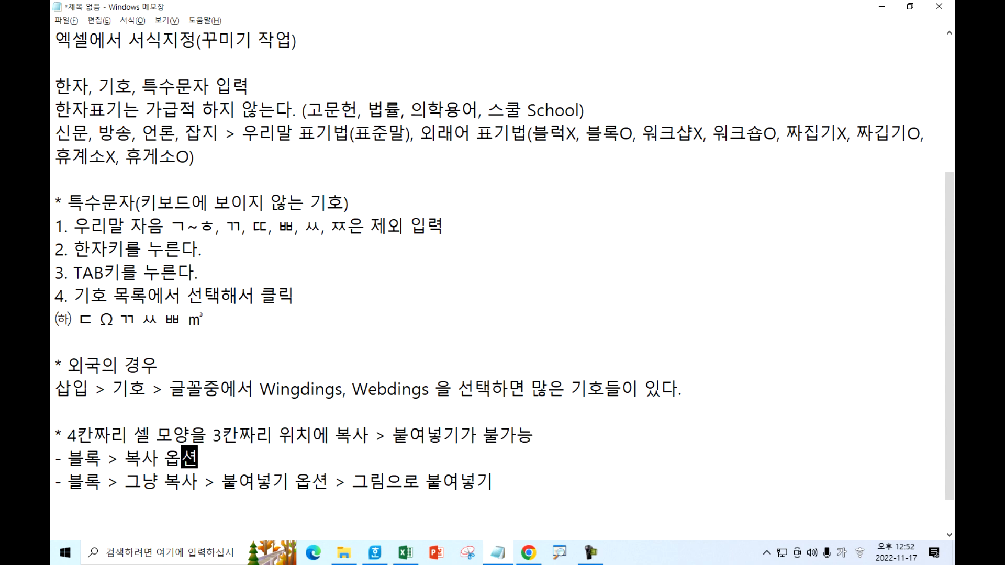
text(그림으로 복)
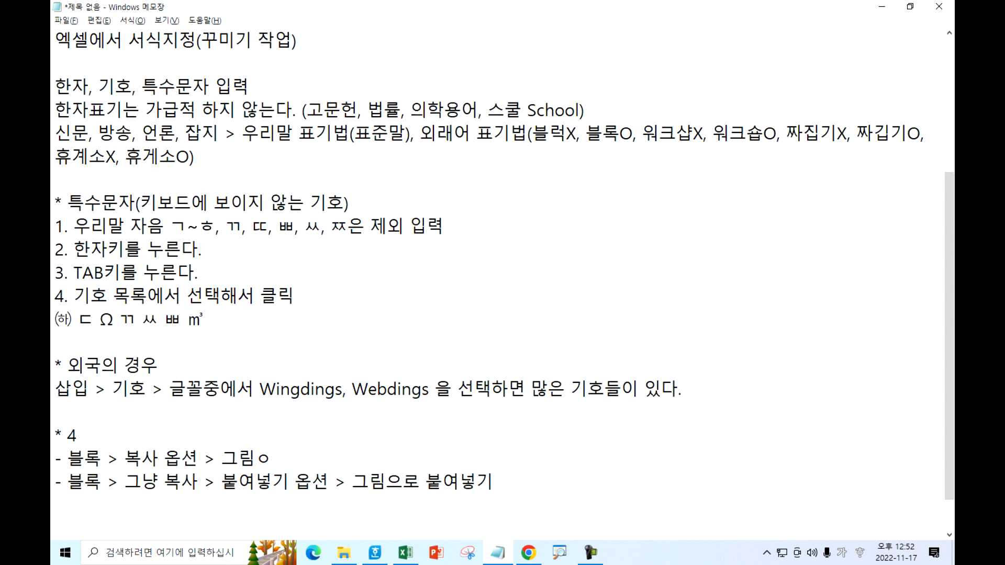
text(사 ?)
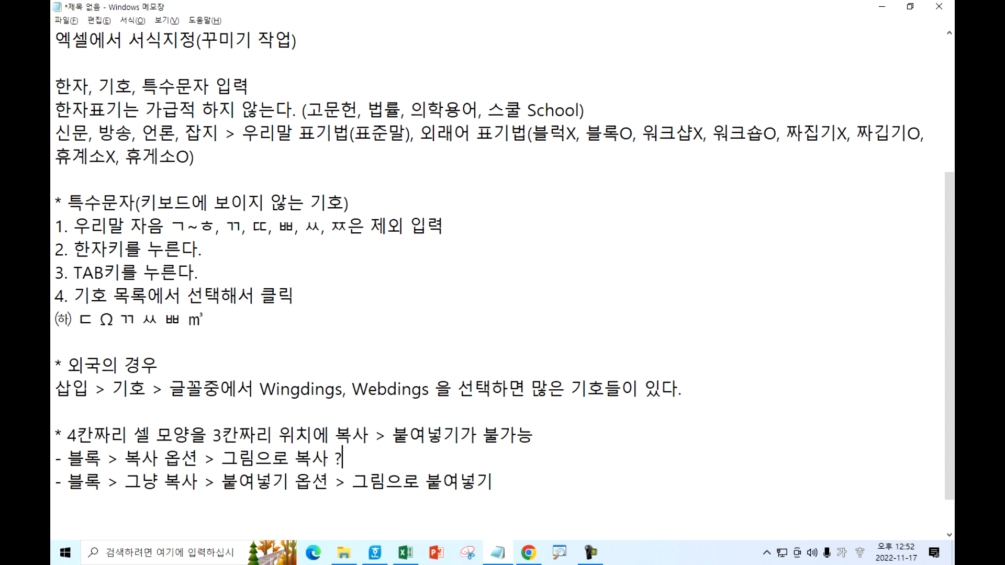
text( 붙여넣기)
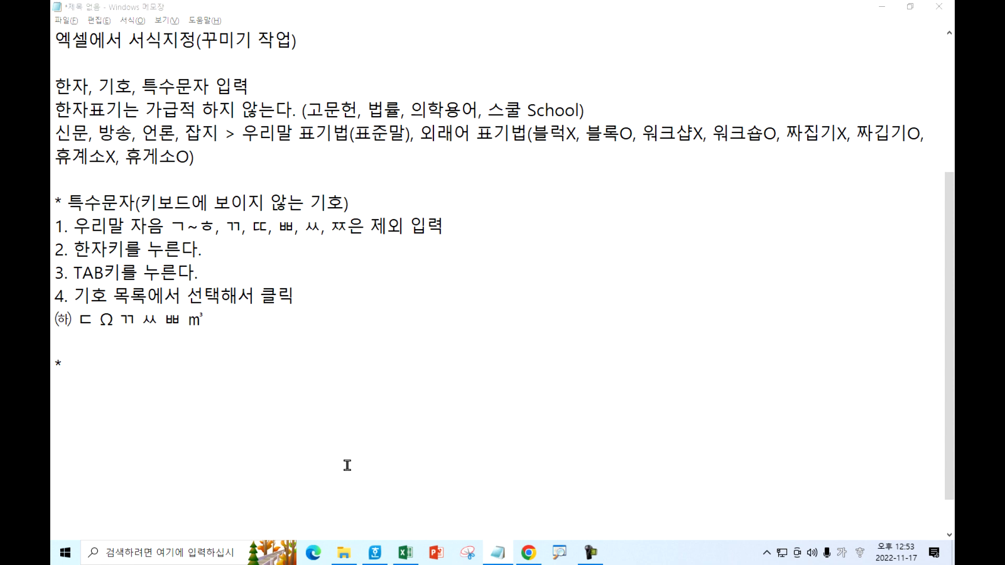
Switch back to Excel, delete the approval box picture above the table and select the range L3:O4.
key(alt+Tab)
key(Escape)
click(498, 184)
key(Delete)
drag(590, 210, 742, 198)
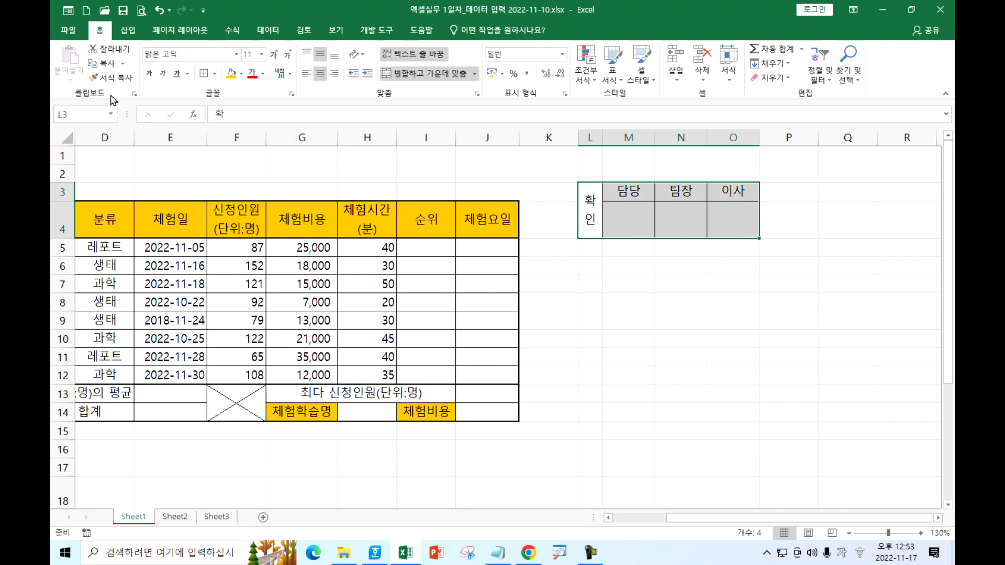
Copy the selected approval box with the copy-as-picture option, paste it at H1 above the table, and delete the pasted picture.
click(122, 63)
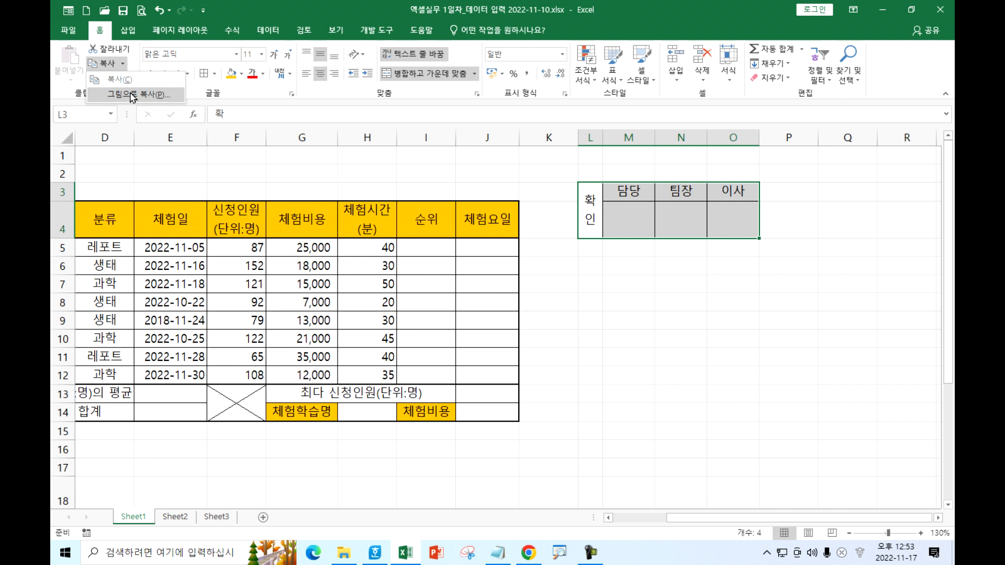
click(131, 94)
click(650, 388)
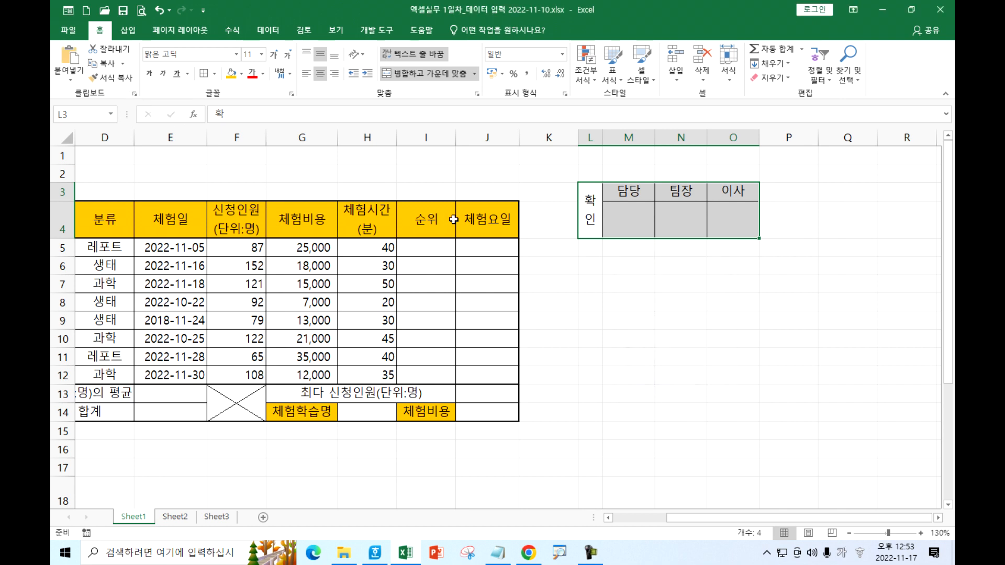
click(371, 156)
key(ctrl+v)
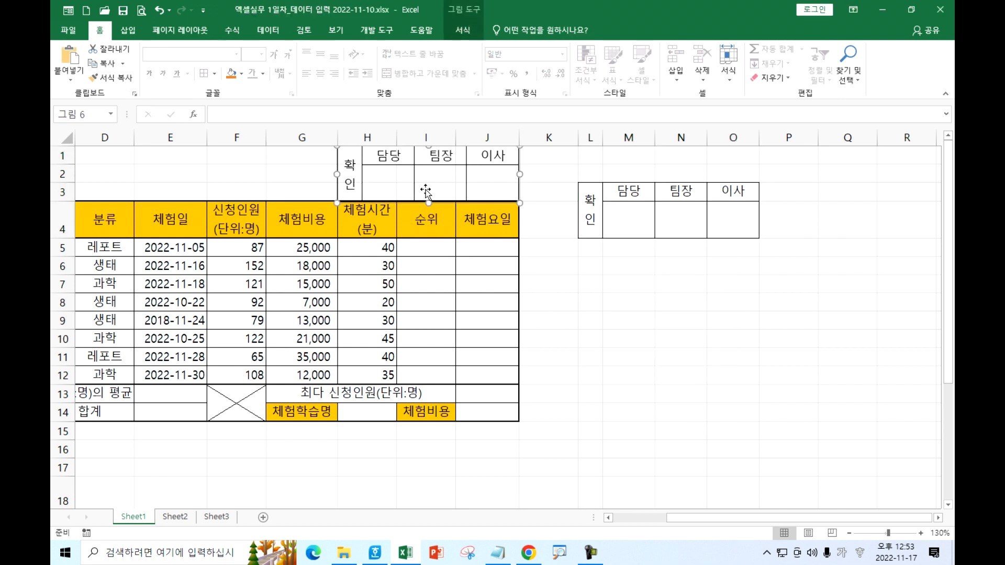
key(Delete)
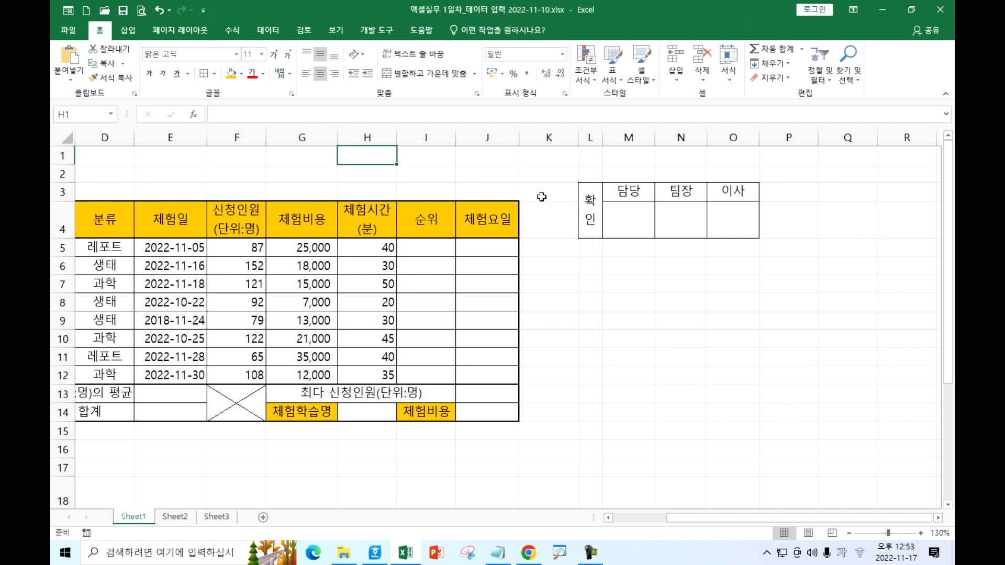
Copy the approval box range L3:O4 normally and paste it at H1 with the picture paste option.
drag(595, 205, 727, 206)
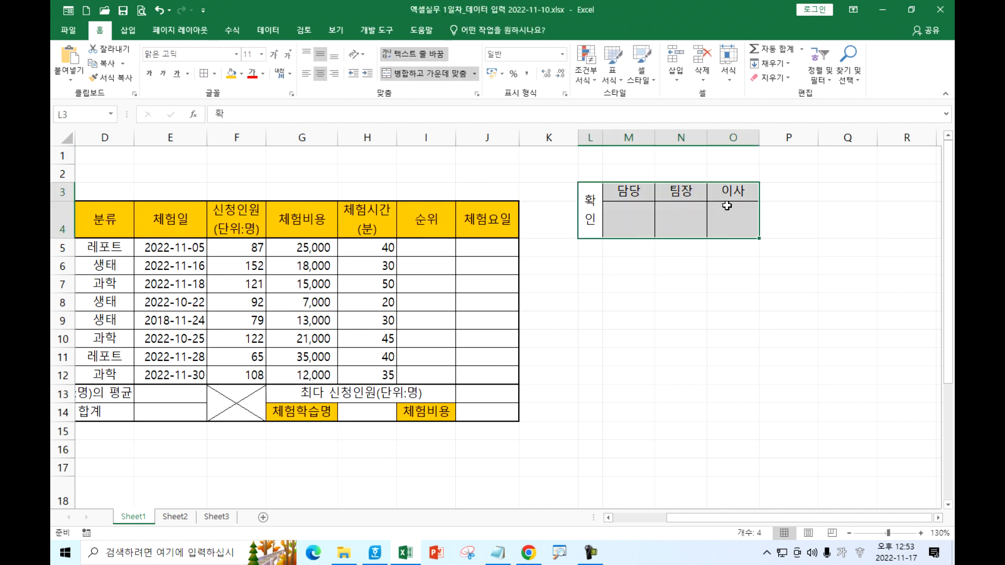
key(ctrl+c)
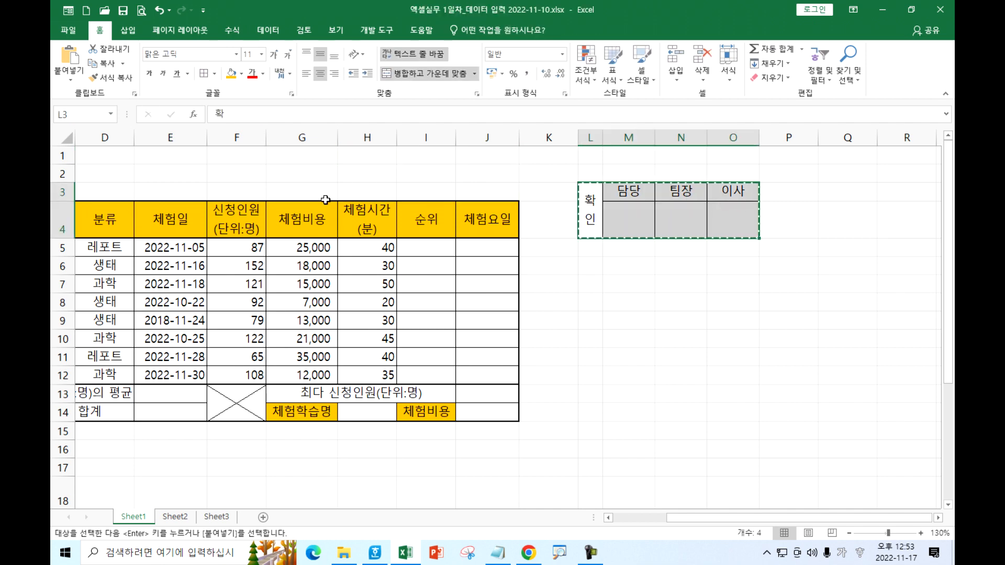
click(375, 156)
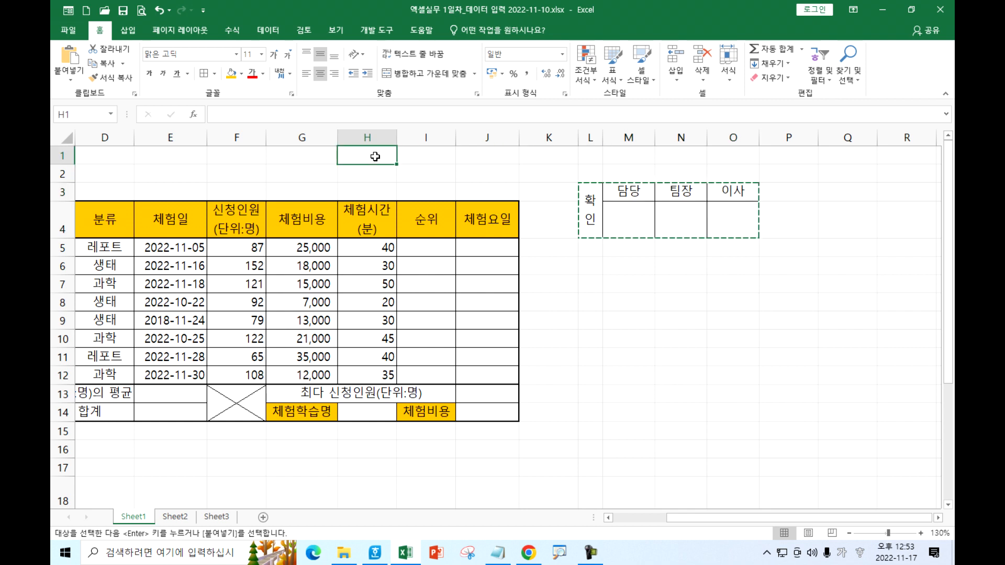
click(71, 82)
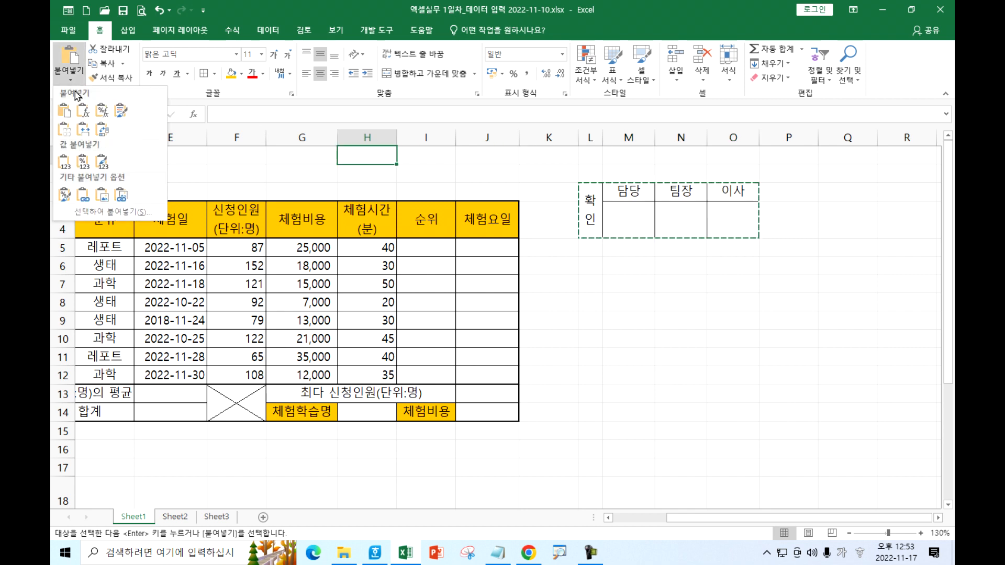
click(103, 198)
click(584, 354)
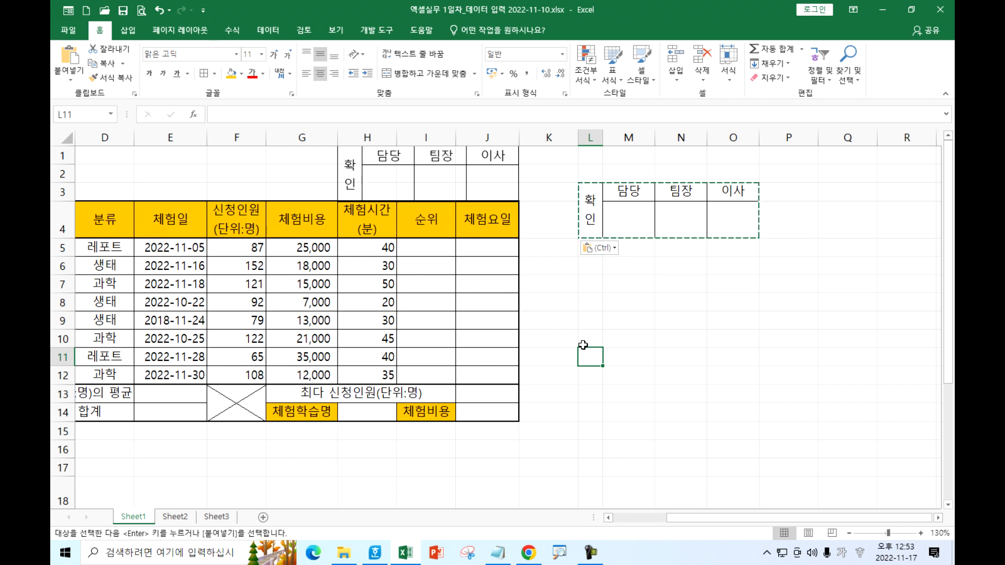
click(616, 280)
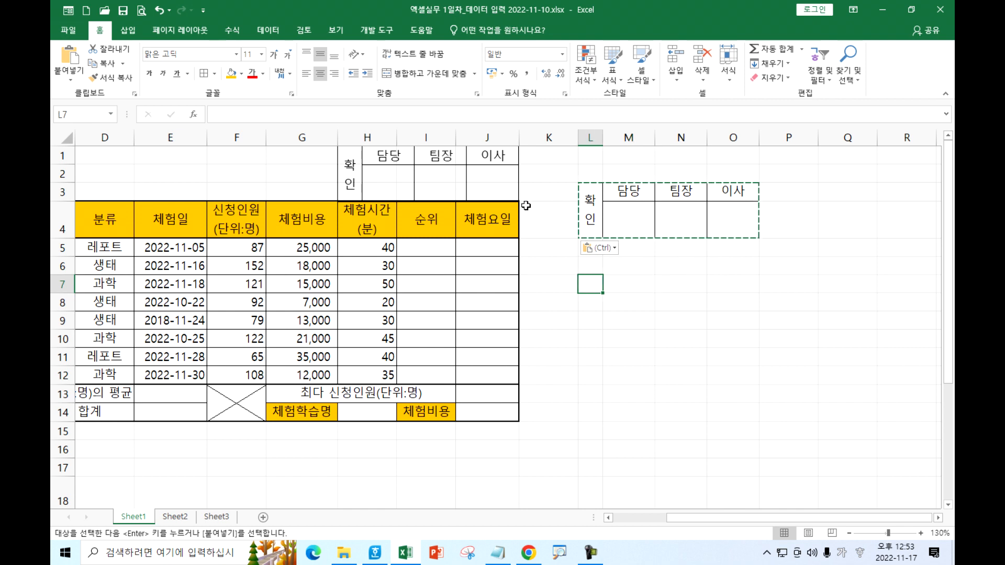
Try widening the approval box picture past column J into column K, and undo the resize.
click(499, 181)
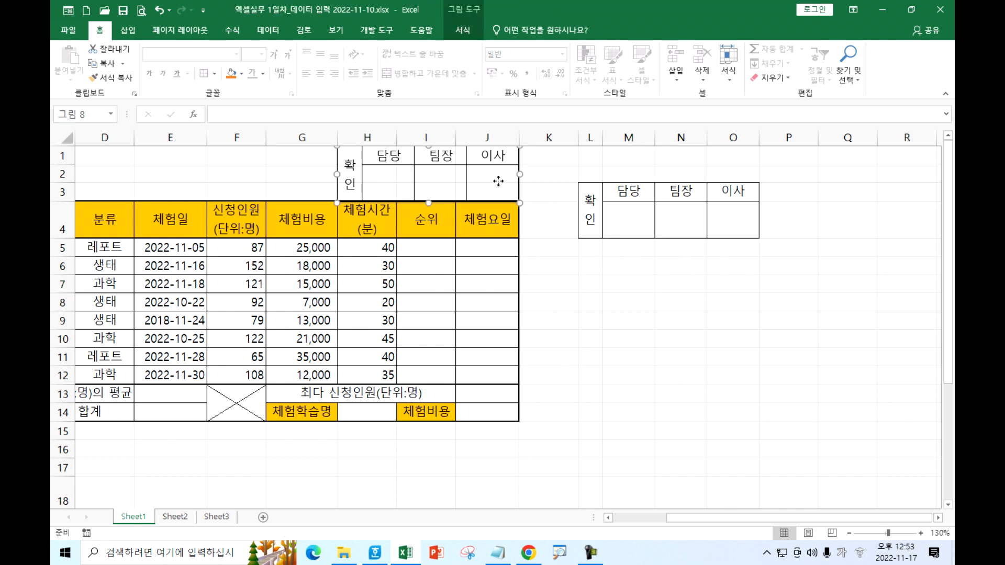
drag(520, 174, 541, 175)
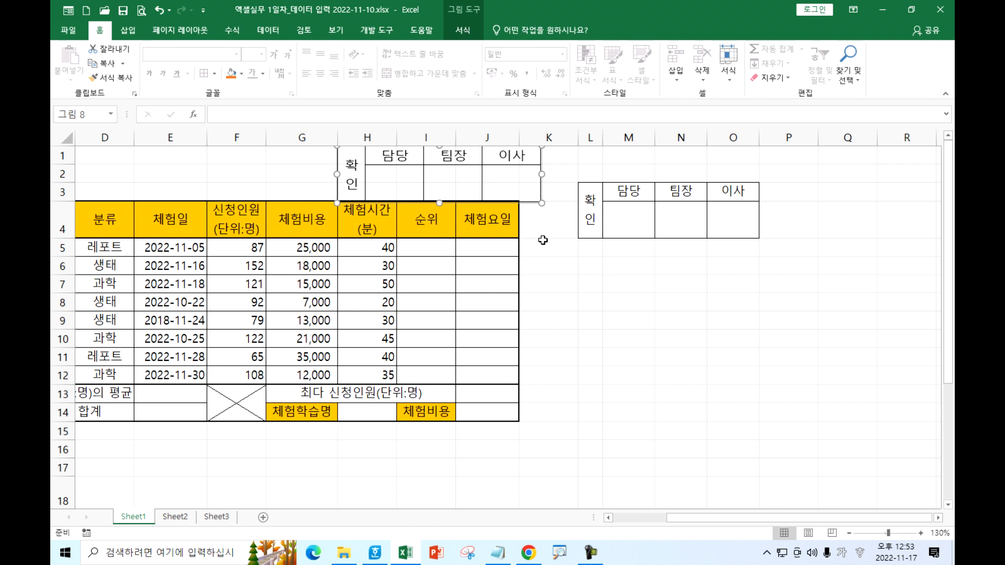
key(ctrl+z)
drag(630, 140, 746, 137)
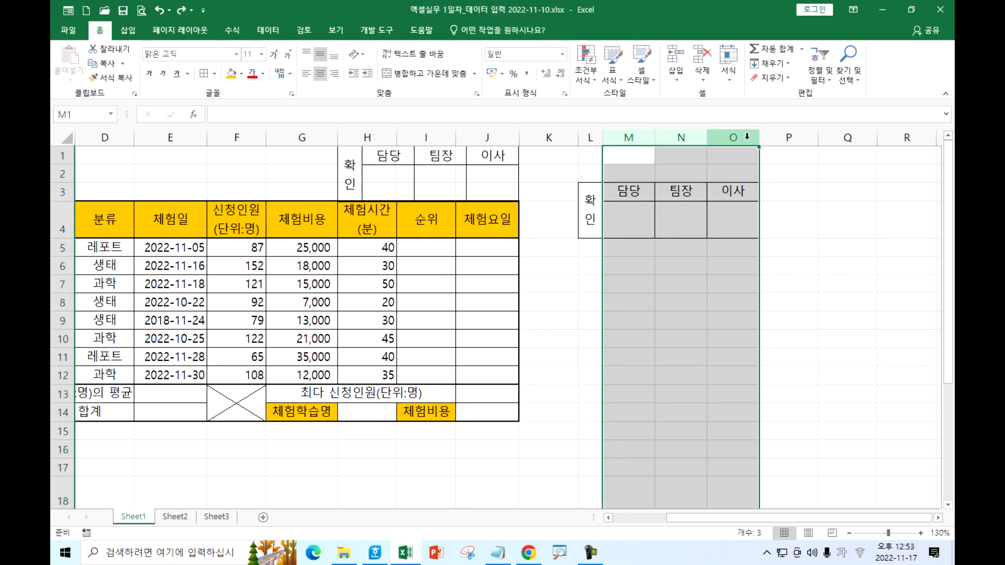
click(600, 263)
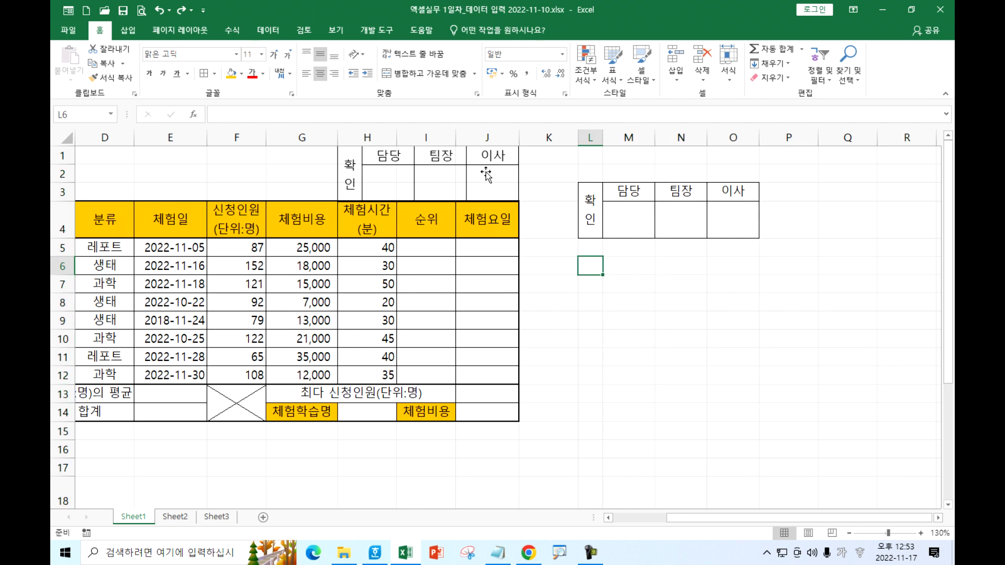
click(465, 183)
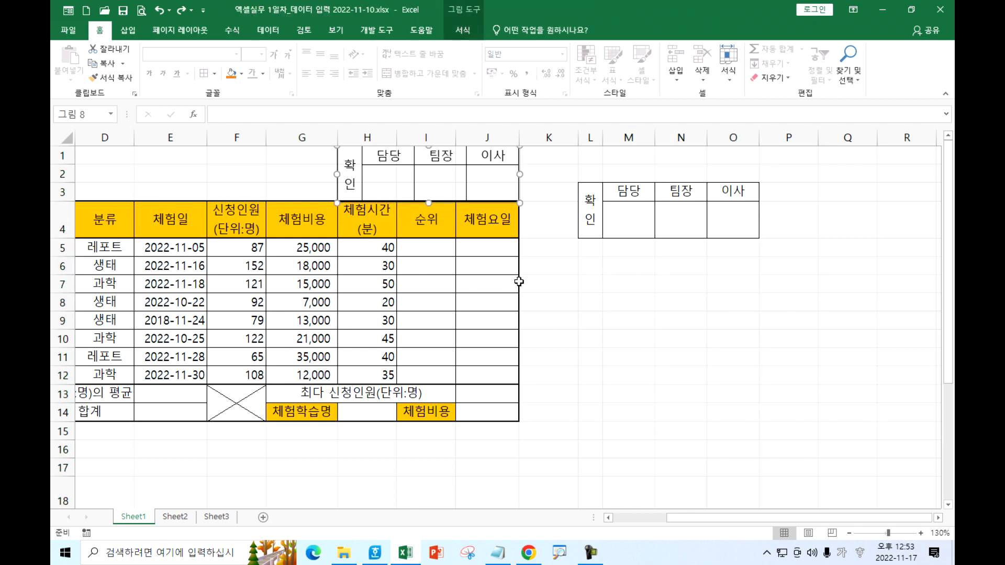
click(633, 342)
drag(588, 202, 752, 203)
Switch to the Hangul exam document, highlight the note "단, 원본 삭제" in the copy-as-picture instruction, and return to Excel.
key(alt+Tab)
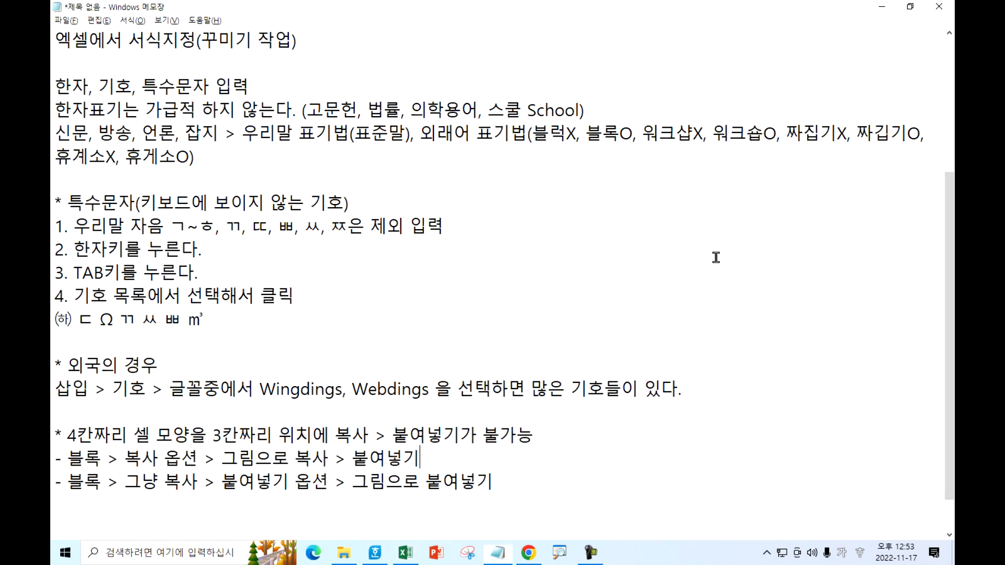
click(382, 555)
scroll(411, 403, down, 3)
scroll(411, 406, down, 10)
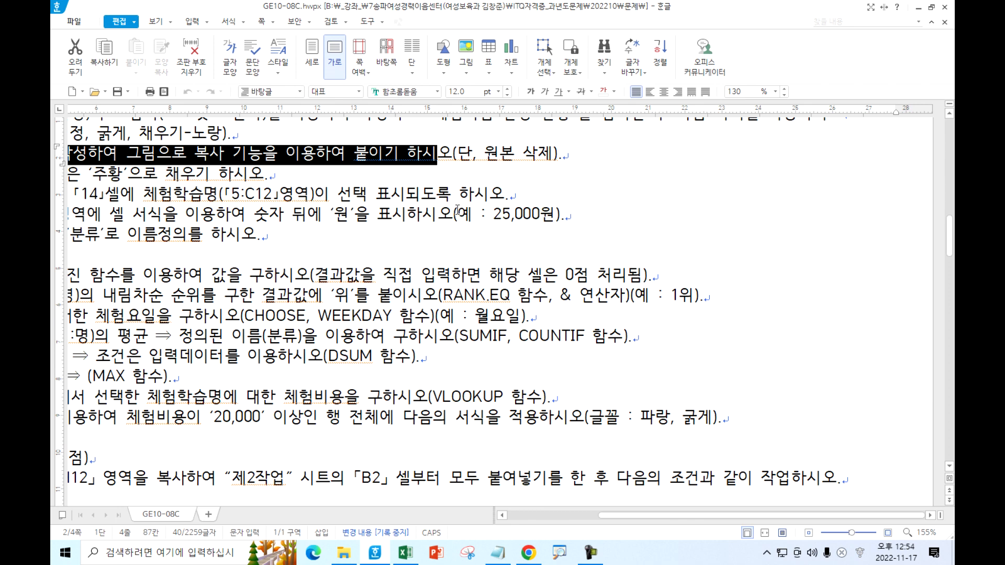
drag(458, 154, 553, 153)
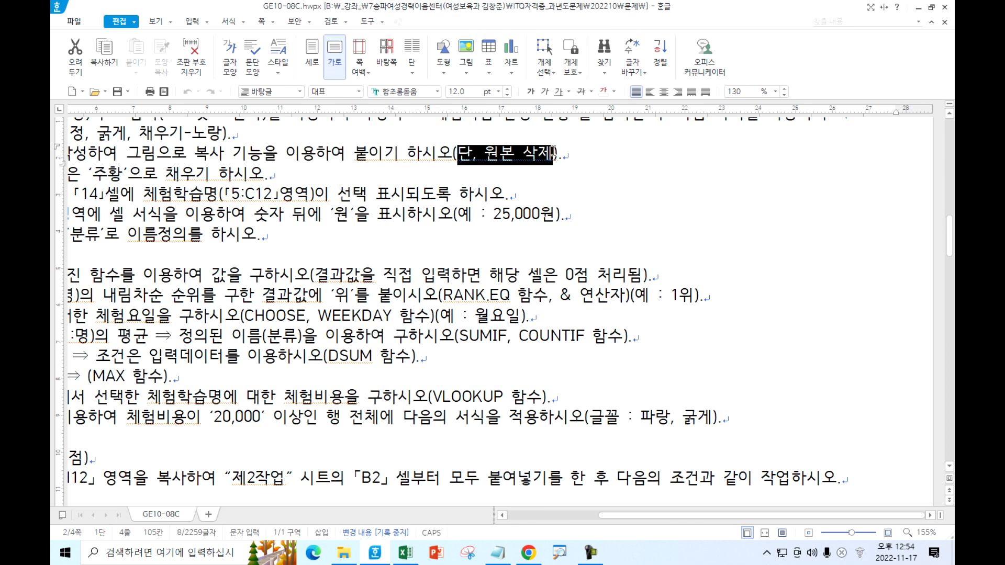
key(alt+Tab)
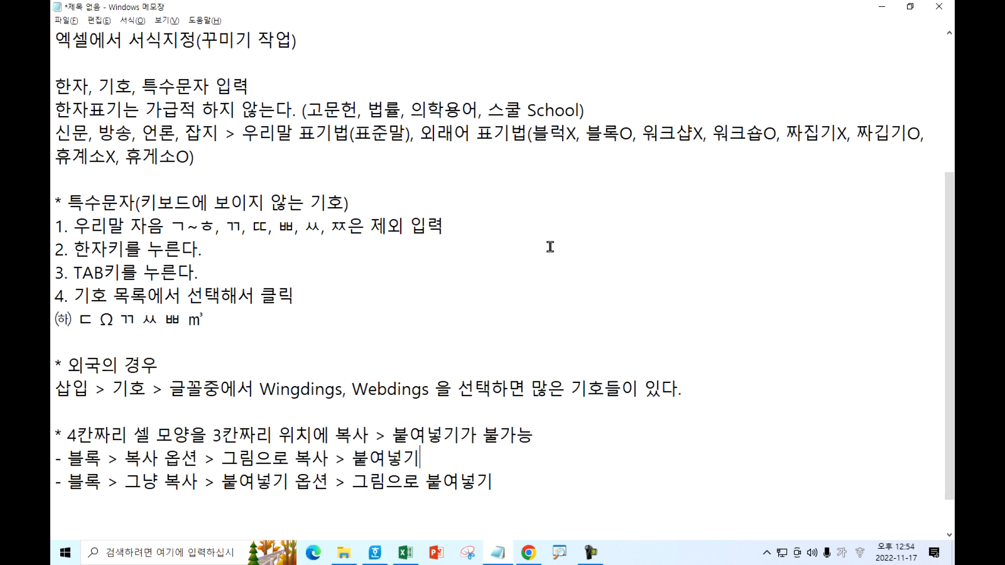
click(404, 553)
Try clearing only the contents of the original approval box in L3:O4, and undo the clearing.
drag(590, 195, 729, 191)
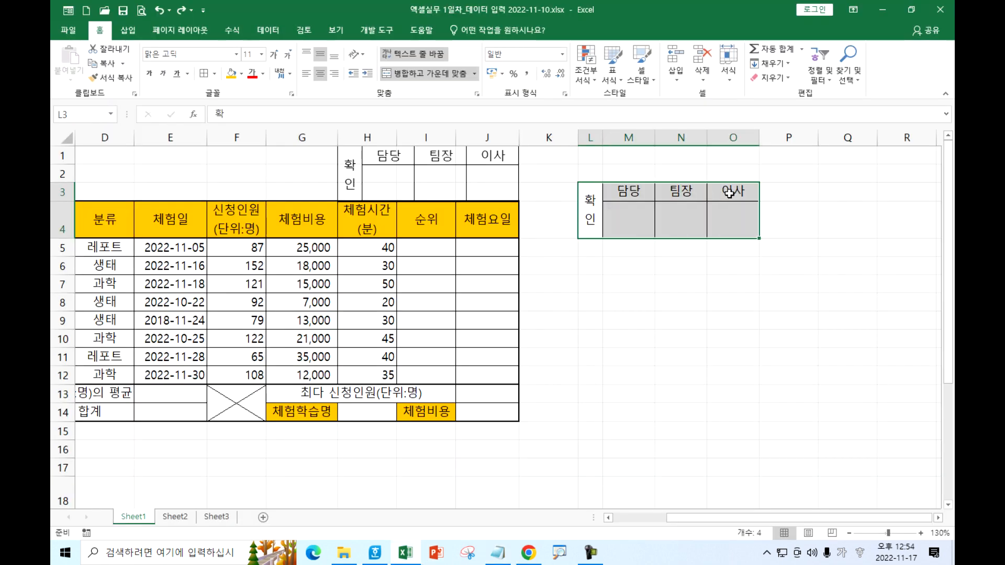
key(Delete)
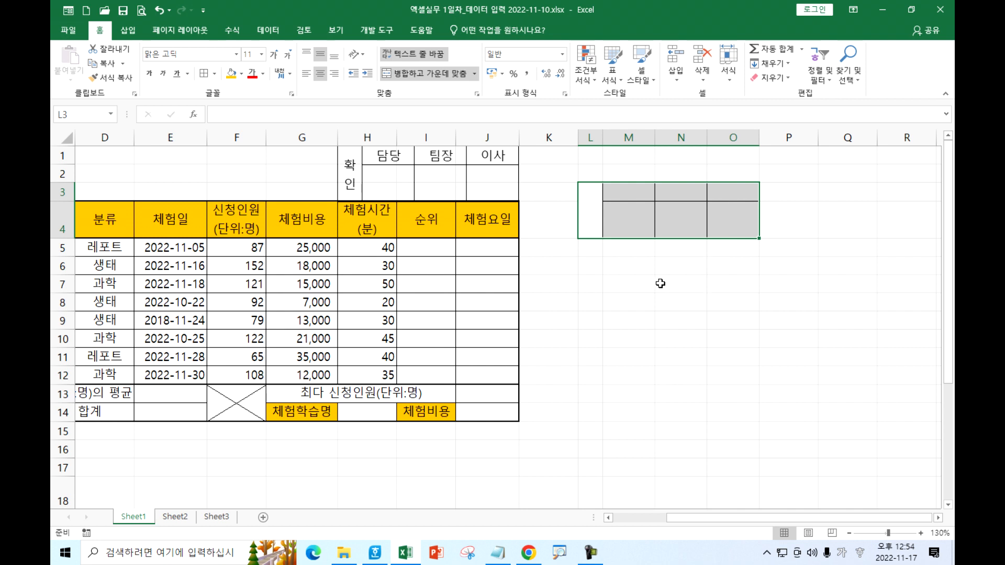
key(ctrl+z)
Delete the entire columns L to O that hold the original approval box.
drag(588, 137, 730, 135)
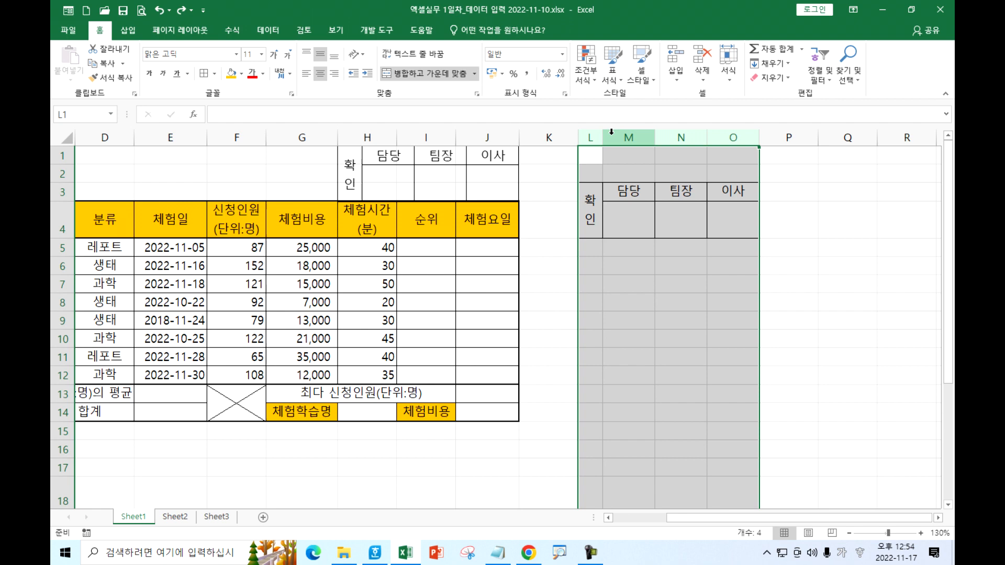
drag(594, 136, 734, 137)
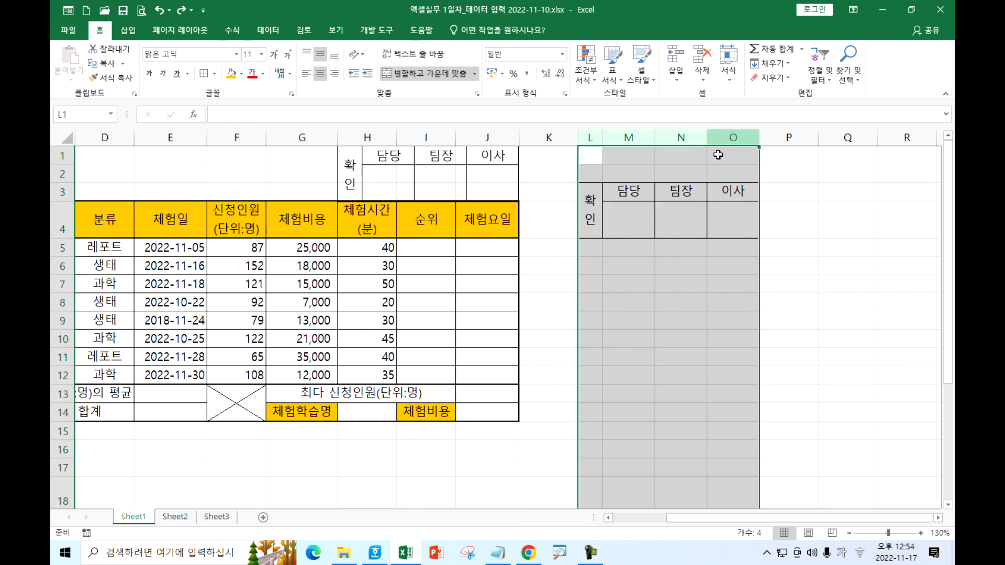
right_click(689, 158)
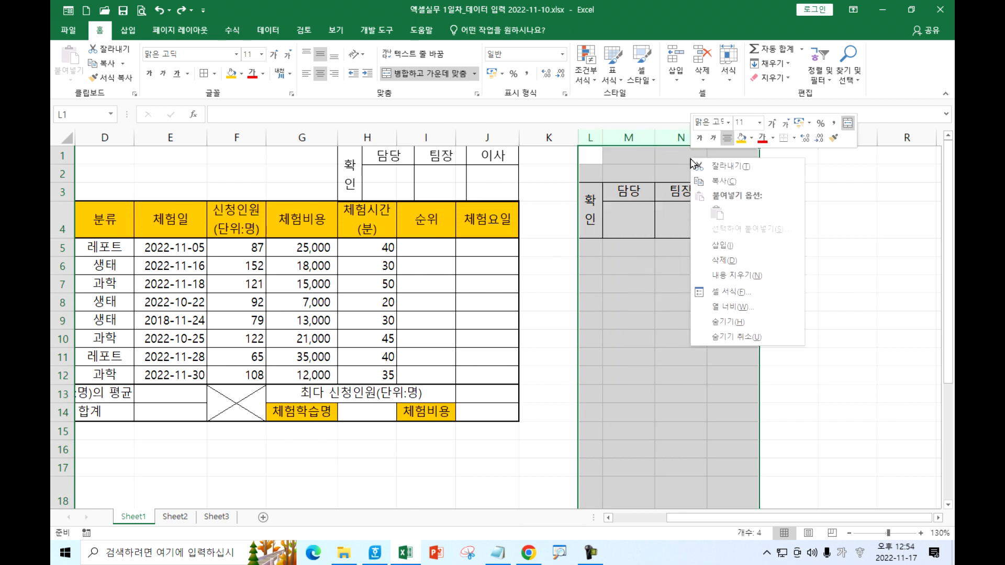
click(729, 260)
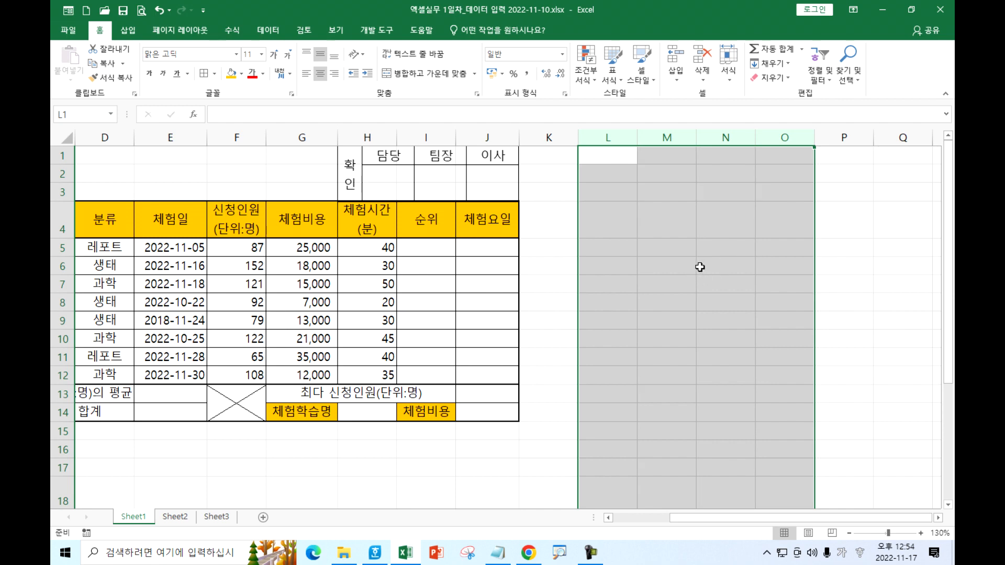
click(618, 264)
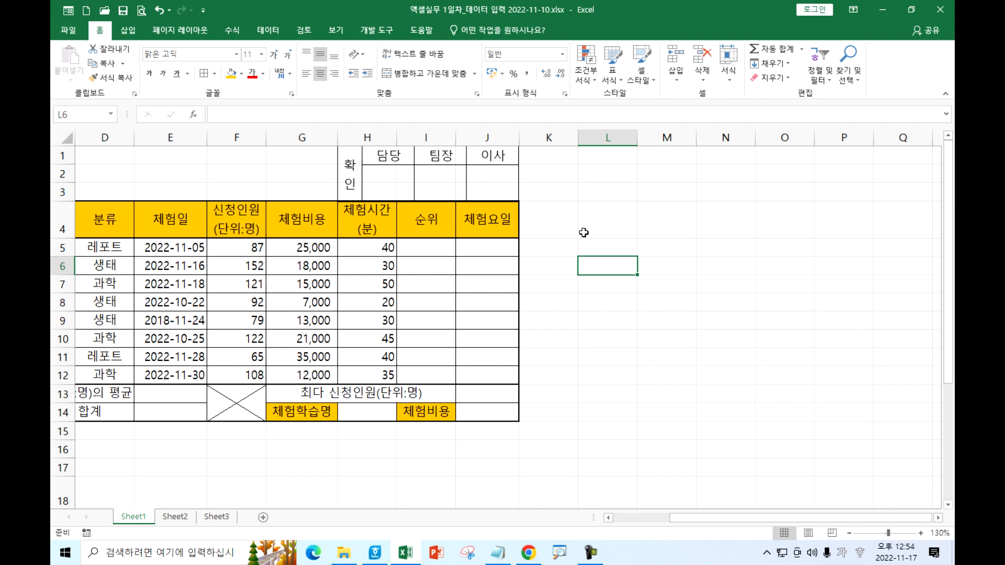
Move the approval box picture aside, select the cells beneath it, and move the picture back above columns H to J.
click(156, 173)
key(Home)
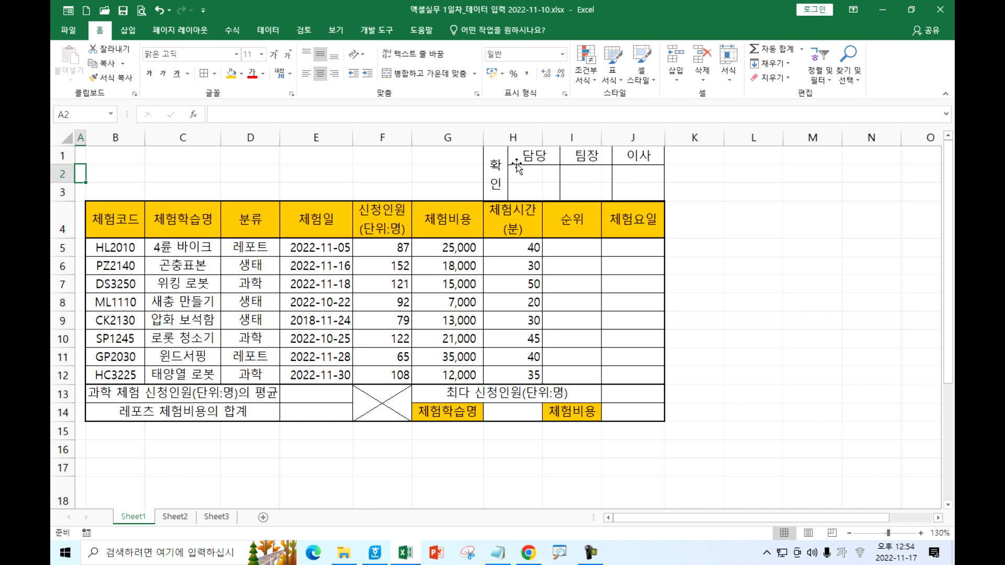
click(454, 175)
click(504, 178)
click(442, 177)
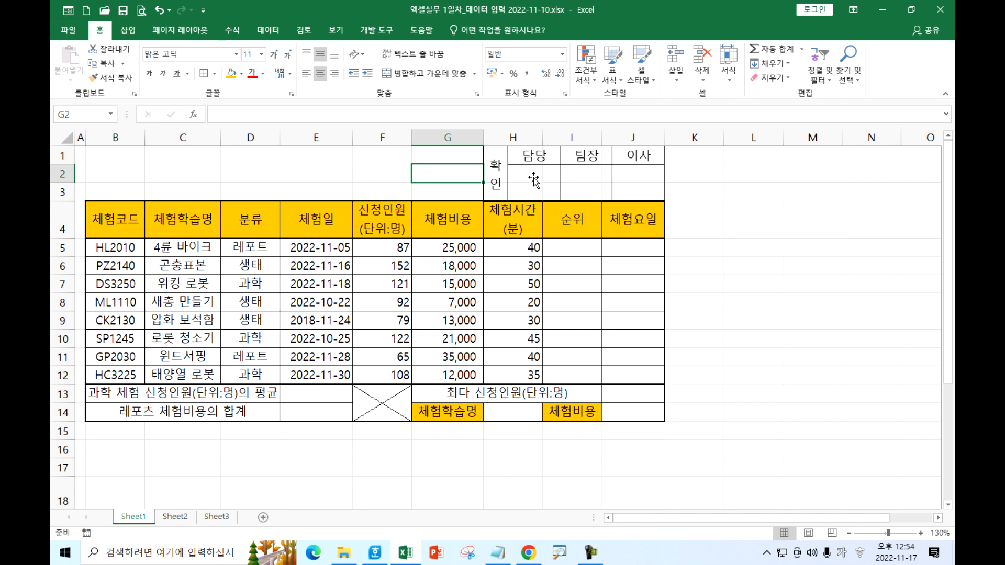
drag(638, 189, 794, 220)
drag(521, 164, 631, 193)
click(706, 289)
drag(707, 212, 549, 178)
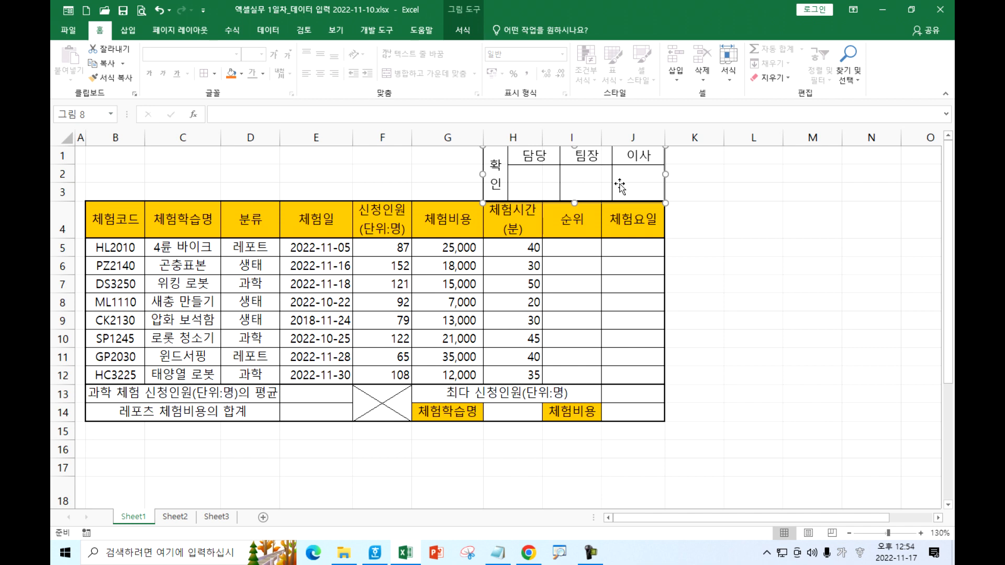
click(739, 212)
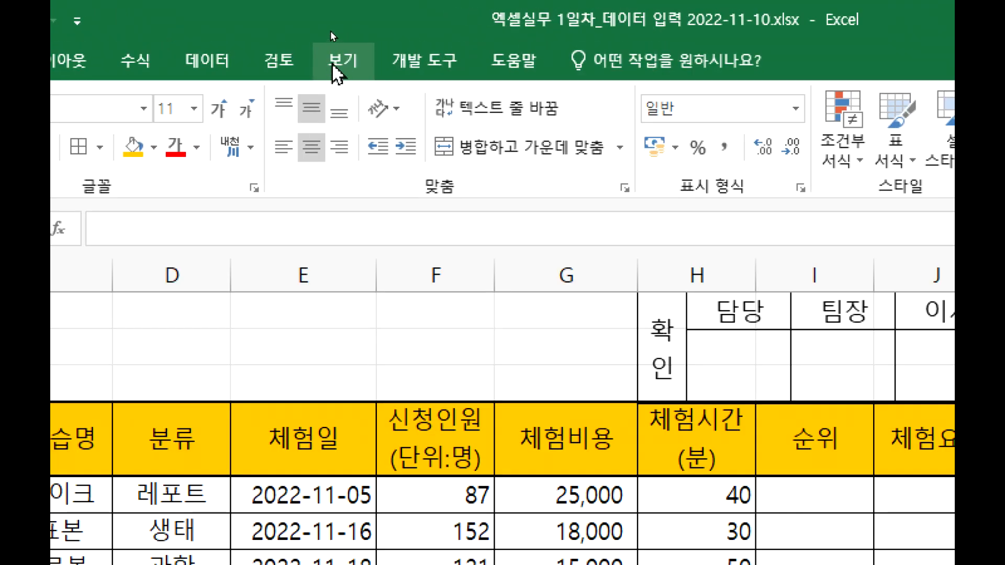
Turn the worksheet gridlines off and back on twice to compare how the sheet looks.
click(331, 30)
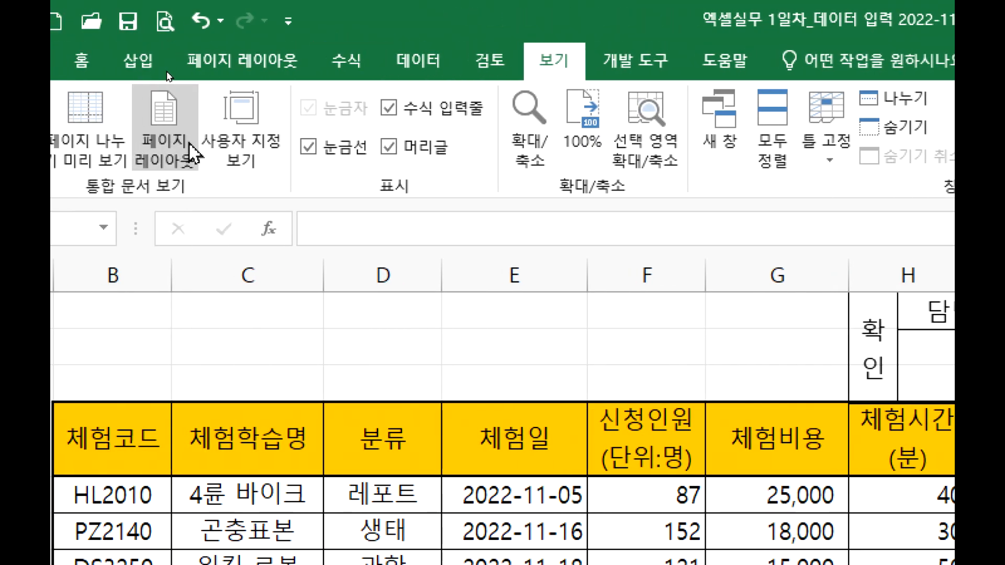
click(330, 149)
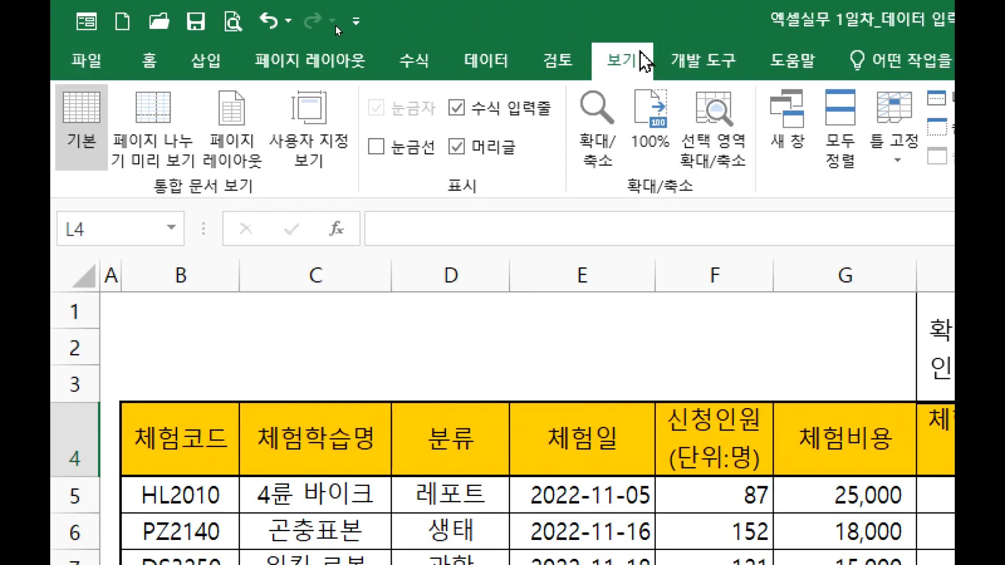
click(376, 146)
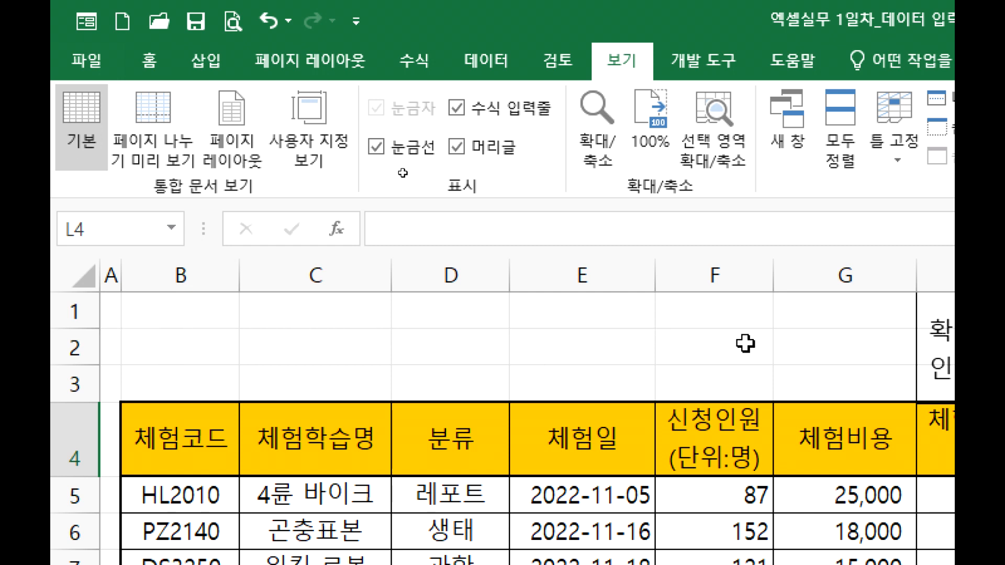
click(324, 149)
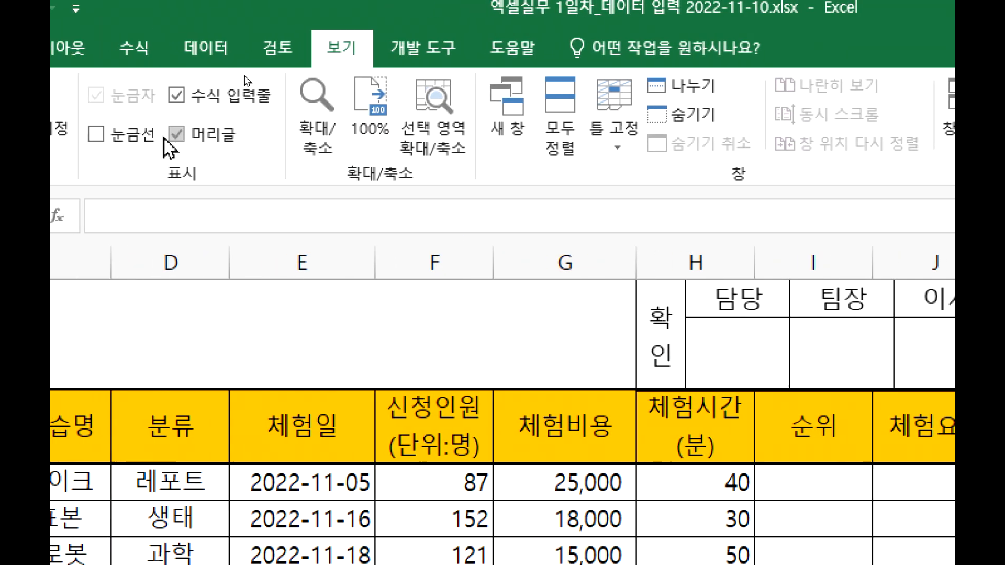
click(96, 134)
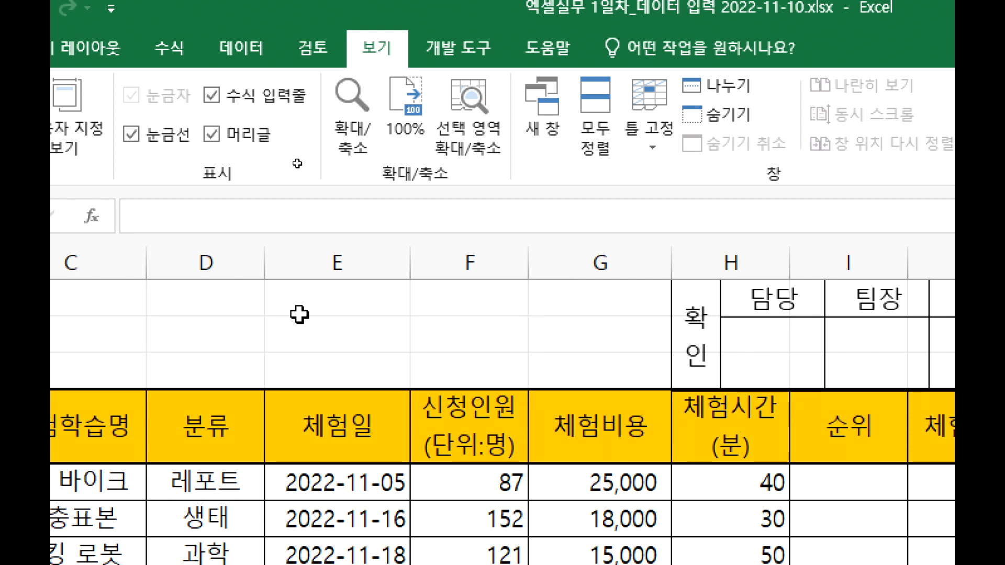
Hide the worksheet gridlines and show them again.
click(169, 136)
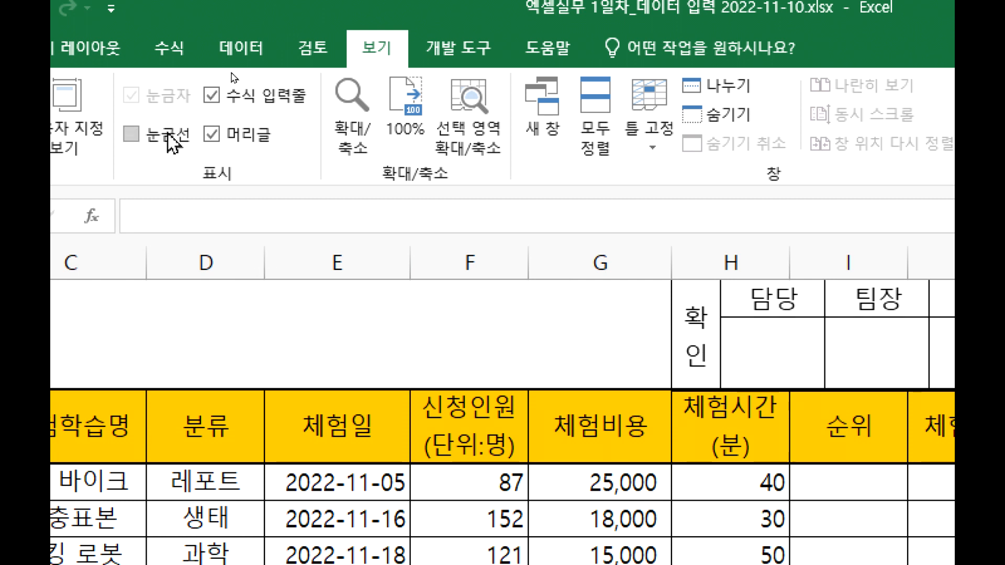
click(169, 136)
click(242, 330)
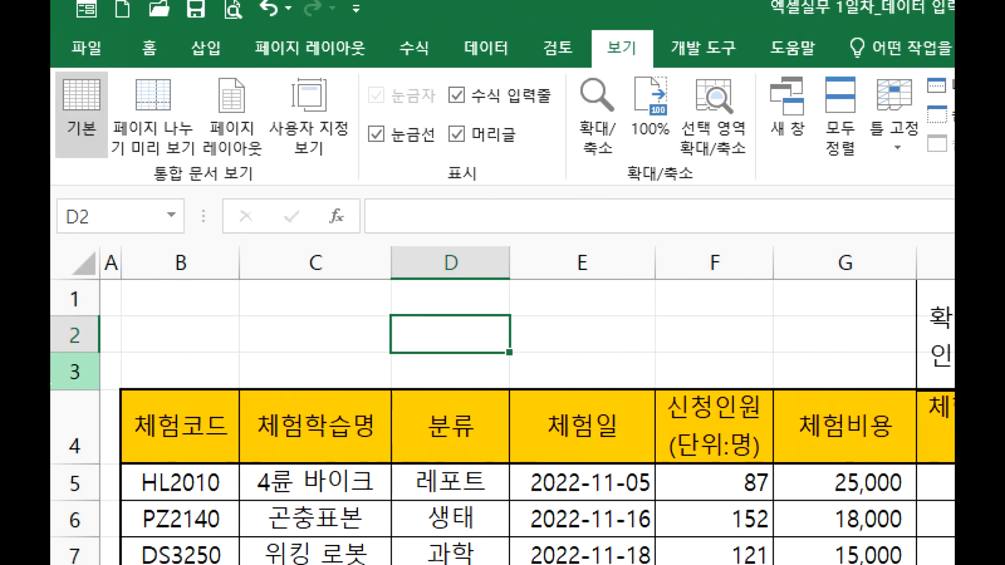
Increase the height of rows 1 to 3 and nudge the approval box picture slightly down.
drag(80, 296, 78, 365)
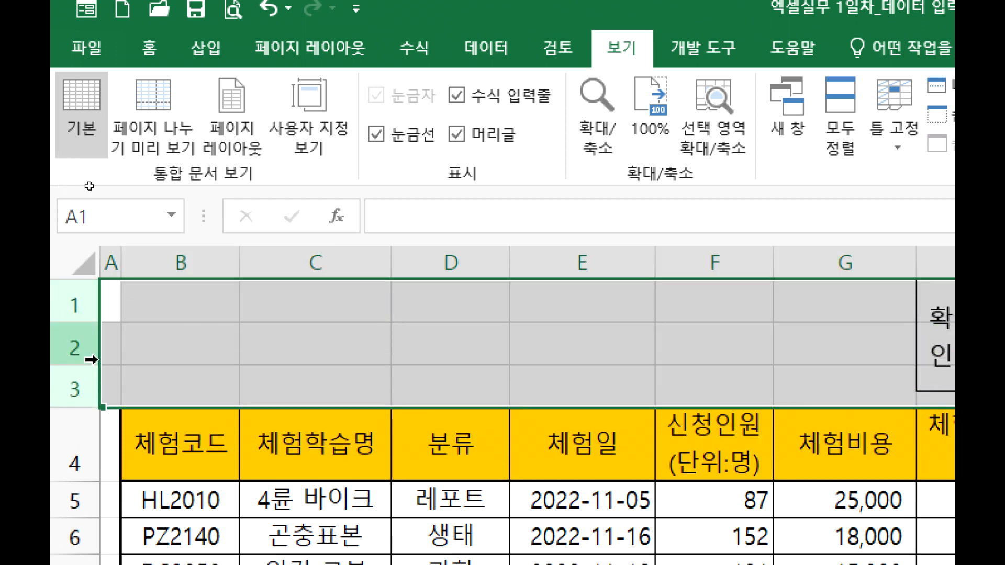
click(596, 357)
drag(810, 354, 812, 359)
click(306, 335)
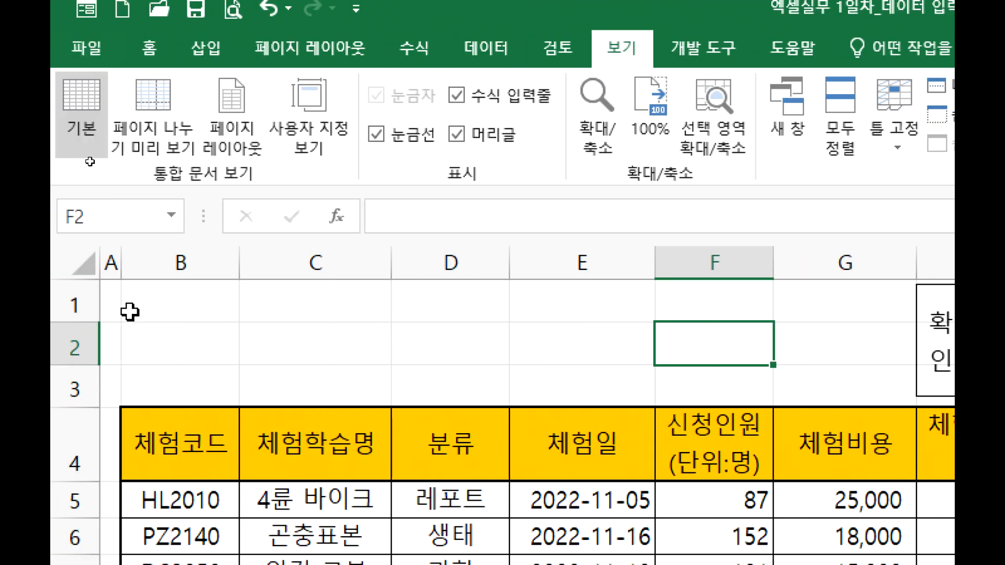
click(156, 305)
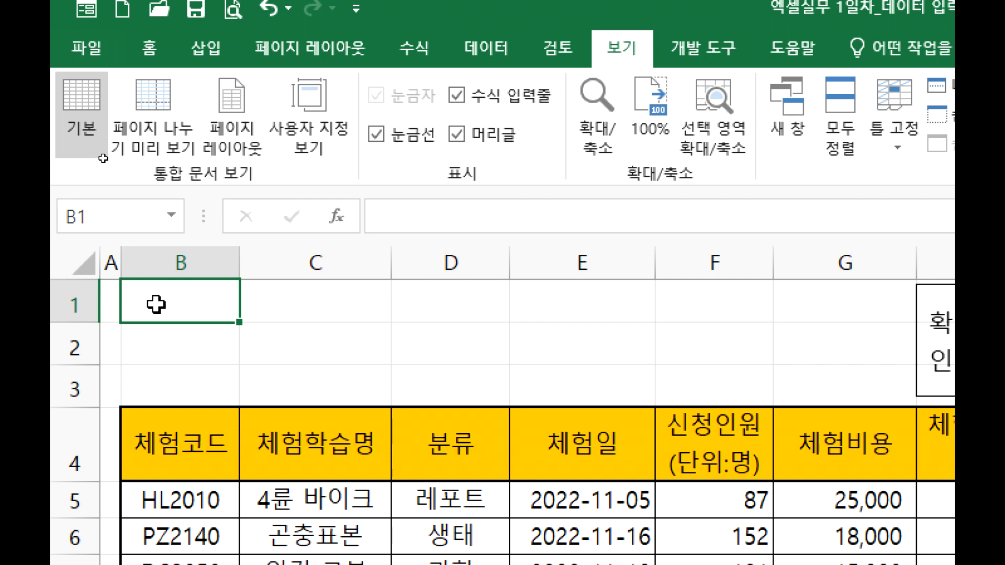
drag(173, 303, 760, 375)
click(134, 268)
key(ctrl+2)
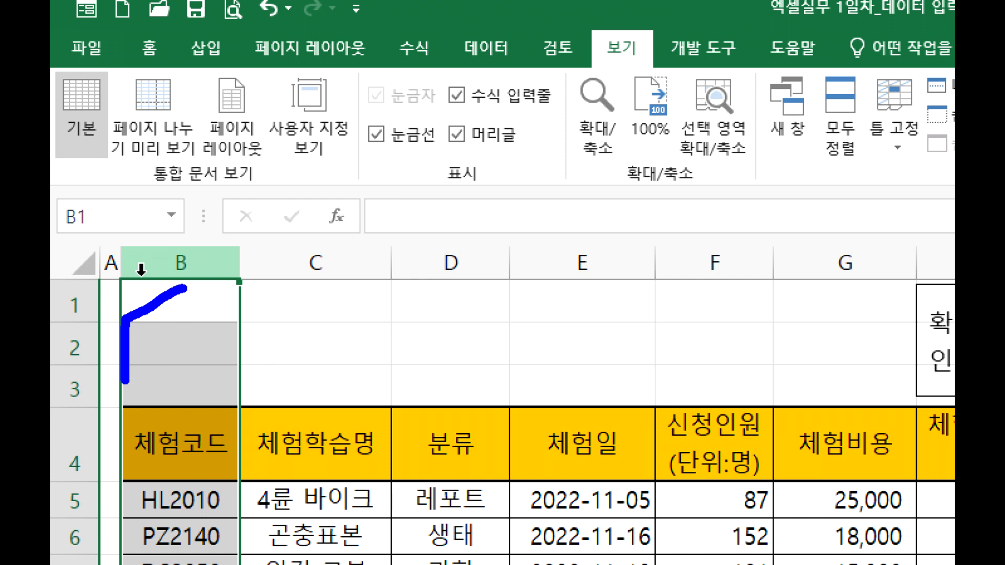
key(e)
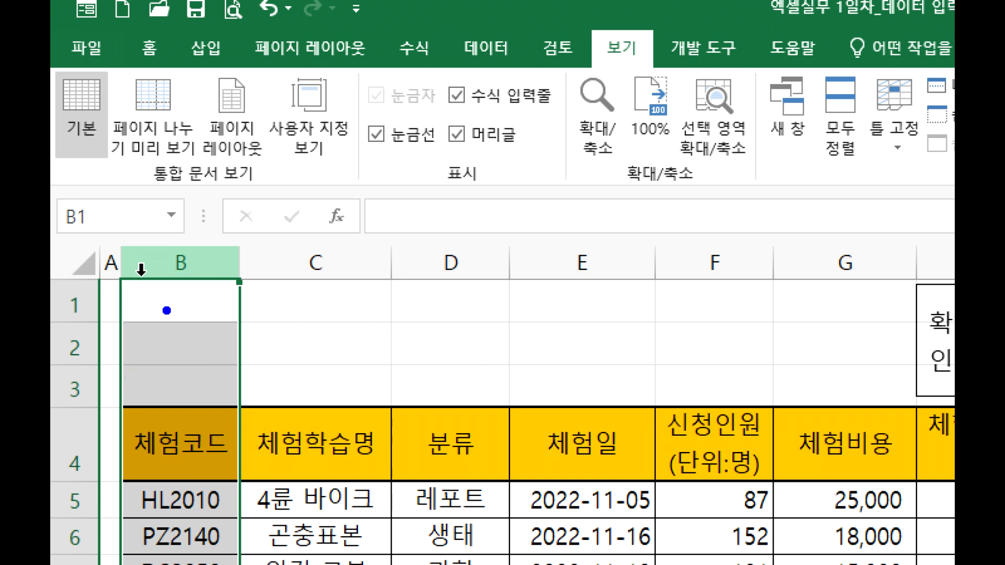
mouse_move(210, 284)
mouse_down()
mouse_move(129, 397)
mouse_move(813, 388)
mouse_move(850, 281)
mouse_move(209, 284)
mouse_up()
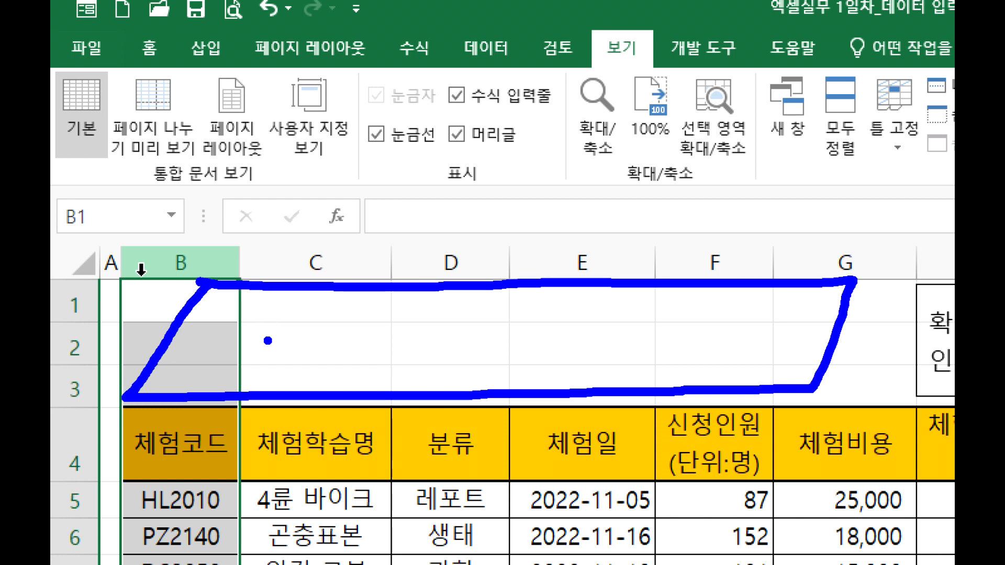
key(Escape)
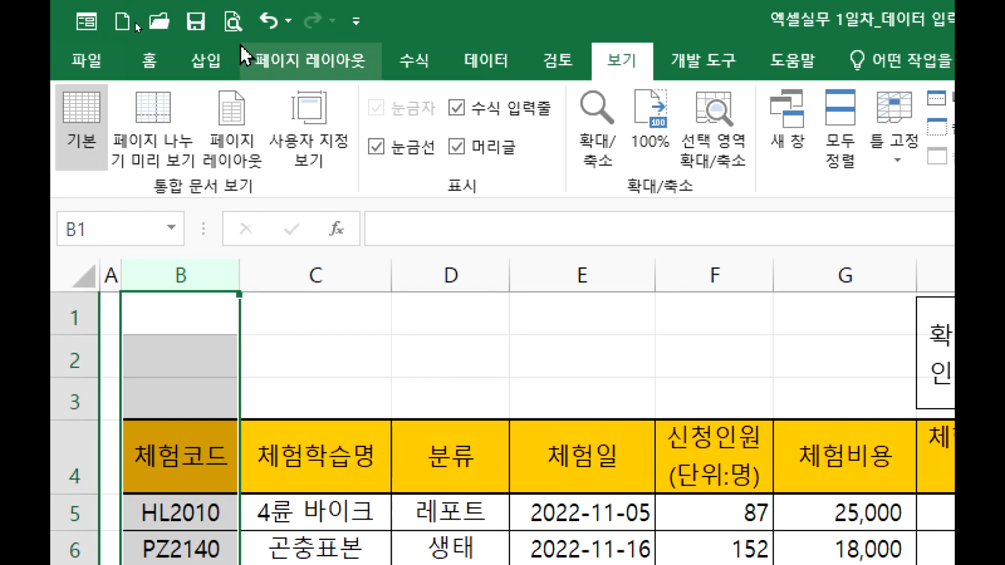
Draw a parallelogram shape across columns B to G in rows 1 to 3 and slightly adjust its slant.
click(201, 61)
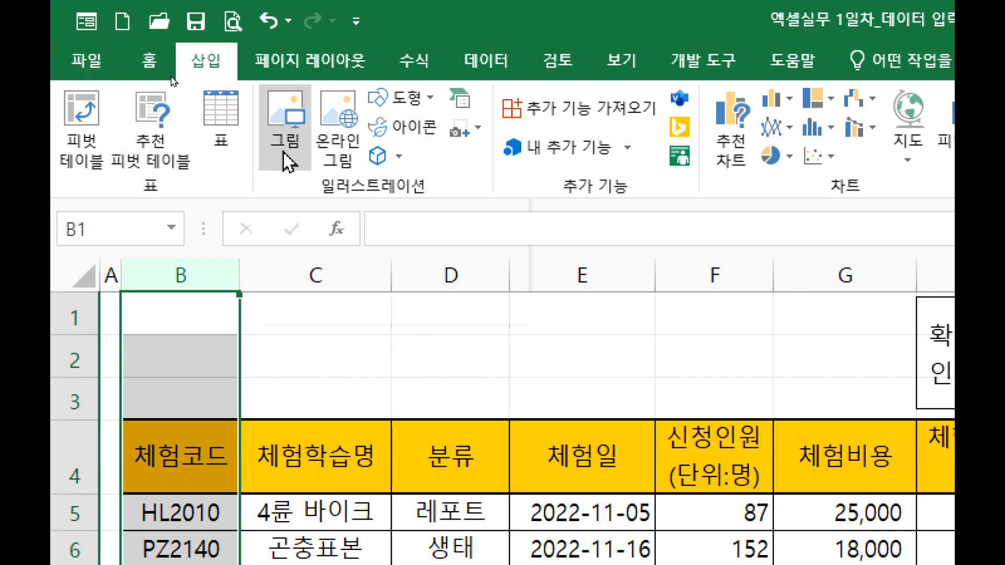
click(433, 105)
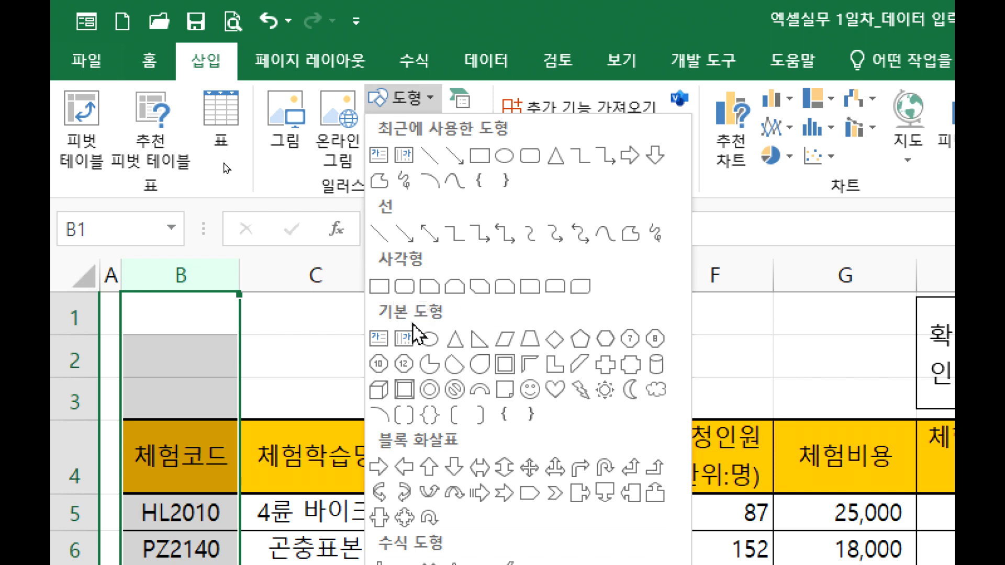
click(505, 339)
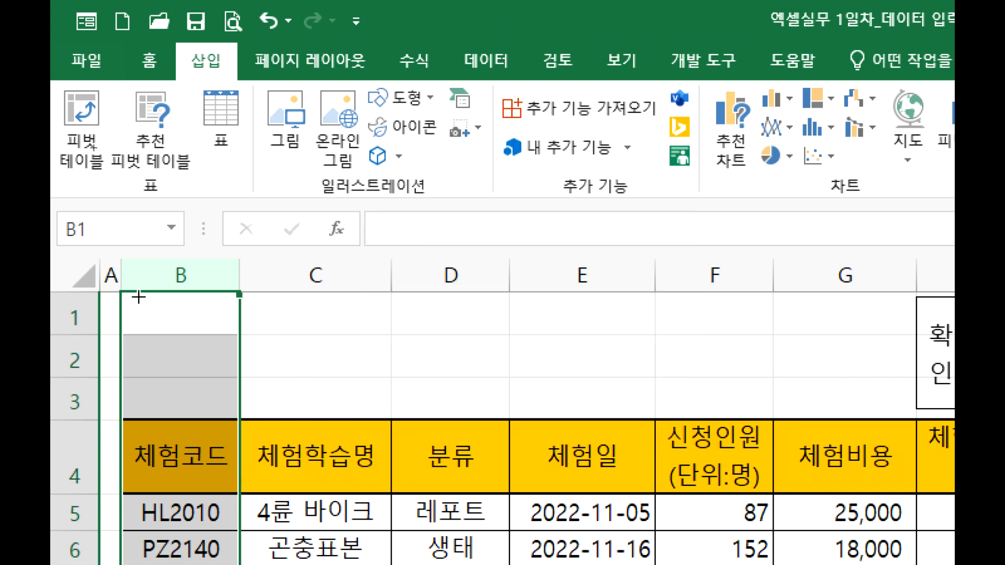
mouse_move(129, 296)
mouse_down()
mouse_move(617, 381)
mouse_move(767, 390)
mouse_move(841, 414)
mouse_up()
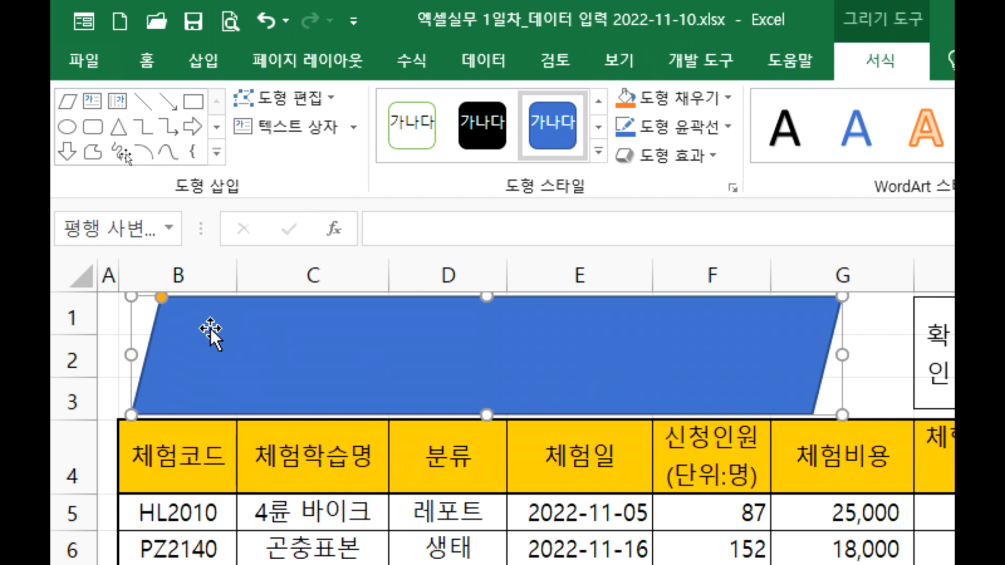
mouse_move(163, 296)
mouse_down()
mouse_move(233, 299)
mouse_move(161, 297)
mouse_up()
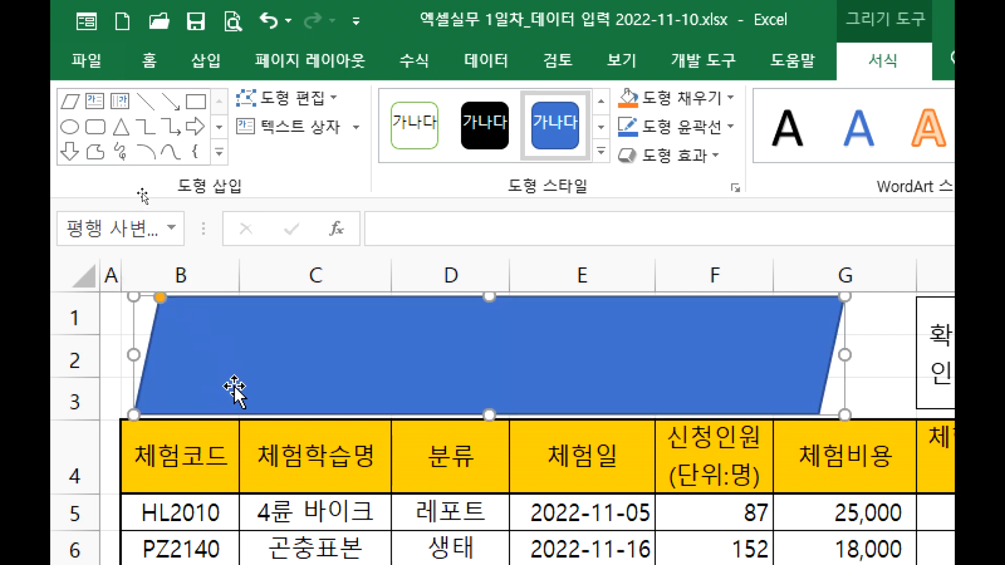
Enter the title text 체험학습 신청 현황 in the parallelogram.
text(ㅊㅔ험학습)
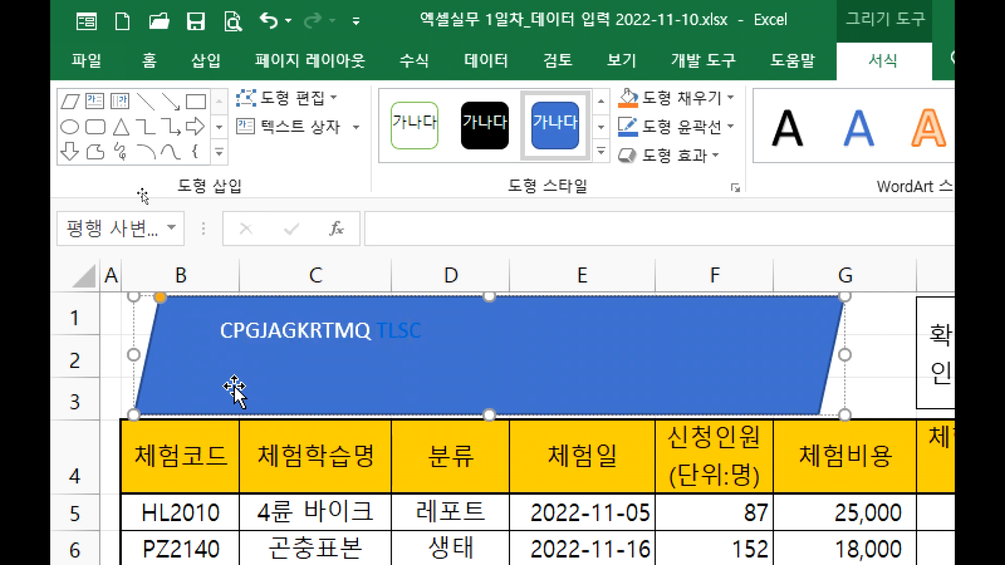
key(ctrl+a)
key(Hangul)
text(체험학습)
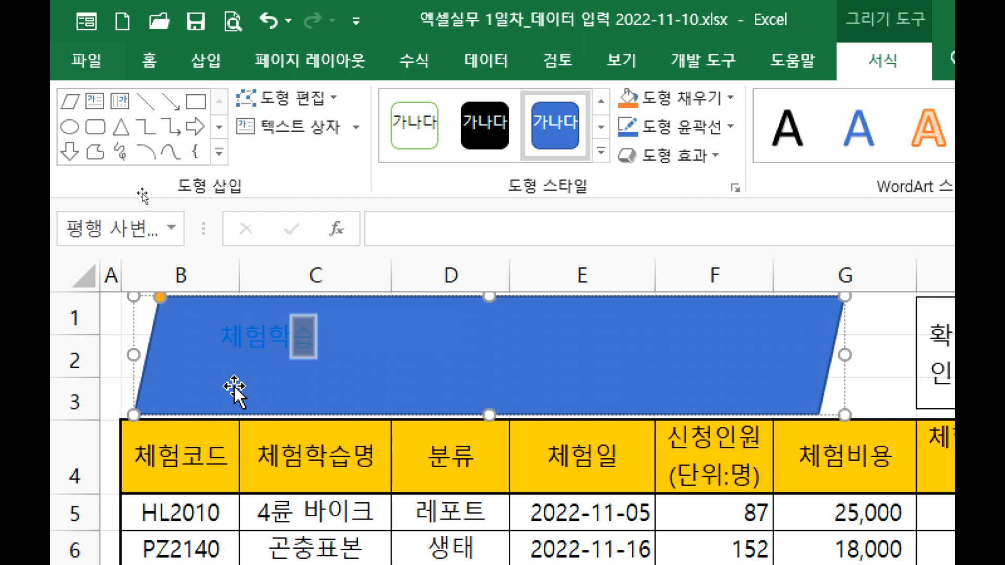
text( 신청 현호)
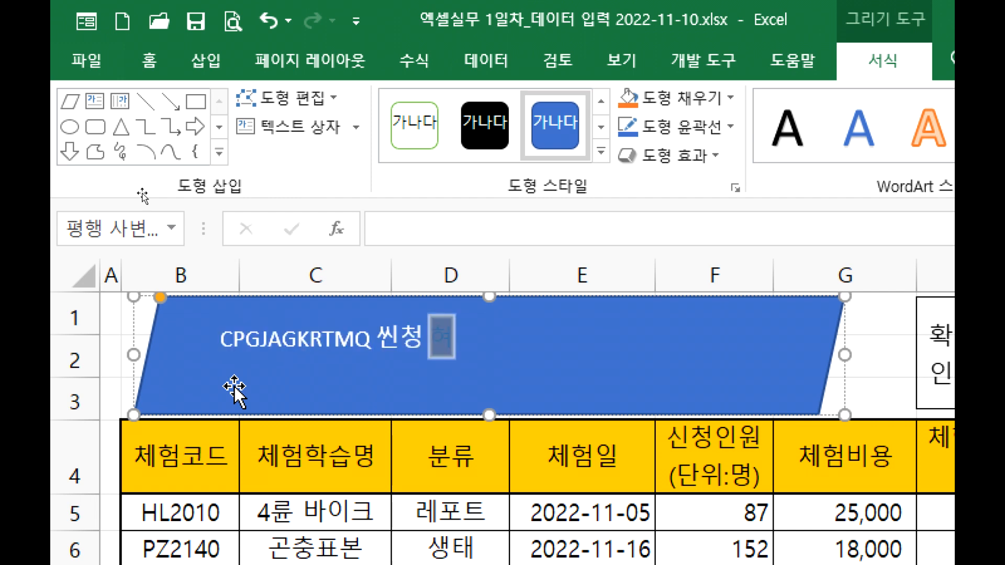
key(Left)
key(Left)
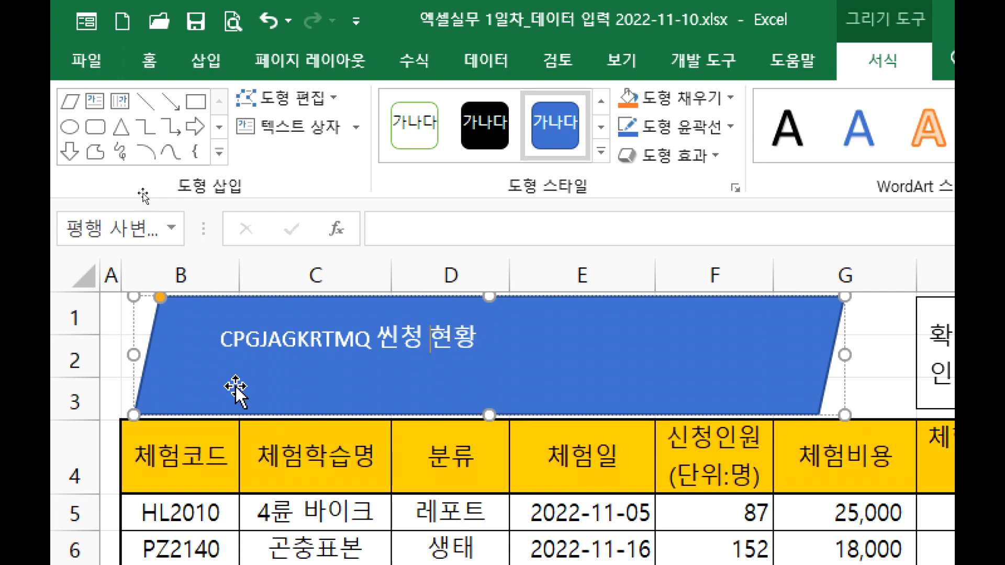
Correct the garbled beginning of the parallelogram's text so the title reads 체험학습 신청 현황.
key(BackSpace)
key(BackSpace)
key(BackSpace)
key(BackSpace)
key(BackSpace)
key(BackSpace)
key(BackSpace)
key(BackSpace)
key(BackSpace)
key(BackSpace)
key(BackSpace)
key(BackSpace)
key(BackSpace)
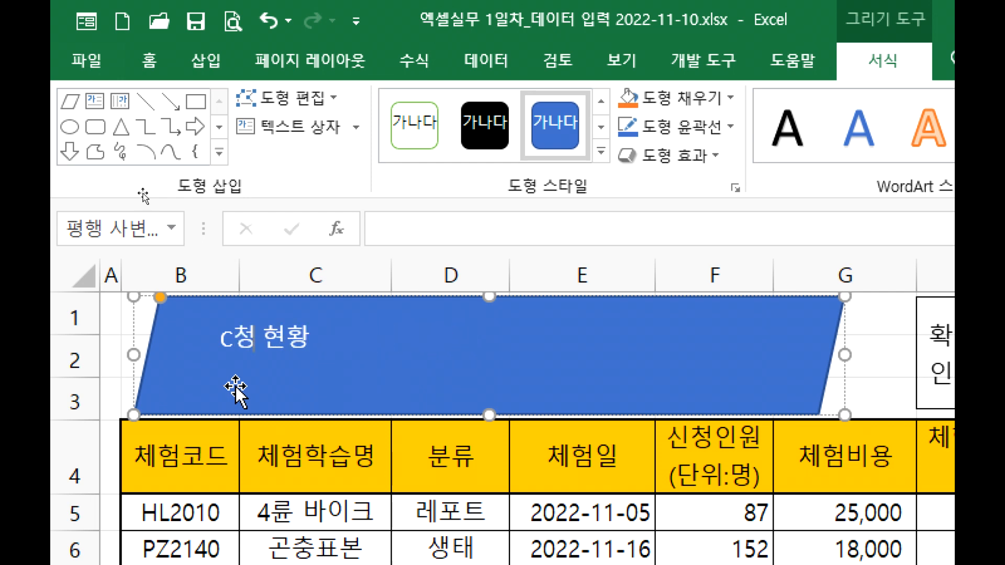
text(ㅊㅔ험학습 )
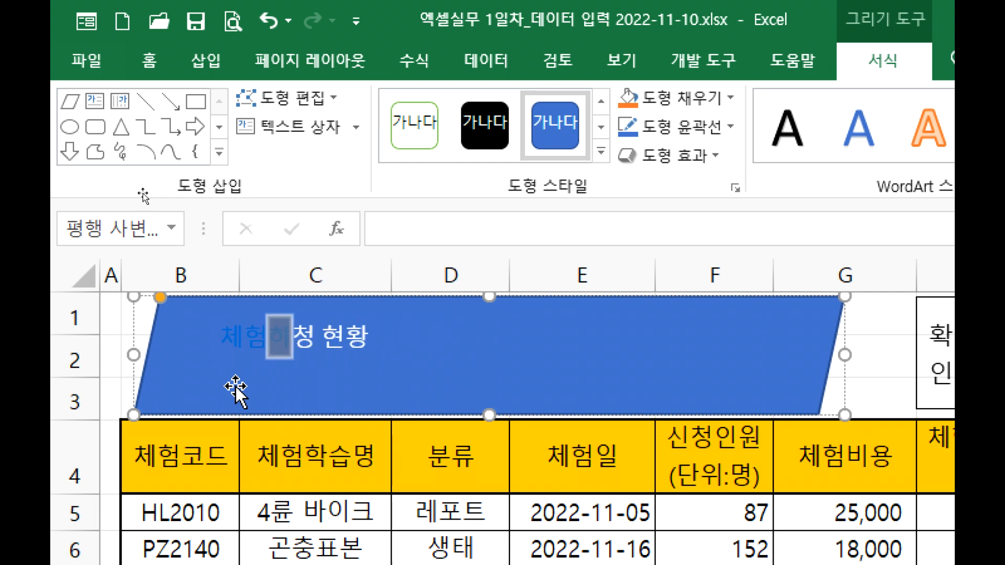
text(TLS)
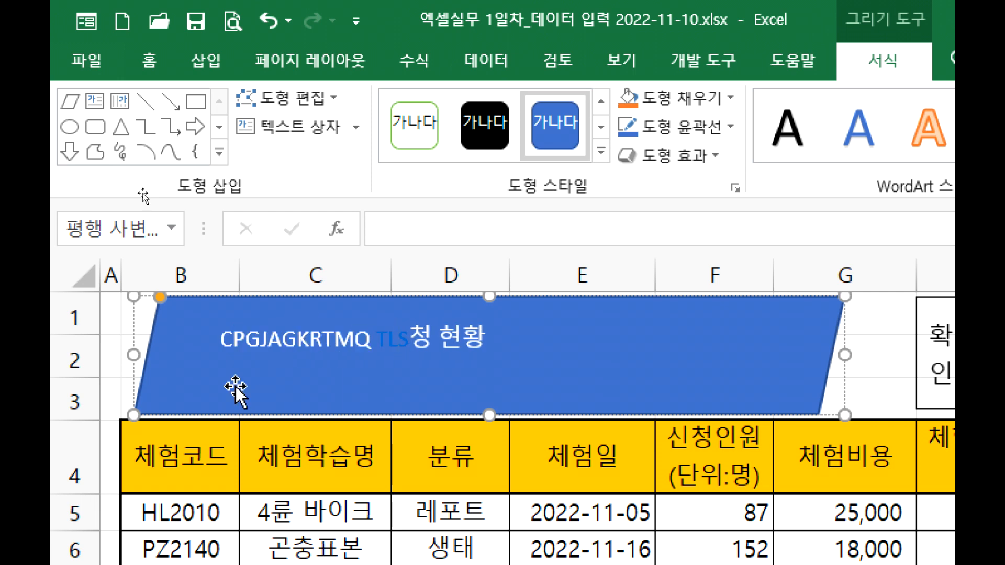
key(BackSpace)
key(BackSpace)
key(BackSpace)
key(Hangul)
text(시)
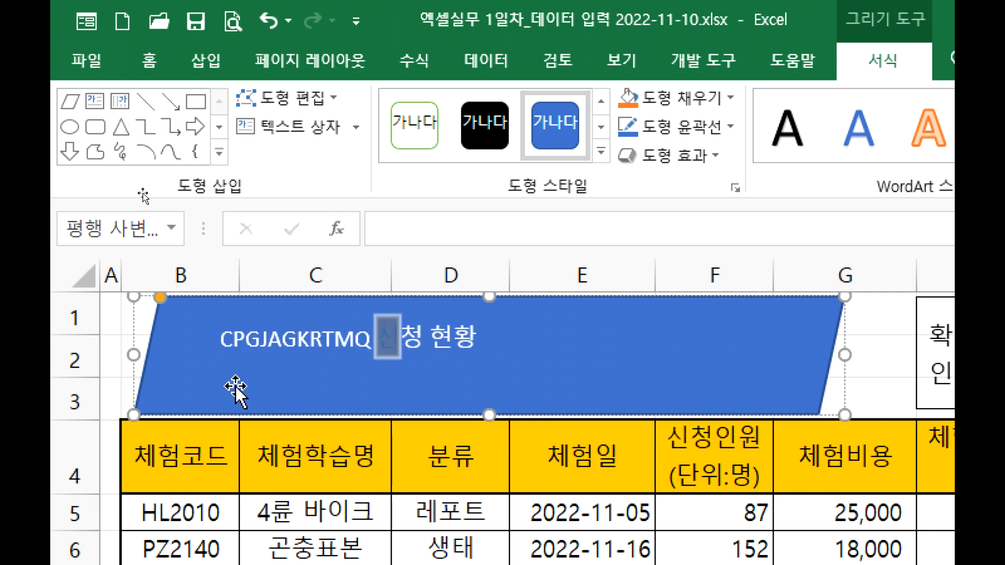
text(ㄴ)
key(Left)
key(shift+Home)
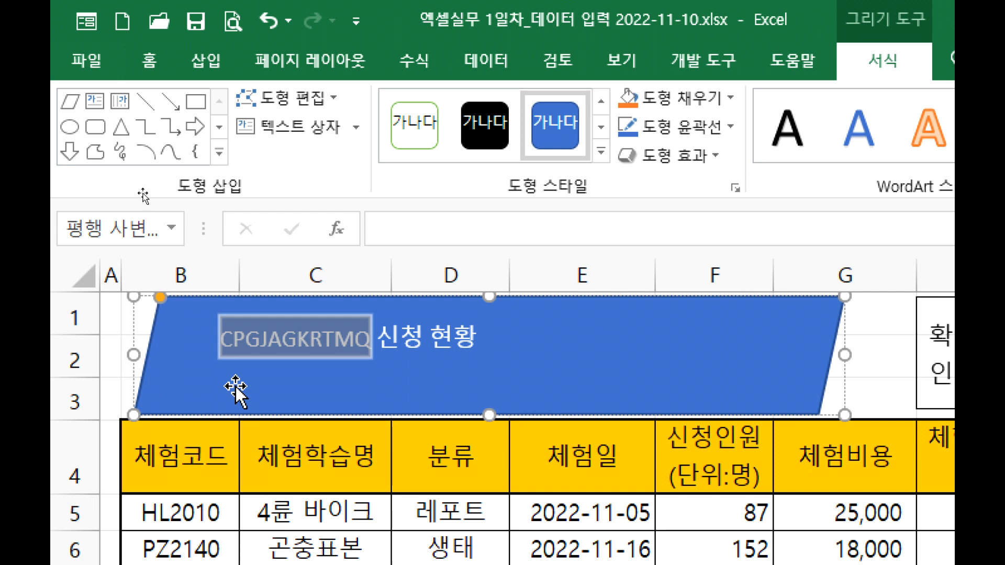
text(체험하)
text(습)
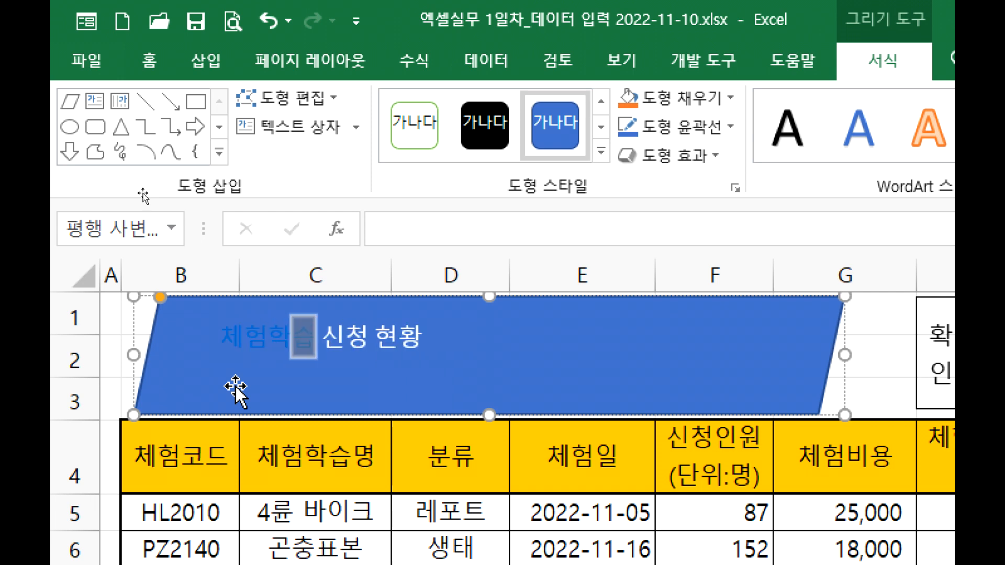
key(Right)
key(Escape)
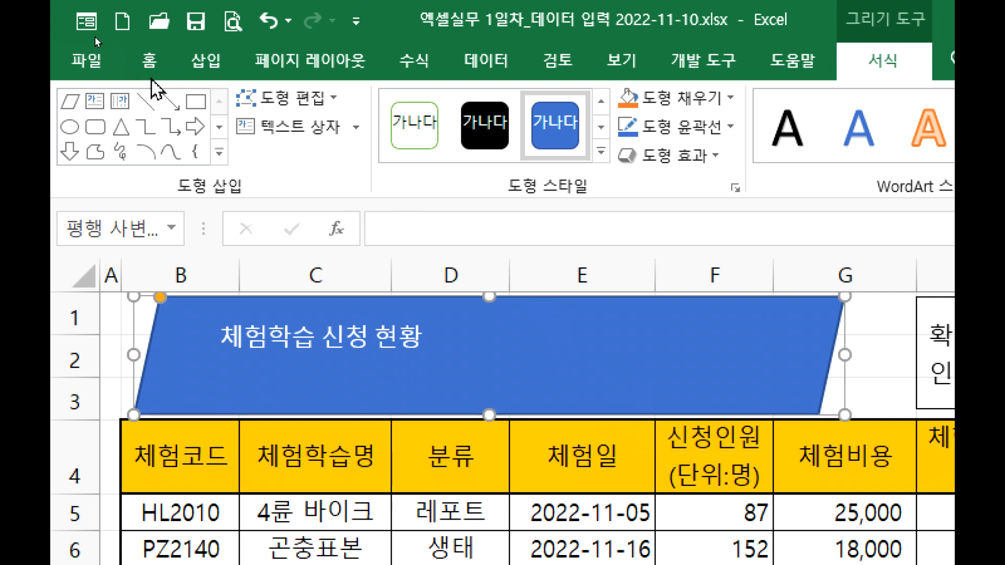
Center the parallelogram's title text both horizontally and vertically.
click(145, 62)
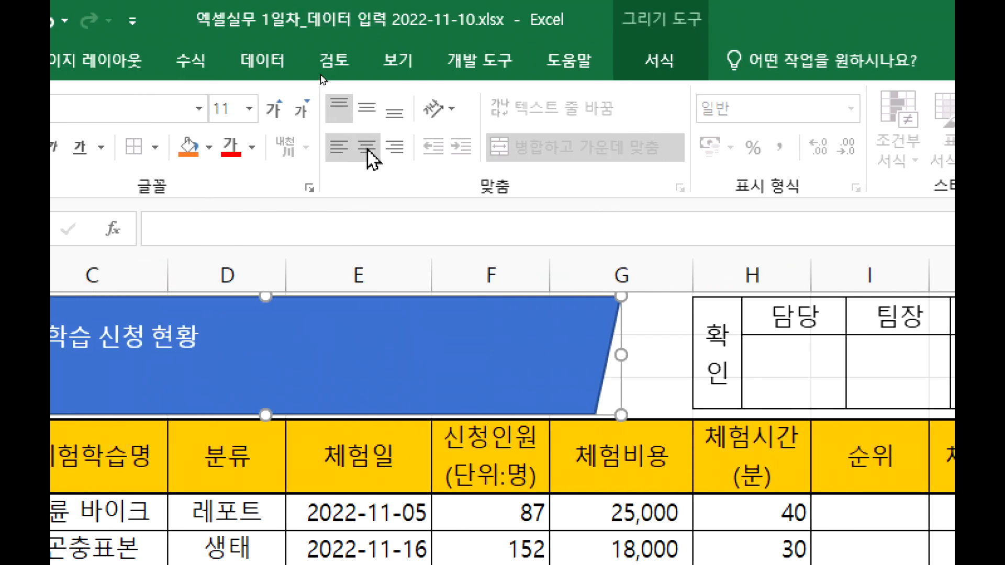
click(367, 148)
click(366, 110)
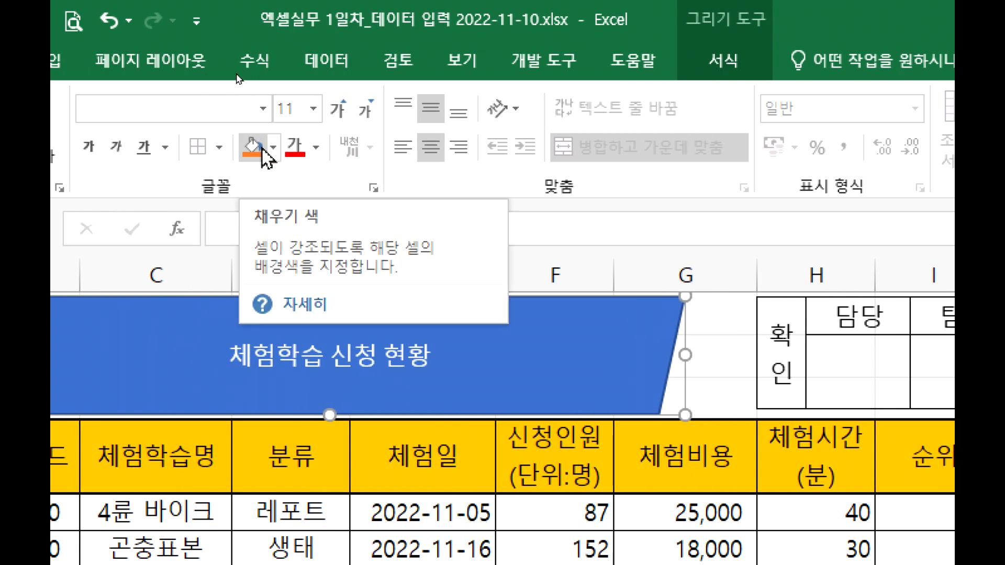
Set the parallelogram's text color to black and its fill to the standard yellow (노랑).
click(317, 147)
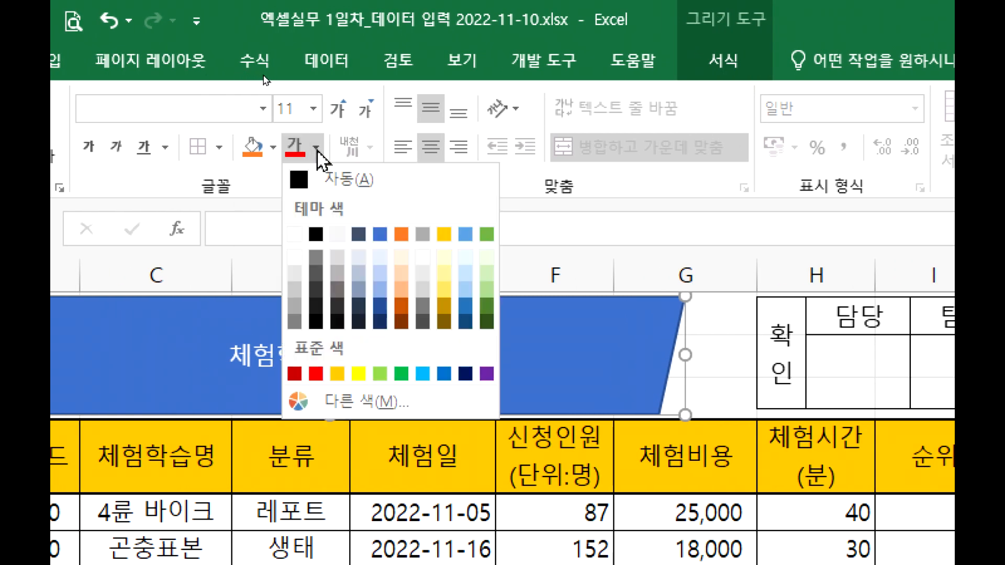
click(315, 234)
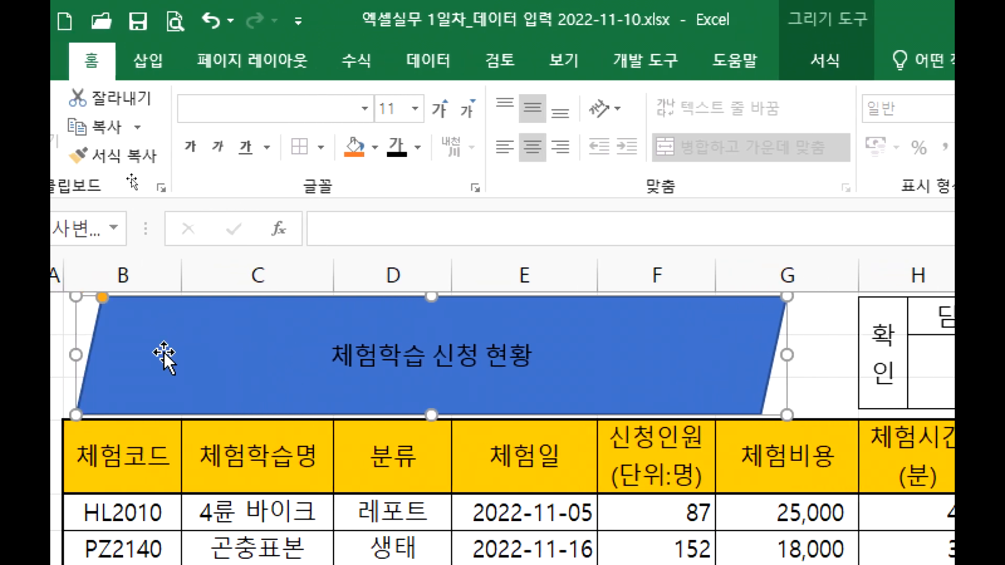
click(394, 147)
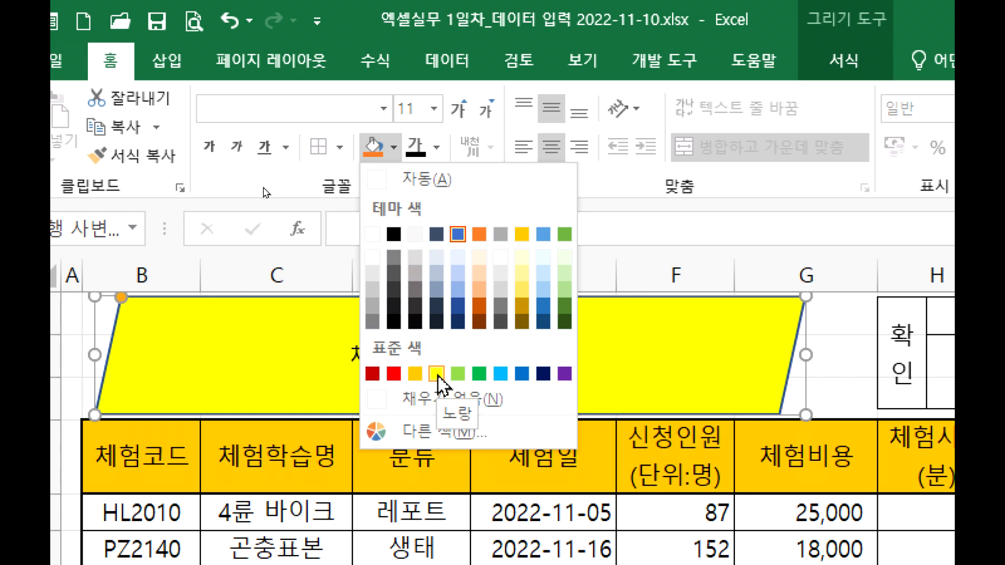
click(437, 373)
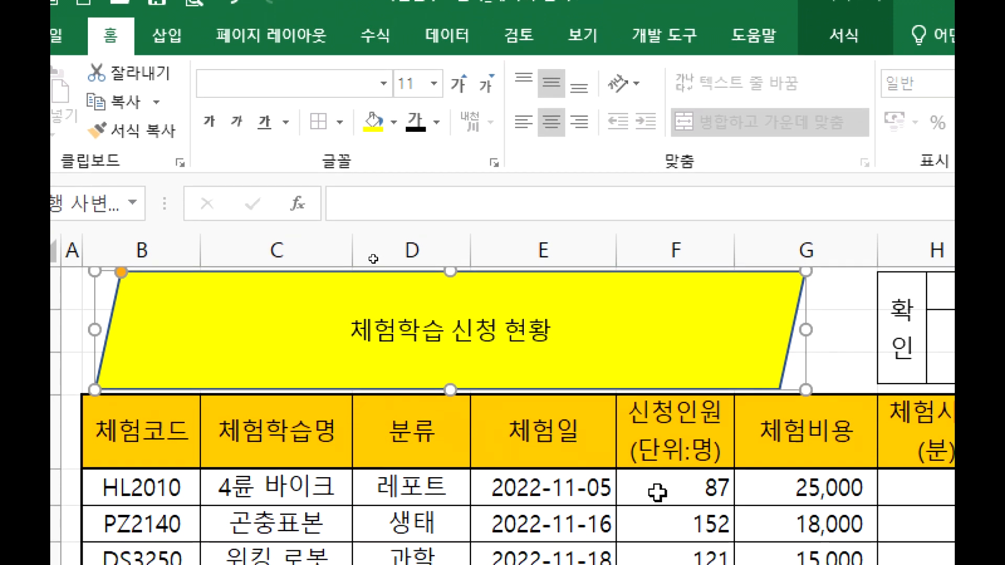
Set the font of cell F5 in the 신청인원 column to 굴림.
click(656, 492)
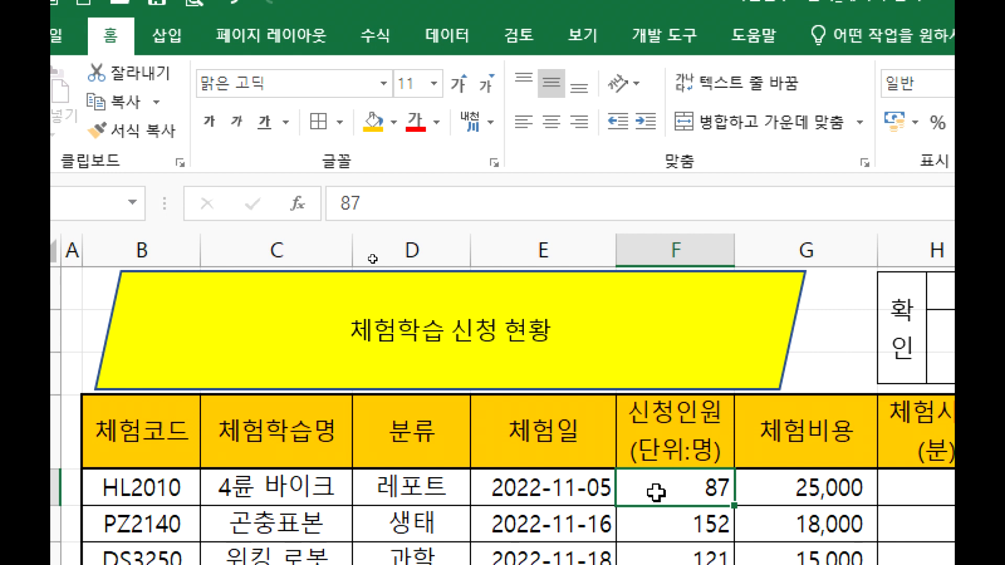
click(384, 84)
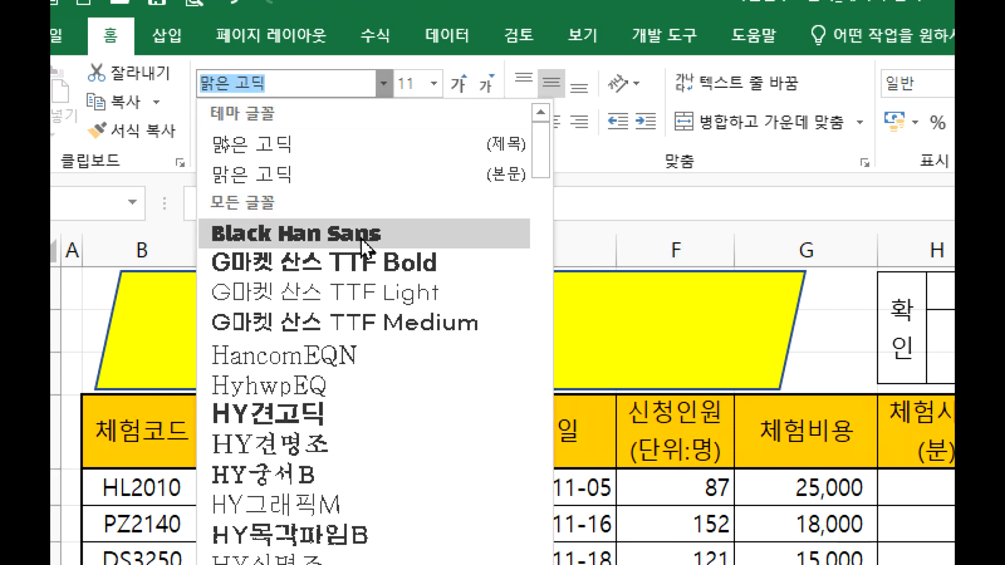
scroll(336, 366, down, 10)
scroll(343, 366, up, 3)
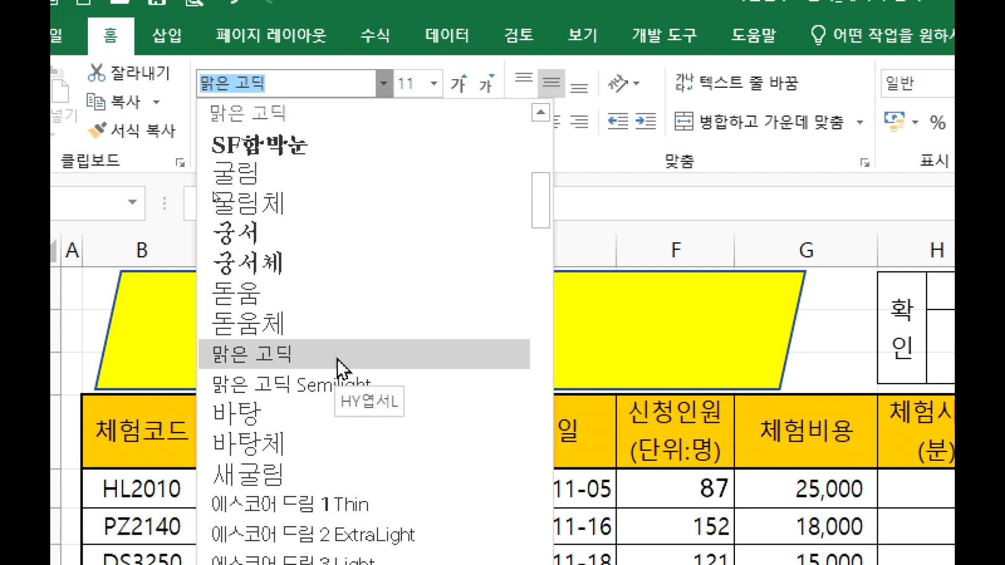
click(298, 174)
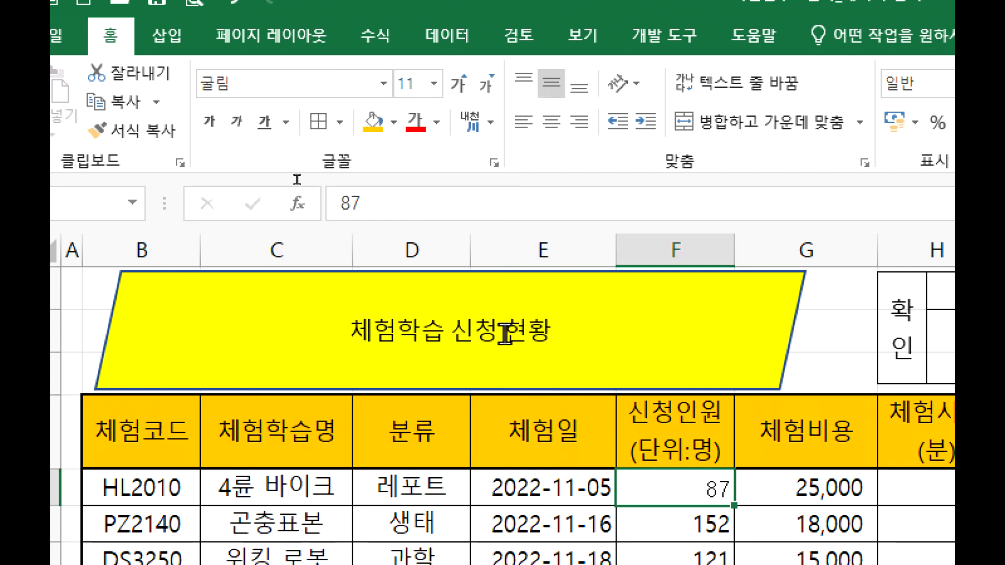
Increase the font size of cell F5 in the 신청인원 column to 24 and make it bold.
click(459, 89)
click(459, 89)
click(460, 89)
click(459, 89)
click(460, 89)
click(459, 89)
click(459, 88)
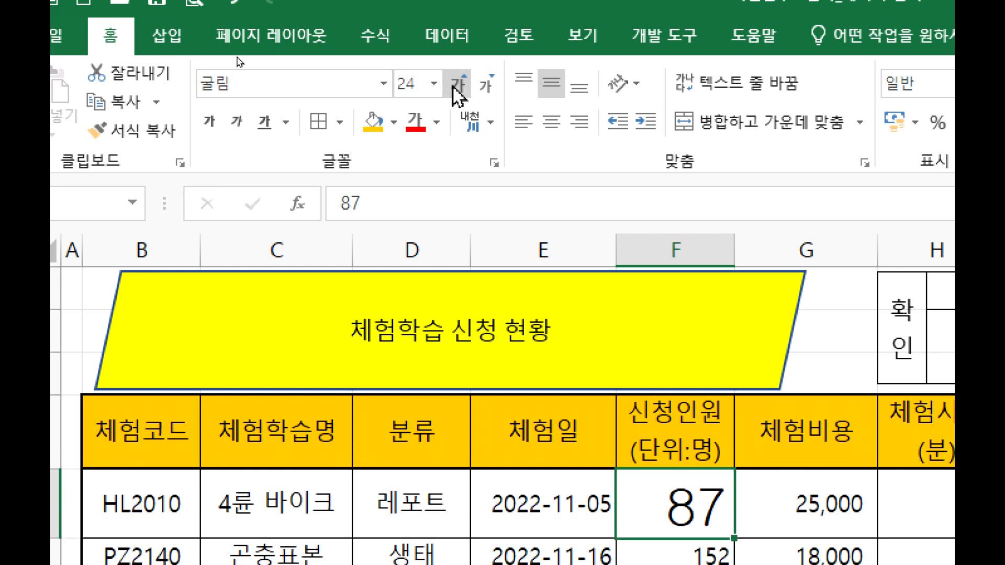
click(210, 124)
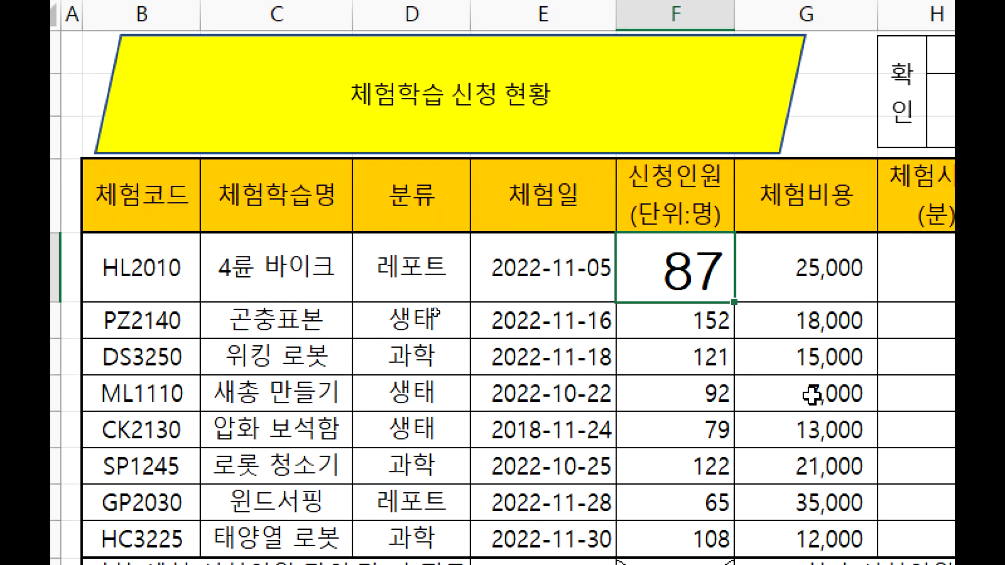
Undo the trial font formatting on cell F5.
key(ctrl+z)
key(ctrl+z)
key(ctrl+z)
key(ctrl+z)
key(ctrl+z)
key(ctrl+z)
key(ctrl+z)
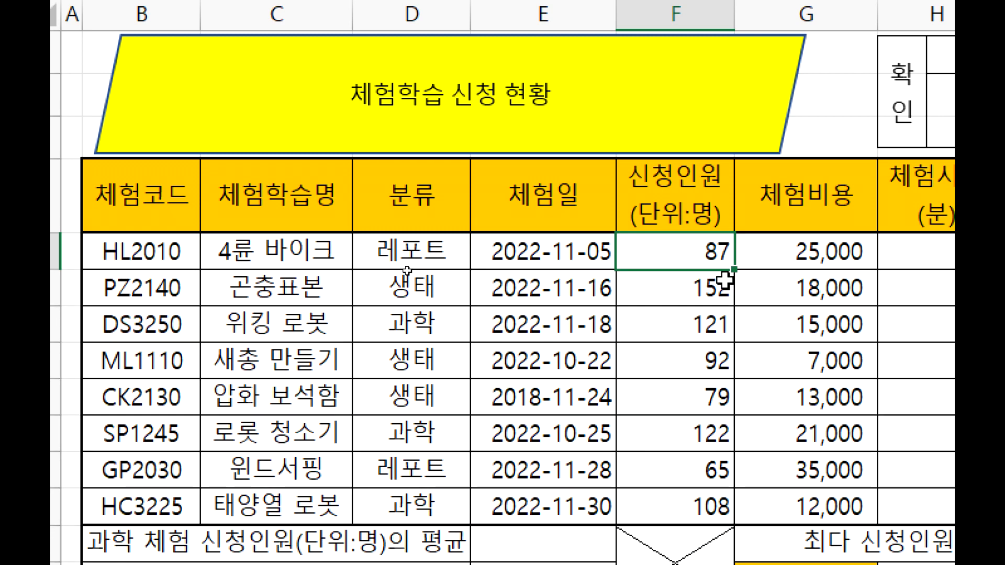
Set the font of the parallelogram's title text to 굴림.
click(333, 102)
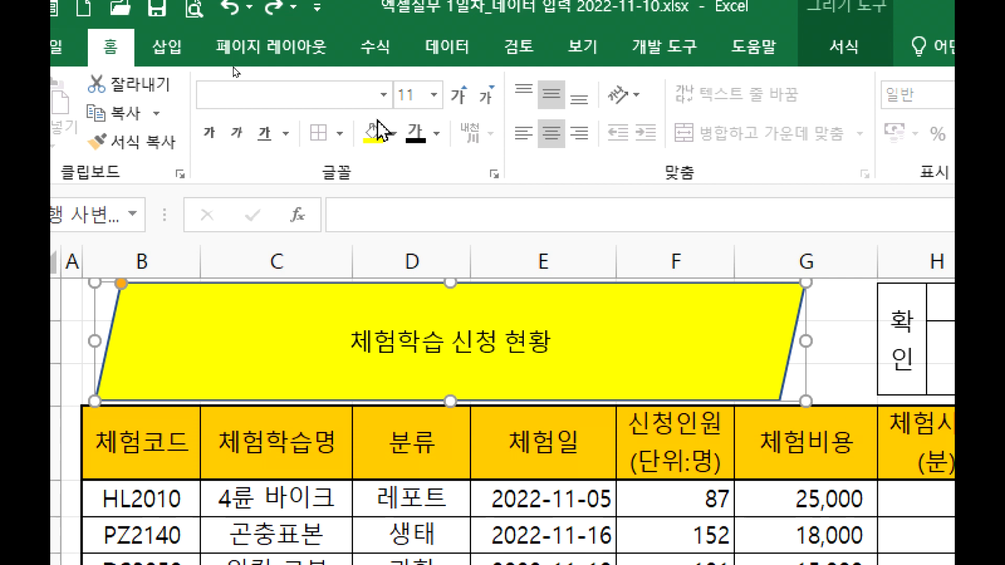
click(383, 95)
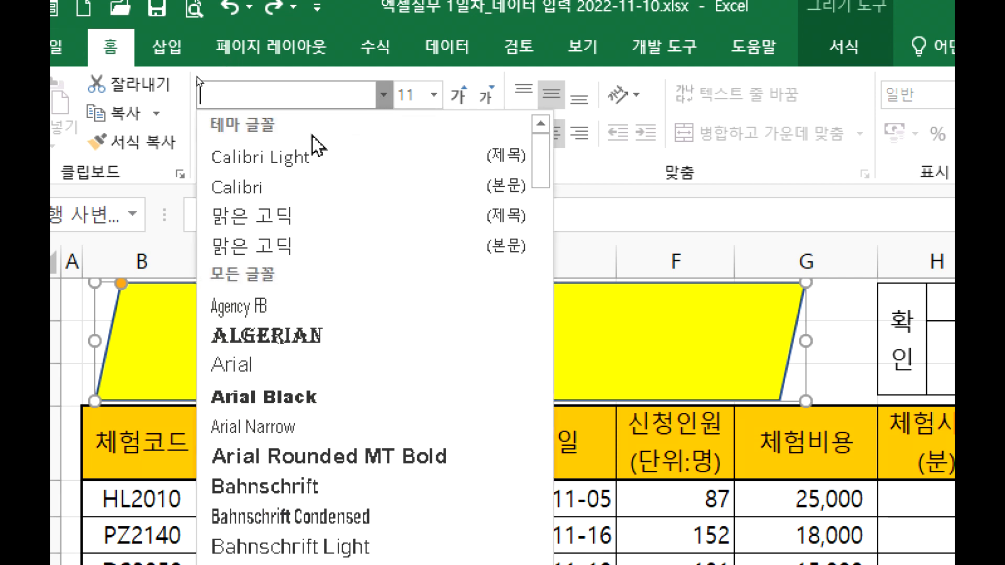
scroll(270, 324, down, 12)
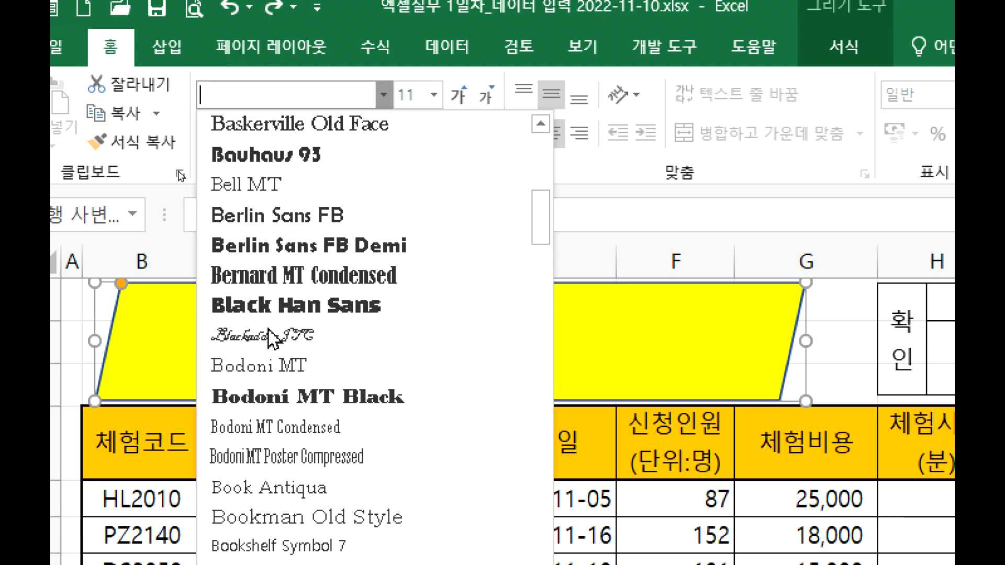
scroll(271, 337, down, 15)
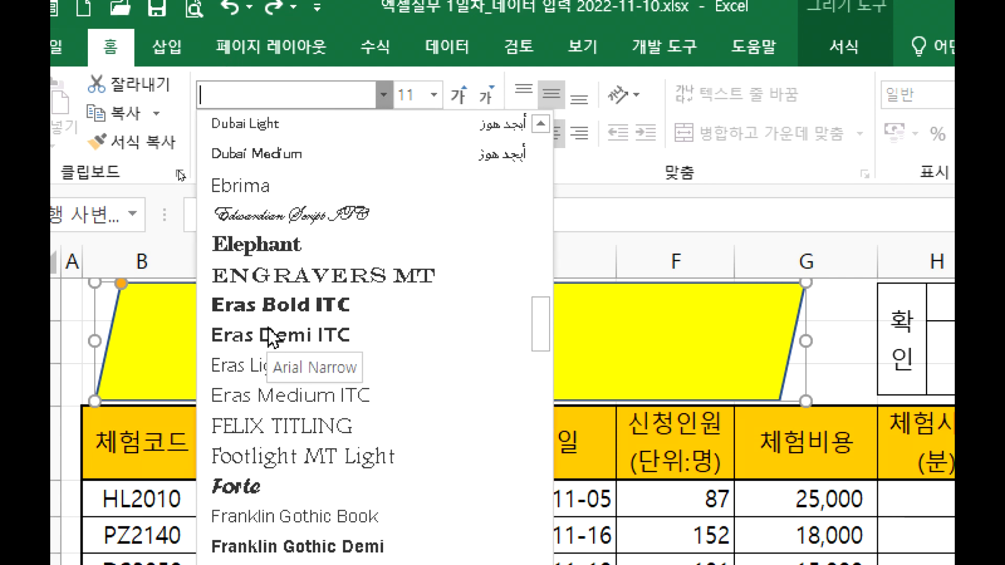
scroll(272, 329, down, 20)
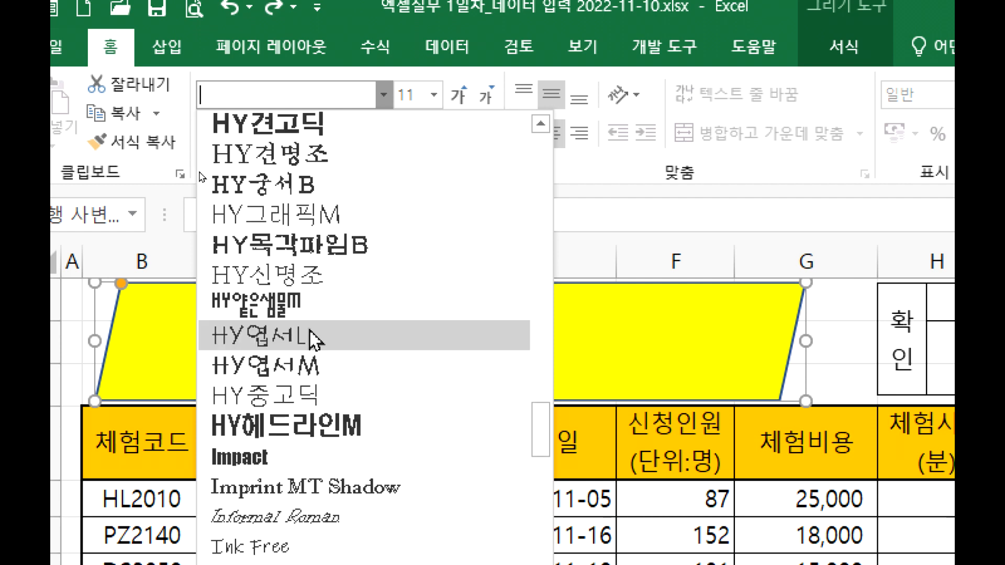
scroll(312, 331, down, 20)
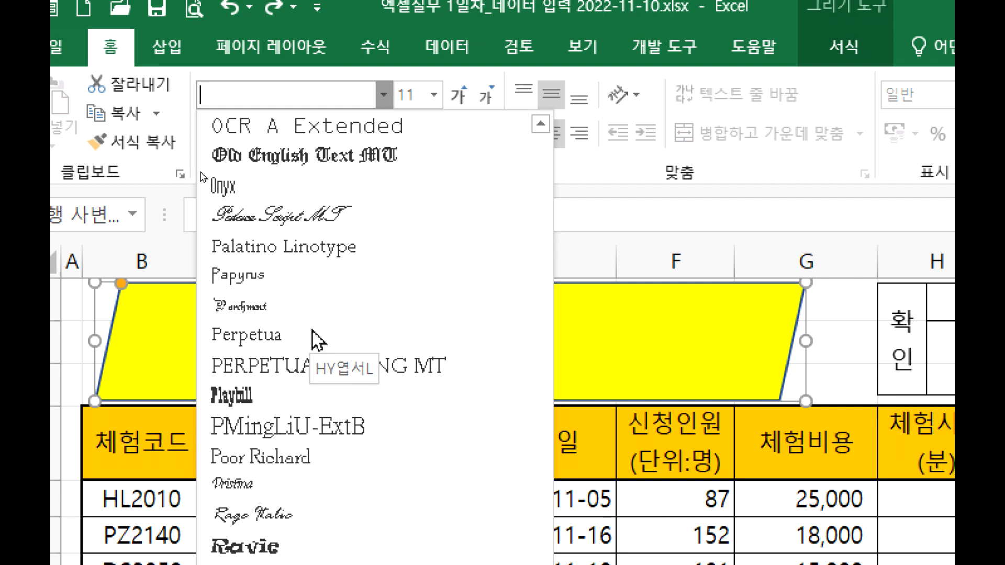
scroll(317, 341, down, 15)
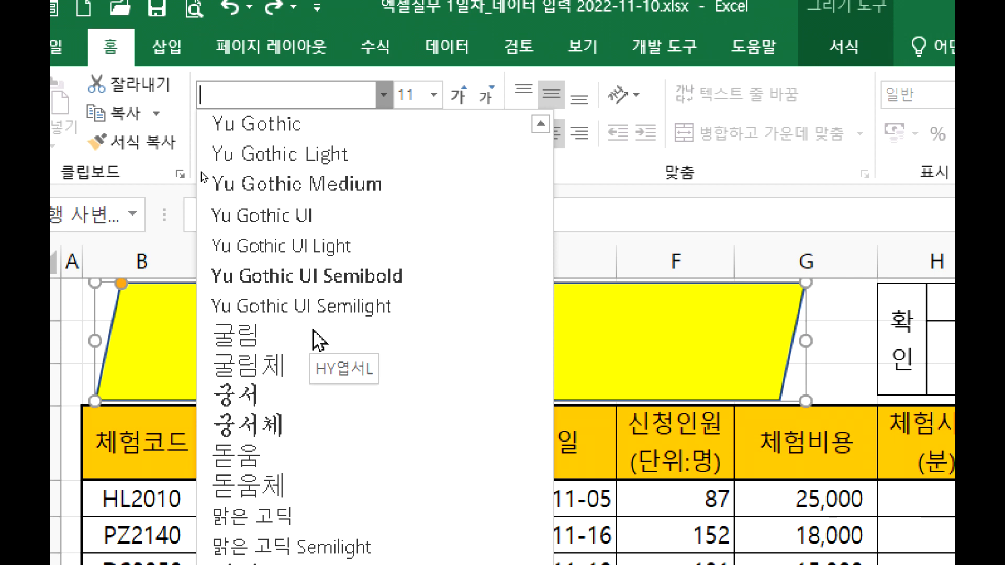
click(339, 337)
Set the parallelogram's title text to 24 pt and make it bold.
click(463, 94)
click(463, 95)
click(463, 94)
click(462, 94)
click(463, 94)
click(462, 94)
click(462, 95)
click(463, 95)
click(463, 94)
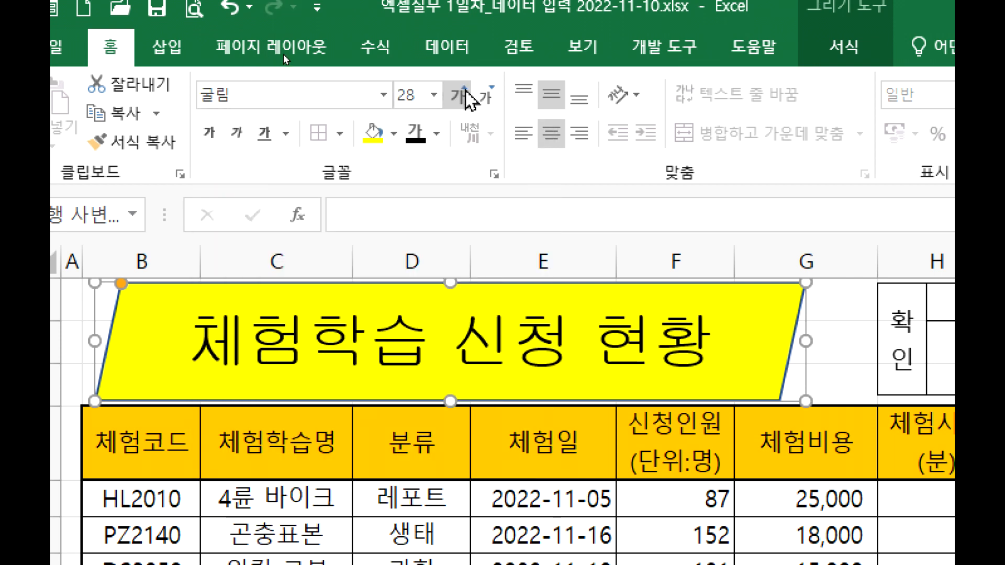
click(485, 95)
click(485, 95)
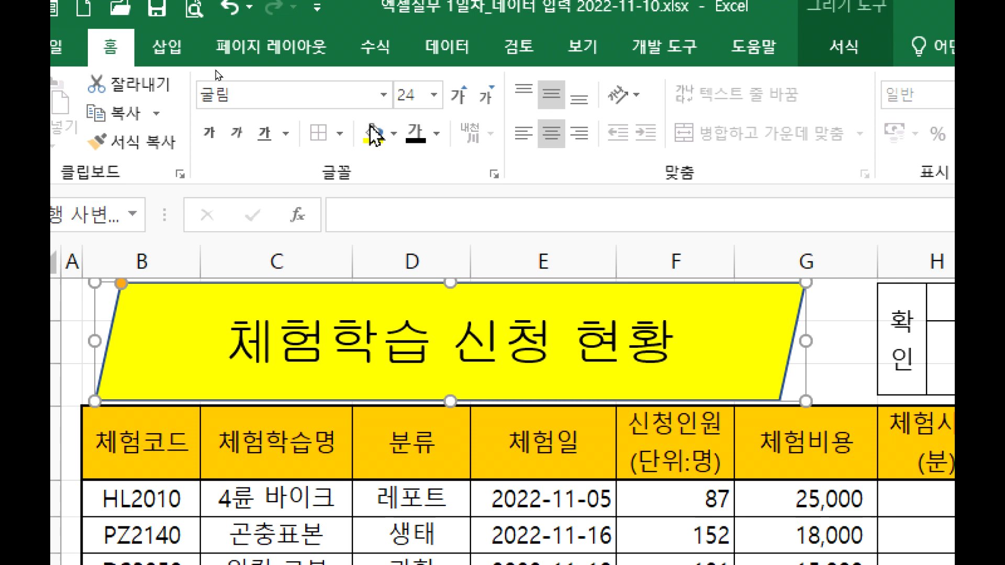
click(203, 137)
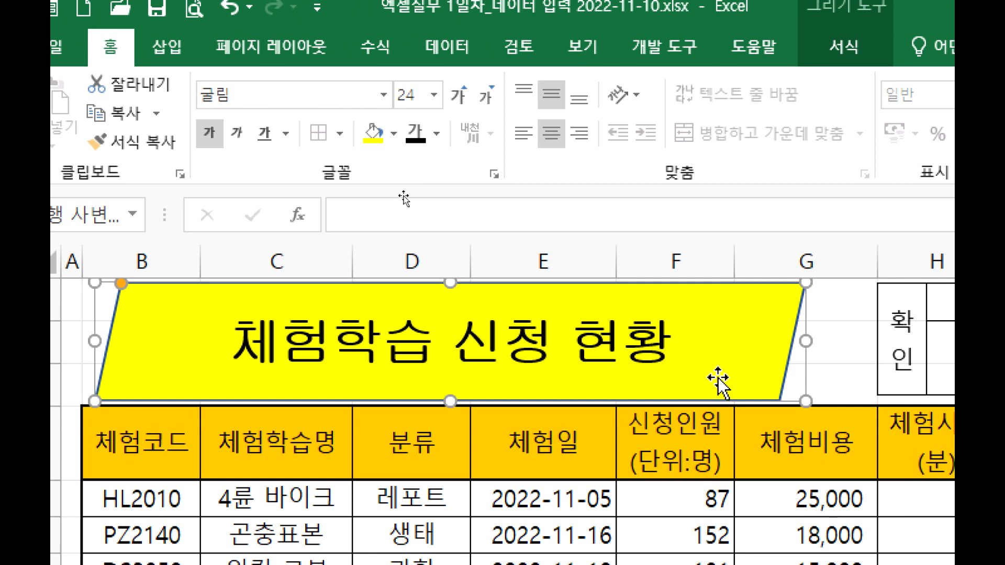
Compare the formatting tools offered for the parallelogram, a plain cell and the 확인 approval box picture.
click(853, 374)
click(720, 347)
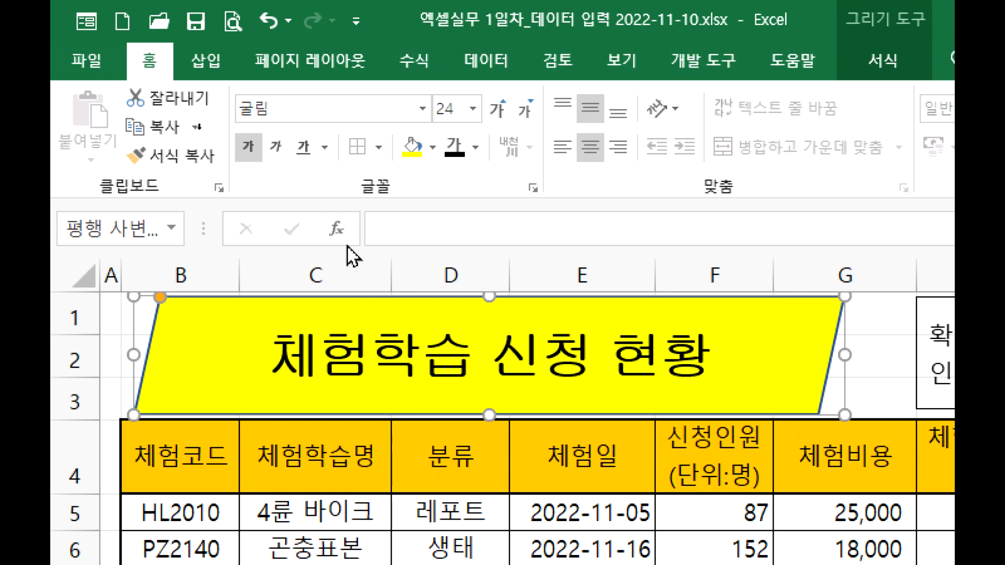
key(Escape)
click(245, 384)
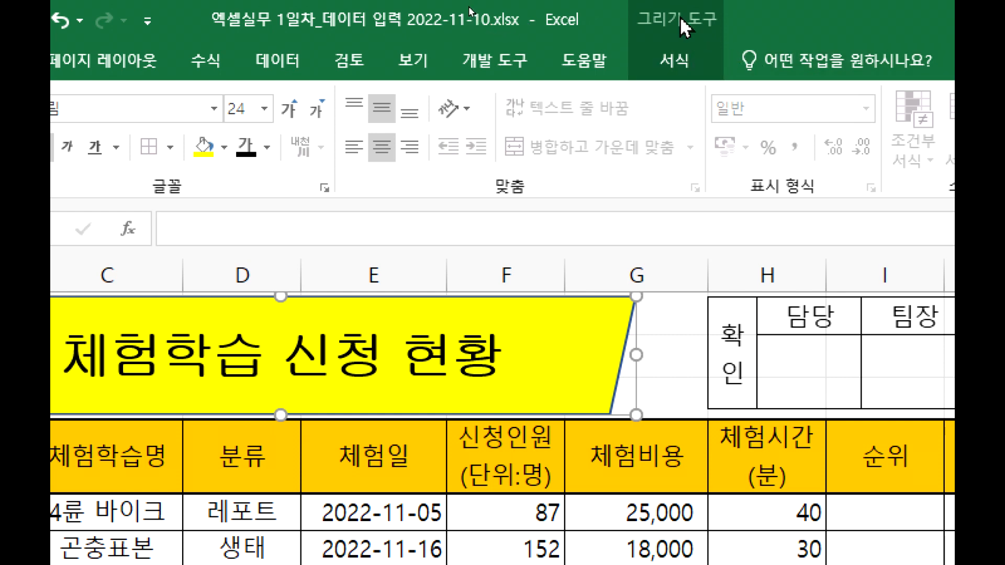
click(676, 63)
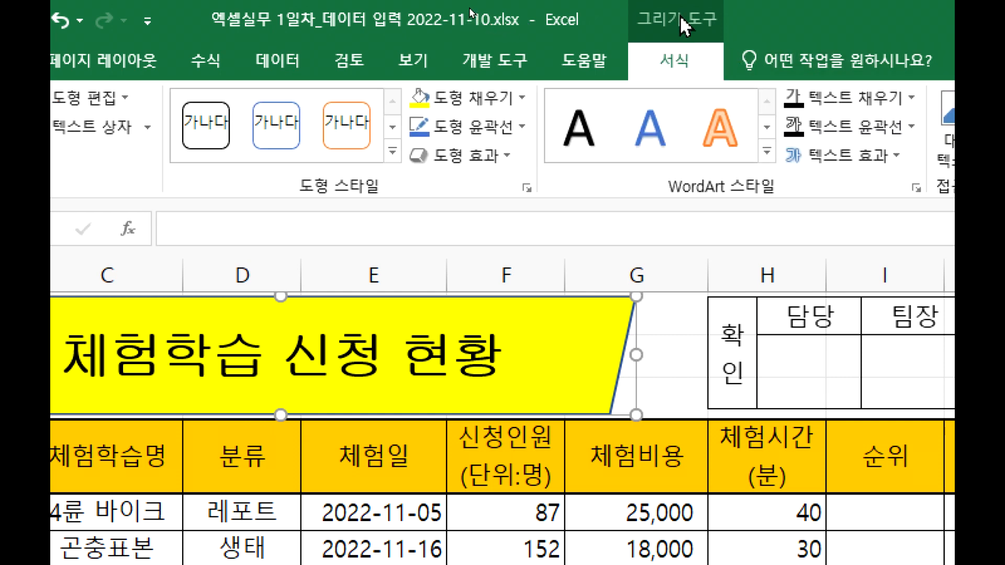
click(674, 399)
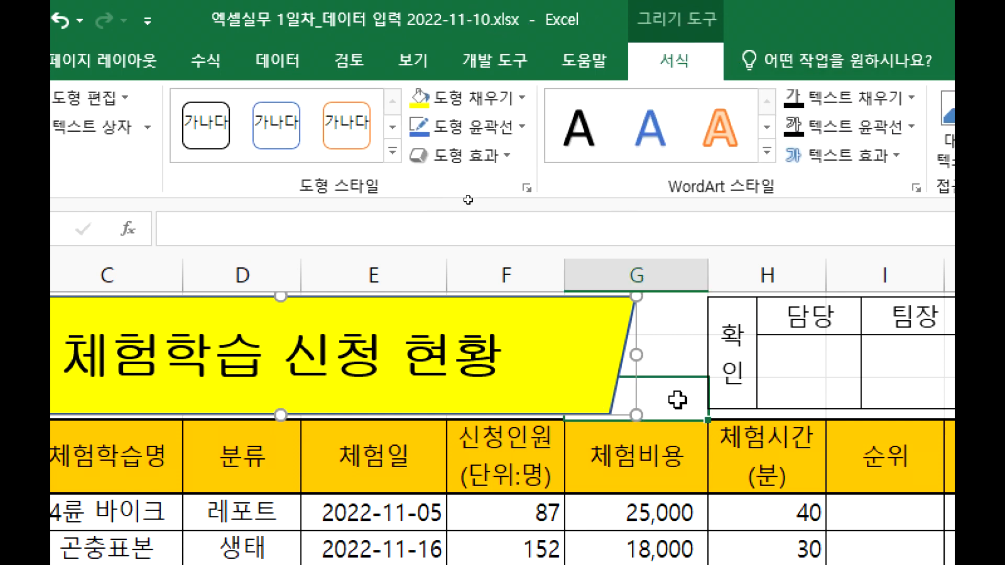
click(594, 372)
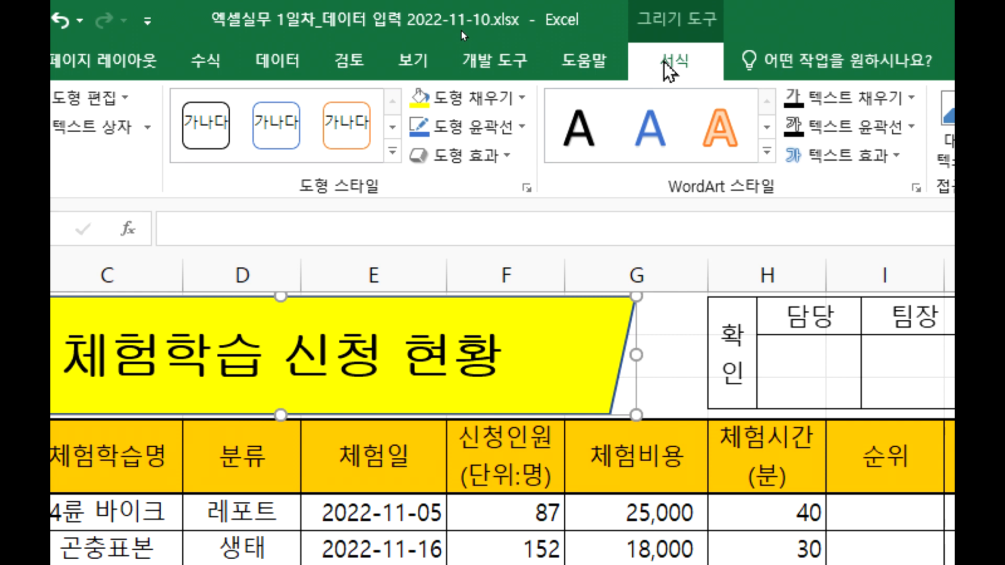
scroll(759, 468, down, 4)
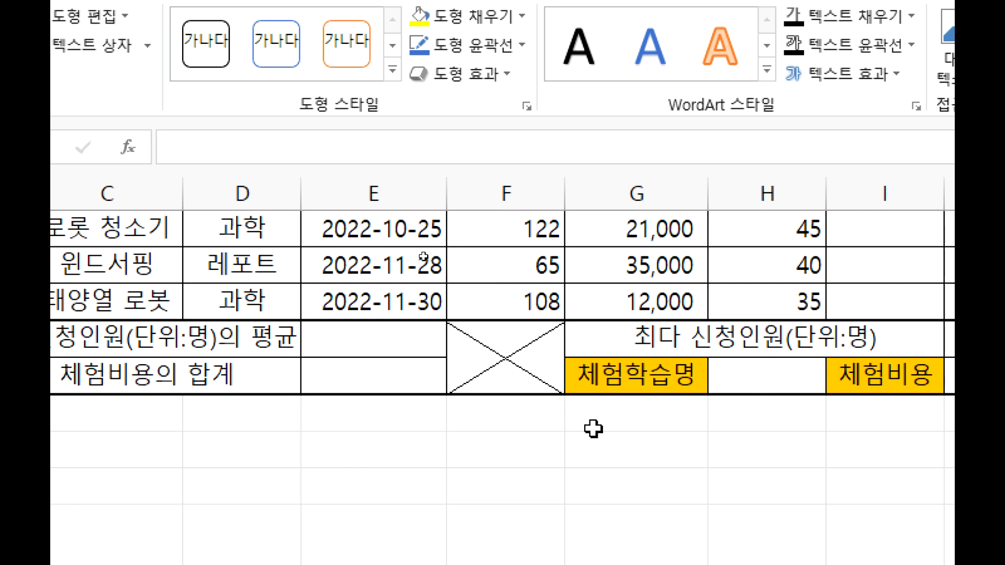
scroll(609, 425, down, 3)
click(525, 291)
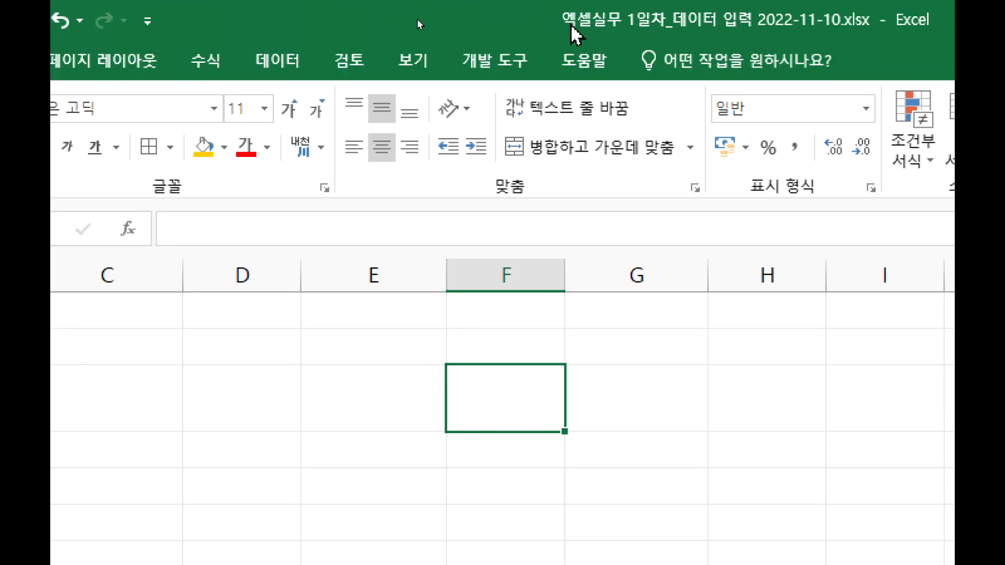
scroll(457, 332, up, 10)
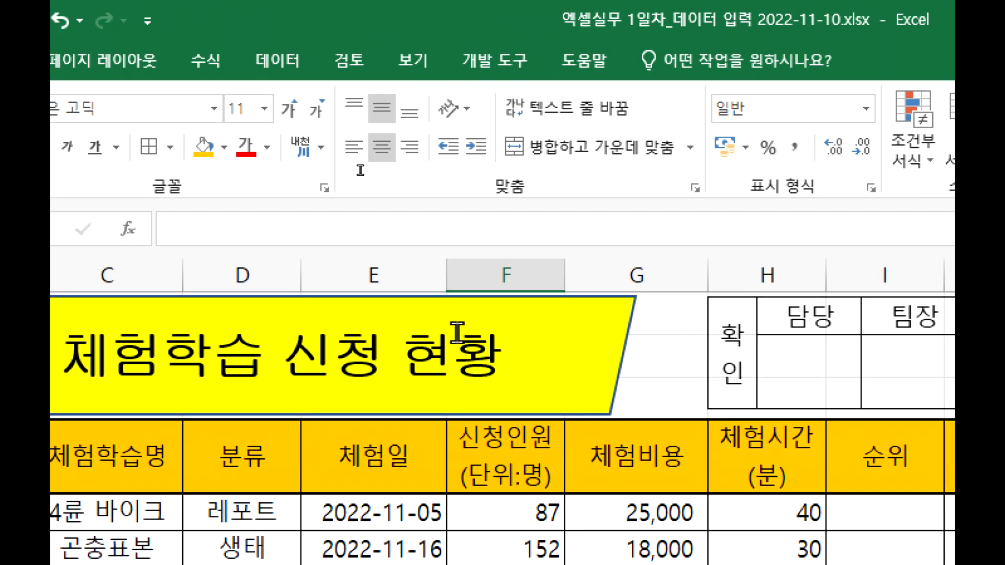
click(764, 359)
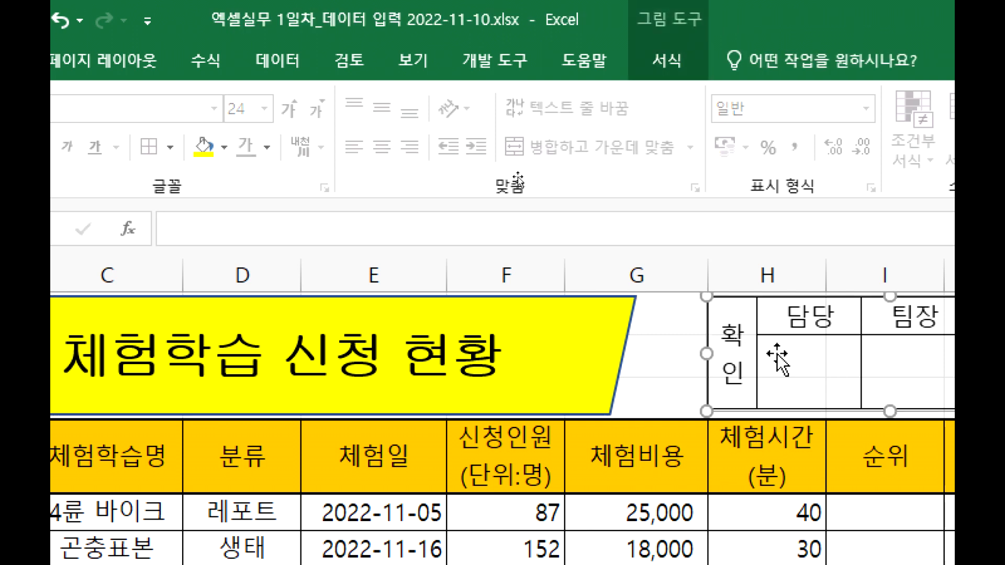
Apply the outer (바깥쪽) offset-right shadow to the parallelogram title shape and deselect it.
click(581, 341)
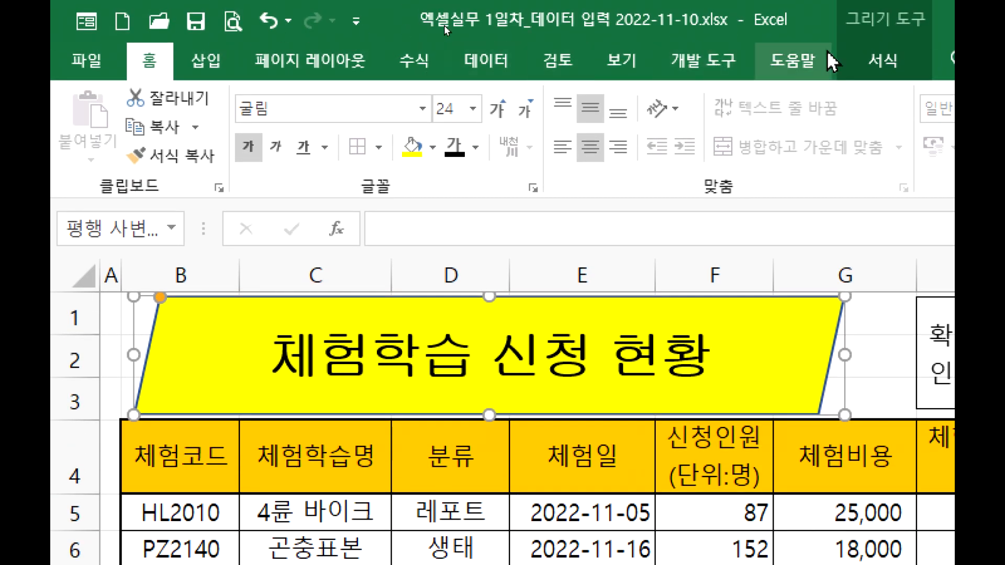
click(879, 60)
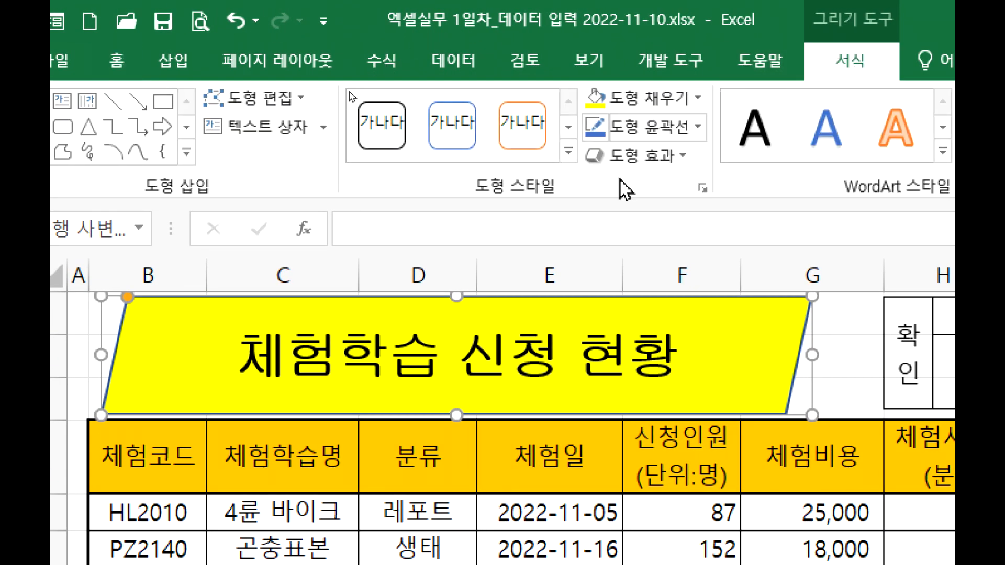
click(642, 166)
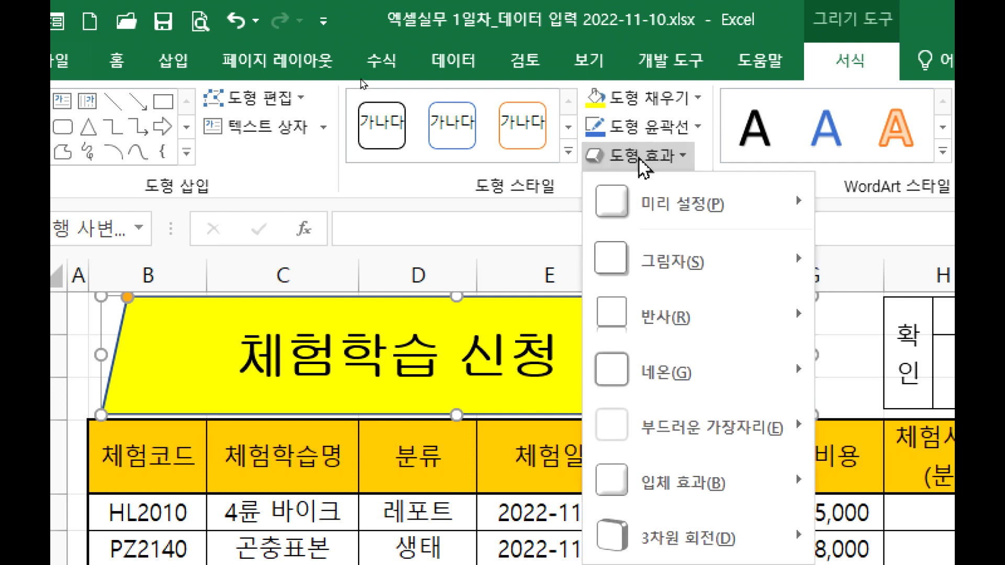
mouse_move(655, 257)
mouse_move(689, 274)
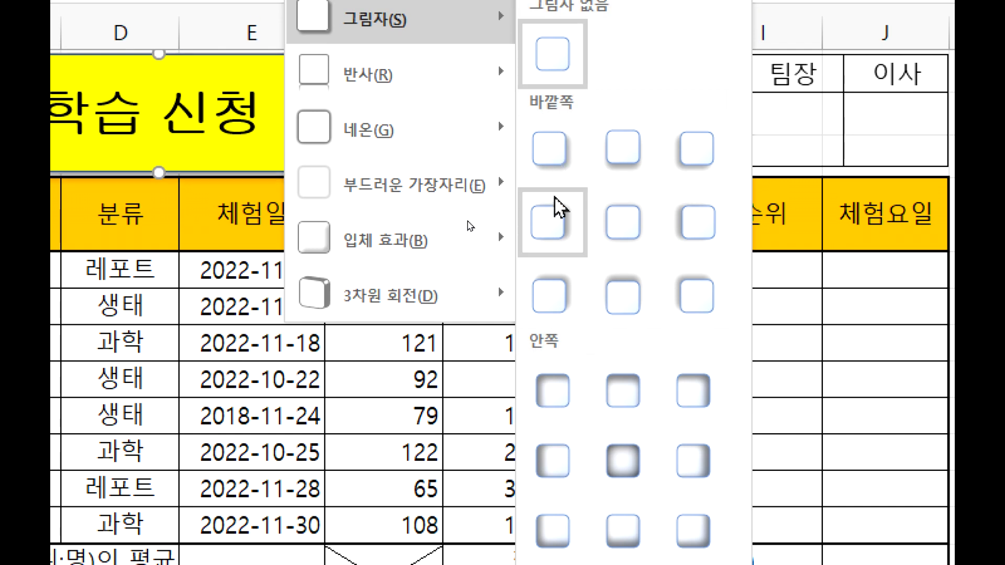
click(555, 238)
click(567, 99)
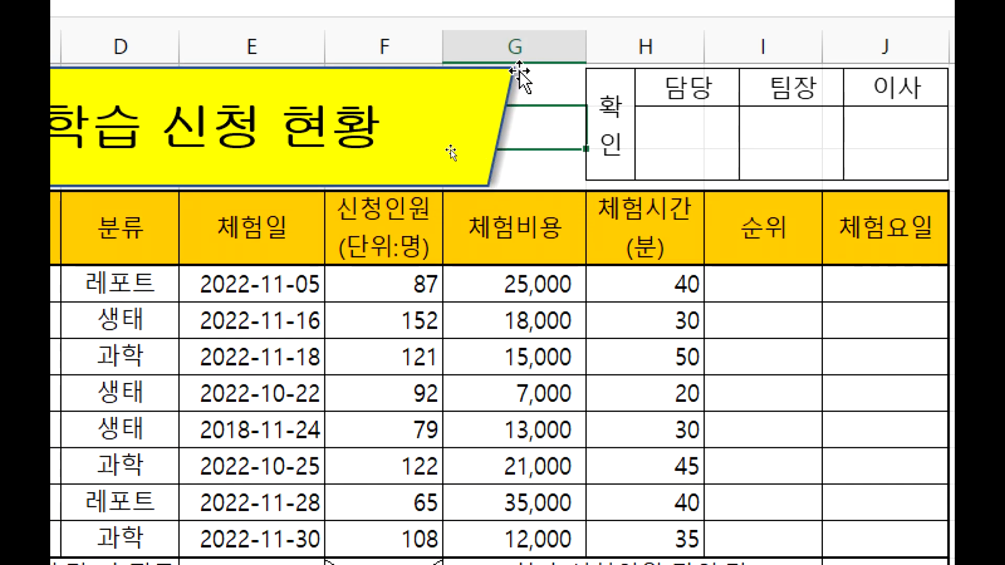
Reapply the same outer offset-right shadow preset to the parallelogram and select cell G3.
click(464, 156)
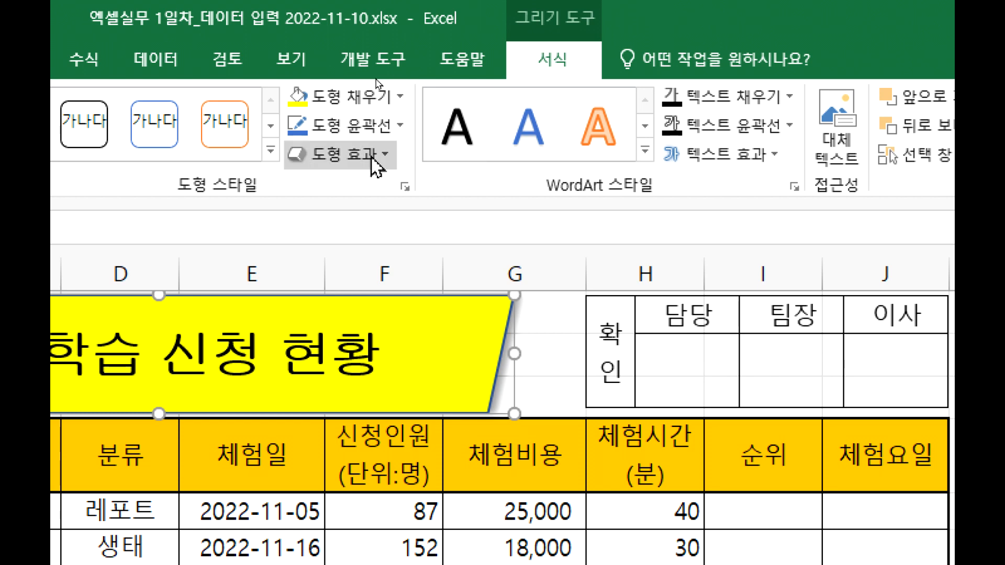
click(376, 98)
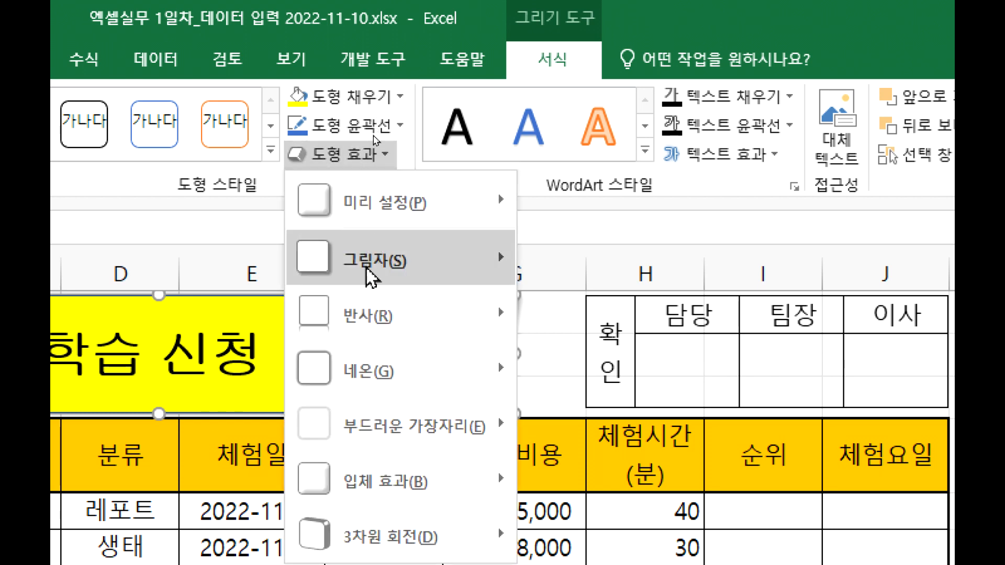
mouse_move(373, 273)
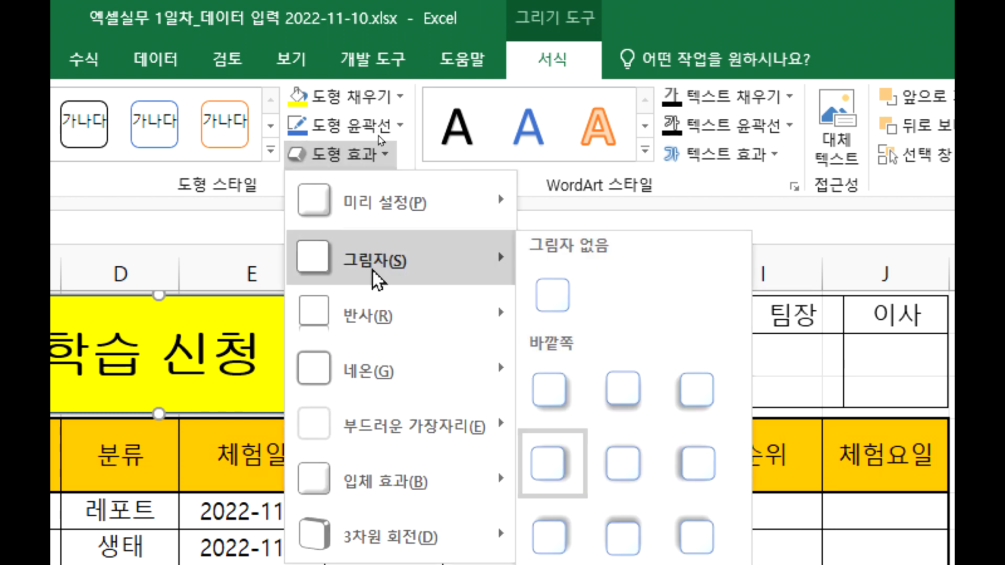
click(558, 467)
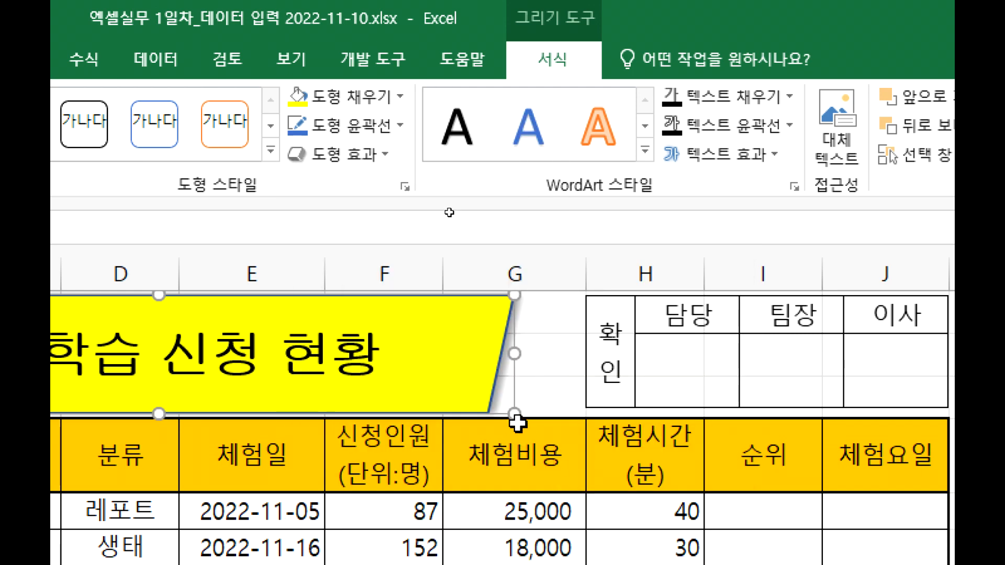
click(572, 402)
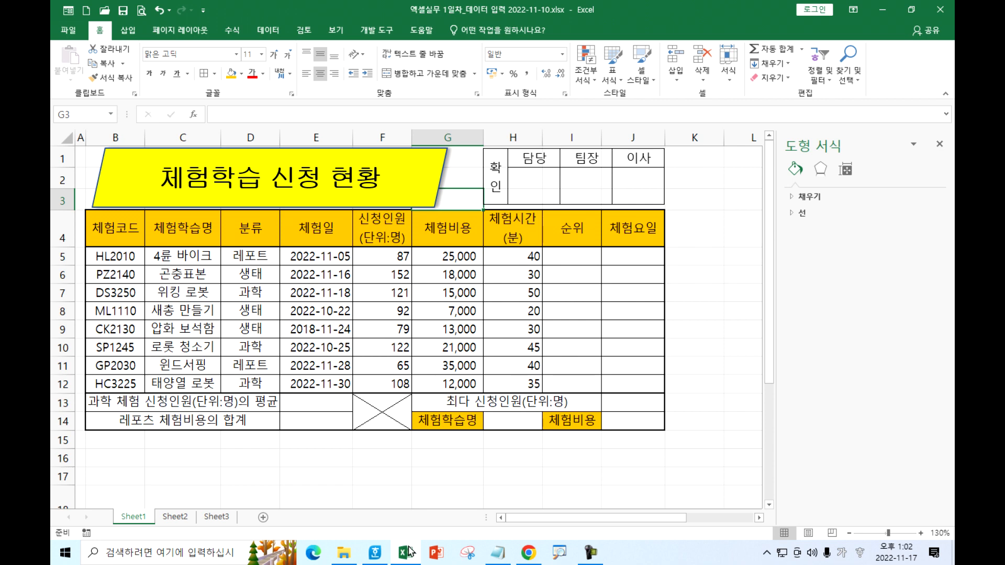
Open GE10-08B.pdf from the 문제 folder to compare its title-shape conditions, and return to the GE10-08C.hwpx exam document in Hangul.
click(343, 553)
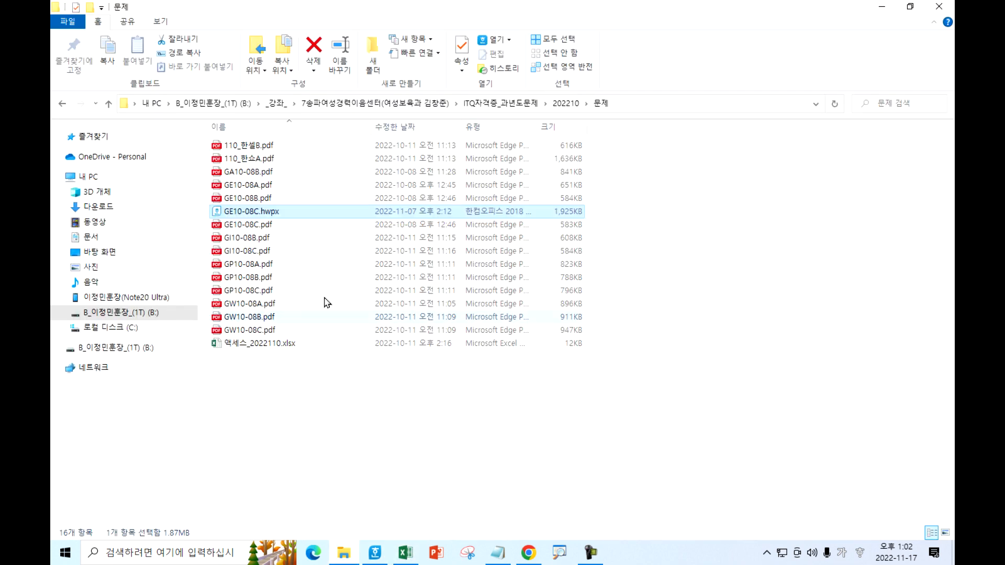
double_click(266, 201)
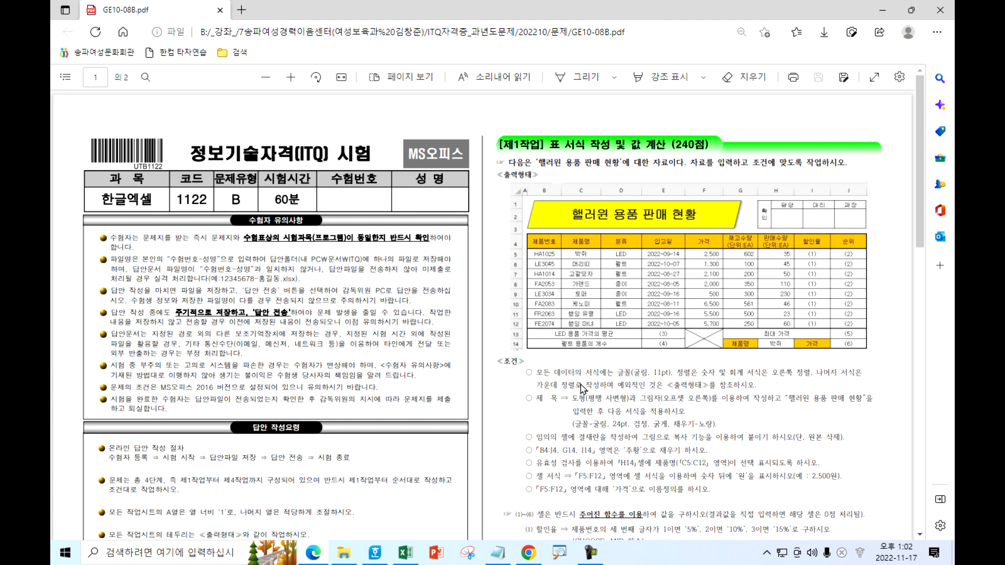
drag(601, 427, 460, 549)
click(374, 553)
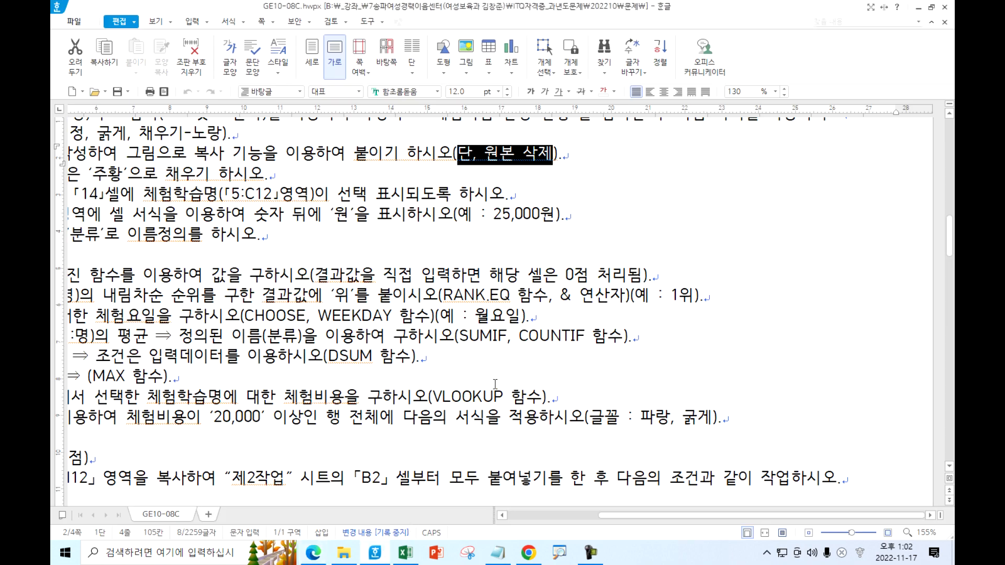
Review the remaining exam conditions by highlighting the lines on 유효성 검사, 셀 서식 and 이름정의 from the start of the page's lines.
click(438, 240)
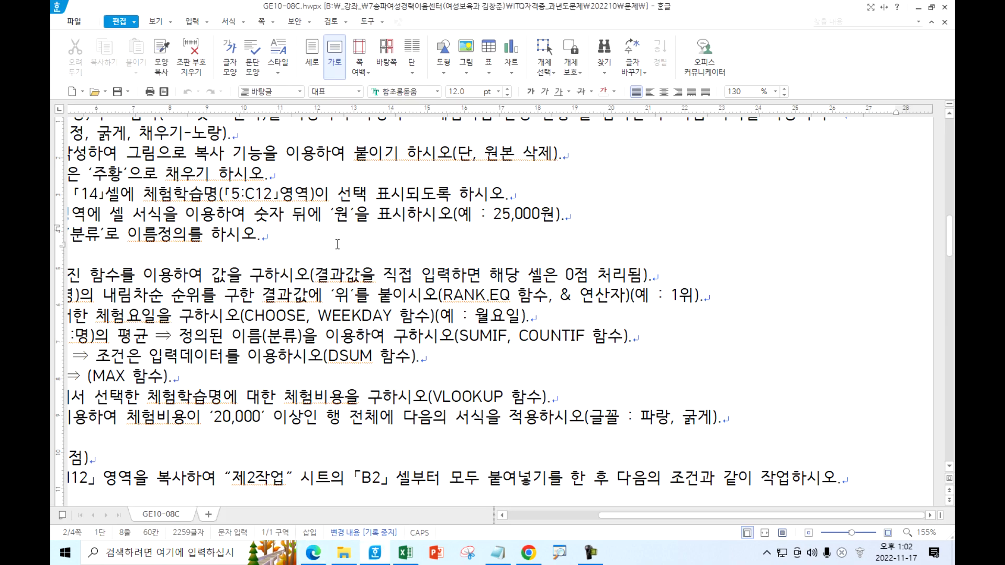
key(Home)
drag(492, 245, 287, 202)
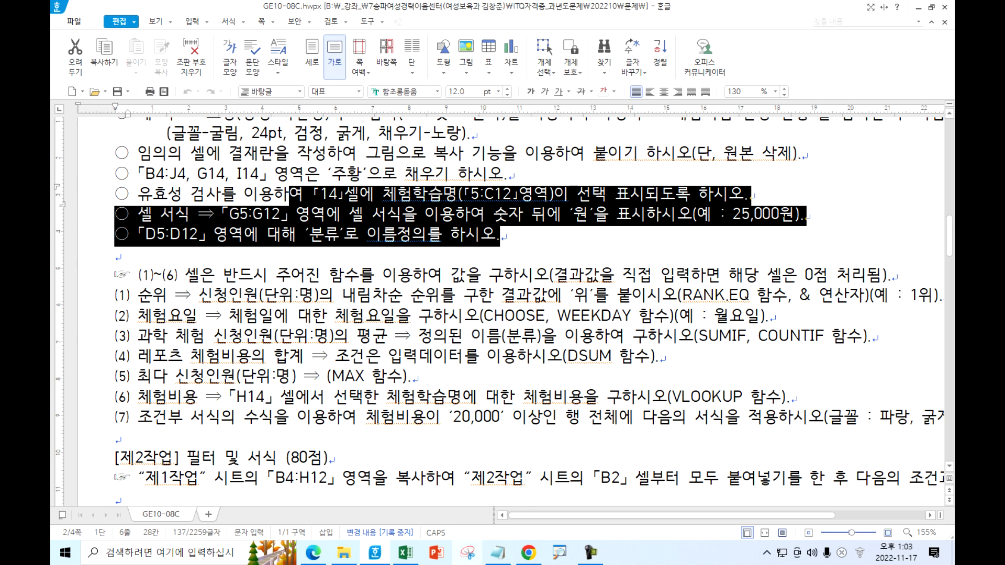
Switch to Notepad to review the 1회차 to 8회차 course outline, highlighting the 2회차 line, and minimize the Hangul exam document.
click(498, 552)
scroll(314, 252, up, 3)
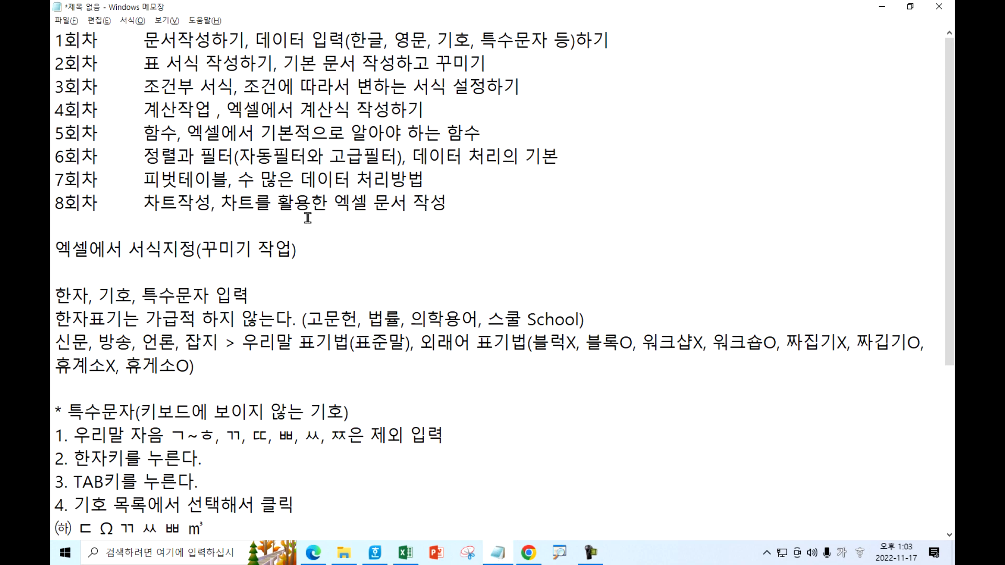
drag(194, 41, 224, 56)
click(495, 65)
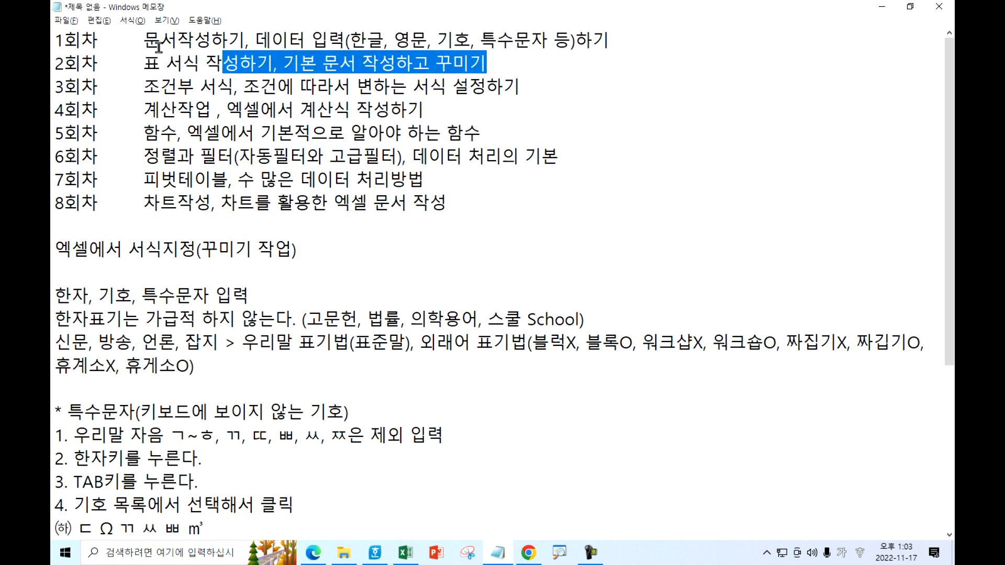
key(alt+Tab)
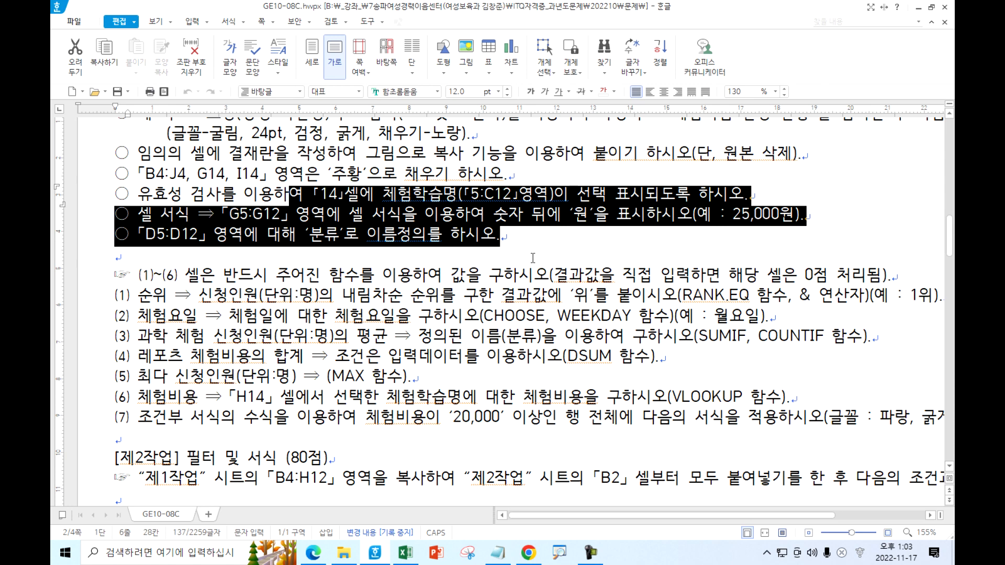
click(516, 251)
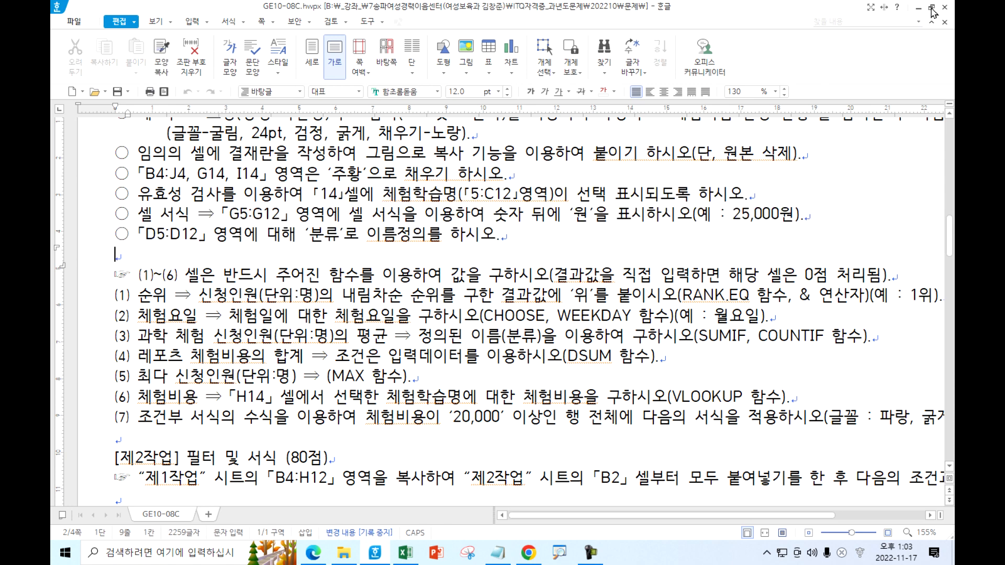
click(917, 8)
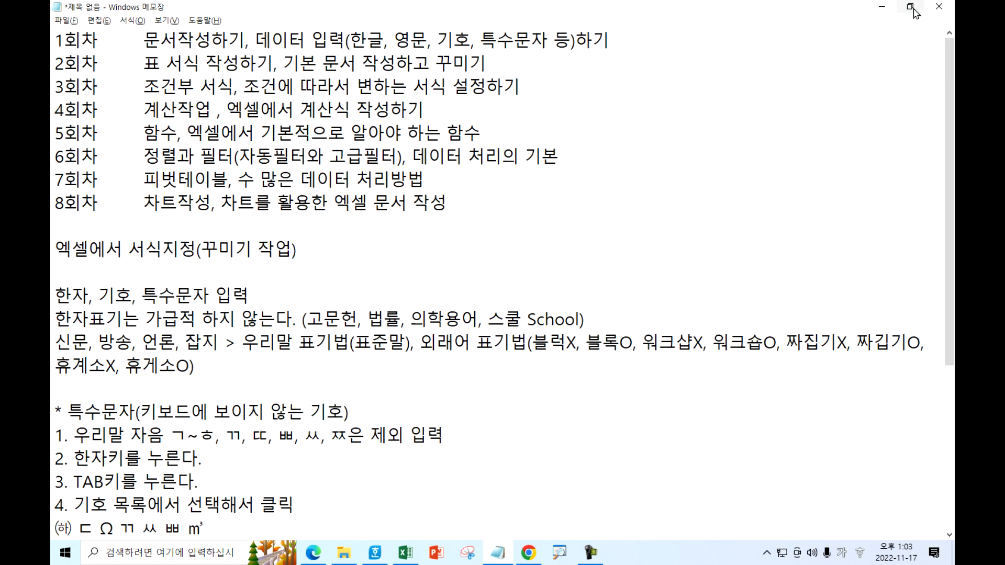
Put away the notes and exam PDF, switch to the Excel workbook and close the shape formatting pane.
click(882, 7)
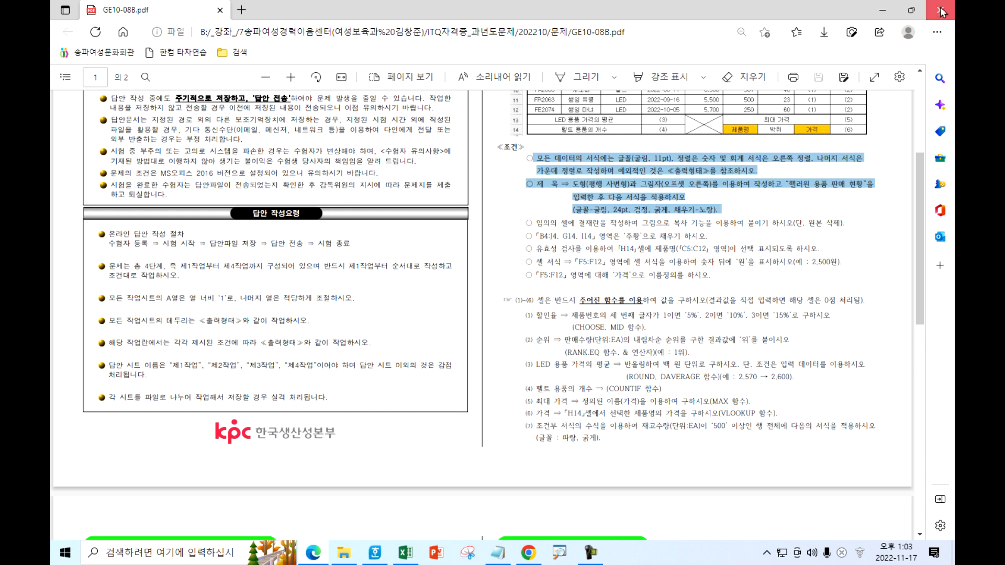
click(952, 13)
click(404, 554)
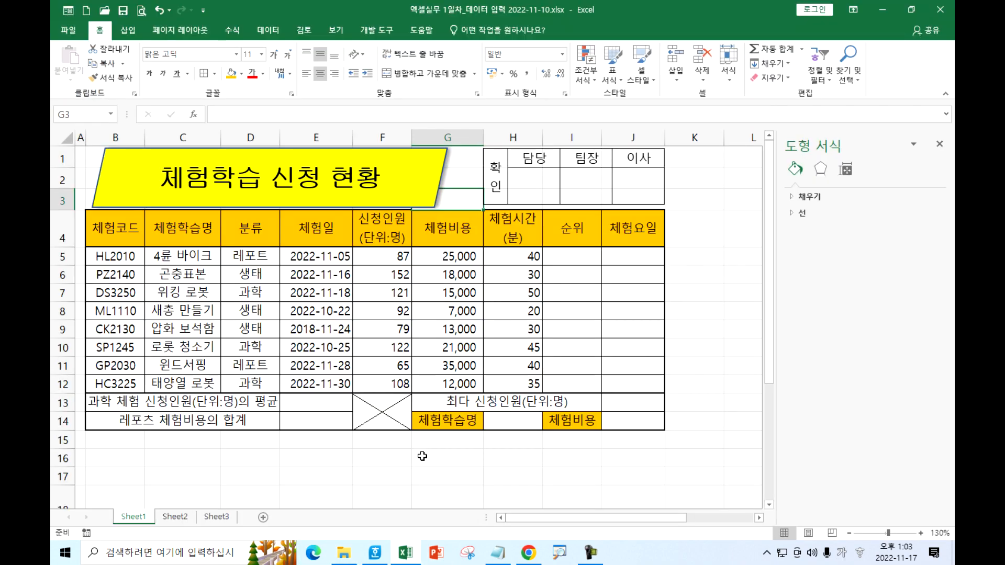
click(939, 147)
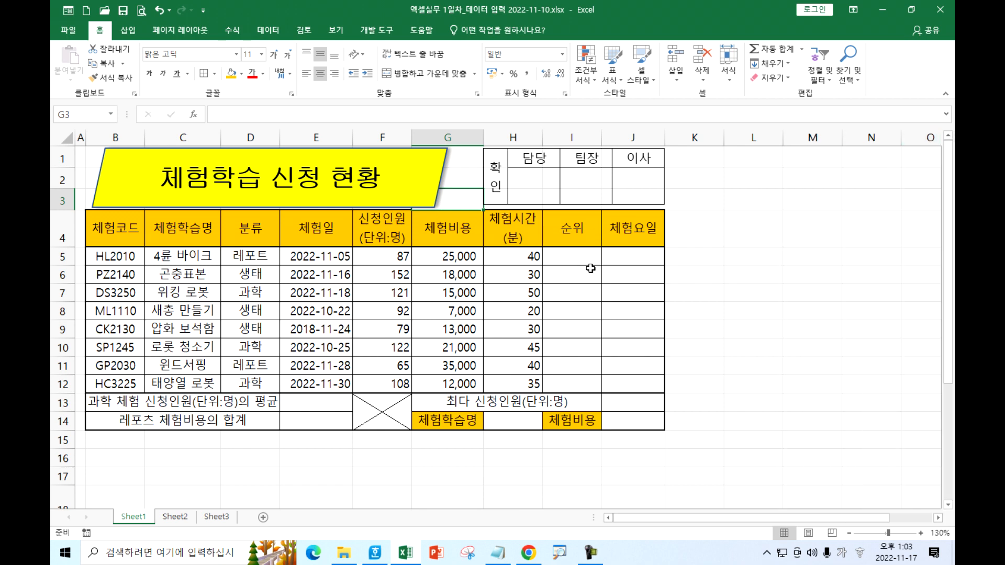
Open the cell formatting dialog for empty cell K7 to view its font options, and close it without changes.
click(399, 187)
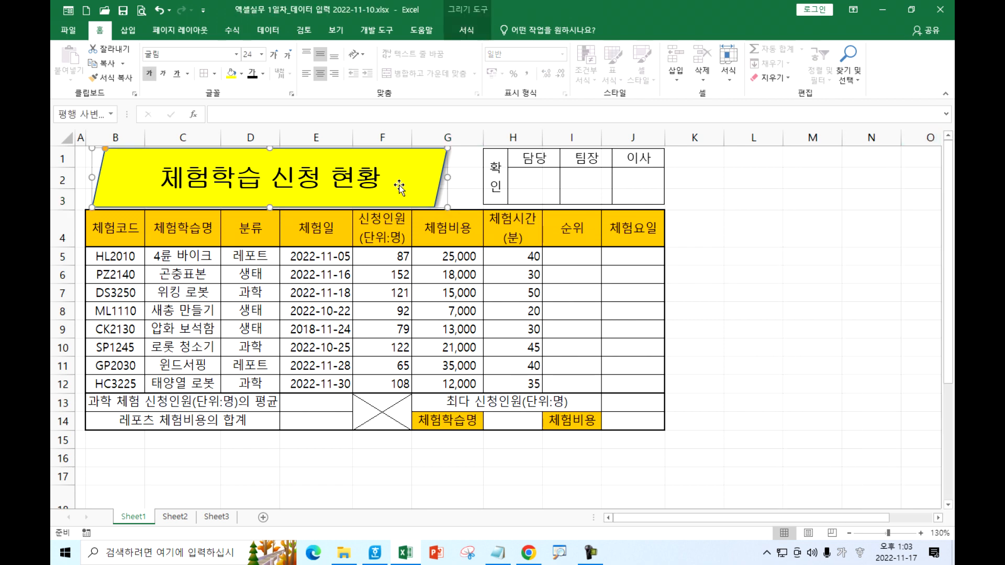
click(677, 291)
key(ctrl+1)
drag(567, 173, 532, 155)
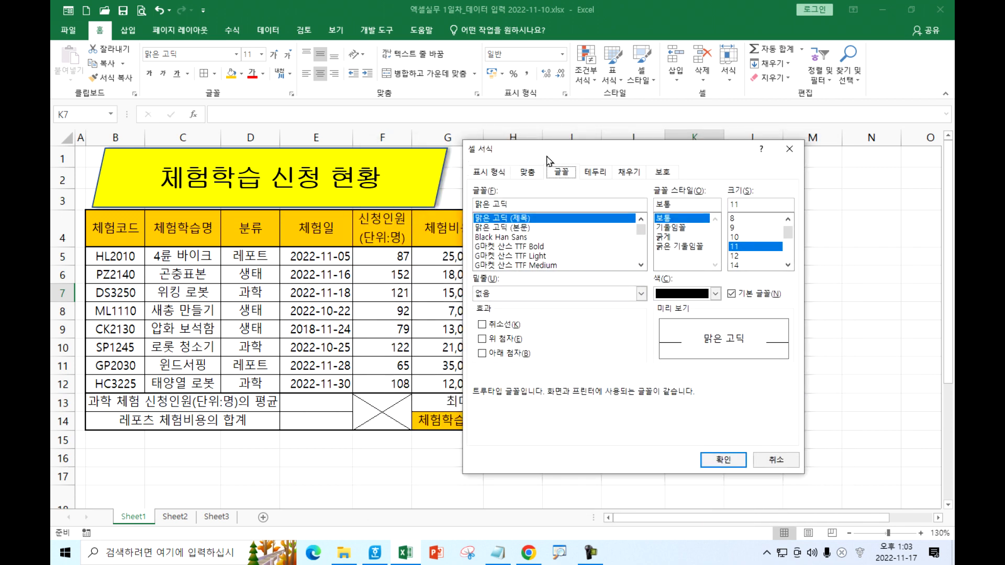
click(790, 148)
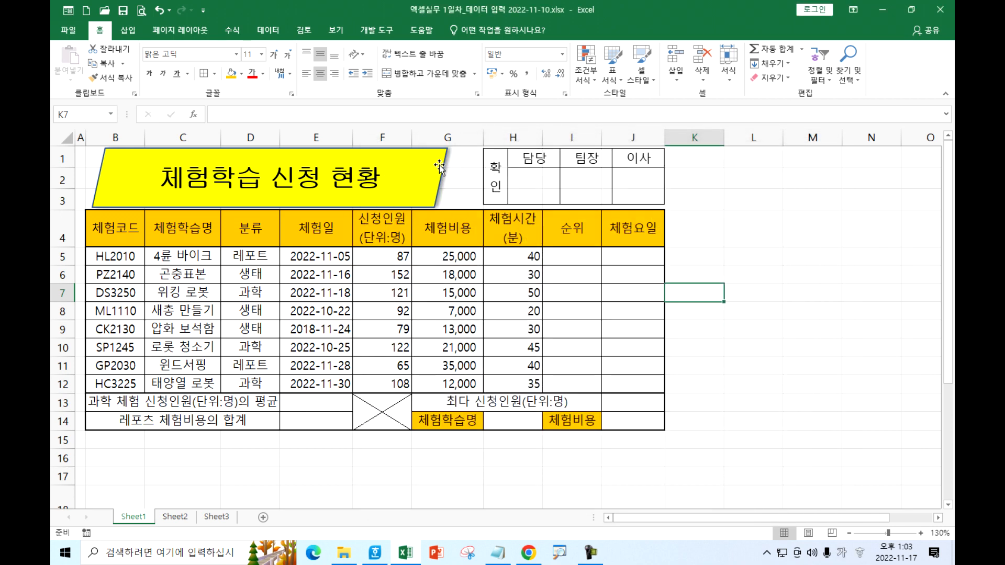
Open the formatting pane for the title parallelogram, compare its options with a cell selected, and close the pane.
click(447, 168)
key(ctrl+1)
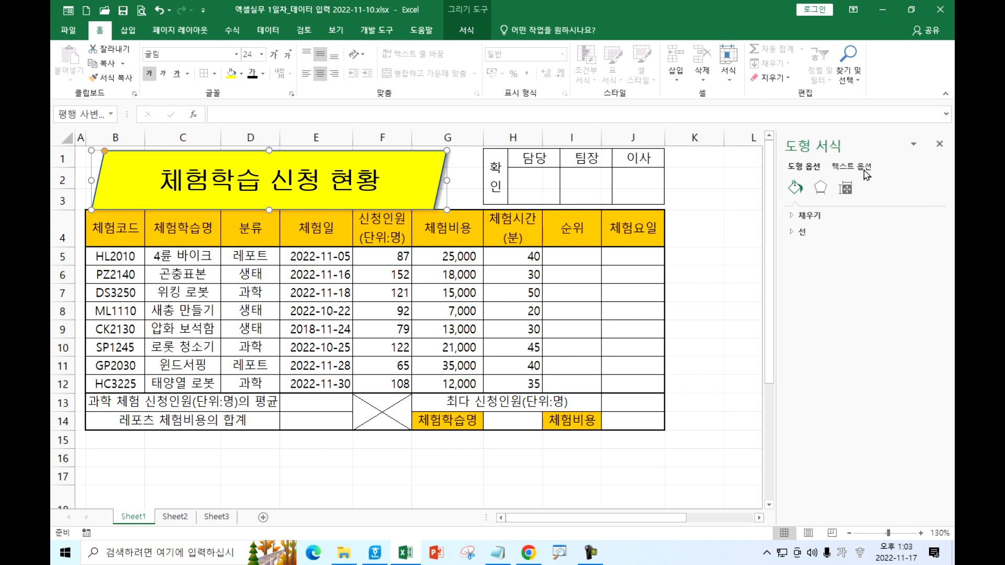
click(728, 265)
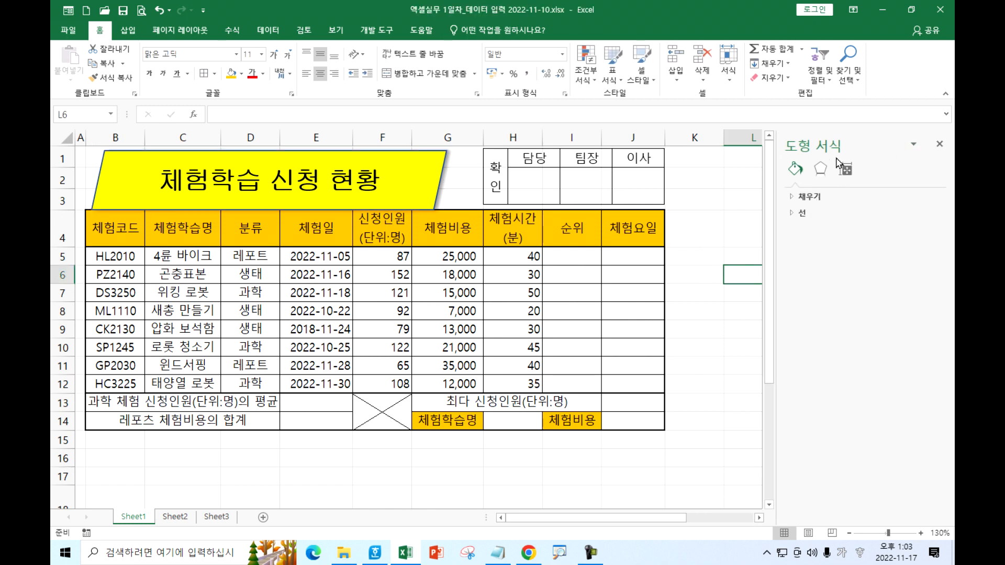
click(422, 178)
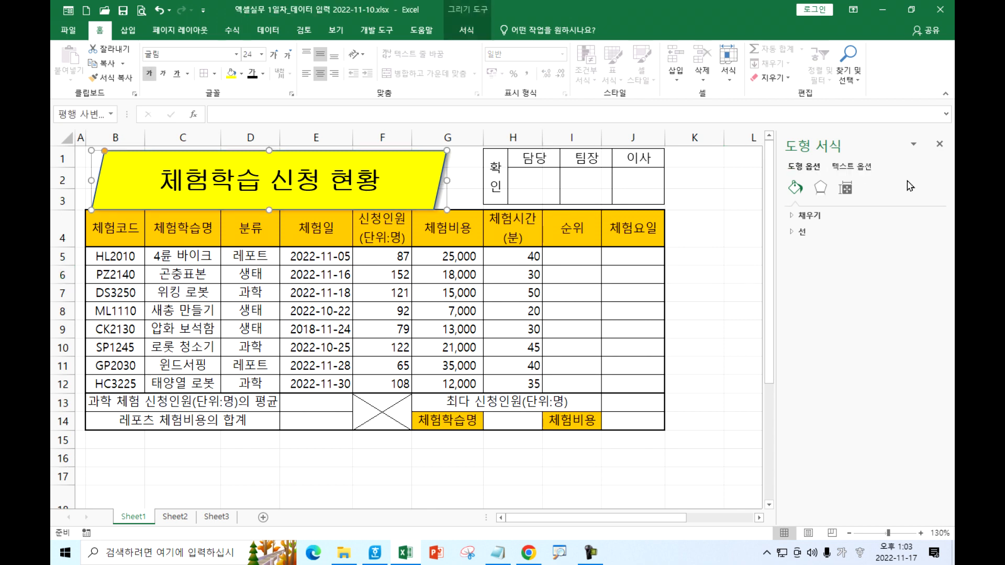
click(939, 144)
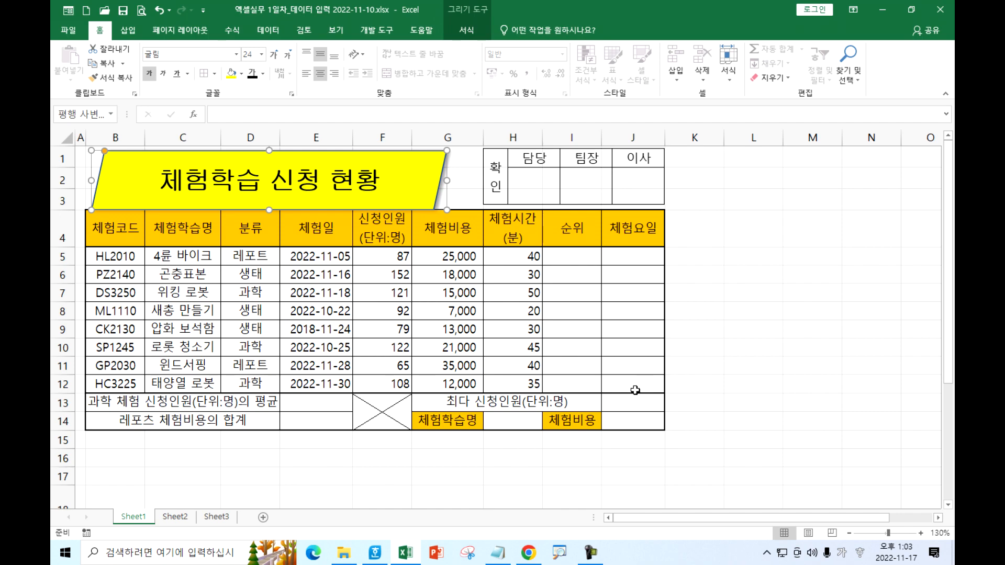
Read the data validation condition in the Hangul document GE10-08C and locate cell H14 in the Excel sheet.
click(373, 557)
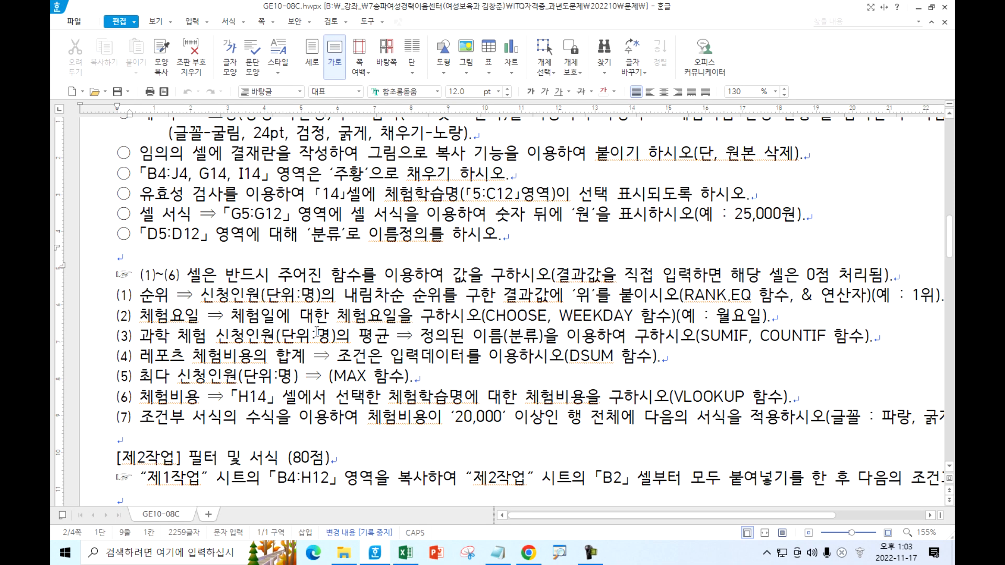
drag(138, 194, 464, 187)
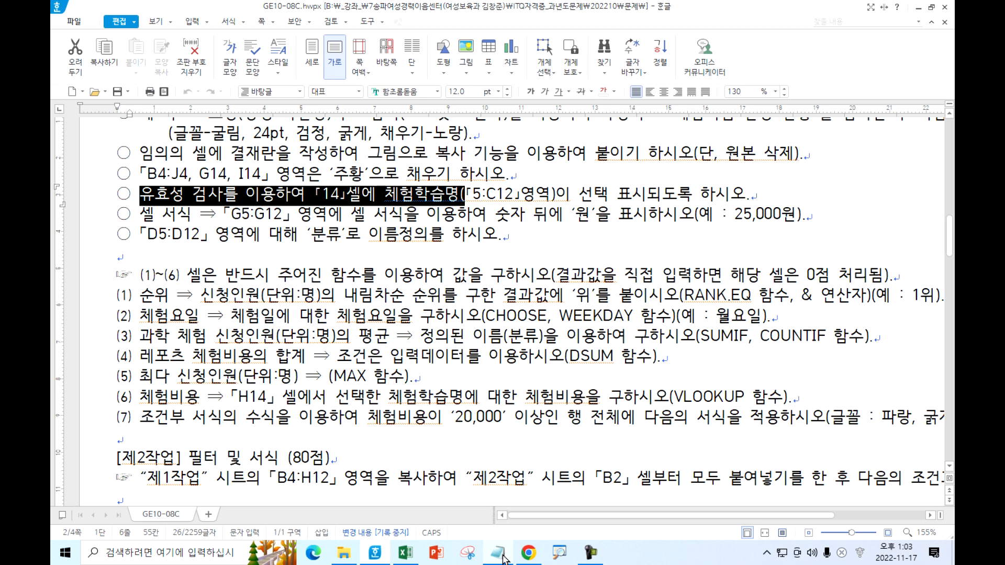
click(405, 552)
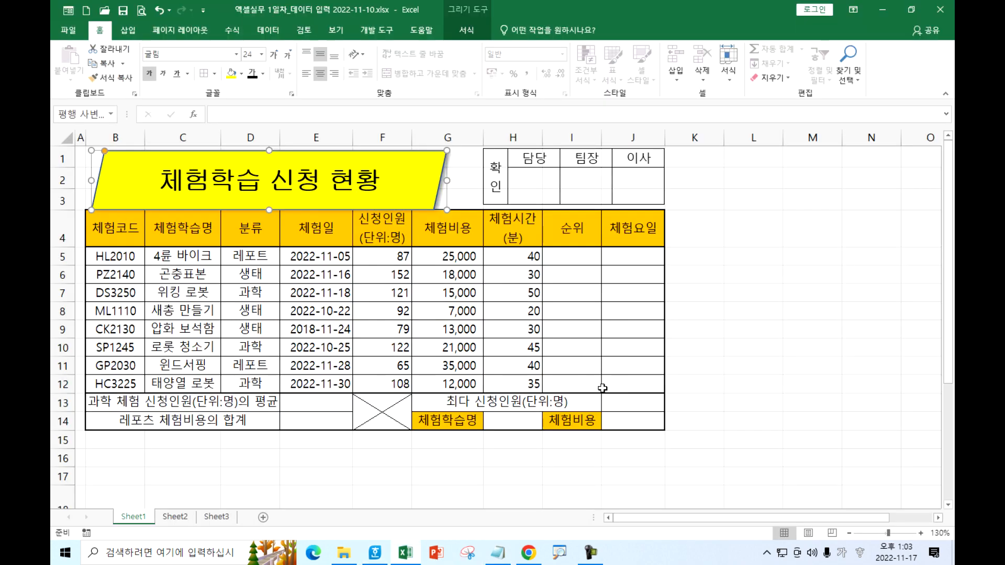
click(515, 426)
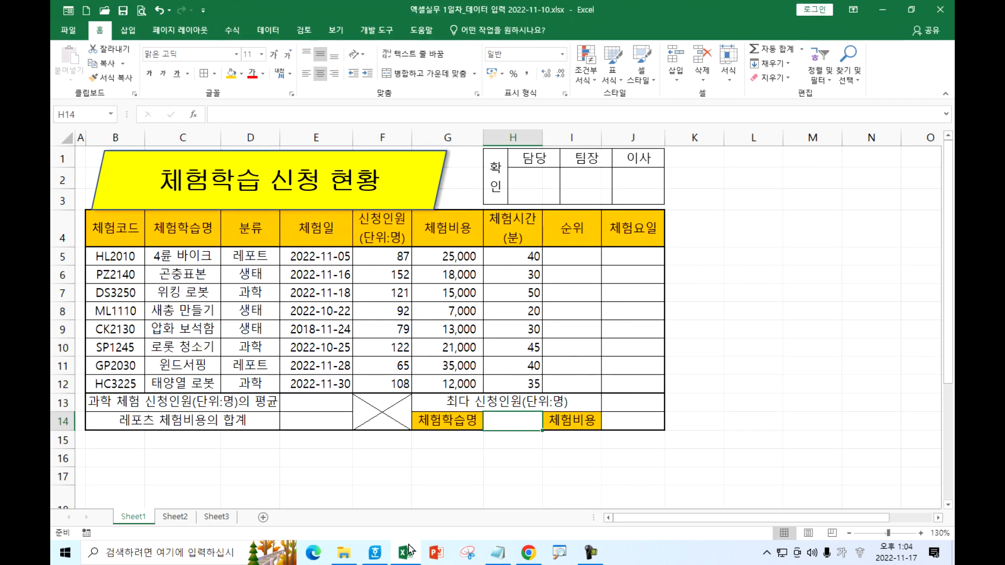
Switch to the Hangul document and correct the target cell in the data validation condition to H14.
click(375, 552)
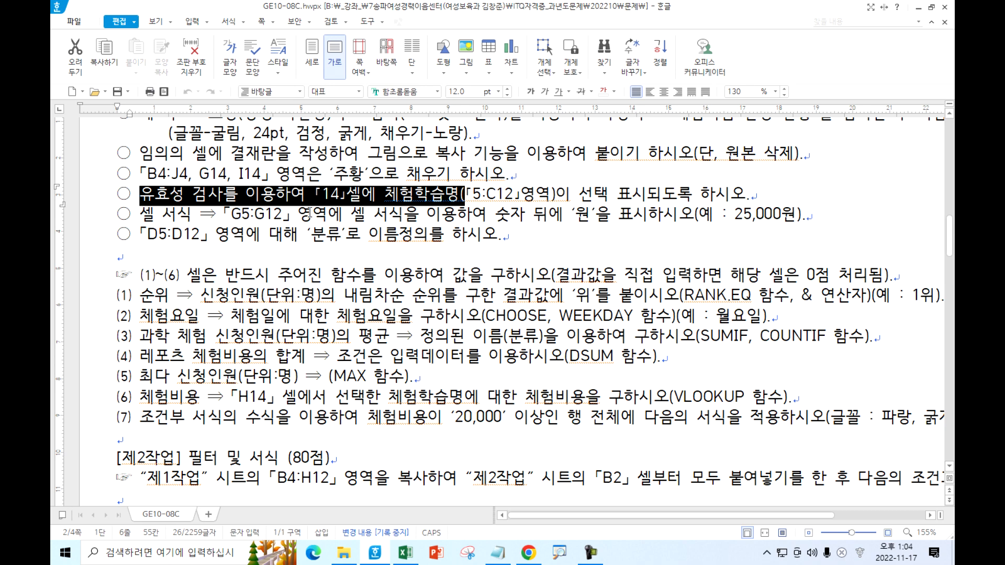
click(328, 209)
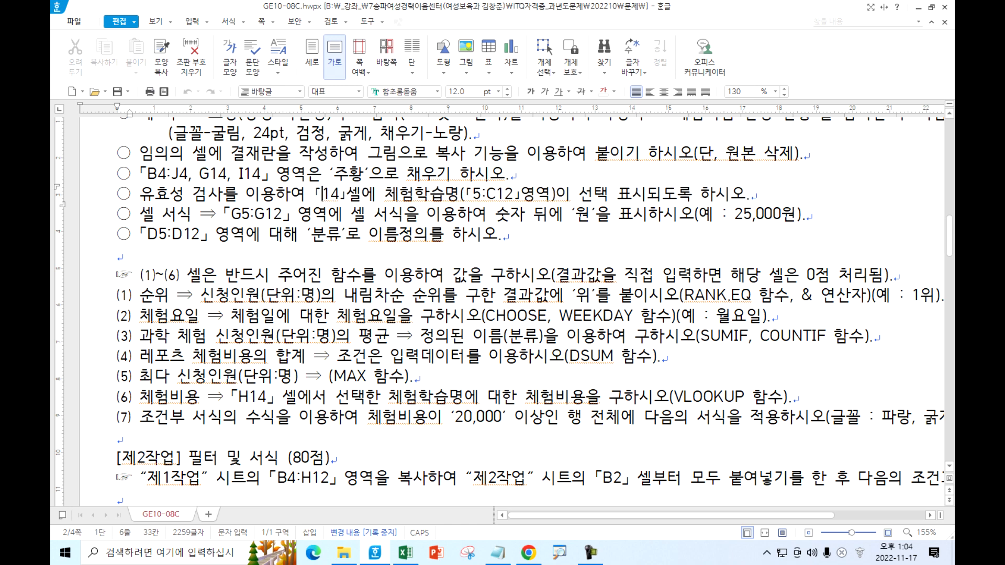
key(Return)
text(hy)
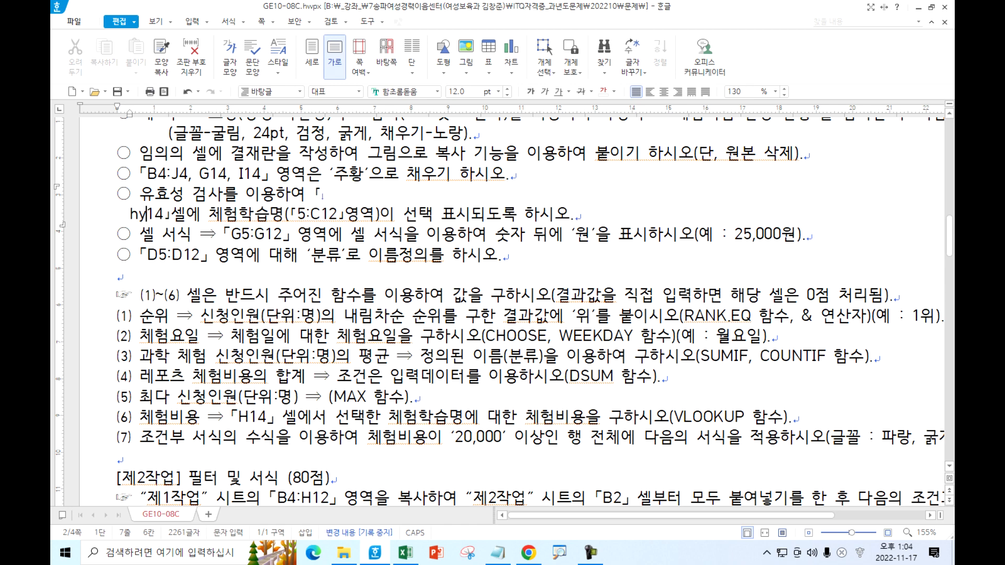
key(BackSpace)
key(BackSpace)
key(BackSpace)
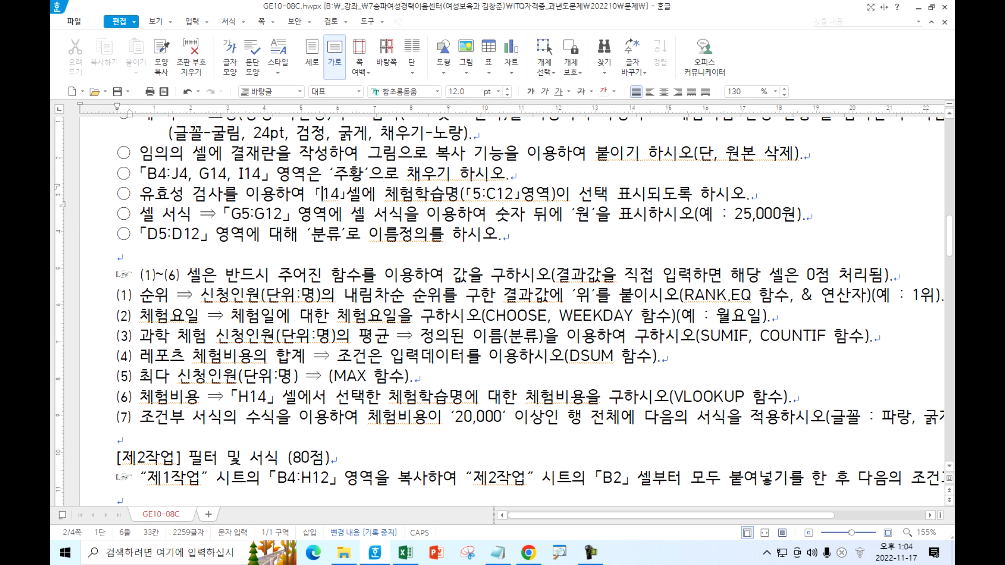
text(H)
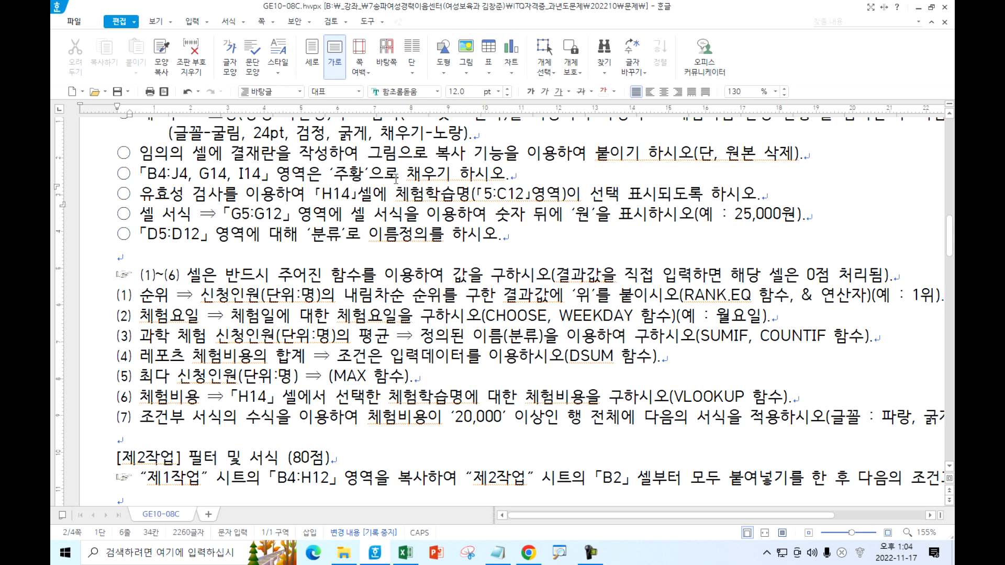
Review the validation condition's source range, and check the names in C5:C12 and target cell H14 in the Excel sheet.
drag(395, 195, 686, 191)
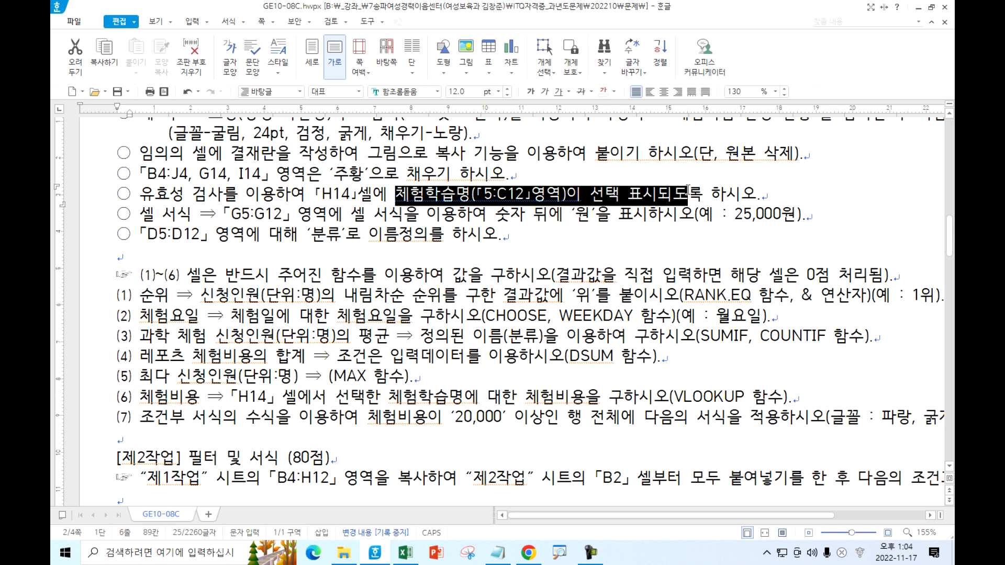
click(603, 196)
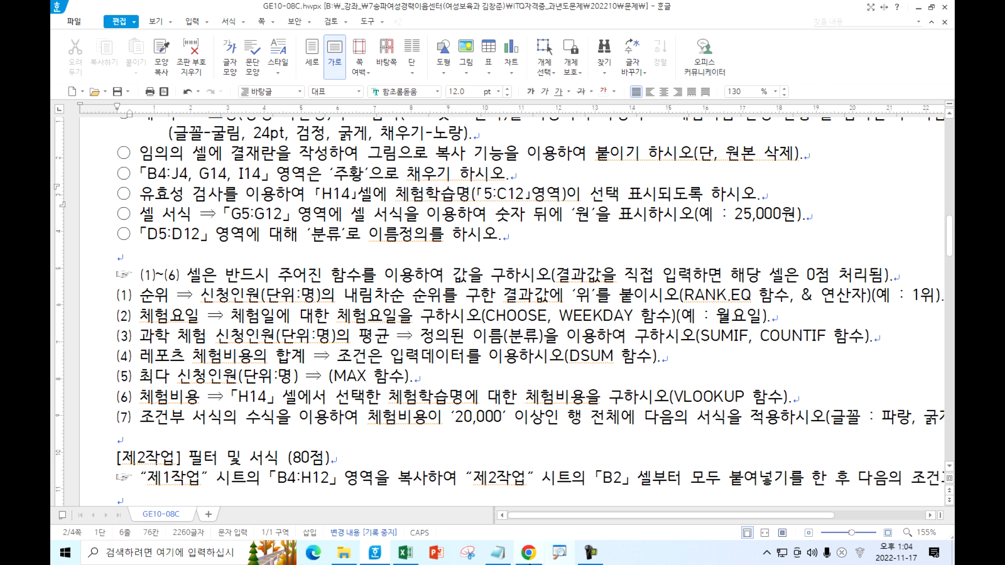
click(407, 555)
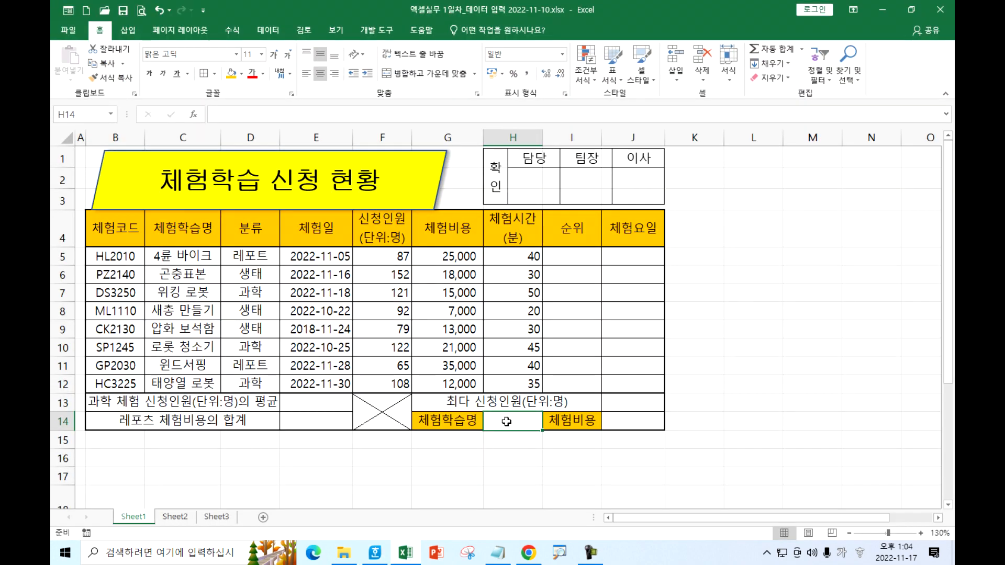
scroll(505, 422, down, 3)
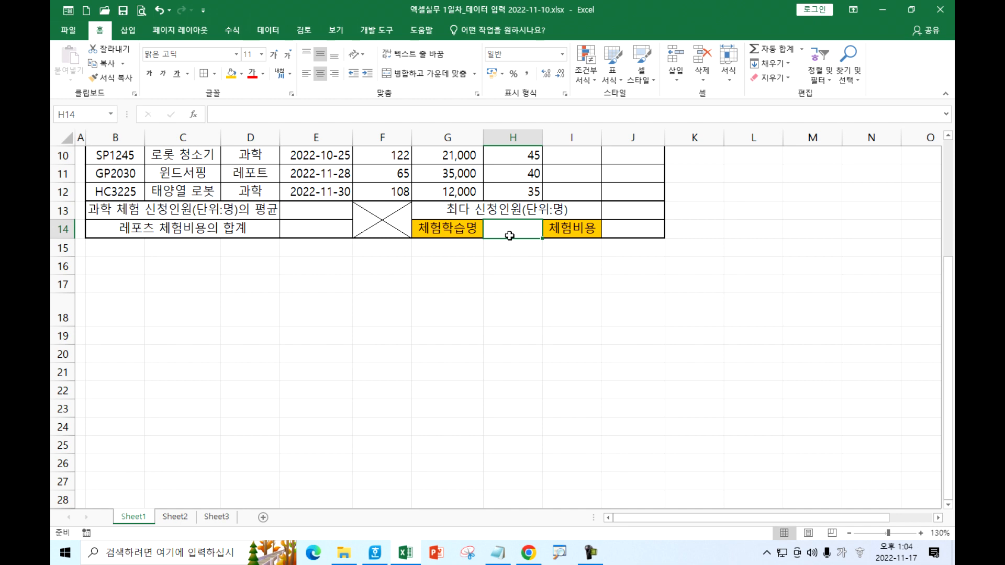
scroll(404, 241, up, 2)
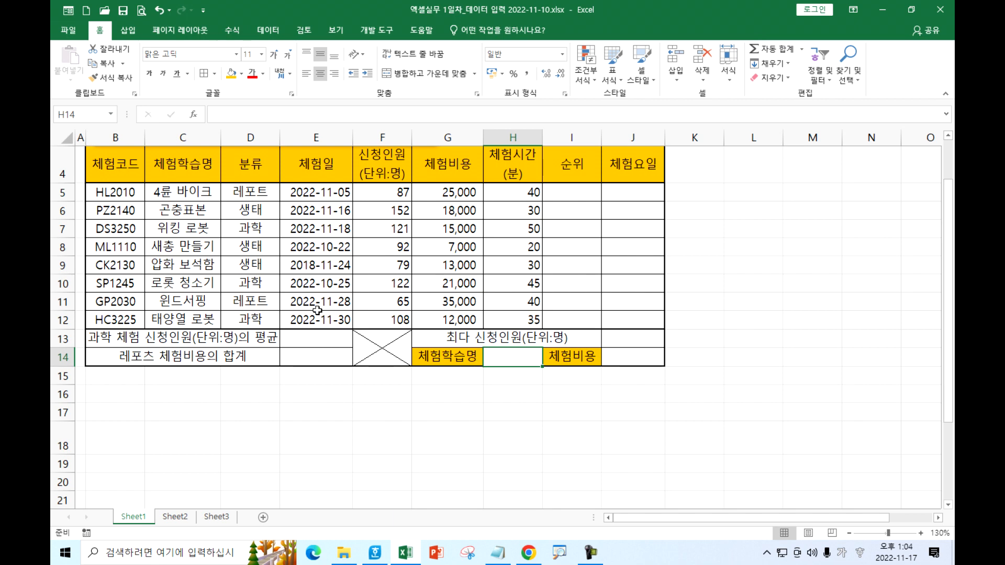
drag(191, 192, 199, 318)
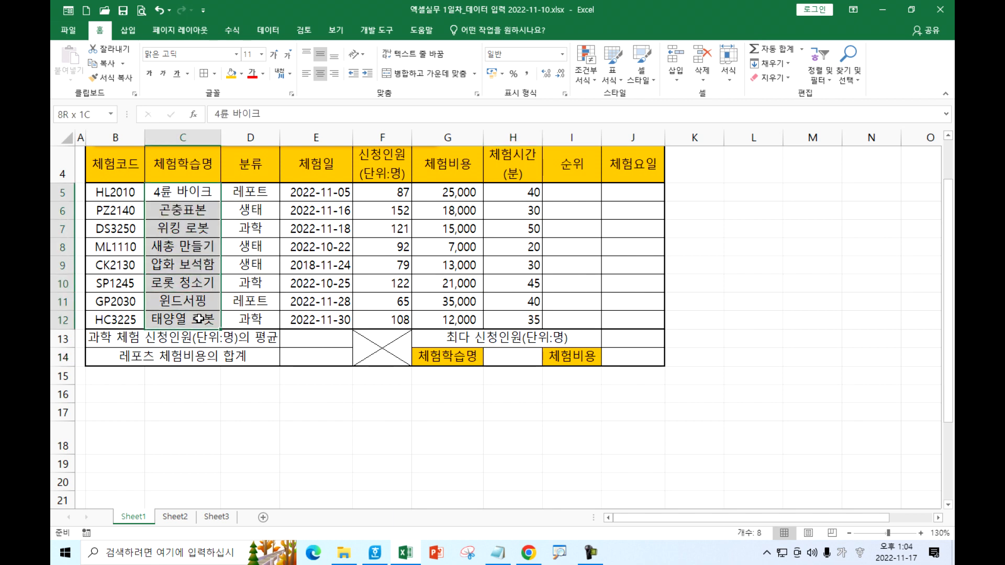
drag(181, 192, 196, 318)
click(519, 359)
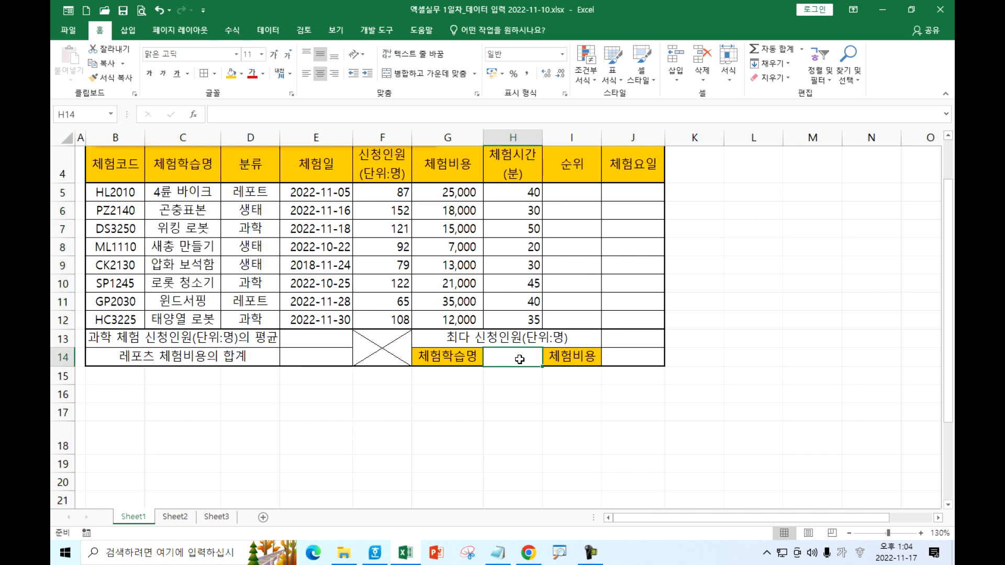
mouse_move(191, 179)
mouse_down()
mouse_move(155, 192)
mouse_move(135, 296)
mouse_move(186, 326)
mouse_move(222, 273)
mouse_move(188, 179)
mouse_up()
mouse_move(214, 254)
mouse_down()
mouse_move(484, 348)
mouse_move(474, 365)
mouse_up()
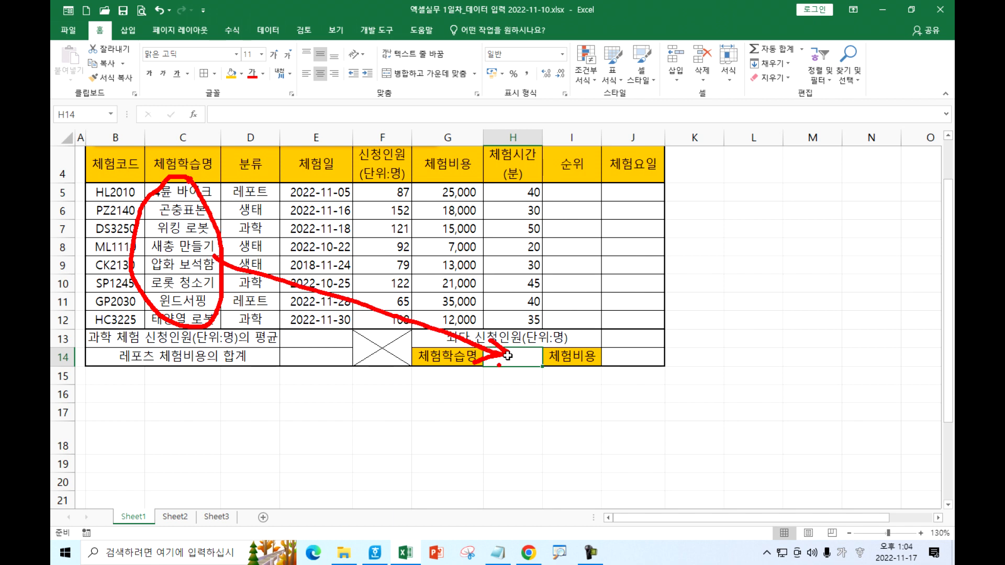
key(Escape)
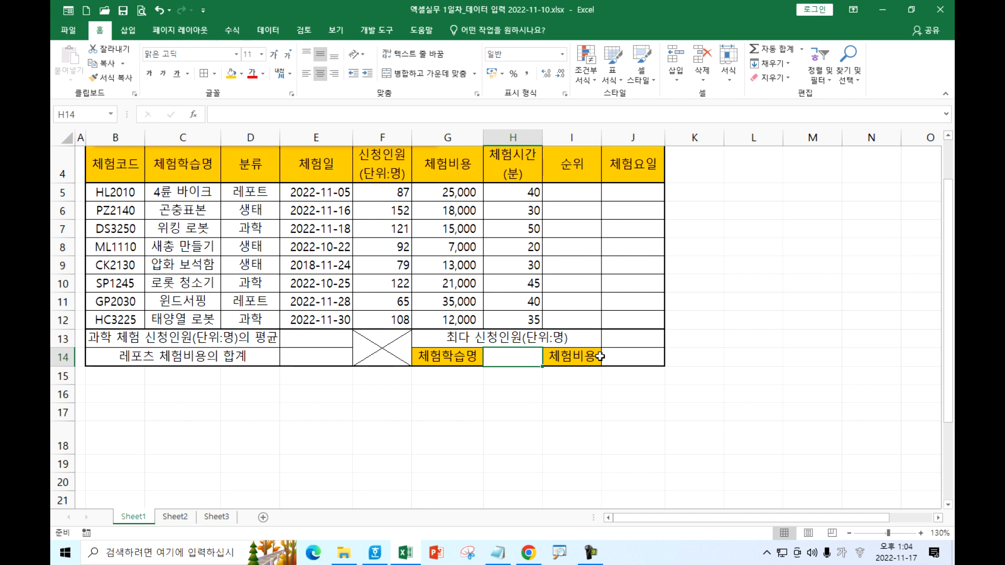
Enter the unlisted sample name 심심풀이 in cell H14 using Korean input.
text(TLA)
key(Escape)
key(Hangul)
text(심심풀)
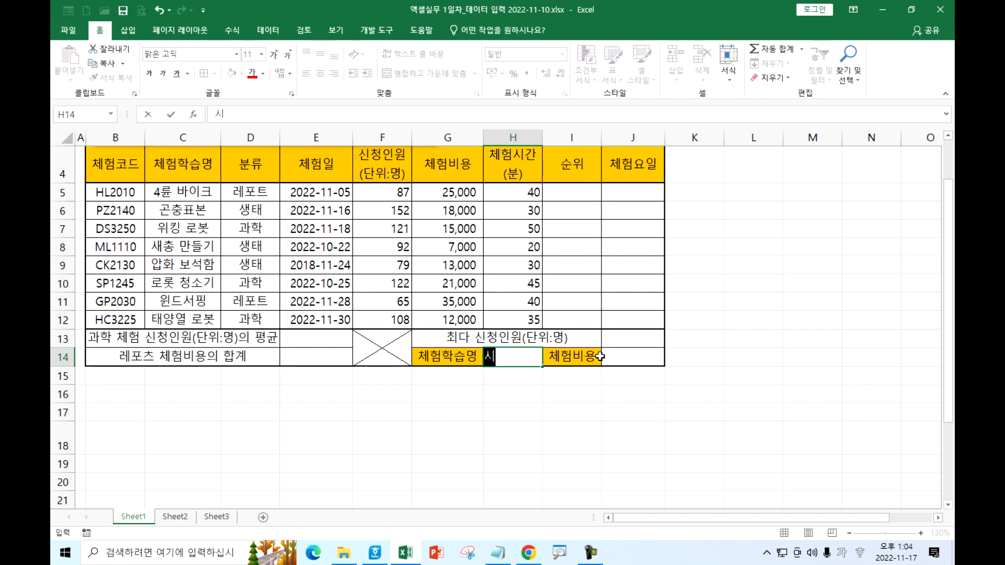
text(이)
key(Return)
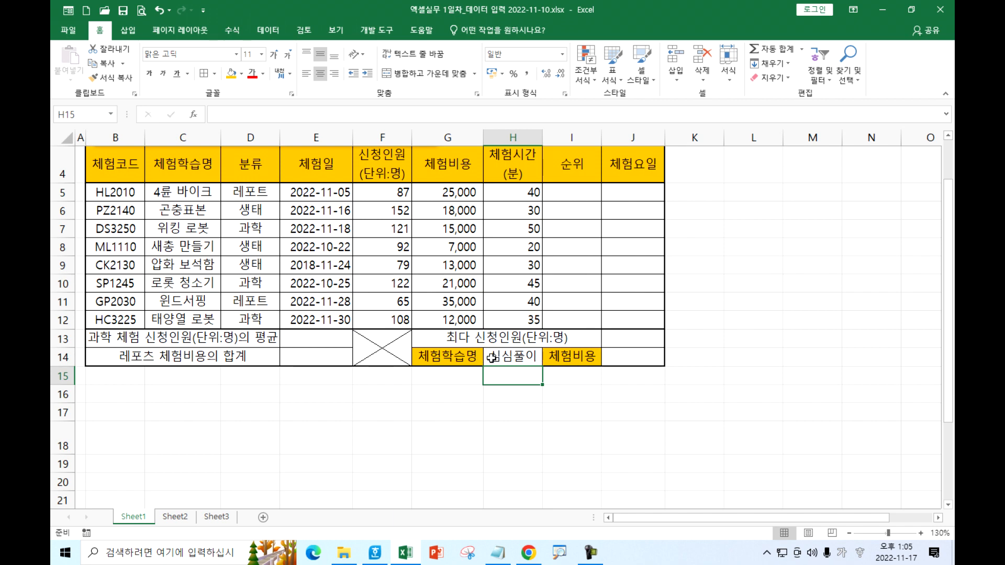
Check the cost cell J14 beside the sample name and clear the entry in H14.
click(648, 360)
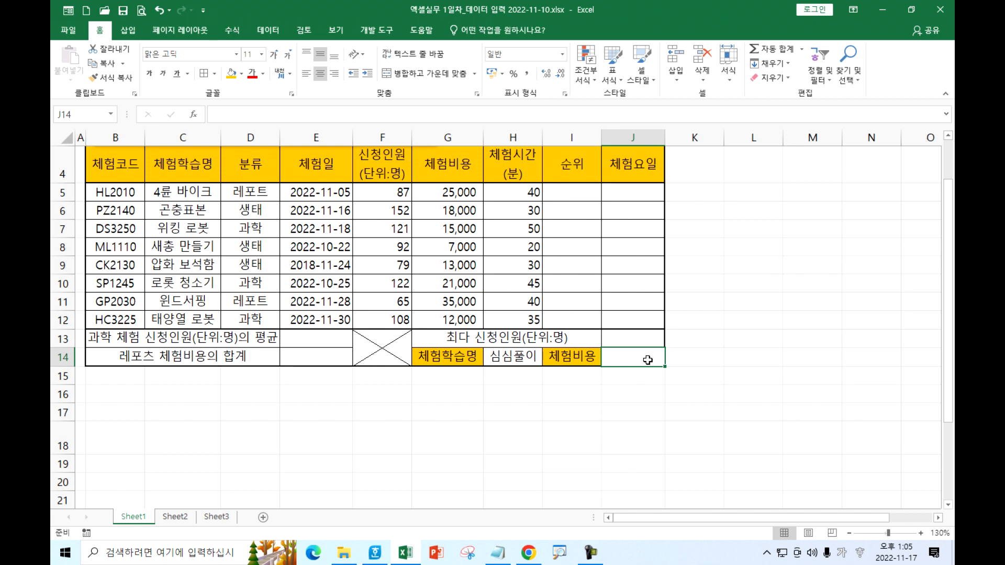
click(496, 357)
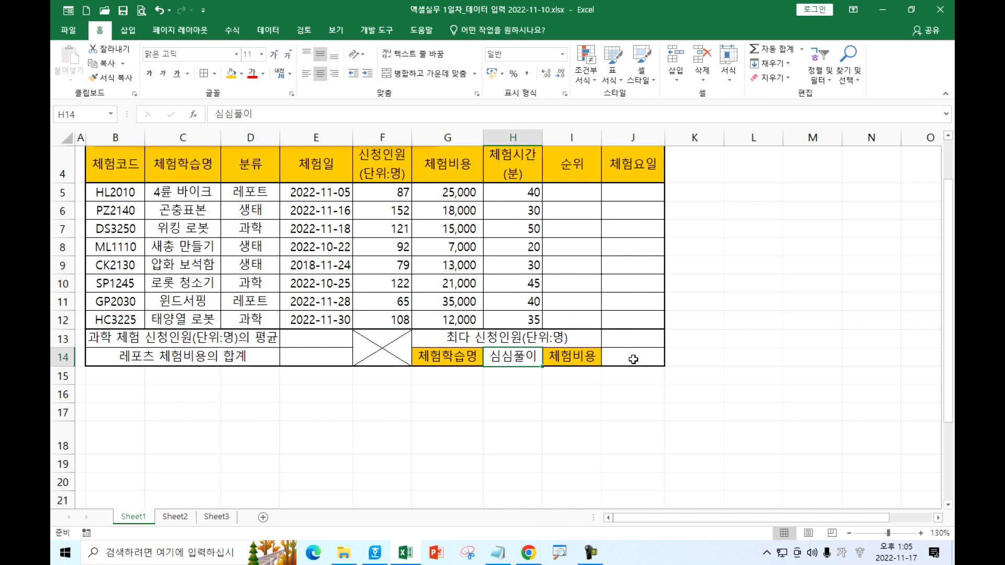
key(Delete)
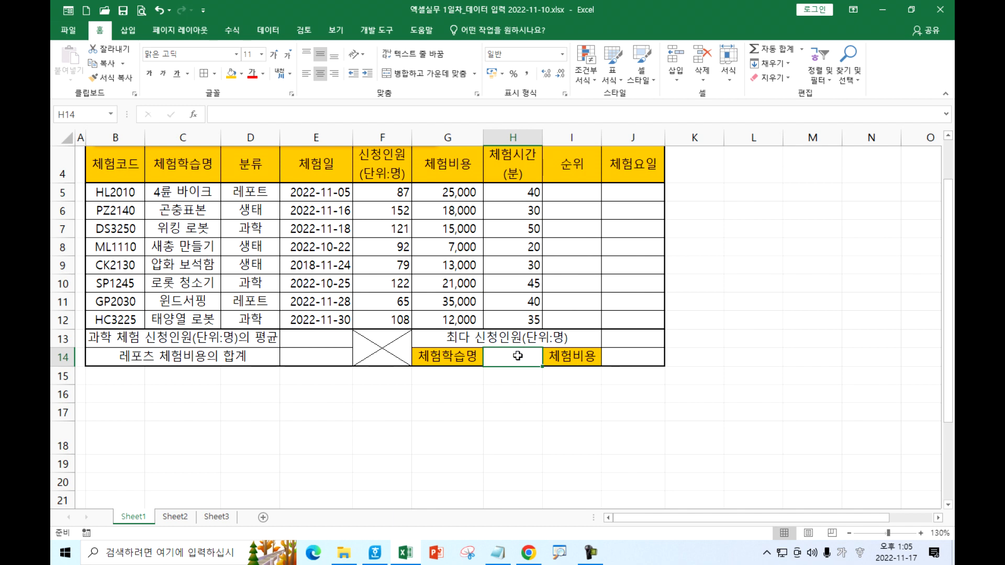
Enter the heading 성별 in cell L7, outside the table.
click(762, 237)
text(ㅅ)
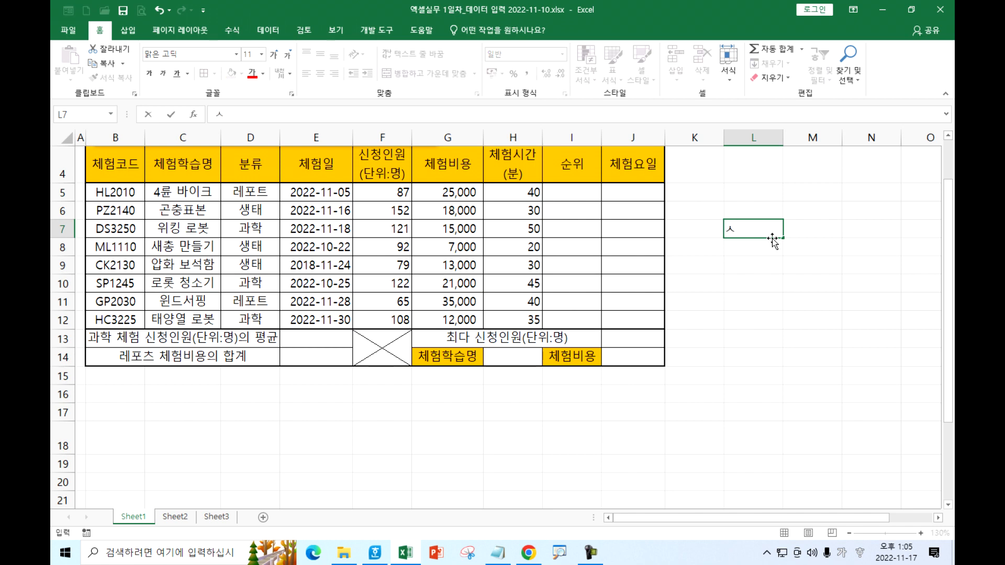
text(별)
key(Return)
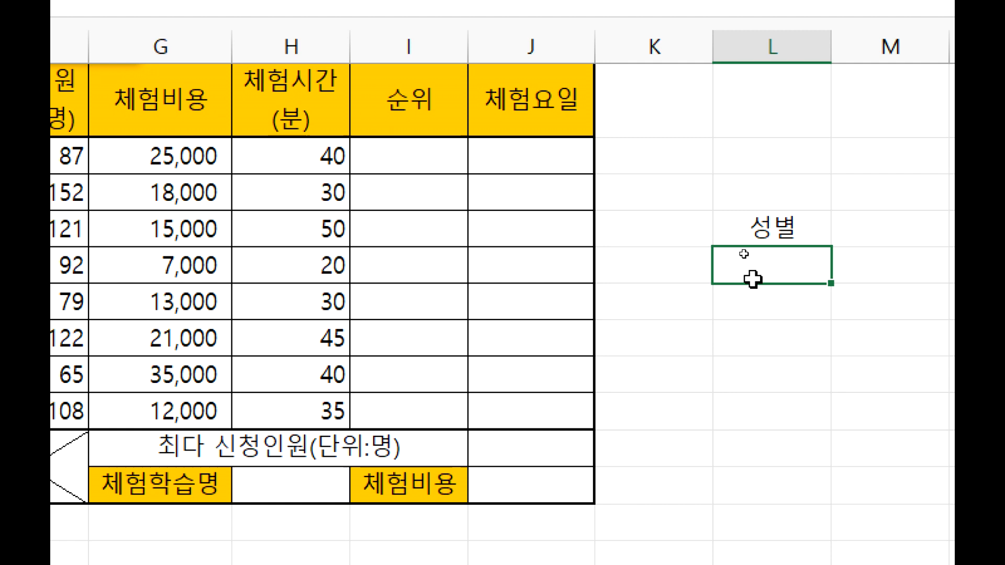
Enter the sample gender values 남자, 남성 and 남 in cells L8 to L10 under the 성별 heading.
text(나ㅁ자)
key(Return)
text(아)
key(BackSpace)
key(BackSpace)
text(남성)
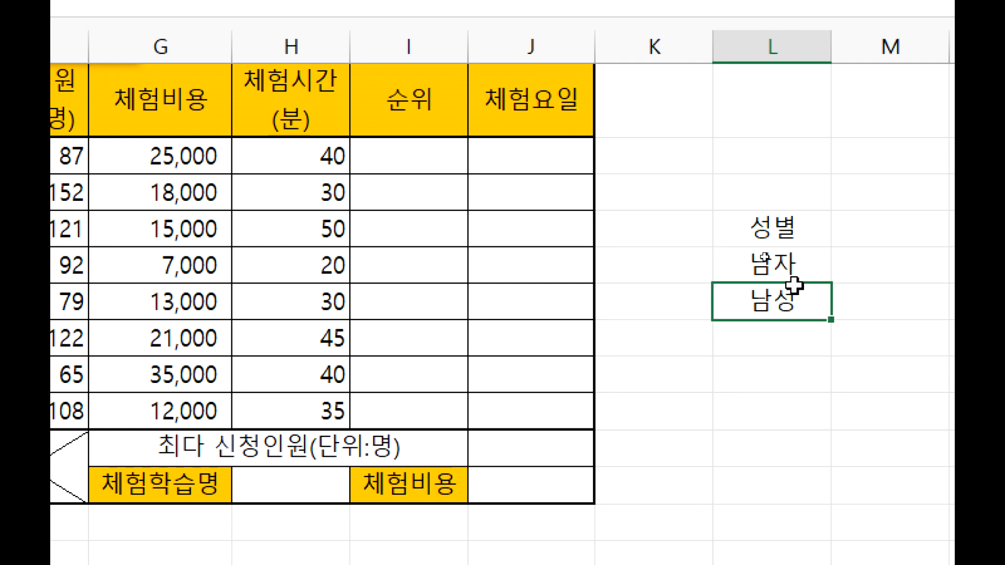
key(Return)
text(ㄴㅏㅁ)
key(Return)
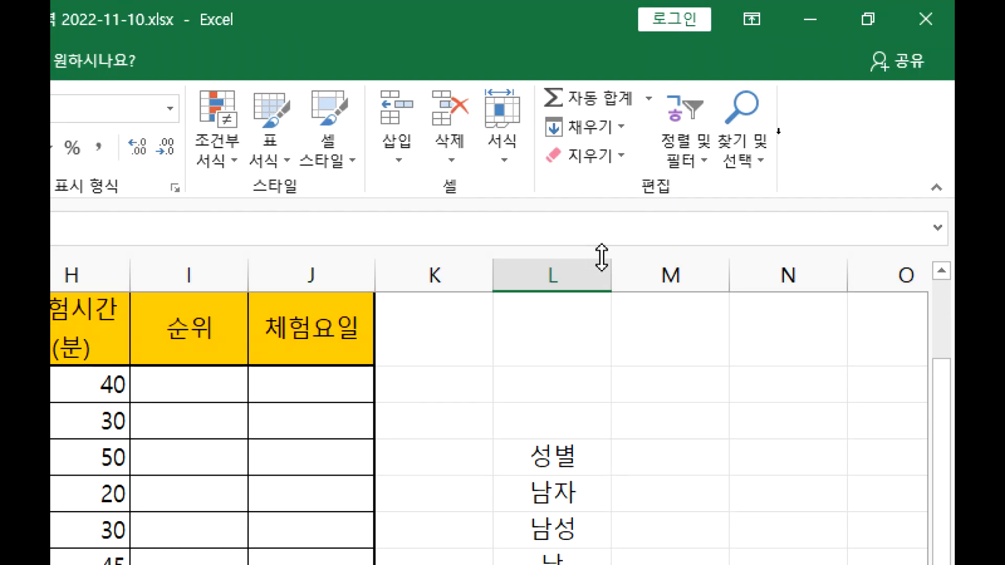
Add 수컷 as a fourth sample value in cell L11, directly below 남.
click(578, 508)
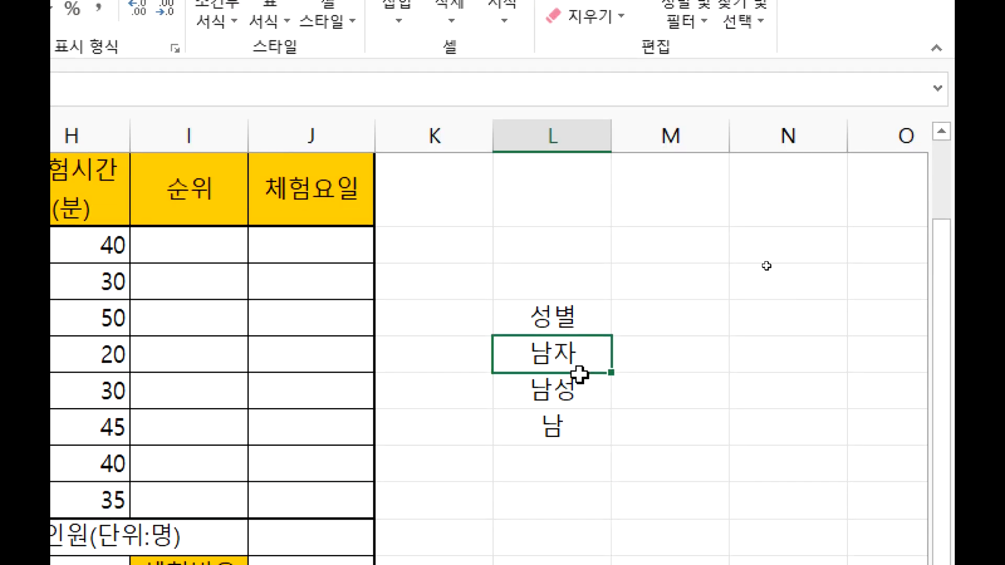
drag(579, 374, 576, 440)
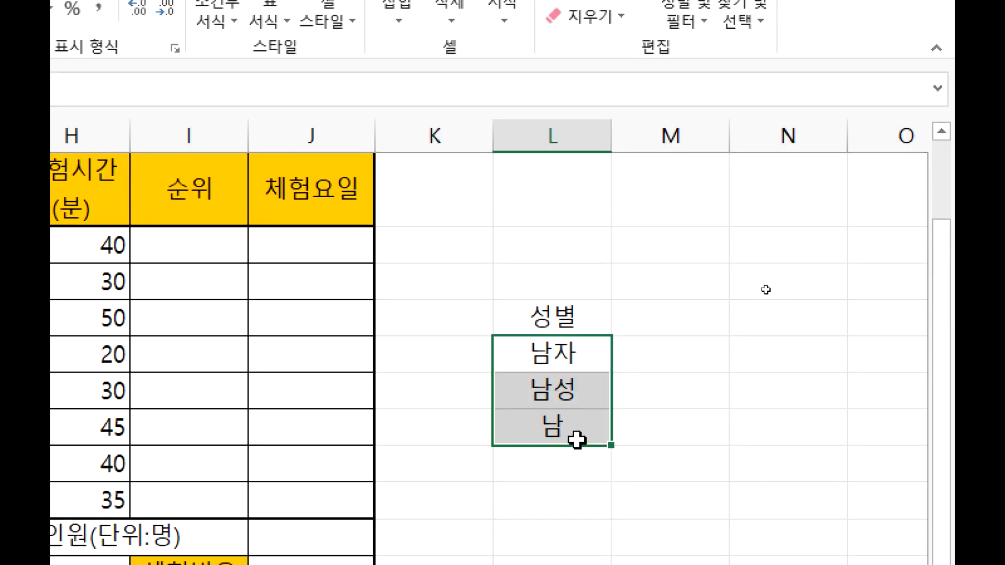
click(569, 484)
key(Up)
text(수컷)
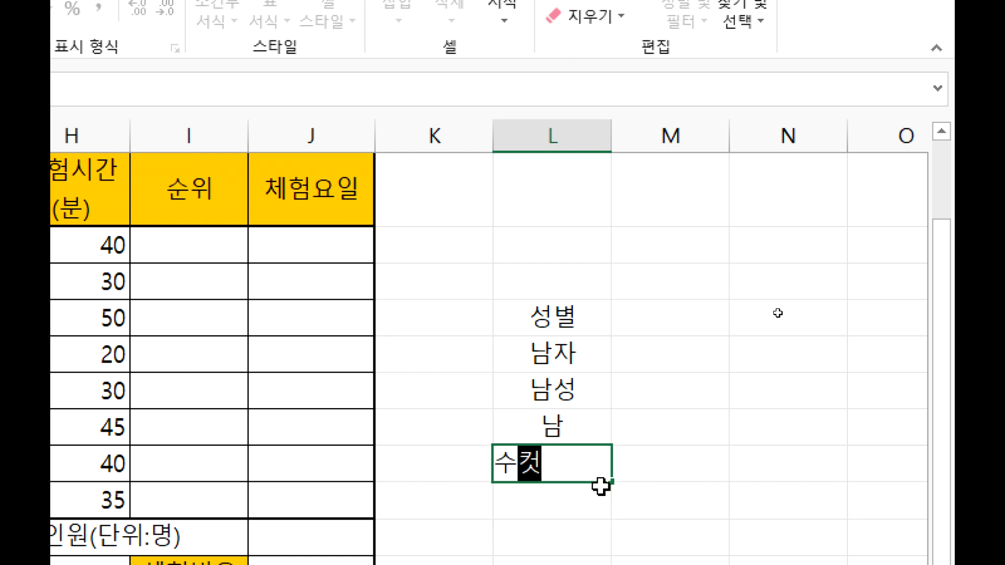
key(Return)
Clear the sample values in L8:L11 and the 성별 heading in L7.
drag(580, 367, 545, 448)
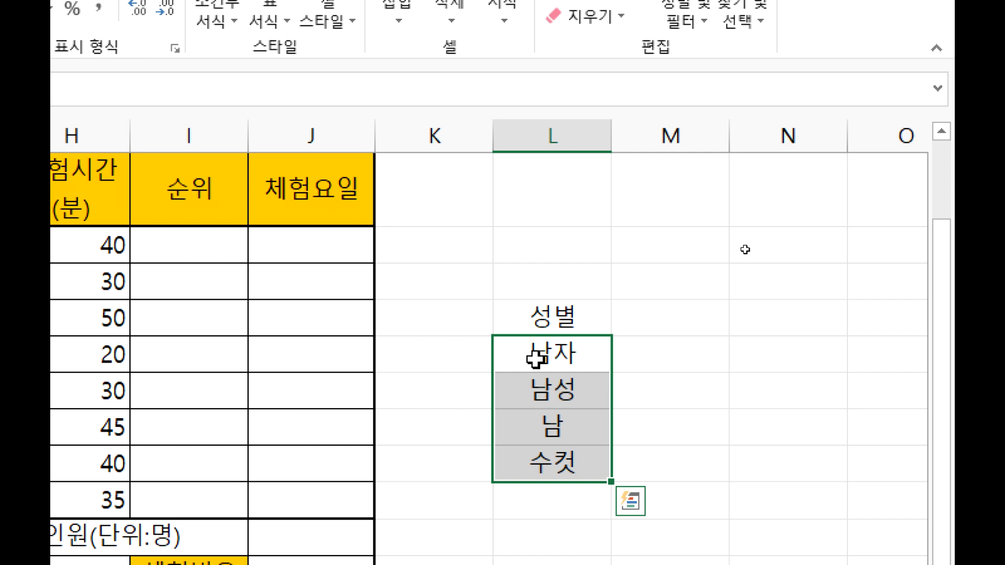
key(Delete)
click(530, 318)
key(Delete)
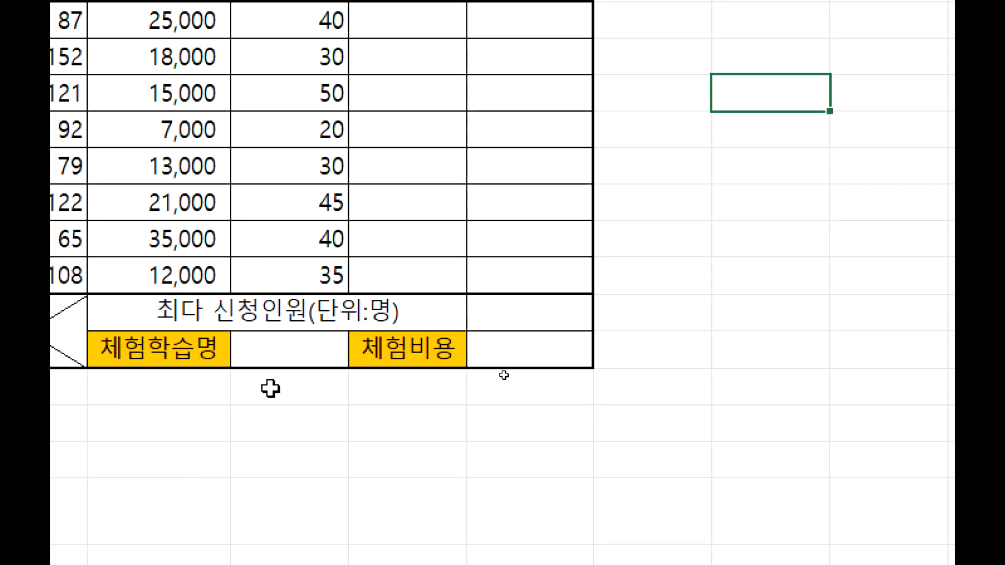
Open the Data Validation settings for cell H14 and move the dialog so the cell stays in view.
click(273, 356)
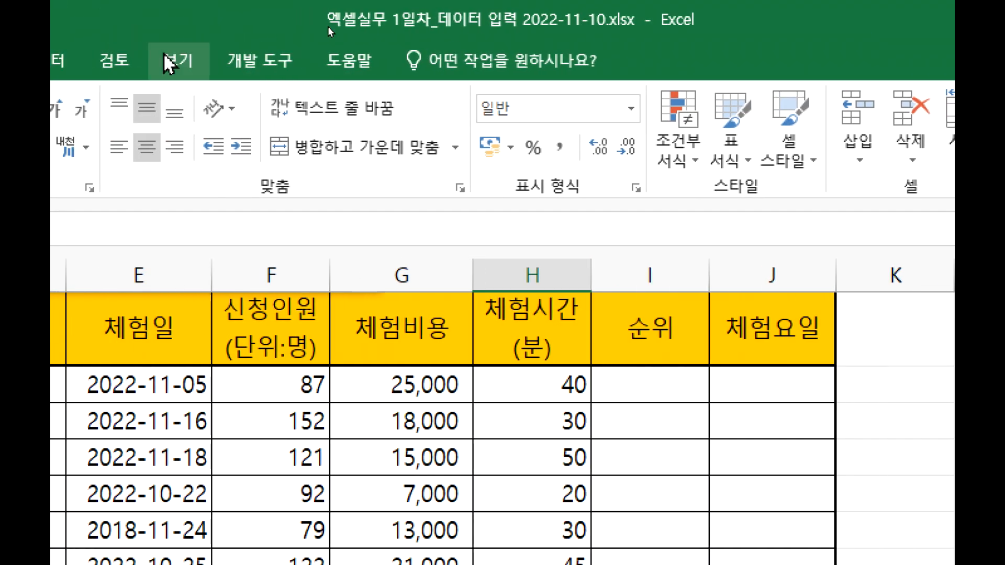
click(80, 61)
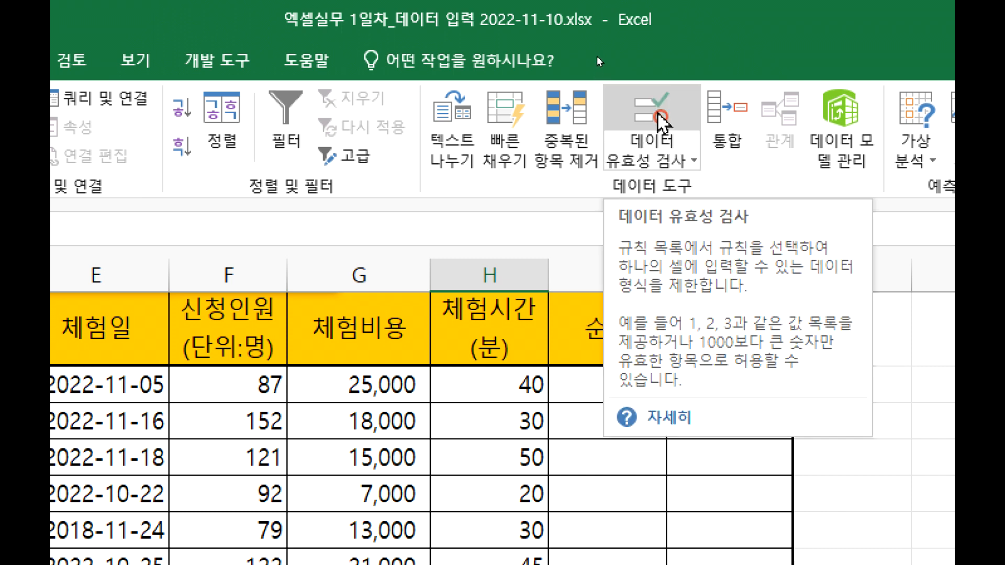
click(662, 157)
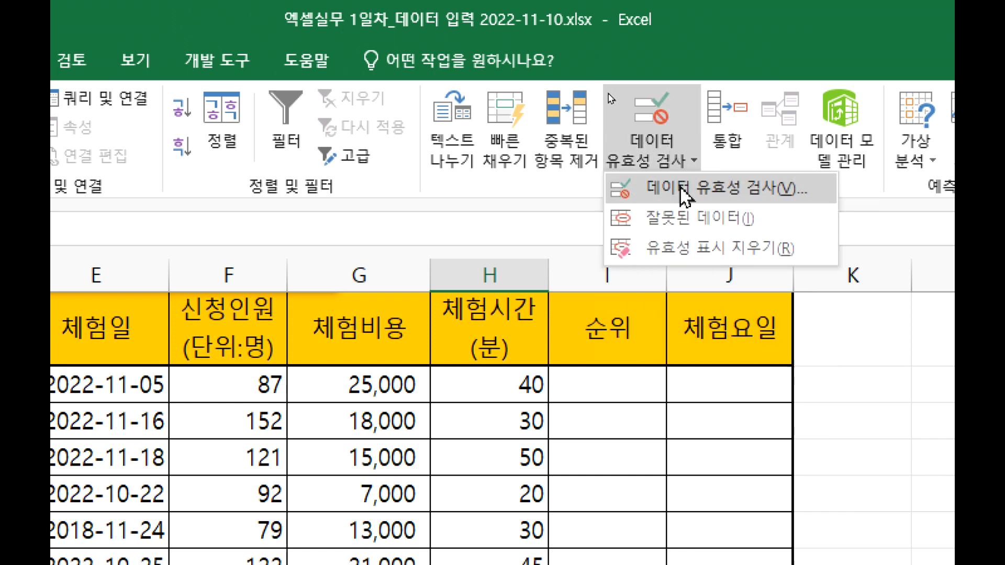
click(598, 61)
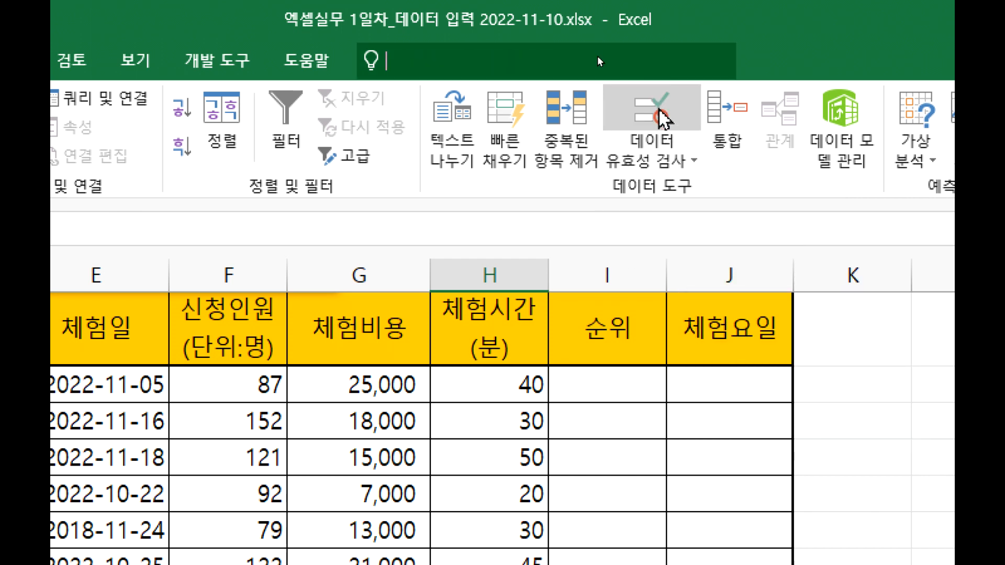
key(Escape)
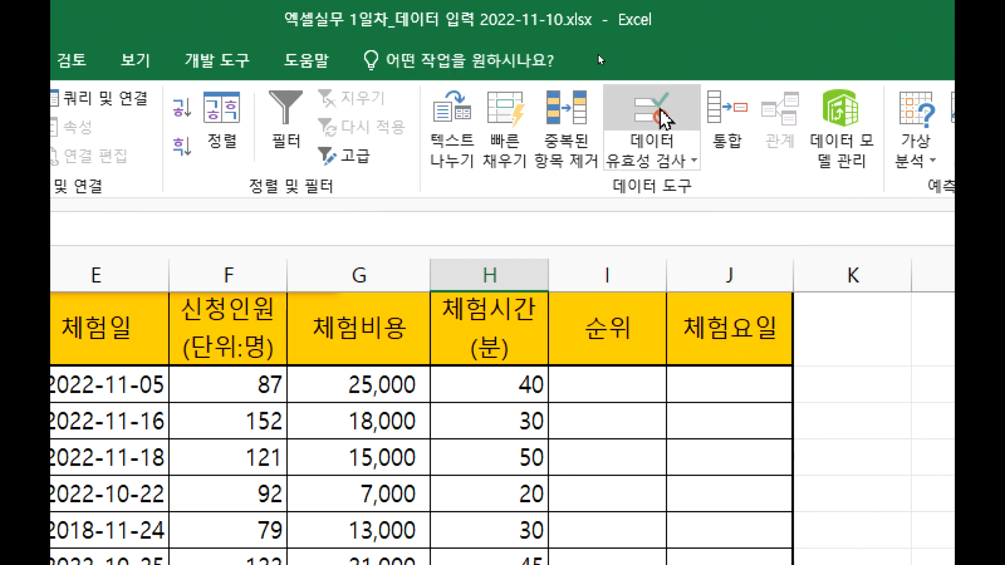
click(660, 113)
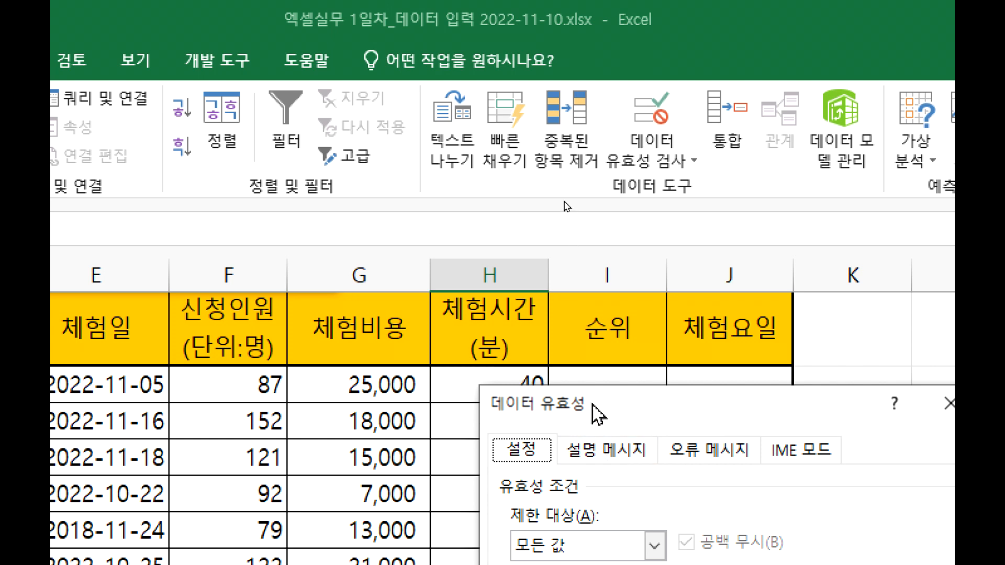
drag(597, 413, 545, 465)
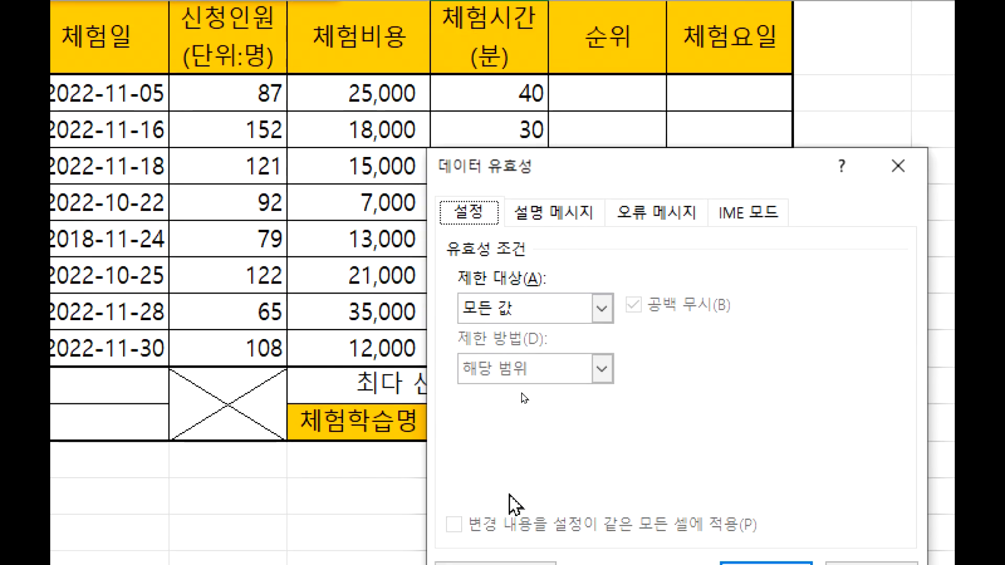
drag(550, 172, 709, 138)
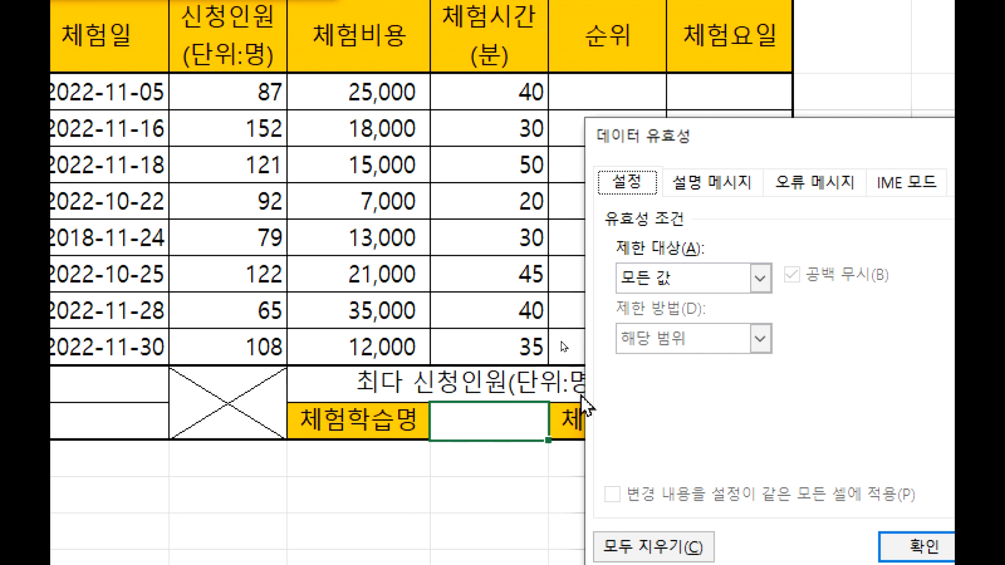
Restrict cell H14 to a list (목록) with the source 남자,여자 and apply the rule.
click(666, 280)
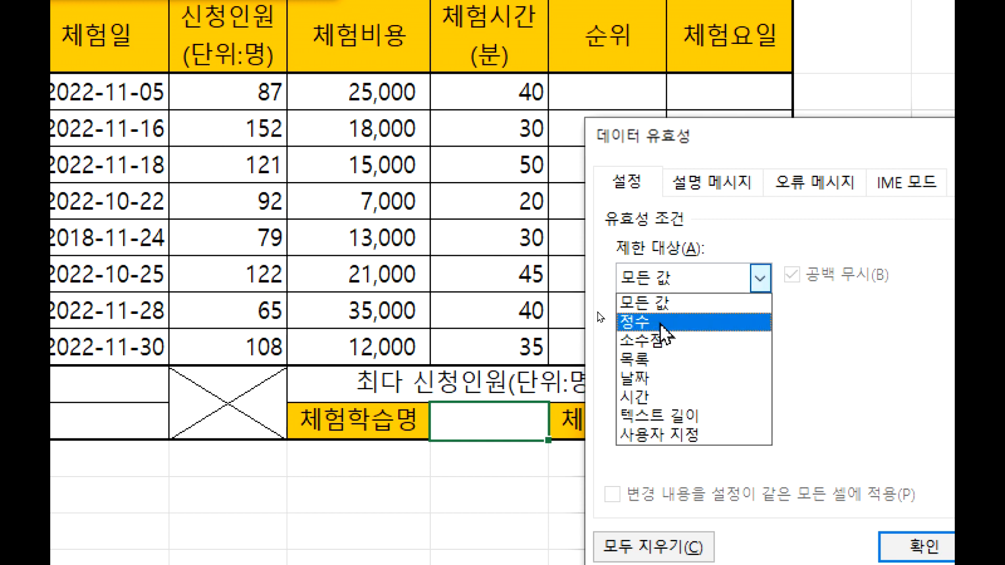
click(657, 360)
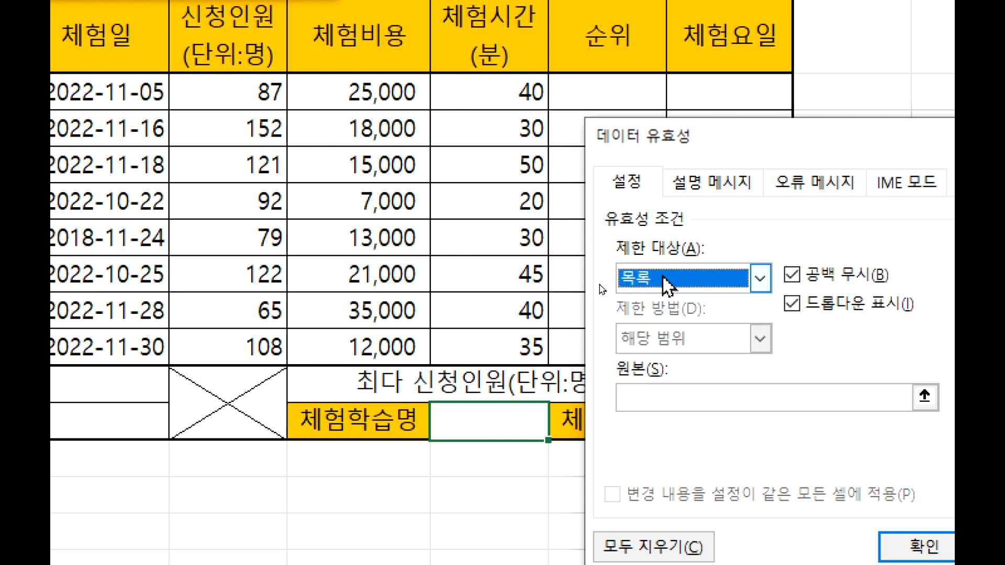
click(651, 398)
text(남자)
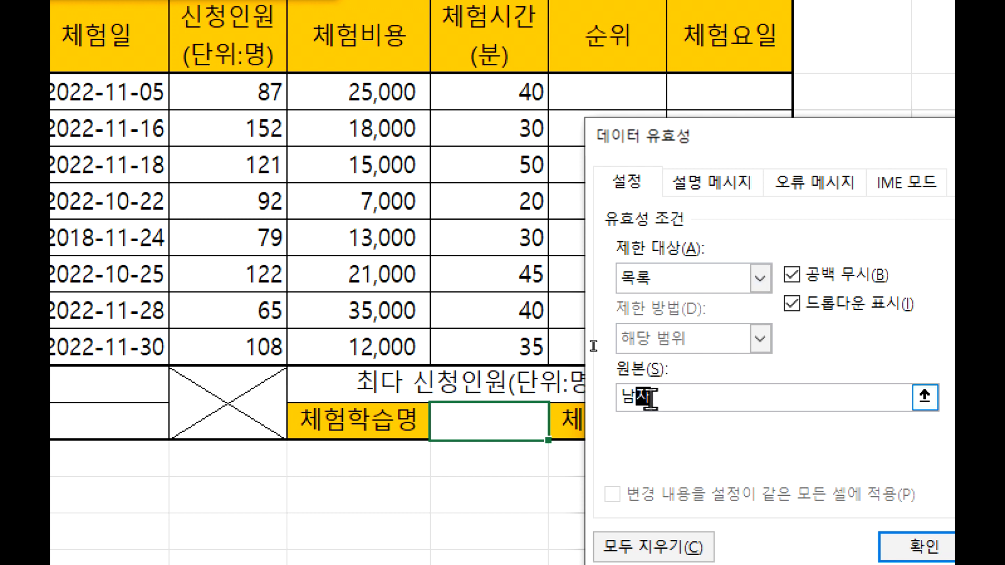
text(,여자)
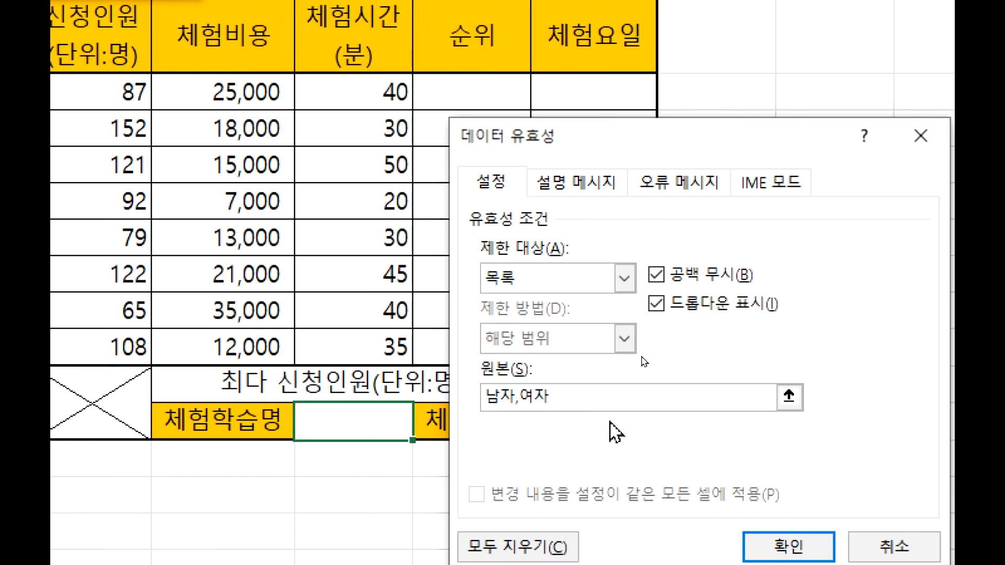
click(805, 425)
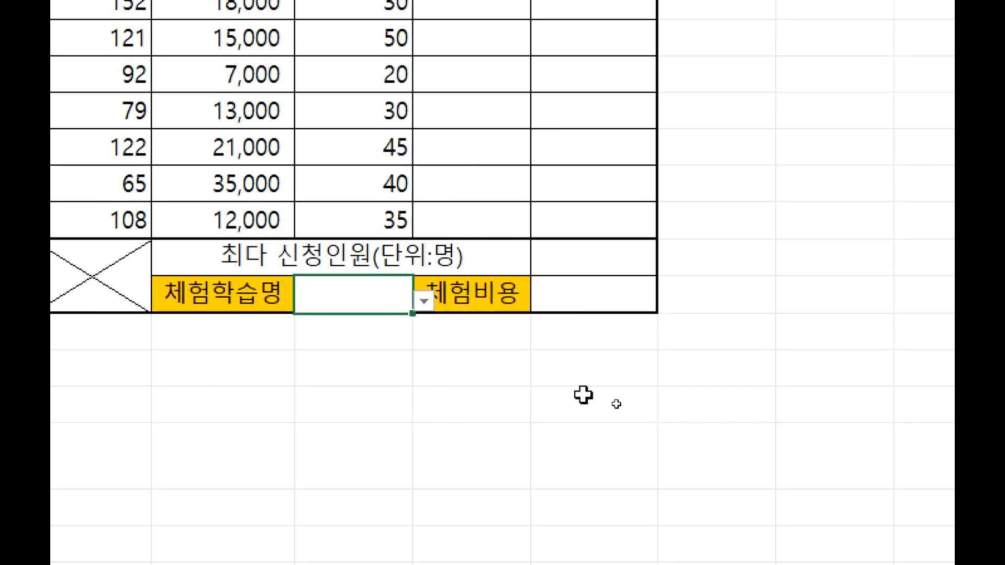
Test the dropdown list in H14 by choosing 남자 and then 여자.
click(423, 303)
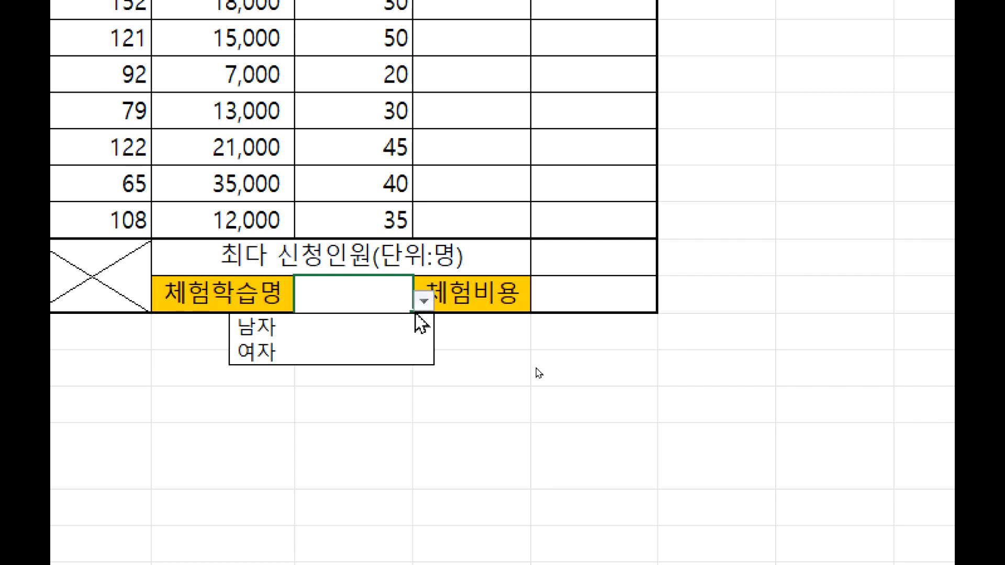
click(370, 339)
click(427, 303)
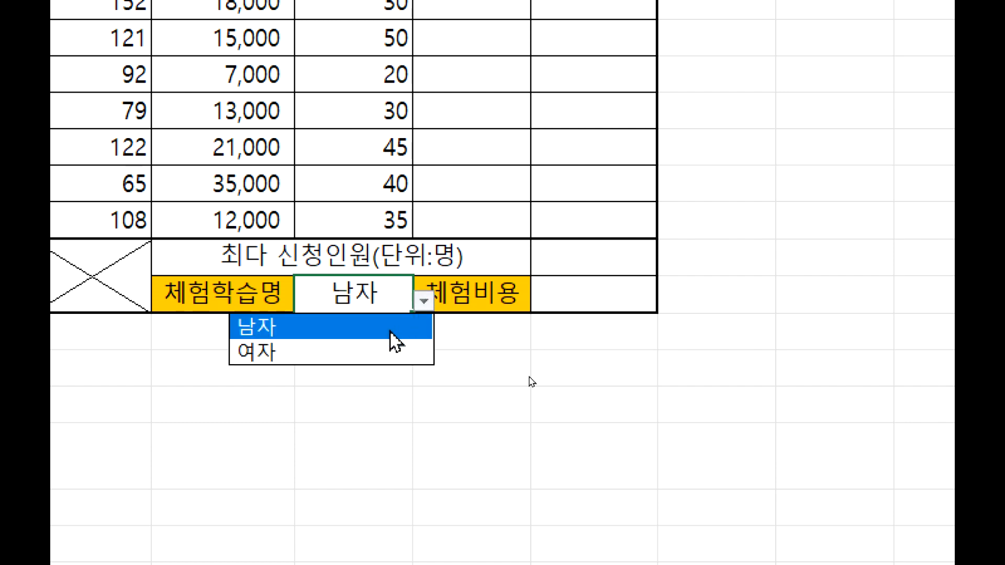
click(373, 350)
Try to enter the unlisted value 남성 in H14, cancel the entry, and clear the cell.
text(남성)
key(Return)
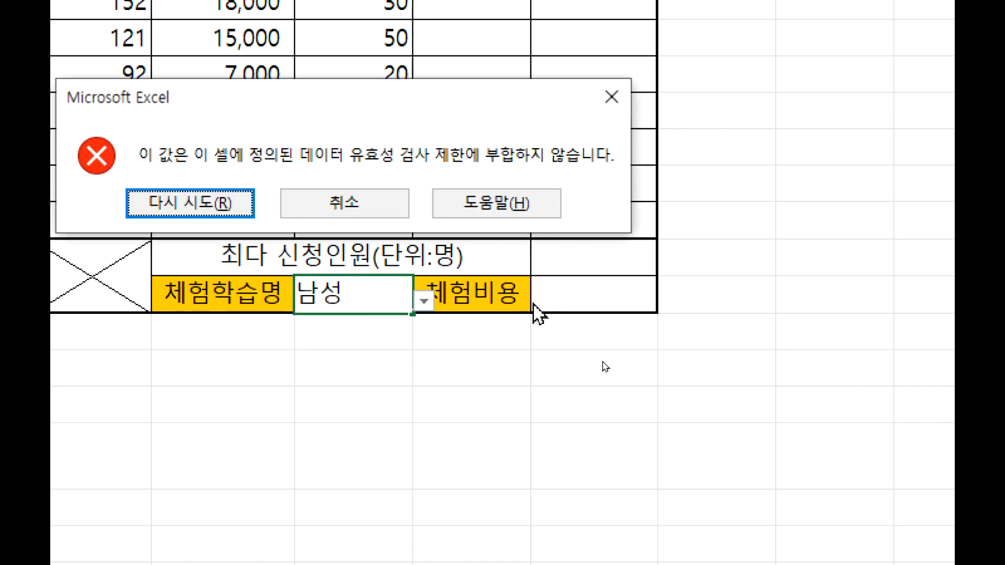
key(Escape)
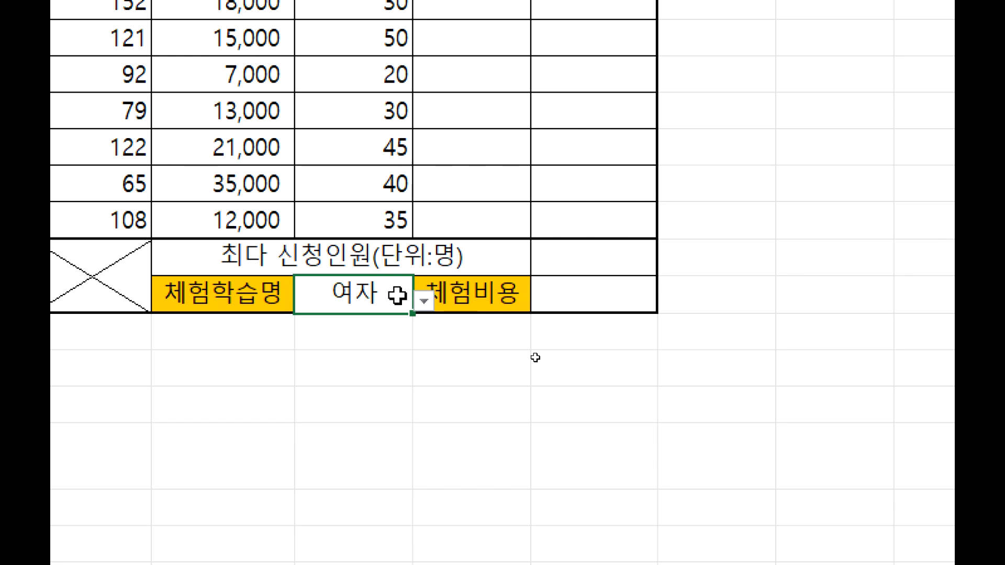
key(Delete)
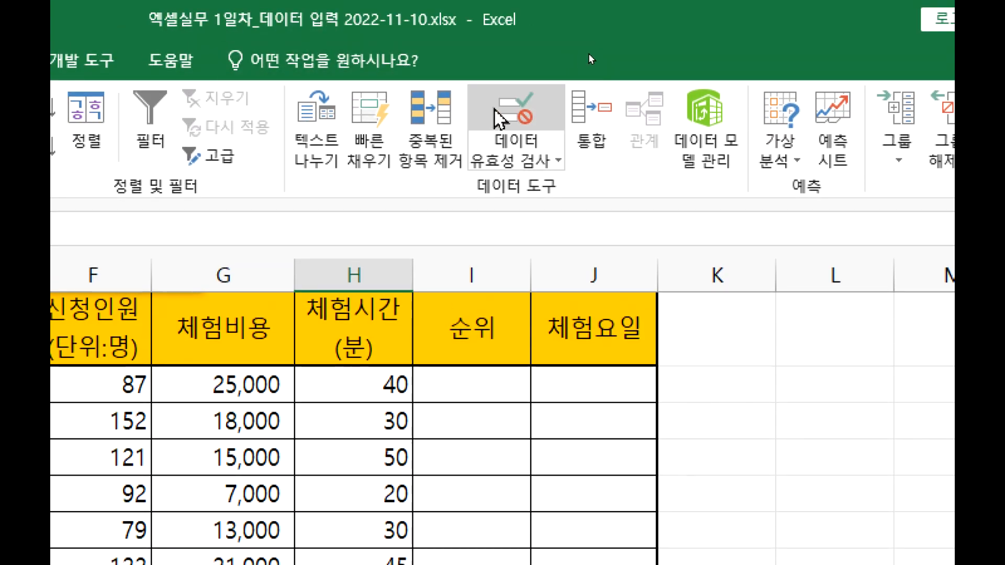
Replace the list source of H14's data validation with the 체험학습명 range =$C$5:$C$12 and apply it.
click(515, 108)
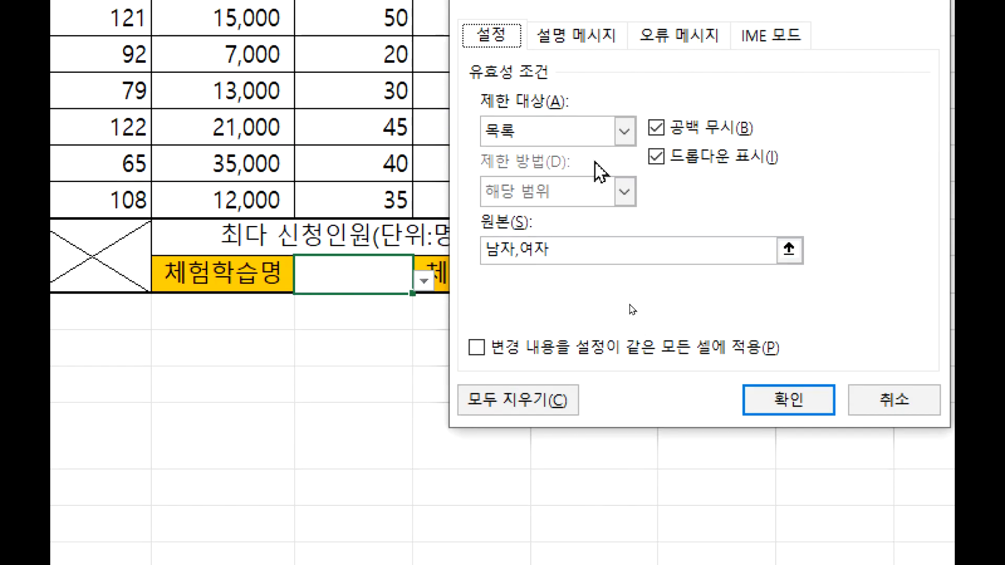
drag(556, 249, 436, 249)
key(BackSpace)
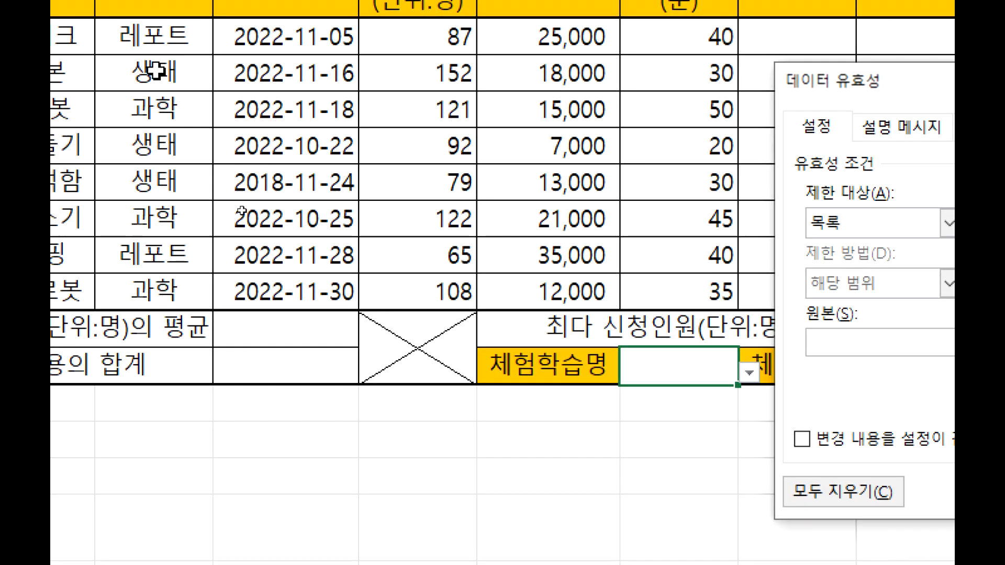
drag(194, 41, 178, 323)
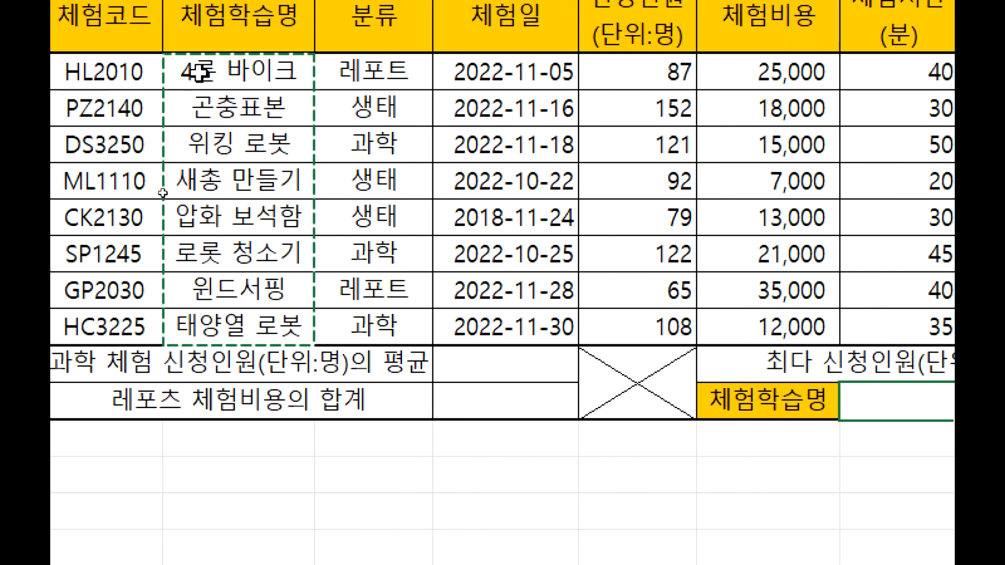
drag(200, 73, 220, 319)
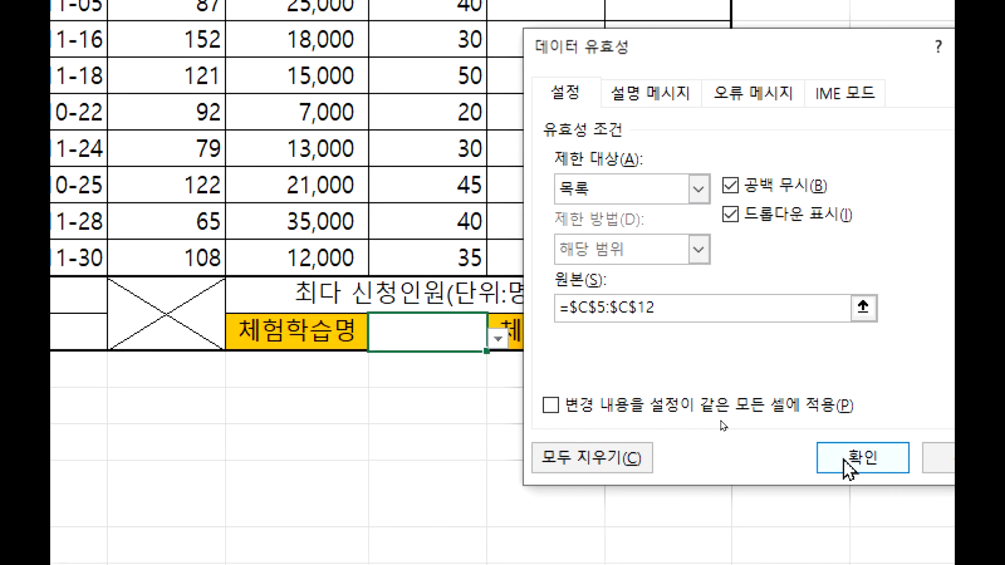
click(945, 458)
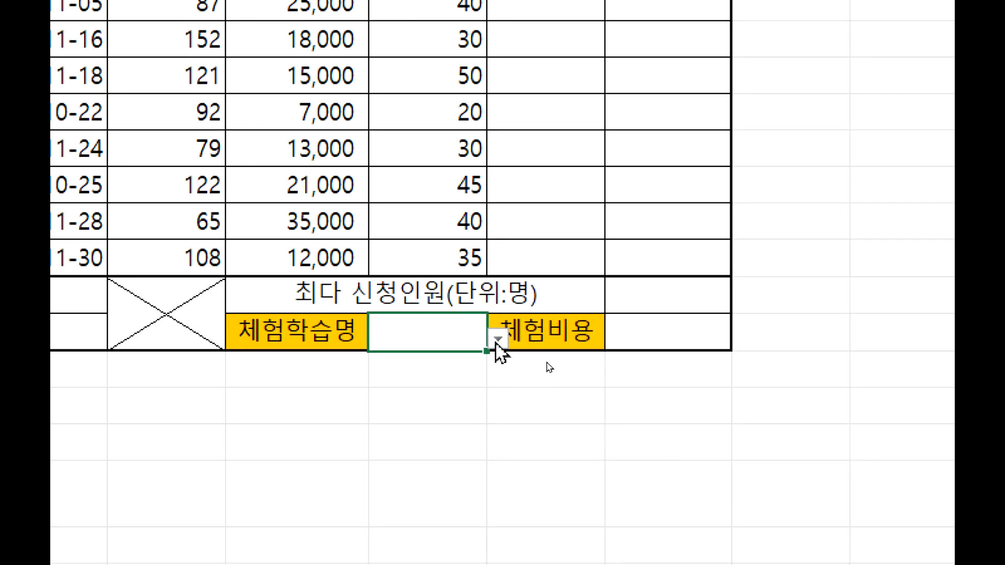
Test the updated dropdown in H14 by choosing 4륜 바이크 and then 압화 보석함.
click(498, 339)
click(453, 373)
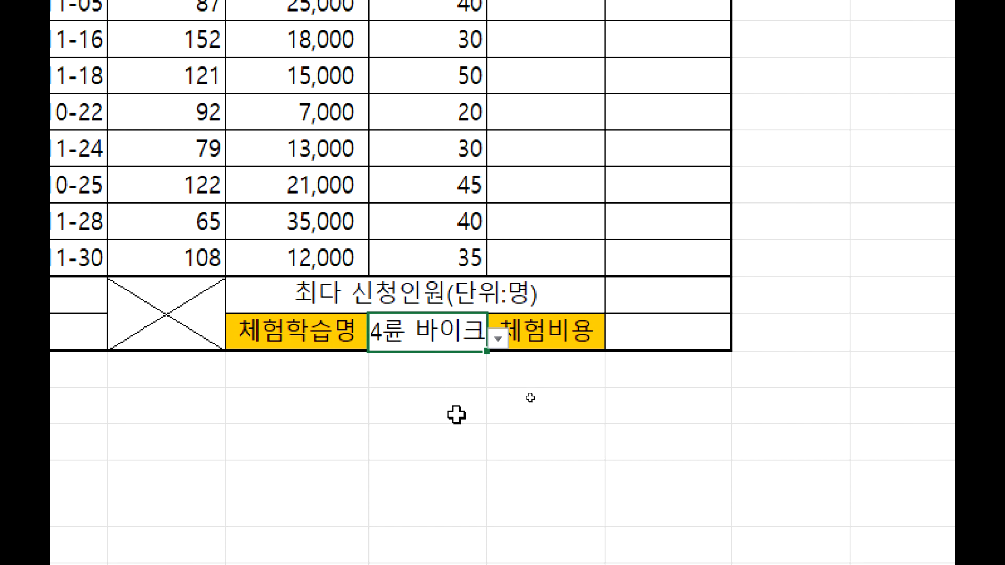
click(498, 339)
click(446, 466)
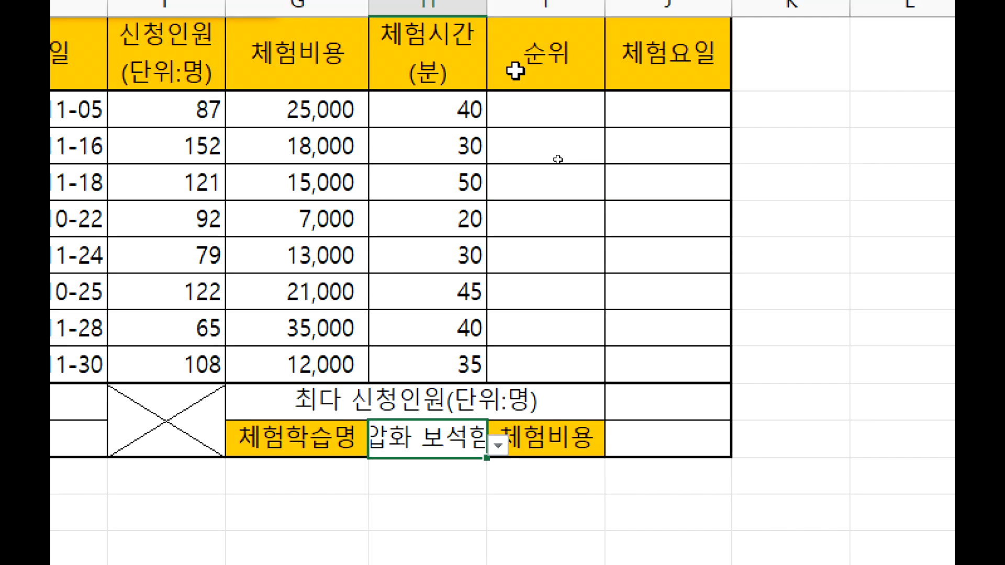
Widen column H to fit the full name in H14, and choose 4륜 바이크 from its dropdown.
drag(483, 91, 518, 88)
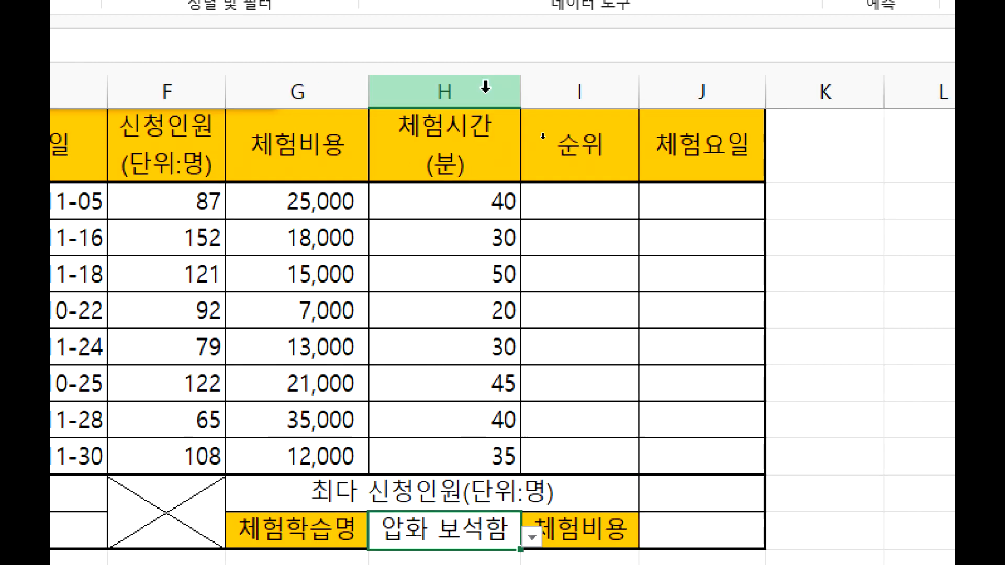
click(532, 403)
click(461, 425)
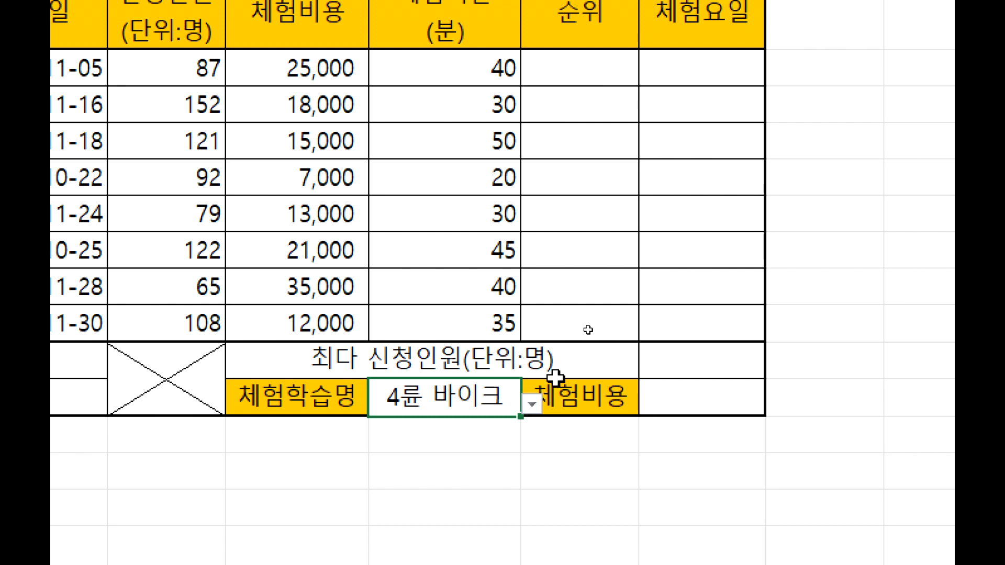
Enter the label 나이(20~50) in H16.
click(486, 224)
text(나이(20~50))
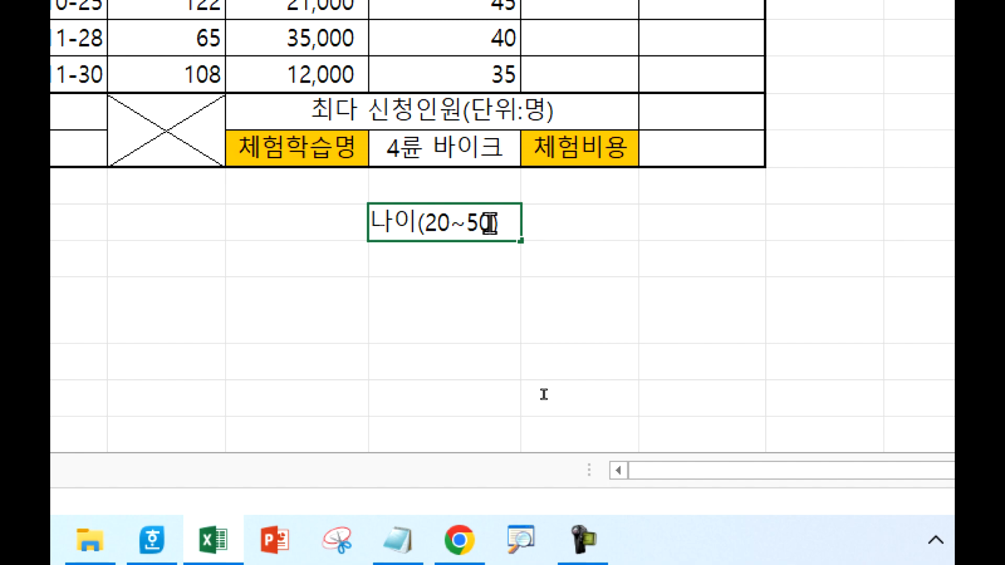
key(Return)
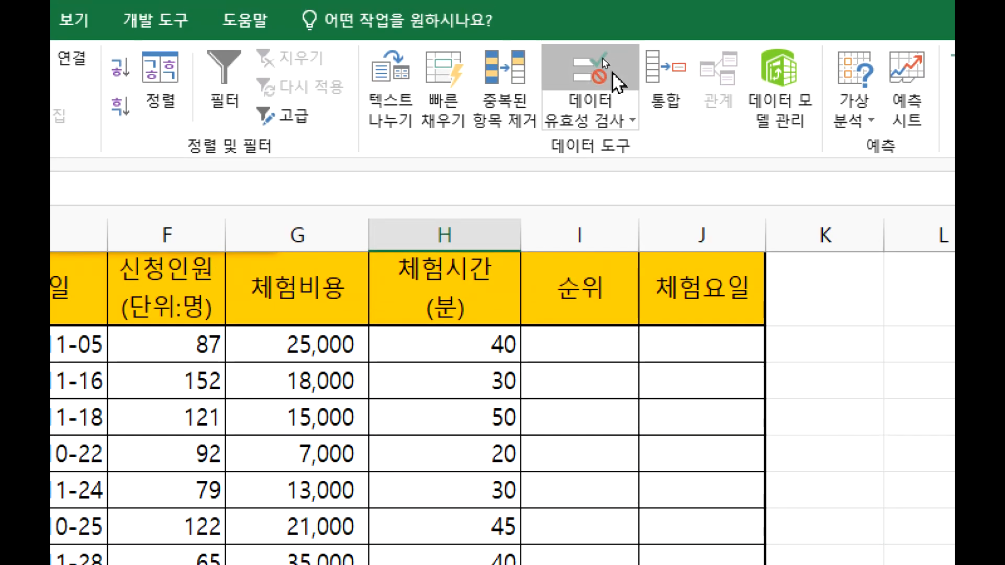
Add data validation to H17 that allows only whole numbers (정수) within the range 20 to 50.
click(613, 73)
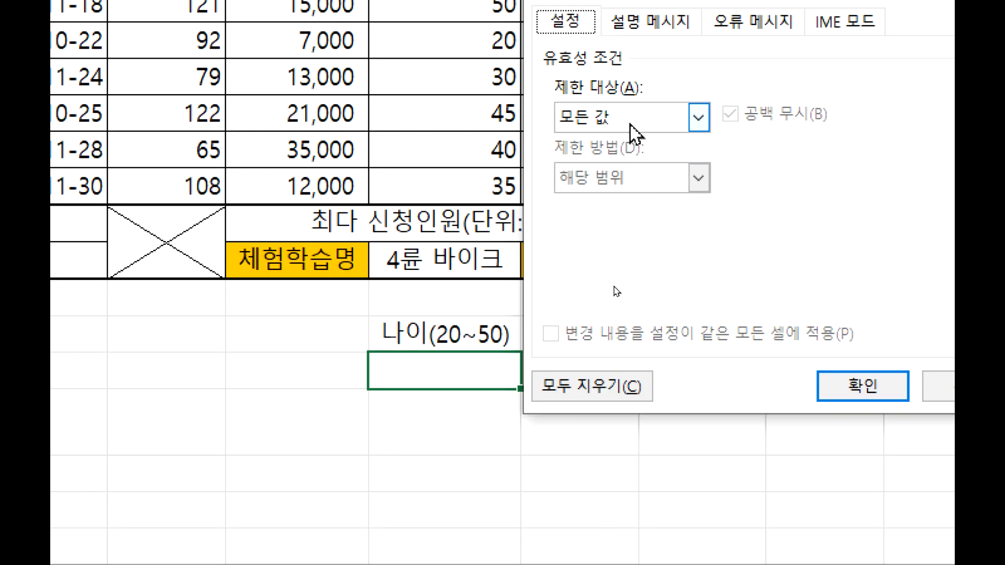
click(698, 118)
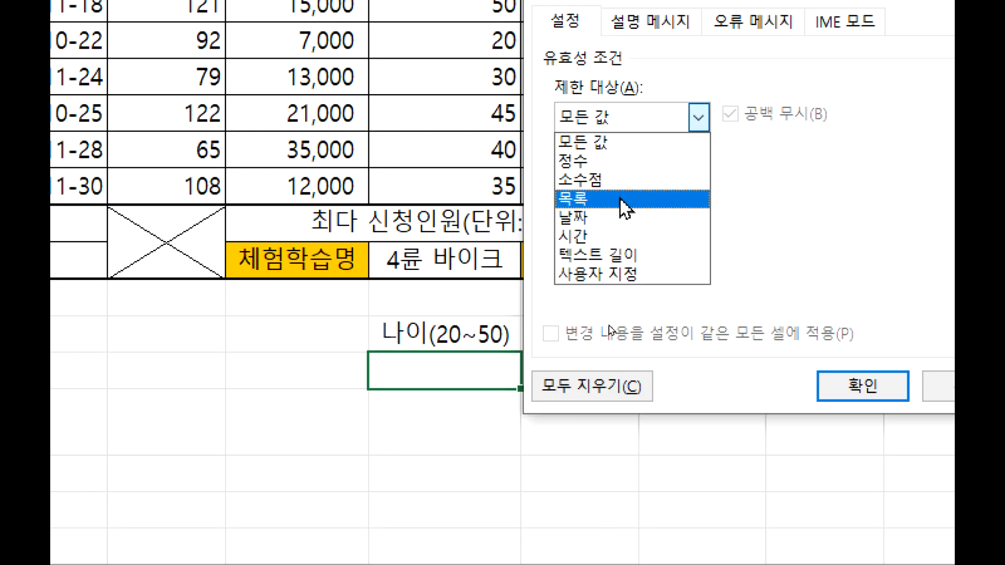
click(617, 161)
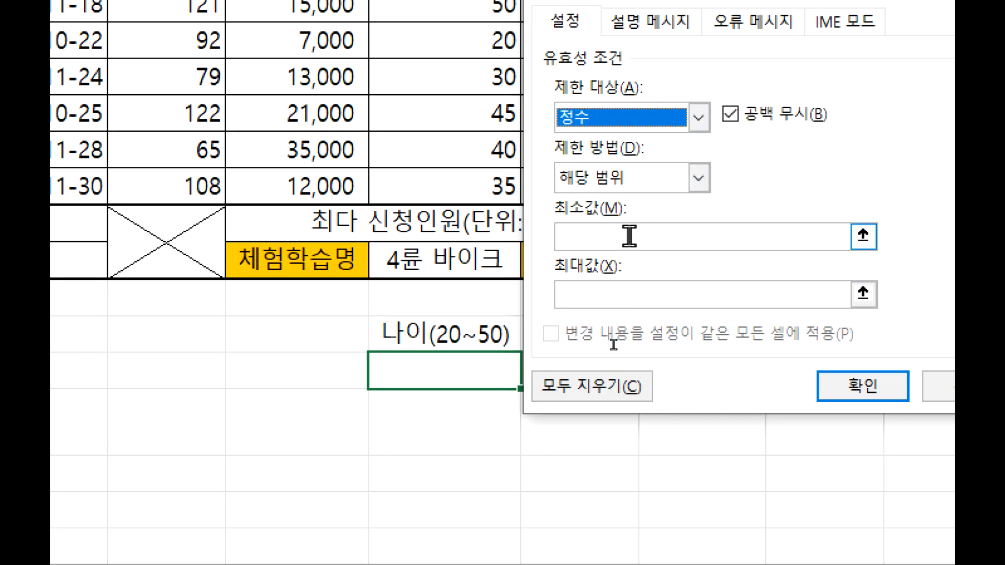
click(628, 233)
text(20)
click(626, 291)
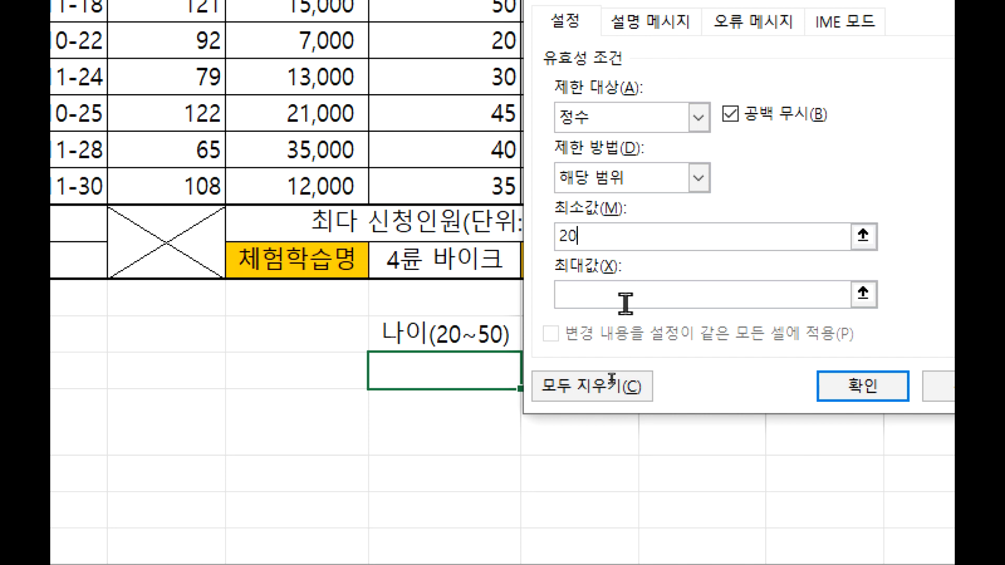
text(50)
click(601, 123)
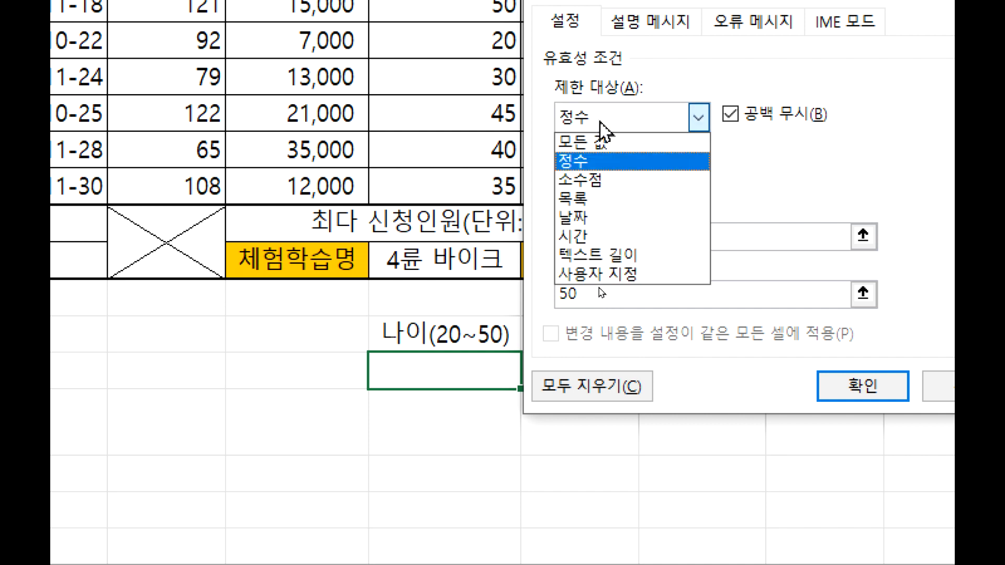
click(600, 124)
click(864, 395)
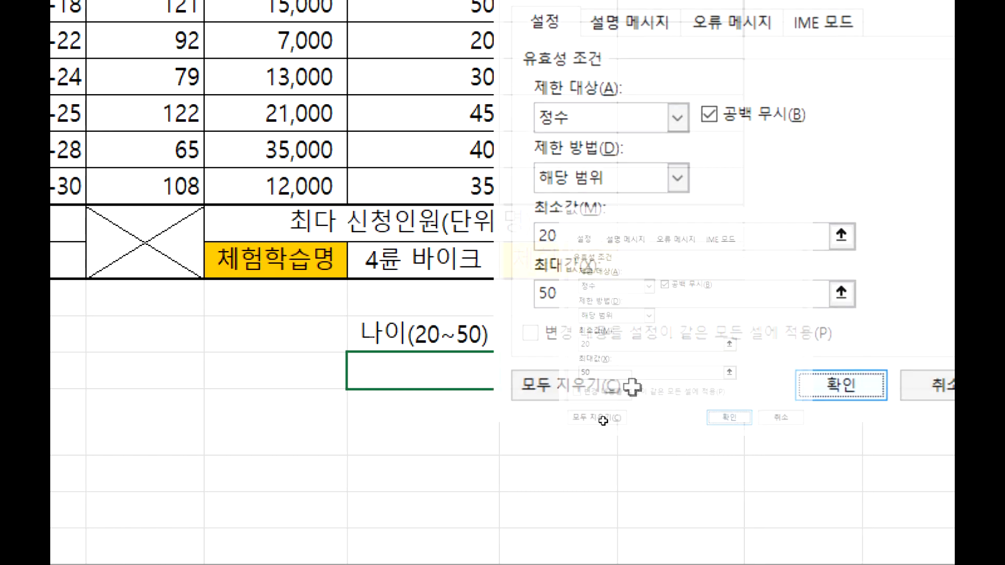
Test the age limit in H17 by entering the allowed values 50, 20 and 25 one after another.
text(50)
key(Return)
key(Up)
text(20)
key(Return)
key(Up)
text(25)
key(Return)
key(Up)
Try the out-of-range value 19 in H17, and retry with 29.
text(19)
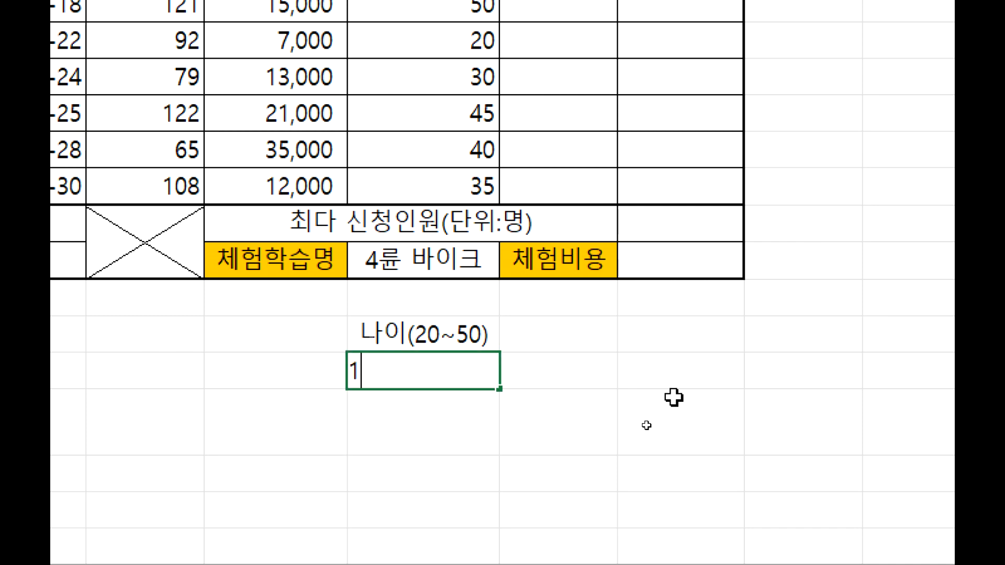
key(Return)
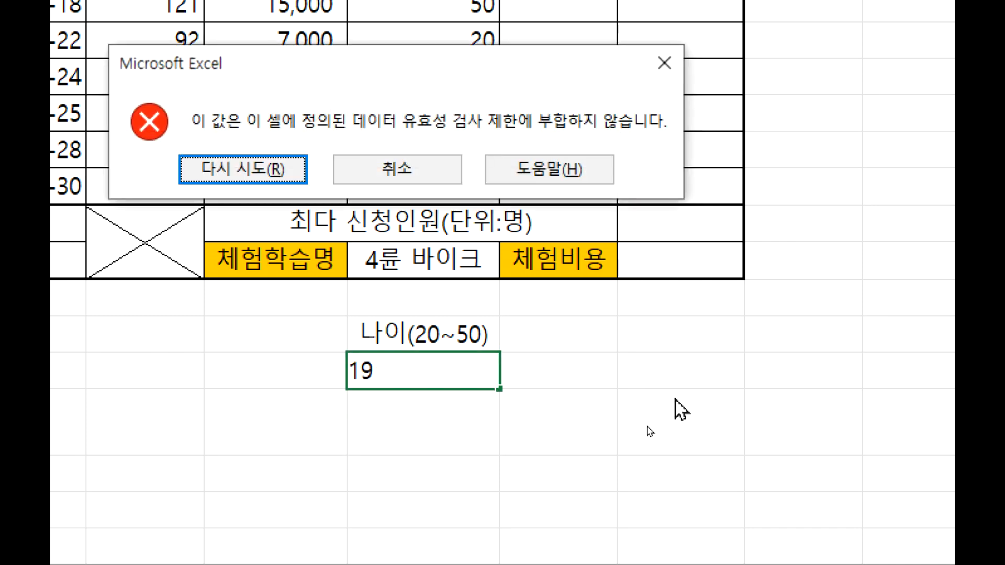
key(Return)
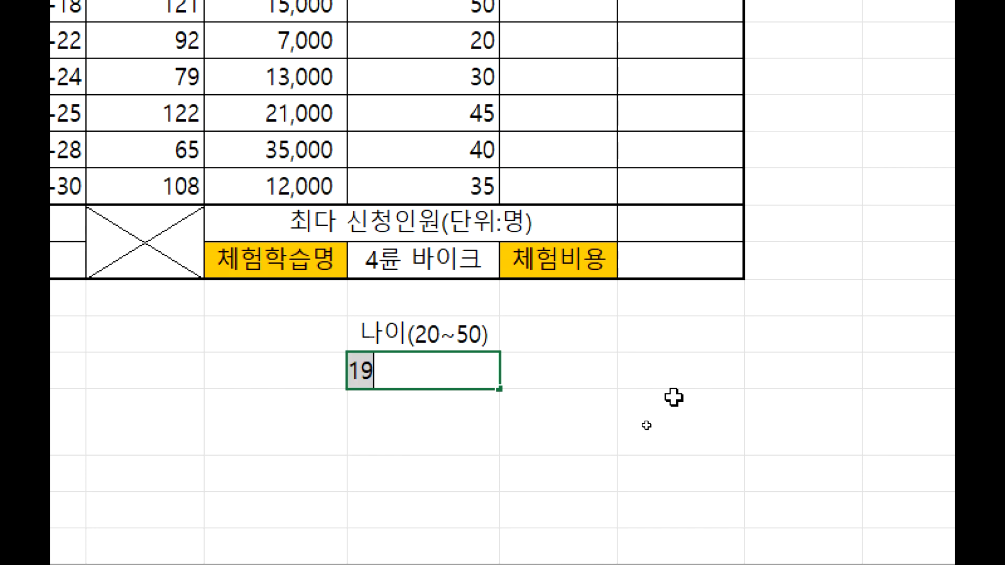
text(29)
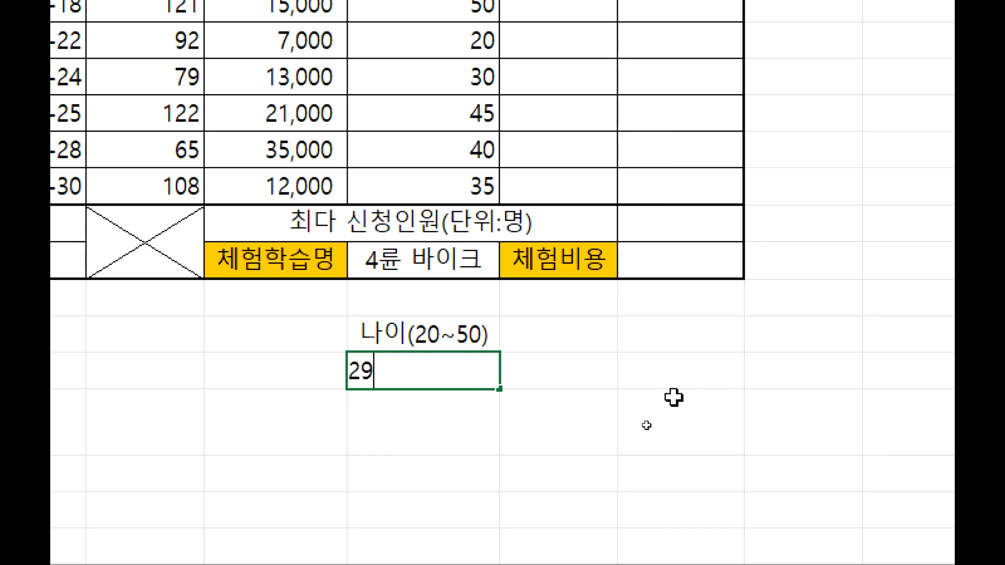
key(Return)
Clear the age label and the test value from H16:H17, and reselect H17.
key(Up)
drag(417, 338, 414, 364)
key(Delete)
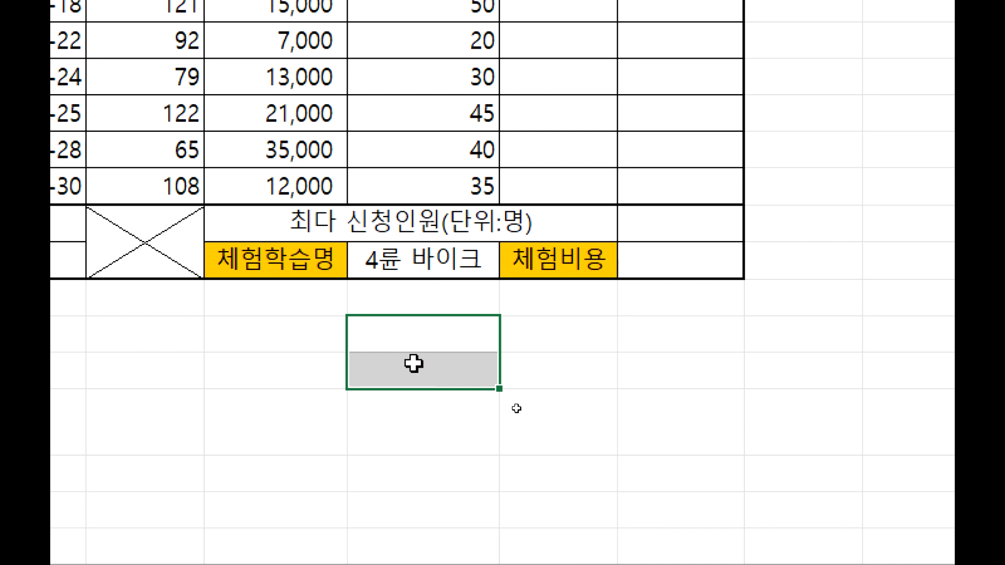
drag(413, 328, 422, 360)
click(422, 372)
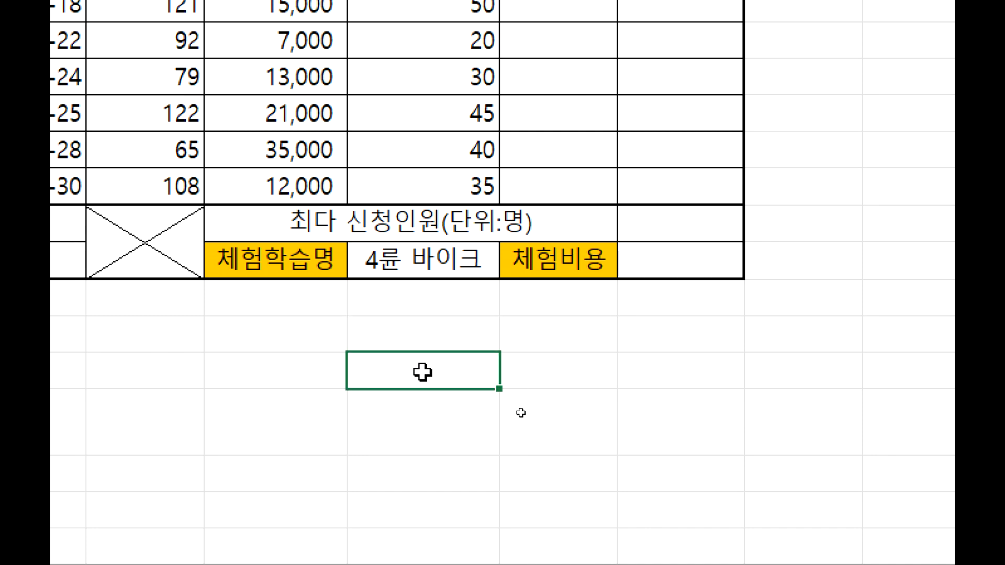
Try to enter the out-of-range value 67 in the emptied cell H17, and cancel the entry.
text(67)
key(Return)
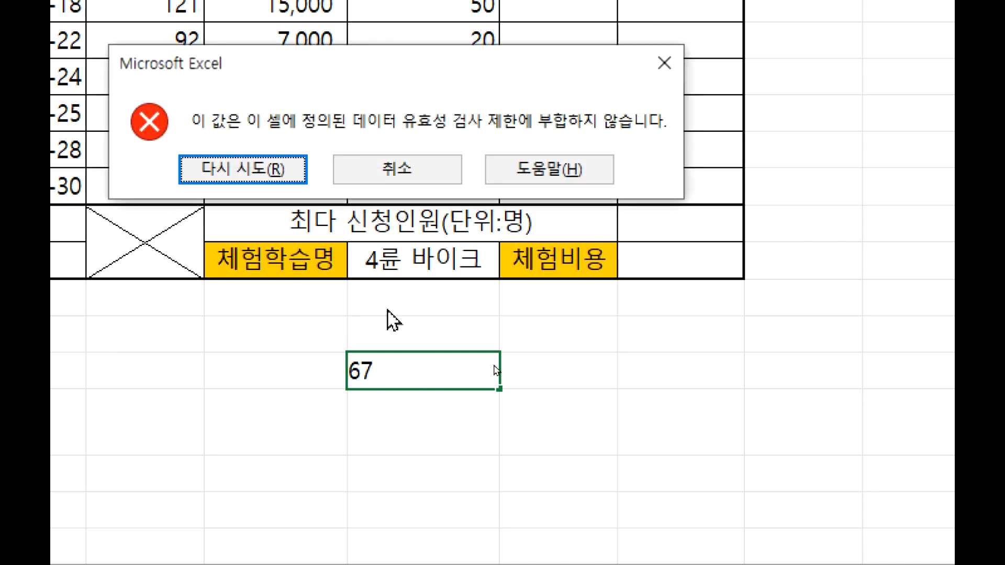
key(Escape)
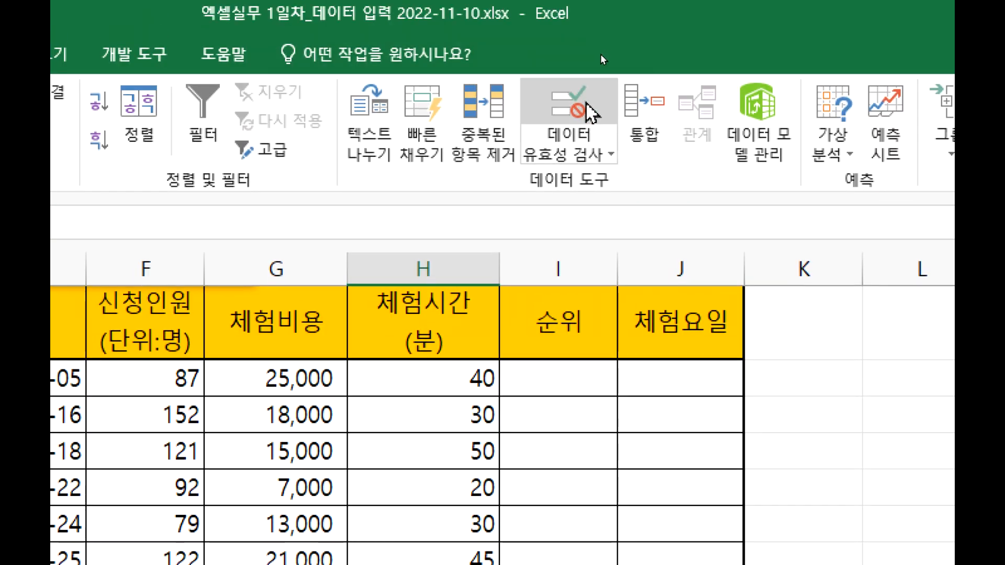
Look through the allowed-value types in H17's data validation, trying 모든 값 and 정수, and discard the changes.
click(592, 110)
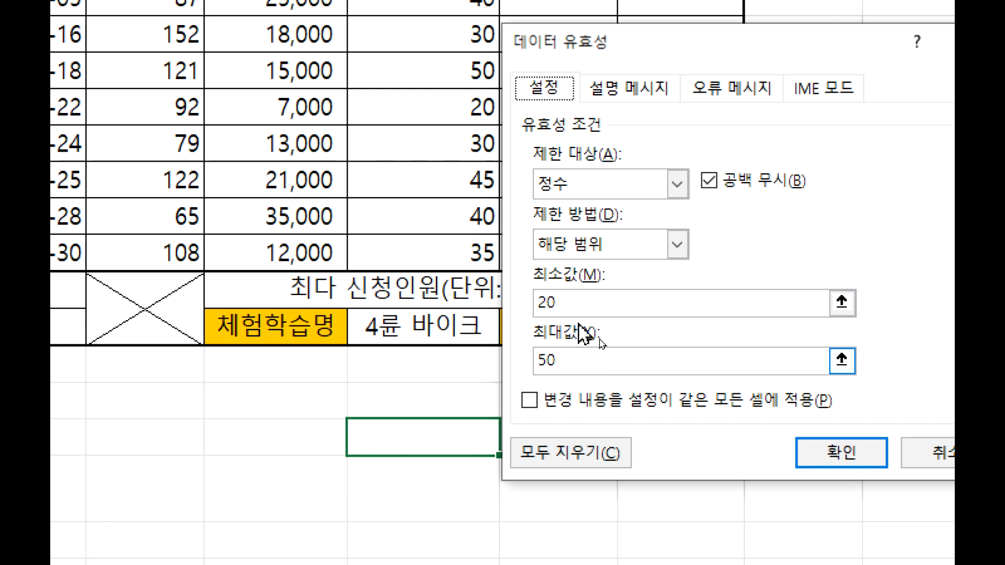
click(578, 188)
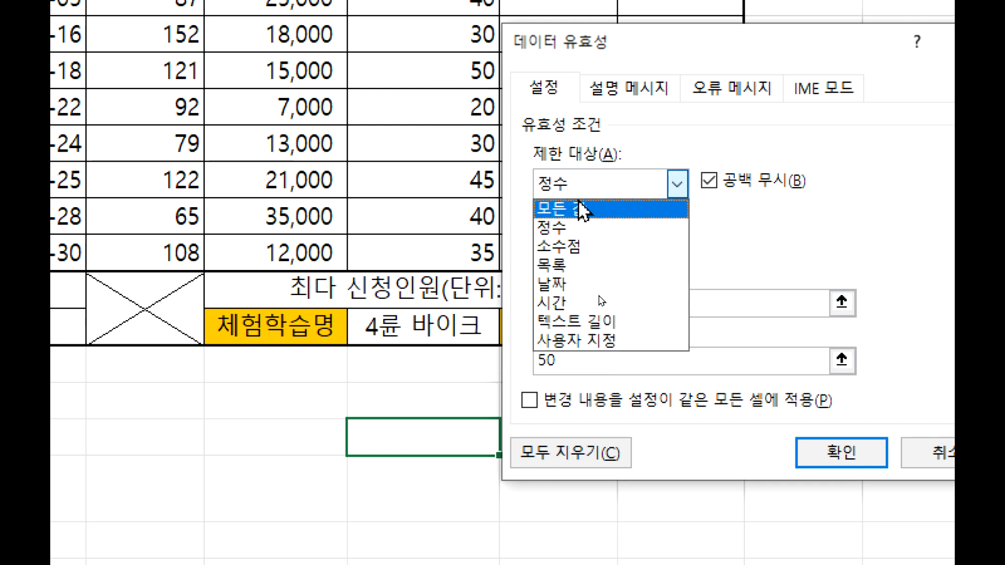
click(580, 206)
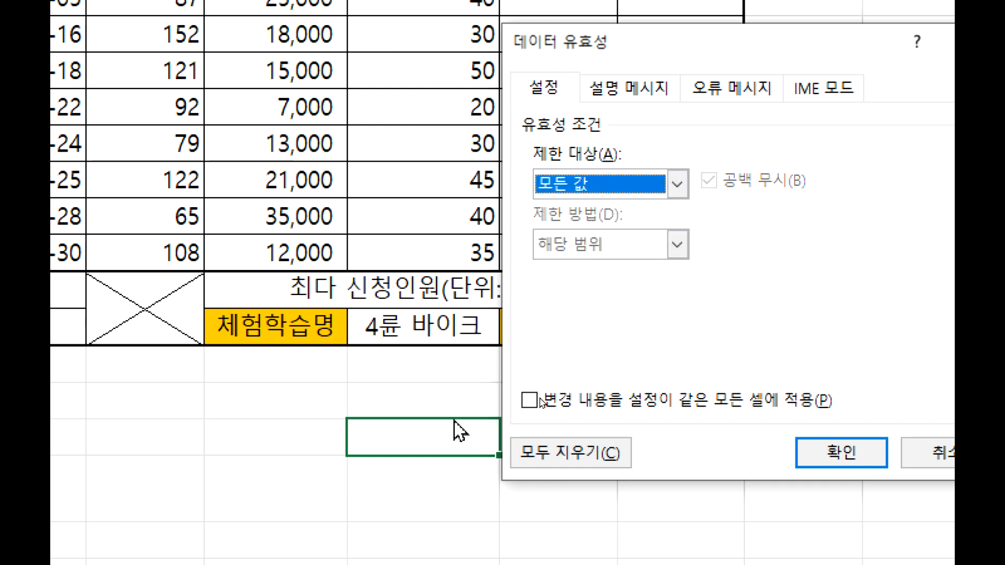
click(600, 183)
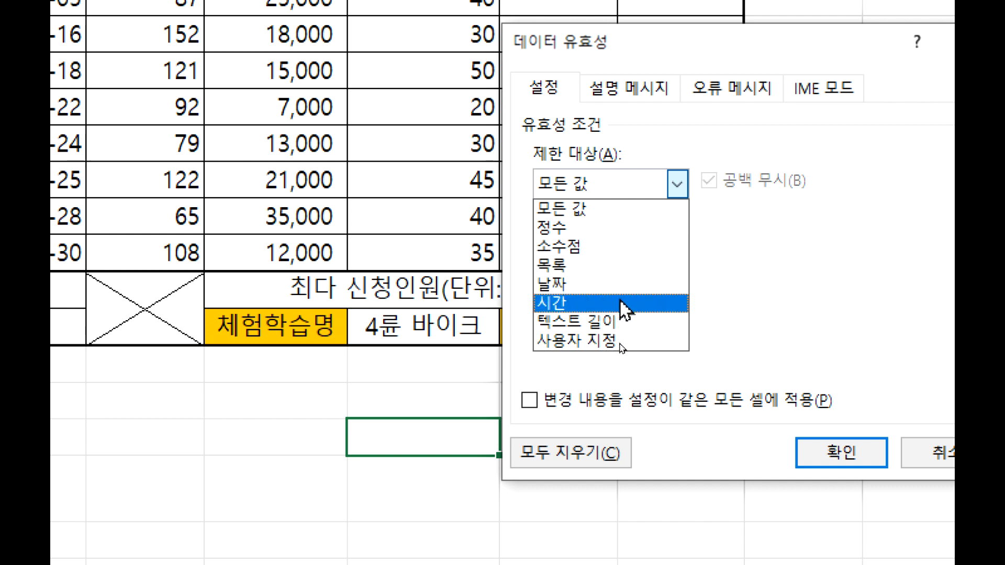
click(628, 229)
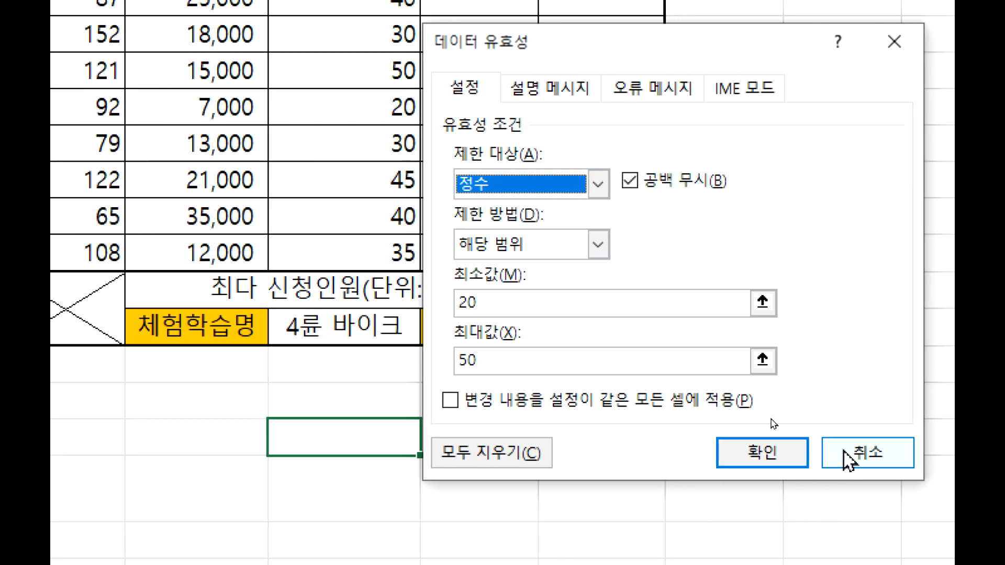
click(926, 455)
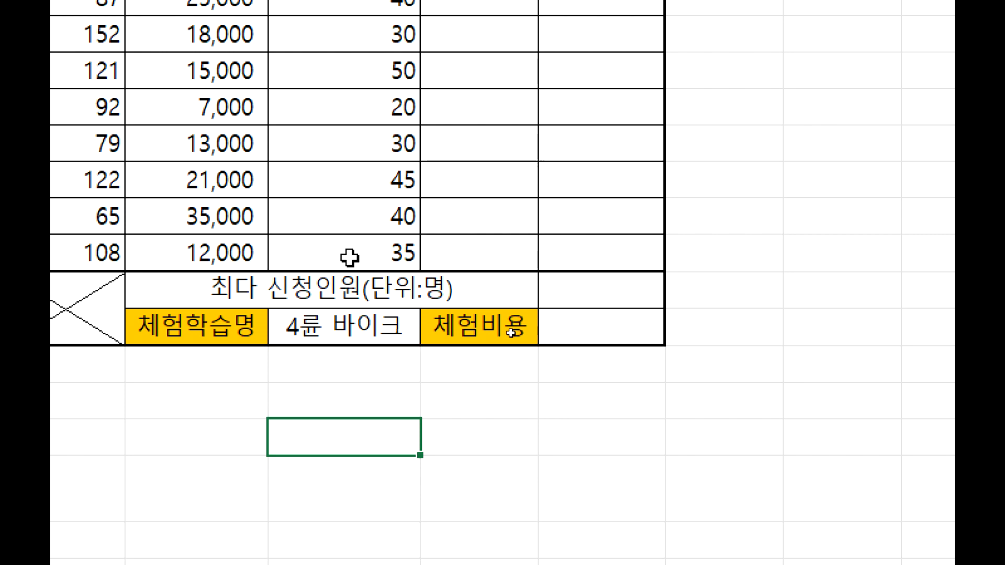
Check the 체험학습명 dropdown list in H14 without changing the choice.
click(292, 325)
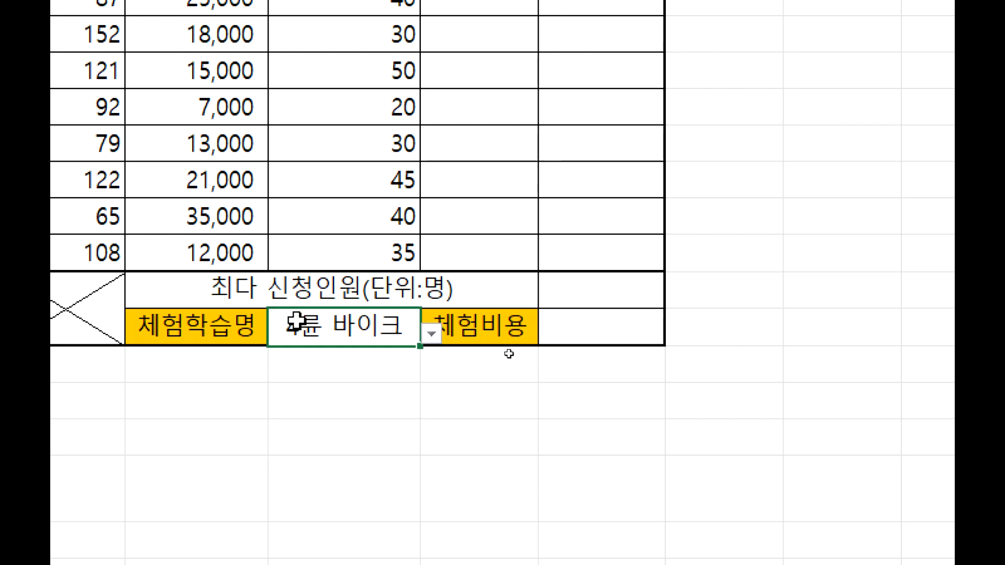
click(433, 332)
click(434, 337)
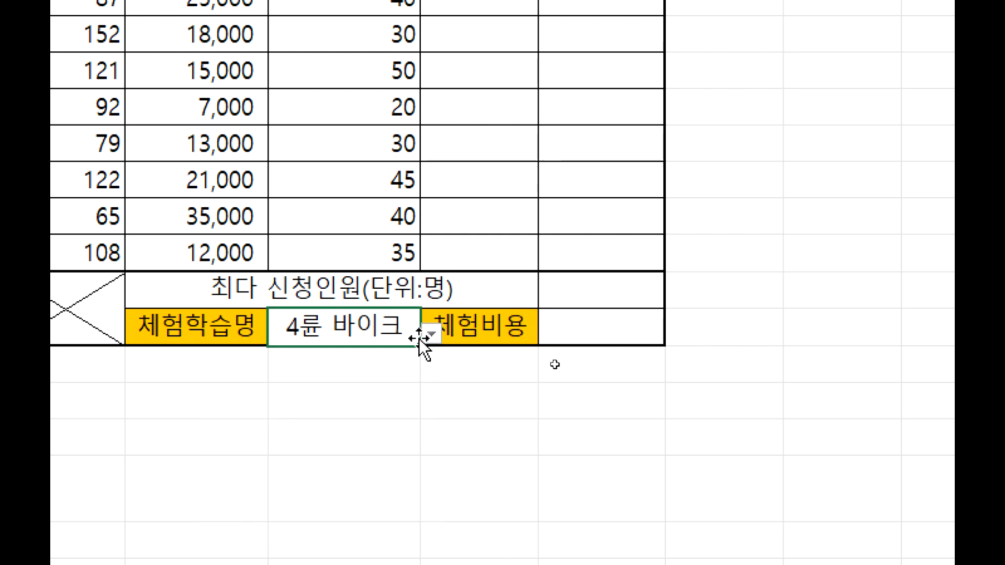
click(330, 367)
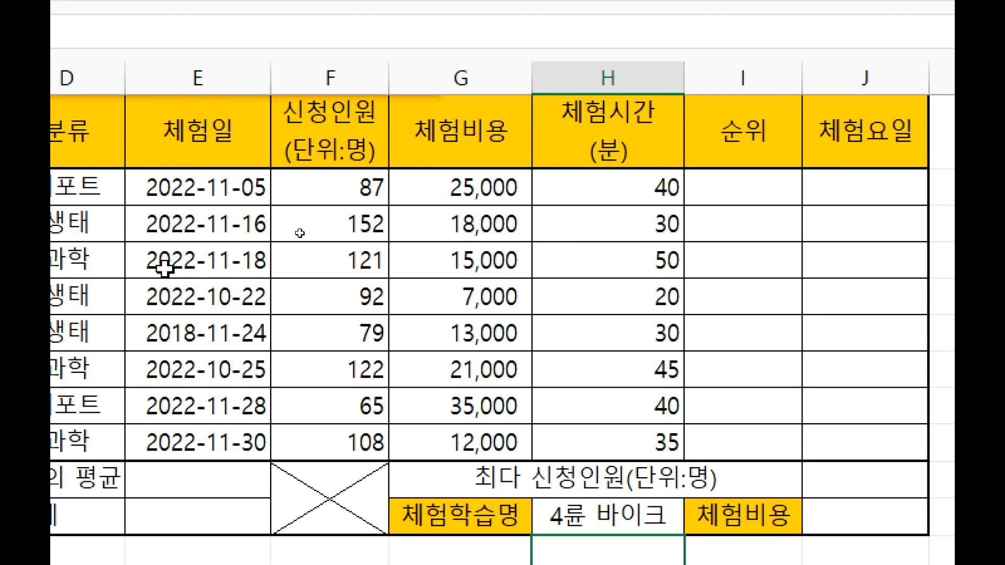
Highlight the 분류 values in D5:D12, and note their range as D5~D12 in E16.
click(64, 181)
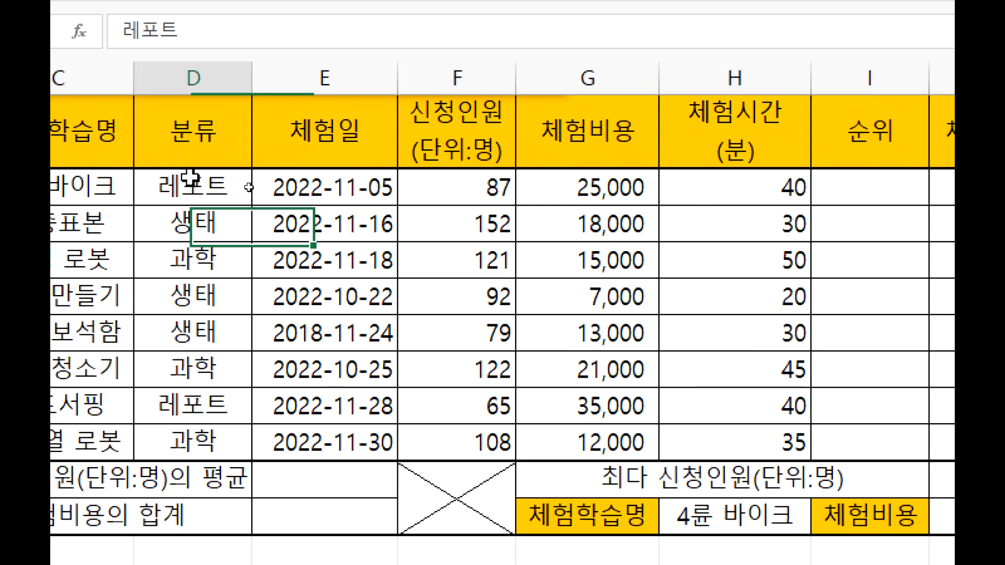
drag(191, 178, 215, 442)
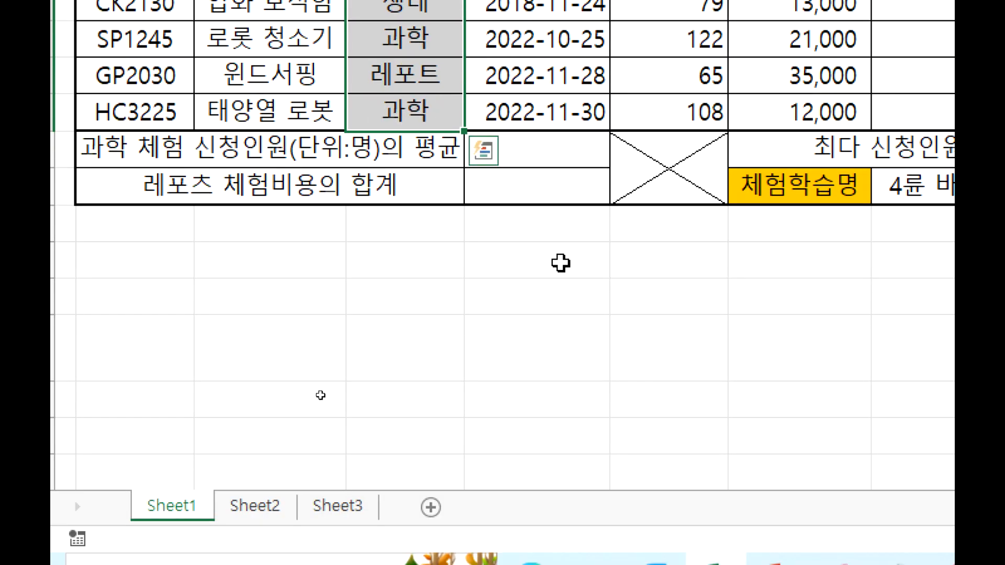
click(560, 263)
text(ㅇ)
key(BackSpace)
text(D5)
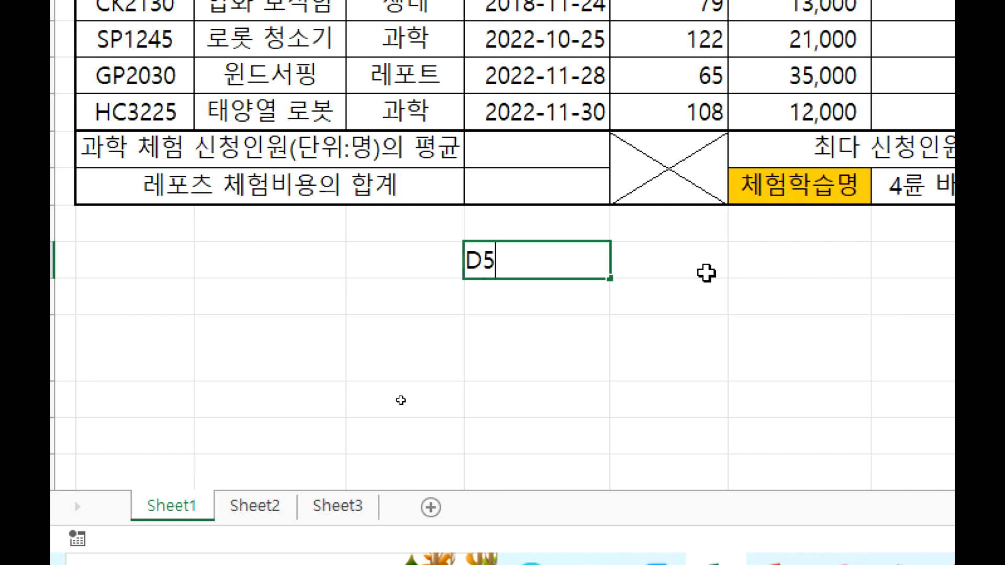
text(~D12)
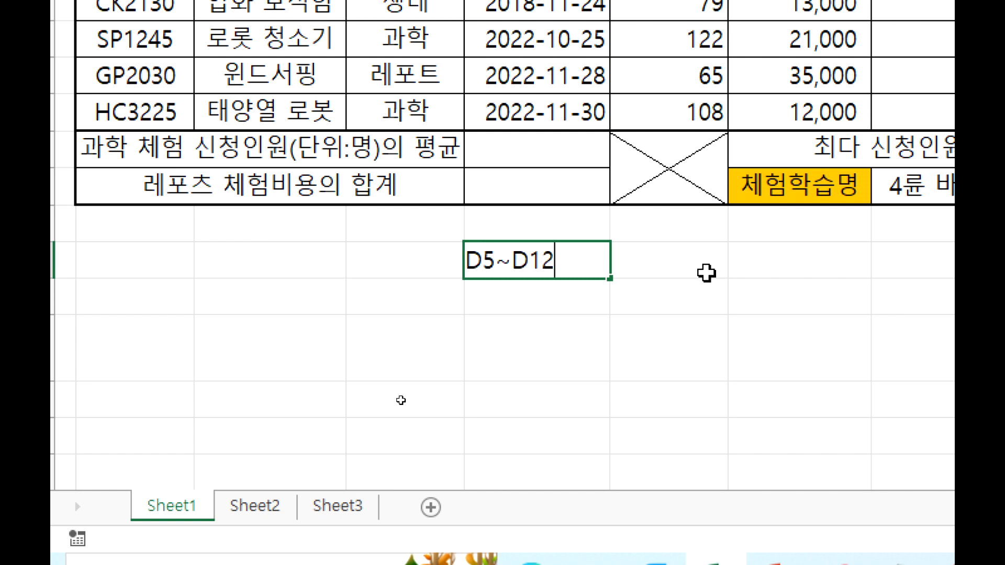
key(Return)
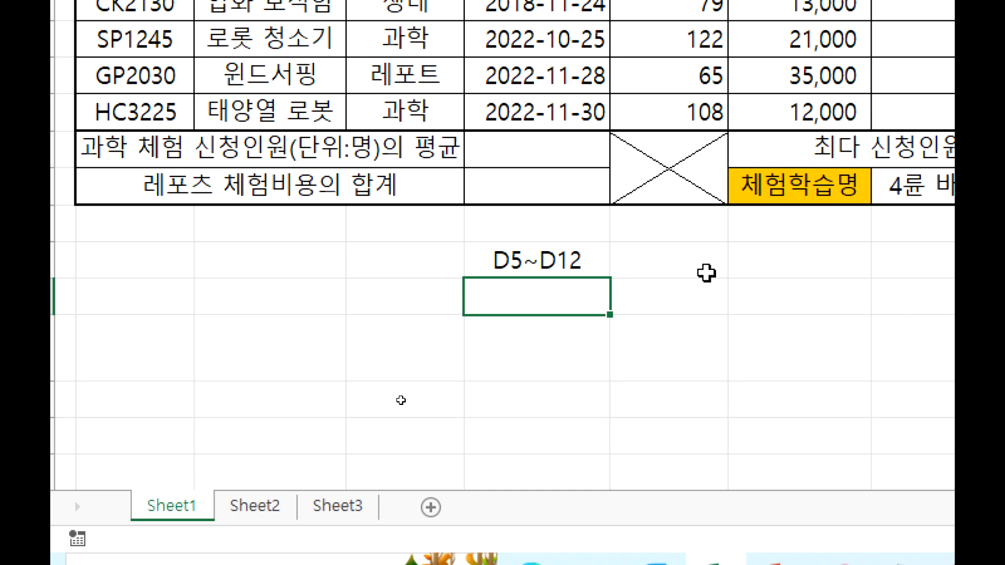
key(Up)
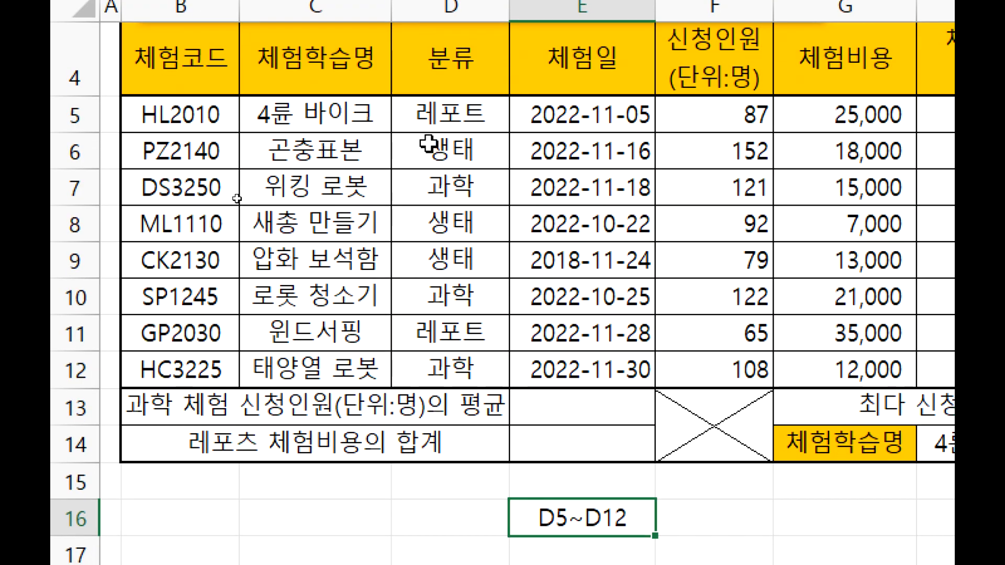
Define the name 분류 for the cell range D5:D12.
drag(415, 360, 425, 498)
drag(425, 240, 436, 360)
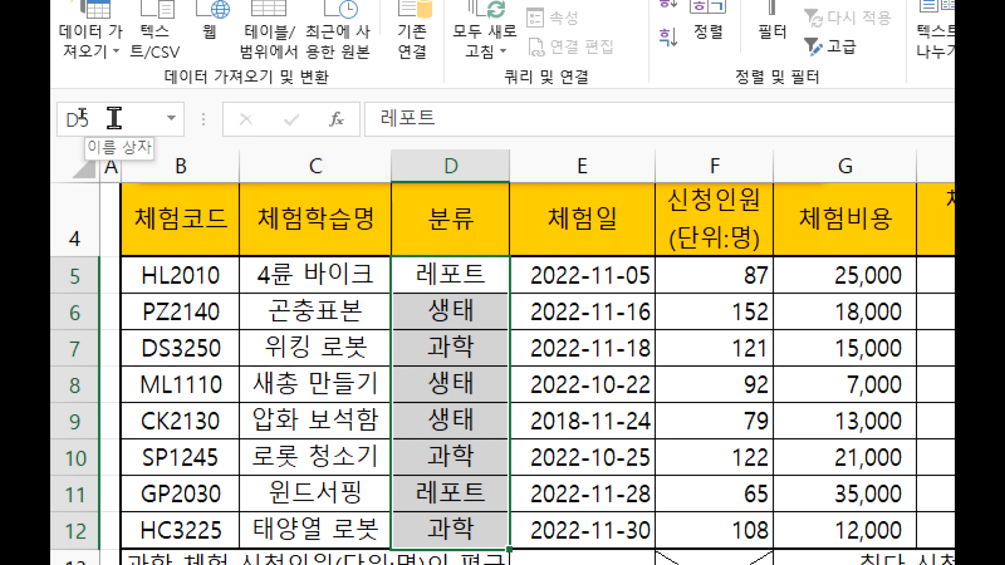
drag(465, 288, 463, 492)
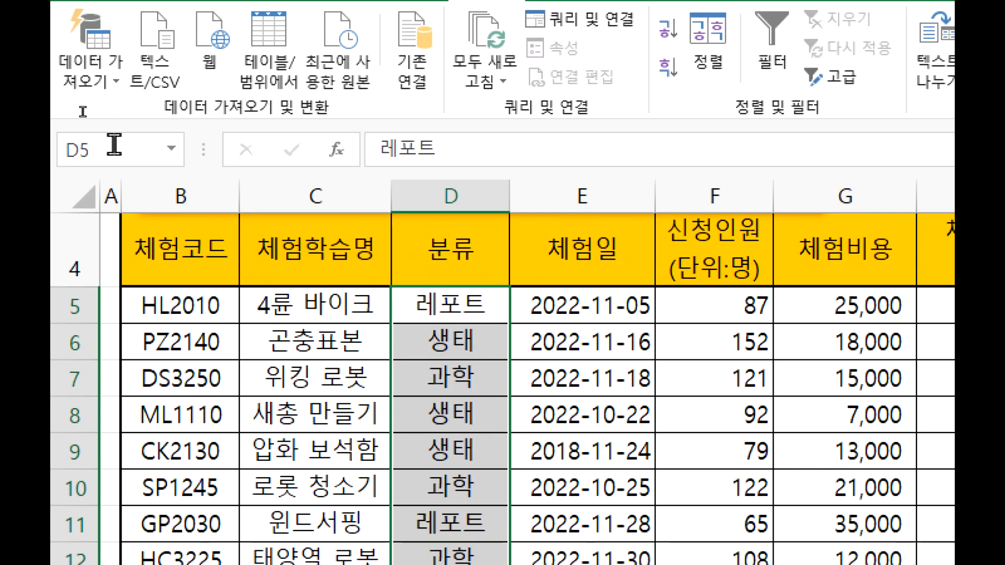
click(115, 144)
text(QNSF)
double_click(113, 147)
key(BackSpace)
text(분류)
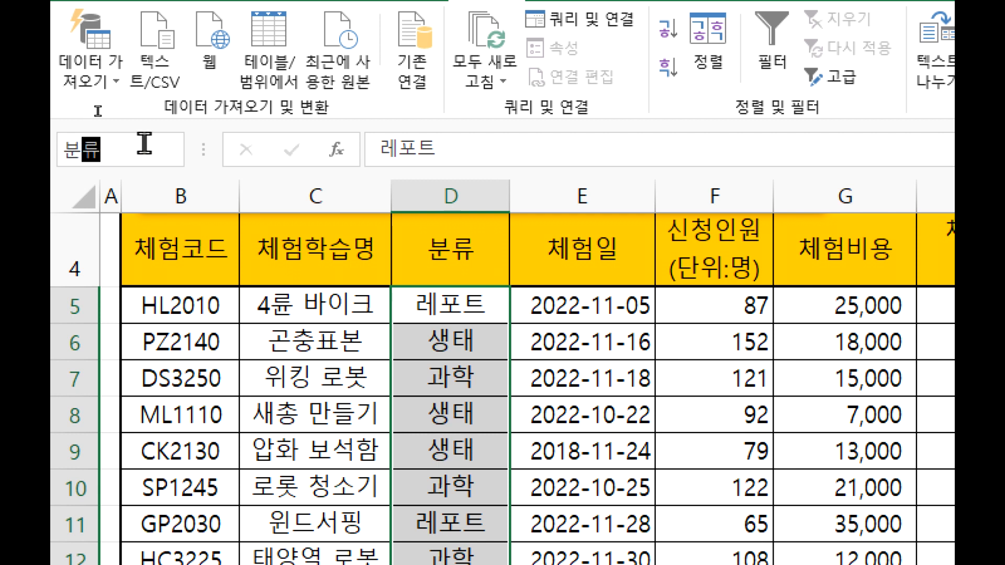
key(Return)
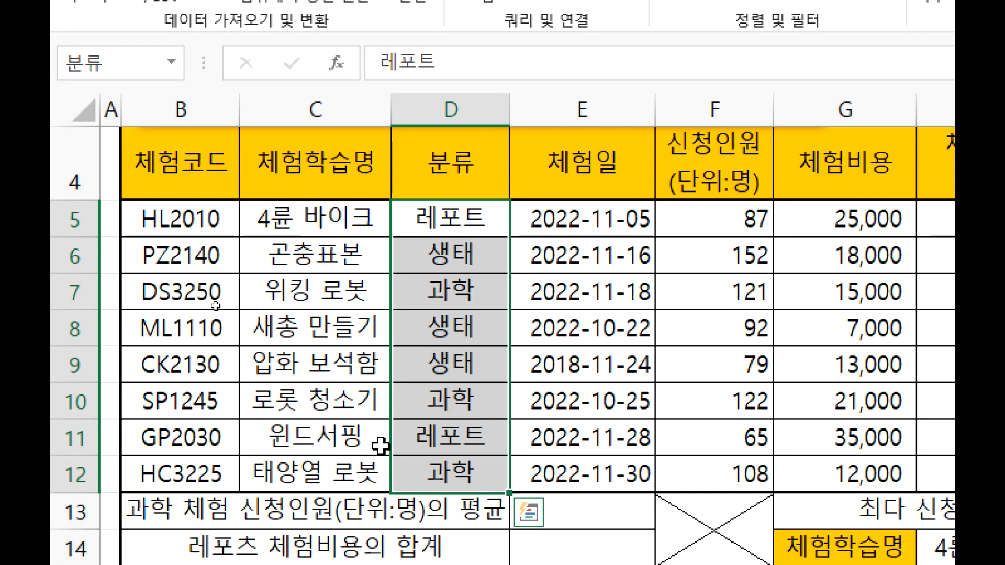
Count the 분류 values in cell E18 with the formula =COUNTA(D5:D12), and check the entered formula.
drag(484, 308, 486, 415)
drag(486, 328, 483, 470)
click(602, 466)
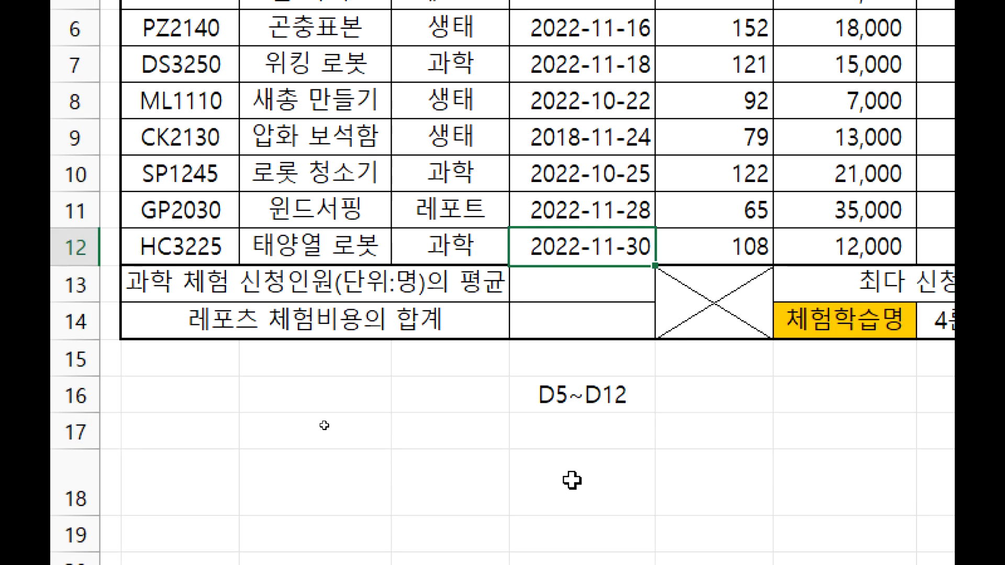
click(573, 221)
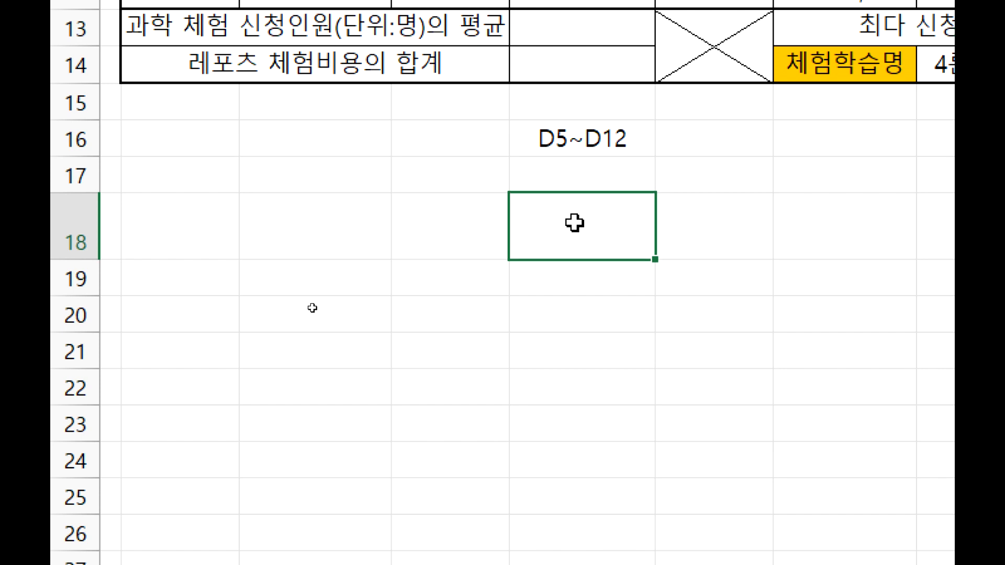
text(=COU)
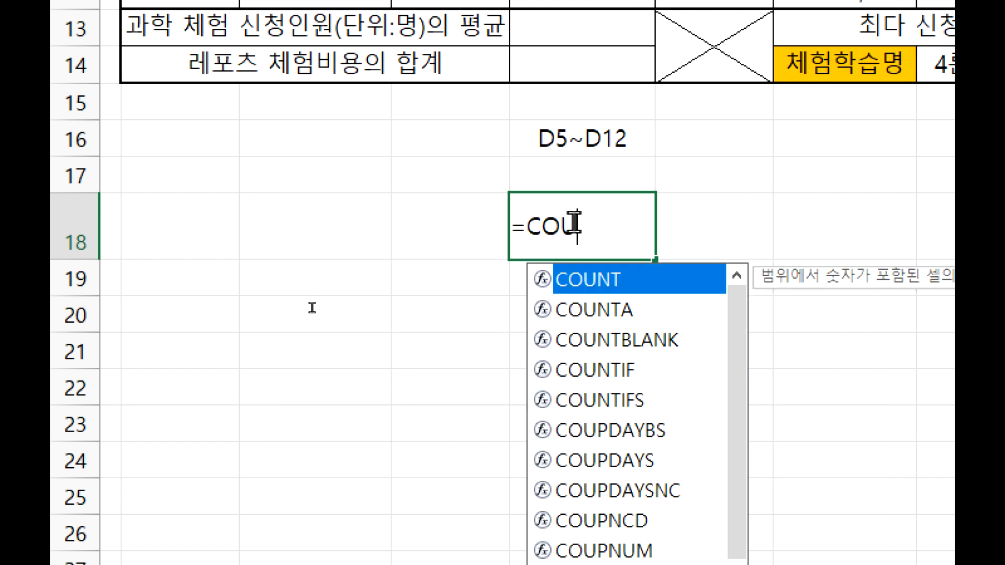
text(NTA()
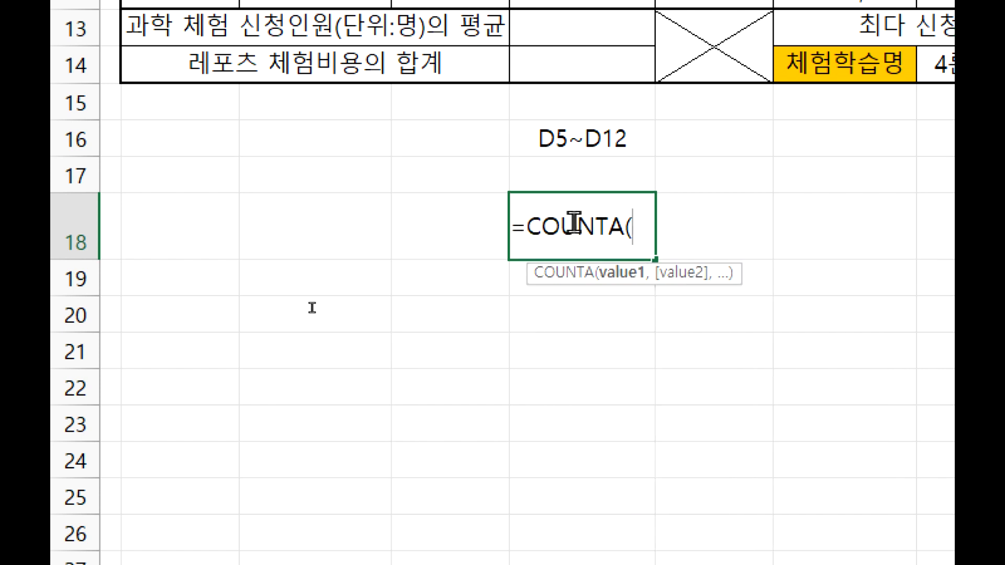
text(ㅇ5:)
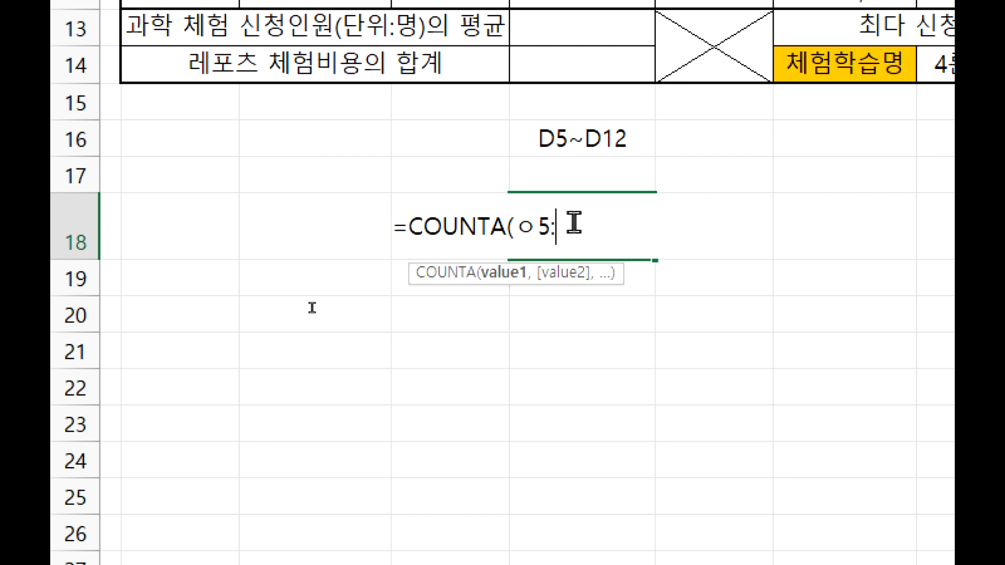
text(ㅇD5)
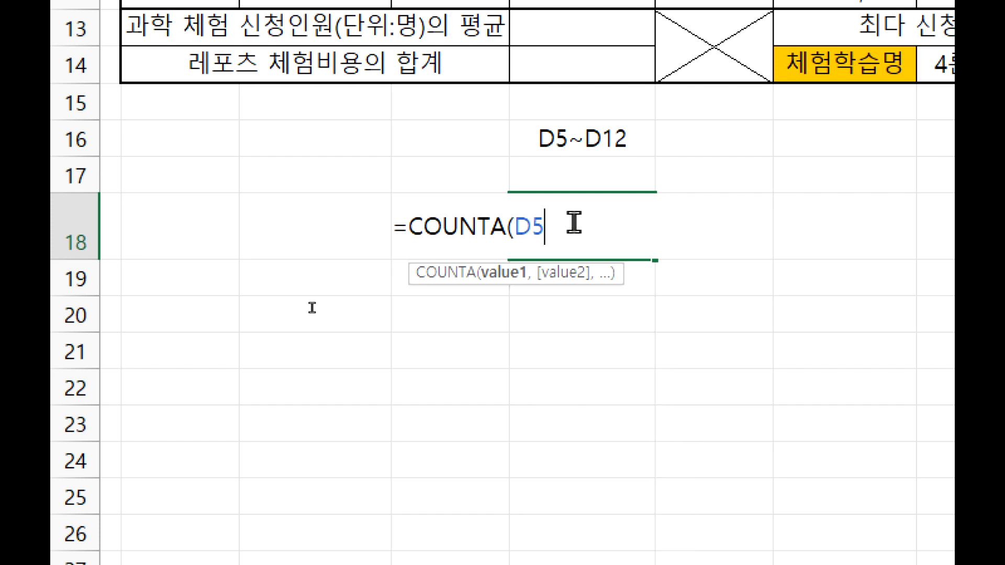
text(:D12))
key(Return)
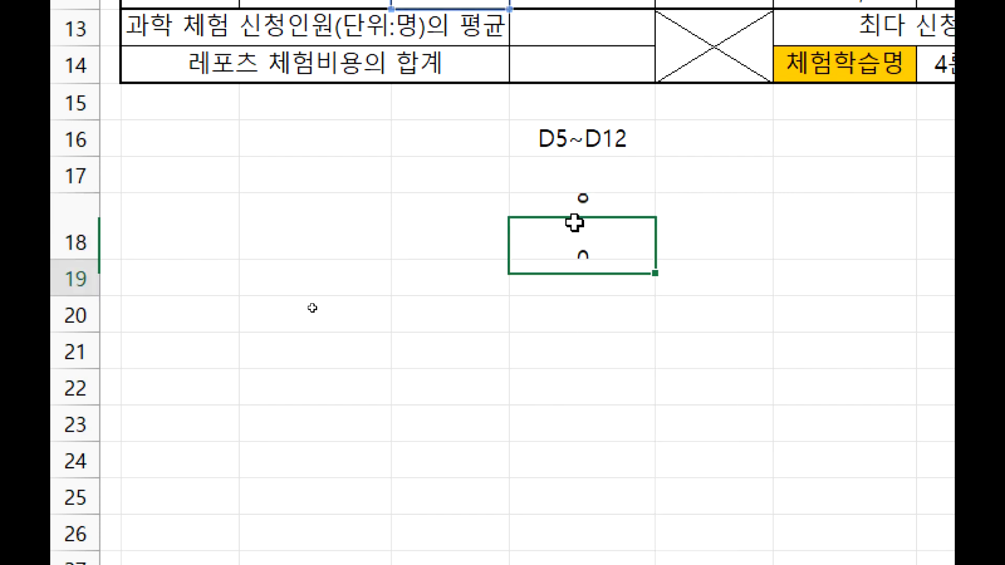
double_click(401, 250)
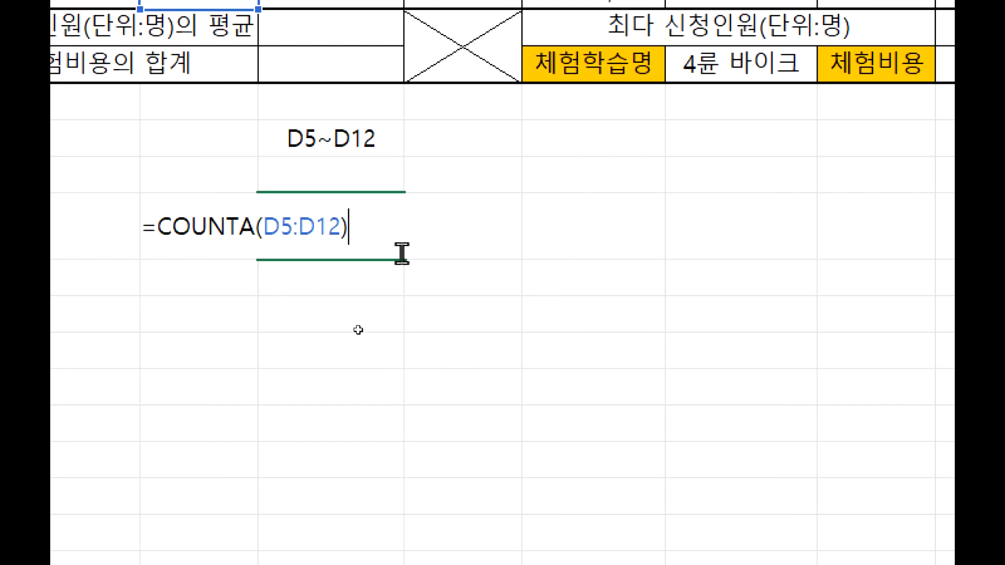
key(Escape)
Count the same values in cell E19 using the defined name, with the formula =COUNTA(분류).
click(364, 280)
text(=COUN)
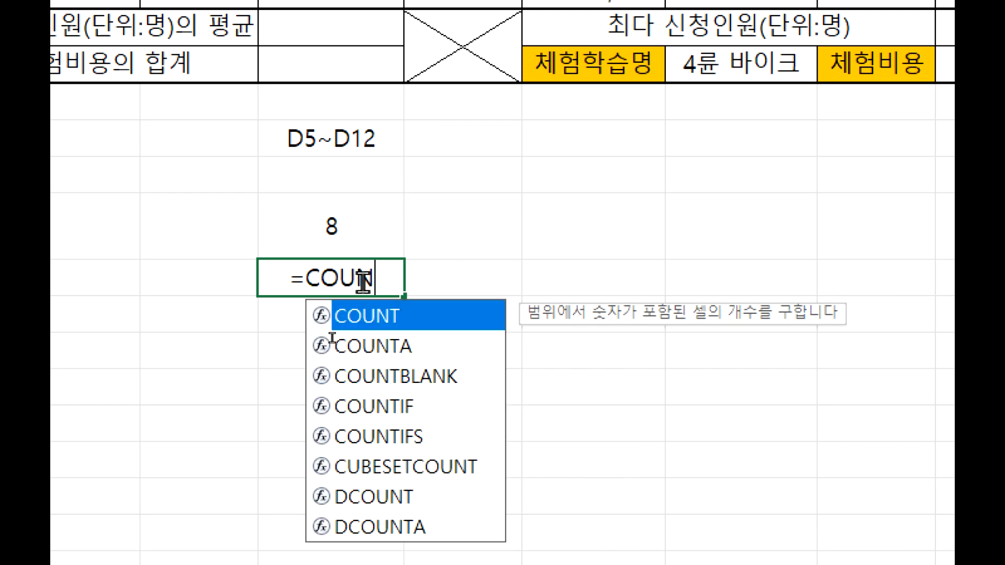
text(TA(분류)()
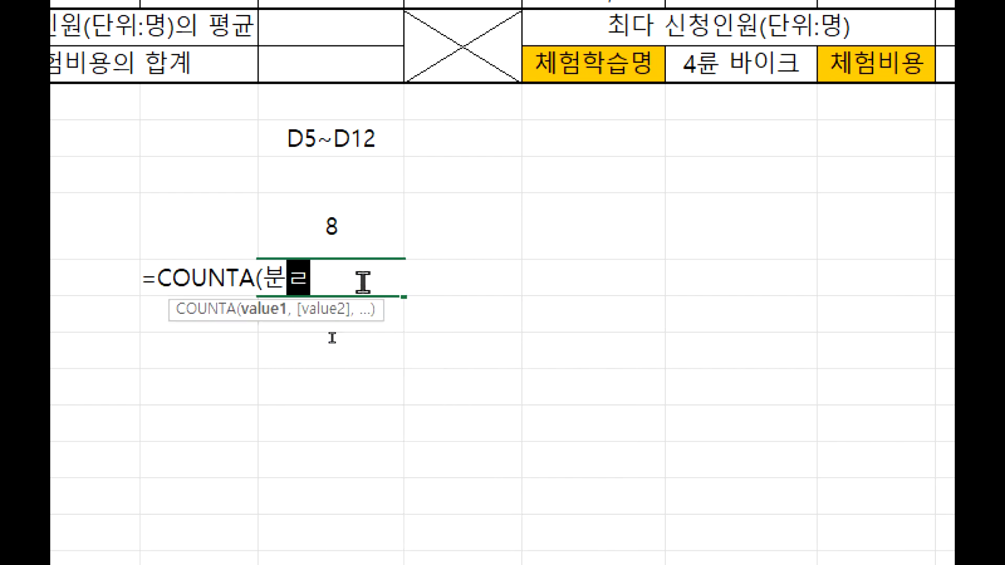
key(BackSpace)
key(Return)
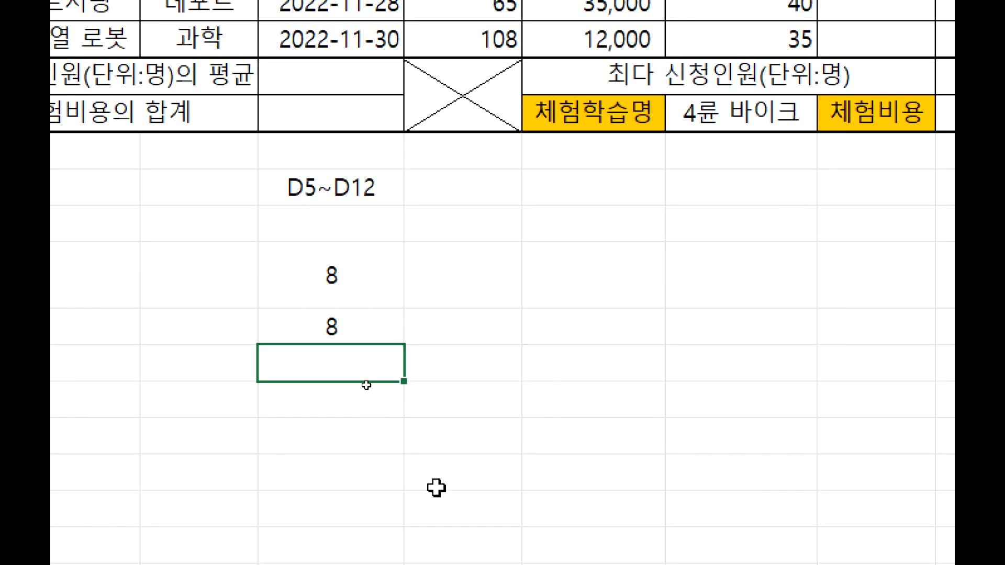
Compare the arguments of the COUNTA formulas in E18 and E19 without changing either formula.
double_click(372, 290)
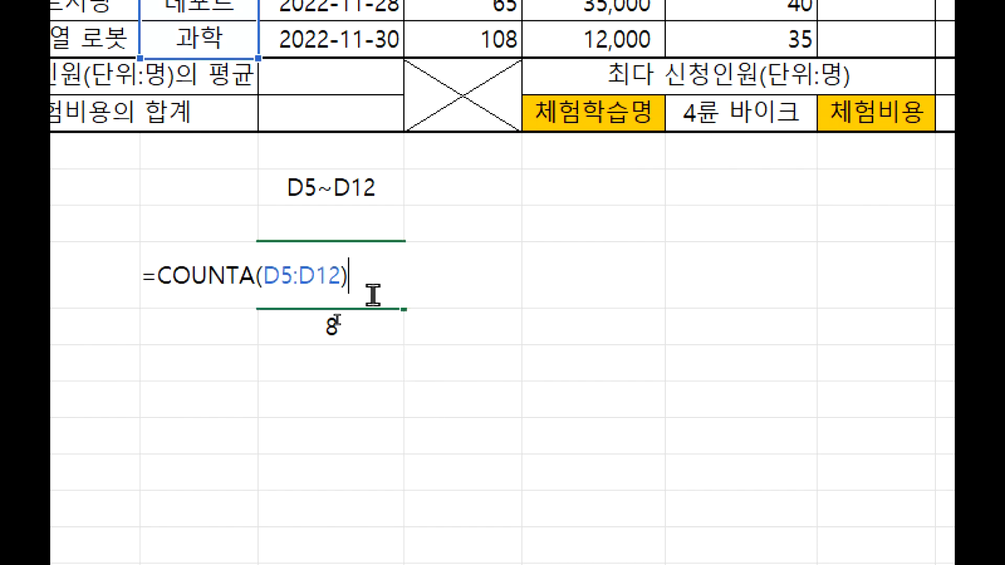
drag(273, 277, 409, 278)
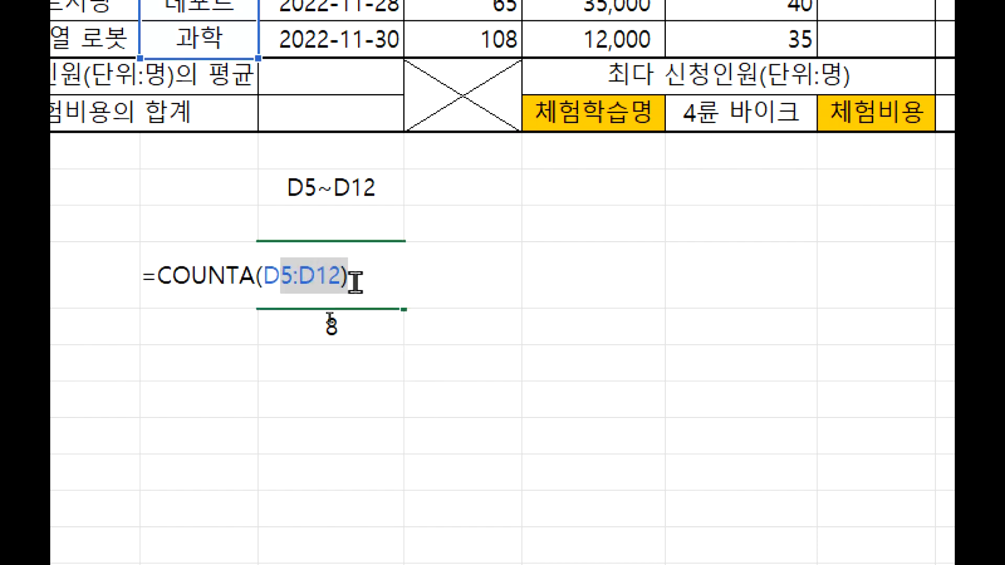
key(Escape)
double_click(385, 338)
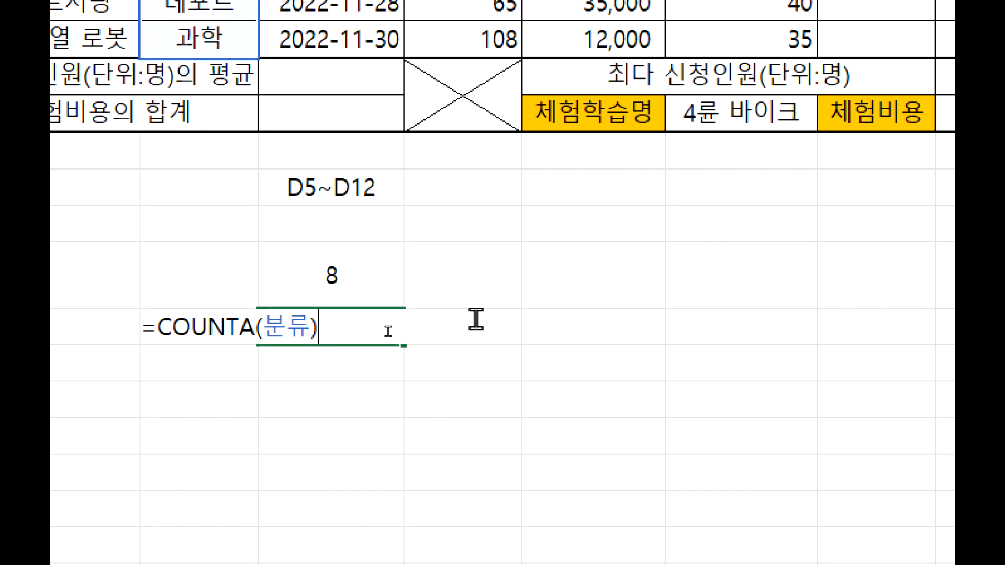
drag(264, 329, 316, 330)
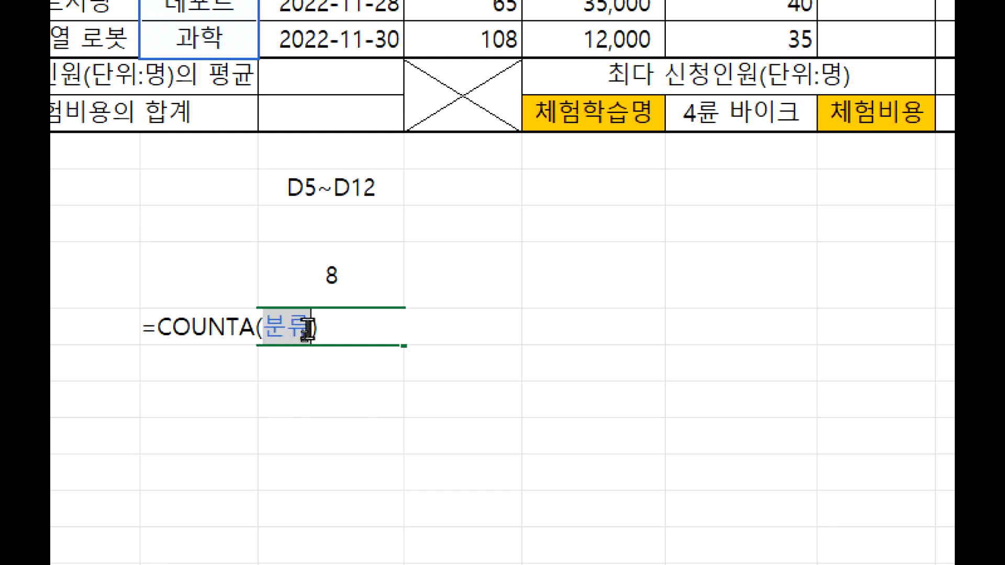
key(Escape)
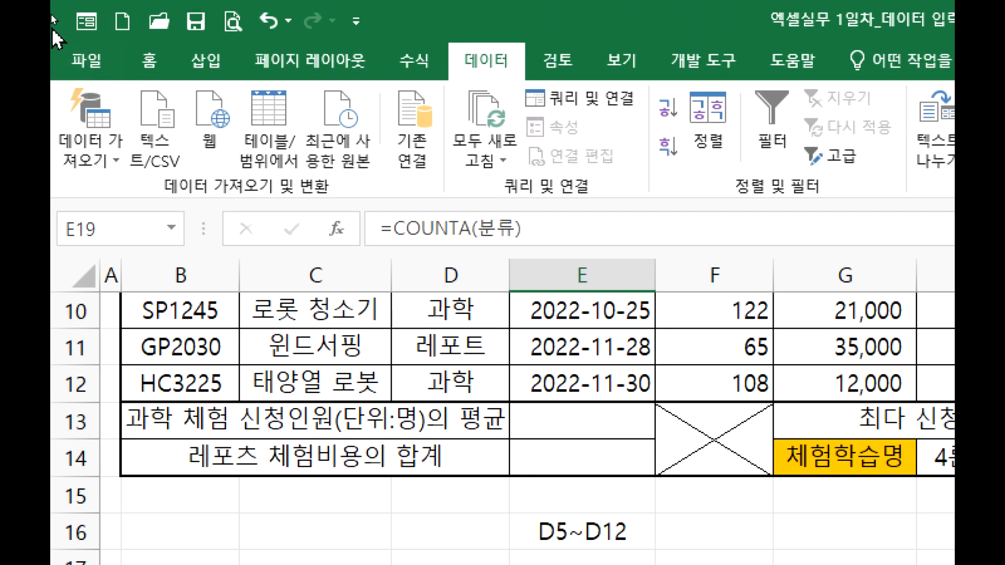
Go to the cell range through its defined name 분류, and check the list of defined names again.
click(101, 230)
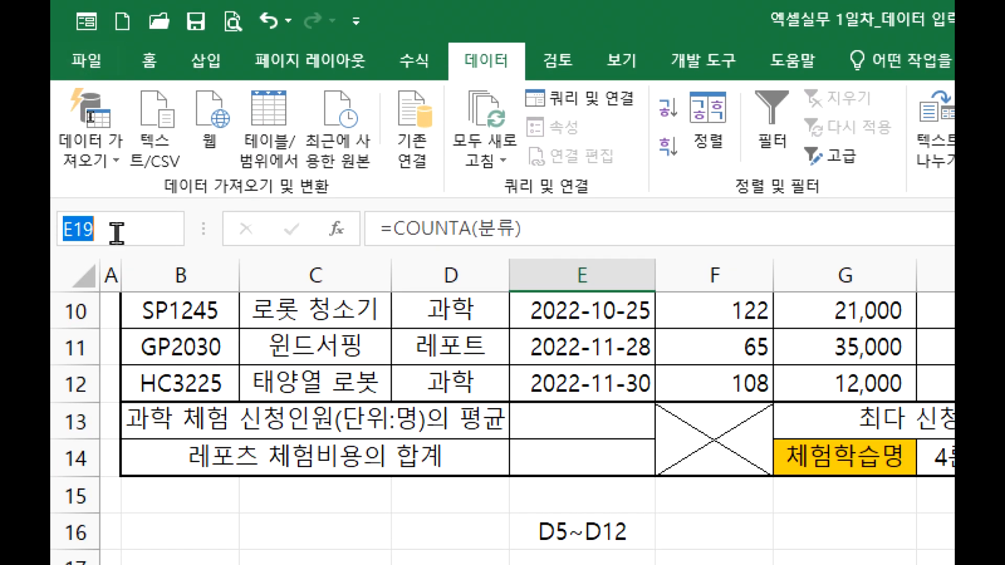
click(179, 230)
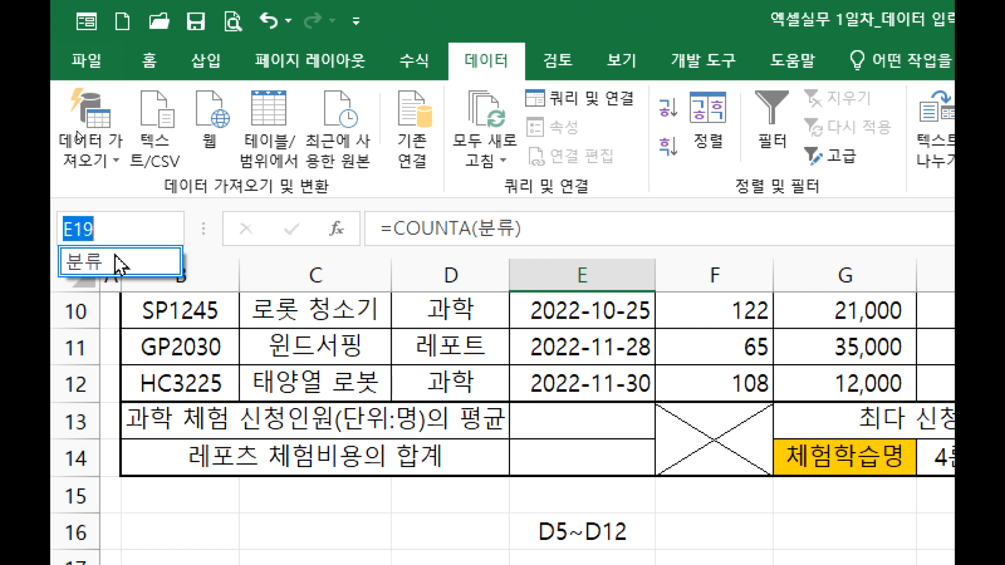
click(98, 267)
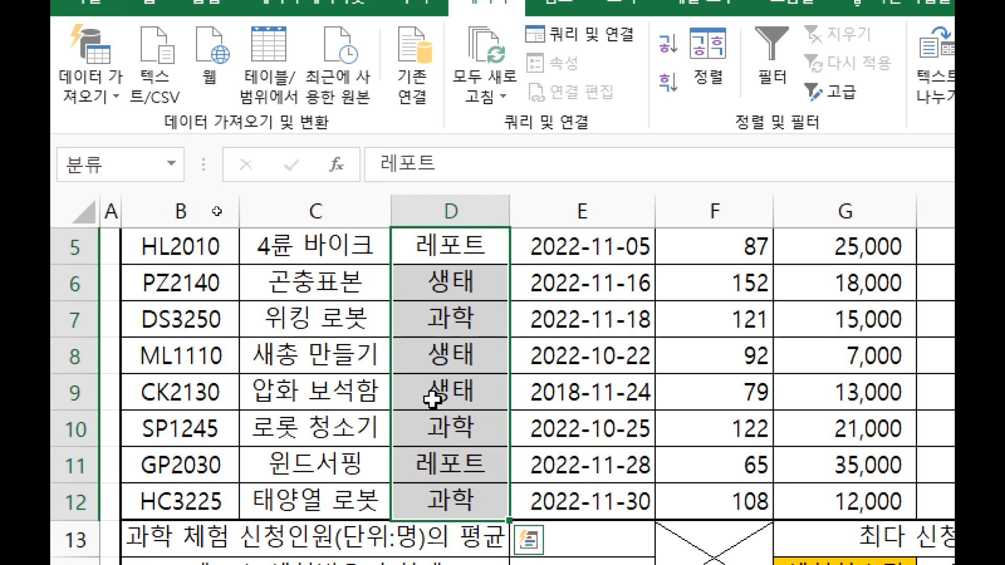
click(83, 163)
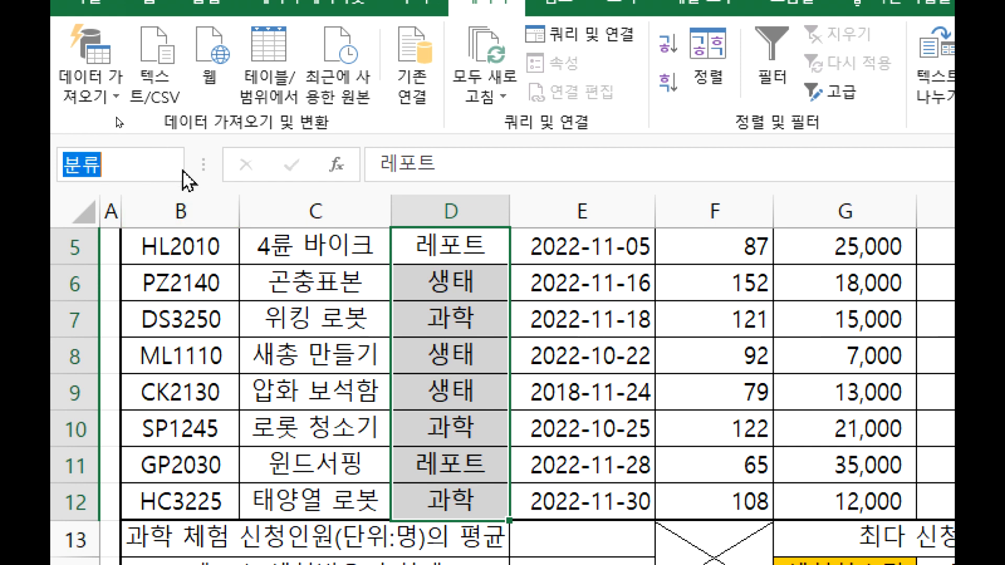
click(177, 166)
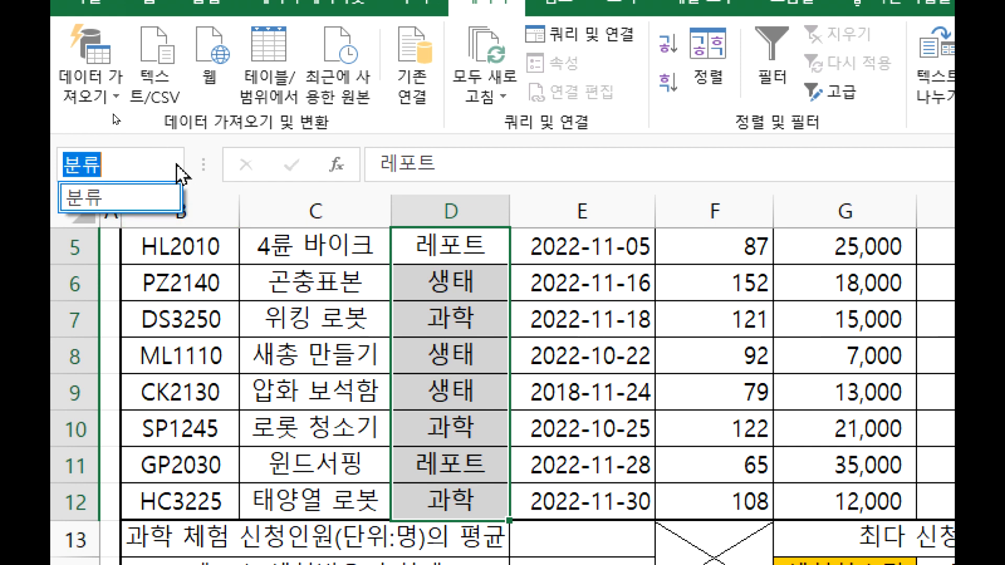
click(389, 312)
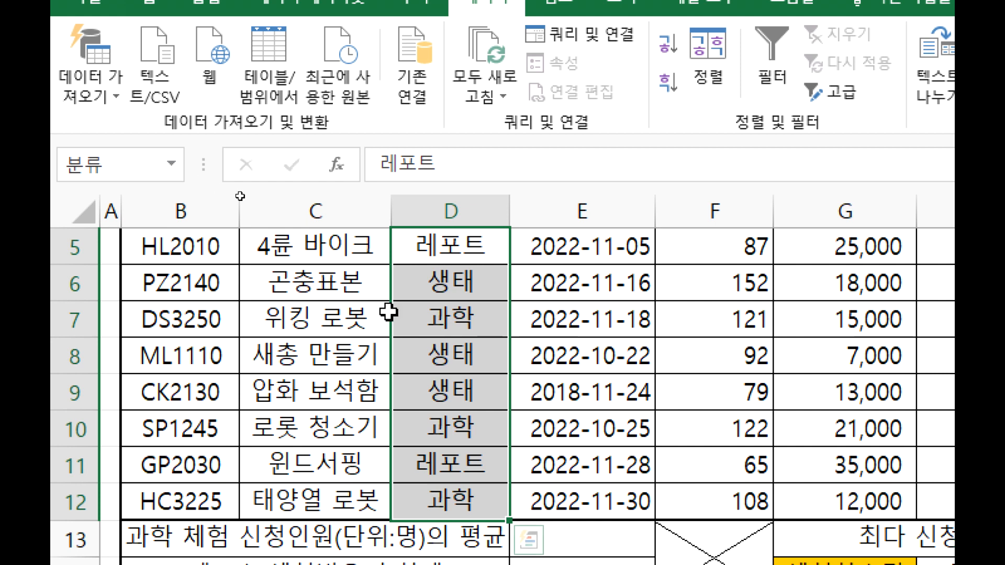
Select cells C7, D29 and C30 in turn, checking the address displayed for each one.
click(378, 330)
scroll(391, 388, down, 1)
scroll(392, 388, down, 7)
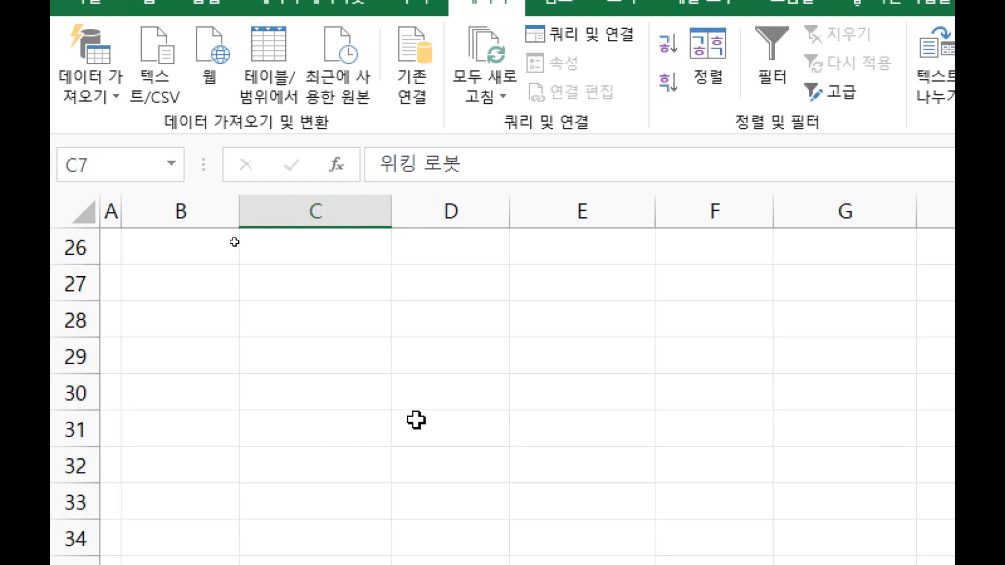
click(448, 348)
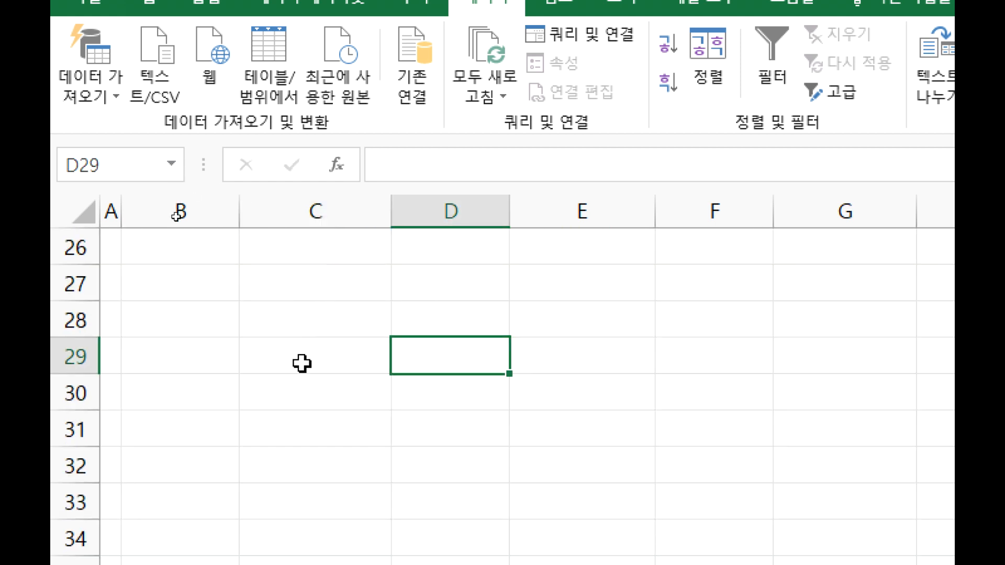
click(314, 396)
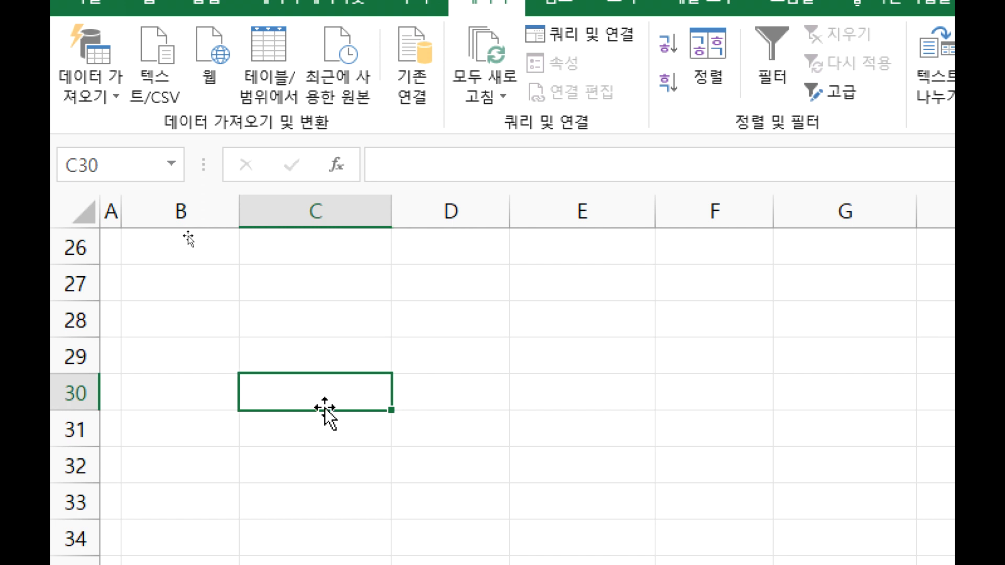
Jump directly to the distant cell C1000000 by entering its address.
scroll(329, 408, down, 1)
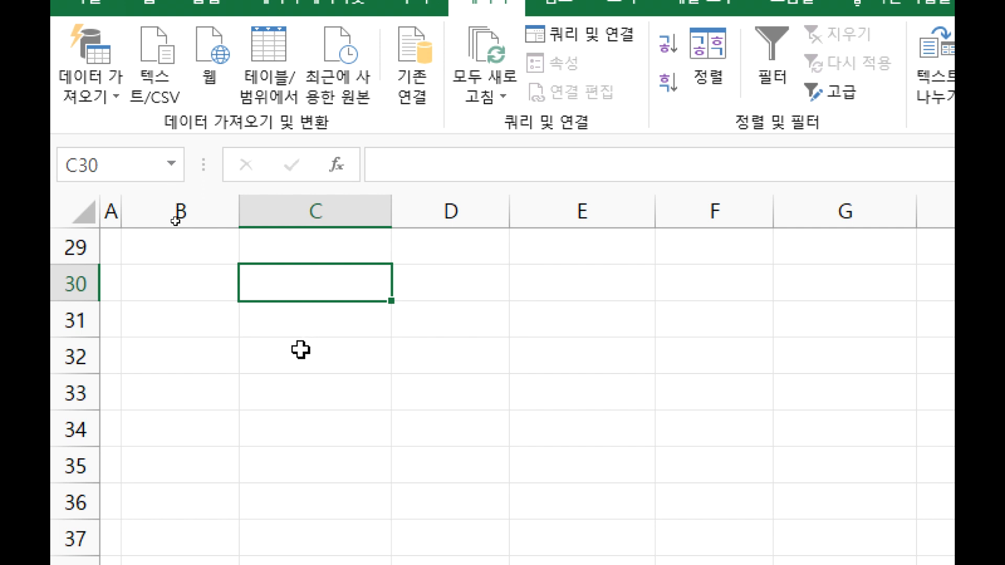
scroll(301, 345, down, 6)
scroll(292, 476, up, 2)
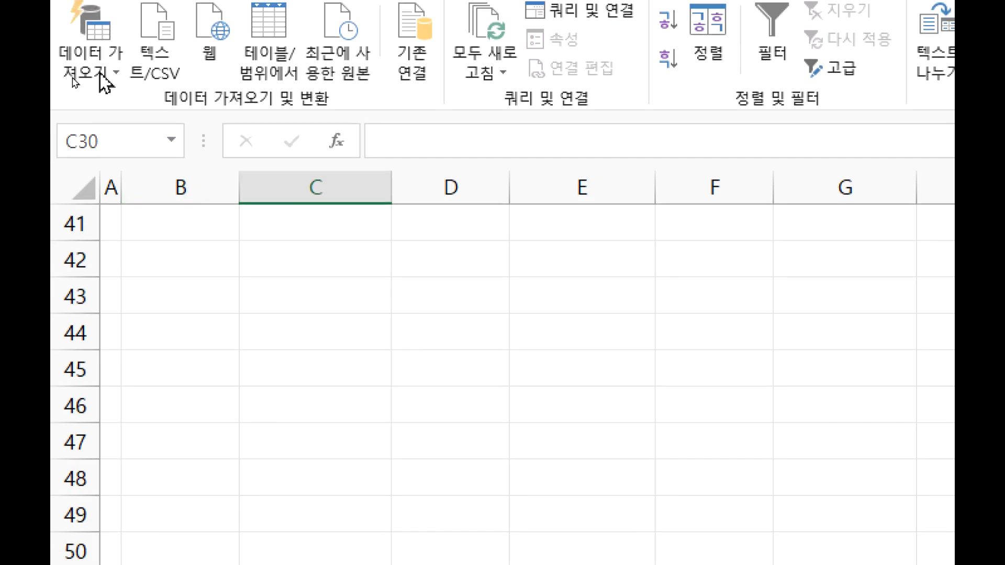
click(125, 121)
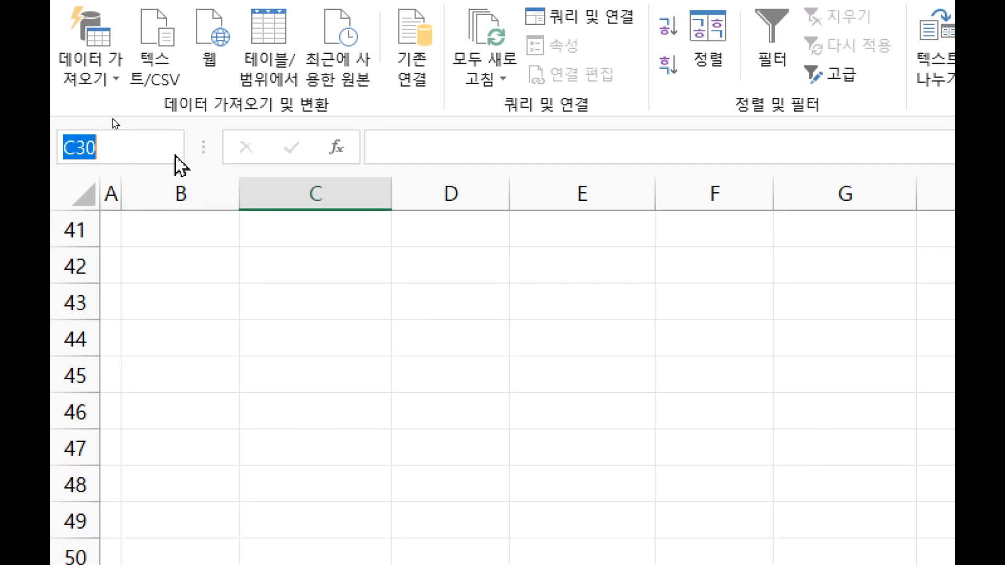
text(C)
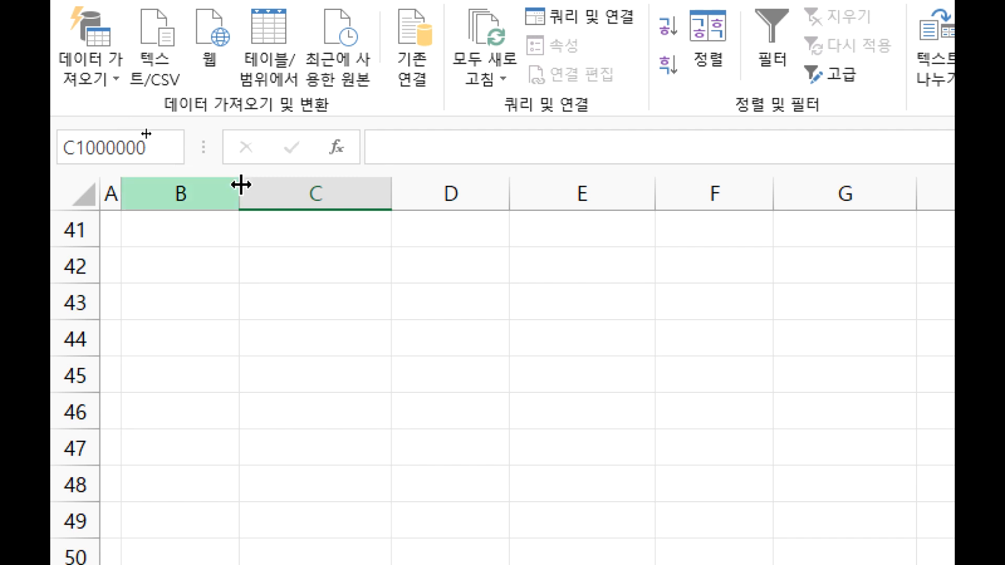
key(Return)
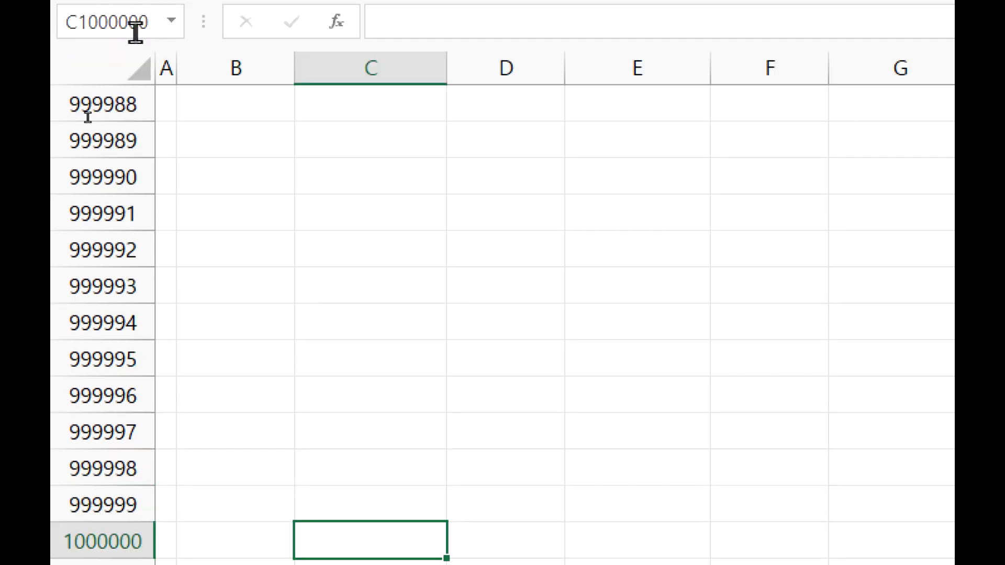
Jump to cell Z50000 by its address, and return the same way to cell A1.
click(126, 90)
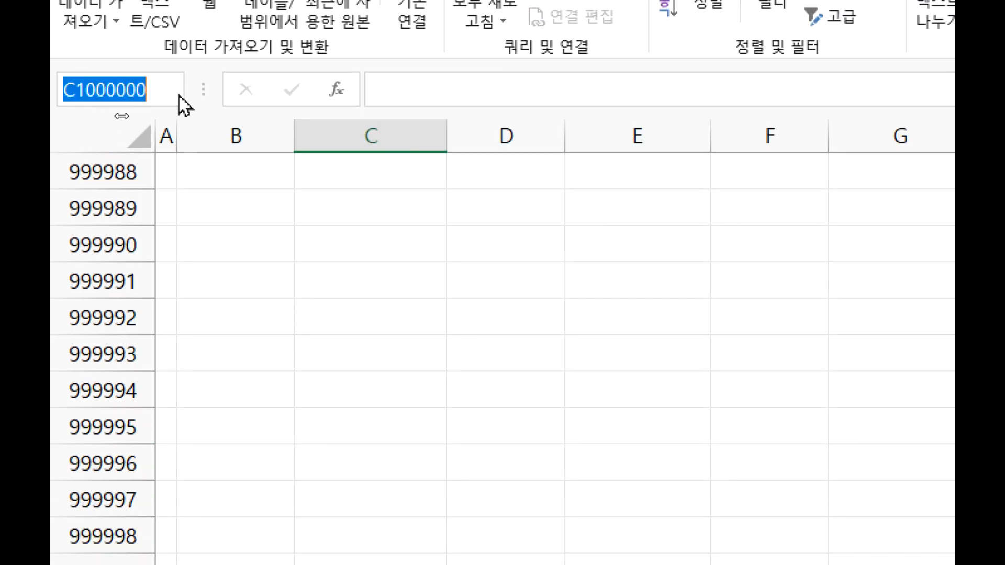
text(X)
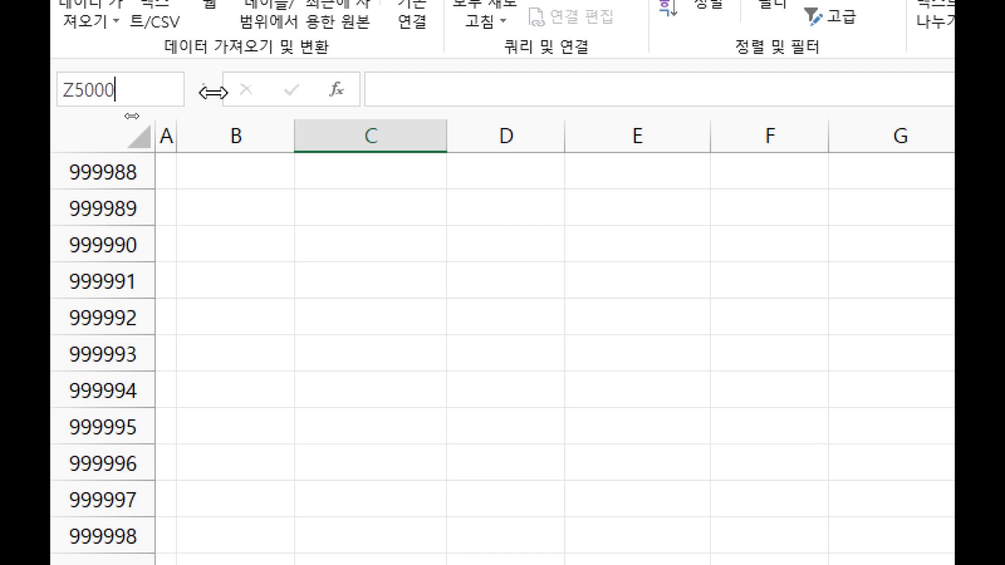
key(Return)
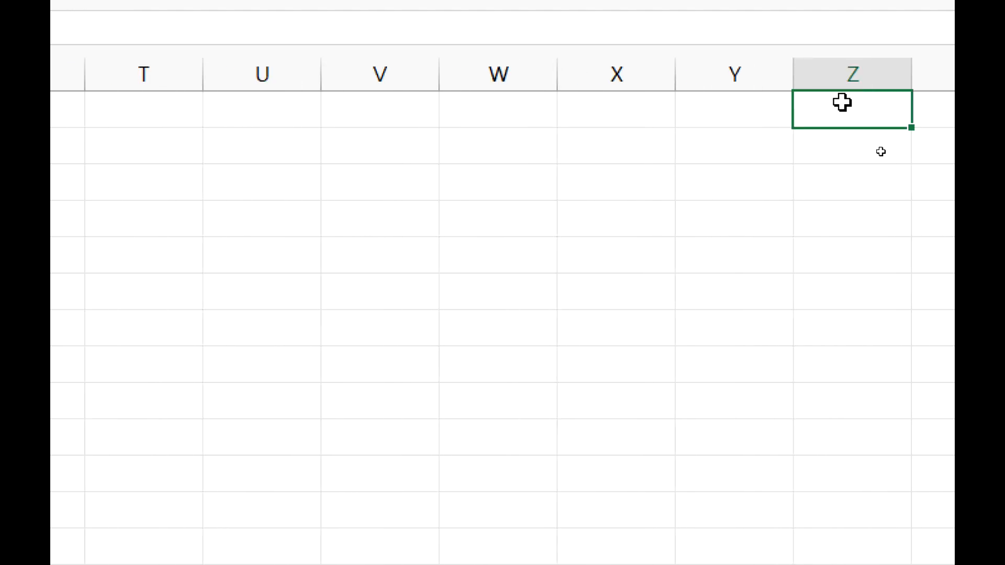
click(128, 77)
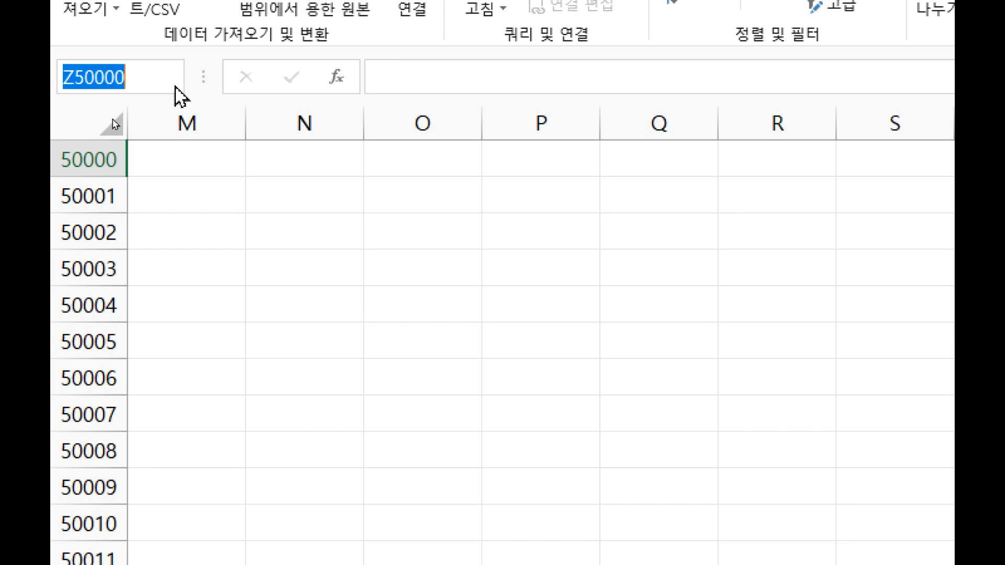
text(A1)
key(Return)
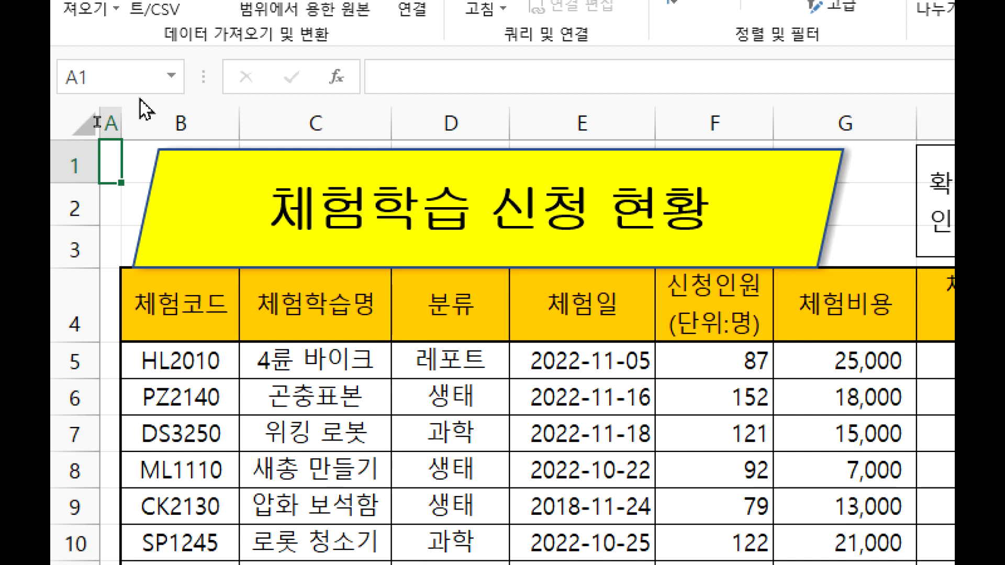
Go to the range named 분류 through the list of defined names, and return to a single cell in column F.
click(171, 78)
click(129, 125)
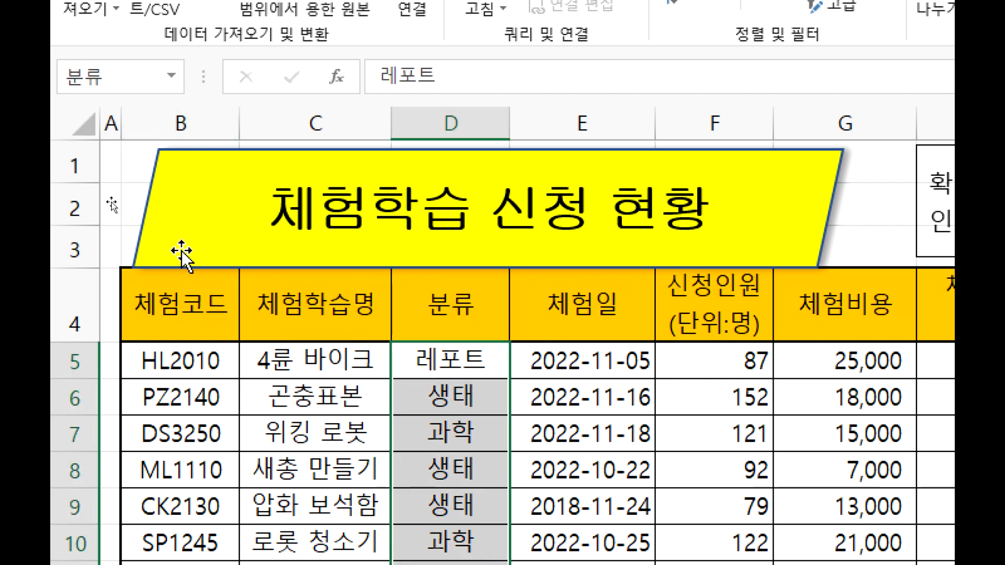
scroll(486, 422, down, 1)
click(666, 473)
Clear the contents of cells E16:E19 below the table.
scroll(579, 463, down, 3)
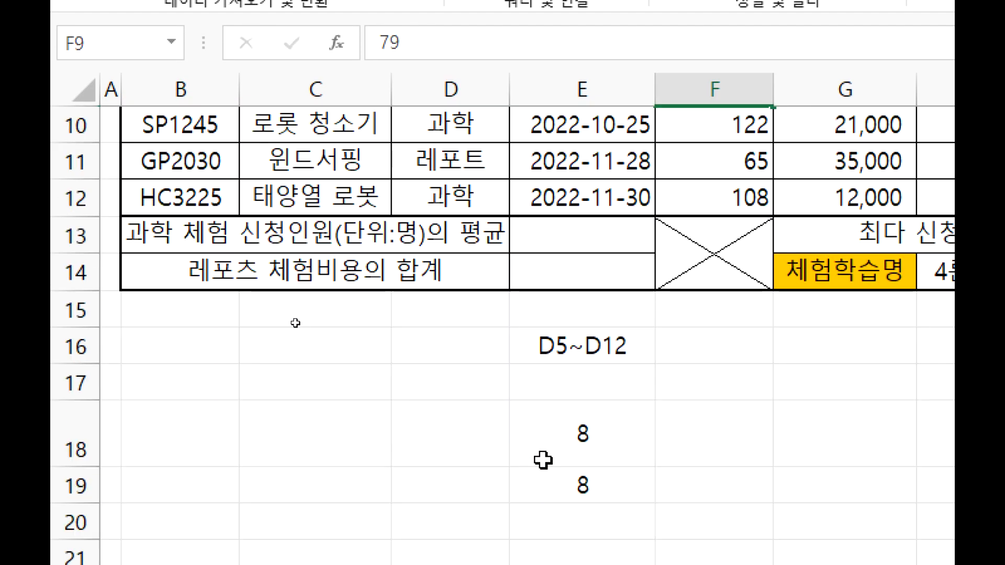
drag(579, 335, 579, 481)
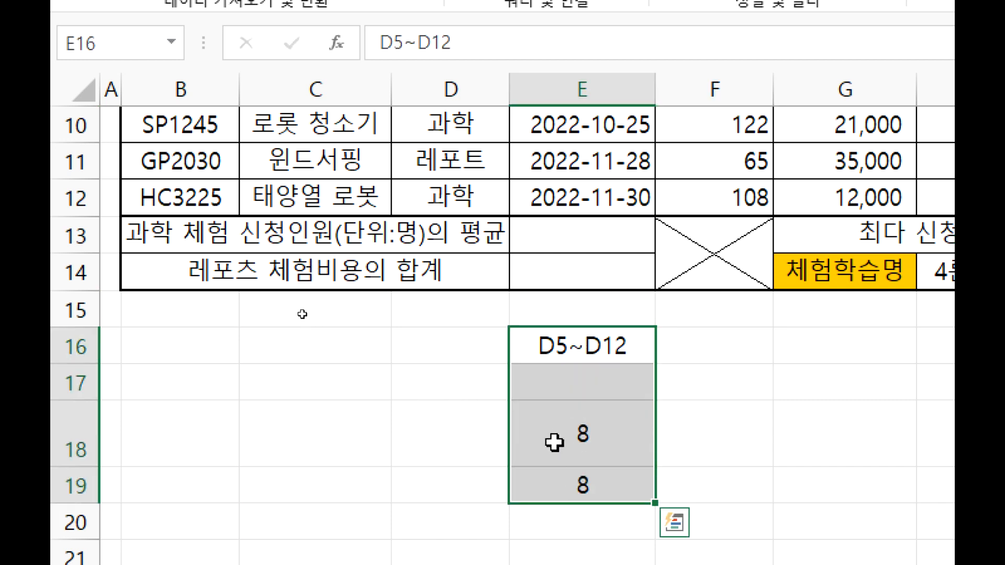
key(Delete)
key(Home)
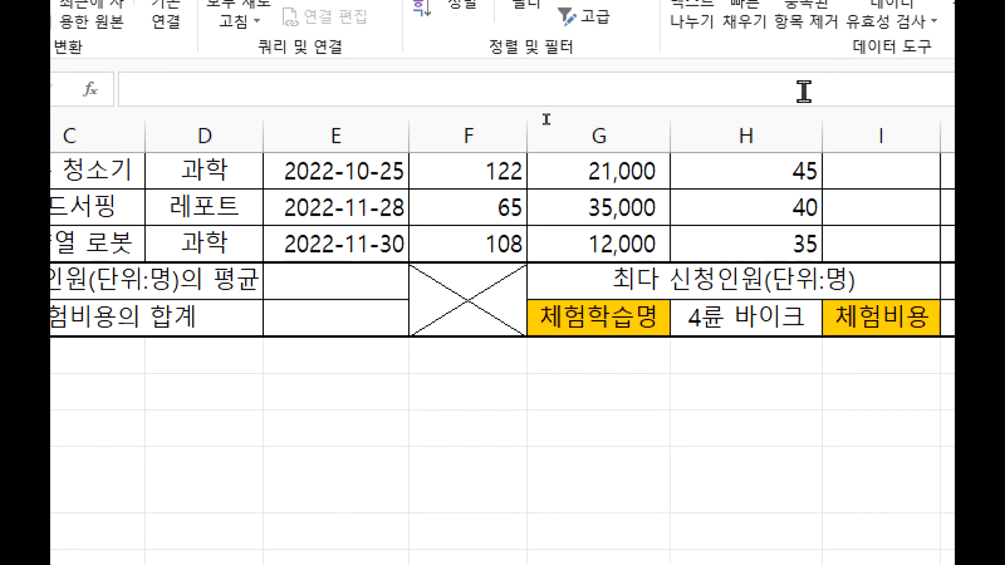
Select the 체험비용 values in cells G5:G12 to examine them.
scroll(607, 293, up, 2)
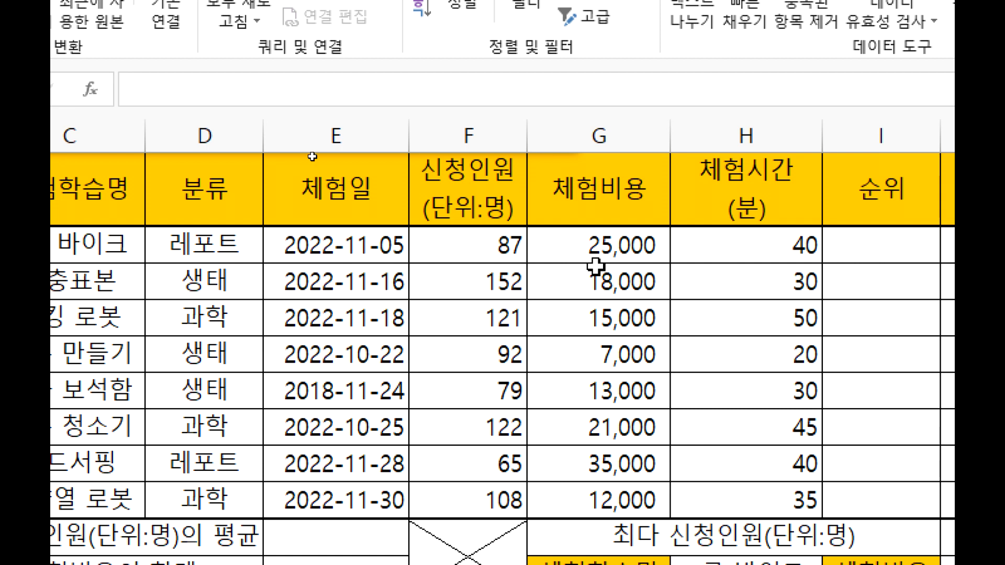
click(594, 243)
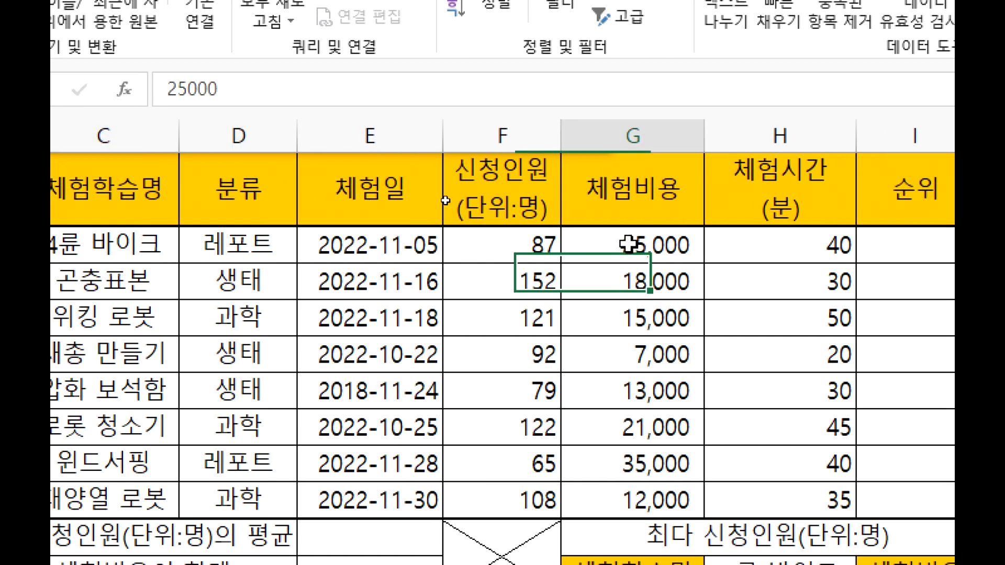
drag(628, 243, 636, 504)
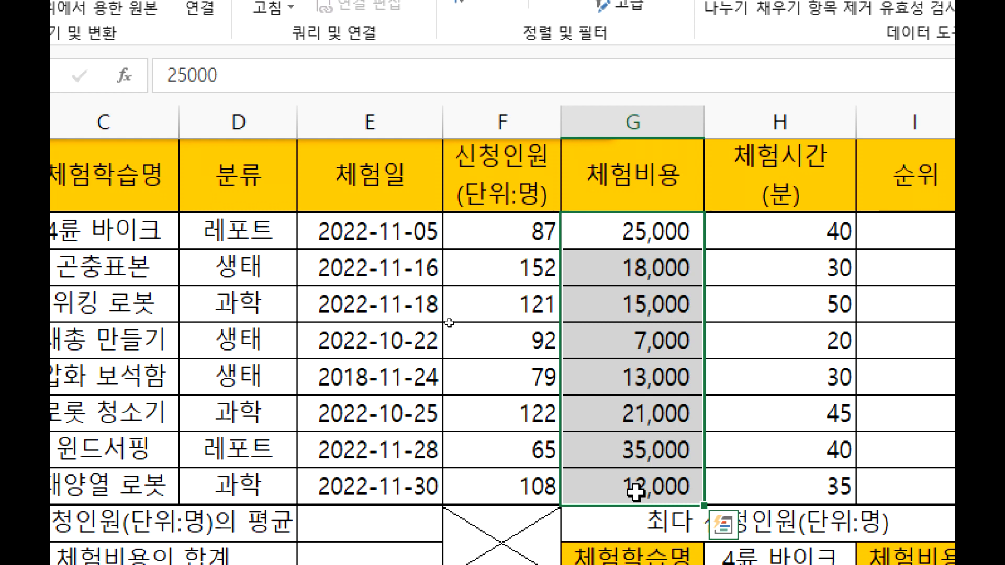
Change the first 체험비용 entry in cell G5 to 25,000원, including the comma and the unit 원.
double_click(686, 231)
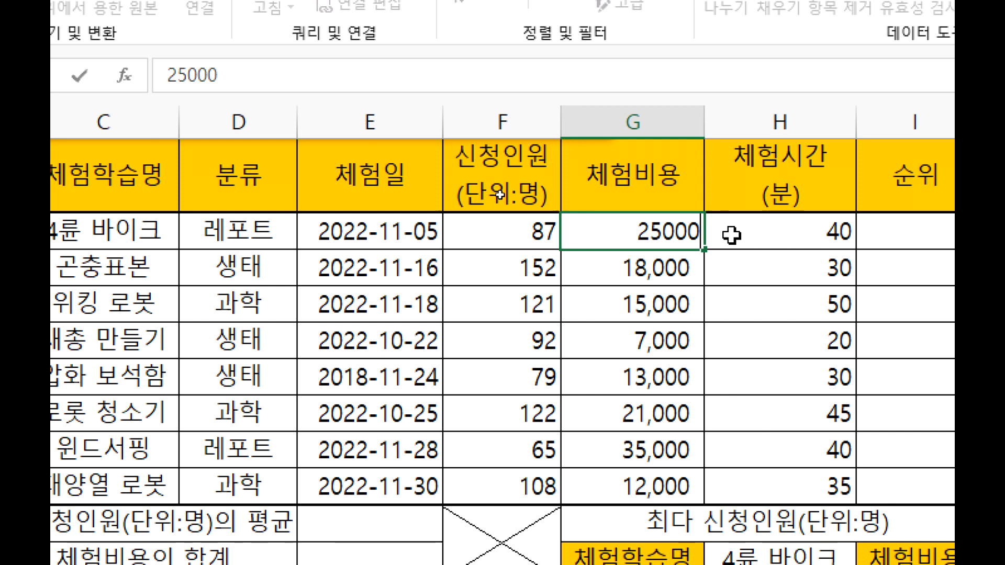
text(DNJS)
key(BackSpace)
key(BackSpace)
key(BackSpace)
key(BackSpace)
text(원)
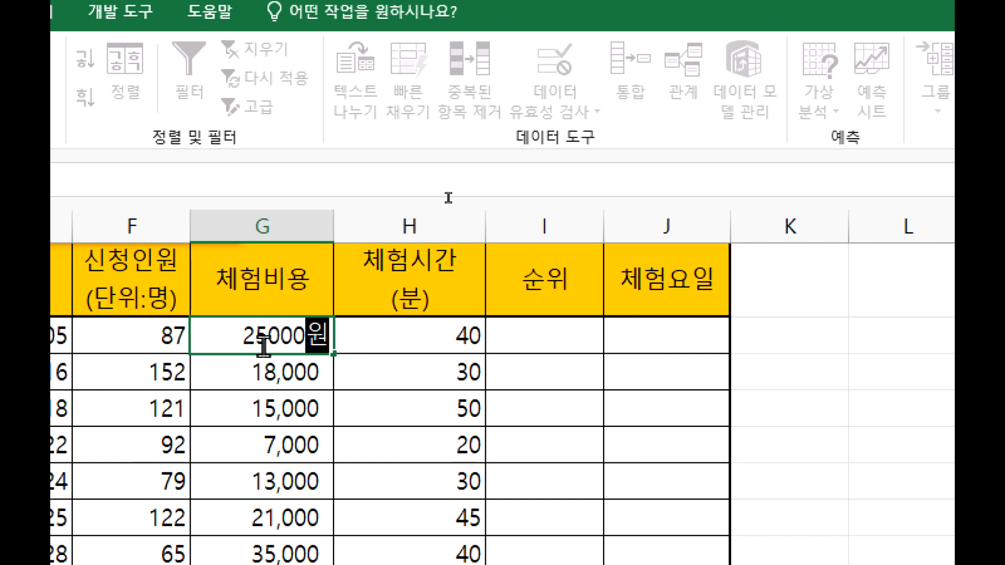
key(Left)
key(Left)
key(Left)
key(Left)
text(,)
key(Return)
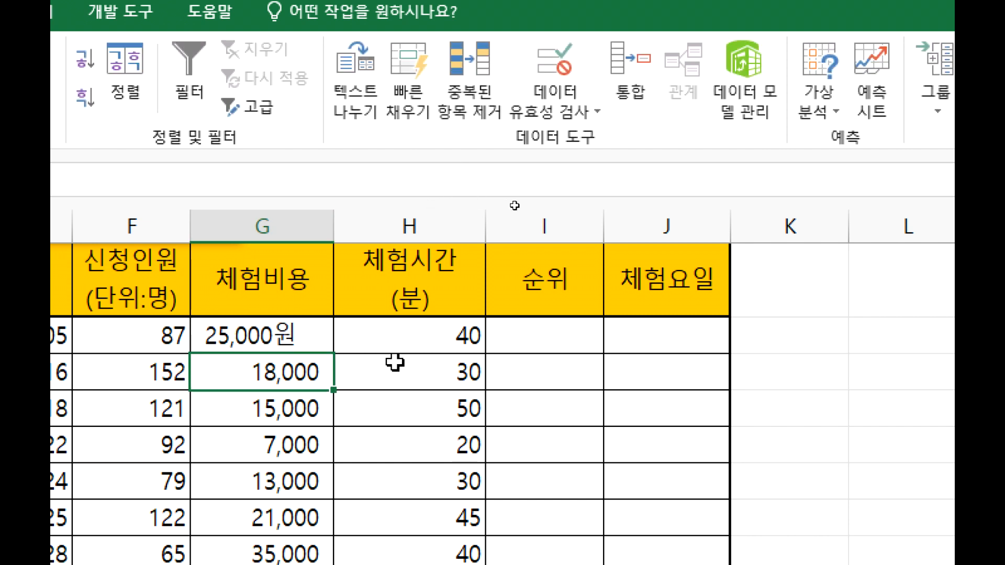
Select cell G5 and the 체험비용 range G5:G12 to compare how the entries are aligned.
click(311, 344)
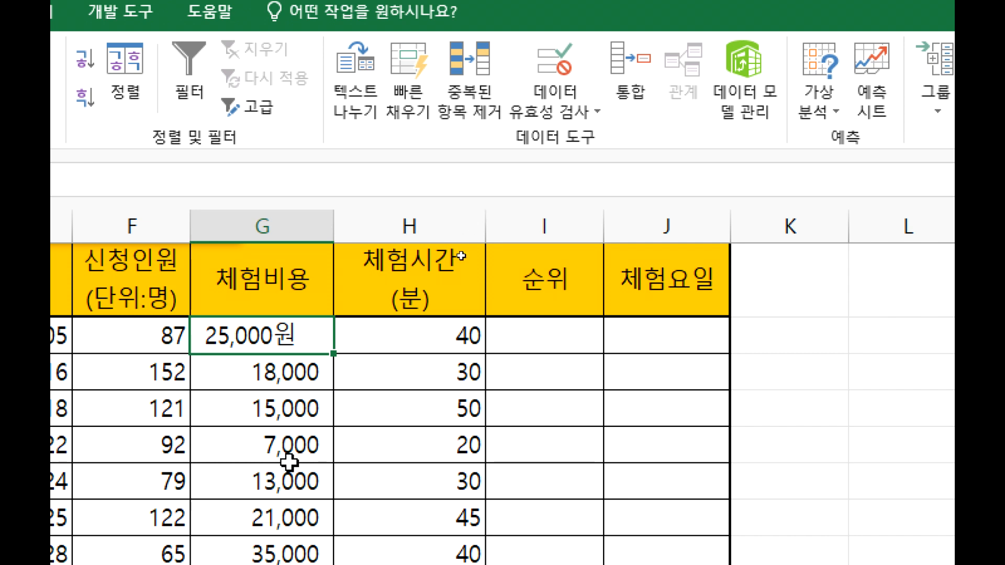
drag(247, 334, 241, 553)
drag(240, 494, 235, 528)
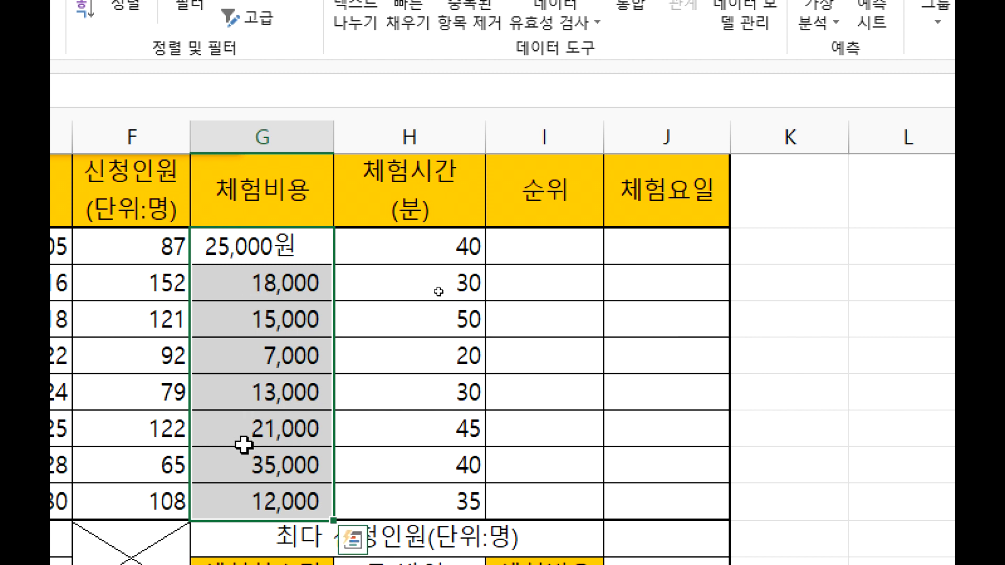
click(293, 250)
drag(287, 247, 255, 503)
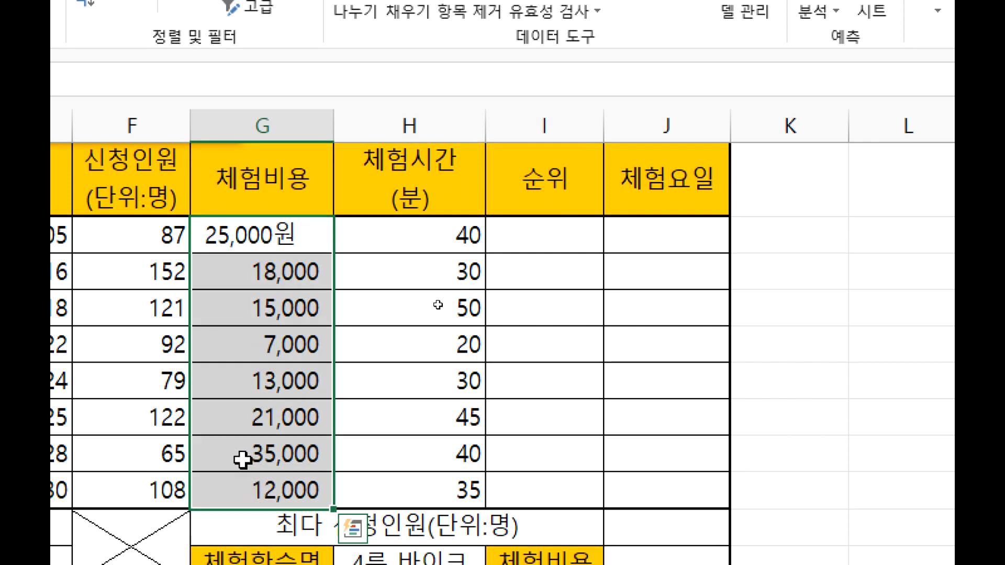
Enter the text 데이터의 종류 in cell L5.
click(913, 238)
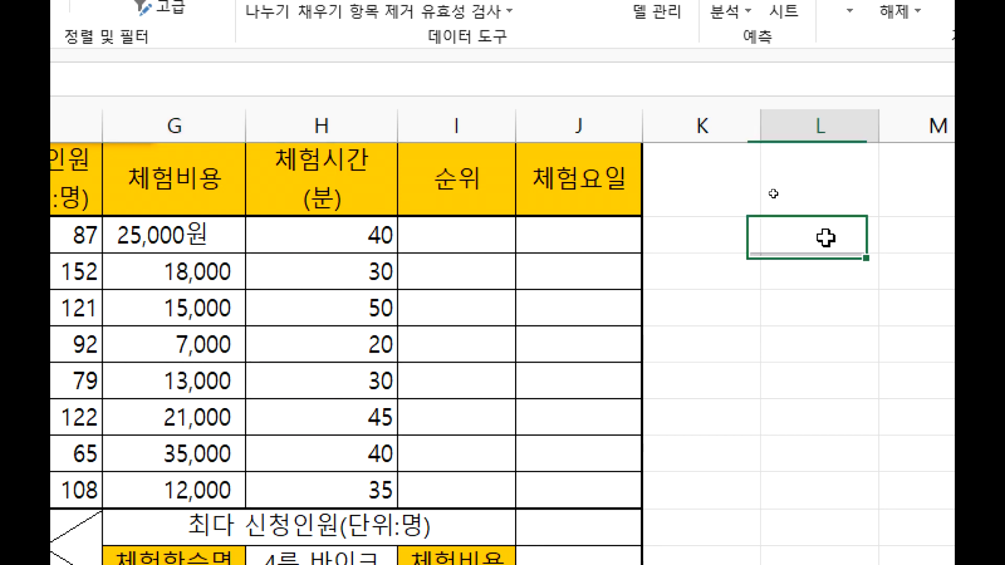
text(숫)
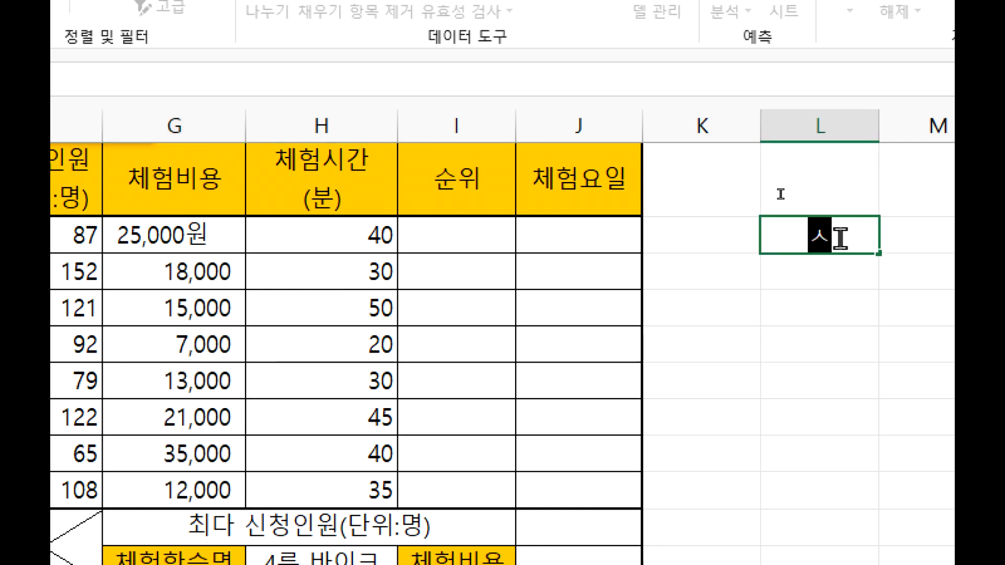
key(Escape)
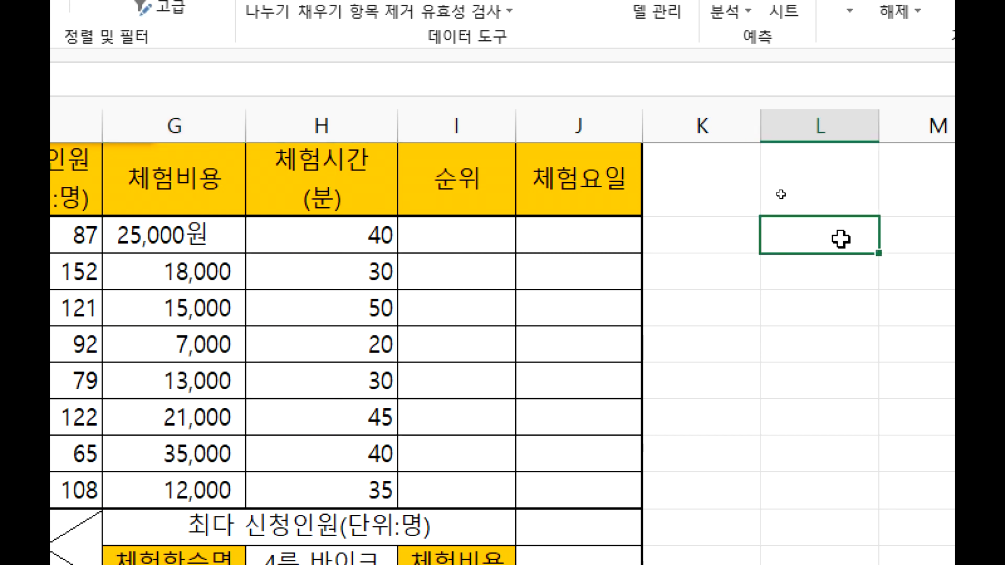
text(데이터의 종류)
key(Return)
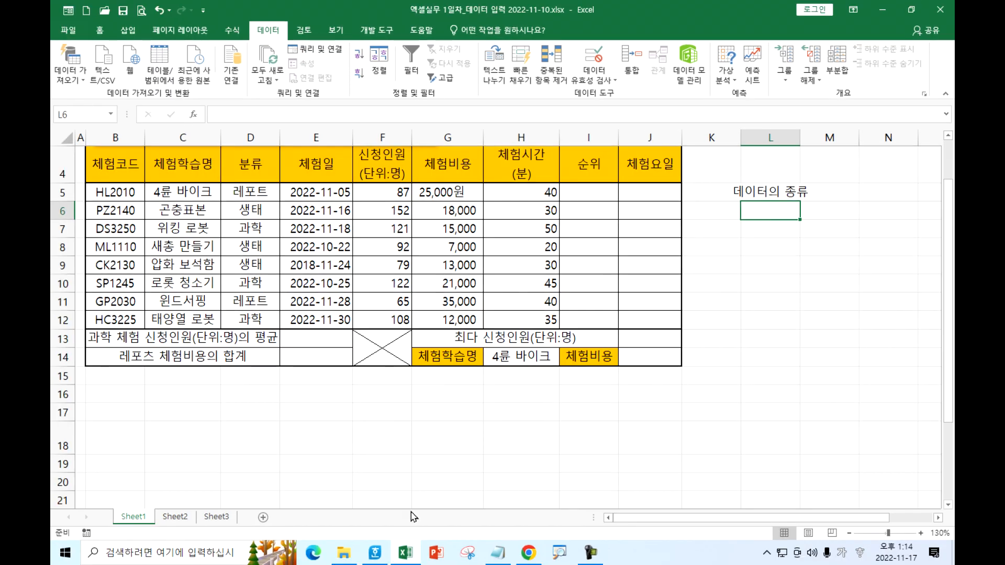
Switch to the Notepad notes and add the heading "* 데이터의 종류" at the end, with blank lines beneath it.
click(498, 553)
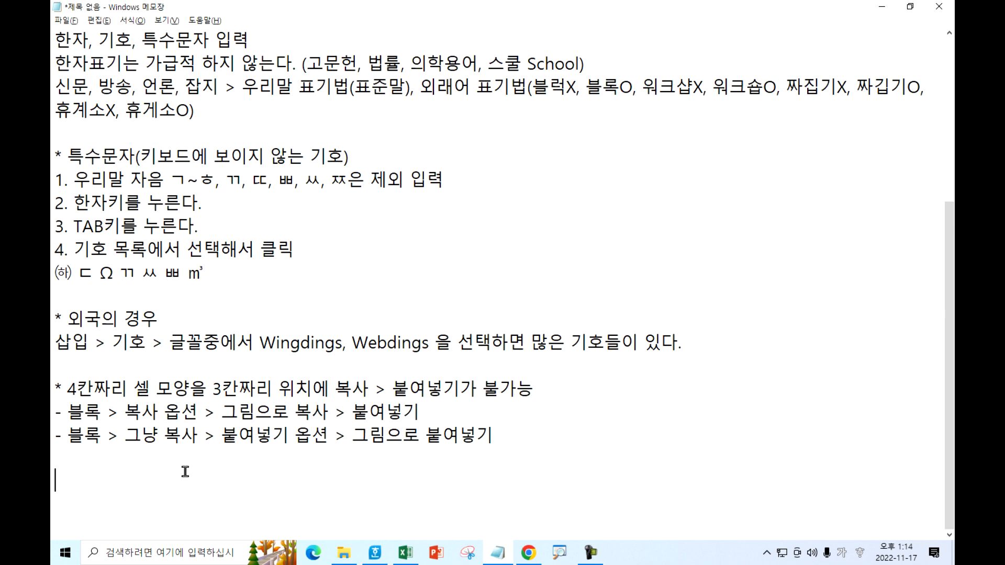
text(데이터의 종ㄹ)
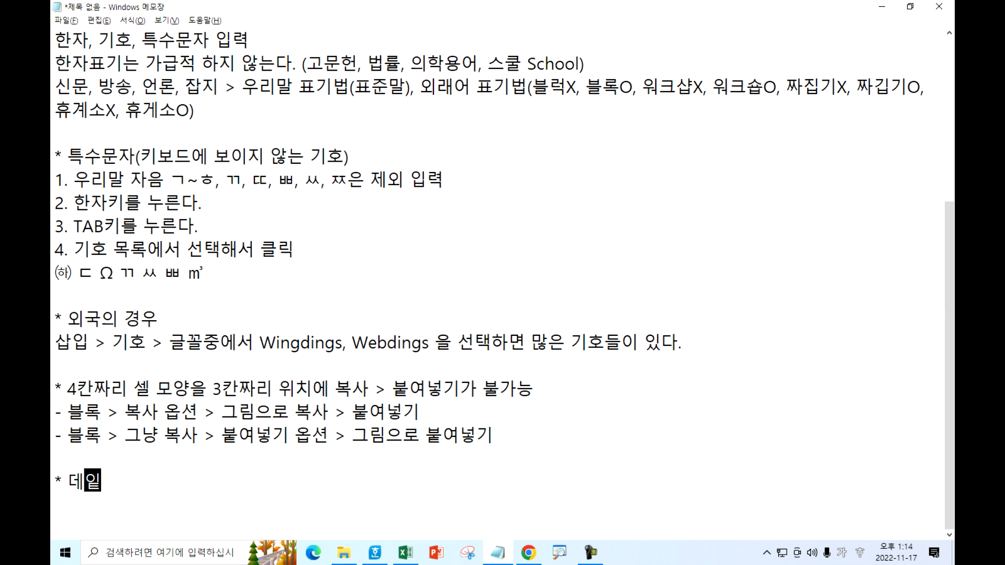
text(ㅠ)
key(Return)
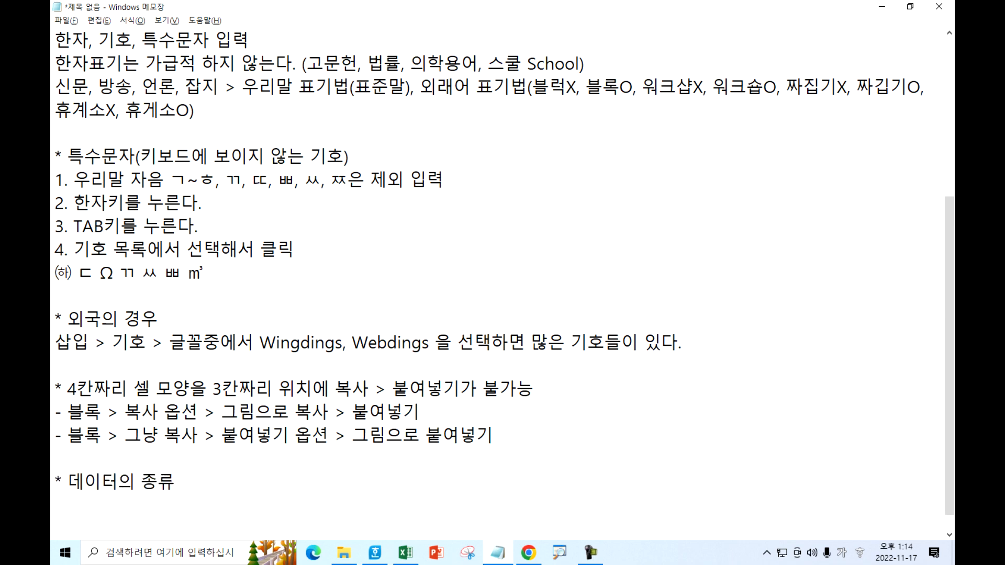
scroll(160, 451, down, 1)
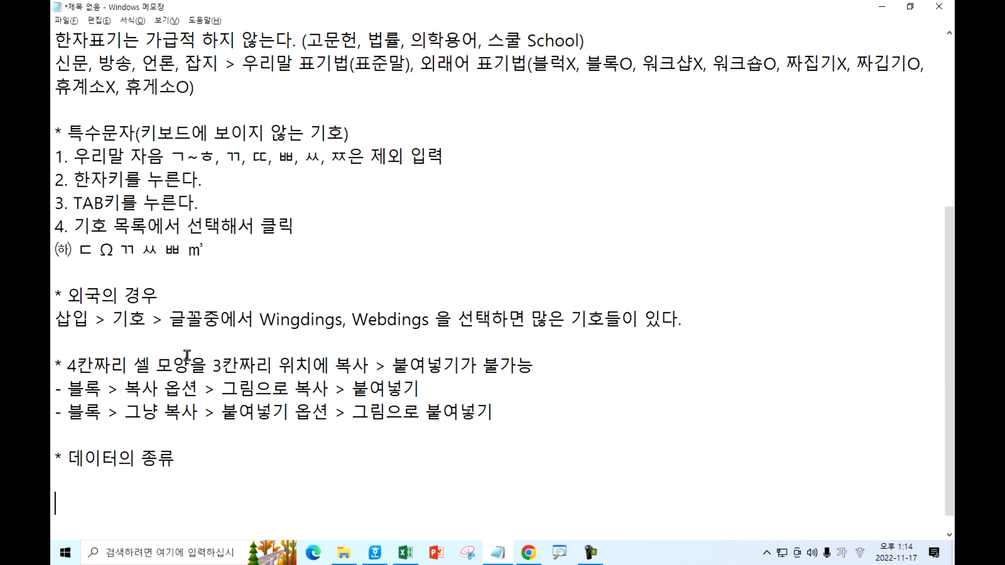
key(Return)
key(Return)
key(Return)
key(Return)
key(Return)
key(Return)
key(Return)
key(Return)
key(Return)
key(Return)
key(Return)
Add the line "- 글자(한글, 영문, 한자, 기호, 특수문자)로 구성된 글자" under the heading 데이터의 종류.
text(글자()
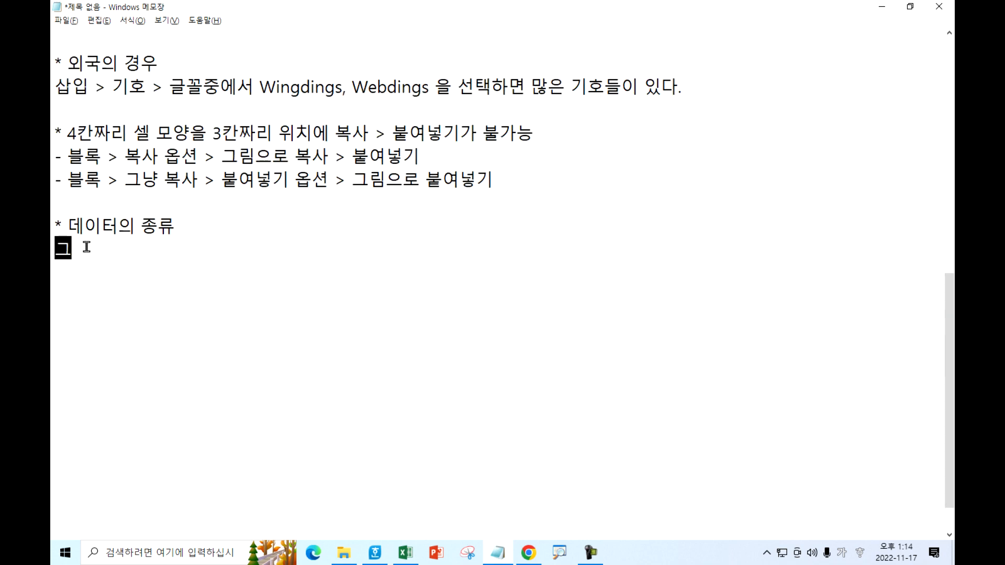
text(한)
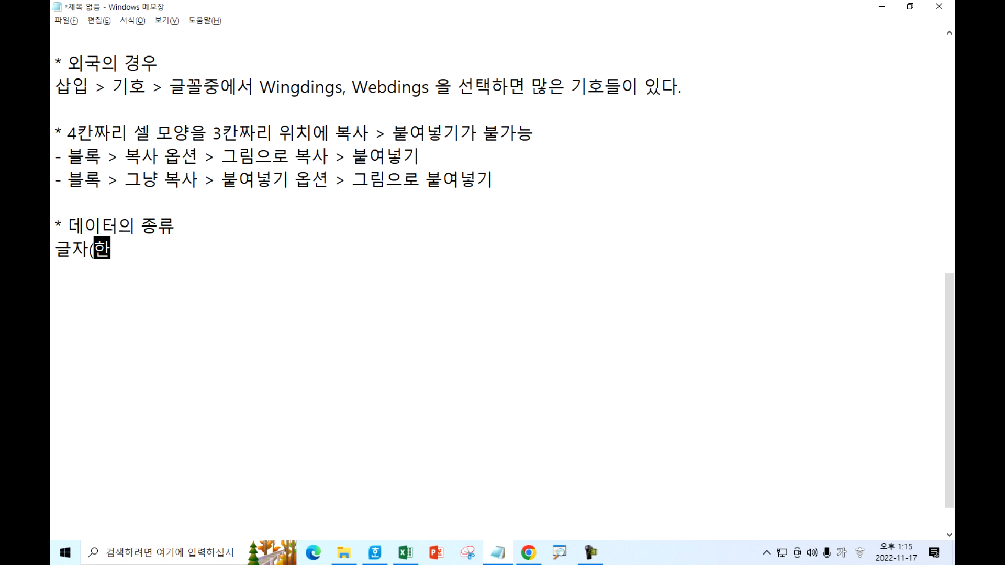
text(글, 영문,)
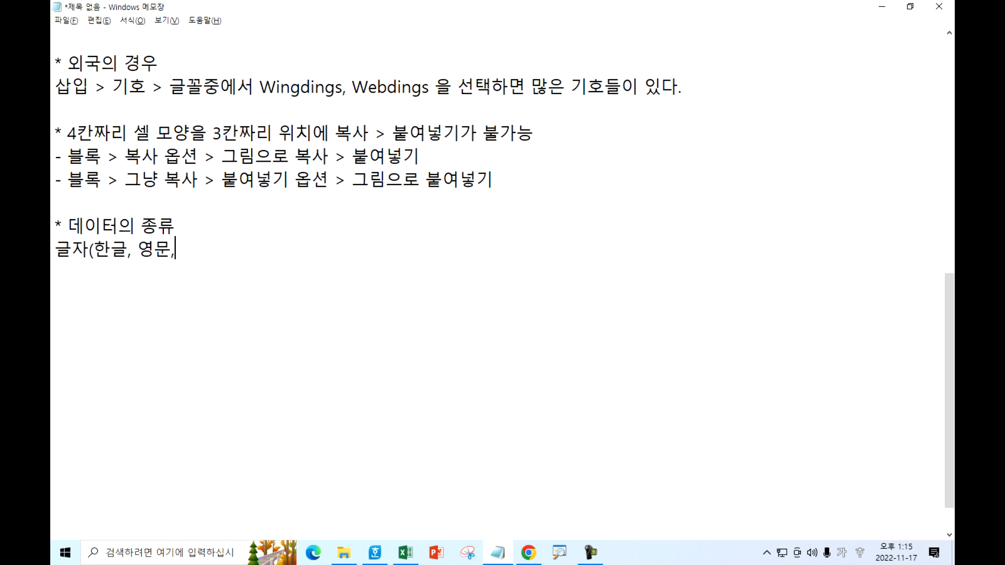
text( 한자, 기호, ㅌ특수문자))
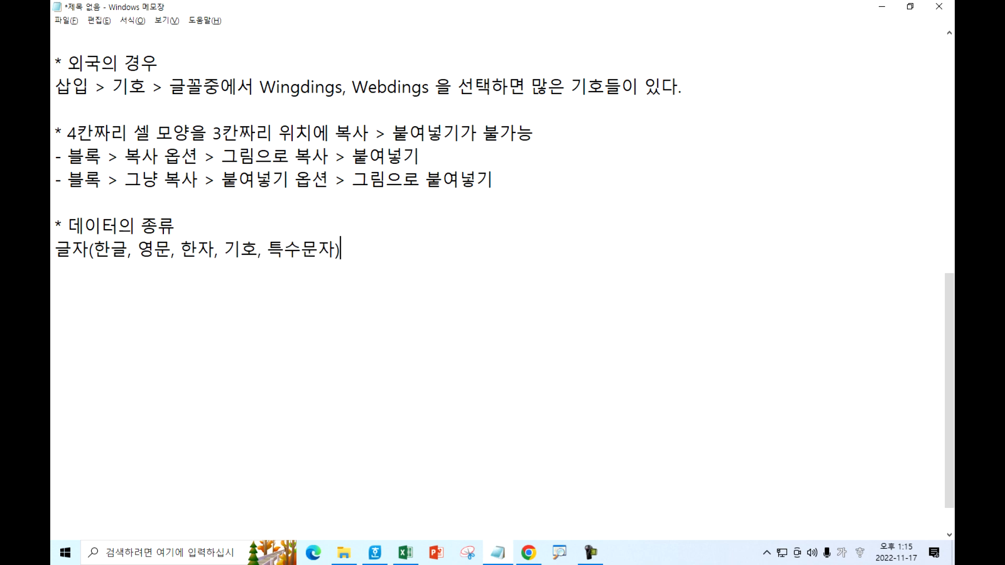
text(로 구성도된 )
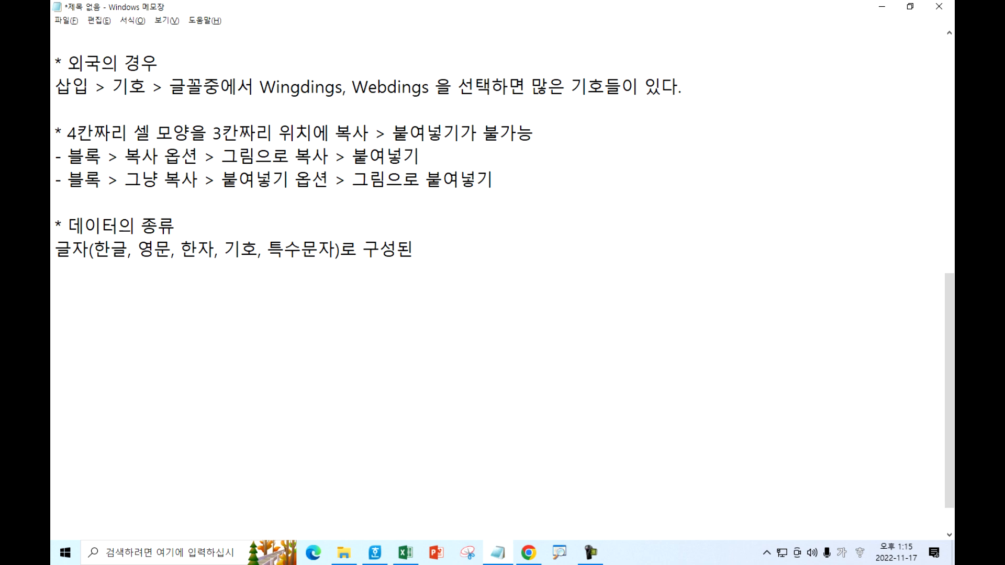
text(글자)
key(Return)
key(Up)
text(-)
Add the line "- 숫자(숫자, 날짜, 시간) > 계산이 가능하다." below the 글자 line.
key(Down)
text(- 숫자(숫자,)
key(BackSpace)
key(BackSpace)
key(BackSpace)
key(BackSpace)
key(BackSpace)
key(BackSpace)
key(BackSpace)
text(숫자(숫자, 날짜, 시간)
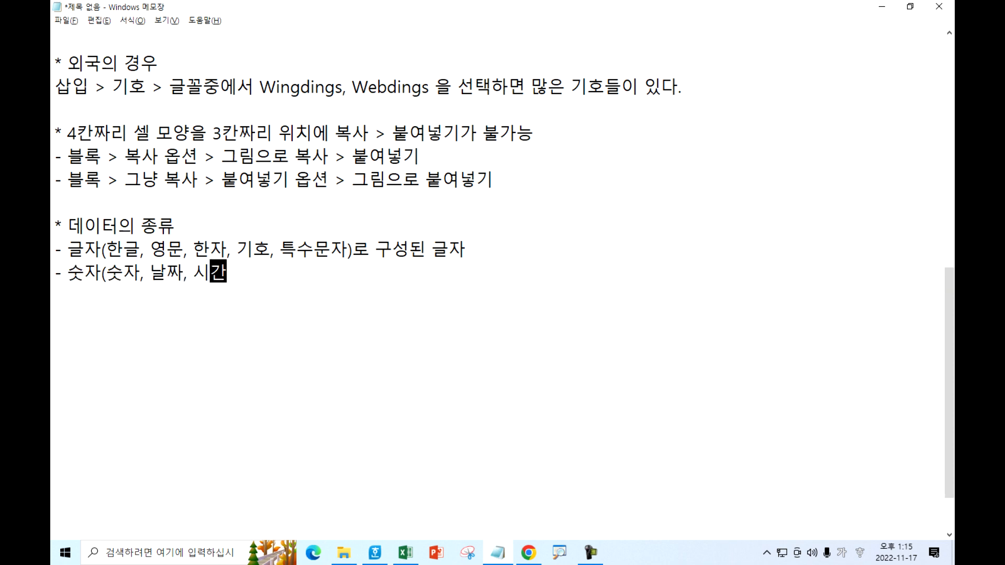
text() > 겟)
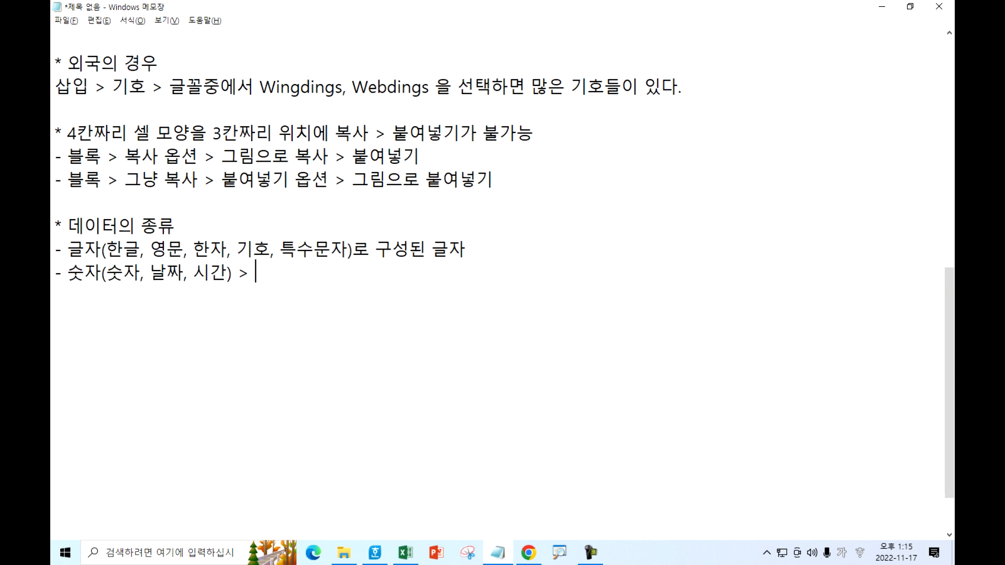
text(산이 가능하다)
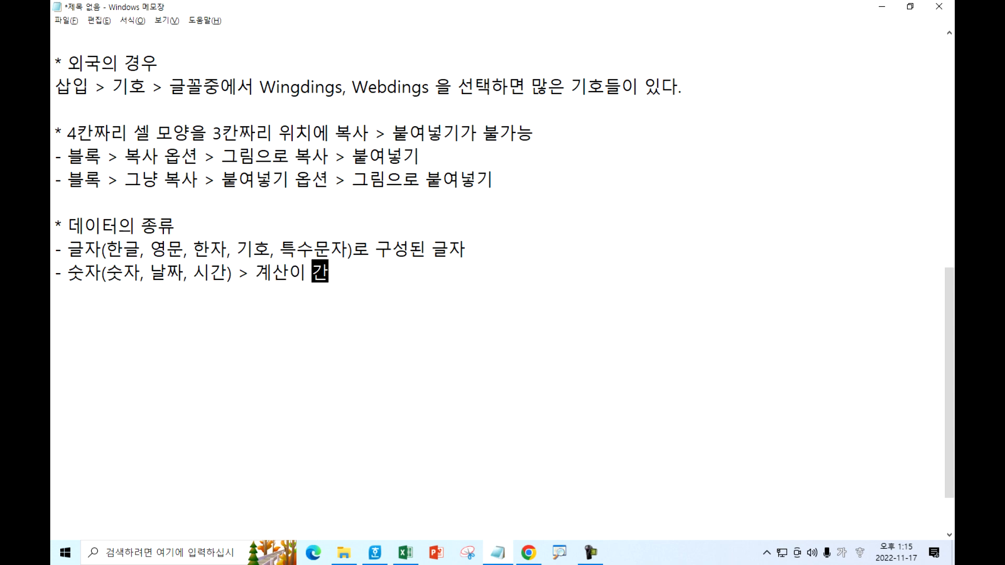
text(.)
key(Return)
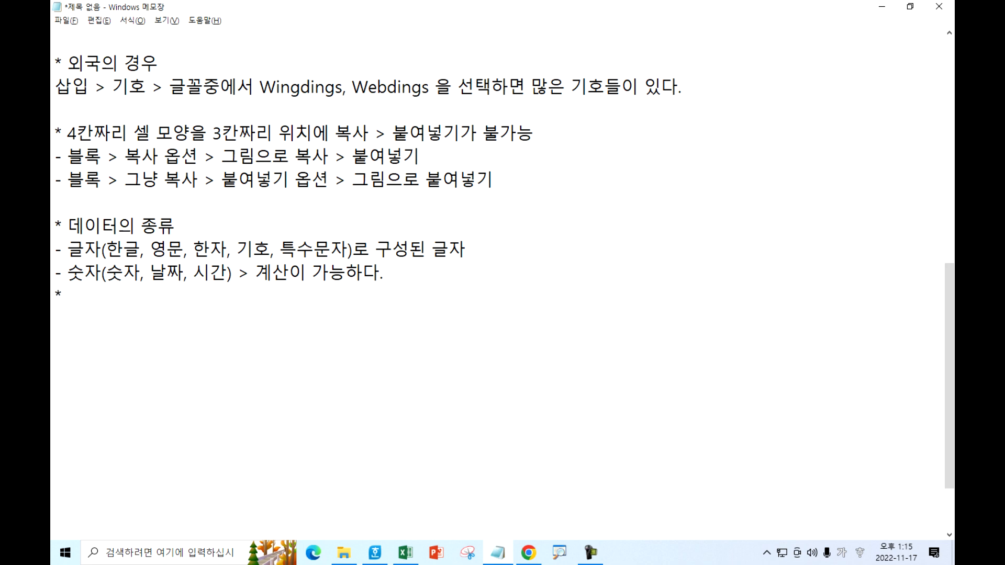
Leave a blank line and add the line "* 숫자 > 0~9, +, -, (,), (.)".
text(*)
key(Left)
key(Return)
key(Right)
text(숫자 > )
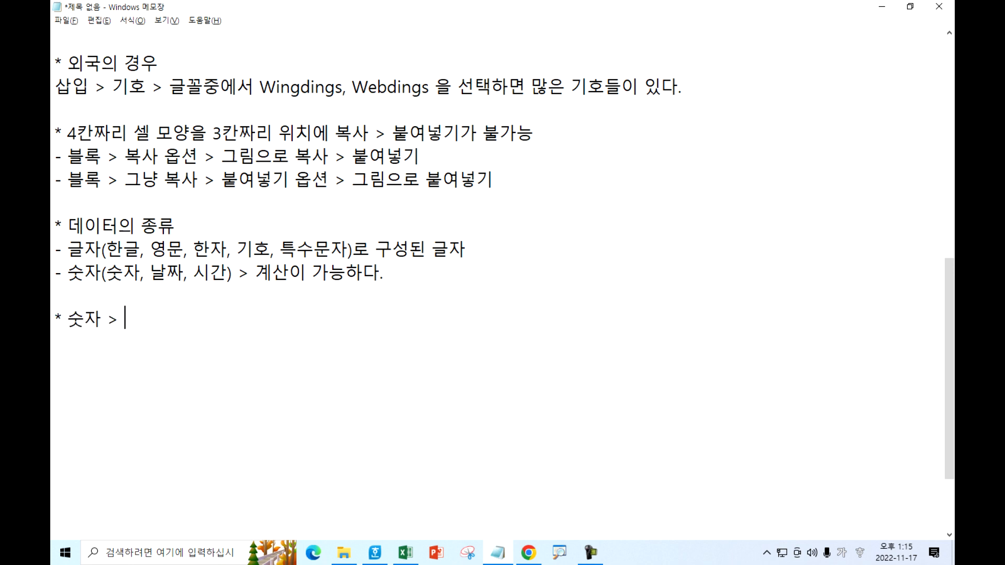
text(0~9, +, -, (,), (.))
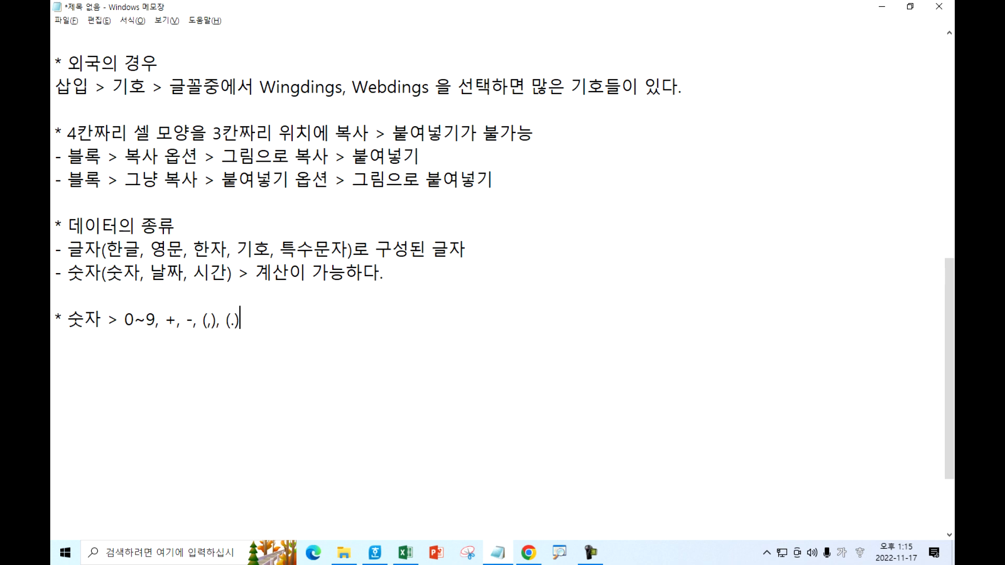
Add the example entries 9..5, 9,000 and 9,,000 on separate lines below the 숫자 line.
key(Return)
text(9..5)
key(Return)
text(9)
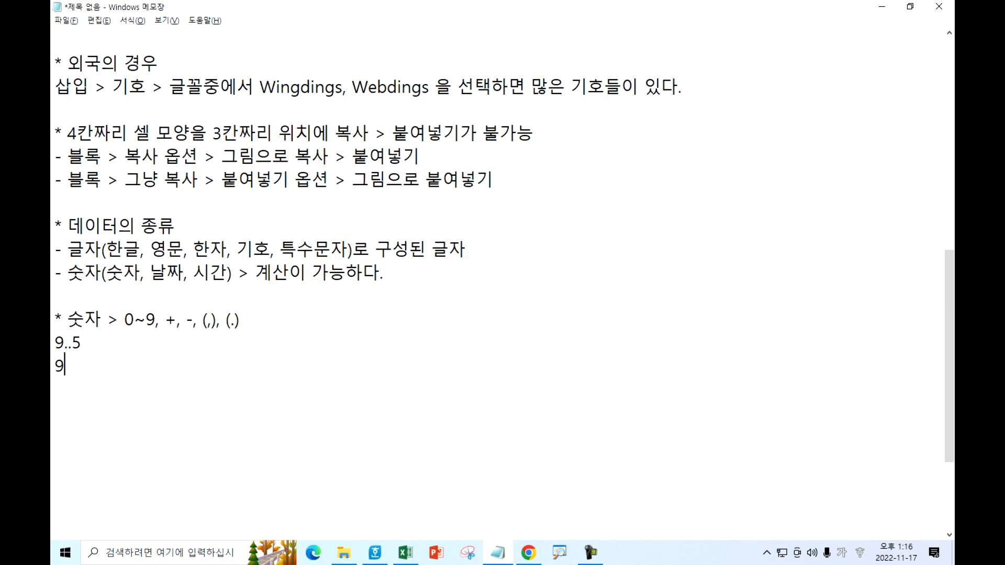
text(,000)
key(Return)
text(9,,000)
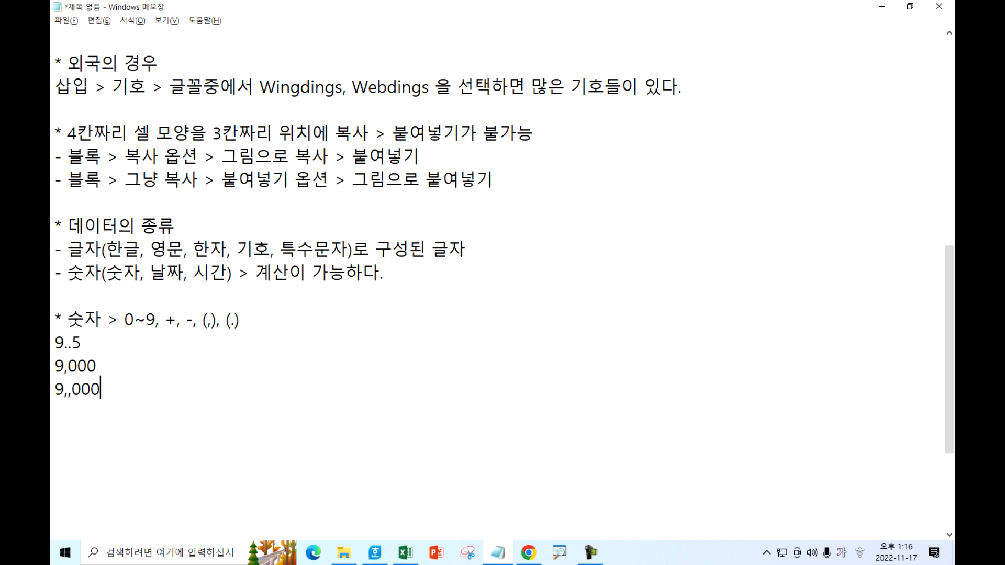
scroll(254, 451, up, 3)
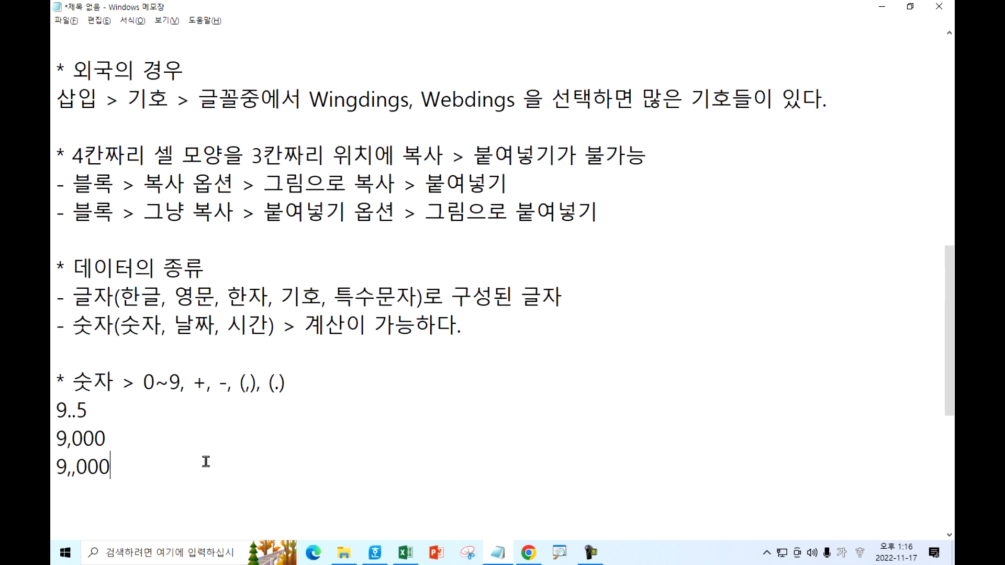
Add the example entry -500 on its own line below 9,,000.
click(99, 242)
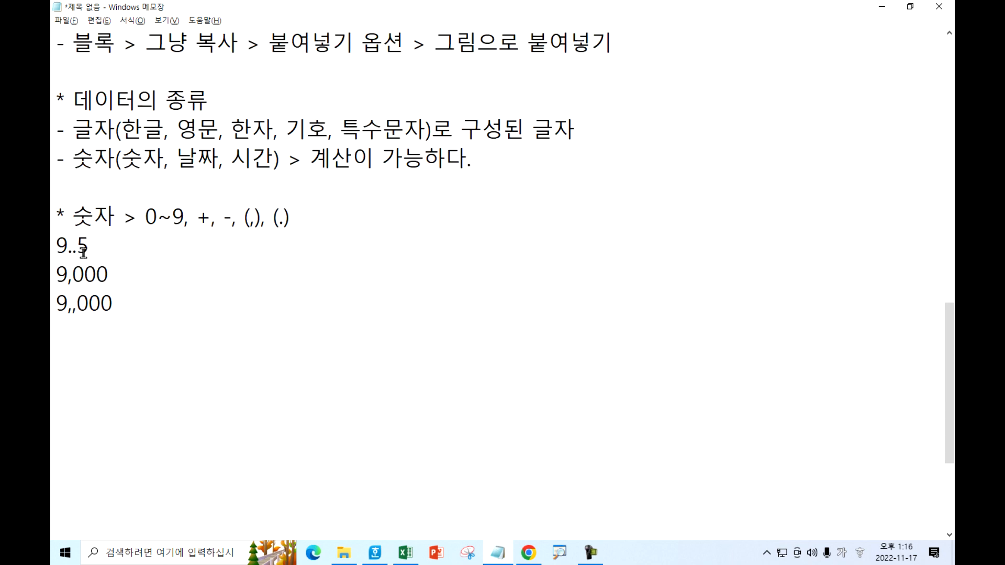
click(132, 326)
text(-500)
Compare the minus sign, comma and decimal point in the 숫자 rule with the example entries below it.
drag(196, 218, 231, 218)
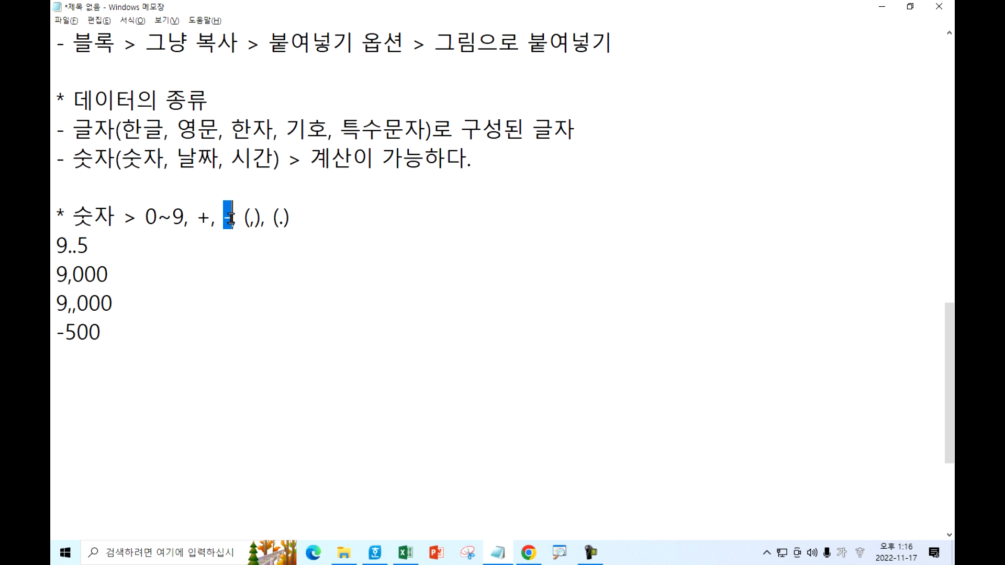
drag(249, 217, 255, 218)
drag(68, 273, 73, 273)
click(73, 302)
drag(277, 219, 284, 218)
drag(77, 245, 72, 245)
click(108, 362)
Switch to the Excel workbook and remove the 원 suffix from the 체험비용 value in G5.
key(alt+Tab)
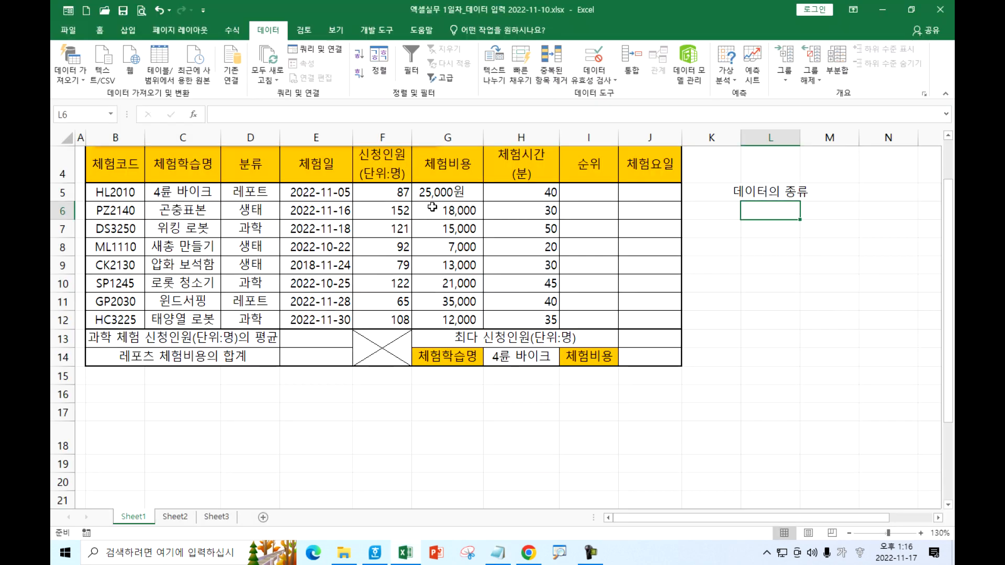
click(441, 192)
key(F2)
key(BackSpace)
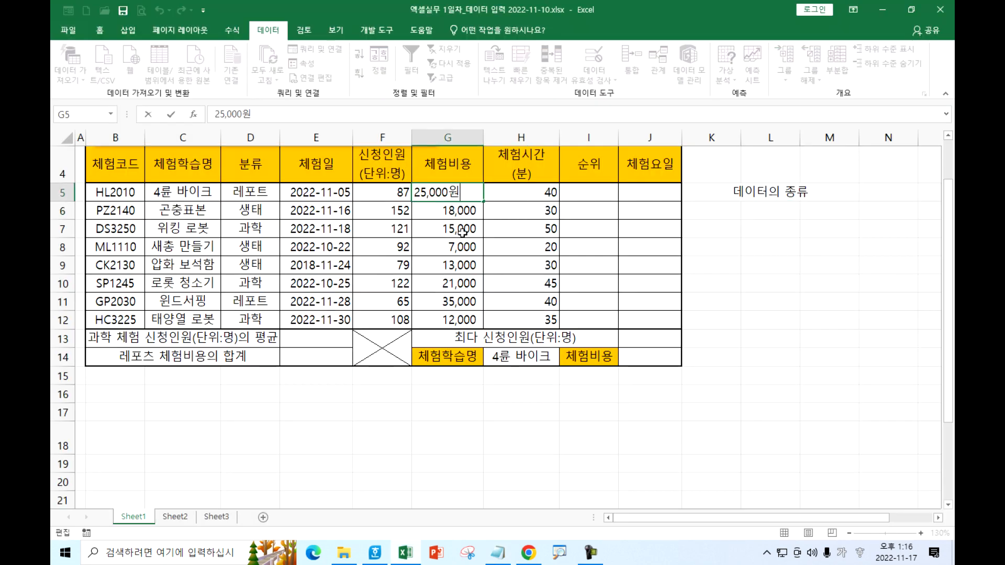
key(Return)
click(456, 195)
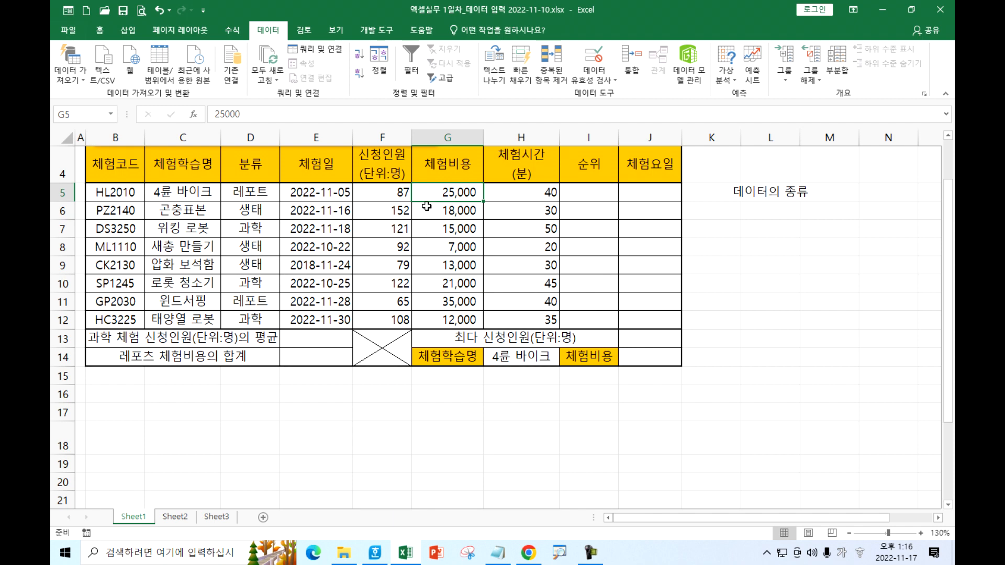
Check which number format category the 체험비용 values in G5:G12 use, leaving it unchanged.
drag(430, 192, 430, 317)
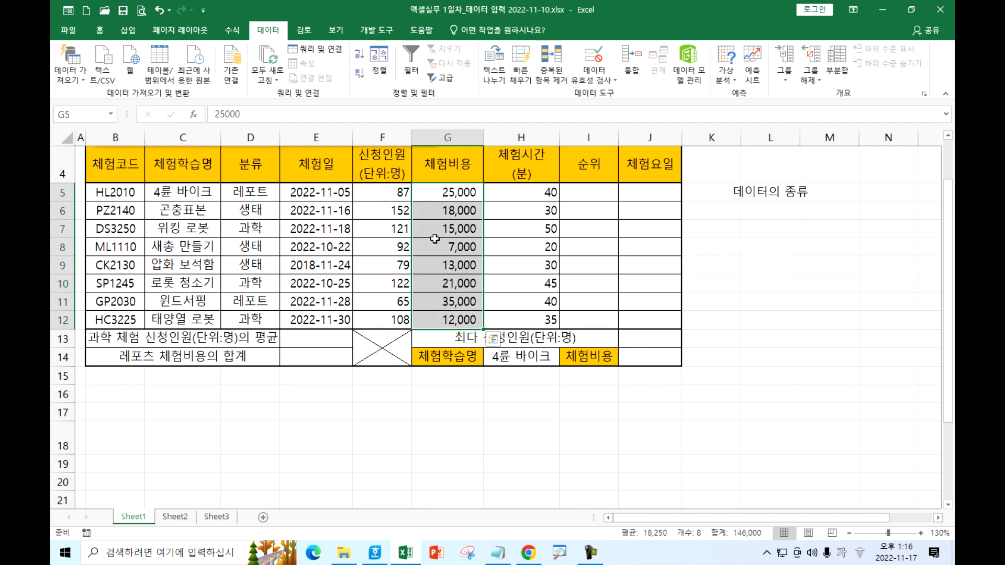
drag(432, 194, 434, 315)
key(ctrl+1)
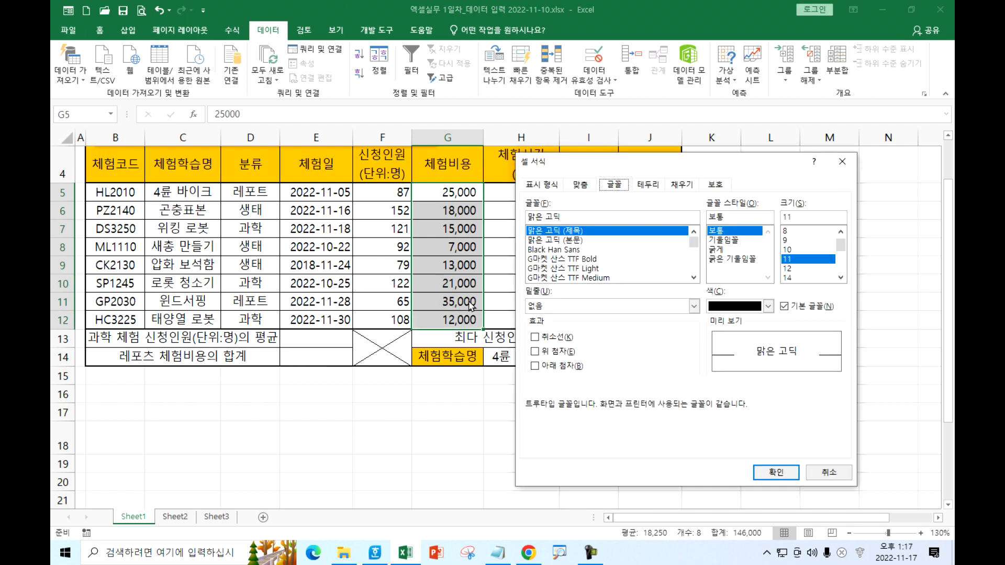
click(544, 185)
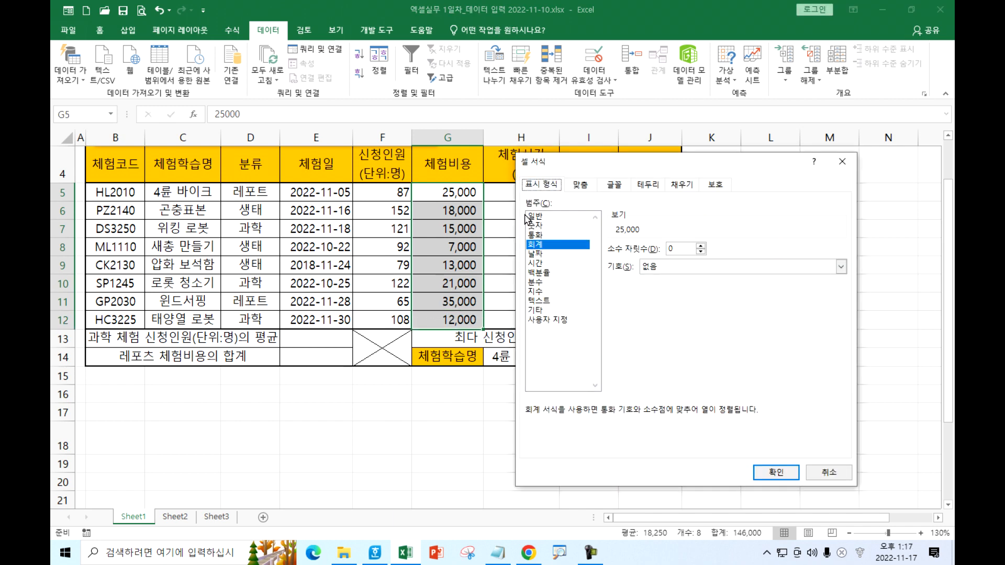
key(Escape)
Apply the custom number format G/표준 to the 체험비용 values in G5:G12.
drag(434, 193, 433, 321)
key(ctrl+1)
click(544, 320)
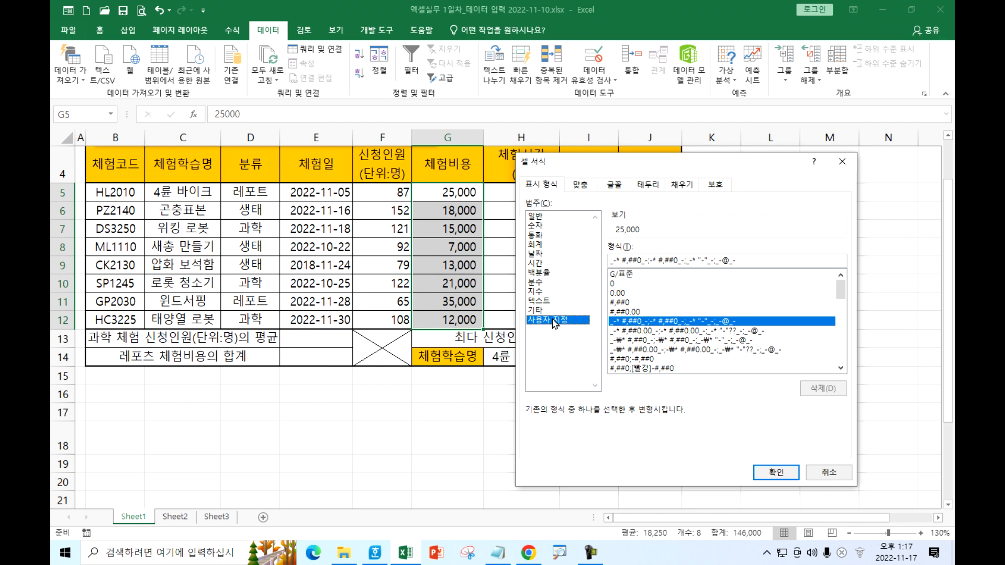
drag(593, 169, 558, 120)
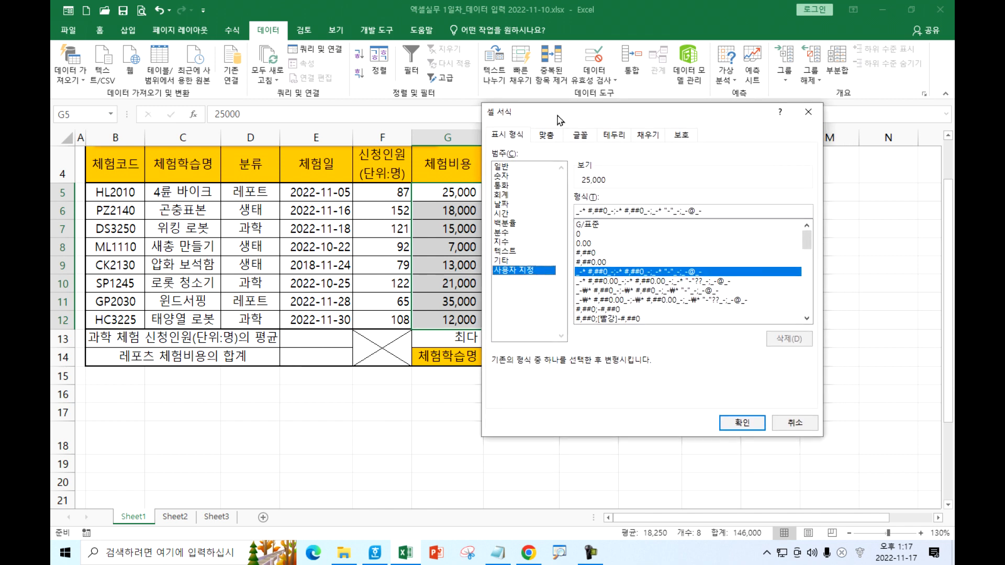
click(588, 224)
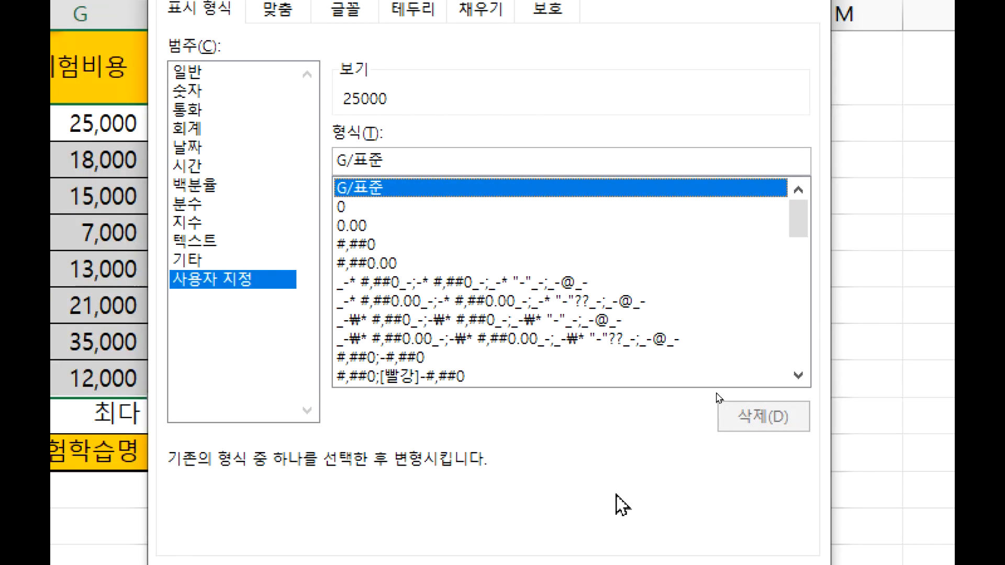
click(635, 494)
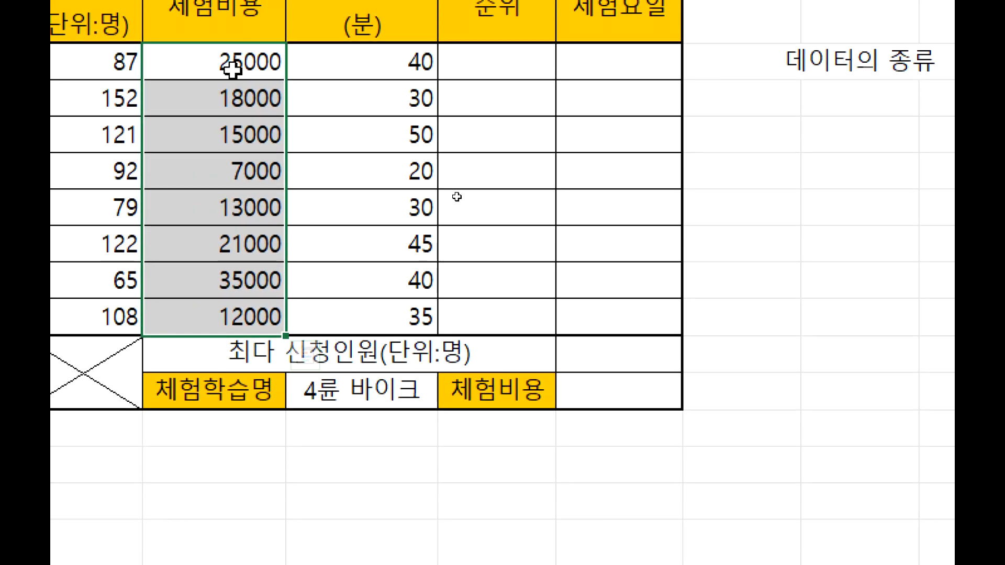
Give the 체험비용 values in G5:G12 the custom number format #,##0원, based on the #,##0 code.
key(ctrl+1)
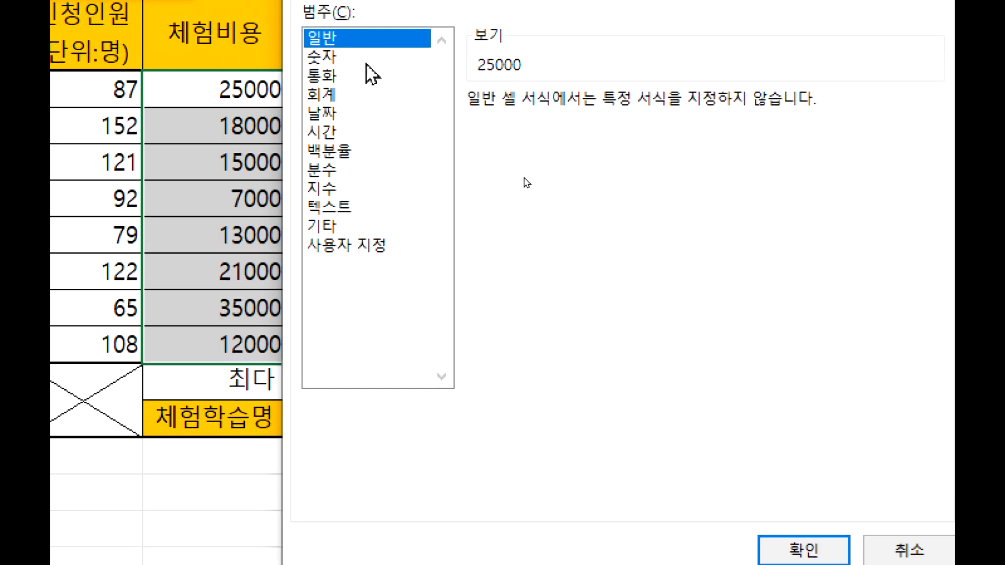
click(357, 247)
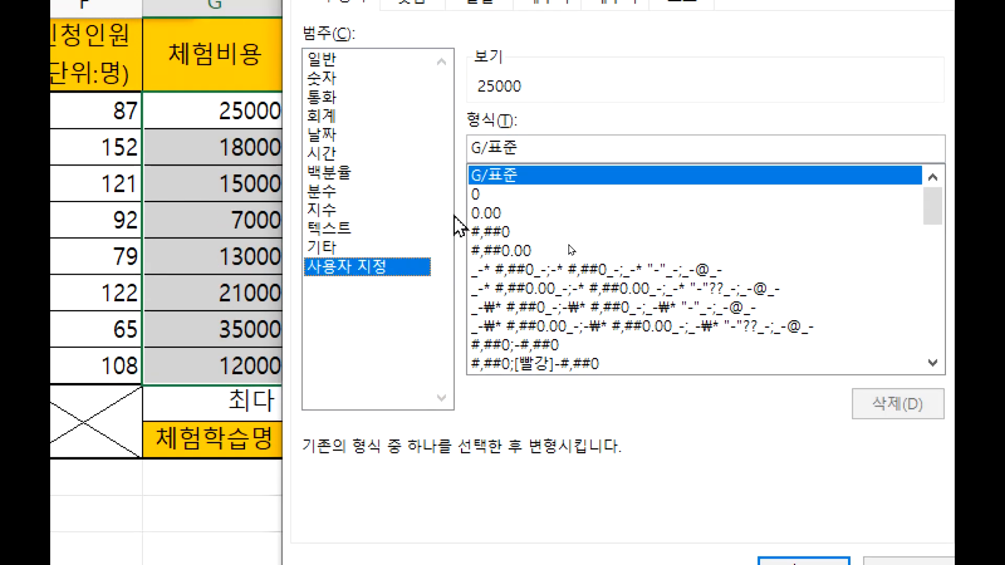
click(484, 214)
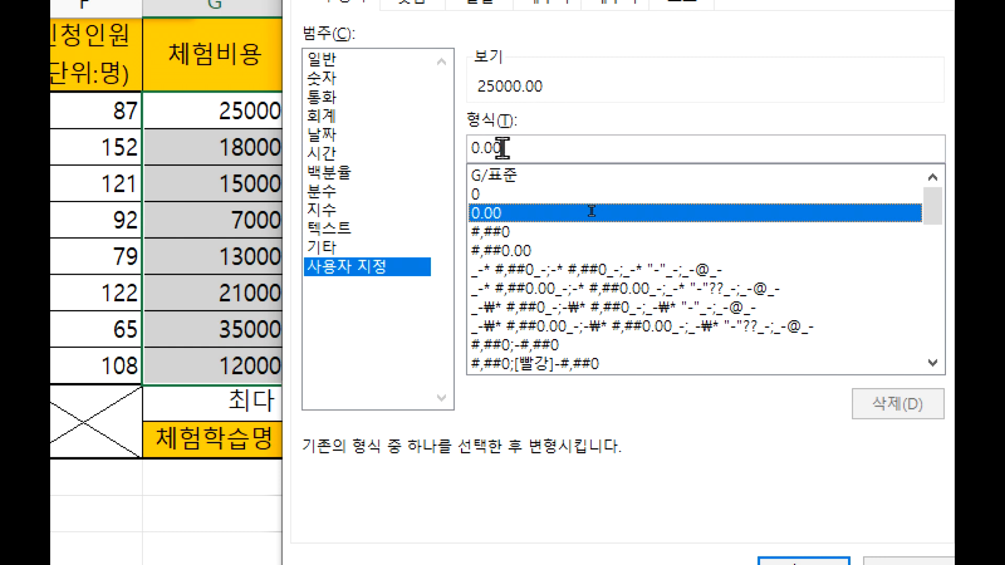
click(507, 233)
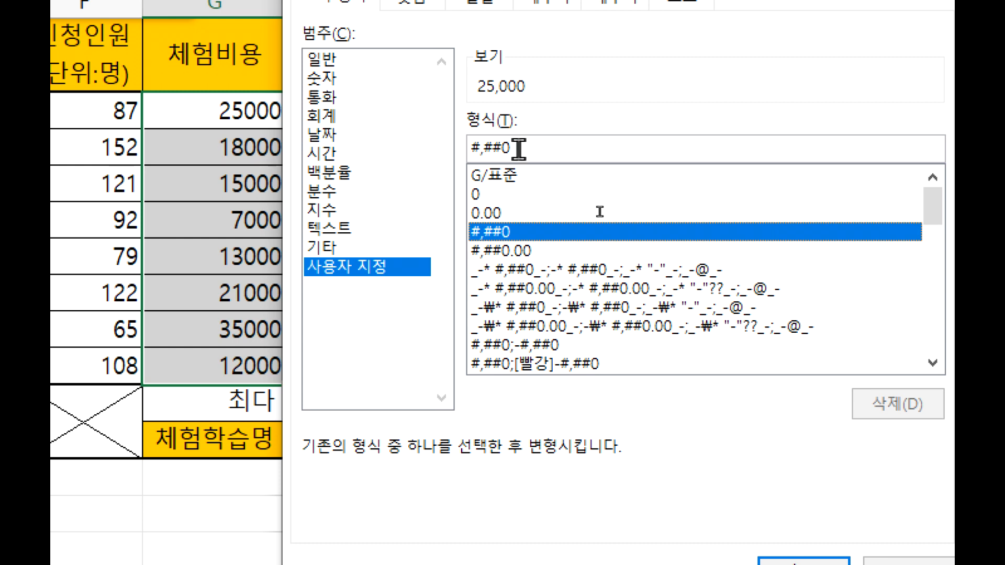
click(536, 149)
text(원)
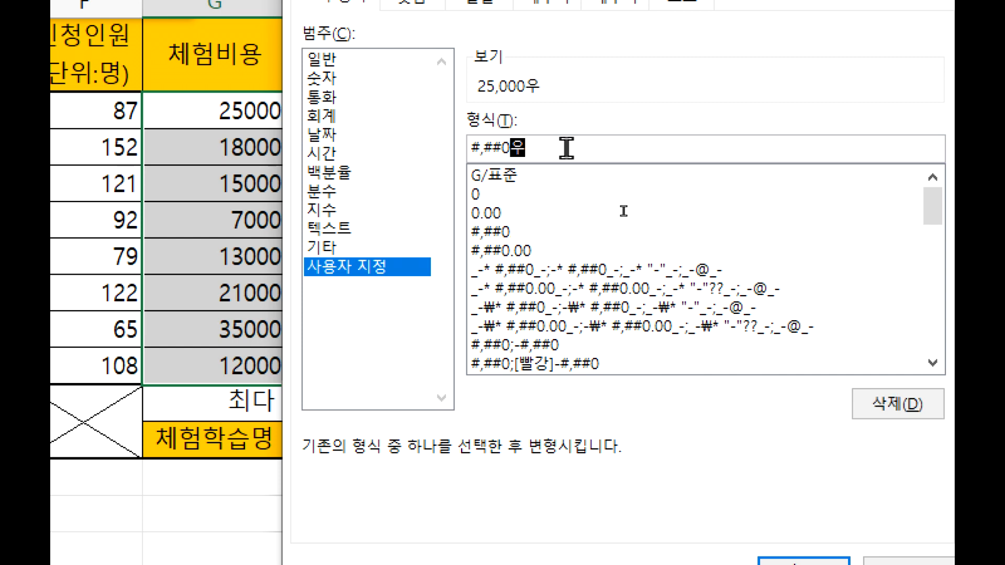
click(566, 148)
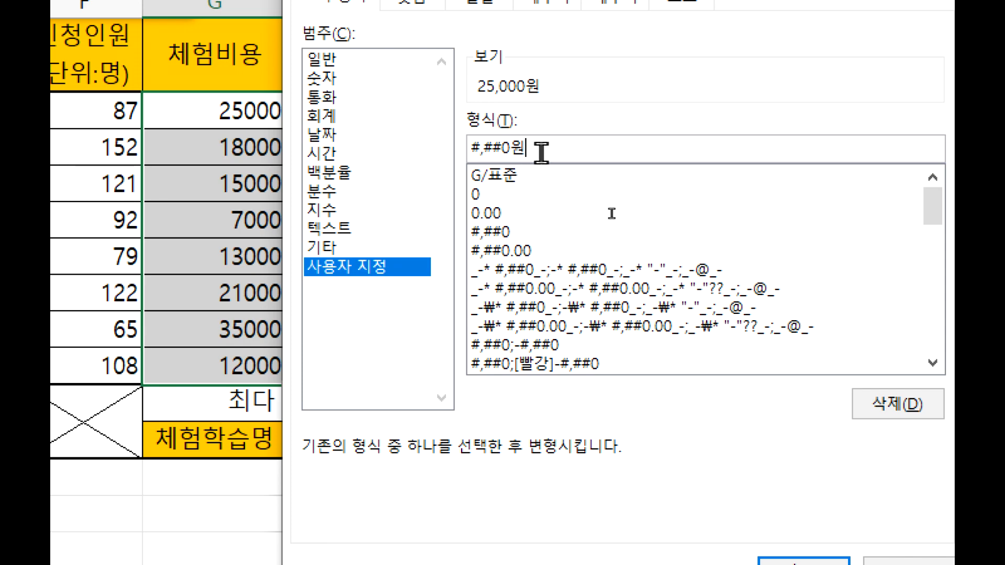
drag(532, 152, 424, 155)
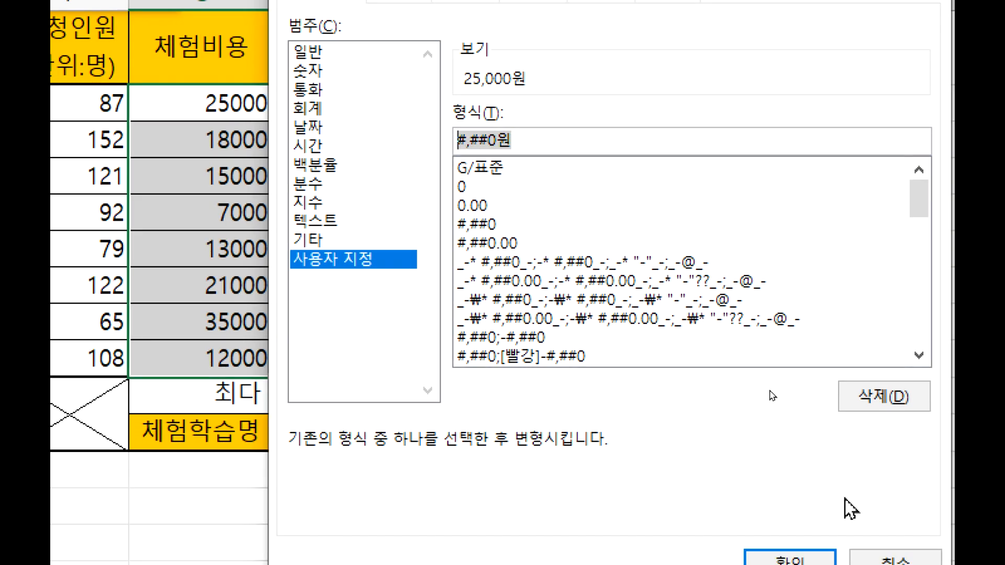
click(804, 562)
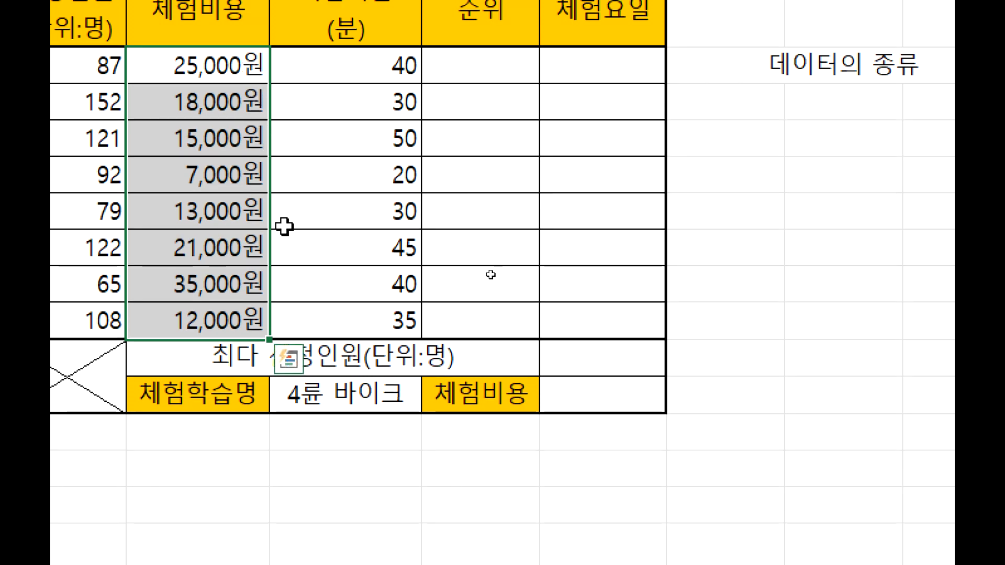
Rebuild the custom format of G5:G12 by choosing #,##0 again, appending 원 and reapplying it.
key(ctrl+1)
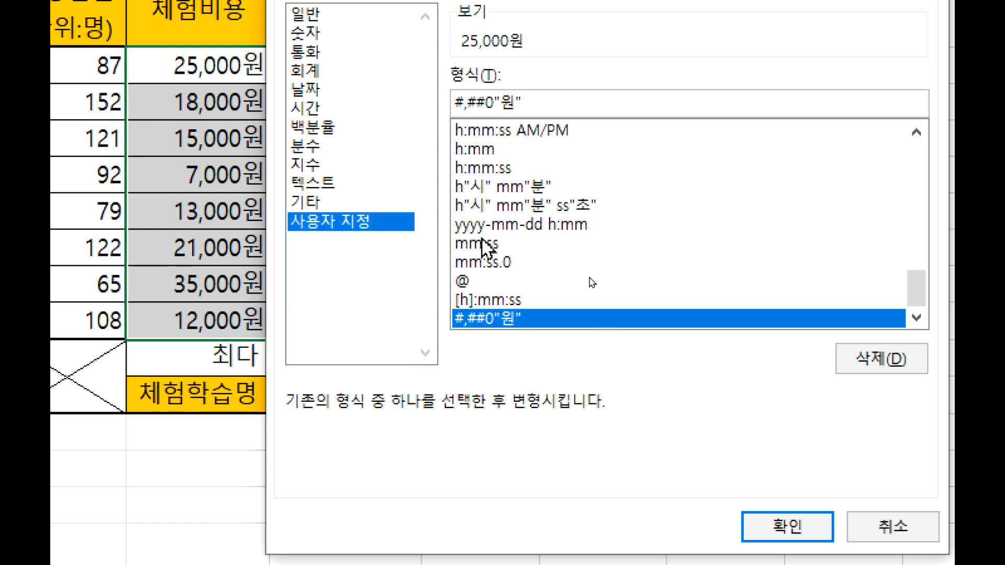
scroll(481, 239, up, 15)
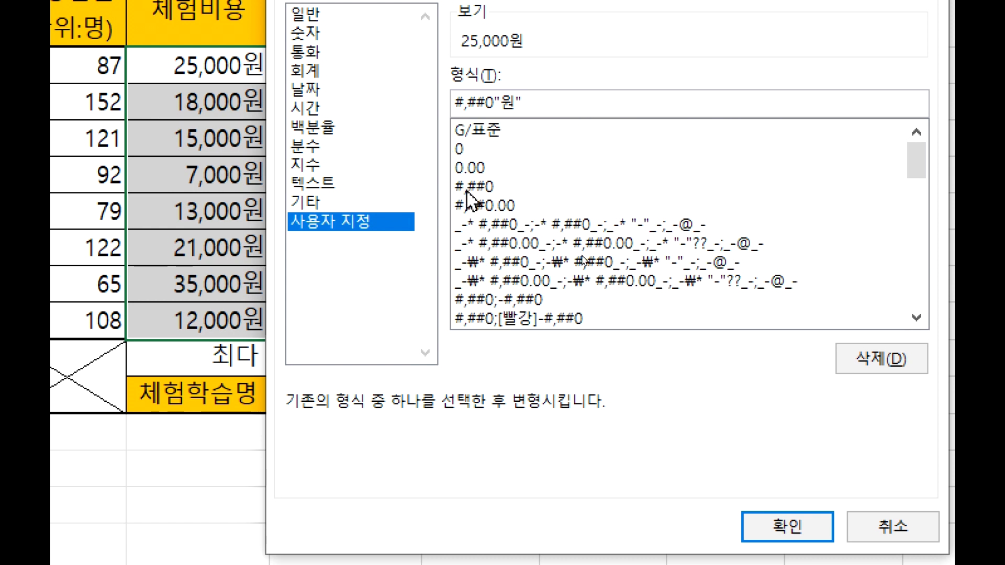
click(468, 187)
click(532, 106)
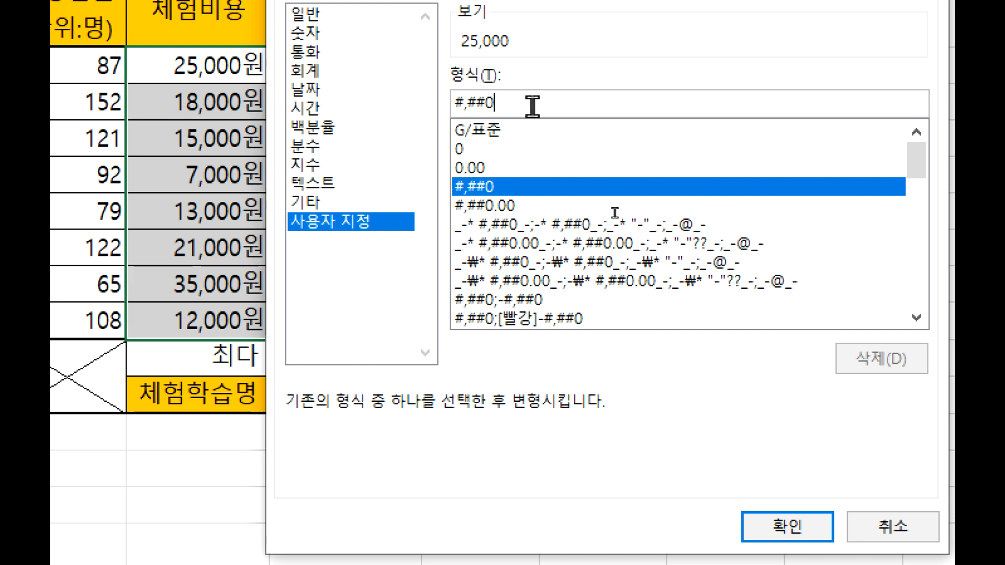
text(ㅇ)
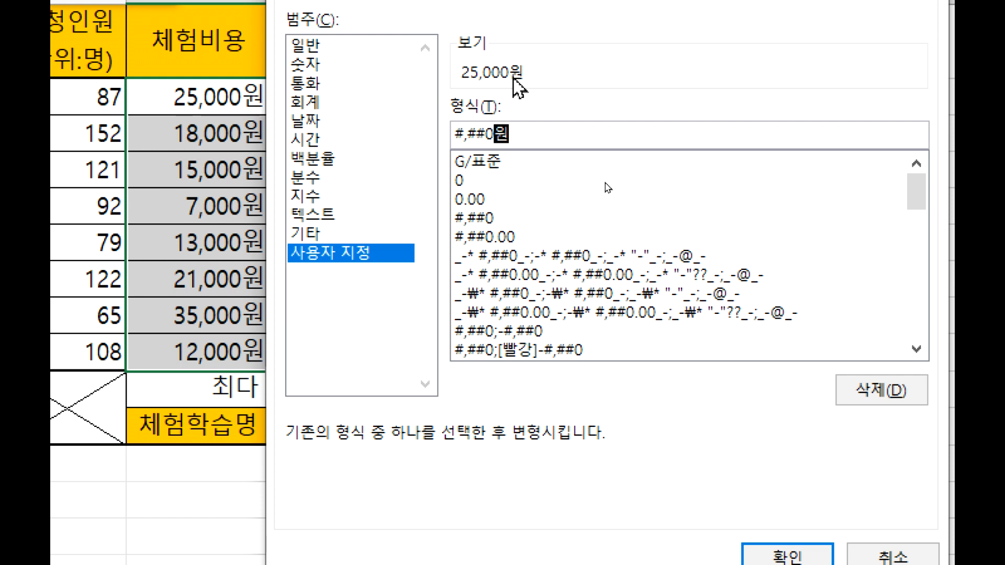
click(791, 556)
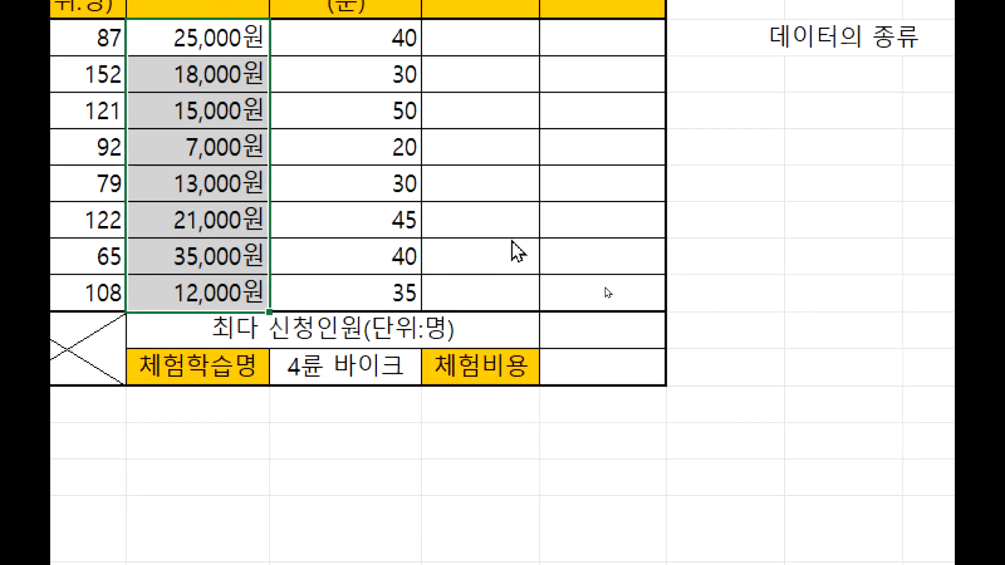
Examine how the 원 suffix is stored in the custom format code of G5:G12.
key(ctrl+1)
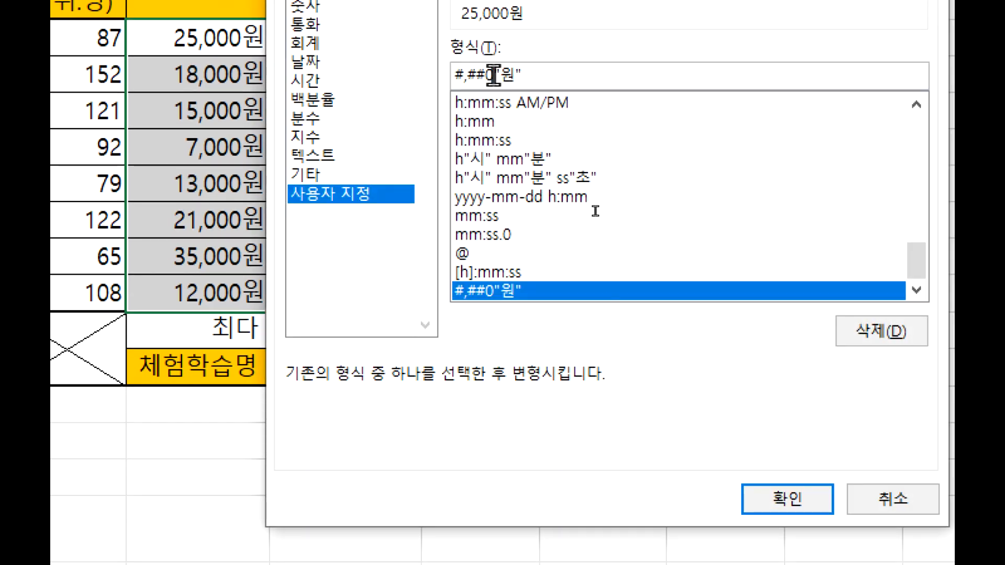
drag(496, 74, 537, 74)
click(536, 74)
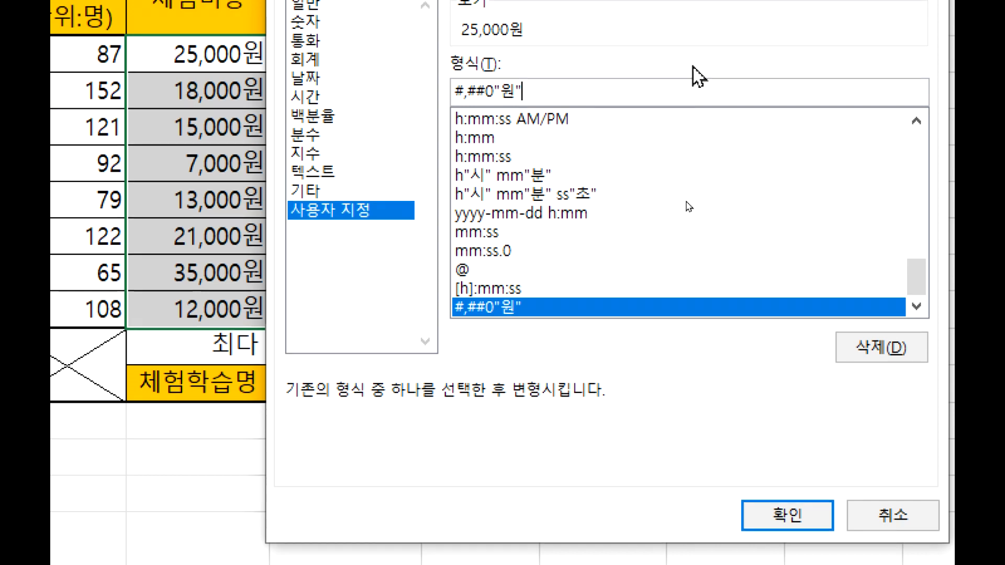
click(745, 504)
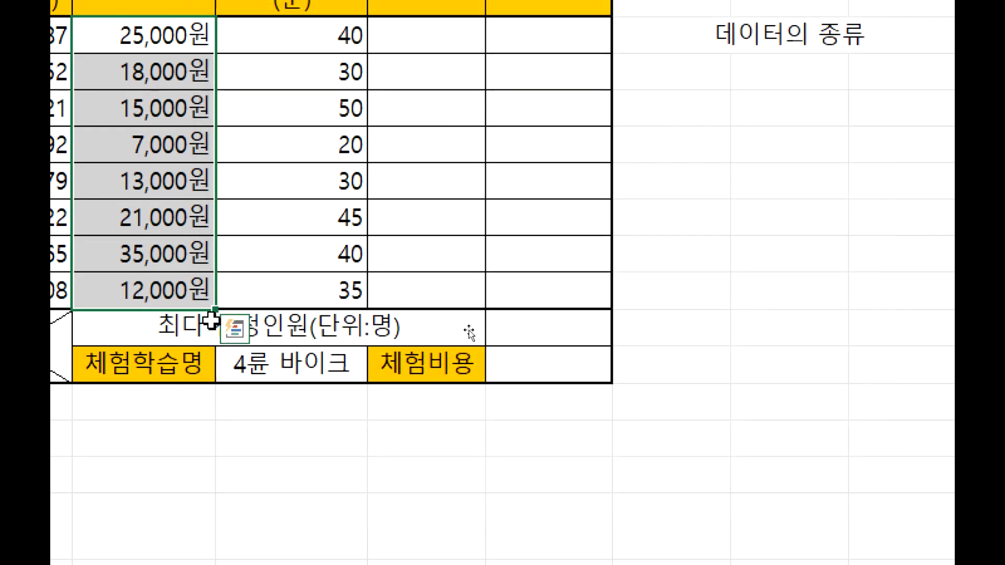
Try entering 원 directly after the value in cell G5, and undo that entry.
double_click(210, 44)
text(ㅇ)
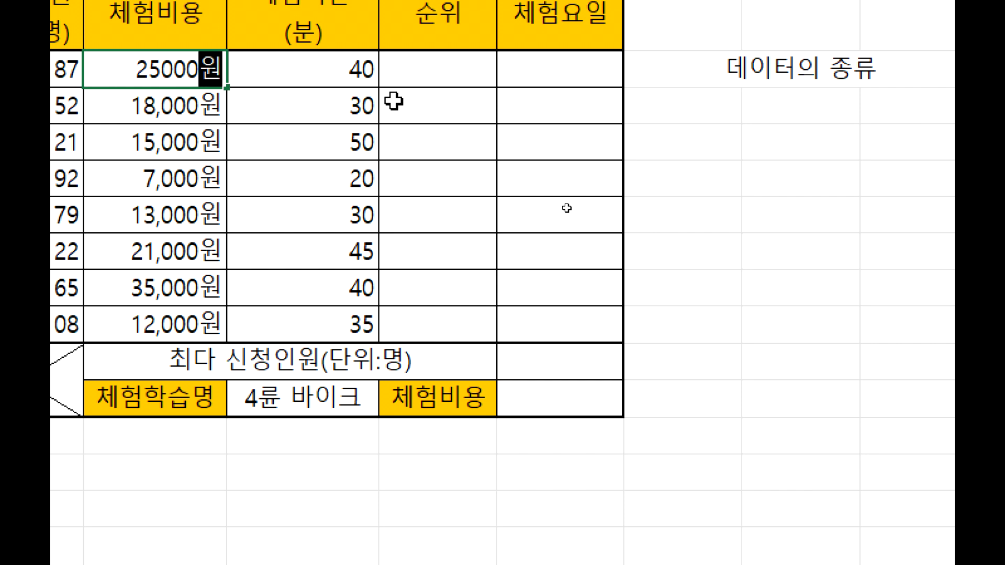
key(ctrl+Return)
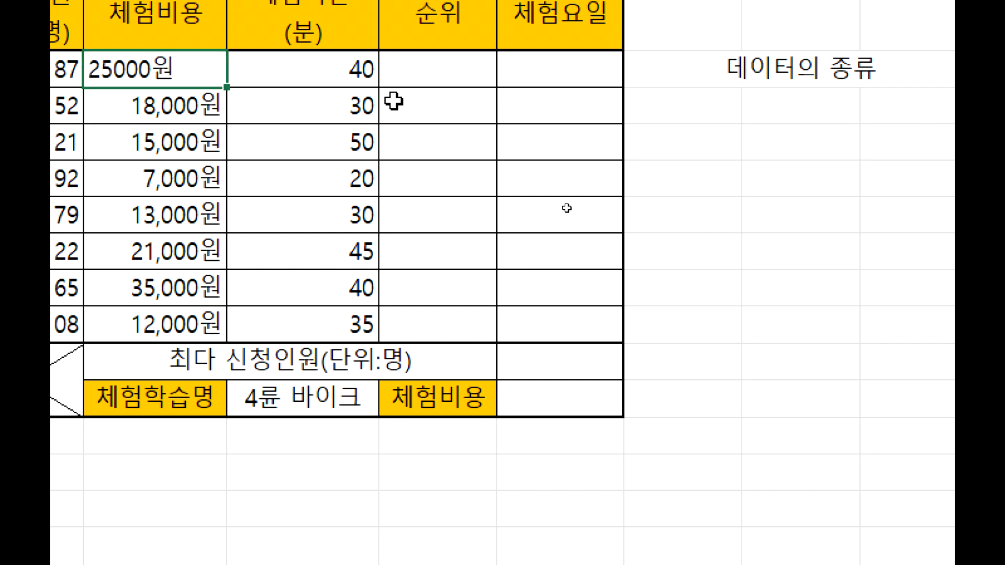
key(ctrl+z)
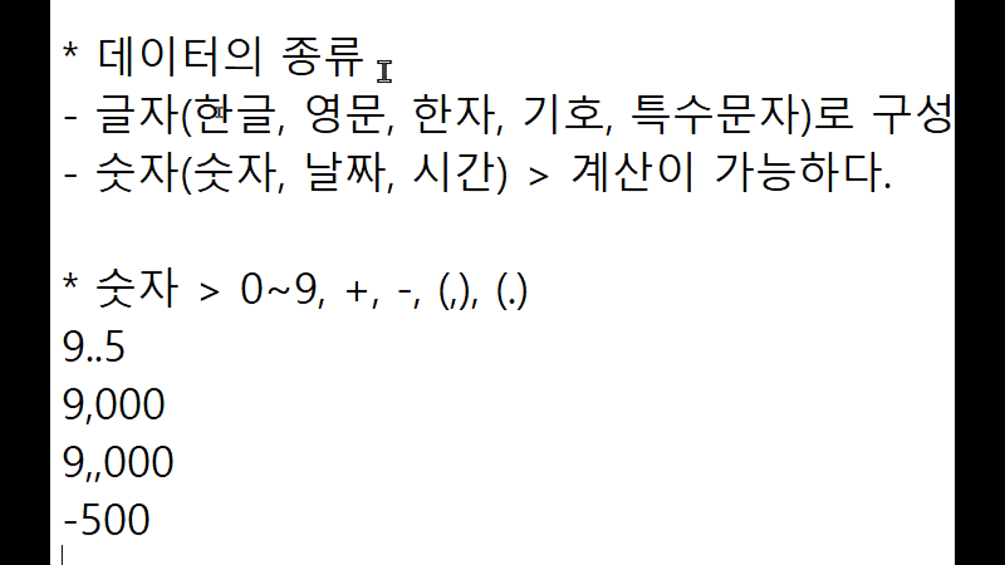
In the Notepad notes, append ", 왼쪽 맞춤" to the end of the 글자 line under 데이터의 종류.
click(1004, 128)
text(,)
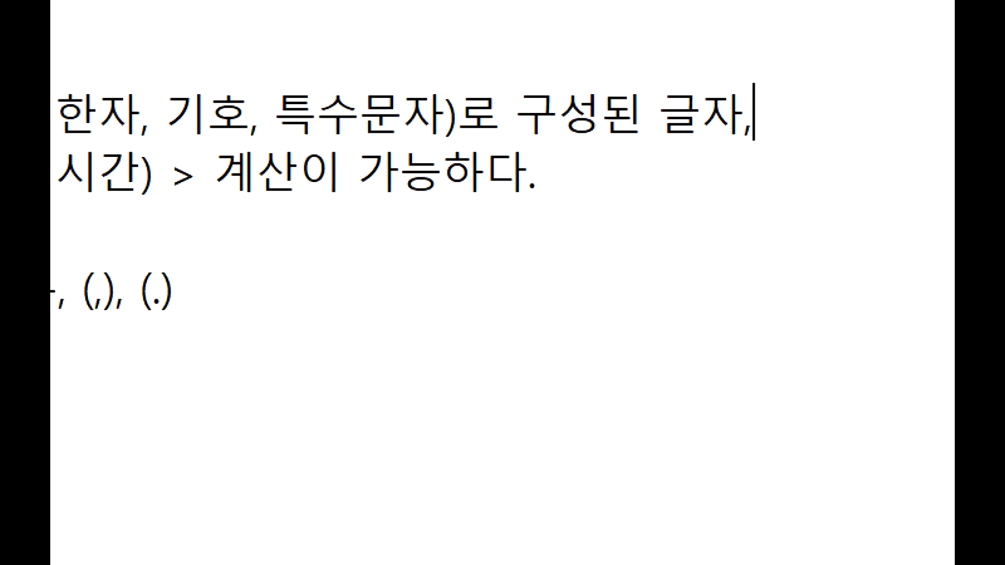
text( 오)
key(BackSpace)
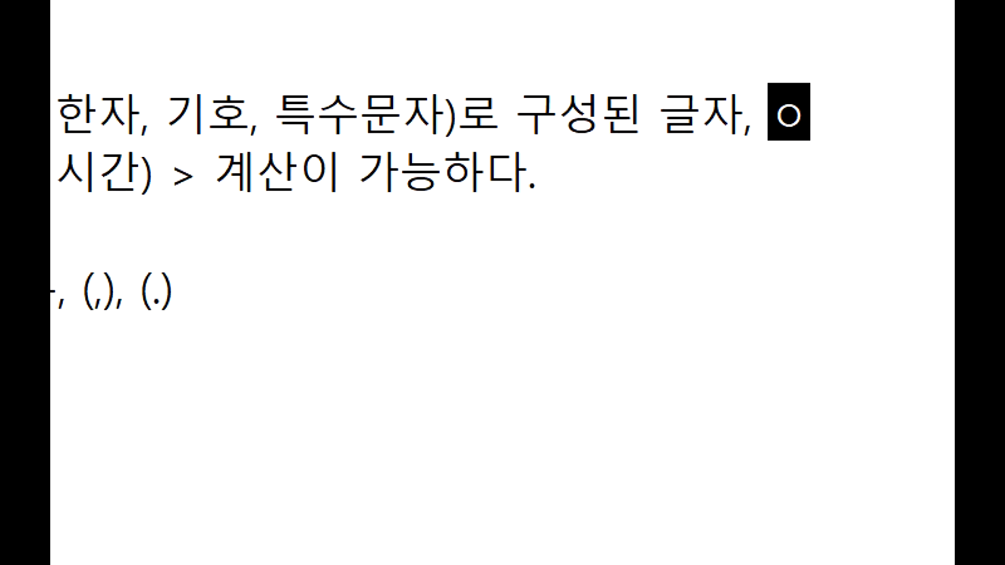
text(왼쪼ㄱ 맞춤)
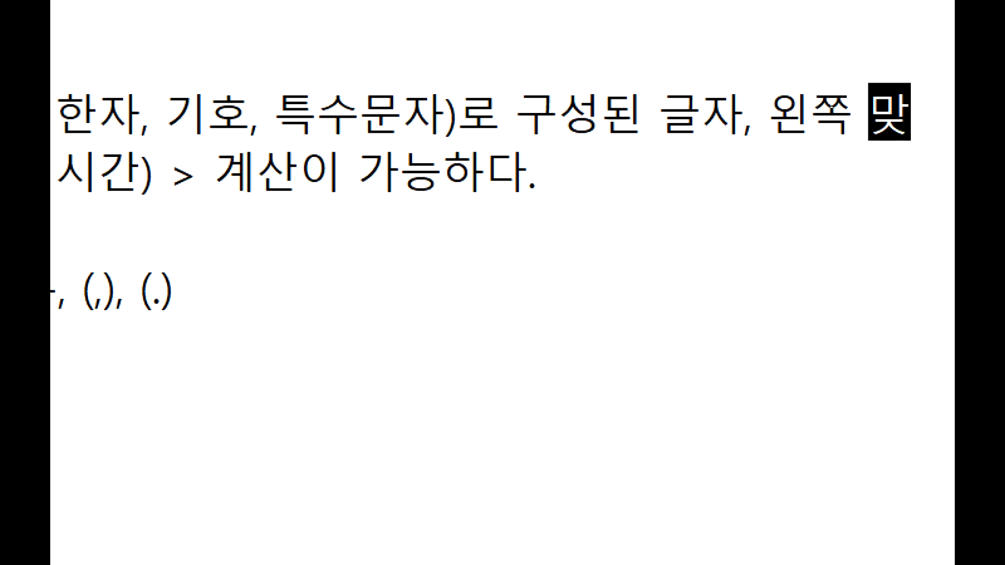
key(Down)
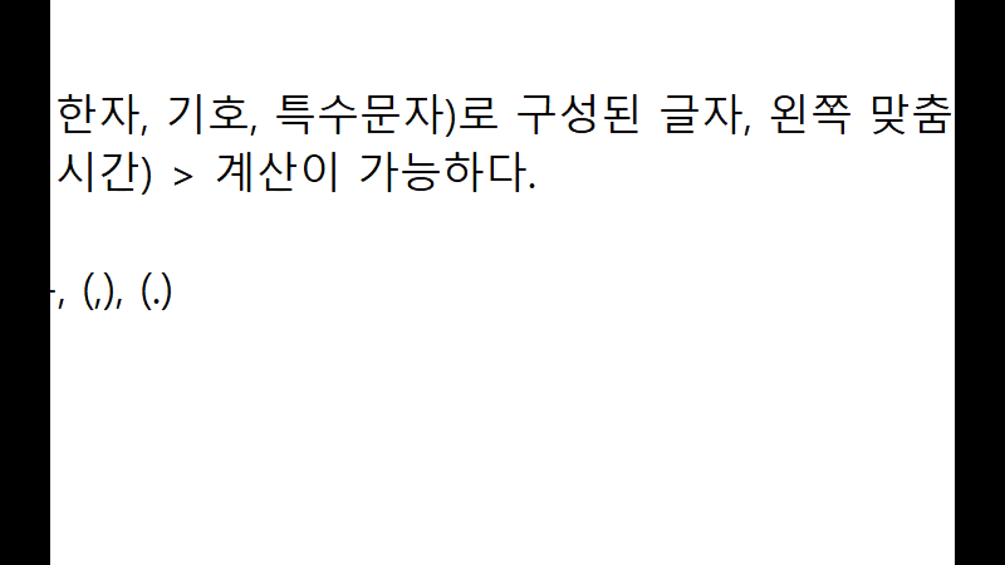
In the Notepad notes, append "오른쪽 맞춤" to the end of the line ending in 계산이 가능하다.
text(오른쪽 )
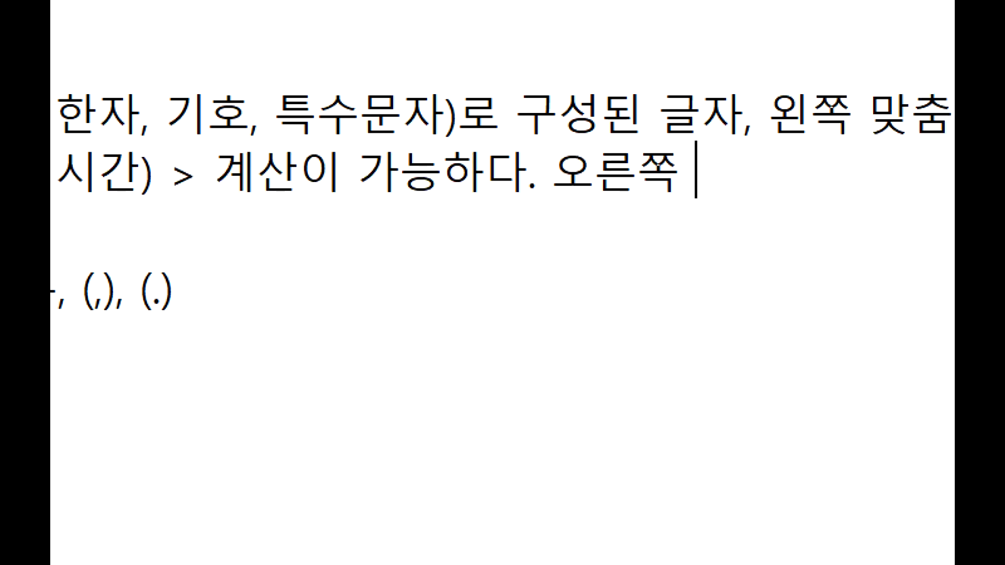
text(마ㅈ춤)
key(Return)
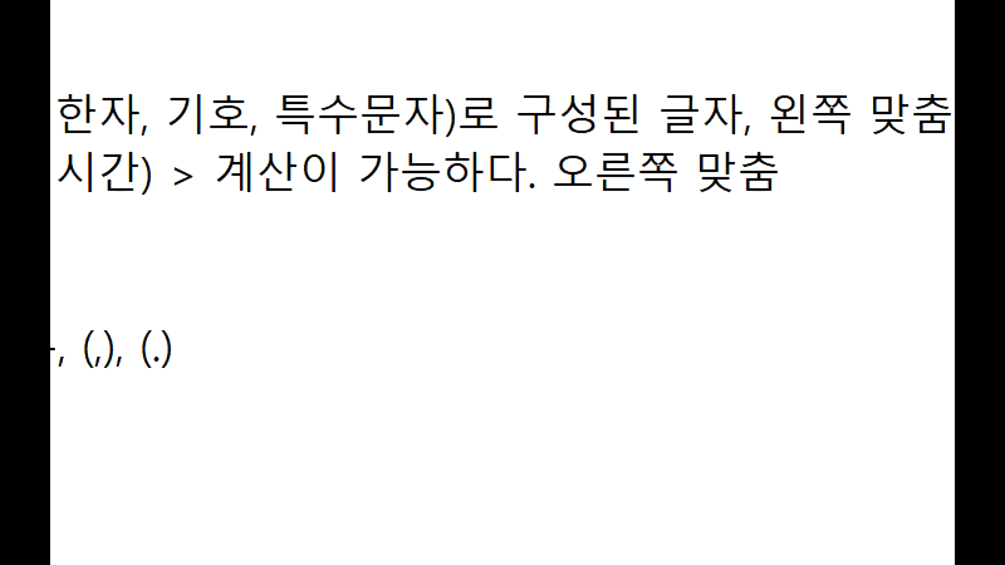
key(BackSpace)
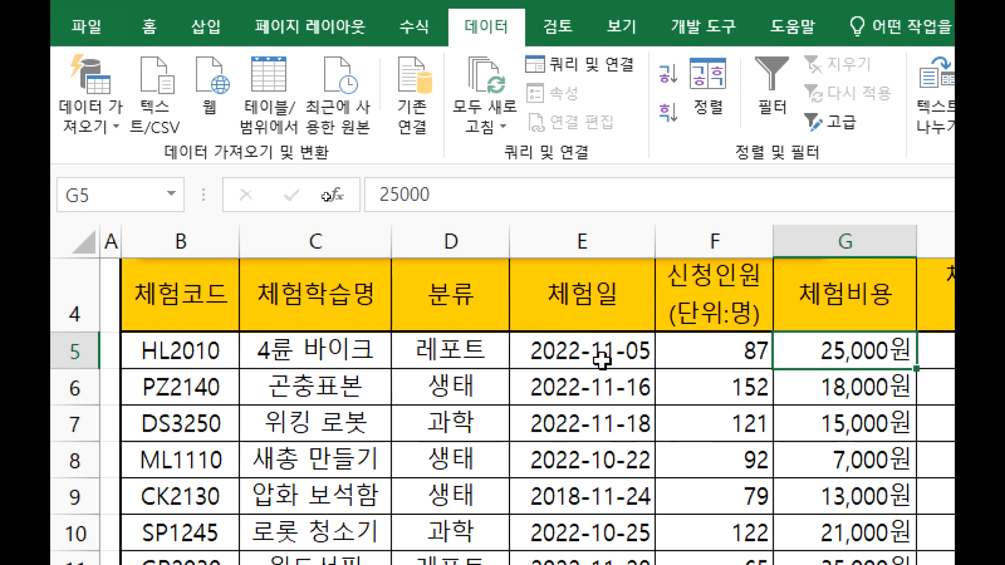
Try widening column E (체험일) to inspect the alignment of its dates, undo the width change, and check the 신청인원 numbers.
drag(601, 360, 619, 564)
click(591, 294)
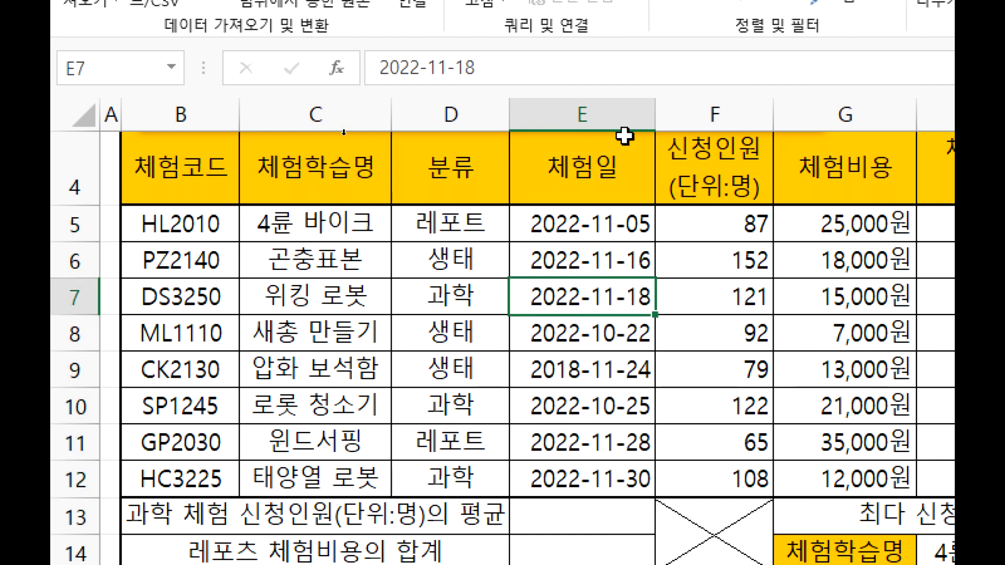
drag(658, 112, 727, 123)
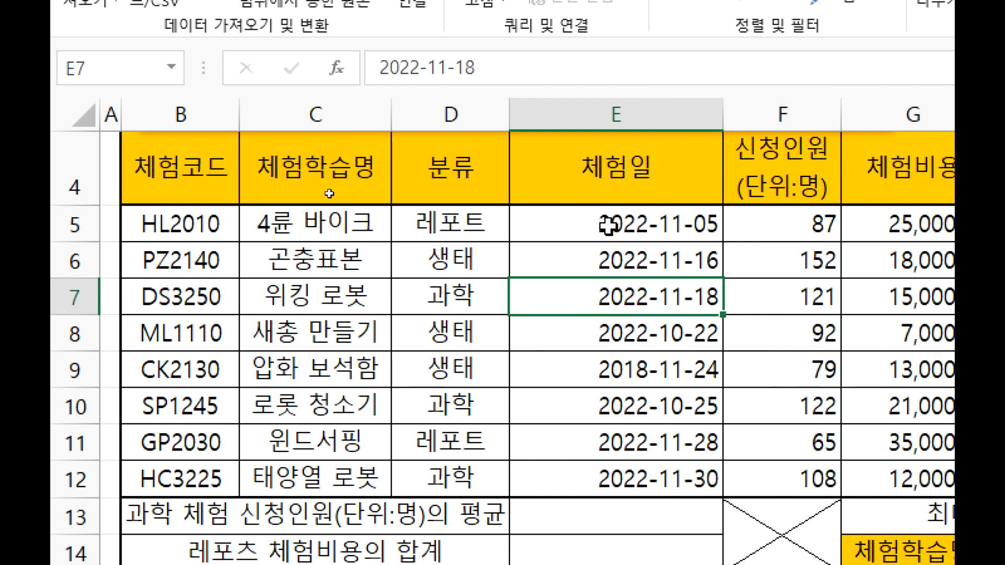
key(ctrl+z)
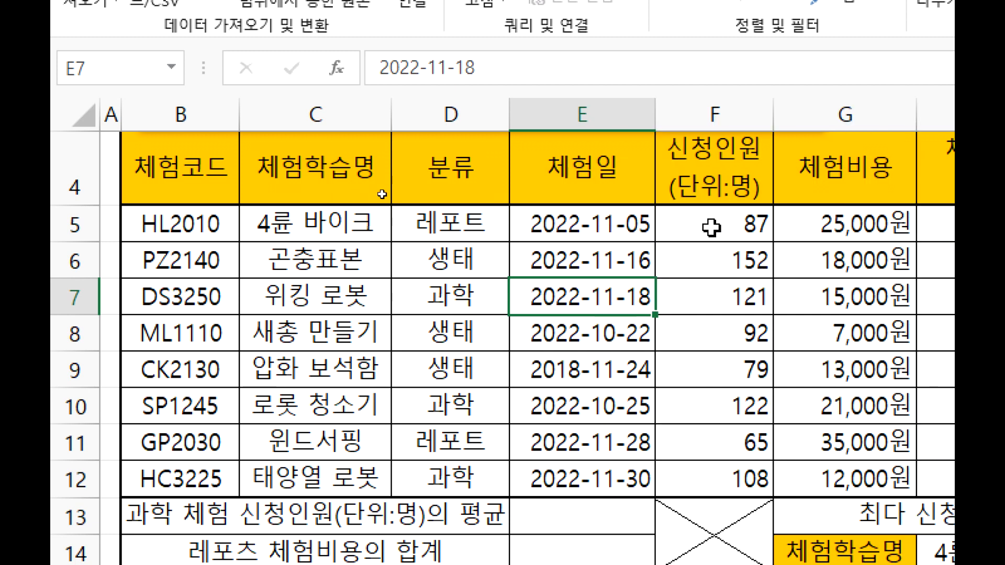
drag(717, 227, 795, 469)
click(631, 467)
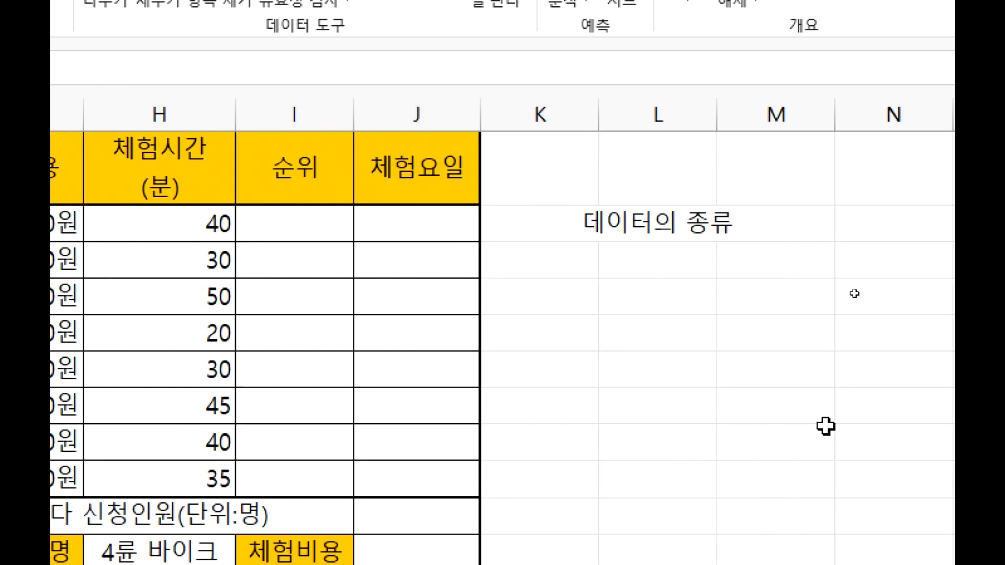
Enter the sample time 13:19 in cell L7 and check how it is stored and aligned.
click(658, 303)
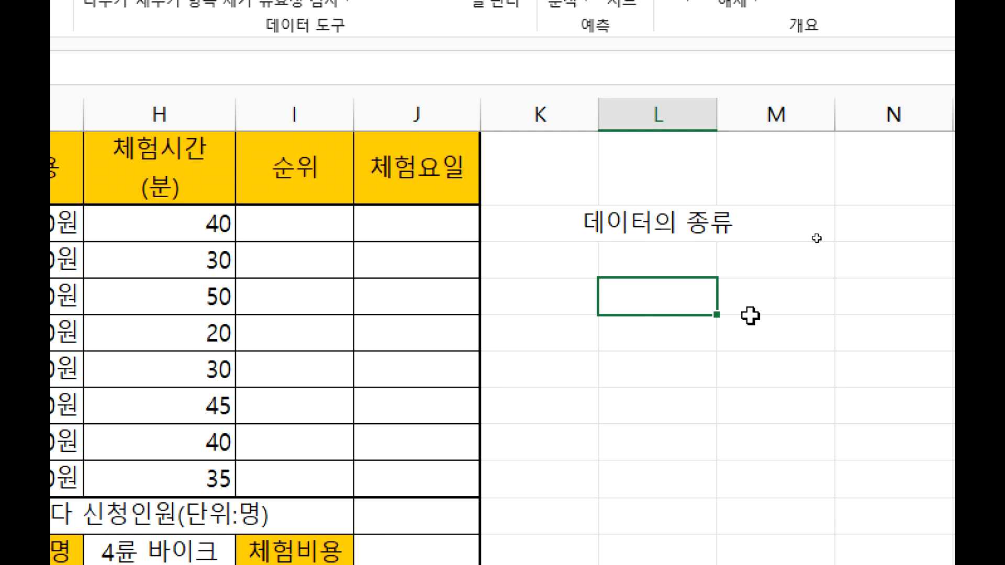
text(13:19)
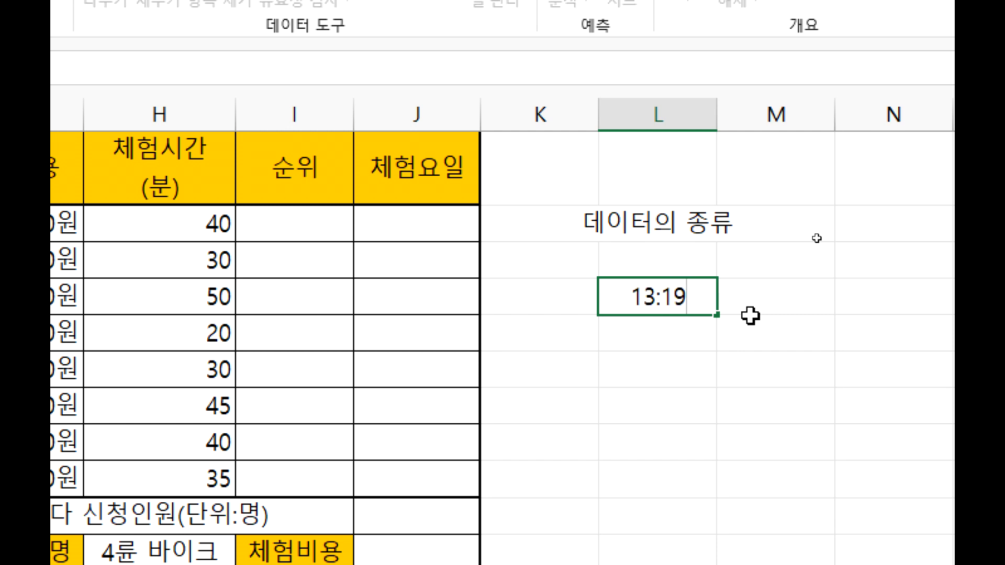
key(Return)
click(650, 298)
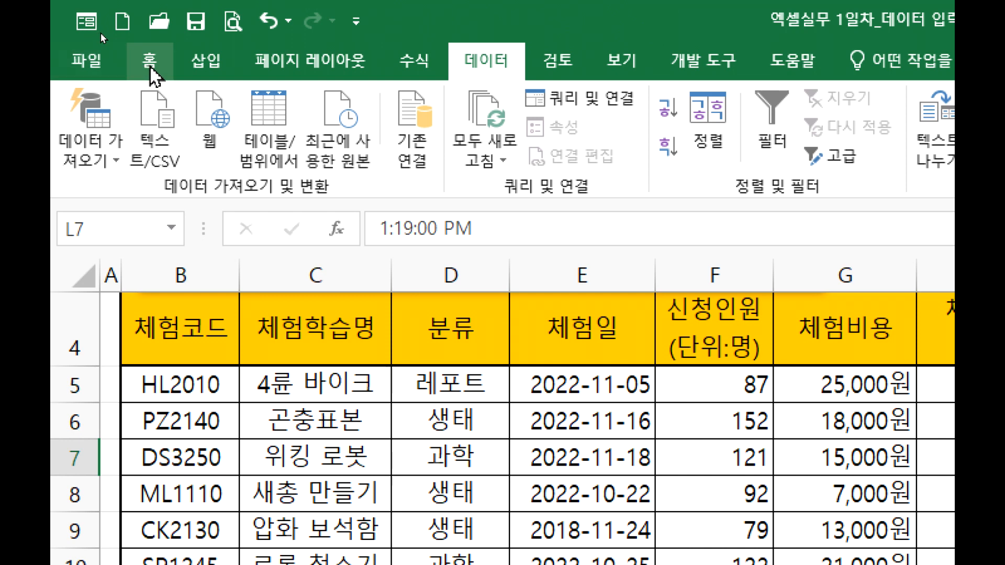
click(150, 67)
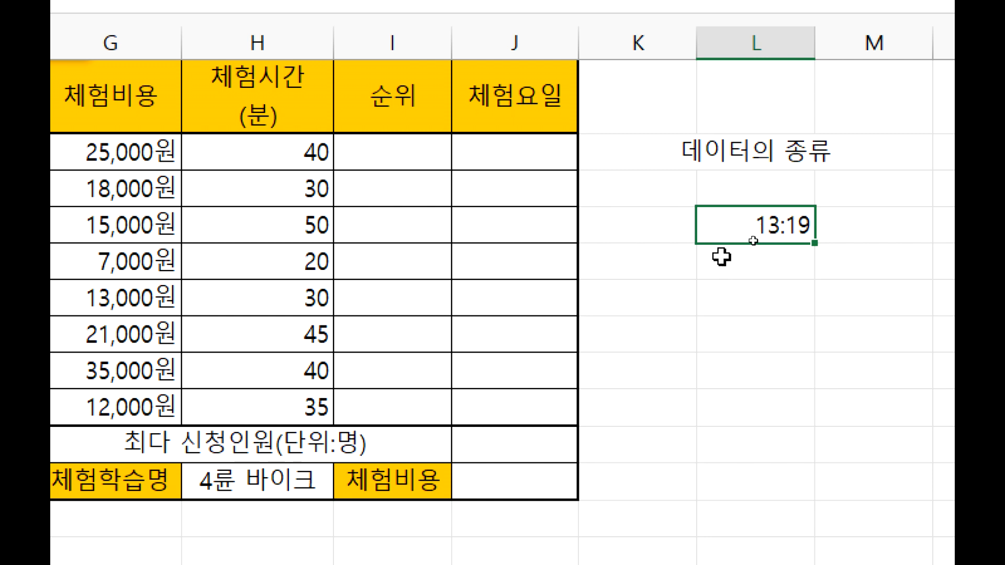
Clear the sample entries from L5:L9.
drag(731, 148, 739, 279)
key(Delete)
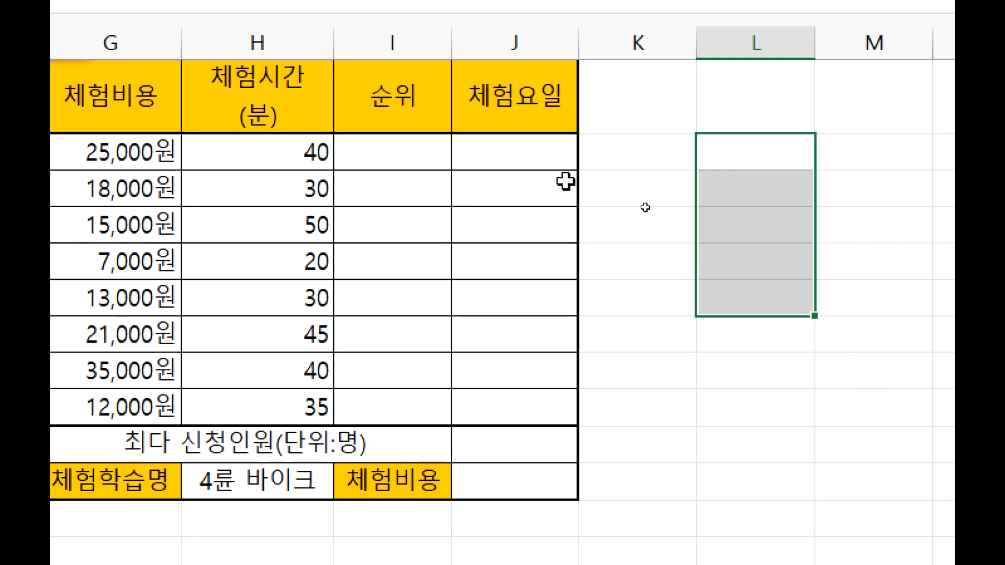
Try a custom format on the 체험시간 values in H5:H12 that appends 분 to G/표준, and undo it.
scroll(331, 240, left, 3)
drag(675, 154, 684, 403)
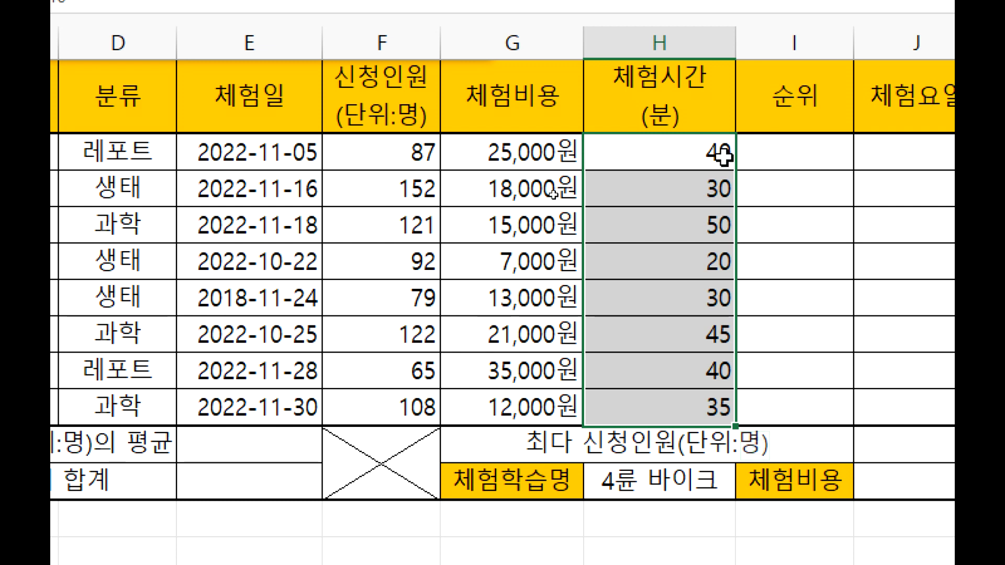
key(ctrl+1)
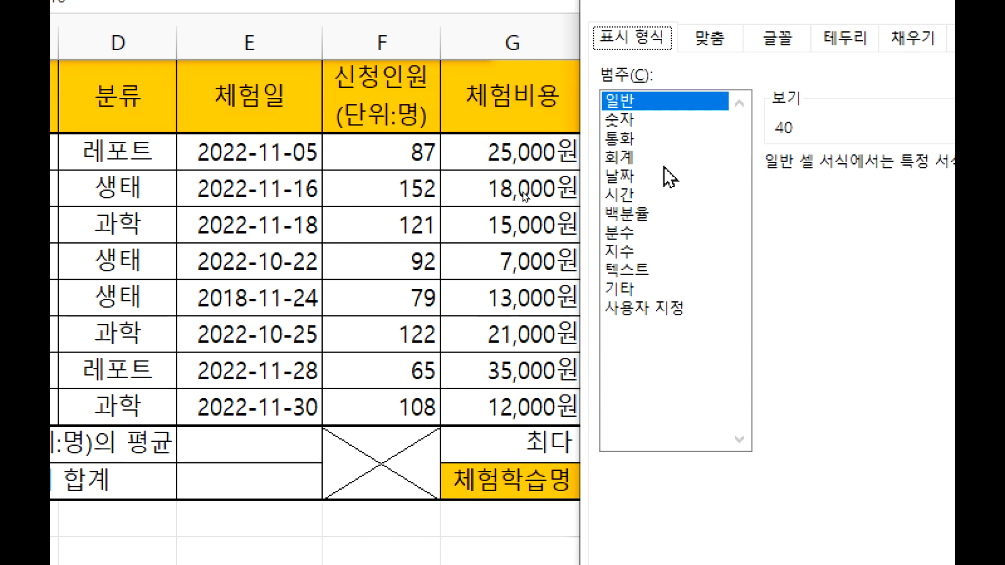
click(623, 307)
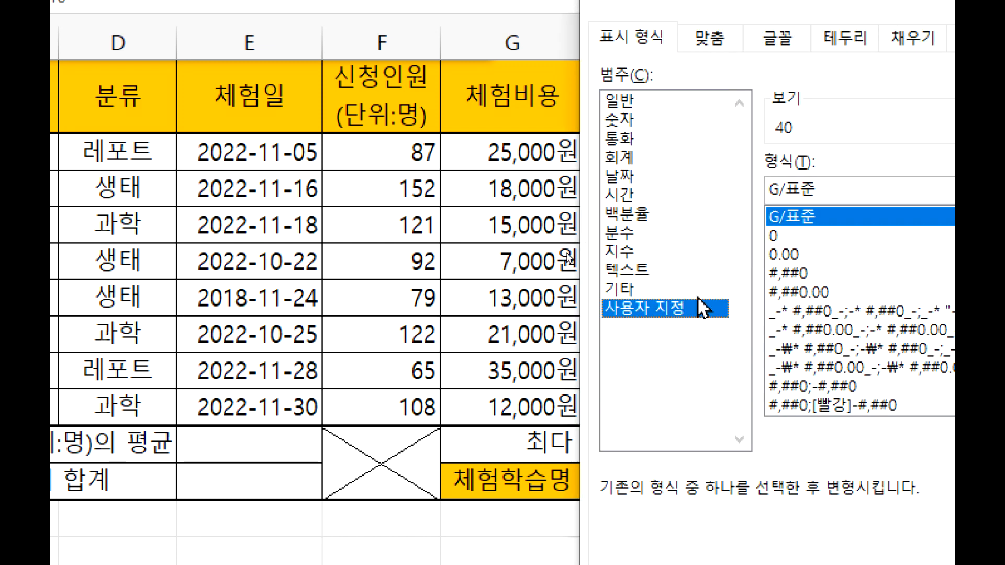
click(828, 189)
text(분)
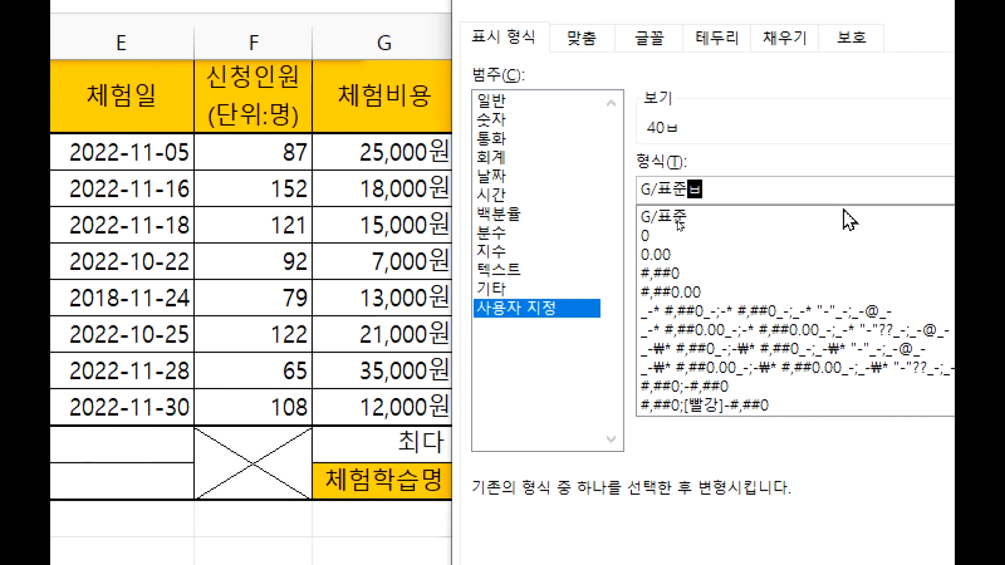
key(Return)
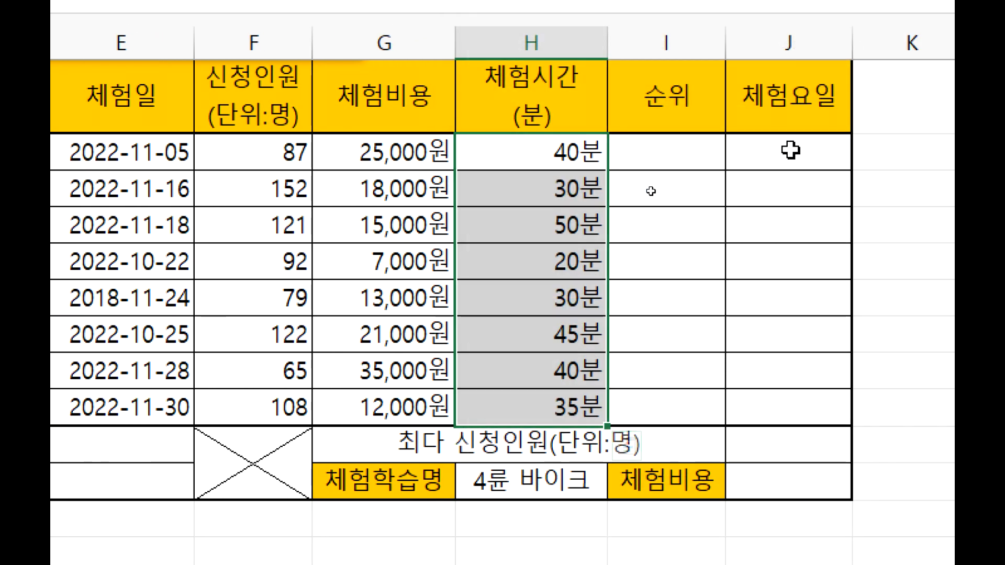
key(ctrl+z)
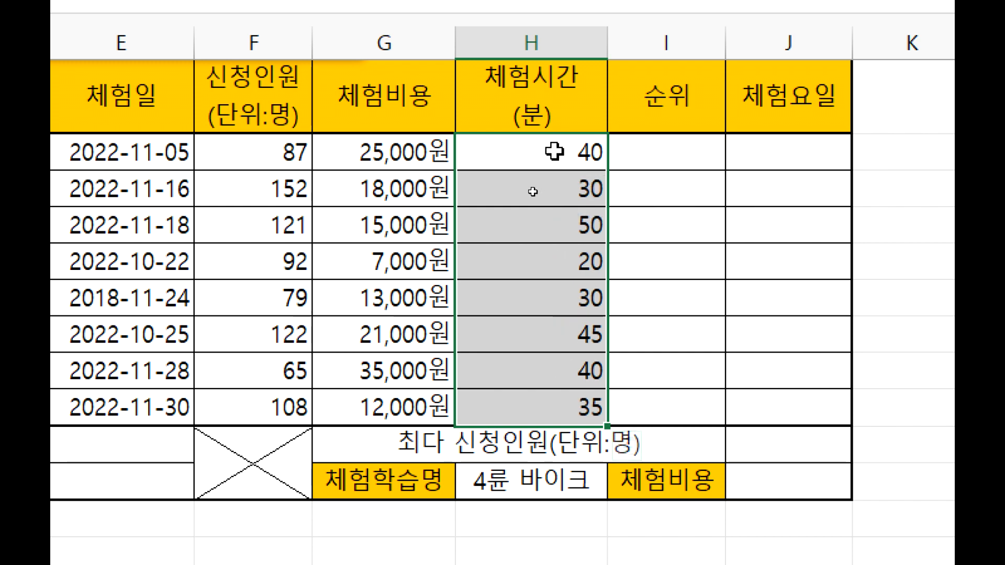
Apply a custom number format to H5:H12 (체험시간) that appends 분 to G/표준.
drag(553, 152, 546, 410)
key(ctrl+1)
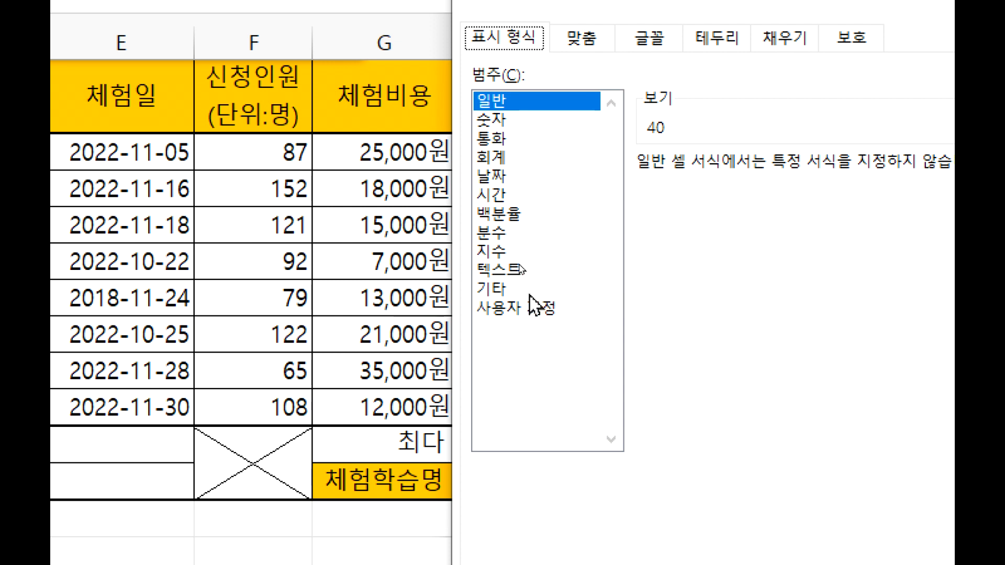
click(521, 313)
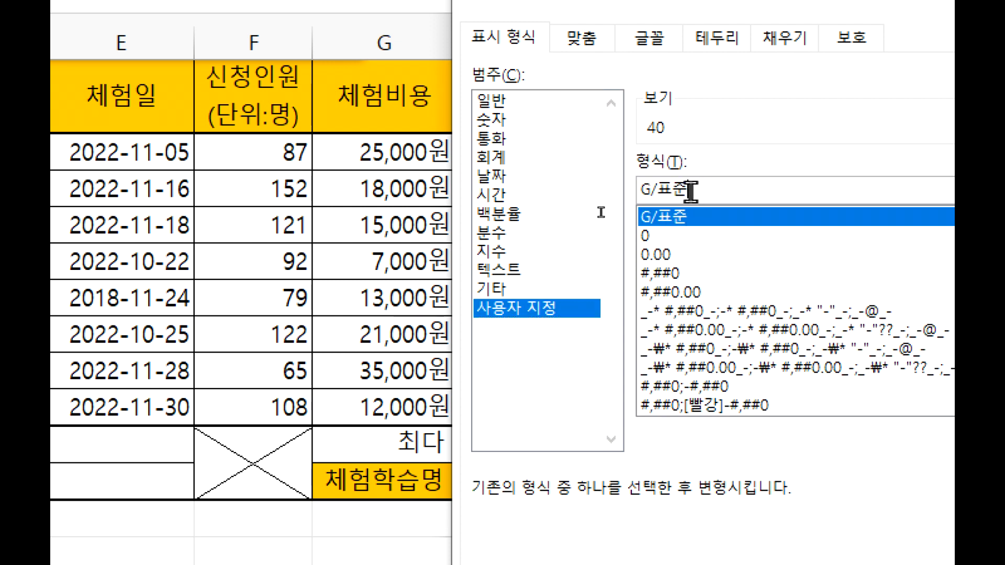
click(715, 192)
text(ㅂ)
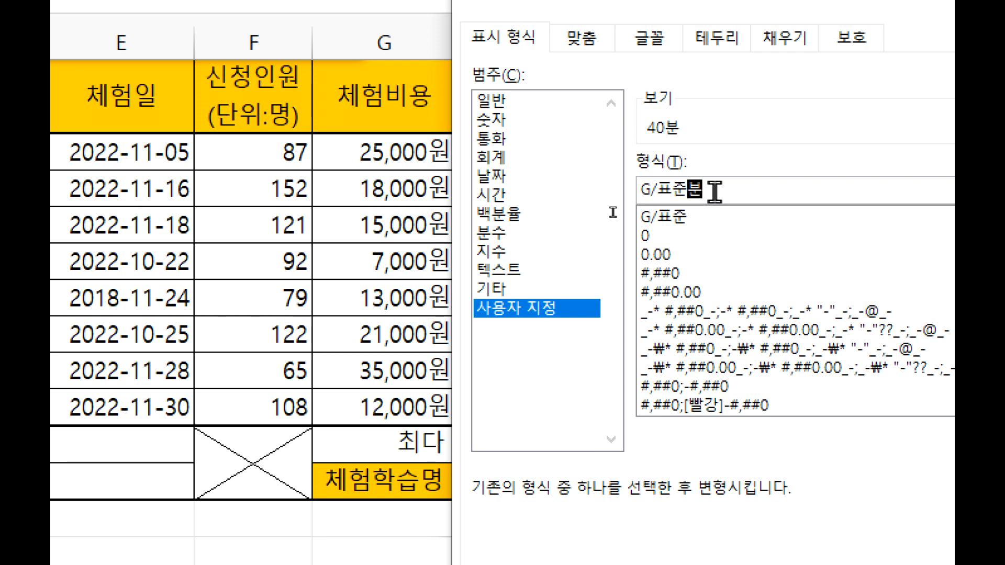
key(Return)
Apply a custom number format to F5:F12 (신청인원) that appends 명 to G/표준.
drag(262, 160, 249, 401)
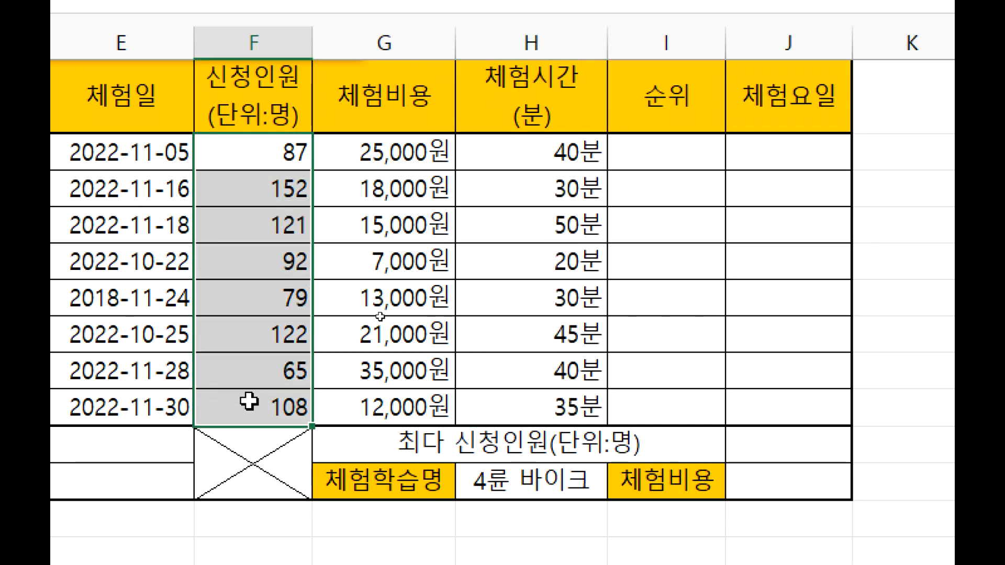
key(ctrl+1)
click(497, 314)
click(751, 197)
text(며)
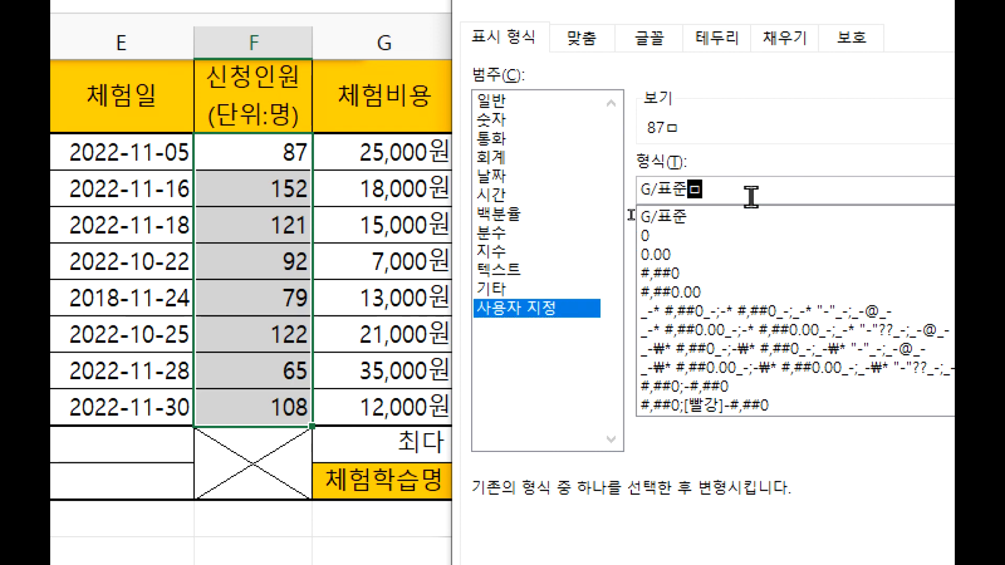
key(Return)
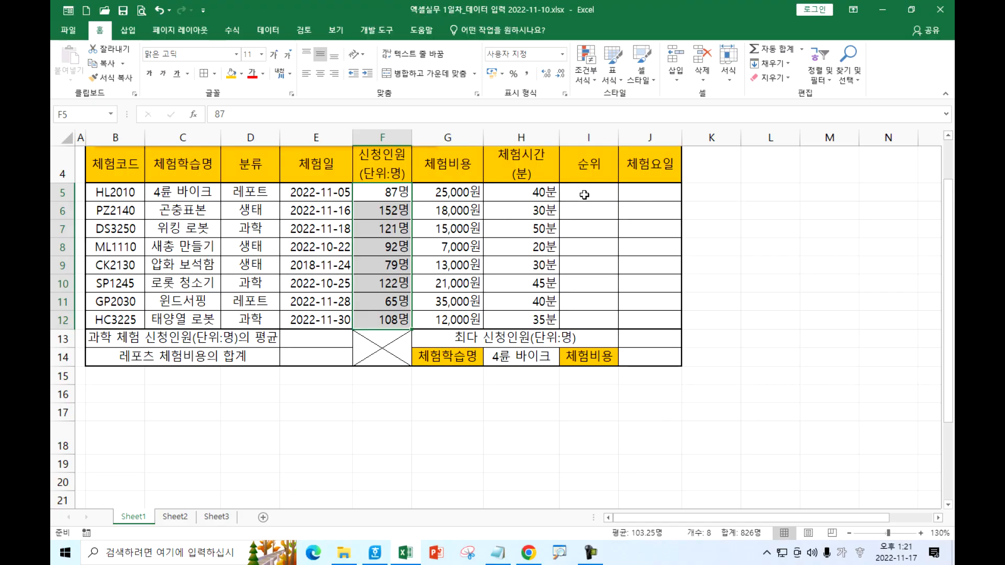
click(765, 195)
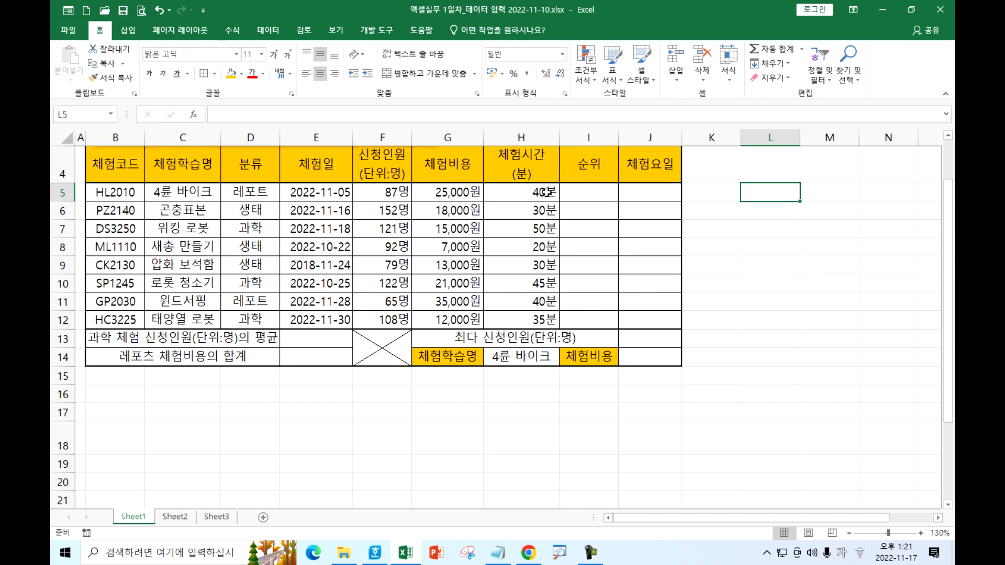
Replace the 분 suffix in the custom format of H5:H12 with an unquoted m, giving G/표준m, and apply it.
drag(546, 192, 532, 324)
key(ctrl+1)
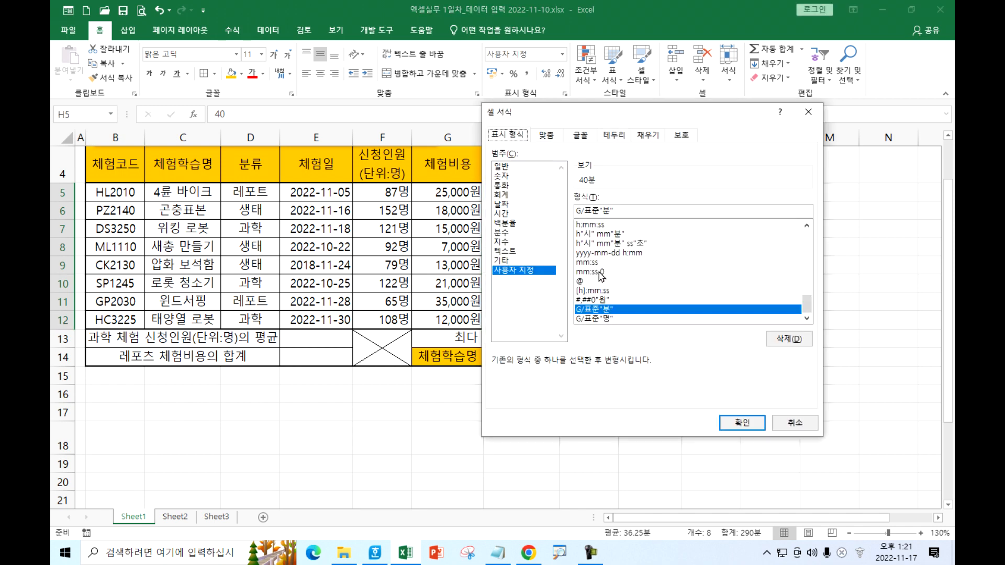
drag(599, 211, 663, 210)
text(M)
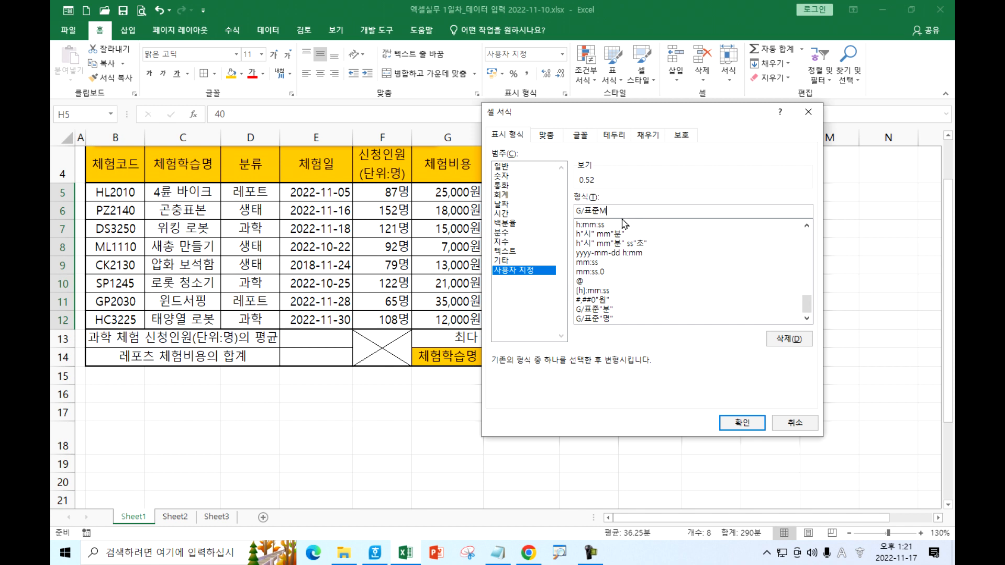
text(m)
click(741, 423)
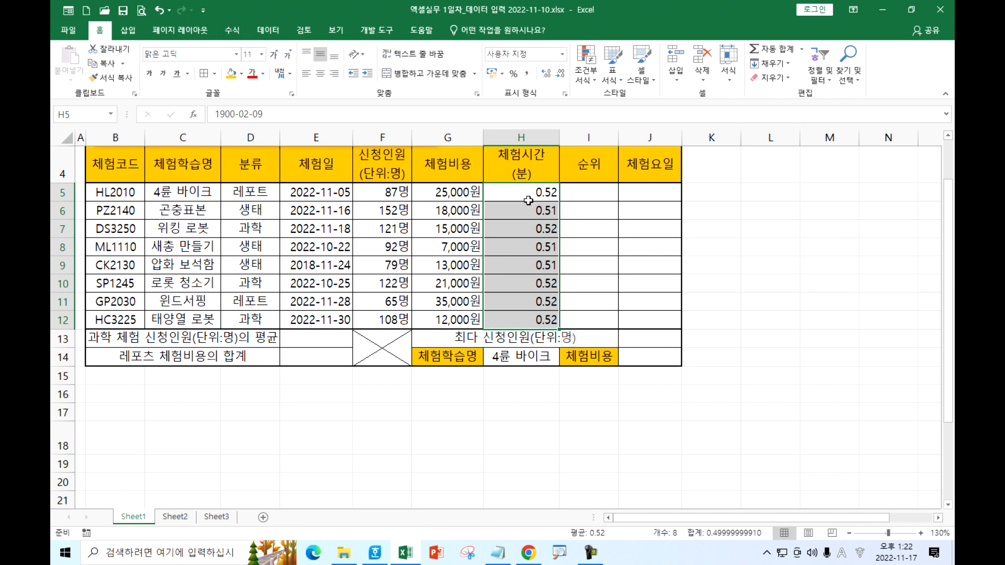
Enclose the m in the custom format of H5:H12 in double quotes, giving G/표준"m", and apply it.
key(ctrl+1)
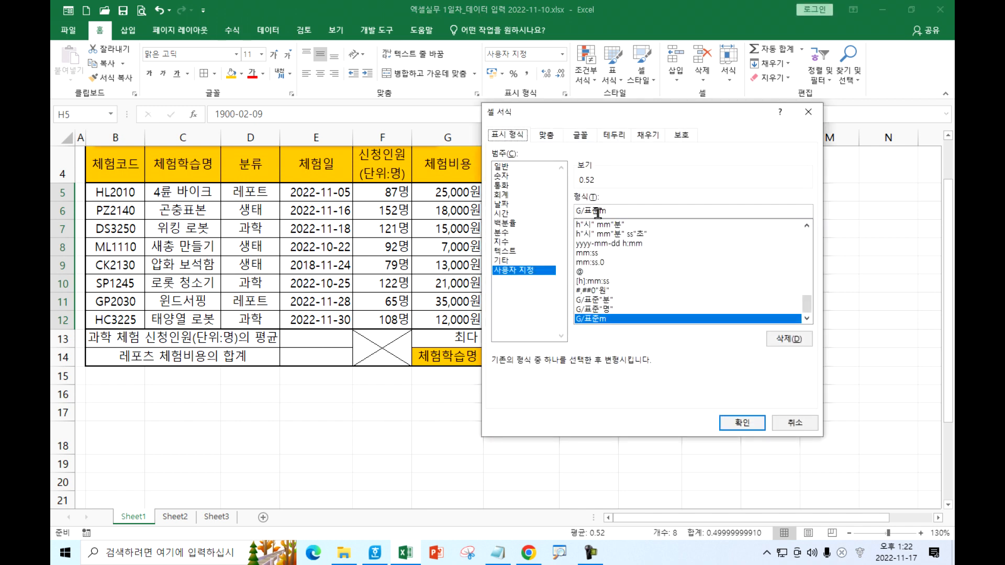
text("m)
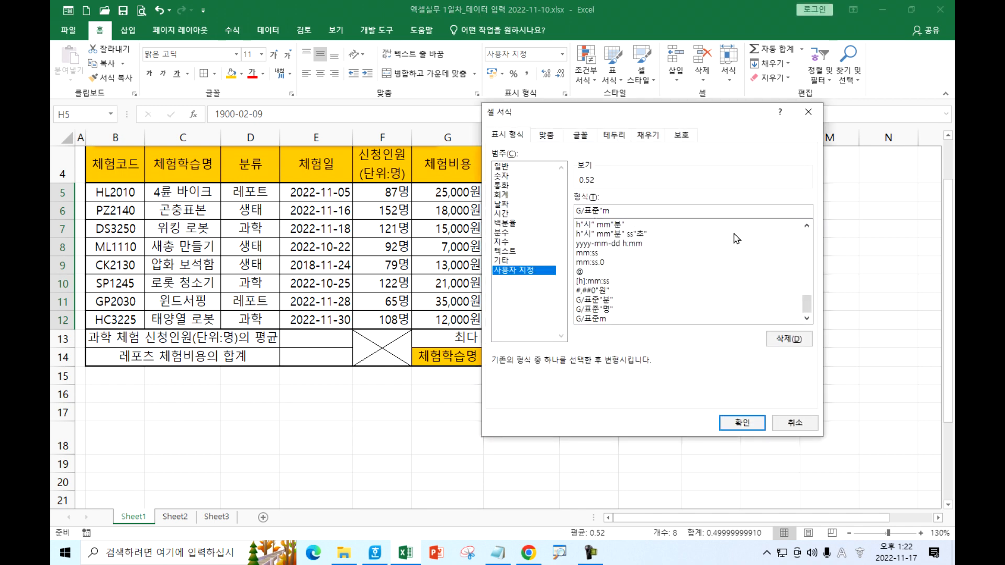
text(")
key(Return)
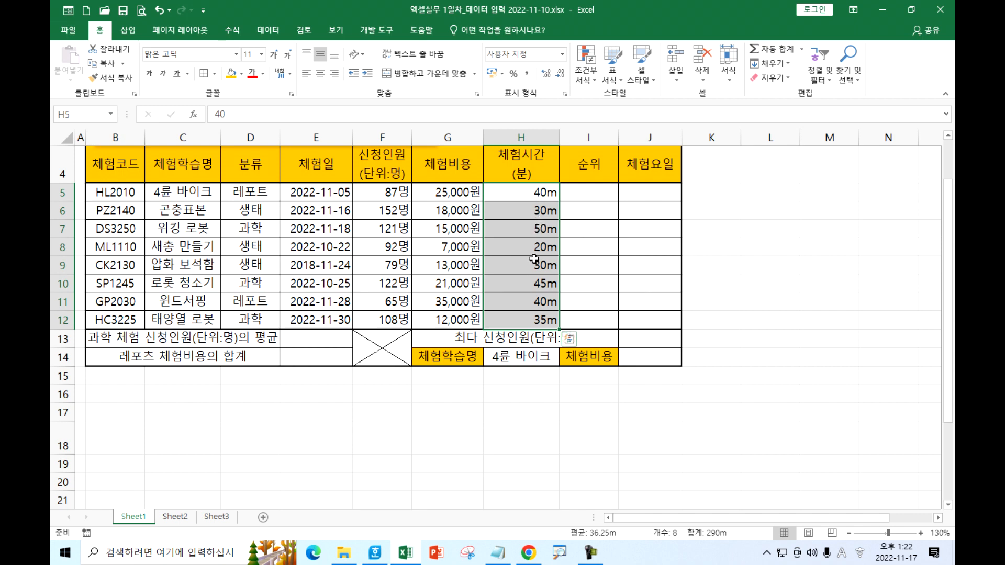
Try the date codes y, m and d in place of the quoted m in the custom format of H5:H12.
key(ctrl+1)
drag(599, 211, 657, 210)
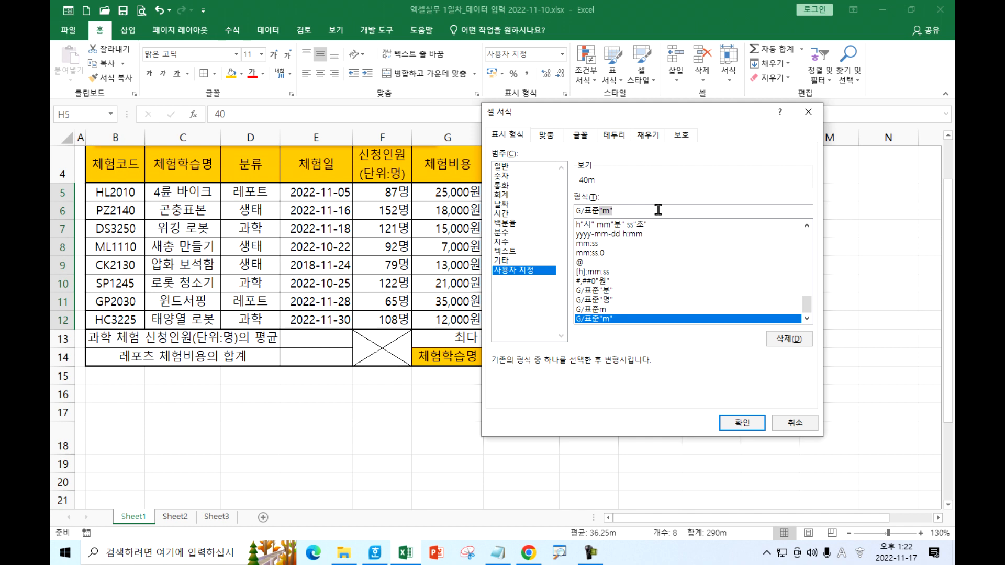
text(y)
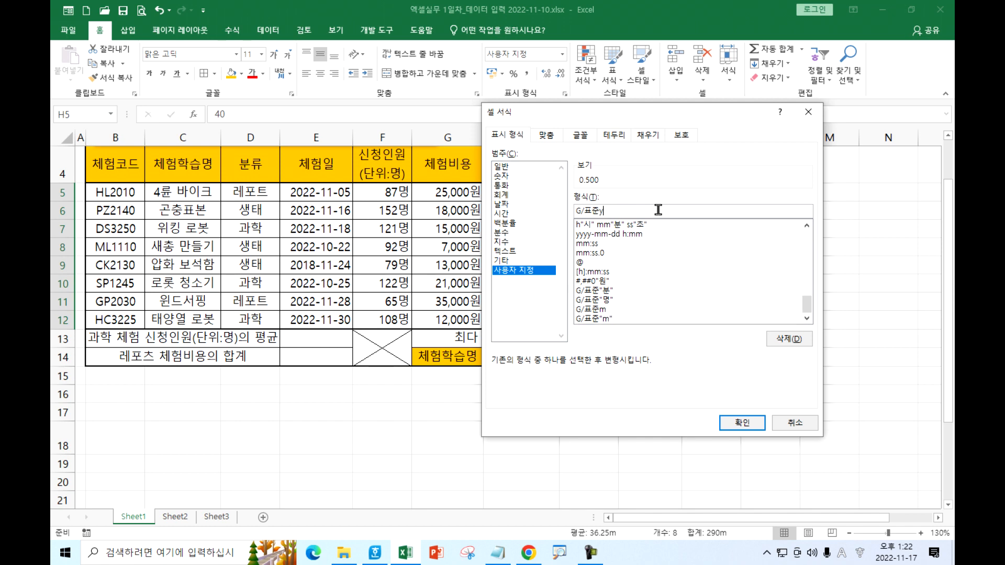
text(md)
key(shift+Left)
key(shift+Left)
key(BackSpace)
Restore the 분 suffix after G/표준 in the custom format of H5:H12 and apply it.
text(q)
key(BackSpace)
key(BackSpace)
key(BackSpace)
text(분)
click(742, 423)
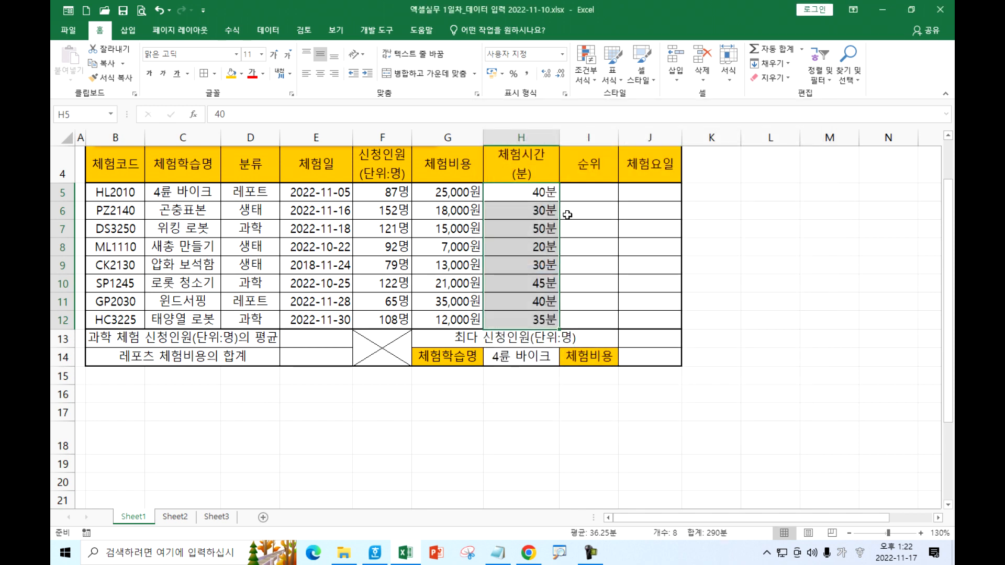
Examine the quoted 분 suffix in the G/표준"분" custom format of H5:H12 and close the format settings.
key(ctrl+1)
drag(599, 210, 618, 209)
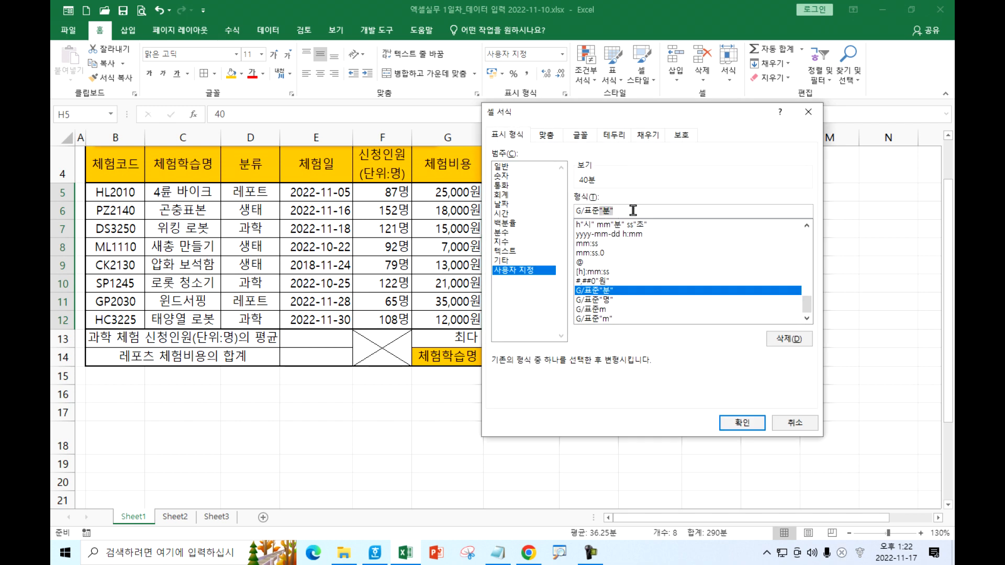
click(633, 210)
drag(599, 212, 637, 211)
key(Return)
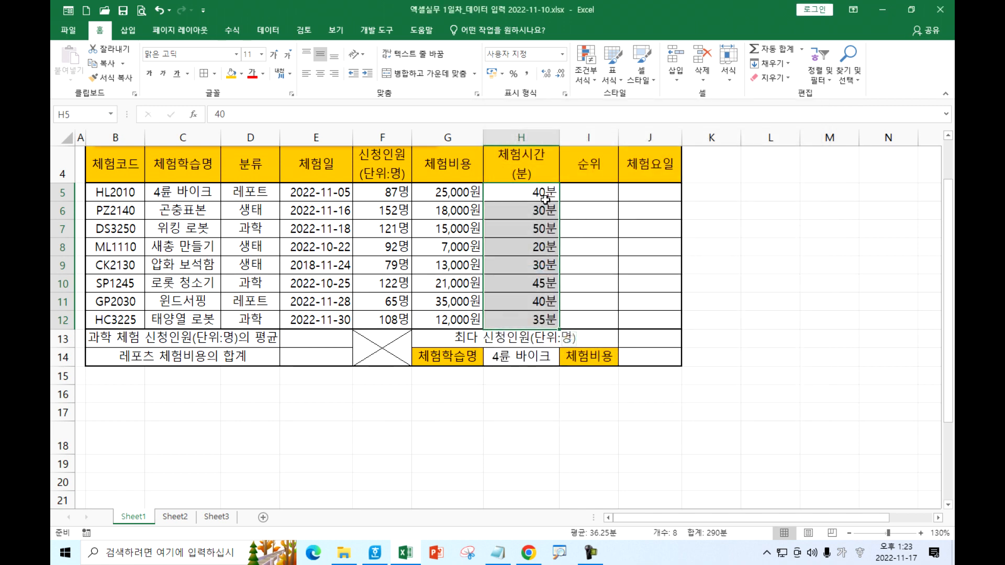
Copy the table in B4:J12 and paste it with the default paste at L4.
scroll(482, 235, up, 1)
drag(103, 224, 644, 381)
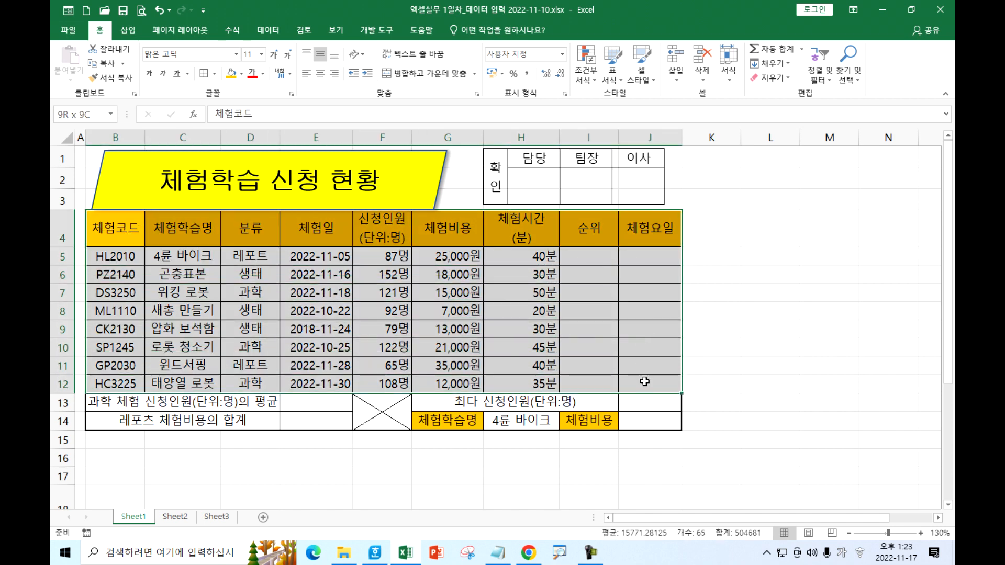
drag(107, 233, 634, 381)
key(ctrl+c)
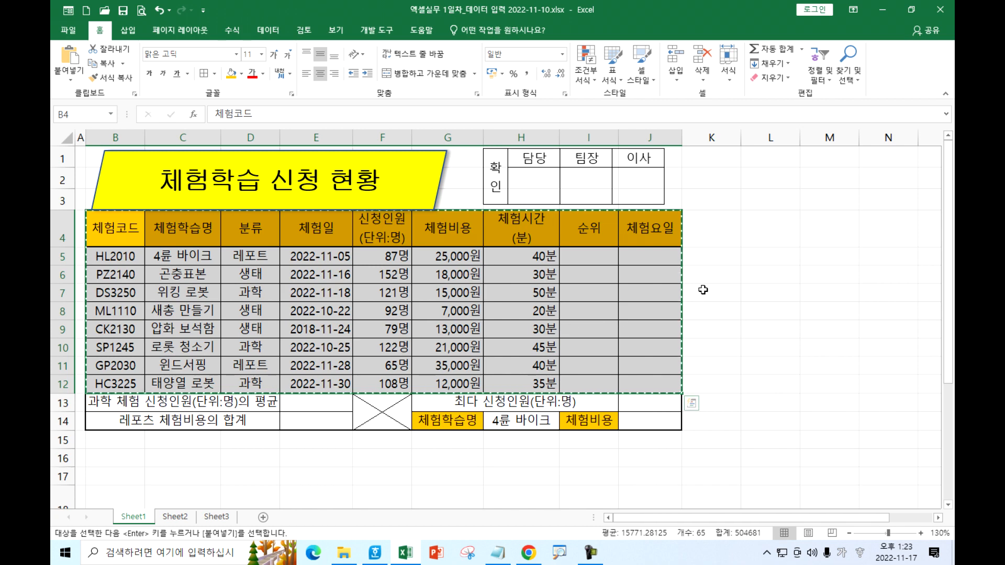
click(788, 226)
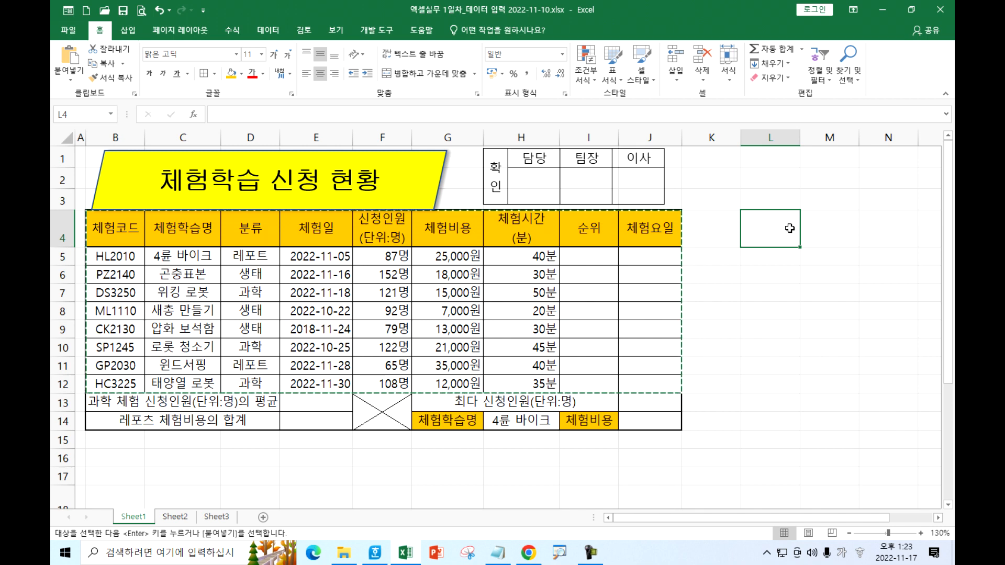
key(ctrl+v)
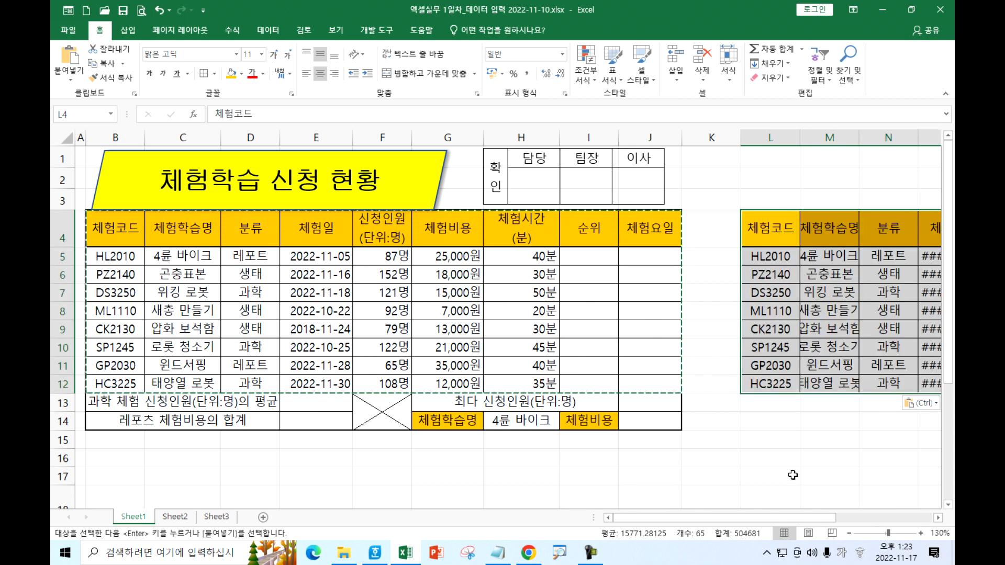
drag(795, 516, 949, 518)
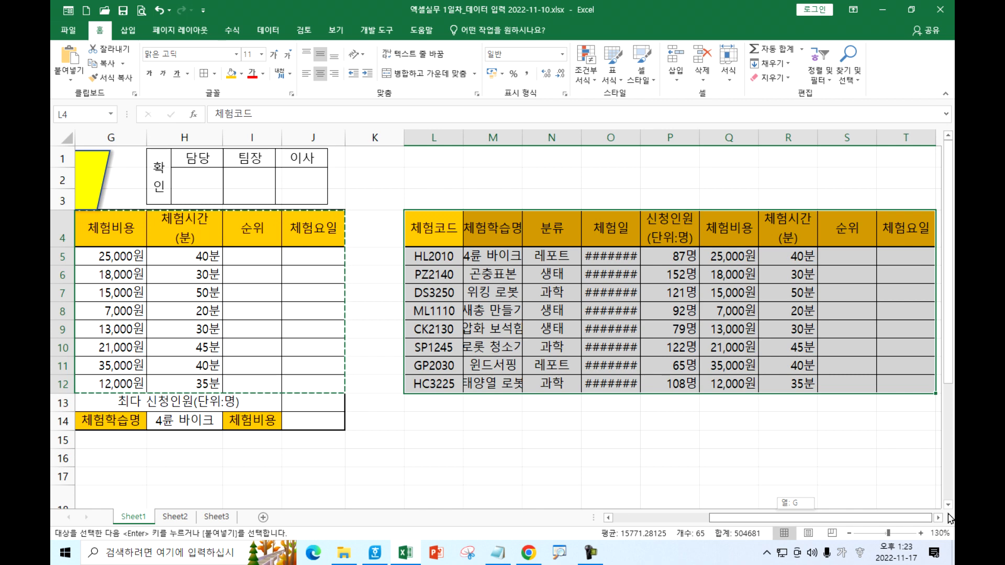
drag(950, 519, 949, 518)
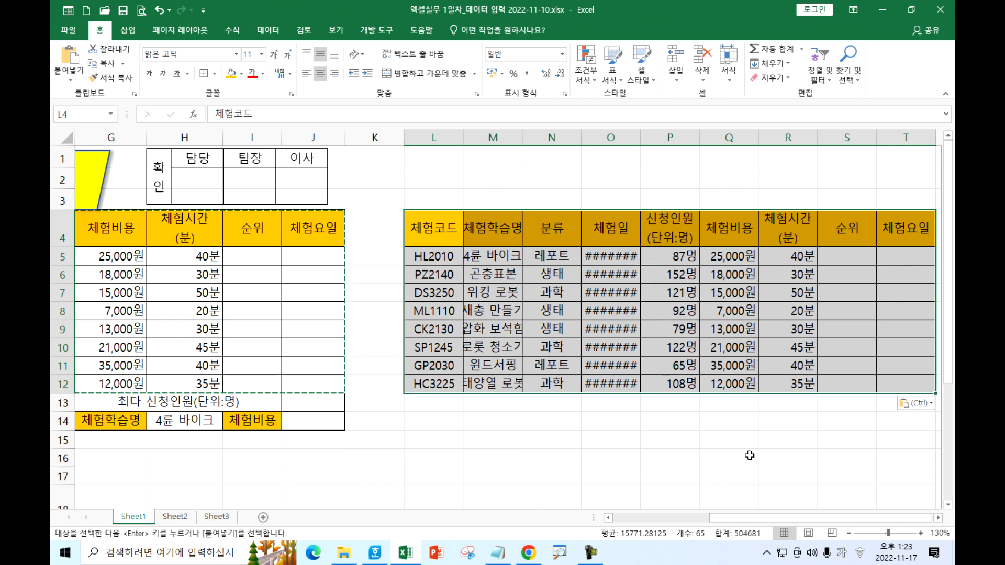
Compare the original 체험일 dates in E5:E12 with the pasted date cells in column O, checking the contents of E5 and O5.
drag(732, 520, 636, 520)
drag(314, 257, 314, 383)
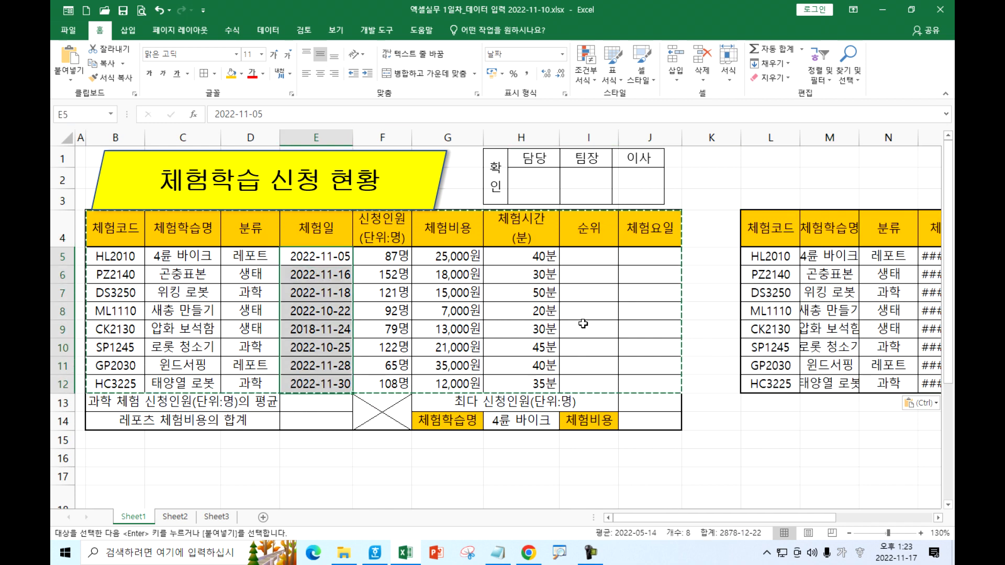
click(913, 256)
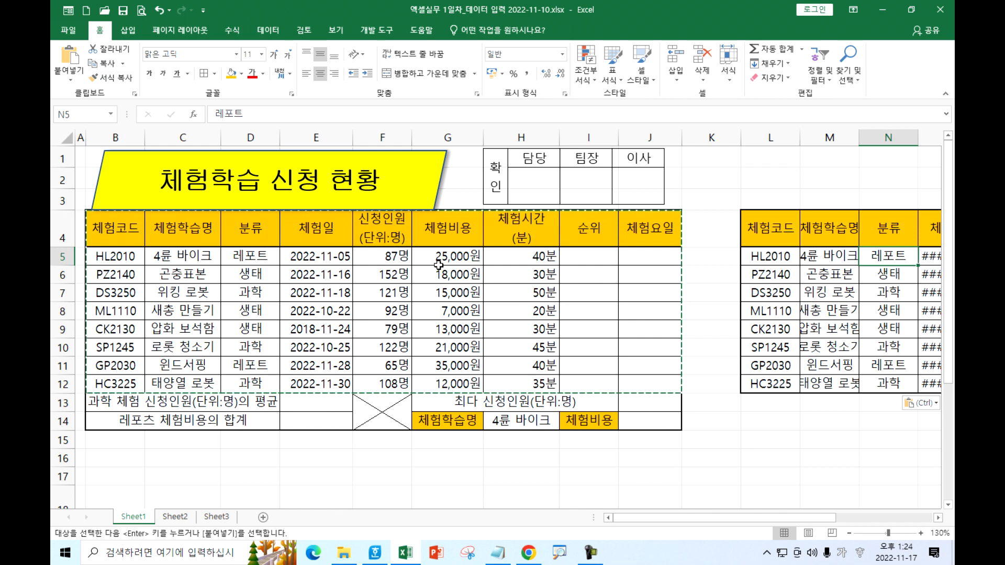
click(320, 259)
key(F2)
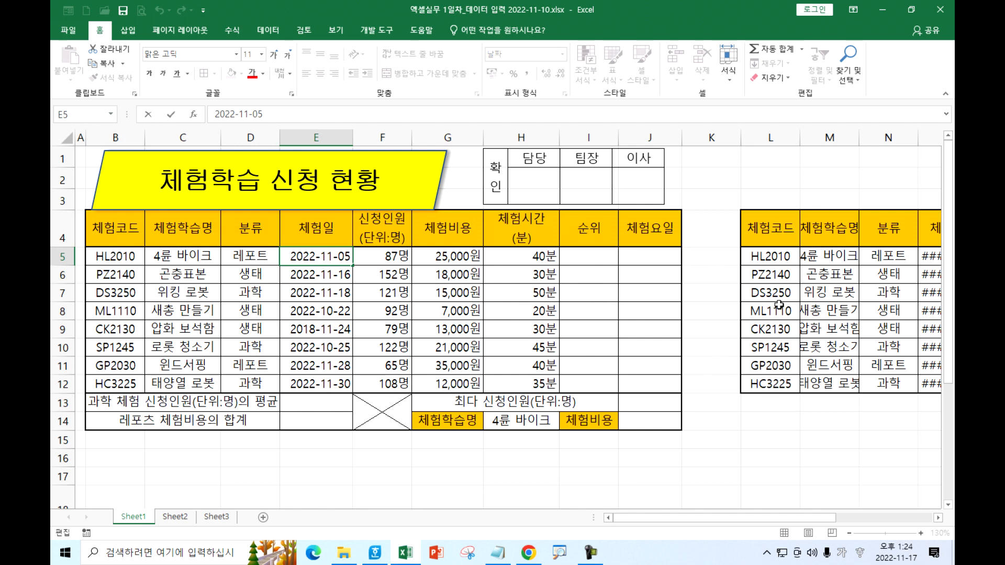
click(931, 255)
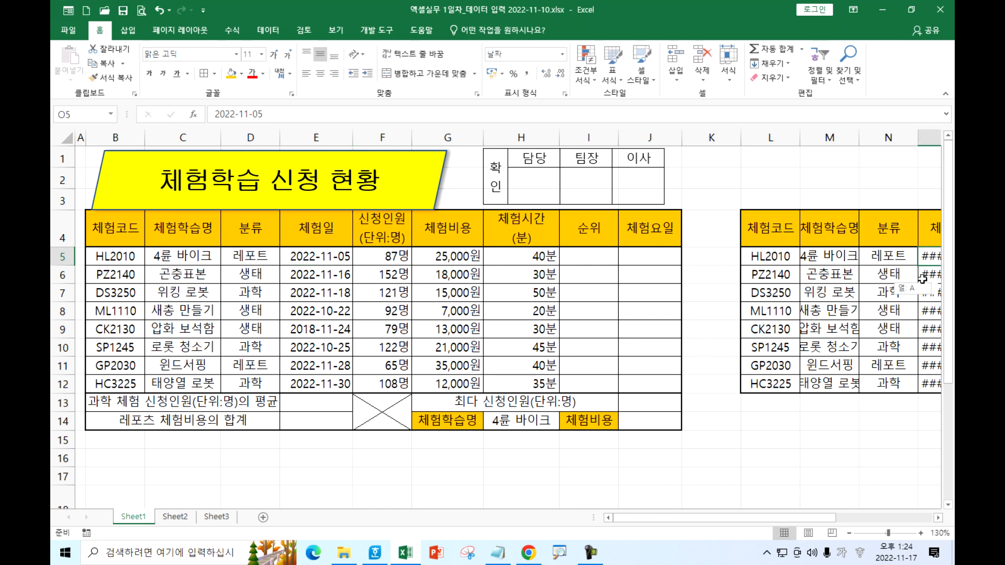
drag(837, 522, 917, 522)
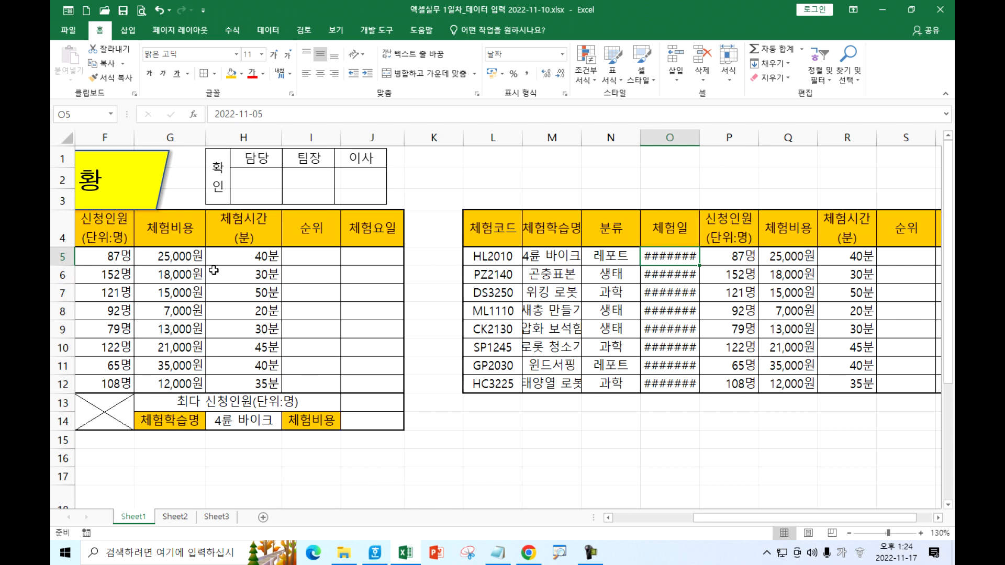
Copy the table B4:J12 again and paste it over the existing copy at L4.
drag(488, 232, 834, 384)
click(111, 77)
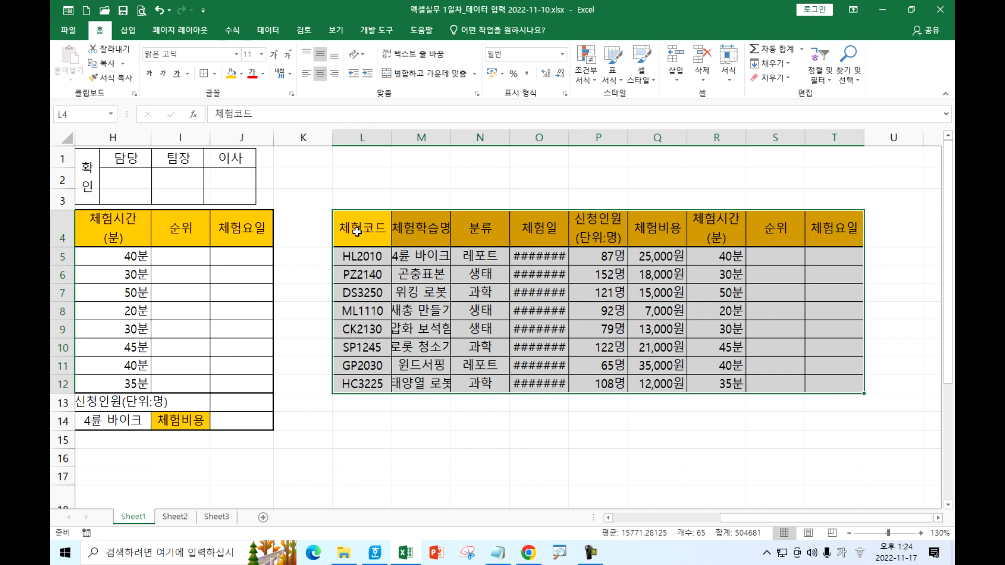
click(122, 239)
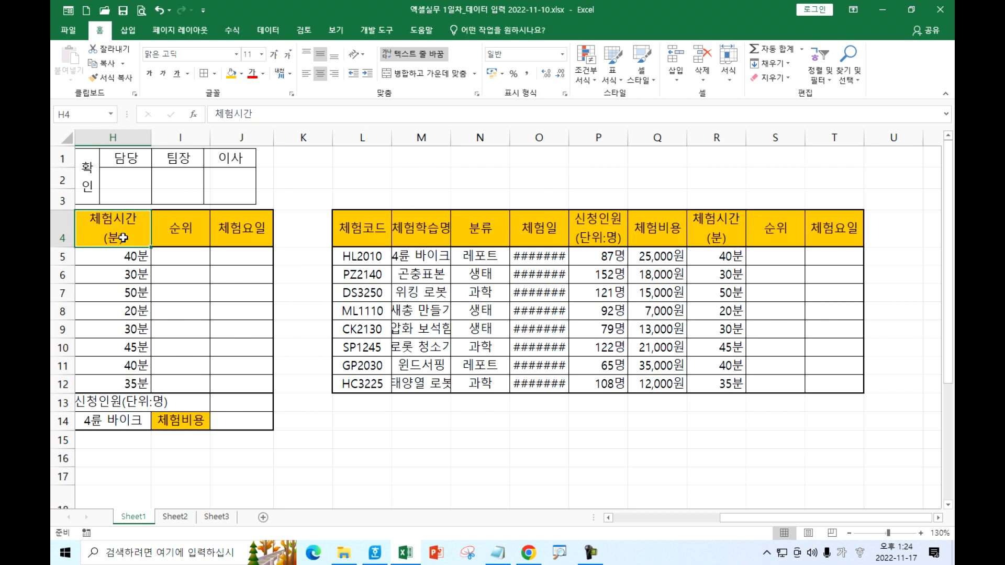
scroll(122, 239, left, 3)
drag(118, 228, 634, 383)
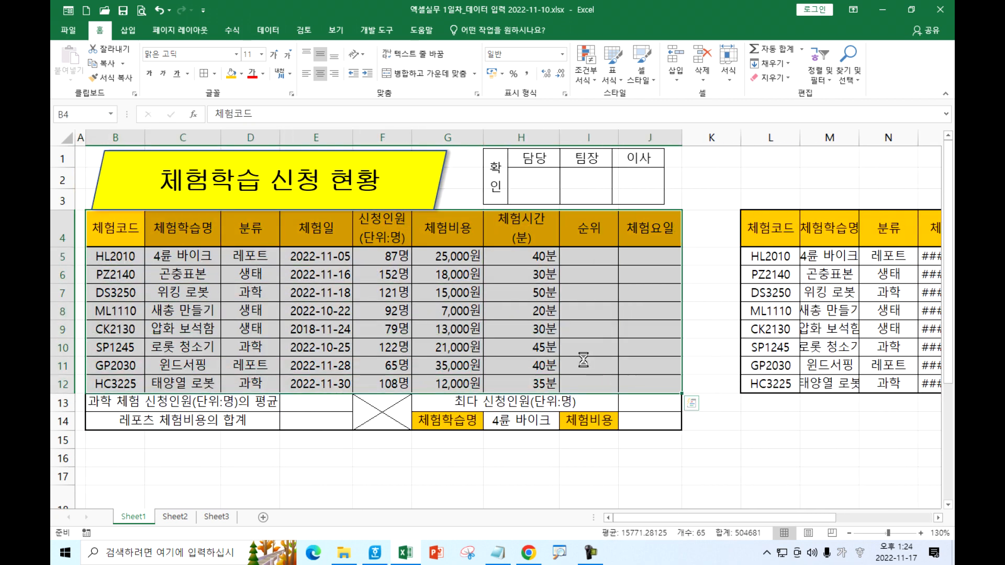
key(ctrl+c)
click(762, 235)
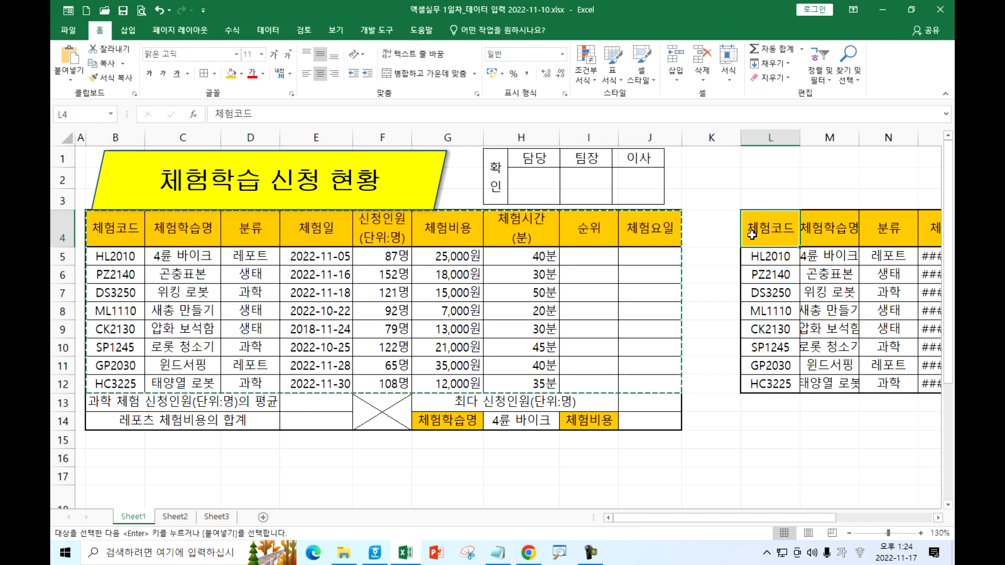
key(ctrl+v)
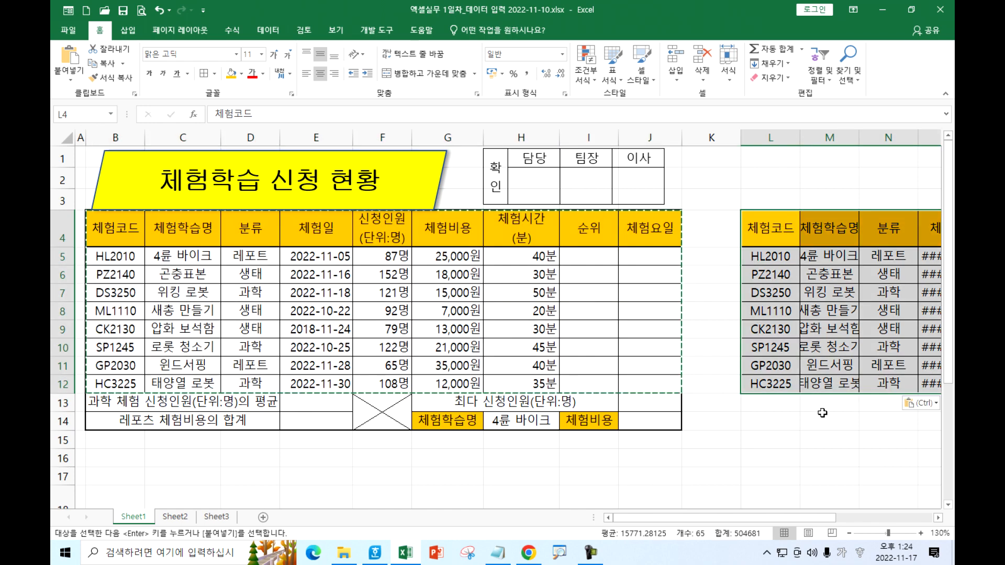
Apply the keep-source-column-widths paste option to the table pasted at L4.
drag(824, 518, 921, 518)
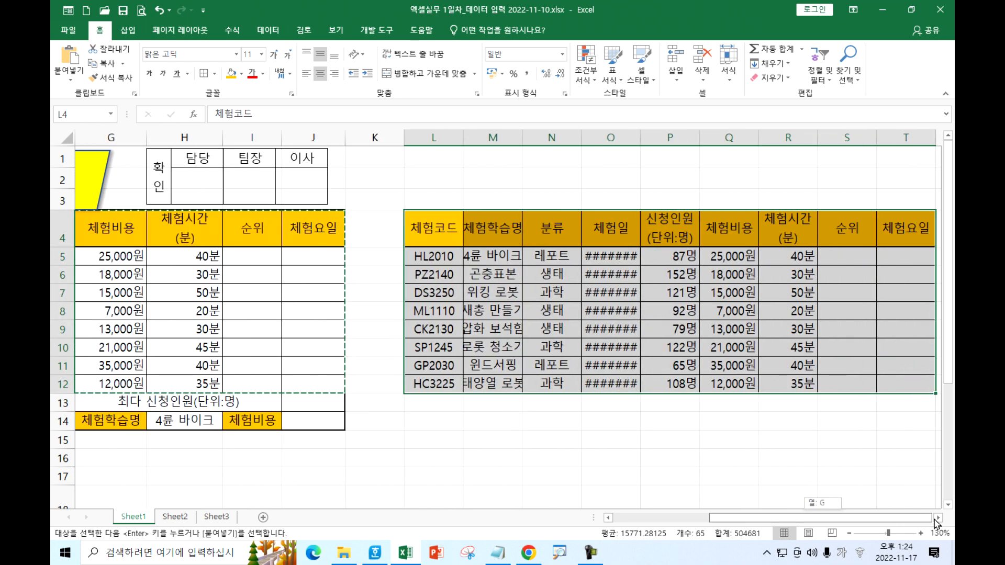
scroll(818, 404, right, 2)
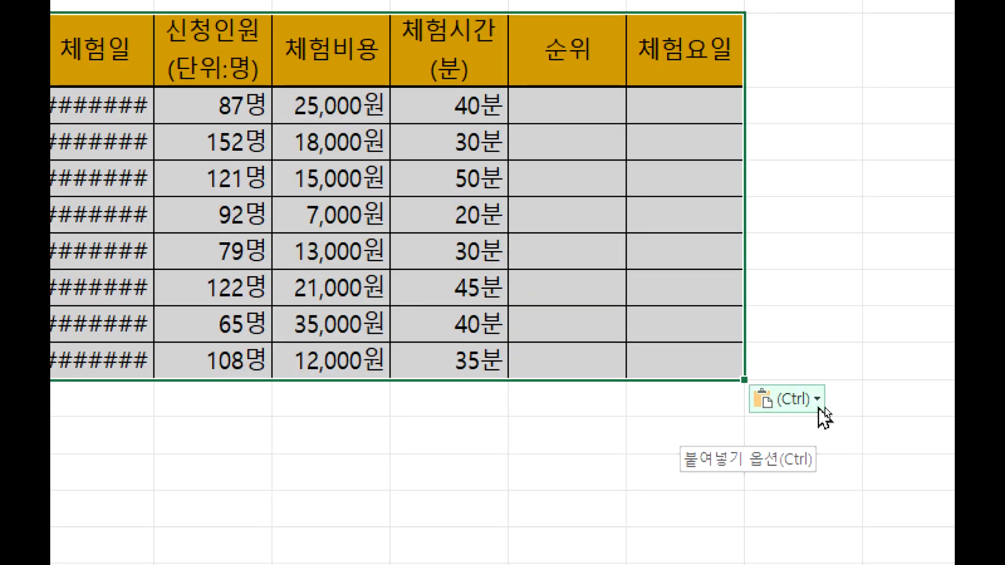
click(820, 411)
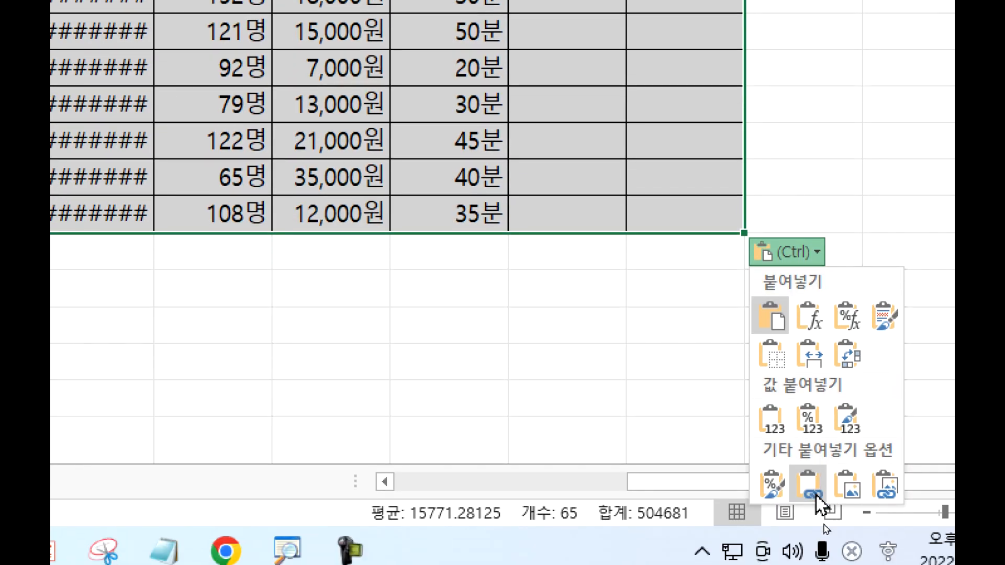
click(806, 358)
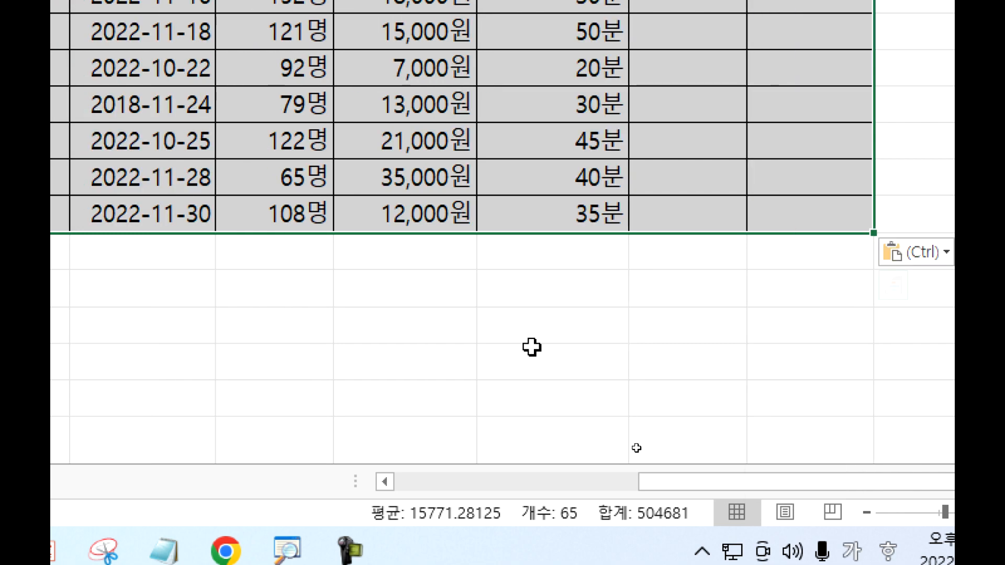
Cancel the copy mode and compare the original table's column widths, including C, E and H:J, with those of the pasted copy from column L.
scroll(166, 242, left, 3)
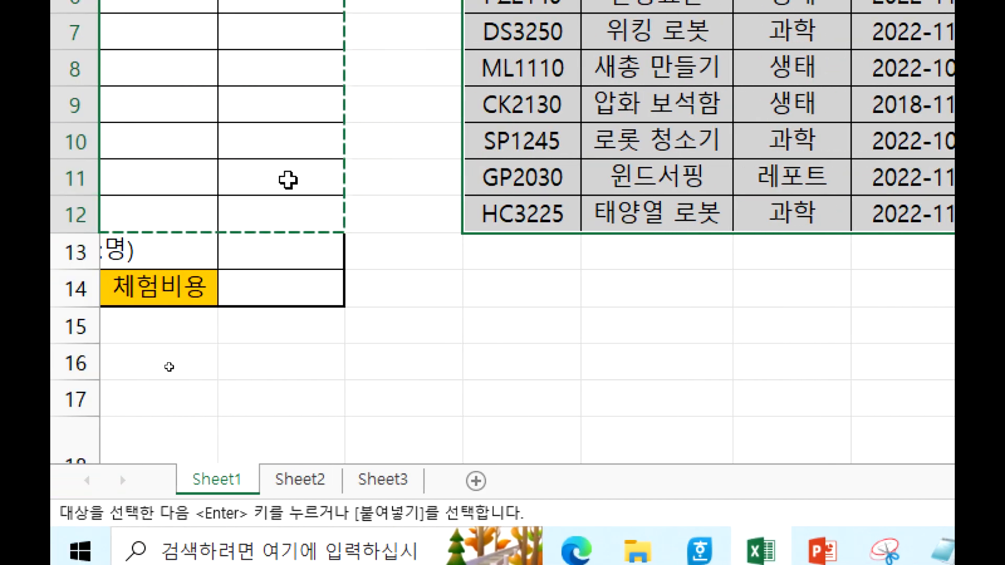
click(281, 173)
key(Escape)
key(Home)
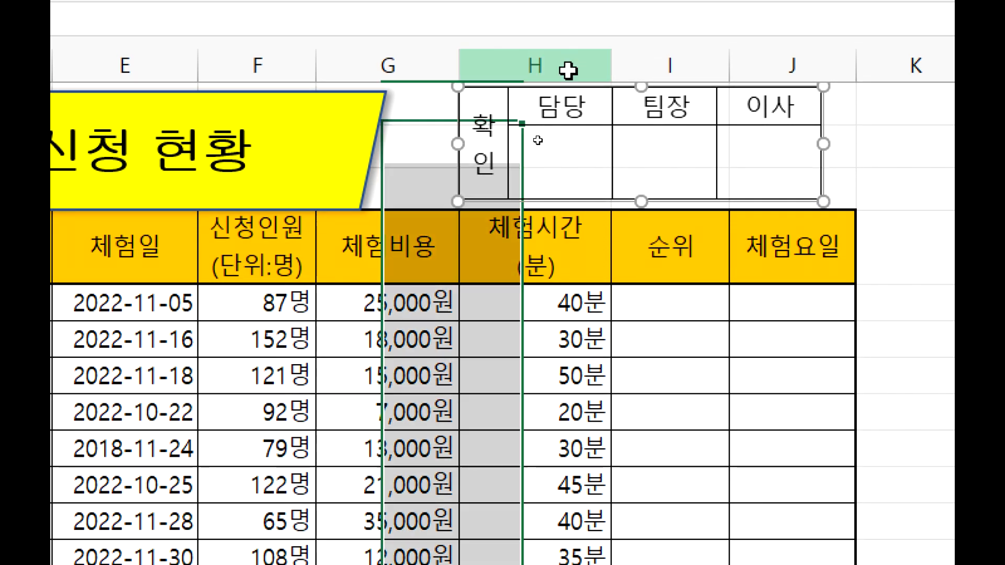
drag(568, 65, 809, 70)
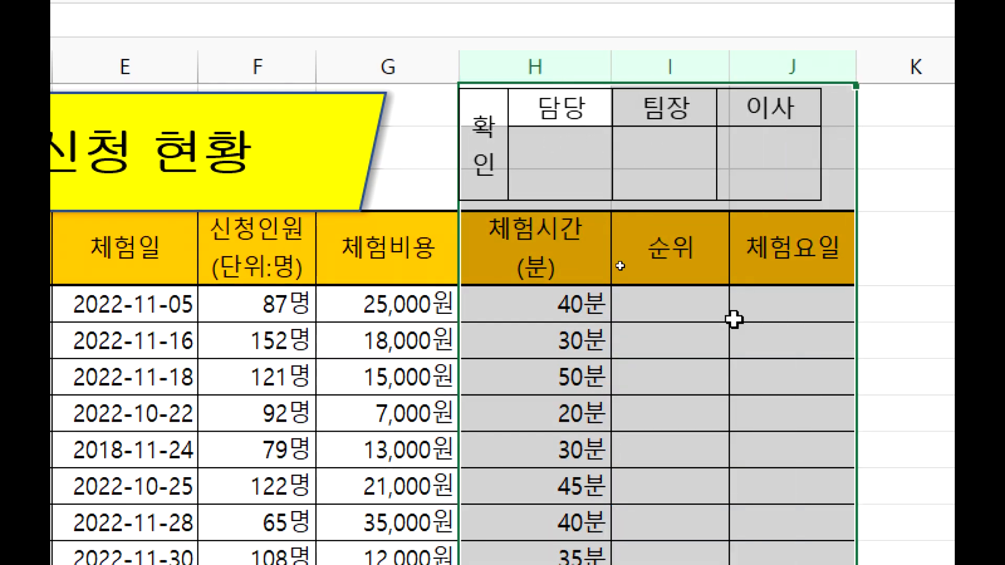
click(728, 377)
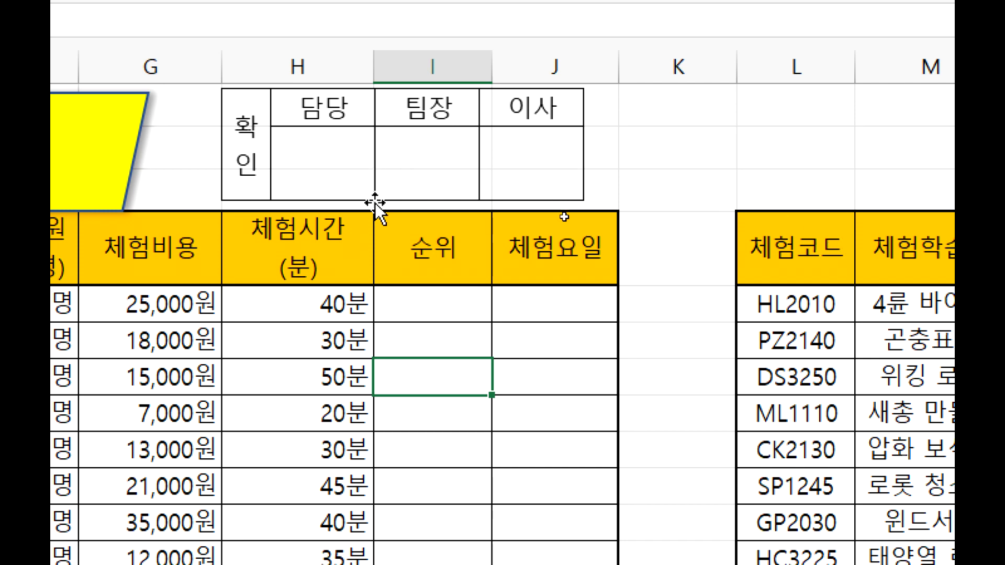
drag(810, 58, 1004, 71)
drag(948, 99, 738, 106)
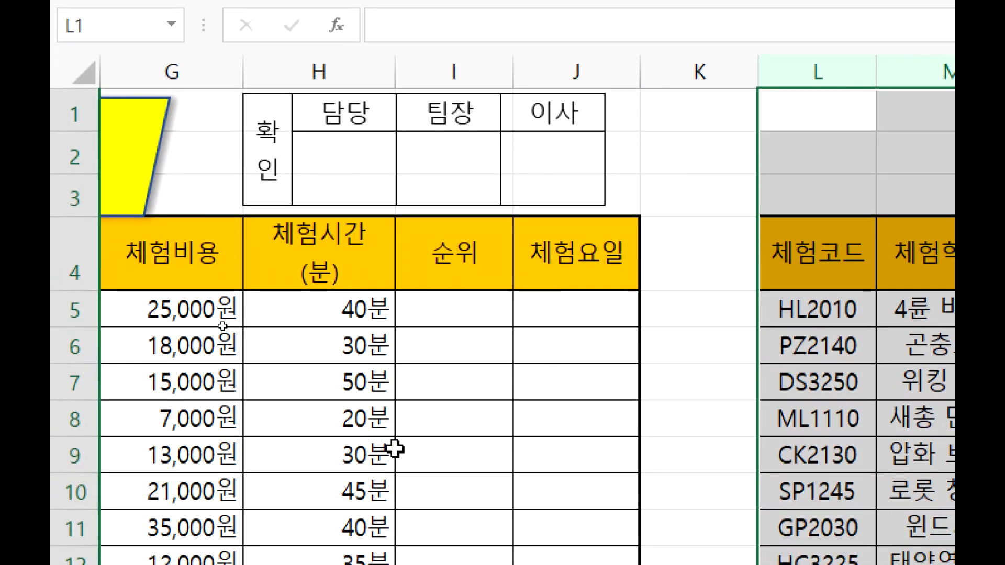
click(392, 477)
key(Home)
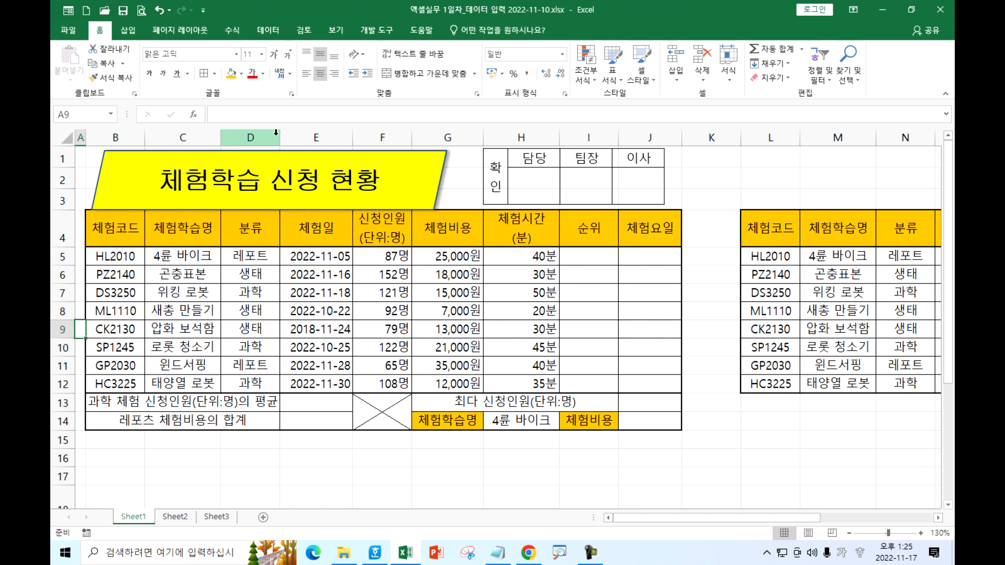
click(308, 137)
click(310, 264)
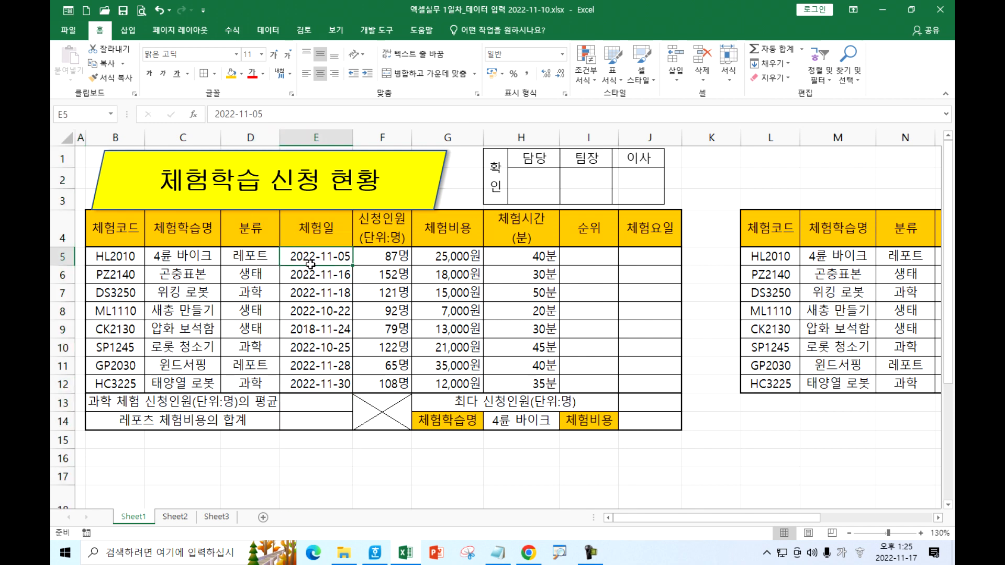
click(195, 134)
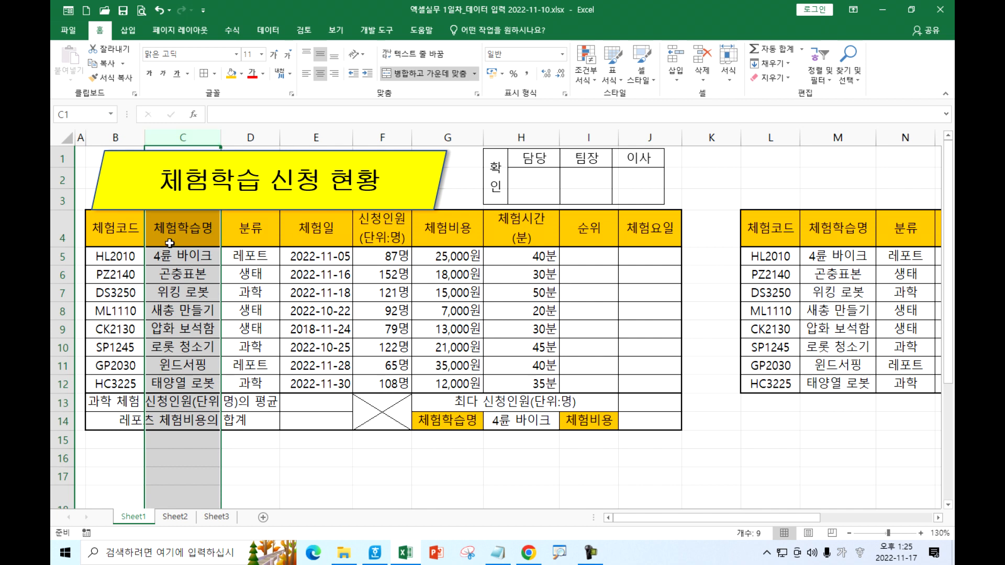
Delete the entire columns L:T that hold the pasted table.
drag(773, 236, 854, 396)
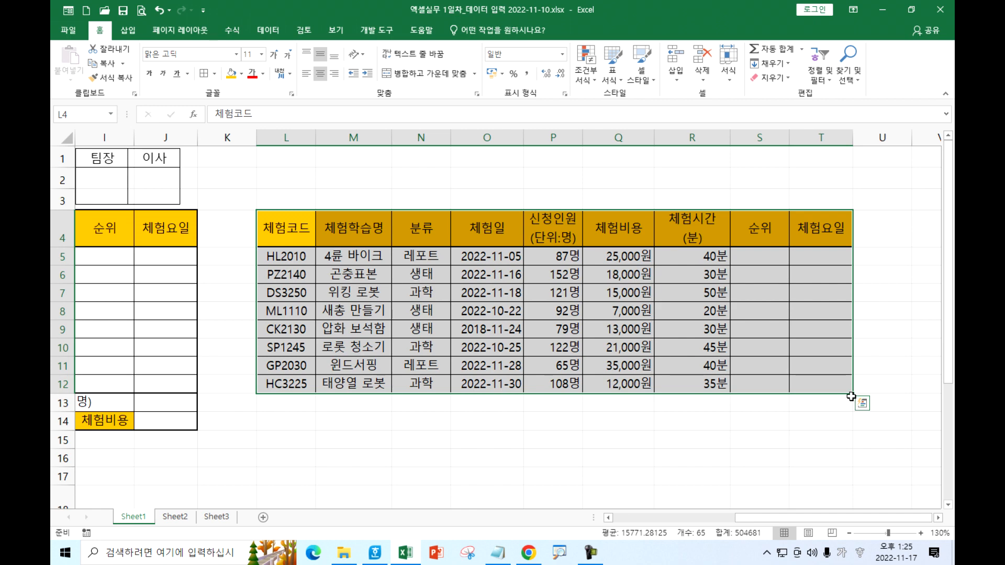
drag(291, 137, 832, 157)
right_click(775, 194)
click(808, 294)
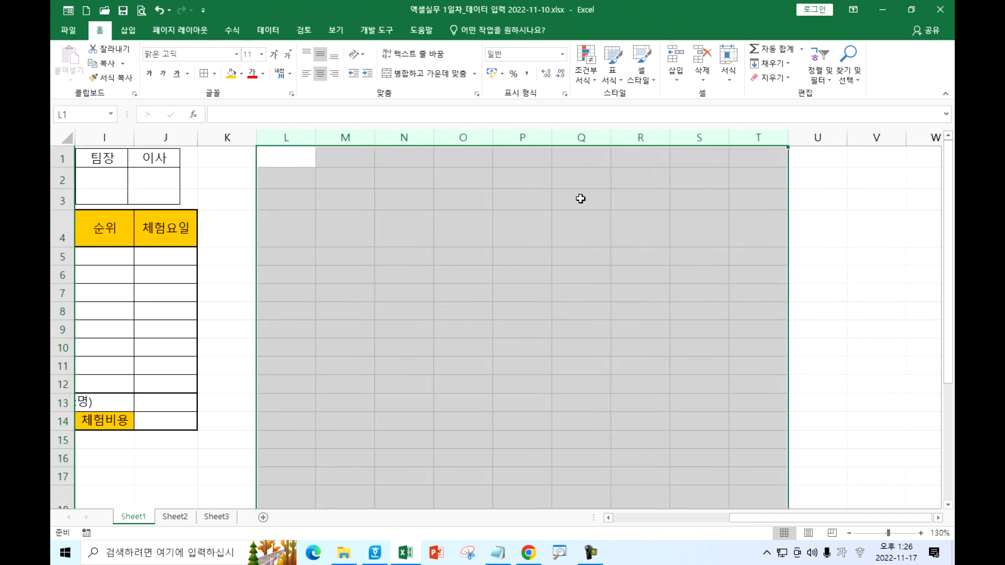
click(455, 200)
Copy the table B4:J12 and paste it at L4 while keeping the source column widths.
scroll(455, 230, left, 8)
click(129, 230)
drag(243, 240, 649, 384)
key(ctrl+c)
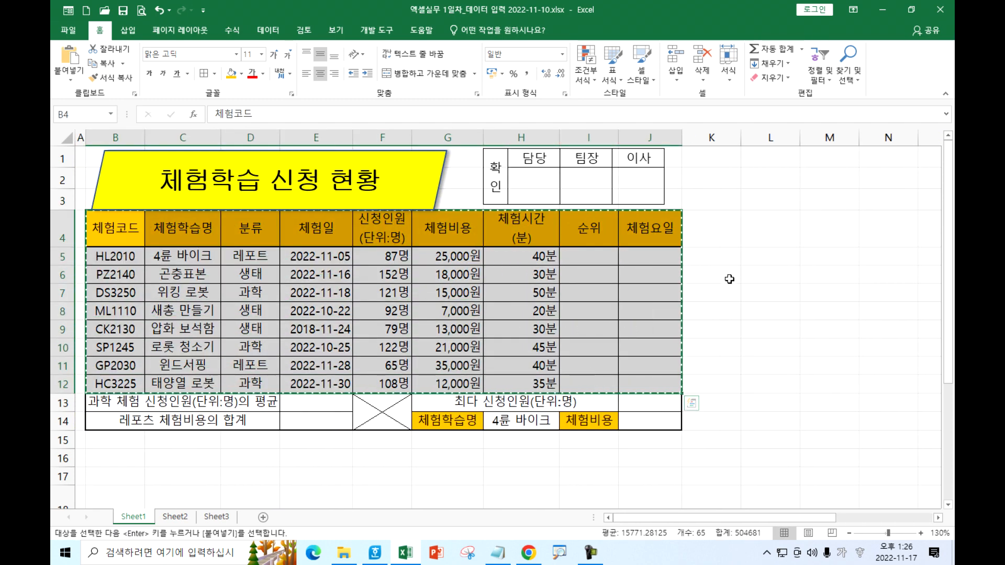
click(761, 234)
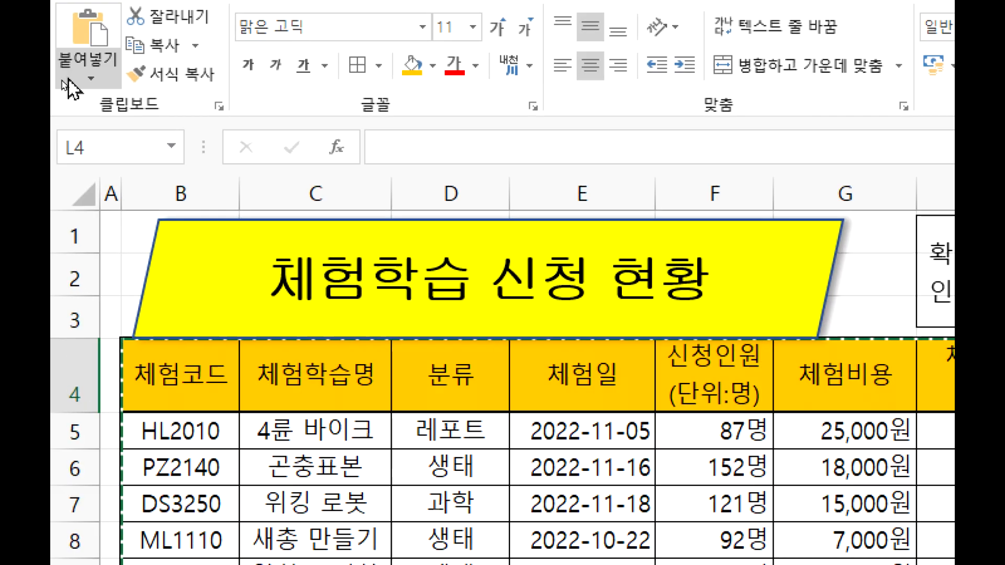
click(89, 79)
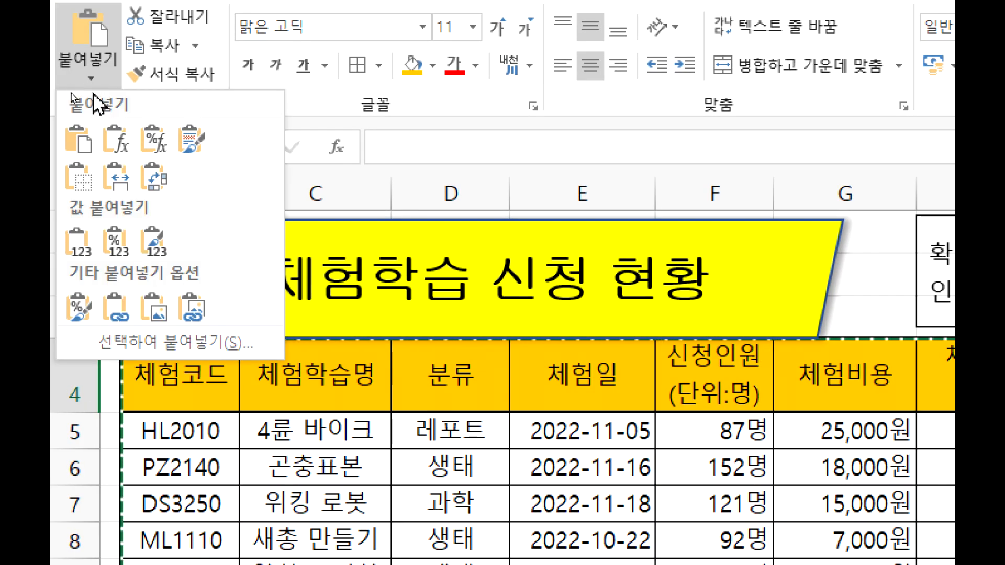
click(111, 181)
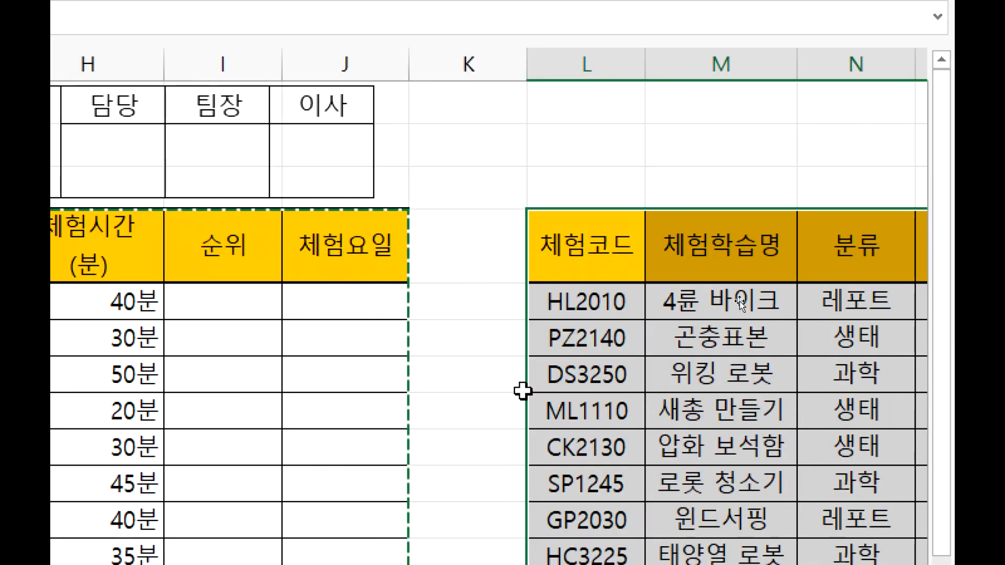
click(529, 386)
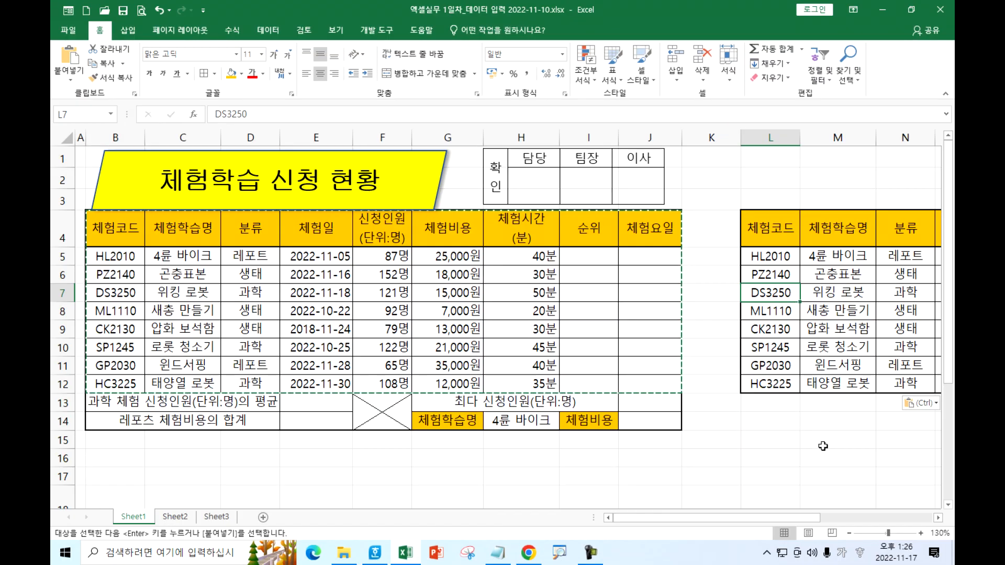
Copy the pasted table L4:T12 and paste it at V4 using Paste Special with rows and columns transposed (행/열 바꿈).
drag(811, 518, 892, 520)
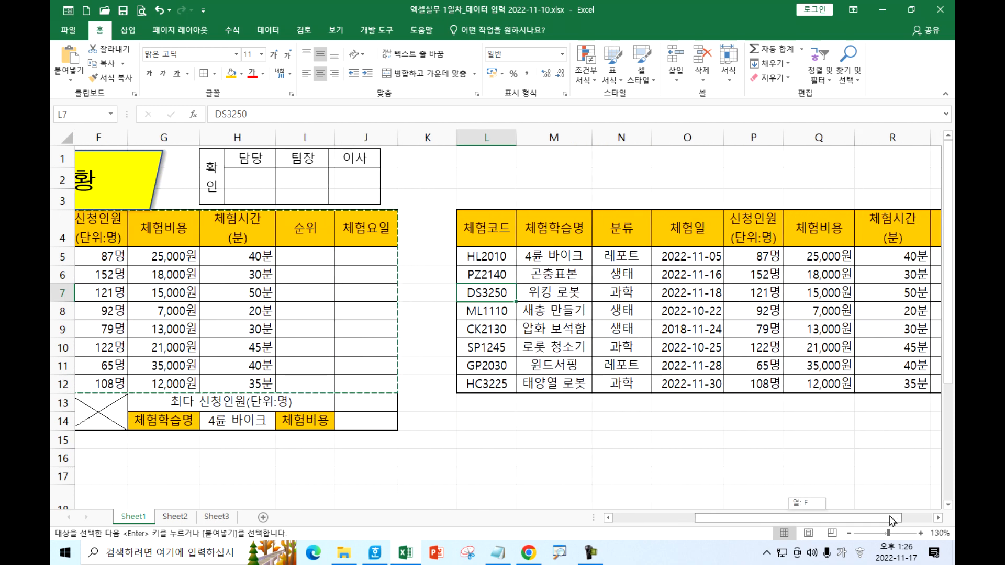
drag(893, 519, 889, 518)
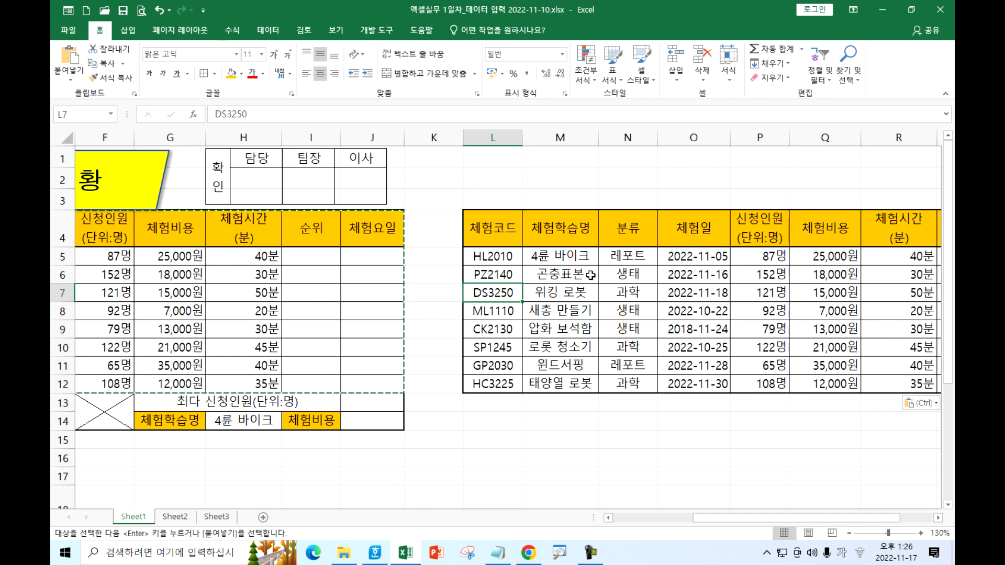
drag(517, 235, 842, 385)
key(ctrl+c)
click(926, 231)
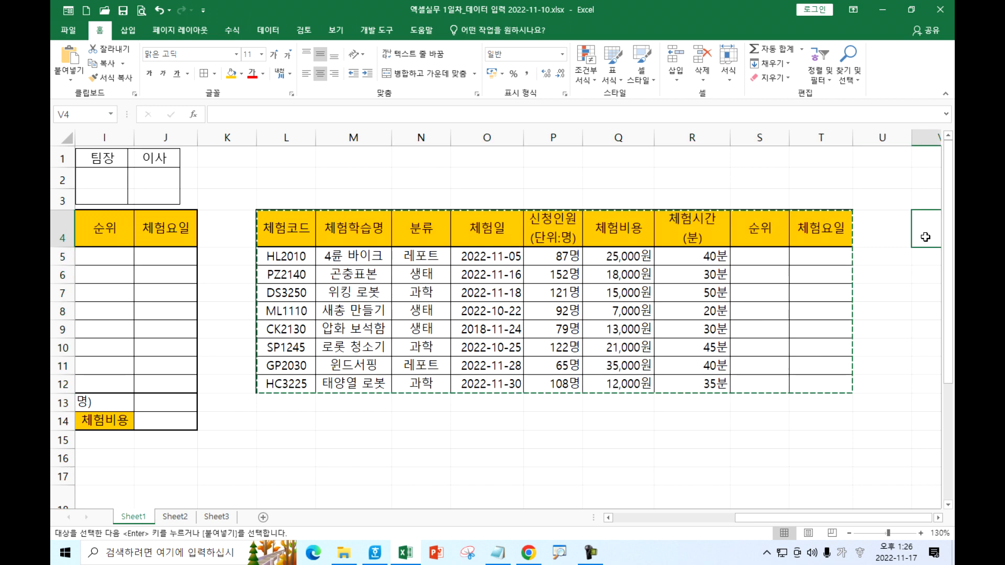
right_click(927, 232)
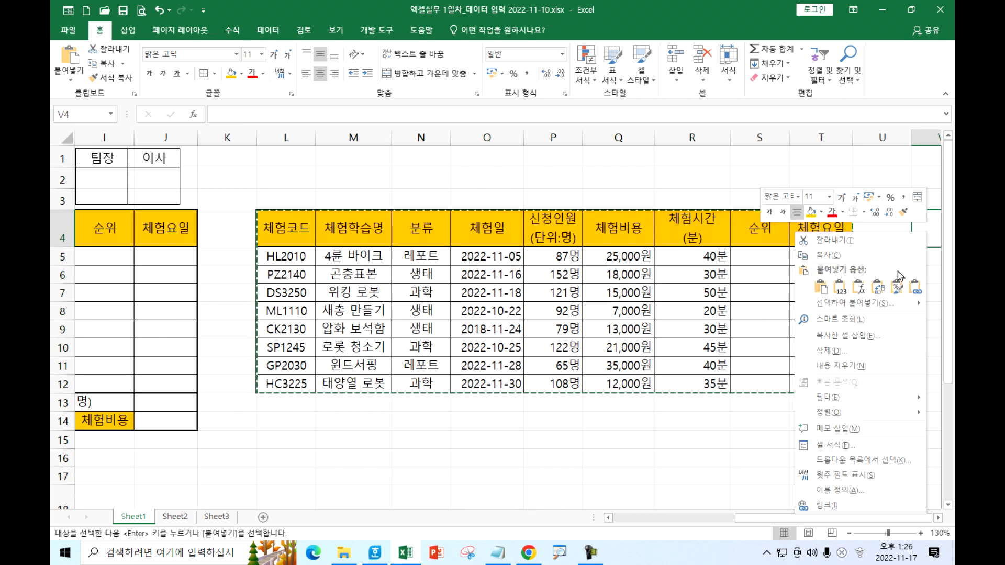
click(863, 303)
click(865, 371)
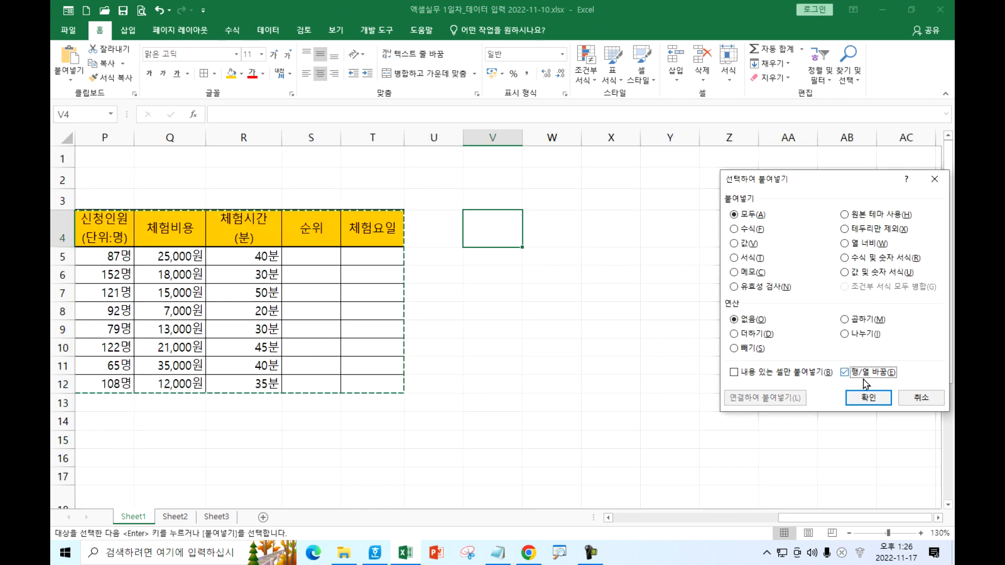
click(864, 399)
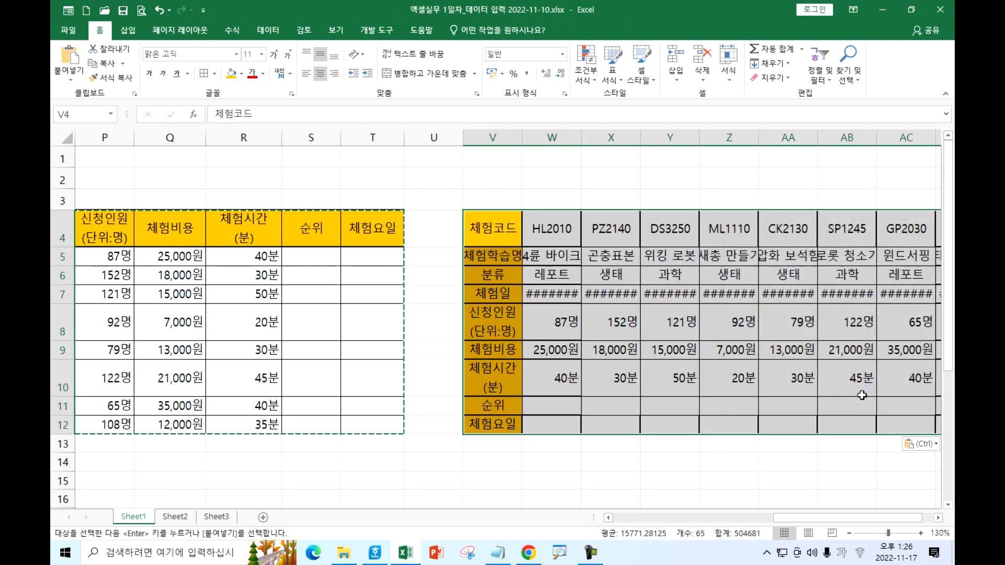
Auto-fit the widths of columns V:AD, which hold the transposed table.
click(768, 401)
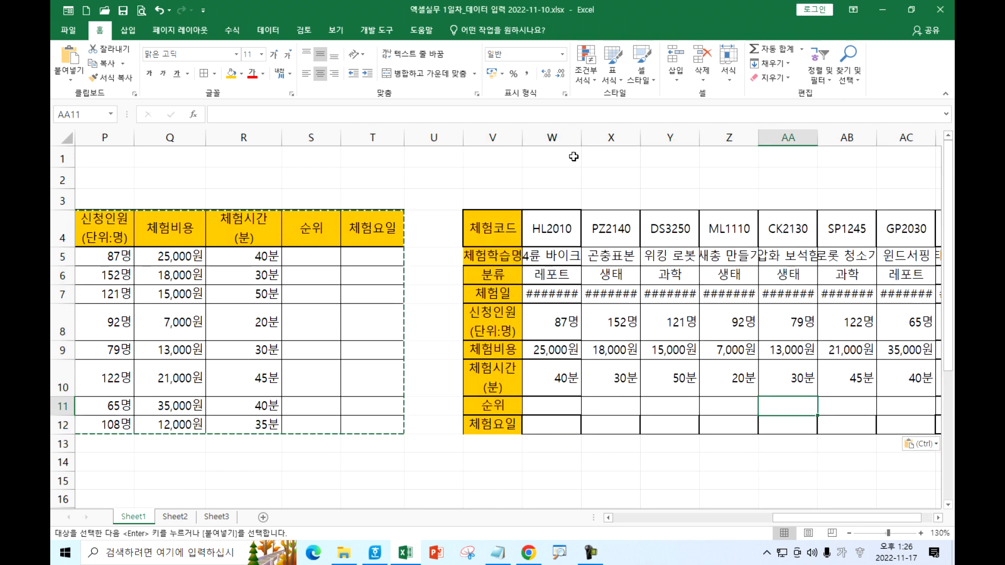
drag(519, 138, 951, 144)
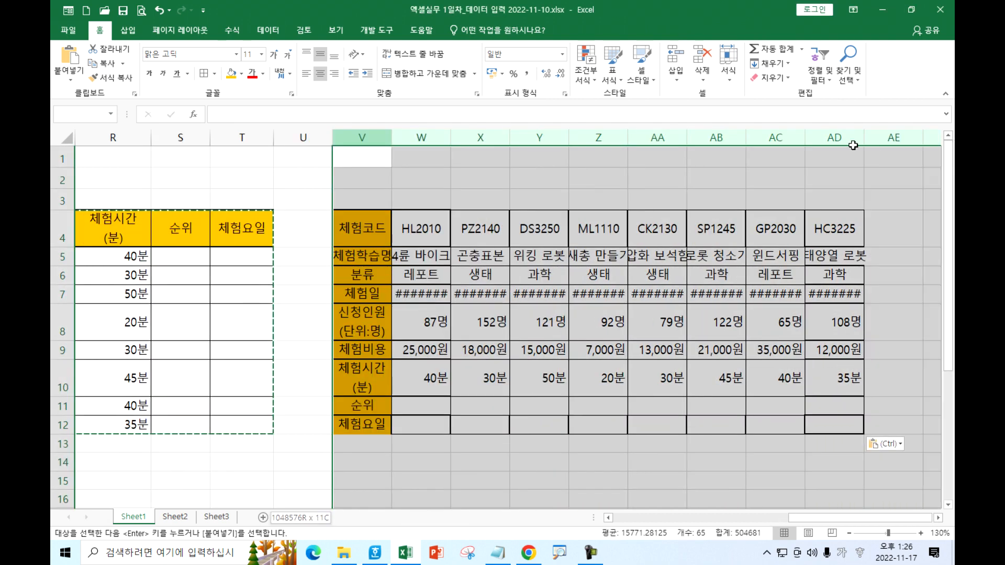
double_click(805, 137)
click(661, 311)
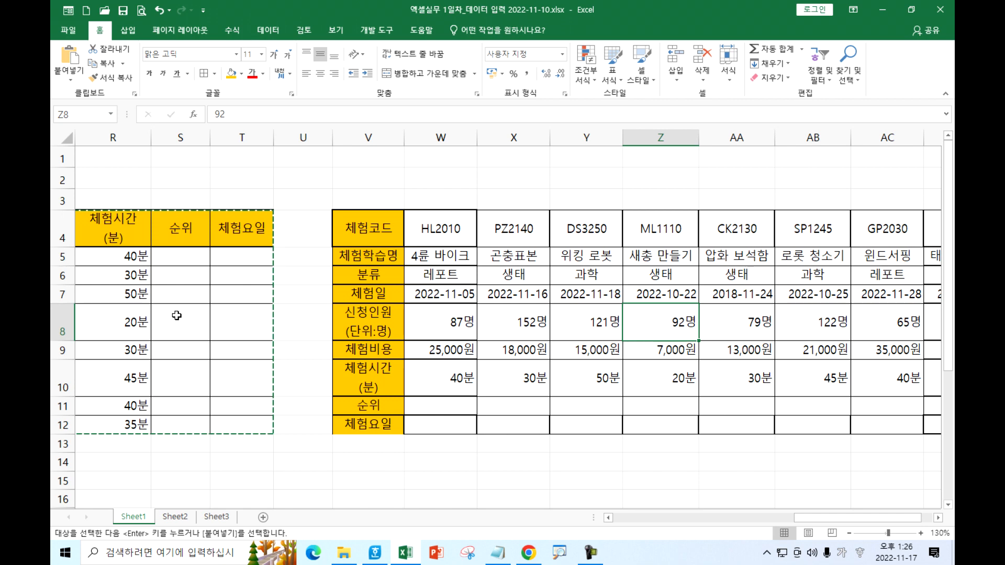
Compare the transposed table's header column V4:V12 with the original header row B4:J4 and its data, ending the copy mode.
drag(366, 230, 369, 425)
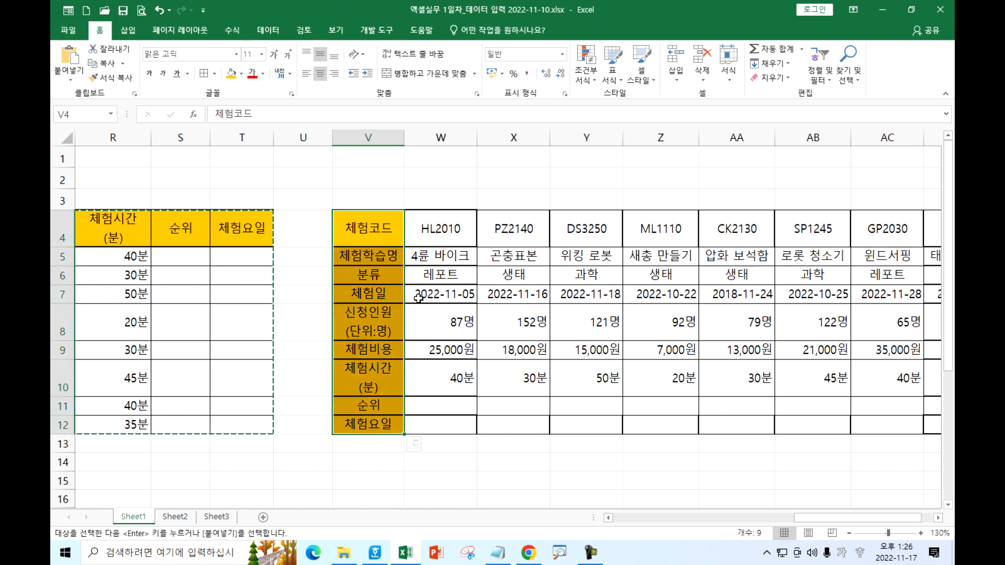
drag(433, 229, 513, 228)
drag(363, 233, 369, 425)
key(Home)
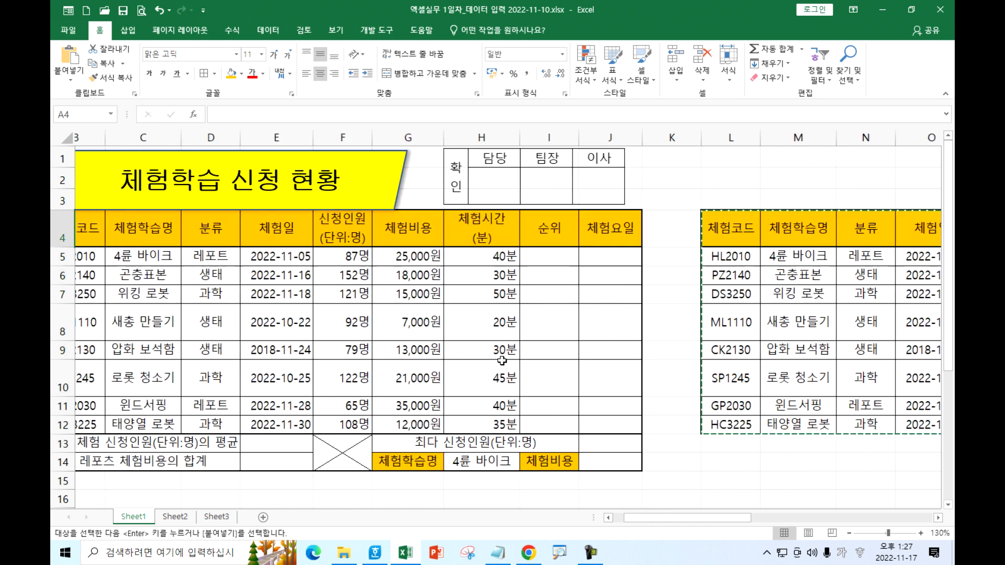
key(Escape)
drag(97, 232, 656, 235)
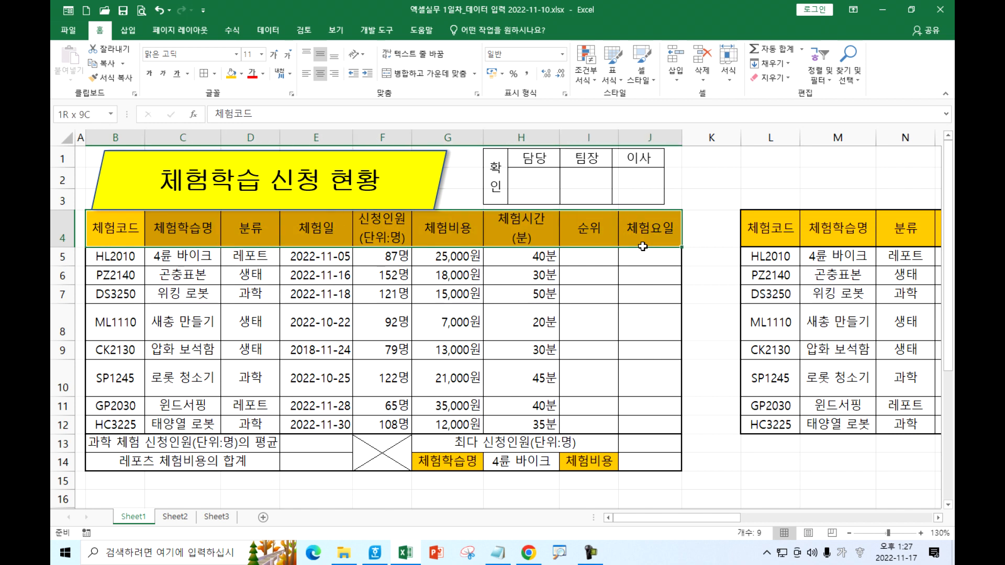
drag(102, 257, 118, 389)
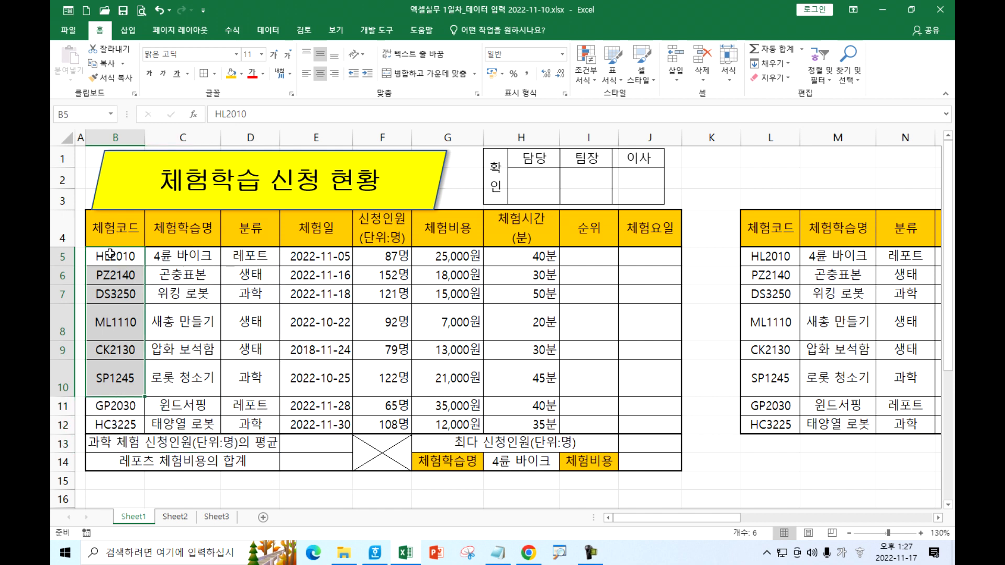
click(119, 229)
click(184, 229)
click(251, 229)
click(319, 229)
click(399, 233)
click(456, 230)
click(597, 227)
click(647, 230)
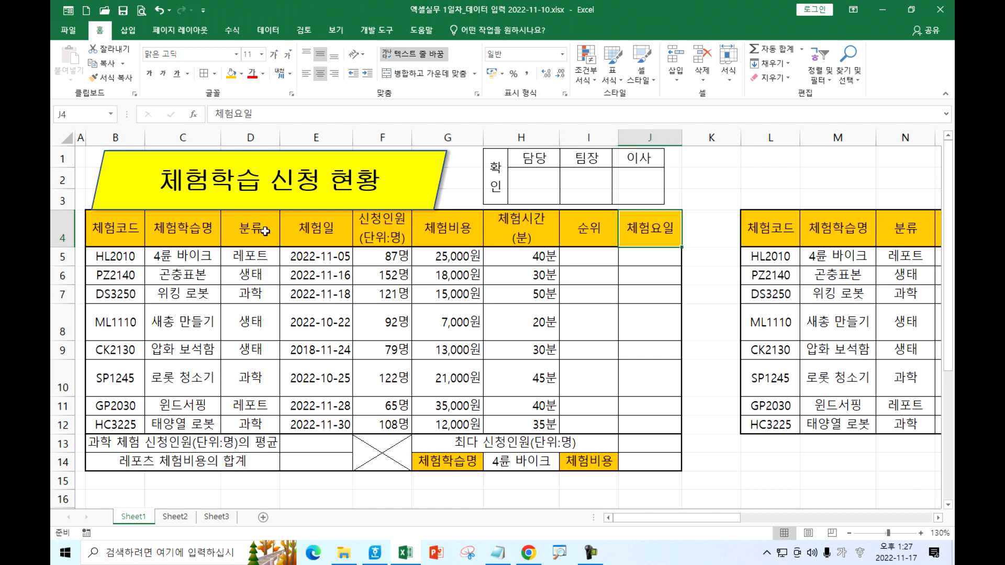
drag(107, 256, 149, 454)
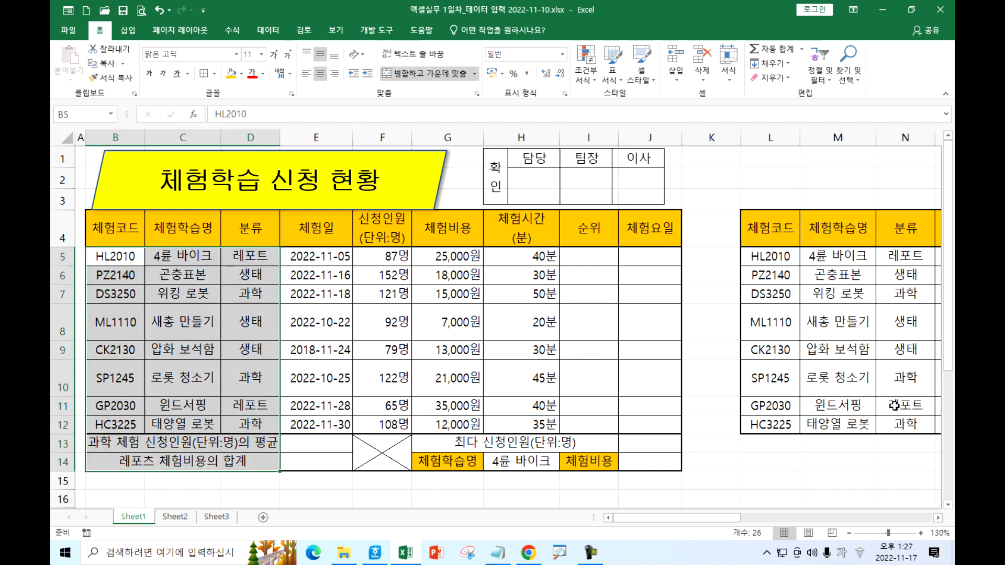
Copy the transposed table V4:AD12.
click(840, 378)
key(Right)
key(Right)
key(Right)
key(Right)
key(Right)
key(Right)
key(Right)
key(Right)
key(Right)
key(Right)
key(Right)
key(Right)
key(Right)
key(Right)
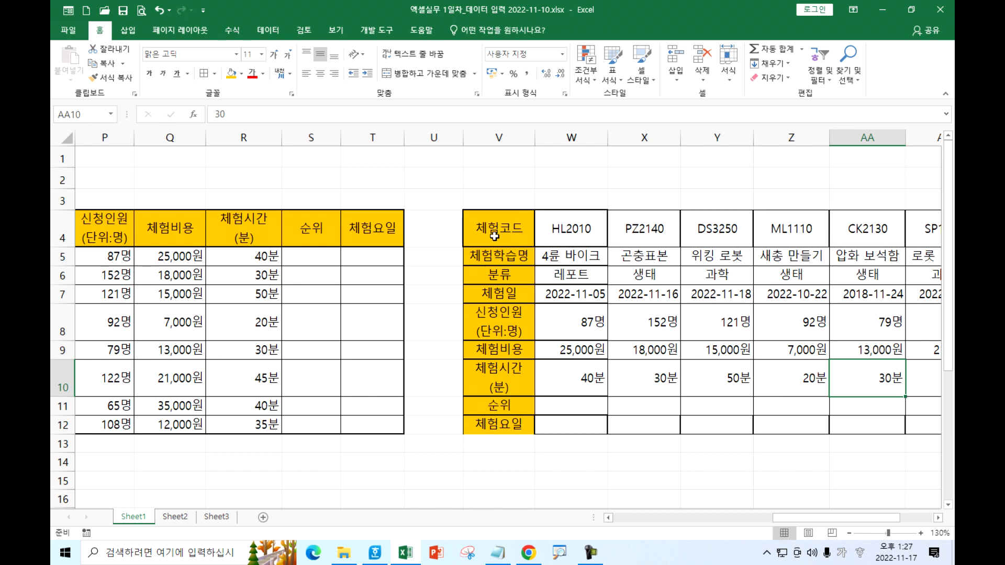
drag(495, 237, 839, 423)
key(ctrl+c)
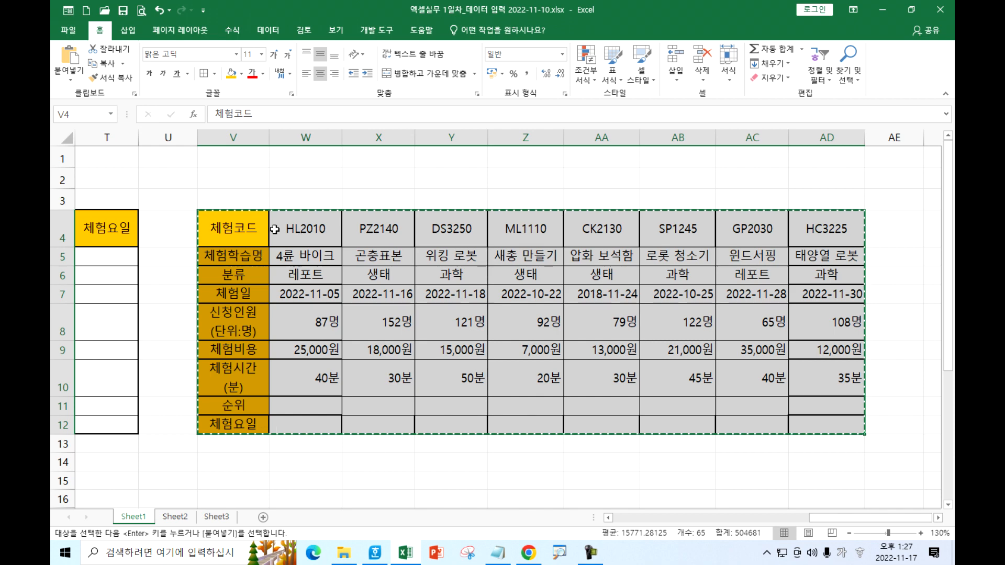
Try to paste the copied table over itself at V4 with rows and columns transposed.
right_click(246, 224)
click(298, 298)
click(331, 369)
click(325, 394)
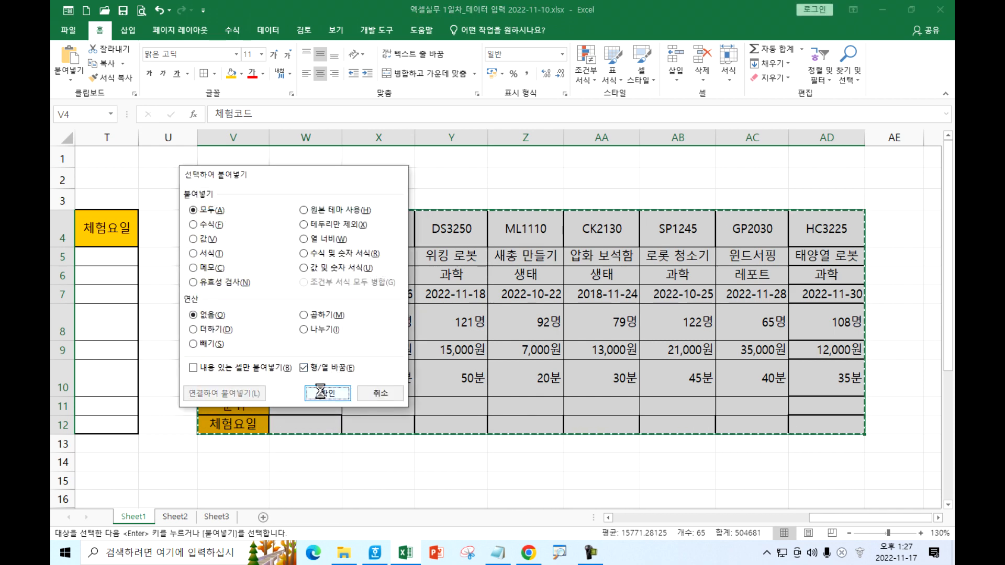
click(513, 316)
Paste the copied table at V14 with rows and columns transposed, and end the copy mode.
right_click(243, 462)
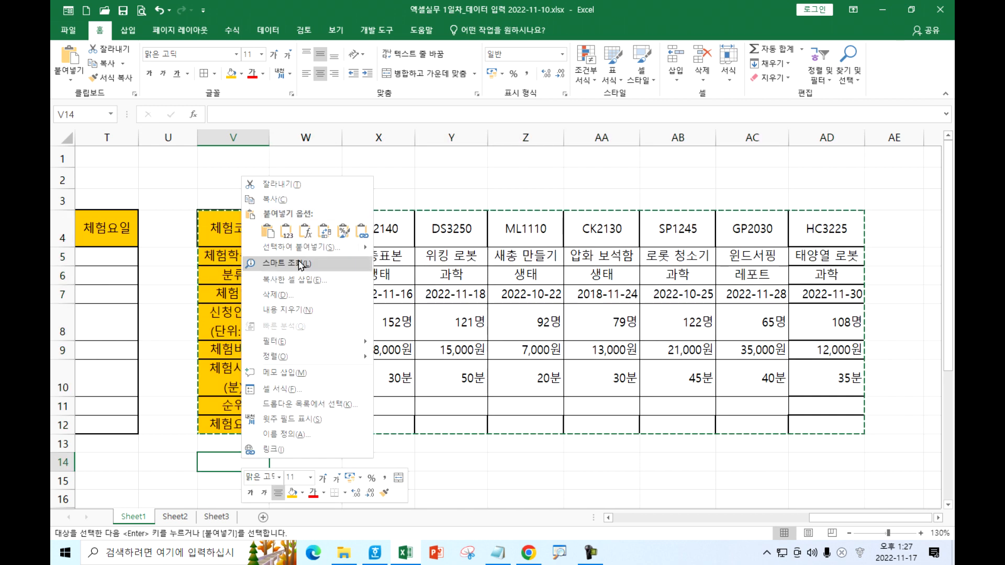
click(293, 252)
click(335, 319)
click(341, 343)
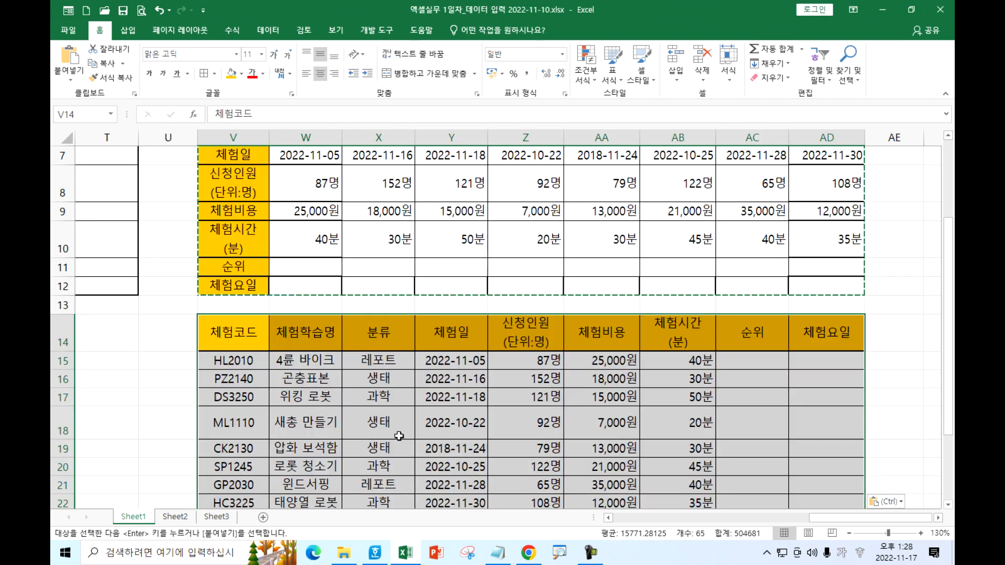
click(293, 427)
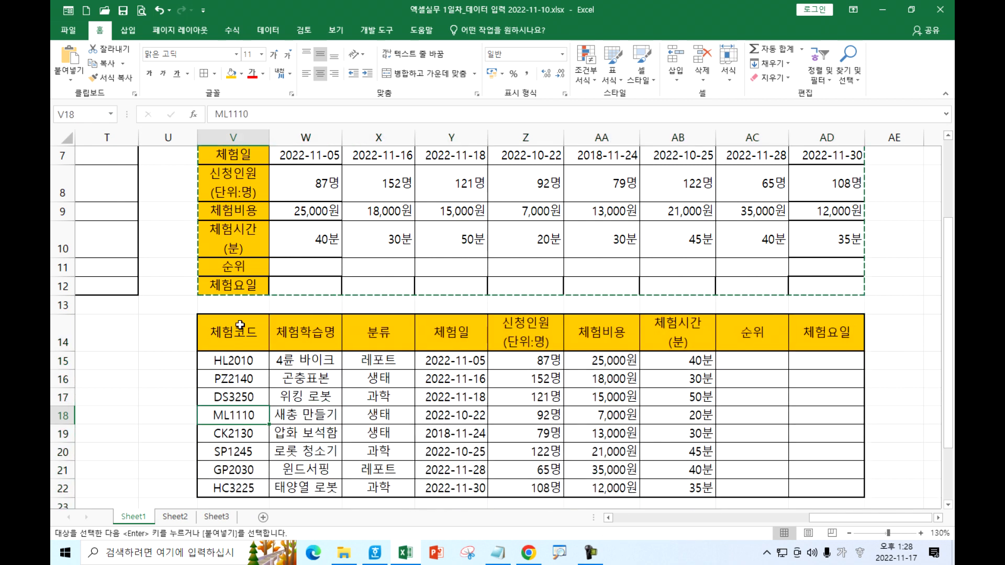
key(Escape)
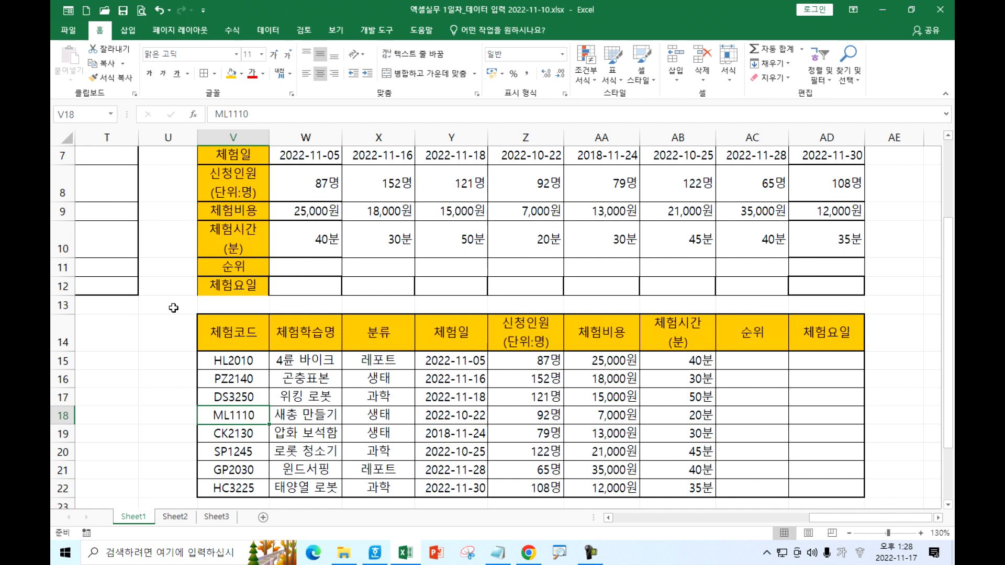
Review the copy-as-picture command and the paste options available for the copied cell V9, and cancel the copy mode.
click(157, 328)
click(122, 63)
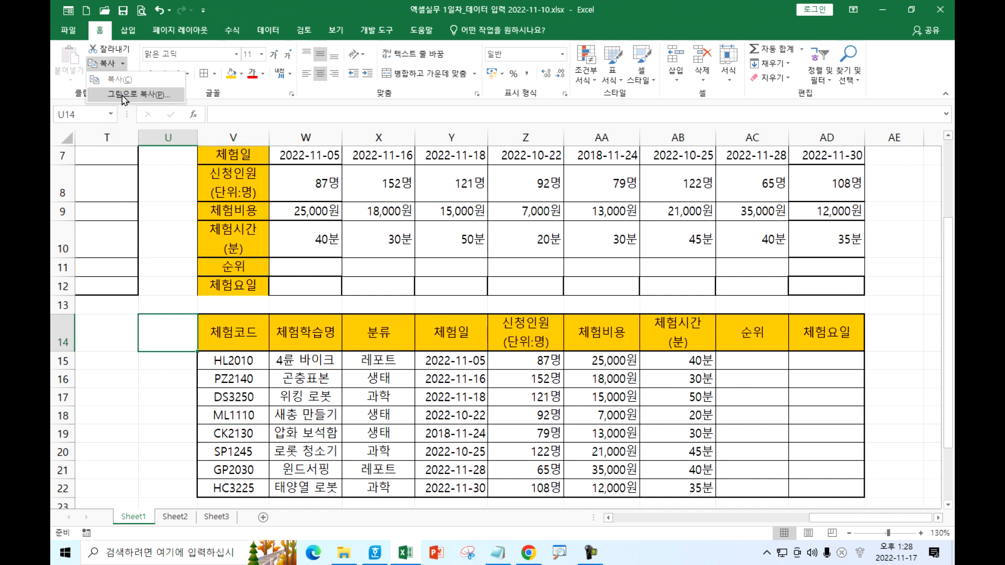
click(125, 95)
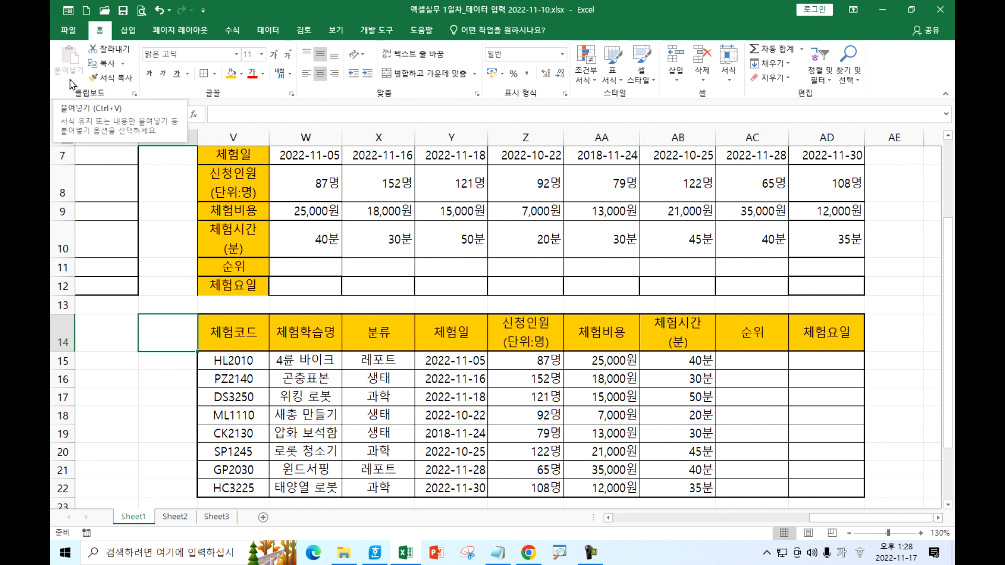
click(233, 210)
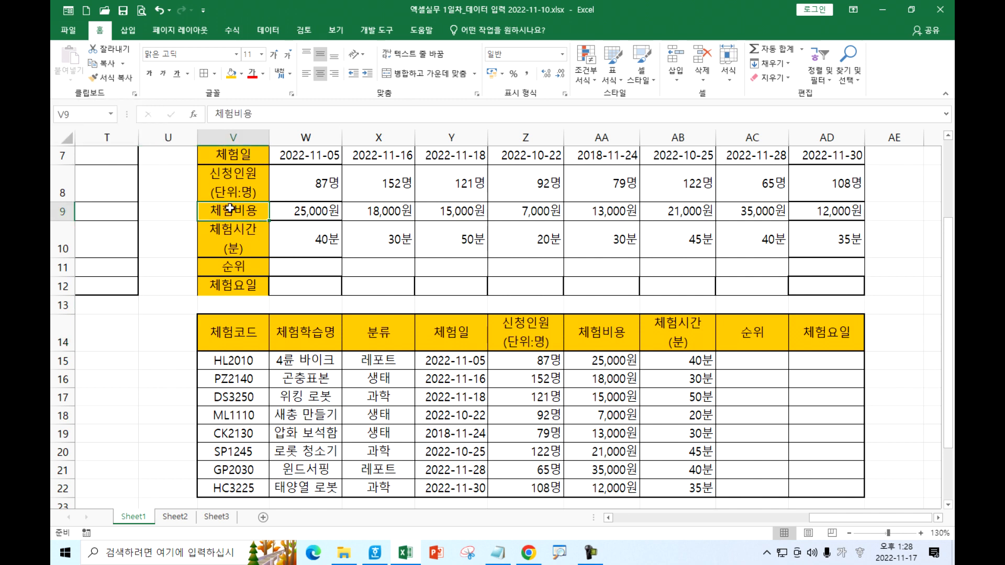
key(ctrl+c)
click(74, 82)
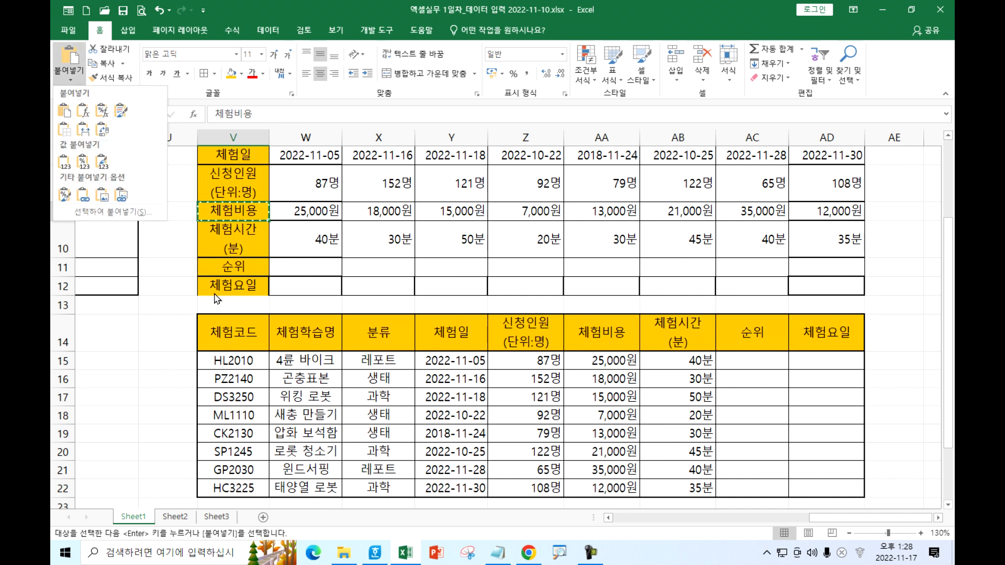
click(165, 311)
click(165, 307)
key(Escape)
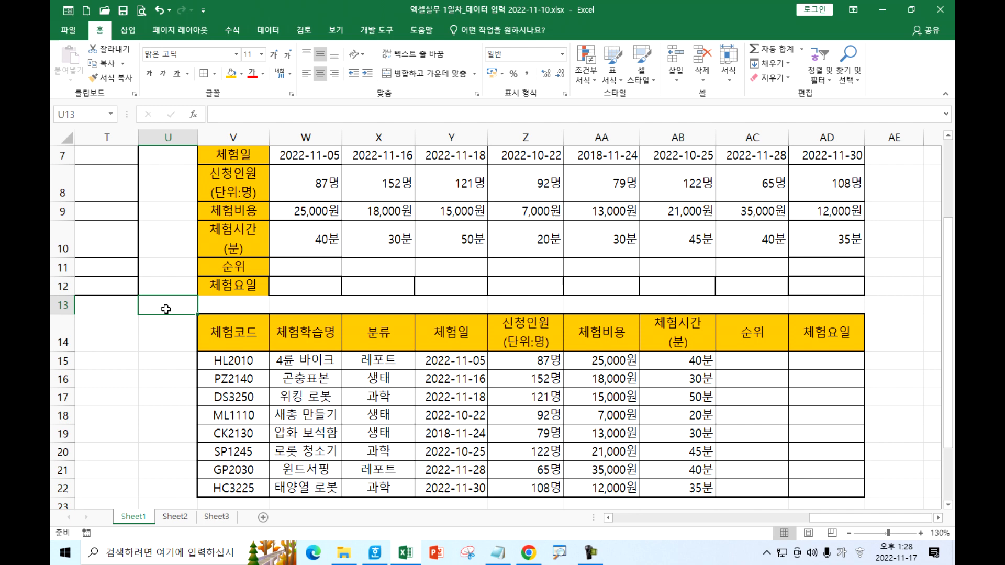
Review the 체험비용 amounts in G5:G12 of the original table.
key(Home)
scroll(175, 285, up, 2)
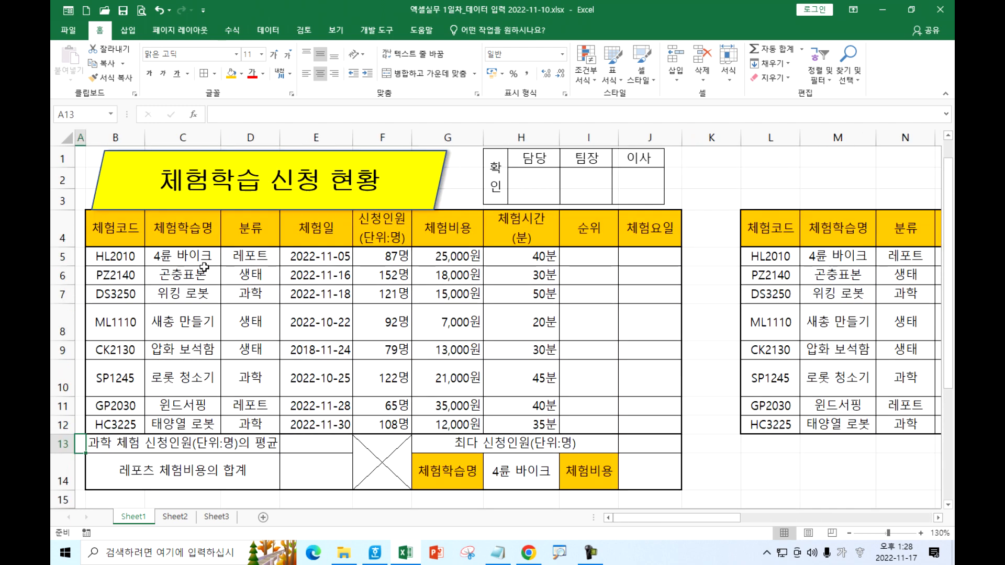
drag(453, 256, 464, 427)
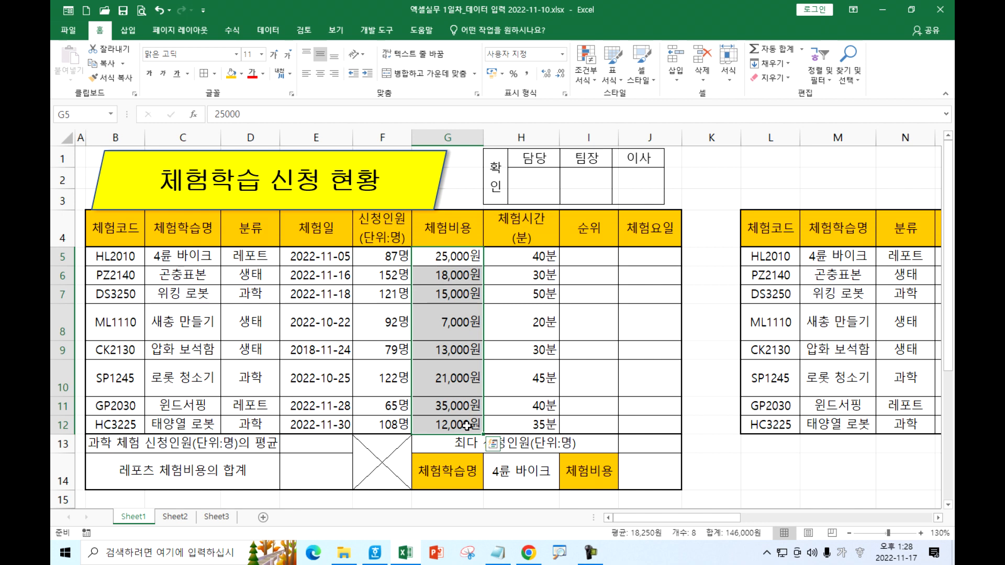
click(724, 166)
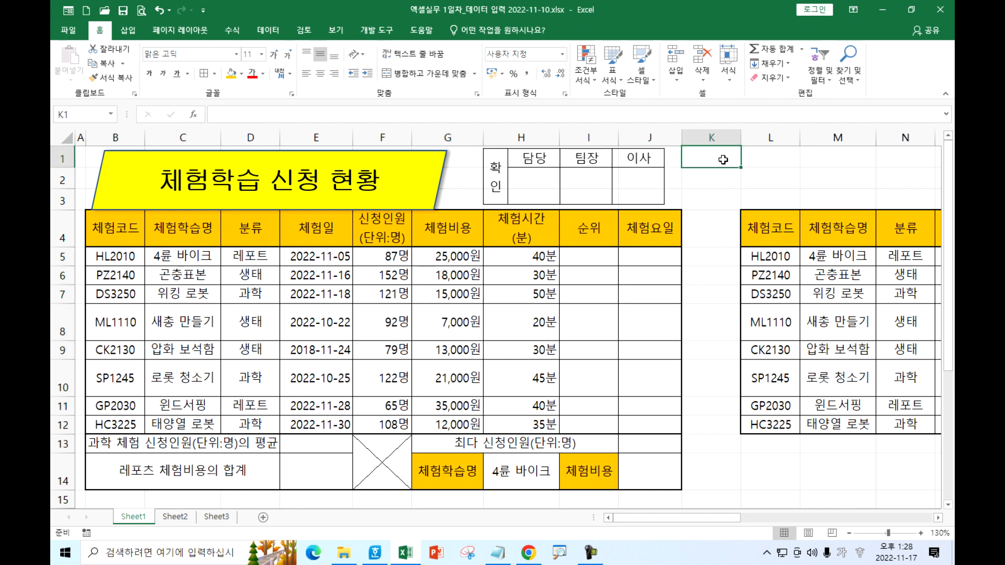
Enter 1000 in cell K1 and copy that cell.
text(1000)
key(Return)
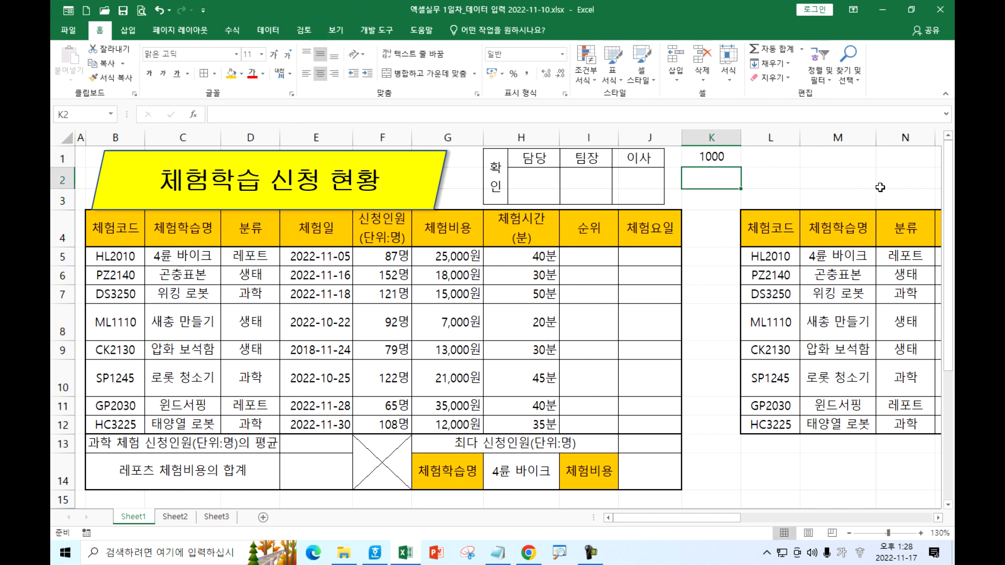
click(738, 163)
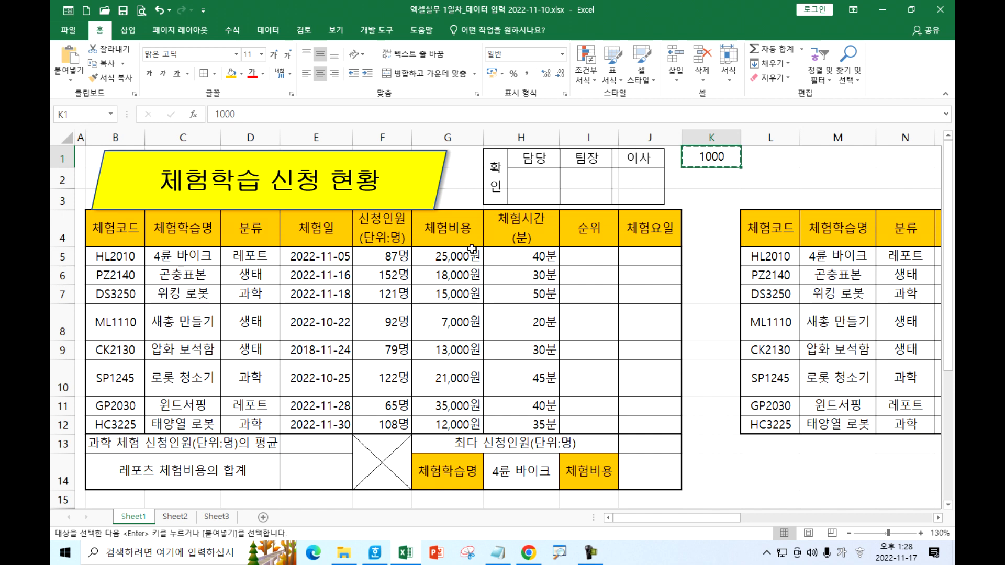
Add the copied 1000 to every 체험비용 amount in G5:G12 using Paste Special with the 더하기 operation.
drag(439, 257, 449, 417)
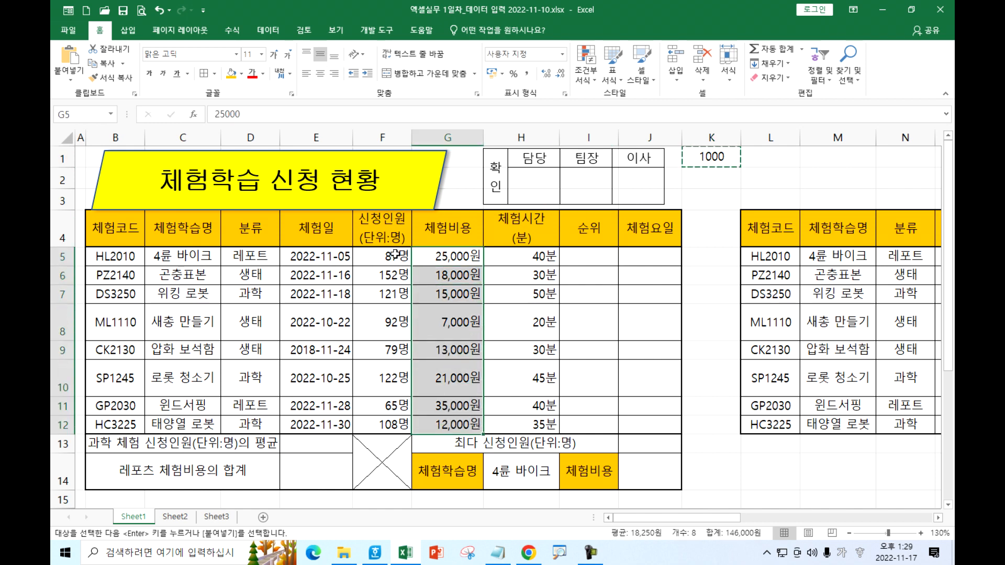
right_click(433, 255)
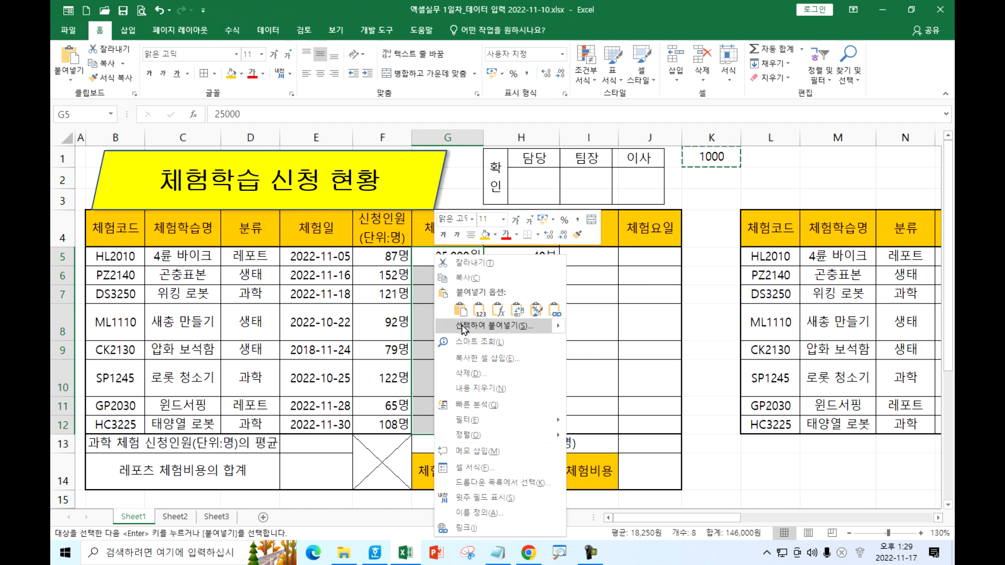
click(70, 78)
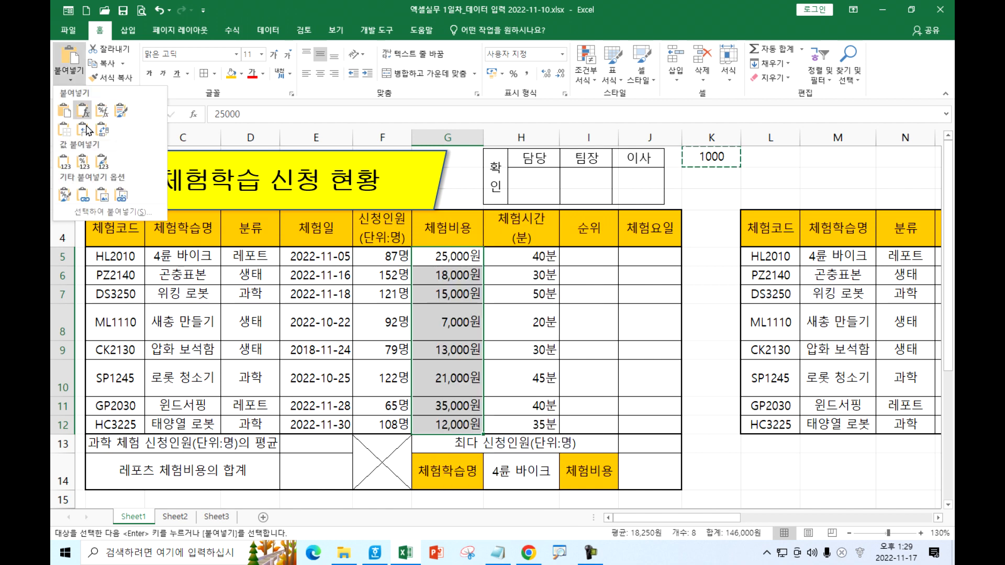
click(92, 213)
drag(609, 170, 629, 198)
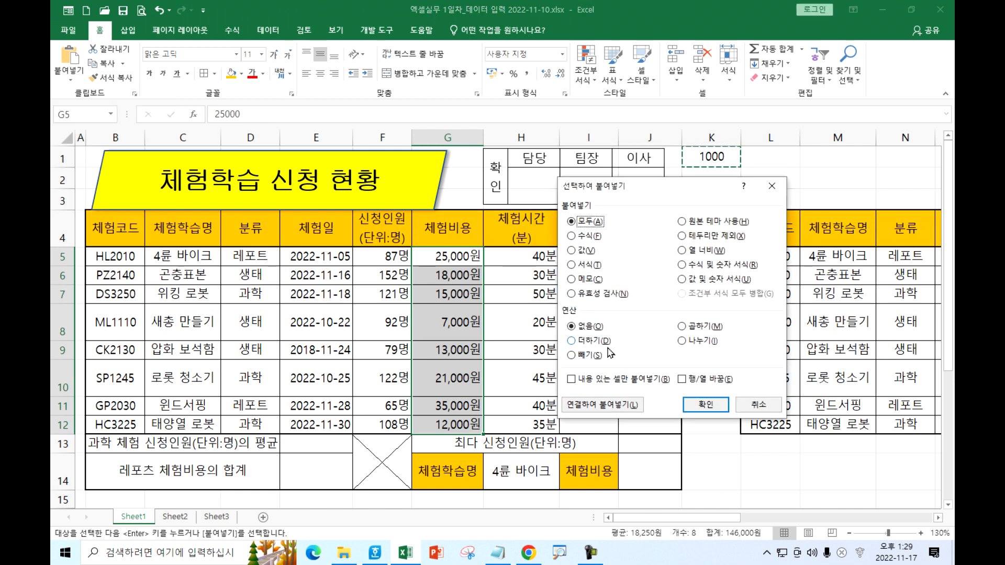
click(580, 344)
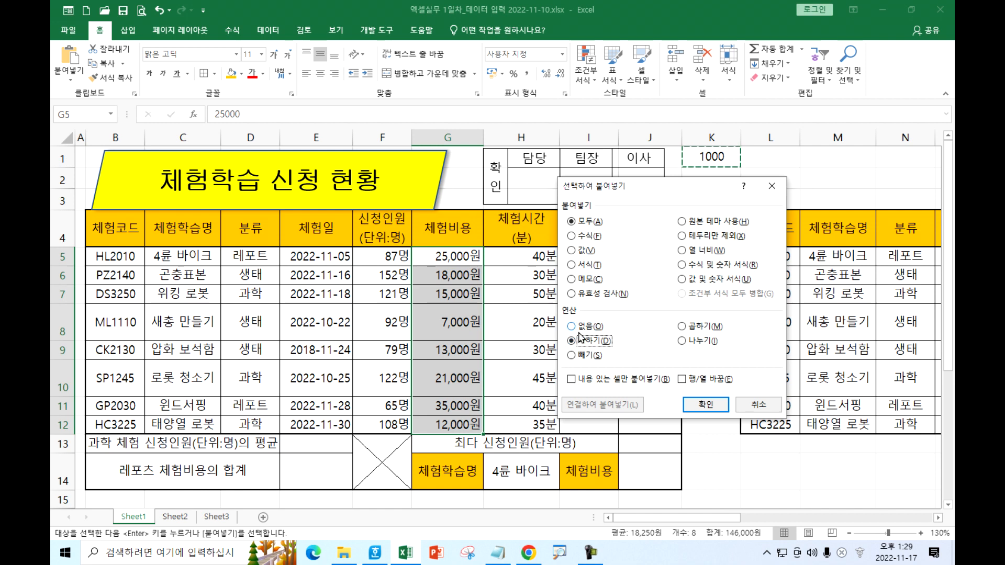
click(704, 405)
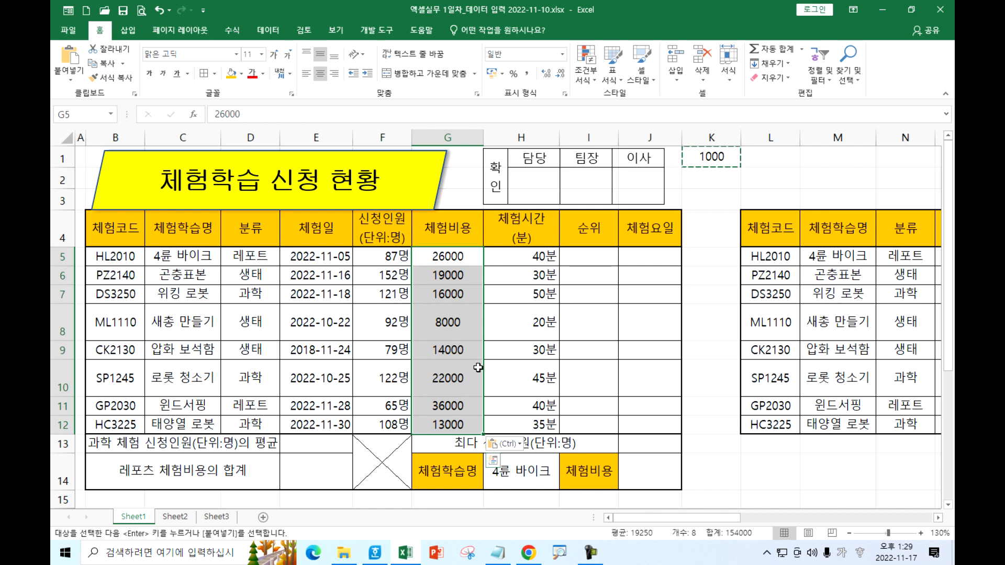
Undo the addition to the 체험비용 amounts and clear the helper value in K1.
key(ctrl+z)
key(ctrl+z)
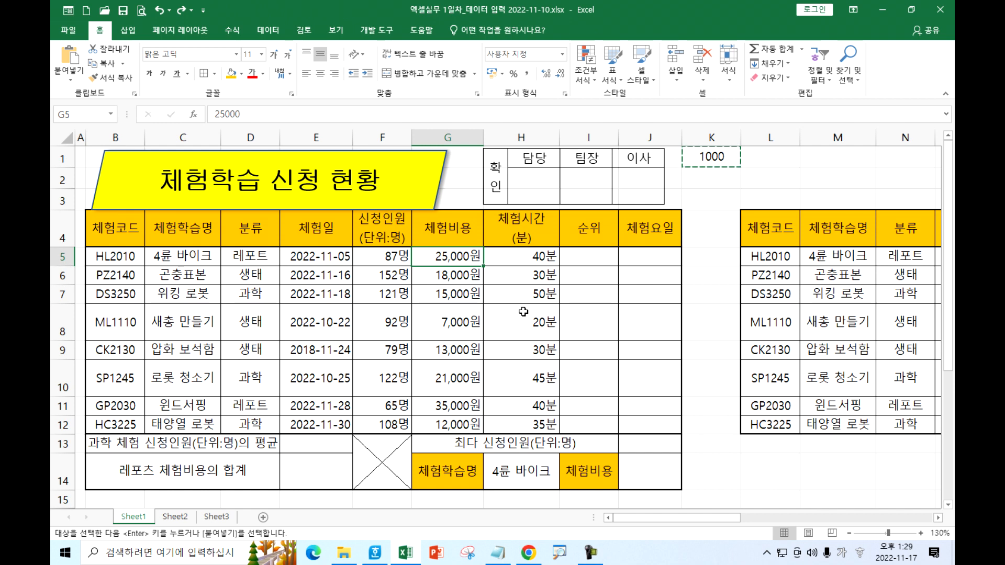
click(711, 157)
key(Delete)
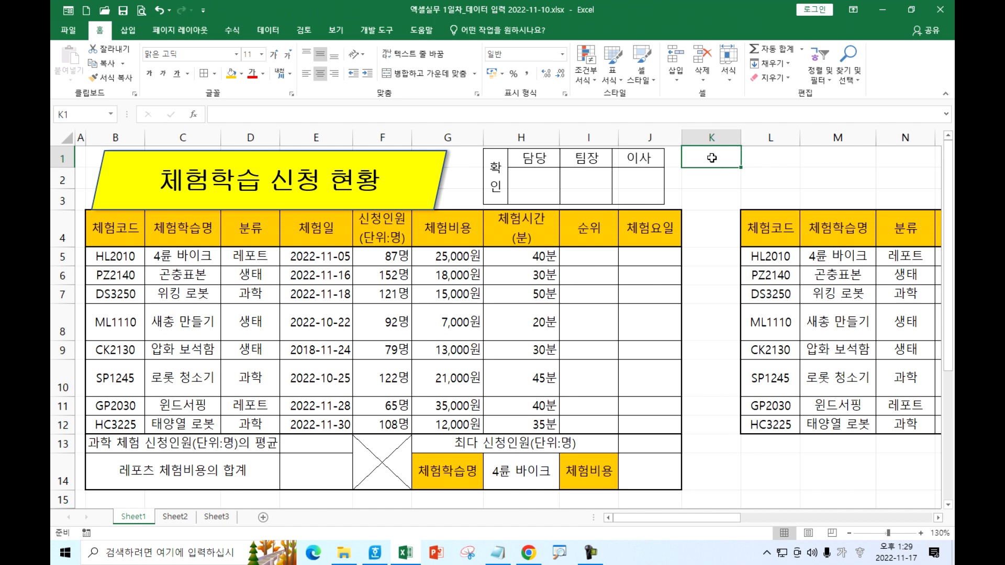
click(756, 159)
Switch to the Notepad notes, review the 2회차 and 3회차 topics in the course outline, and return to the Excel workbook.
click(498, 552)
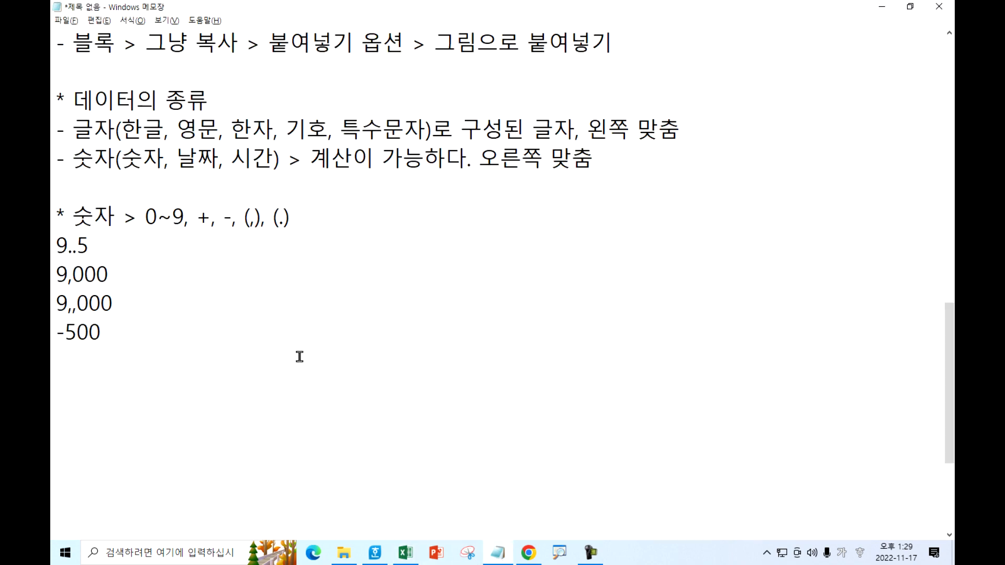
scroll(314, 361, up, 6)
scroll(284, 338, up, 1)
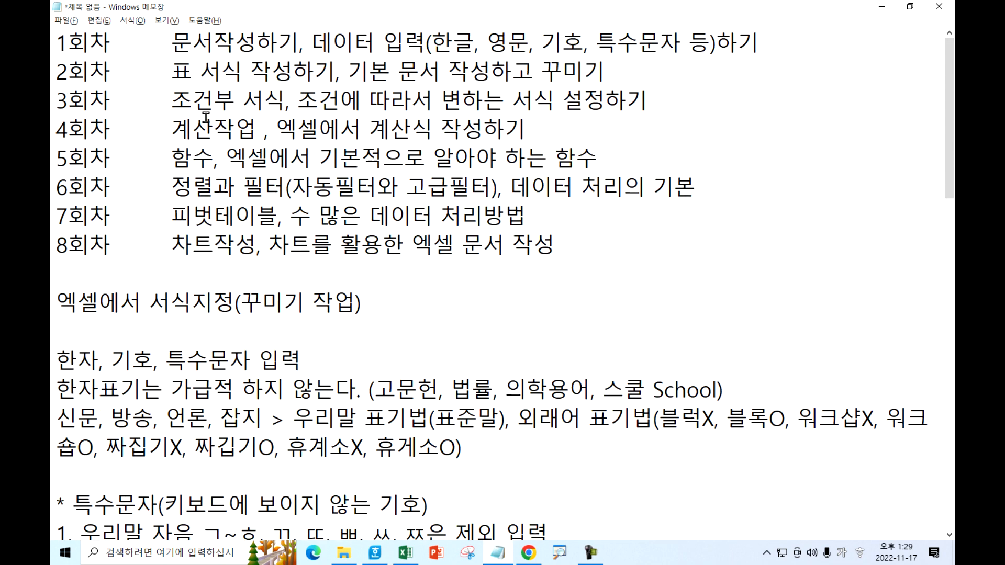
drag(173, 71, 335, 68)
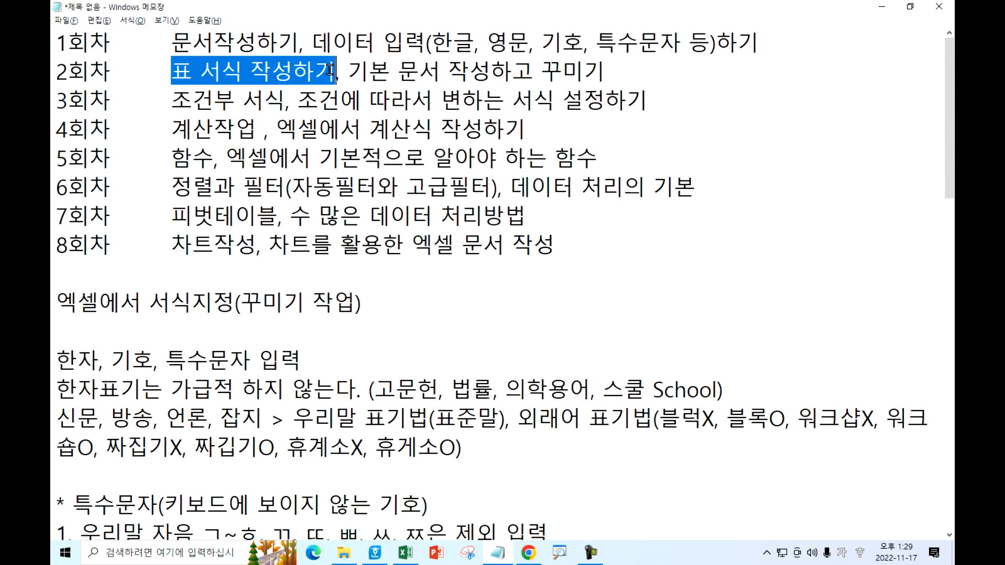
drag(175, 75, 335, 71)
drag(173, 99, 282, 99)
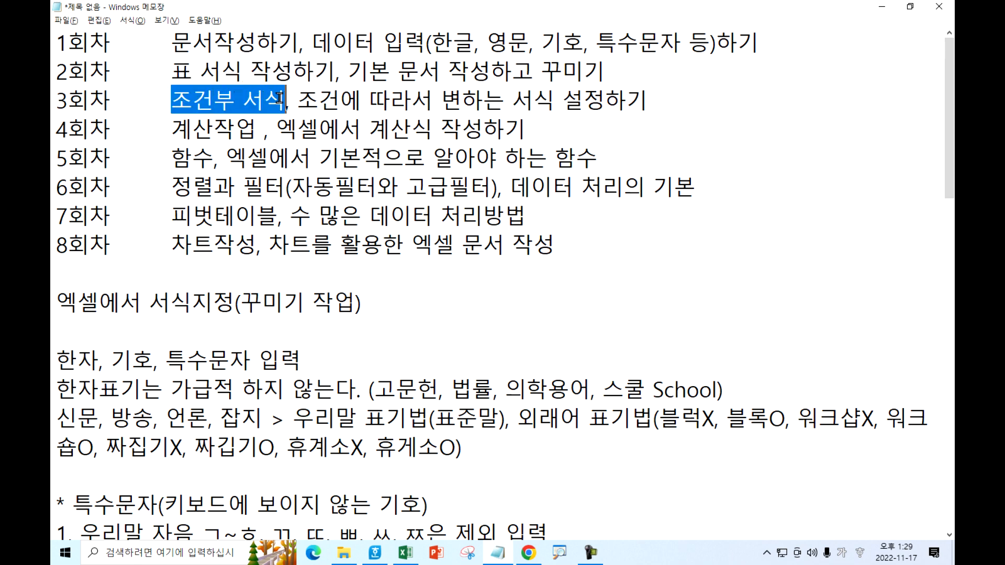
click(177, 74)
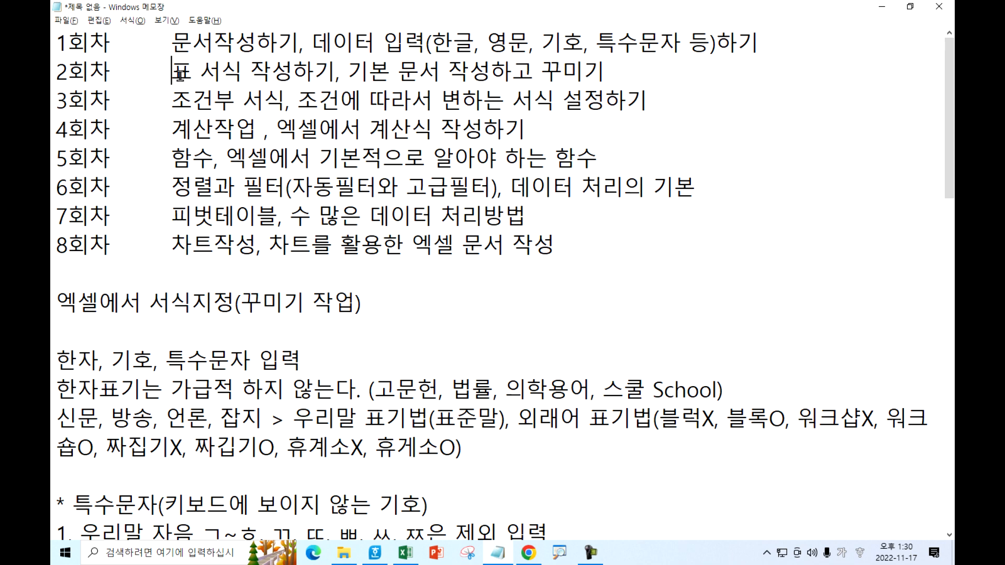
key(alt+Tab)
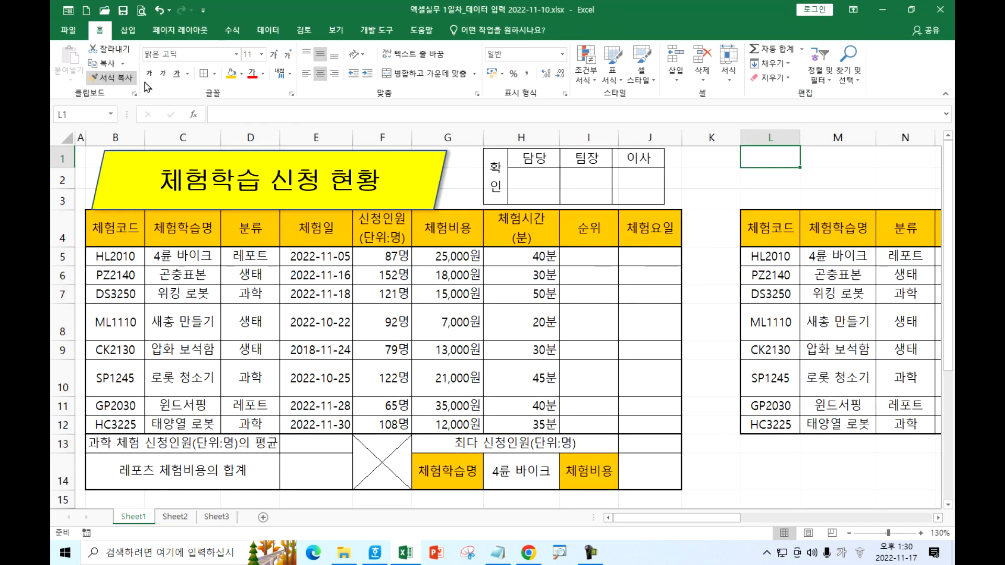
Review the 신청인원 values in F5:F12 of the original table.
click(254, 272)
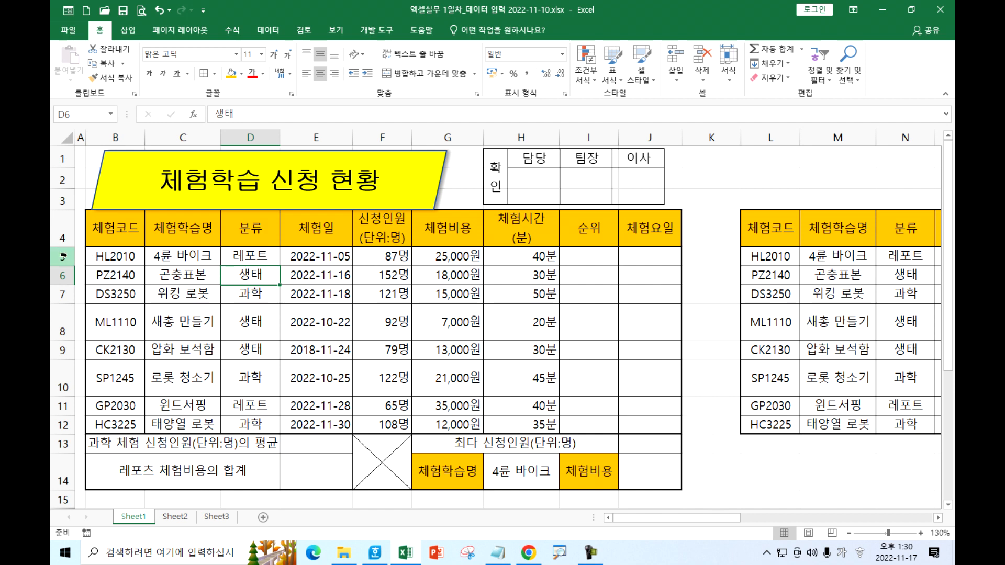
drag(400, 257, 401, 421)
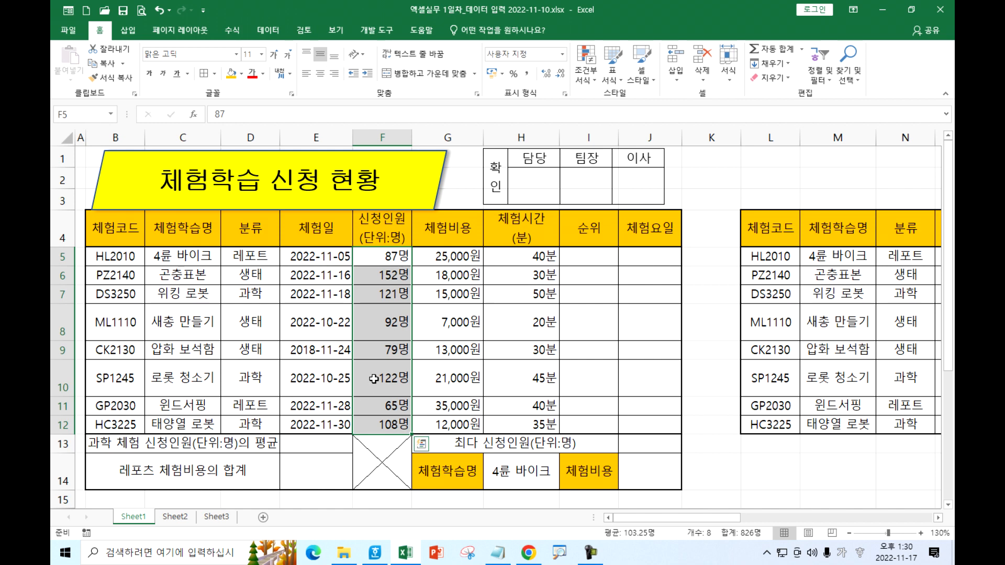
click(377, 330)
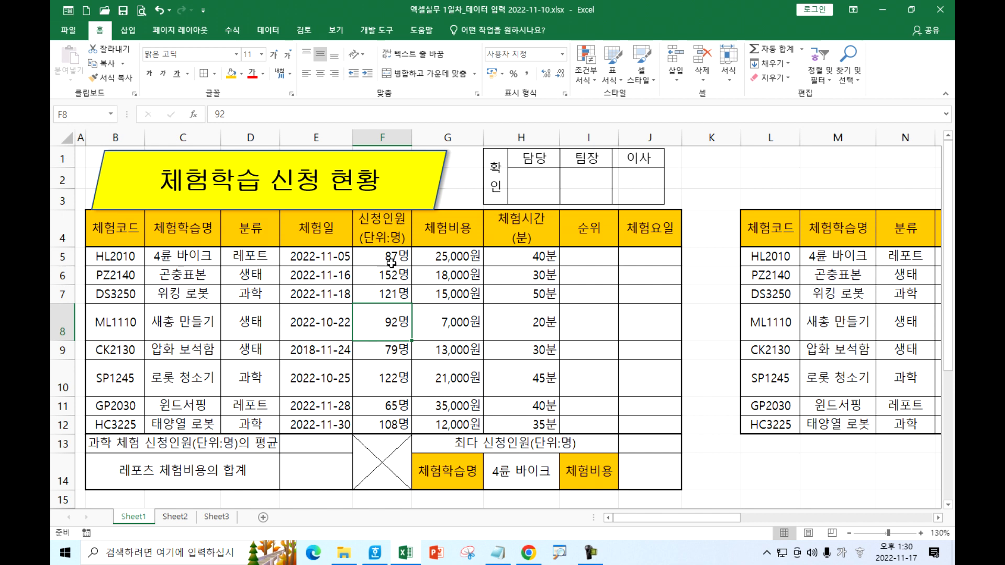
Try red gradient data bars as conditional formatting on the 체험비용 amounts in G5:G12, and undo them.
drag(445, 256, 449, 425)
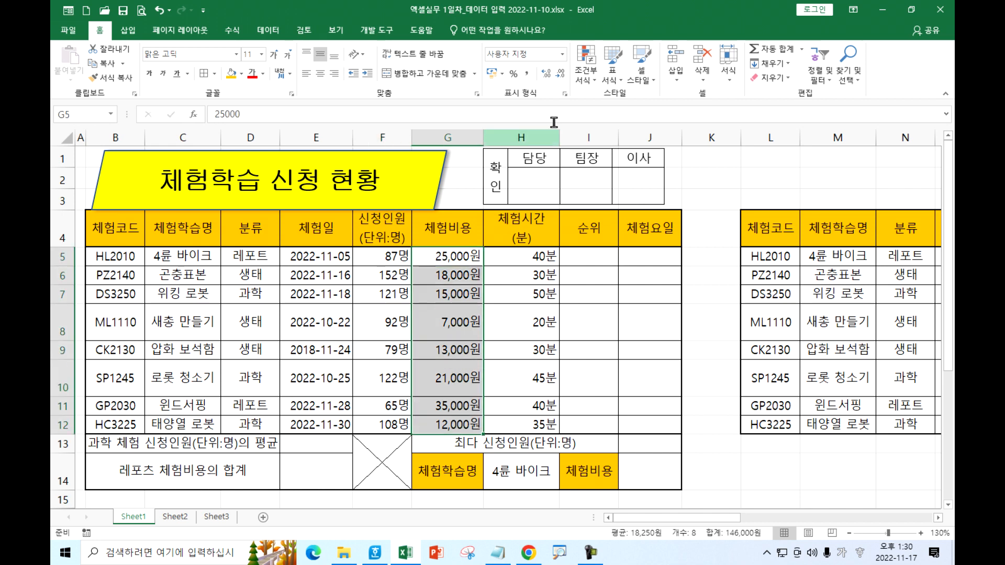
click(590, 83)
mouse_move(609, 188)
mouse_move(666, 156)
click(741, 171)
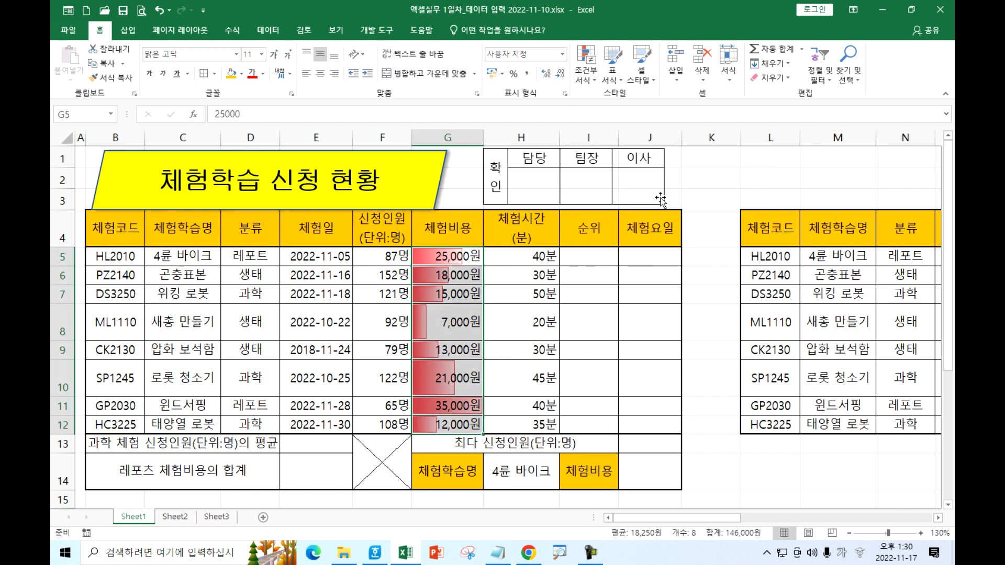
click(521, 349)
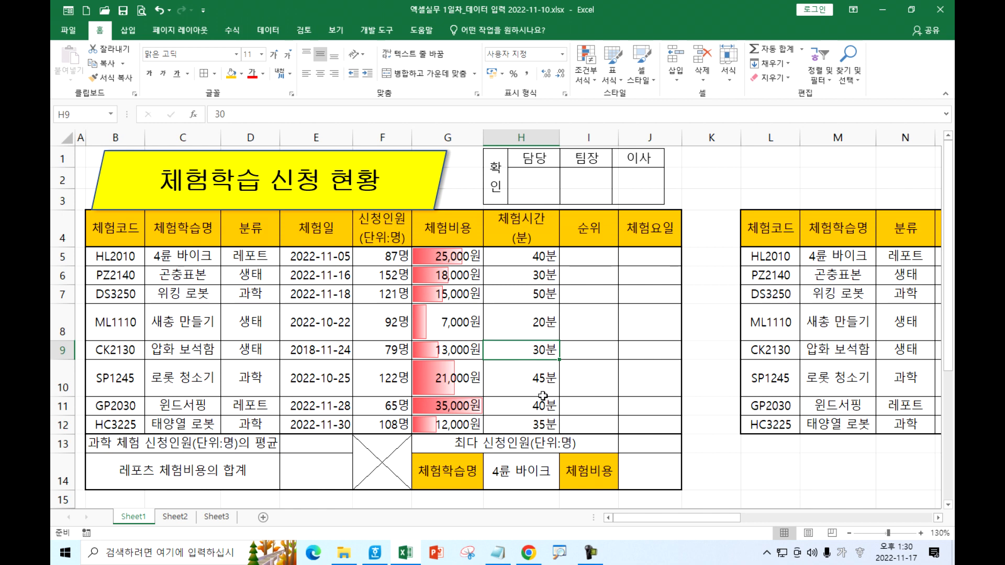
key(ctrl+z)
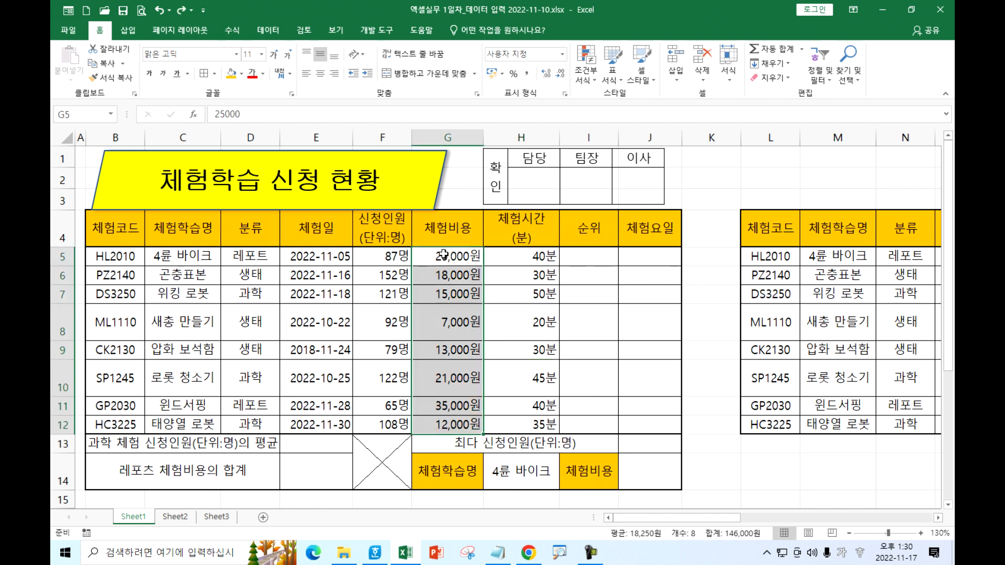
Reapply red gradient-fill data bars to the 체험비용 amounts in G5:G12.
drag(443, 255, 453, 421)
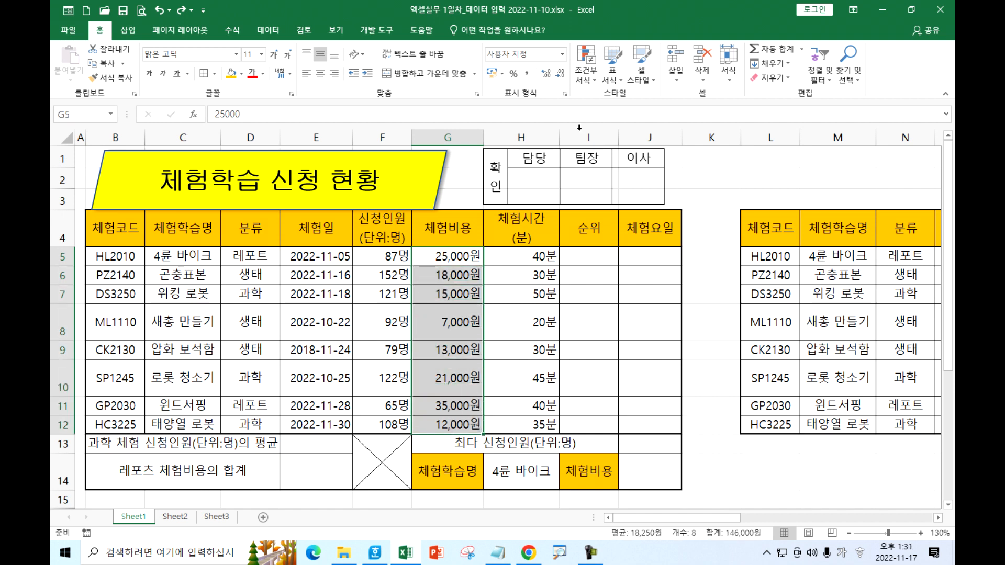
click(590, 80)
mouse_move(614, 158)
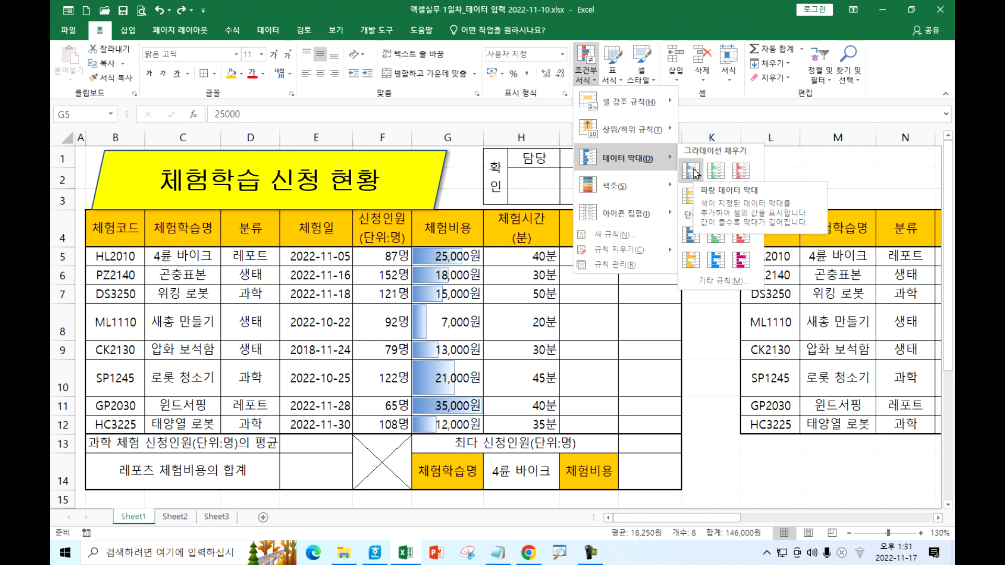
click(741, 175)
click(645, 350)
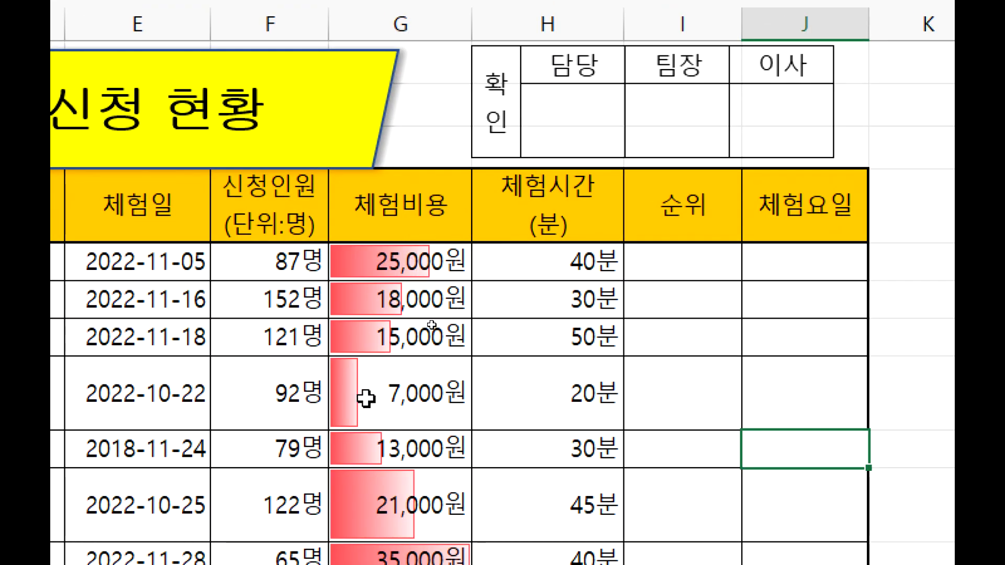
Compare the data bars in G11, G8 and G6 with their amounts, and undo the data bar formatting.
scroll(366, 401, down, 1)
click(451, 445)
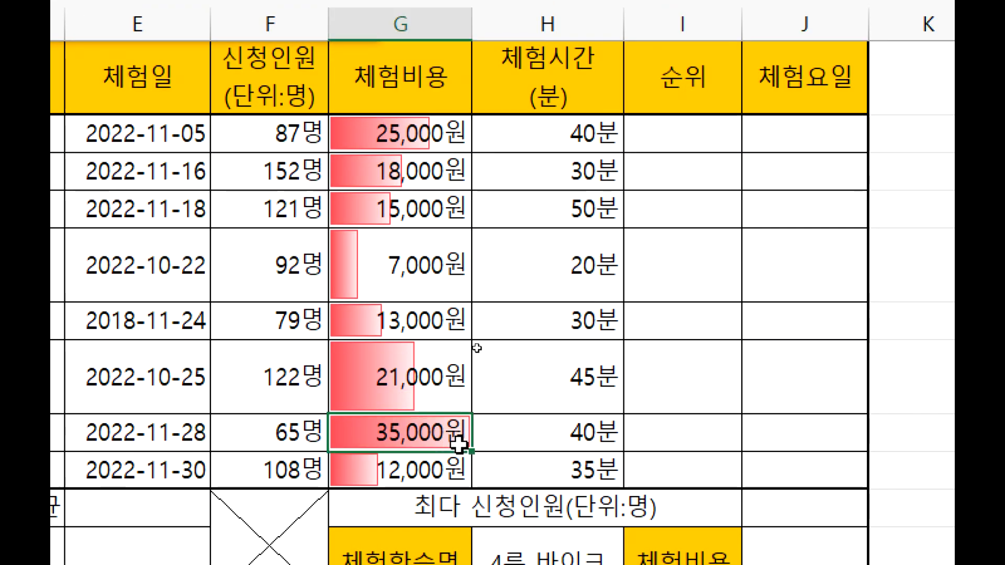
click(362, 263)
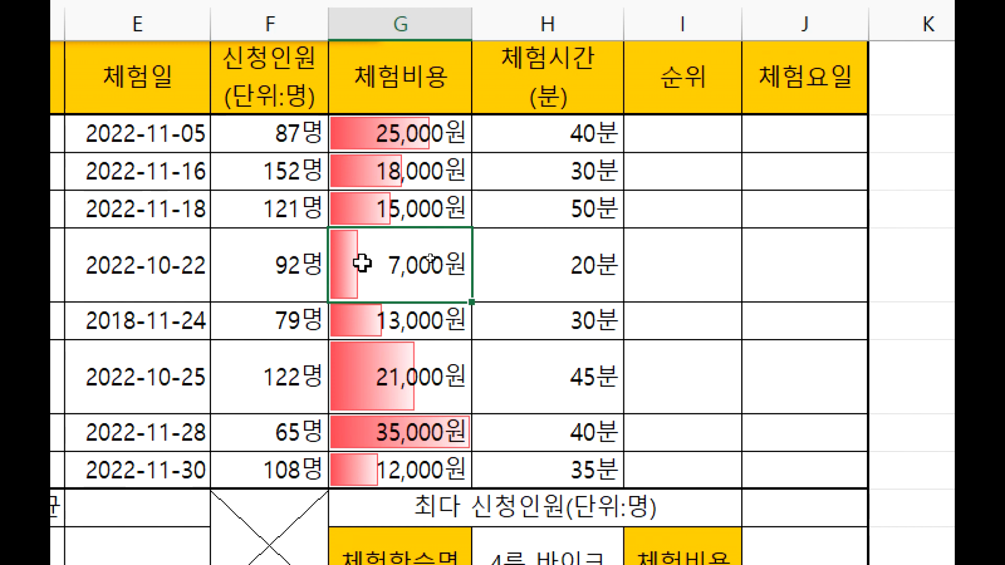
click(401, 173)
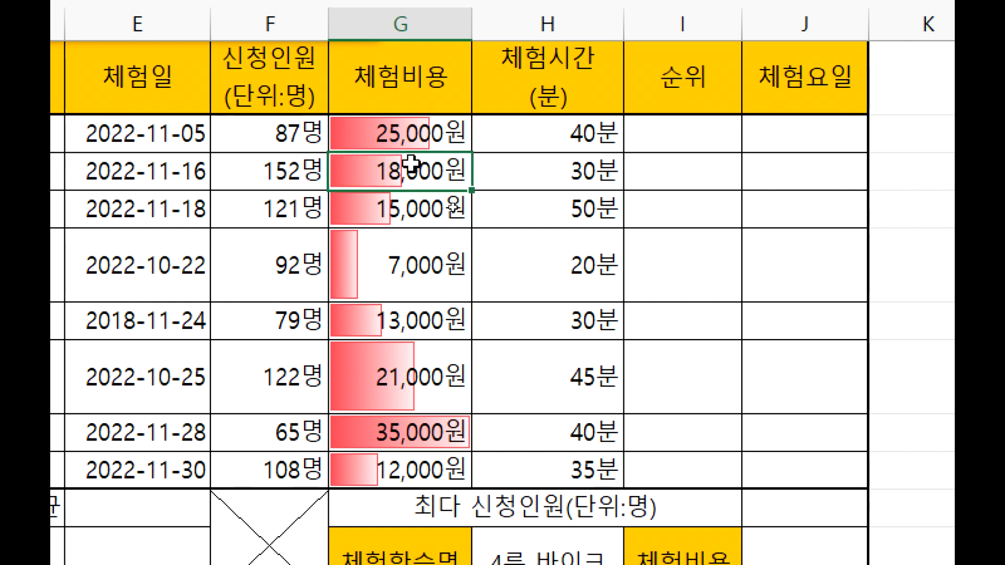
double_click(405, 175)
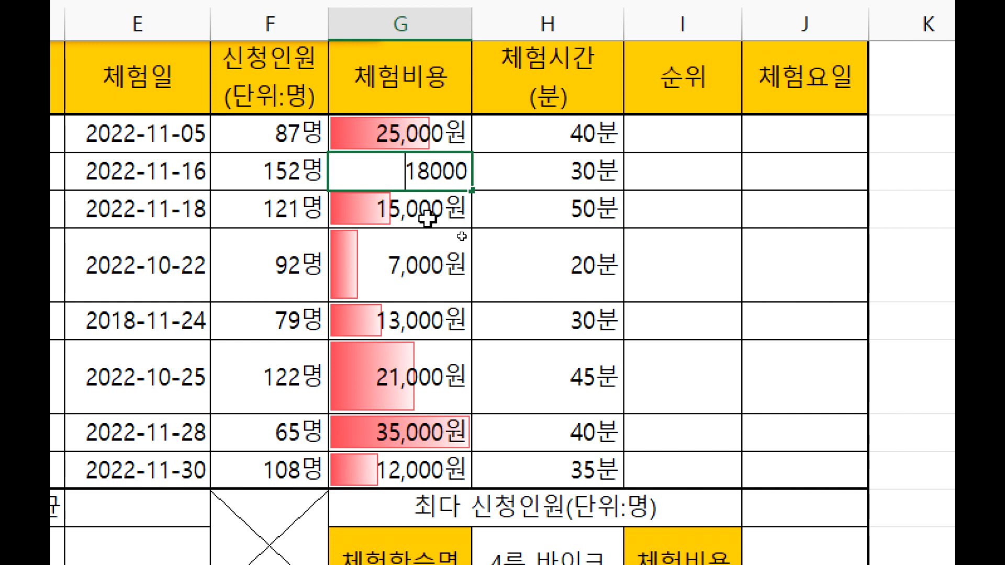
key(Escape)
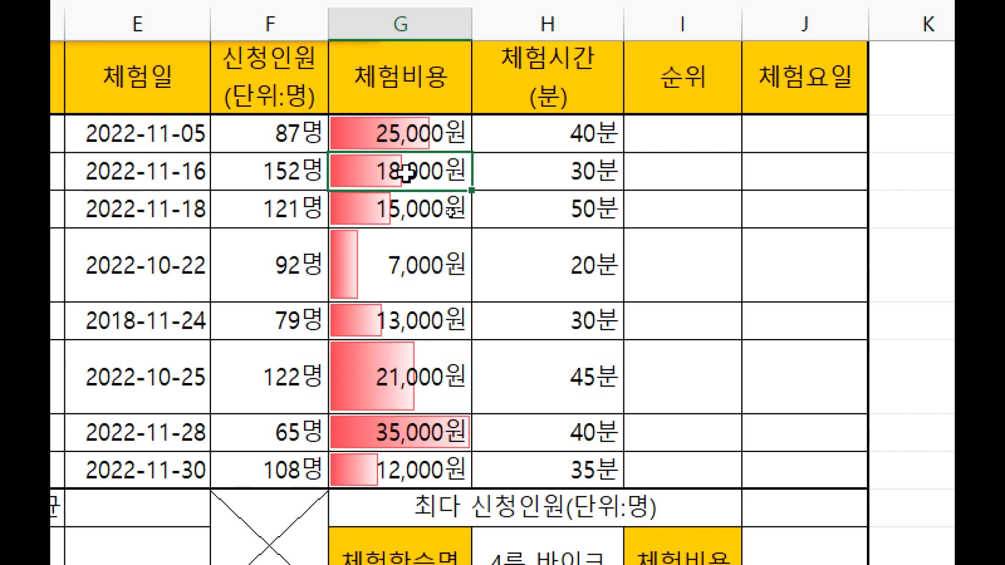
key(ctrl+z)
click(416, 133)
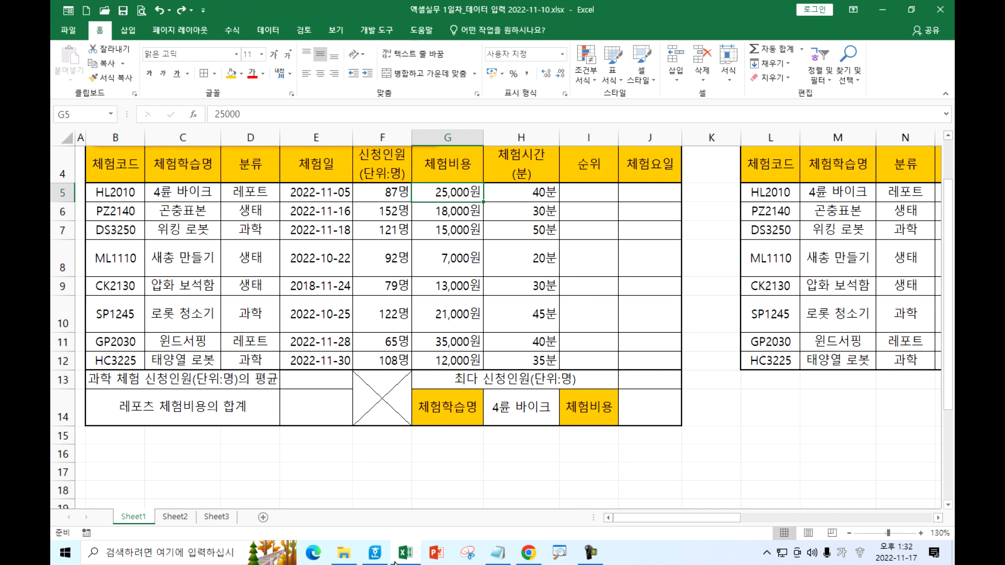
Switch to Chrome, look through the 공부방(현재강좌) posts on hoonjang.co.kr, return to its home page, and go back to the workbook.
click(536, 557)
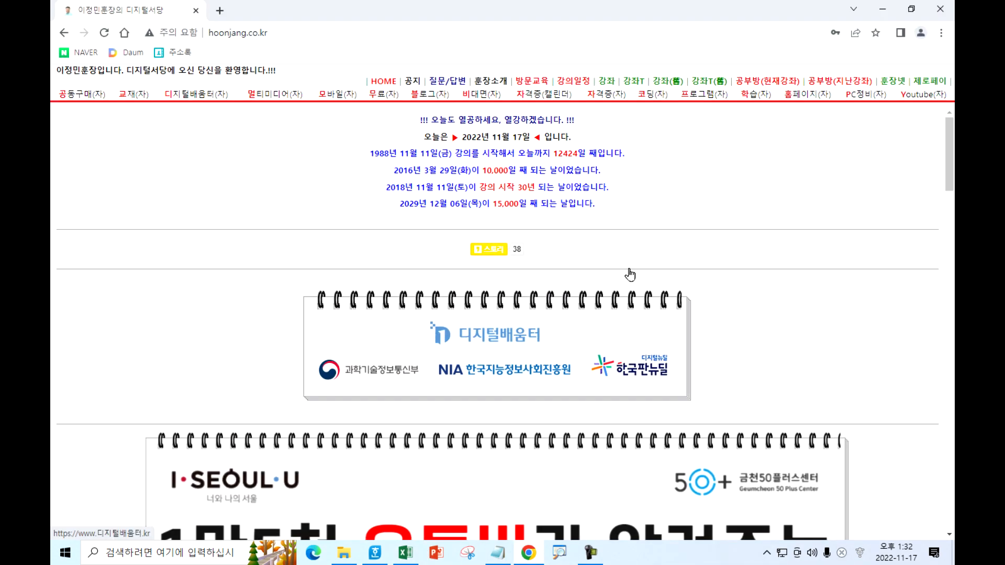
click(778, 91)
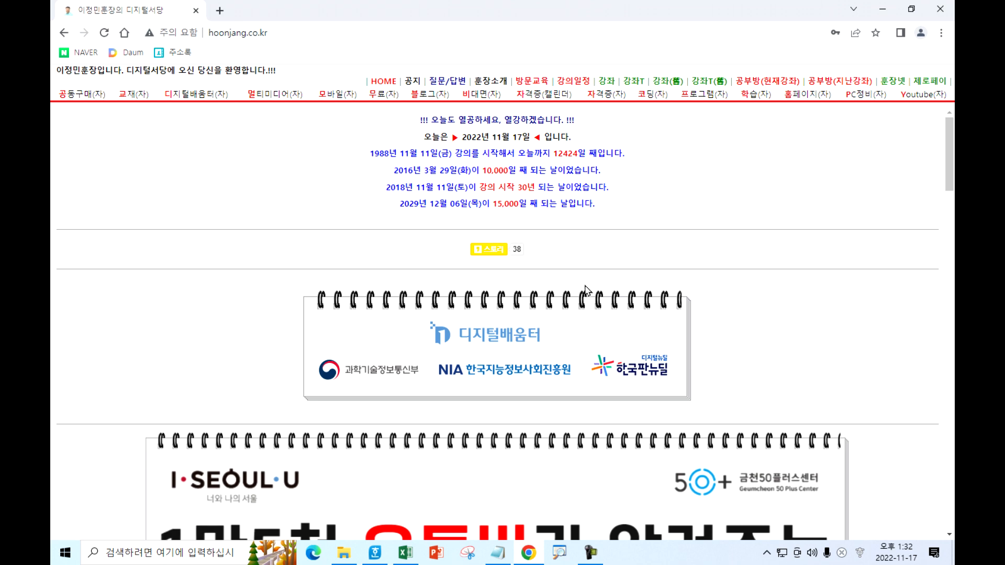
scroll(366, 397, down, 5)
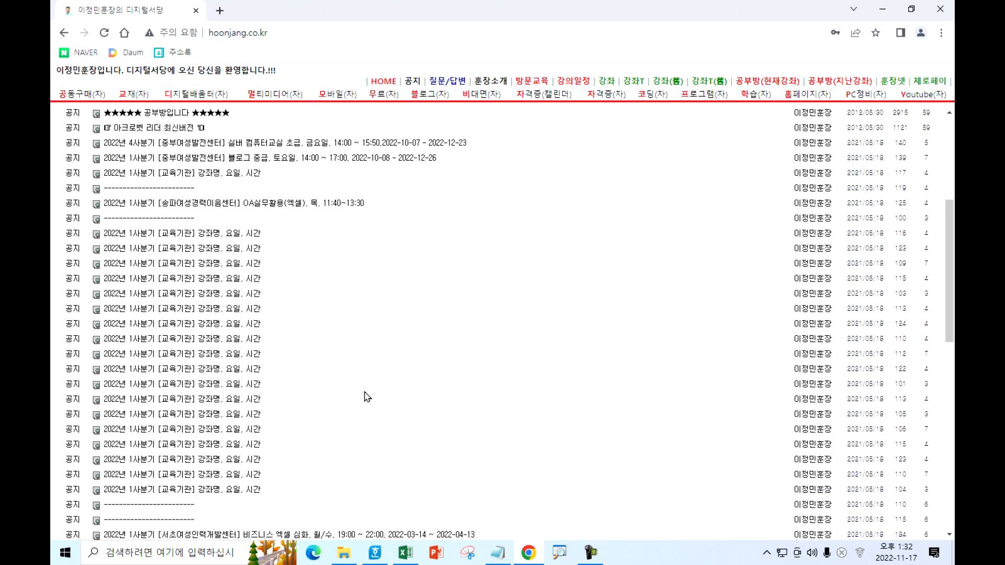
scroll(367, 397, down, 2)
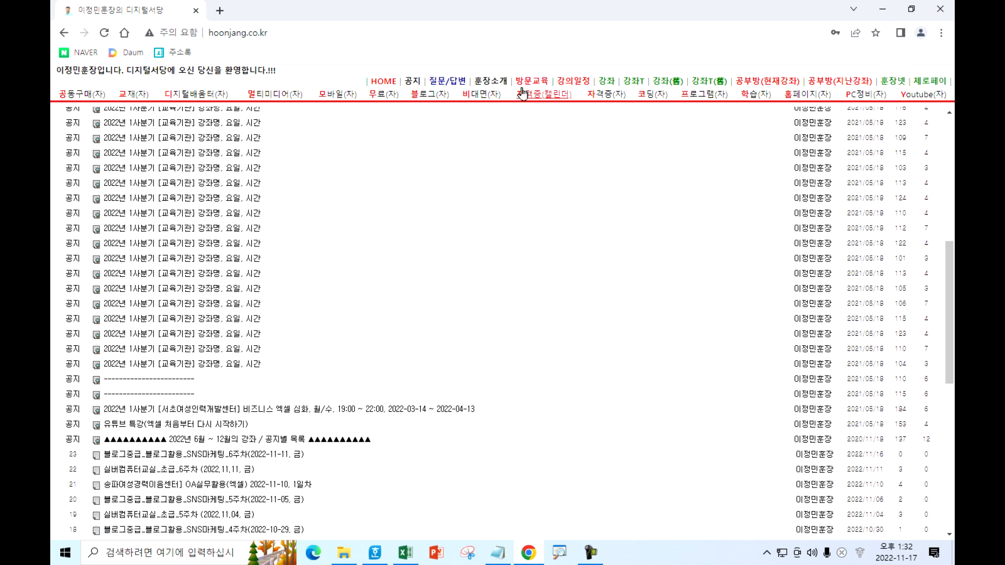
click(377, 80)
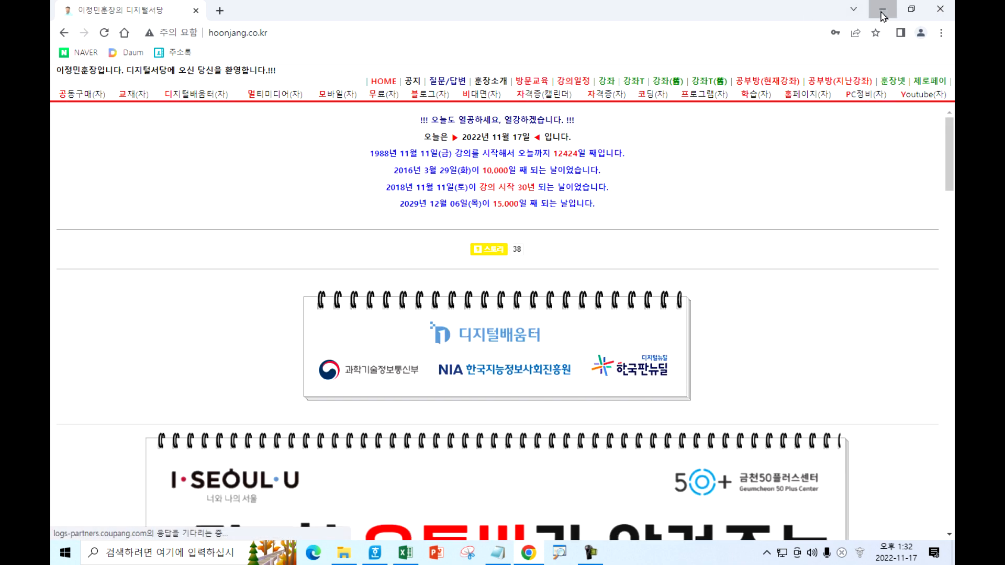
click(882, 9)
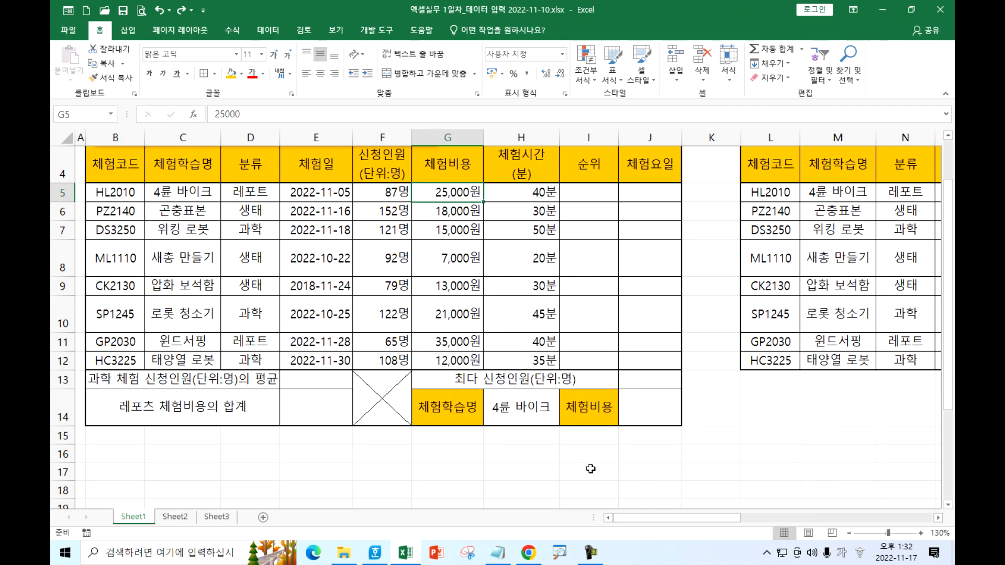
mouse_move(590, 552)
click(657, 508)
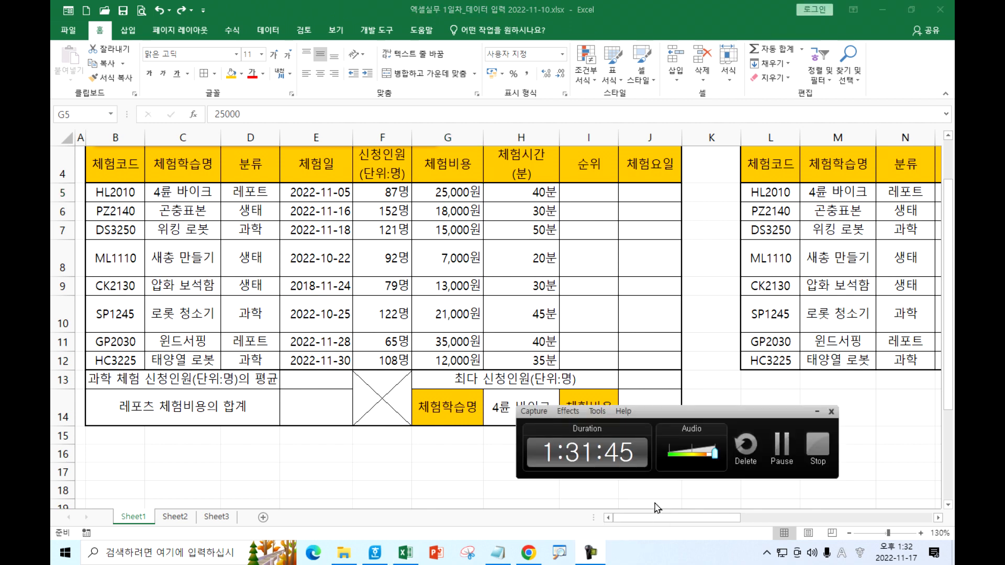
click(818, 444)
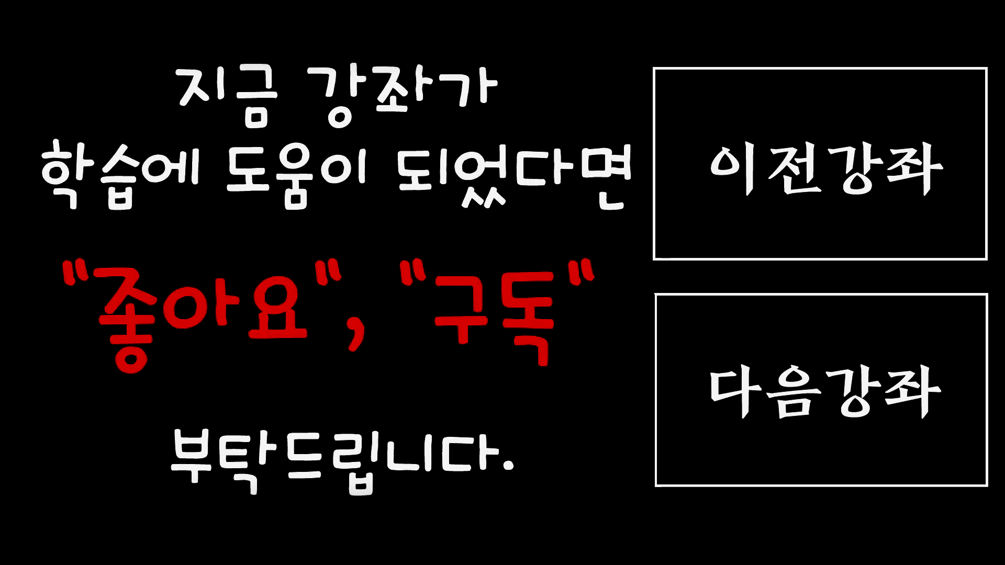